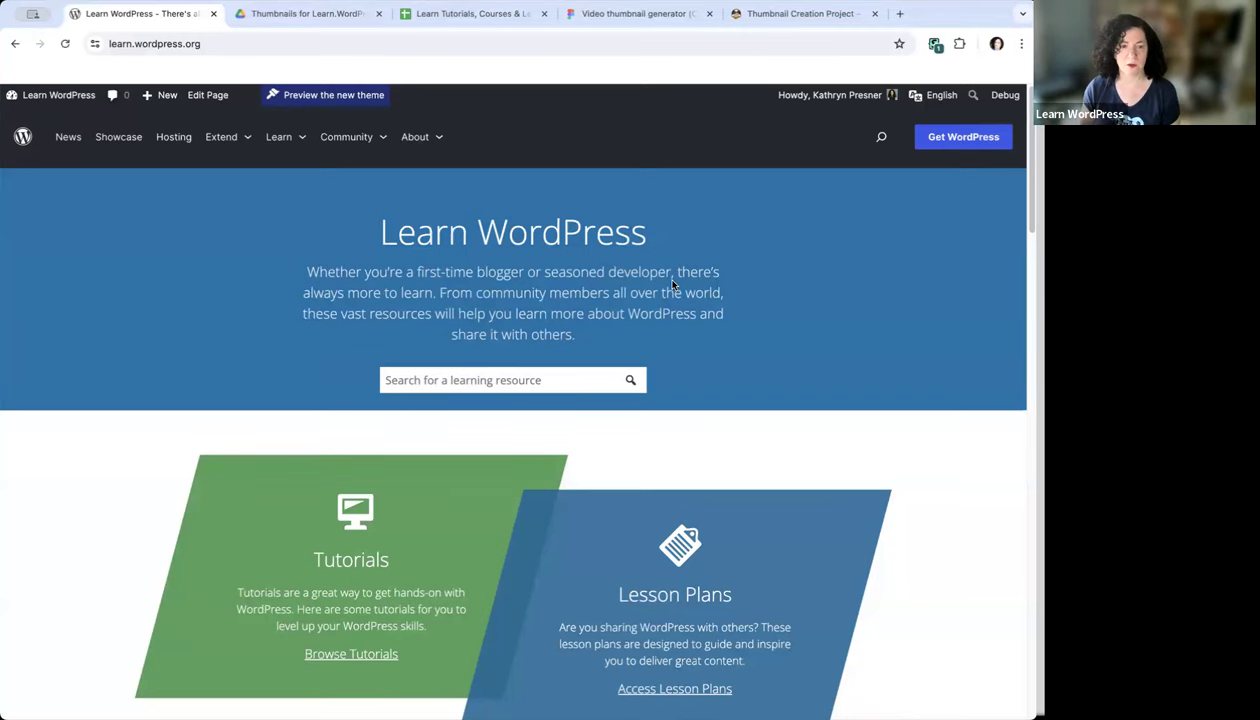
Switch Learn WordPress to the new-theme preview and scroll down to the Featured Courses cards
{"action": "scroll", "coordinate": [631, 534], "scroll_direction": "down", "scroll_amount": 1}
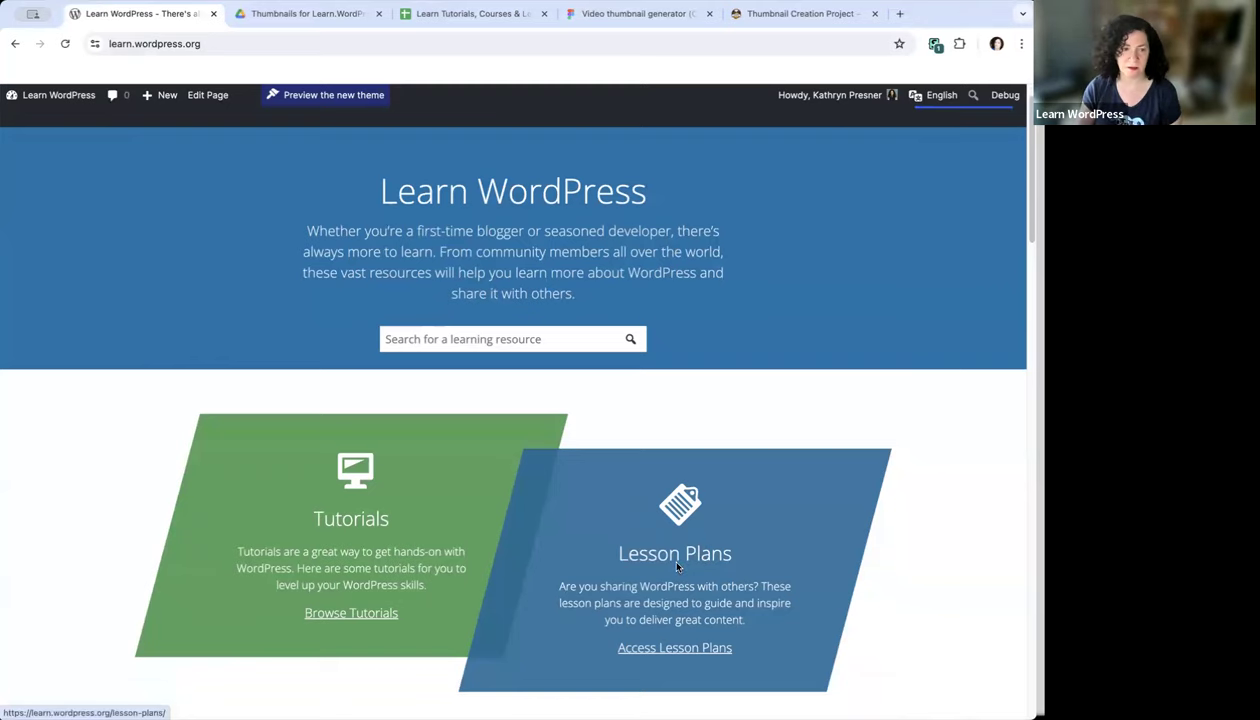
{"action": "scroll", "coordinate": [670, 560], "scroll_direction": "down", "scroll_amount": 1}
{"action": "scroll", "coordinate": [671, 569], "scroll_direction": "down", "scroll_amount": 2}
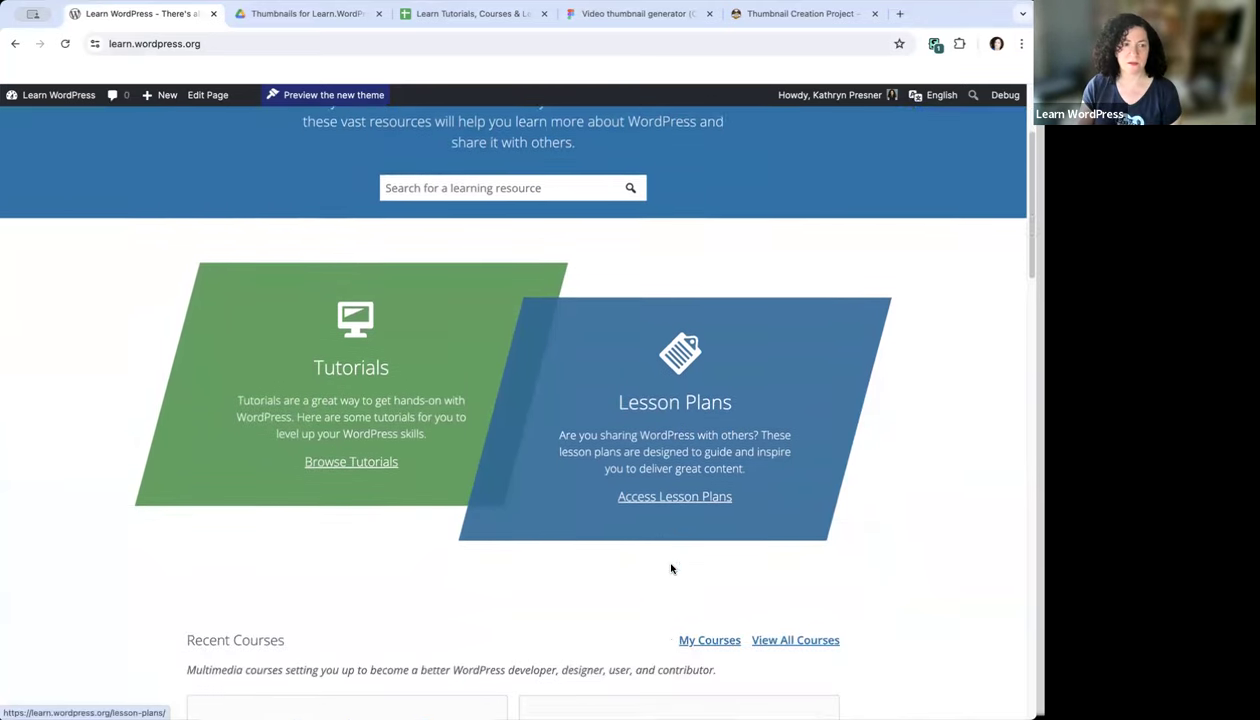
{"action": "scroll", "coordinate": [671, 569], "scroll_direction": "up", "scroll_amount": 3}
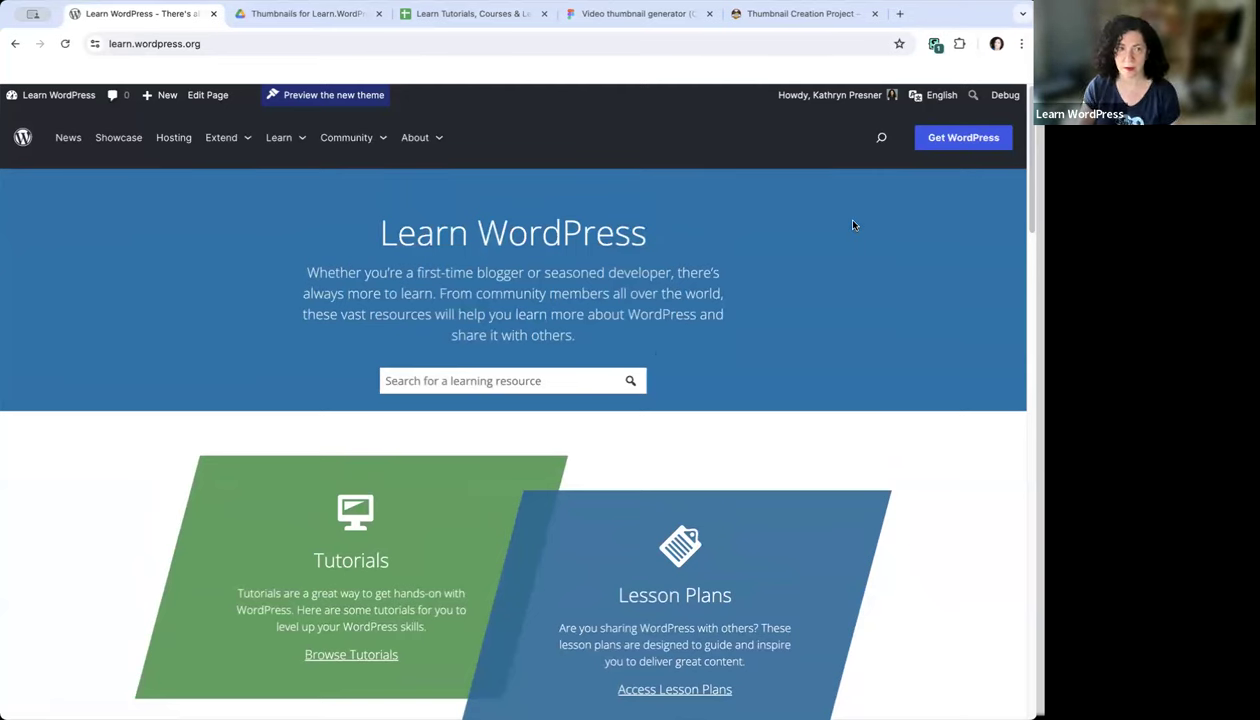
{"action": "left_click", "coordinate": [313, 101]}
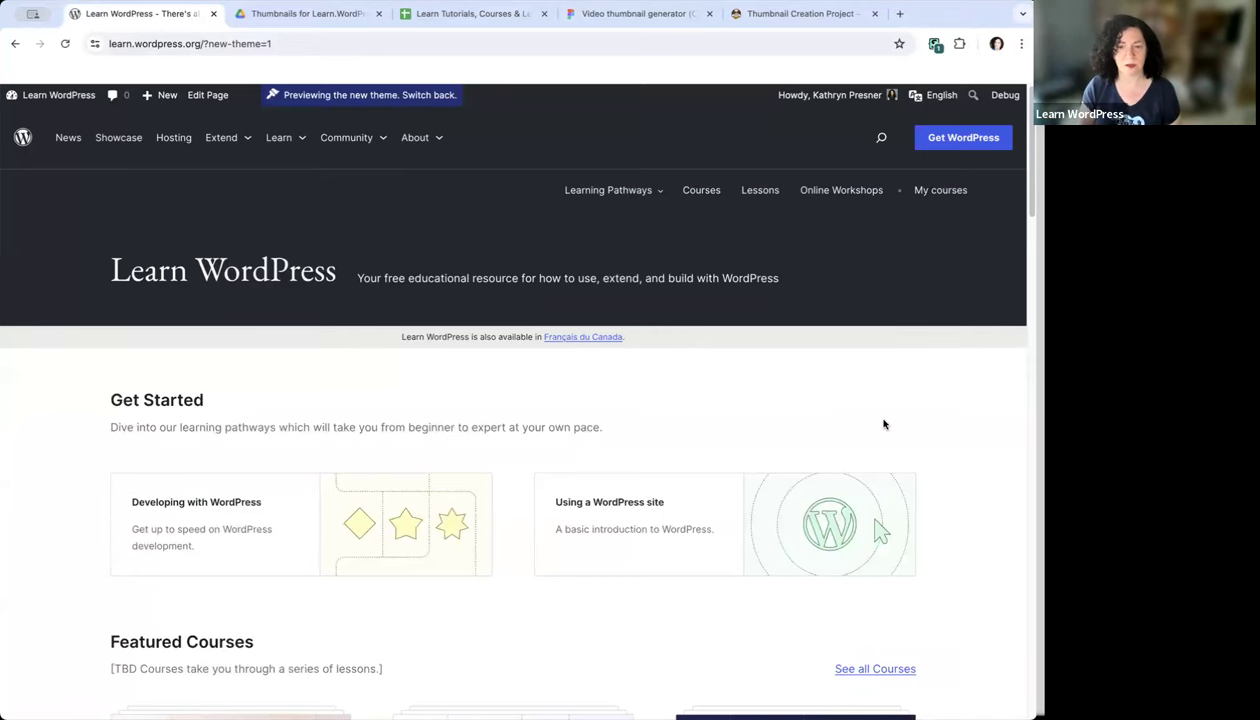
{"action": "scroll", "coordinate": [884, 425], "scroll_direction": "down", "scroll_amount": 2}
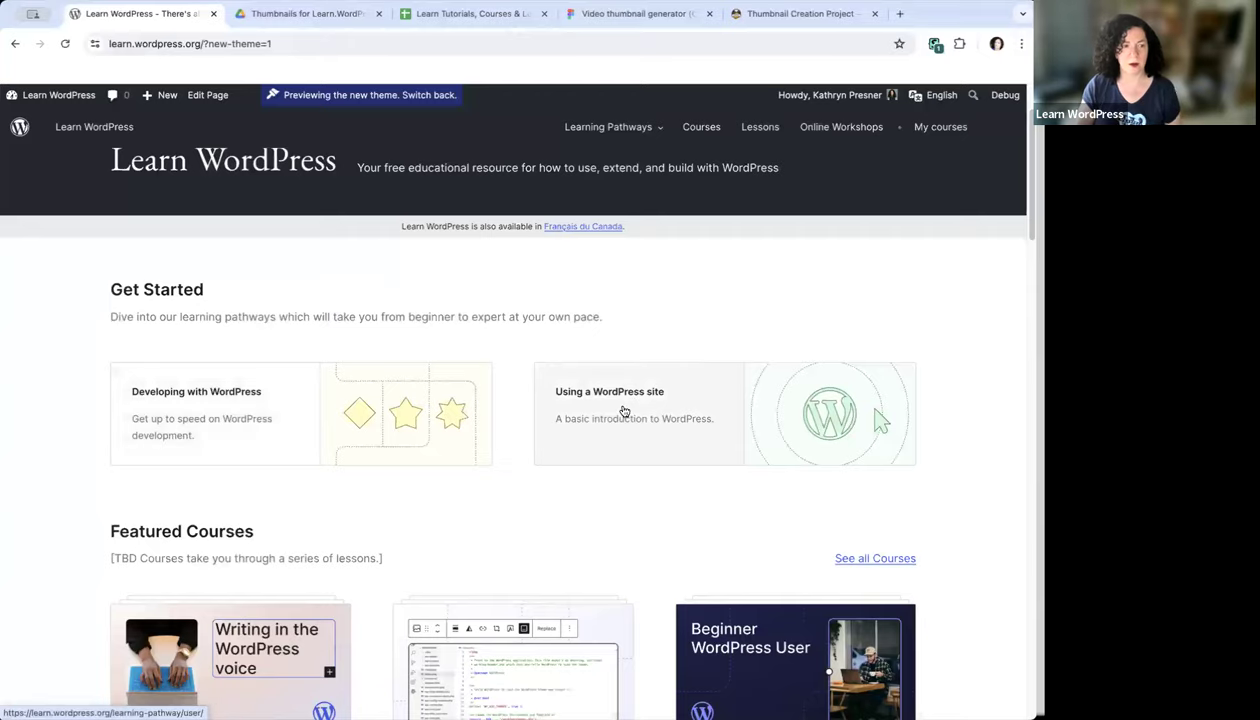
{"action": "scroll", "coordinate": [624, 410], "scroll_direction": "down", "scroll_amount": 3}
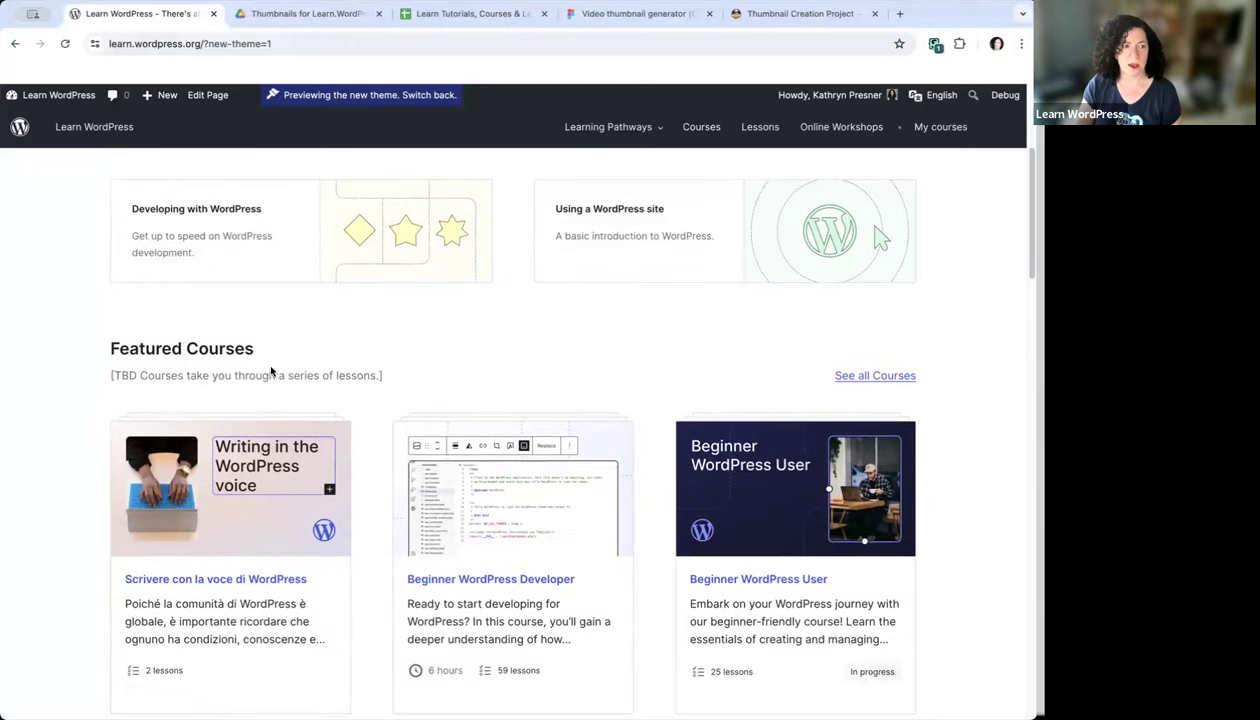
{"action": "scroll", "coordinate": [300, 390], "scroll_direction": "down", "scroll_amount": 2}
{"action": "scroll", "coordinate": [303, 392], "scroll_direction": "down", "scroll_amount": 1}
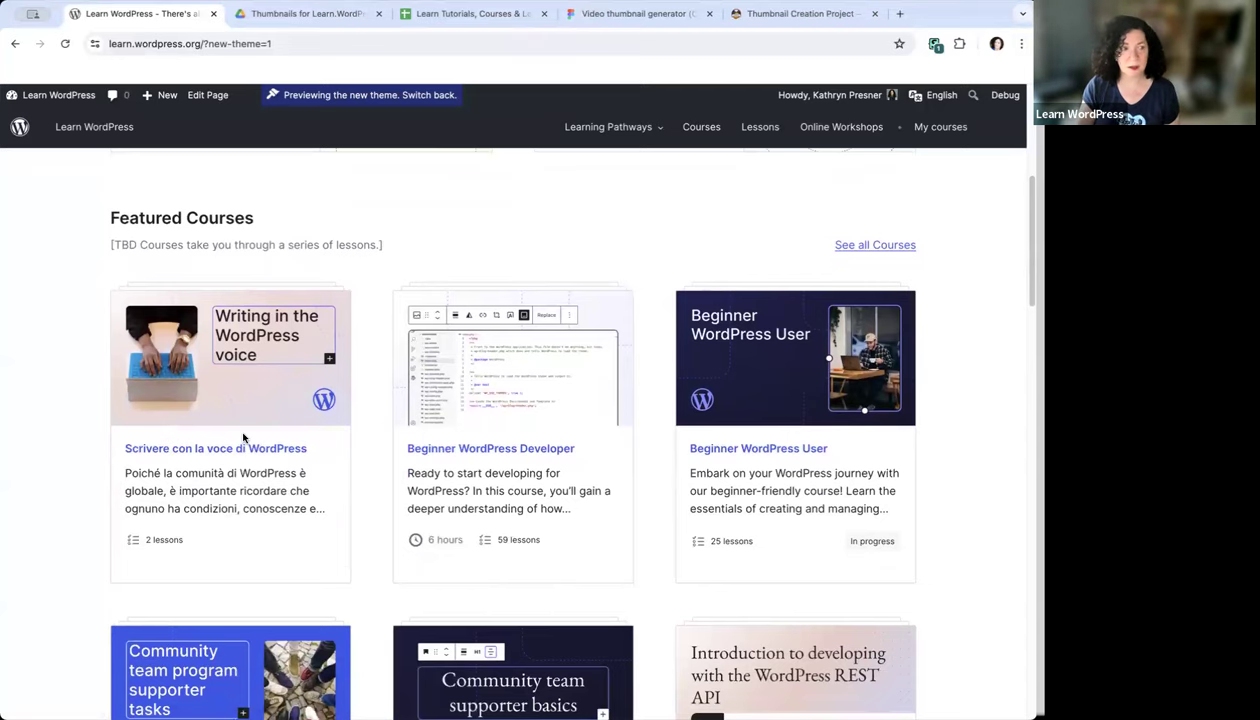
{"action": "left_click", "coordinate": [496, 450]}
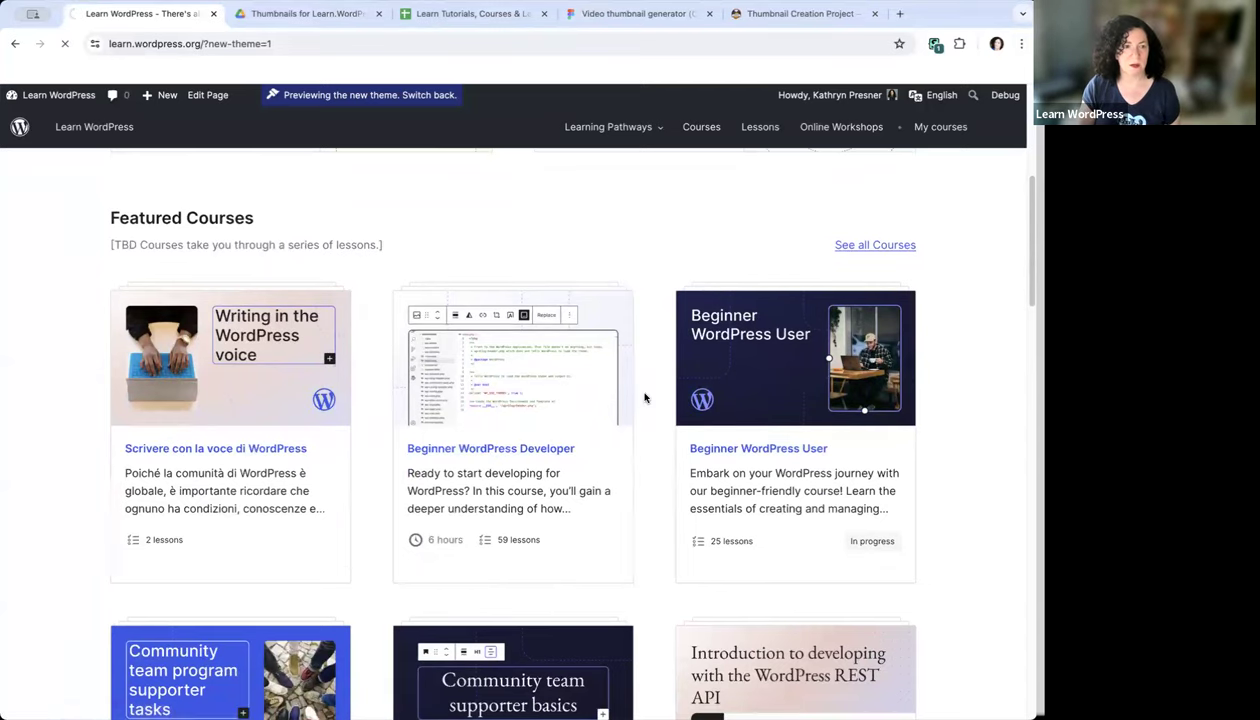
{"action": "scroll", "coordinate": [645, 398], "scroll_direction": "down", "scroll_amount": 5}
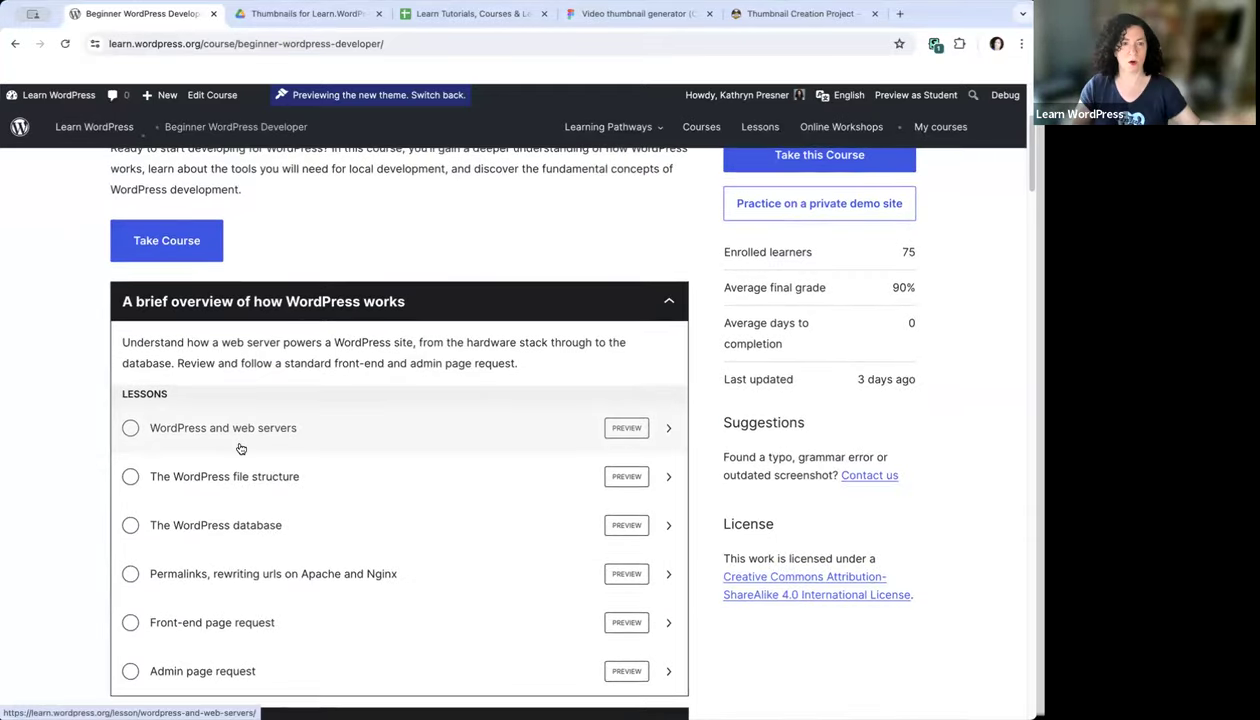
{"action": "scroll", "coordinate": [240, 448], "scroll_direction": "down", "scroll_amount": 5}
{"action": "scroll", "coordinate": [240, 446], "scroll_direction": "up", "scroll_amount": 10}
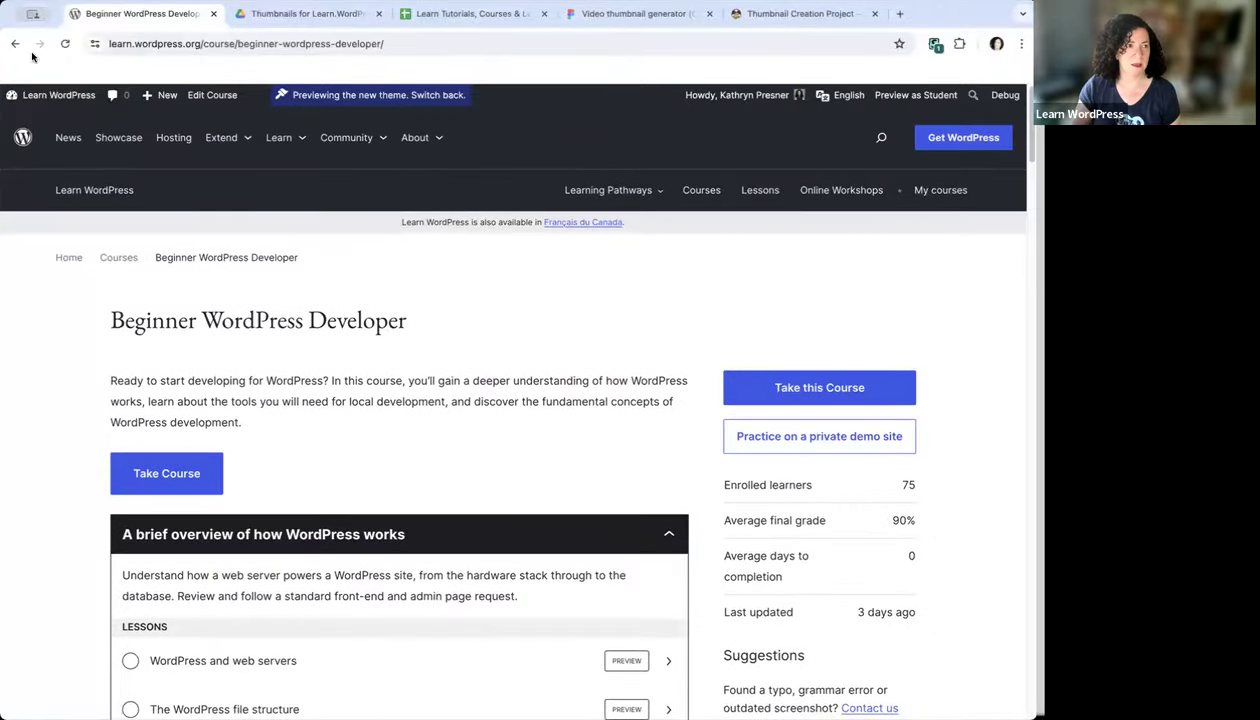
{"action": "left_click", "coordinate": [15, 43]}
{"action": "scroll", "coordinate": [428, 400], "scroll_direction": "down", "scroll_amount": 1}
{"action": "scroll", "coordinate": [428, 400], "scroll_direction": "down", "scroll_amount": 4}
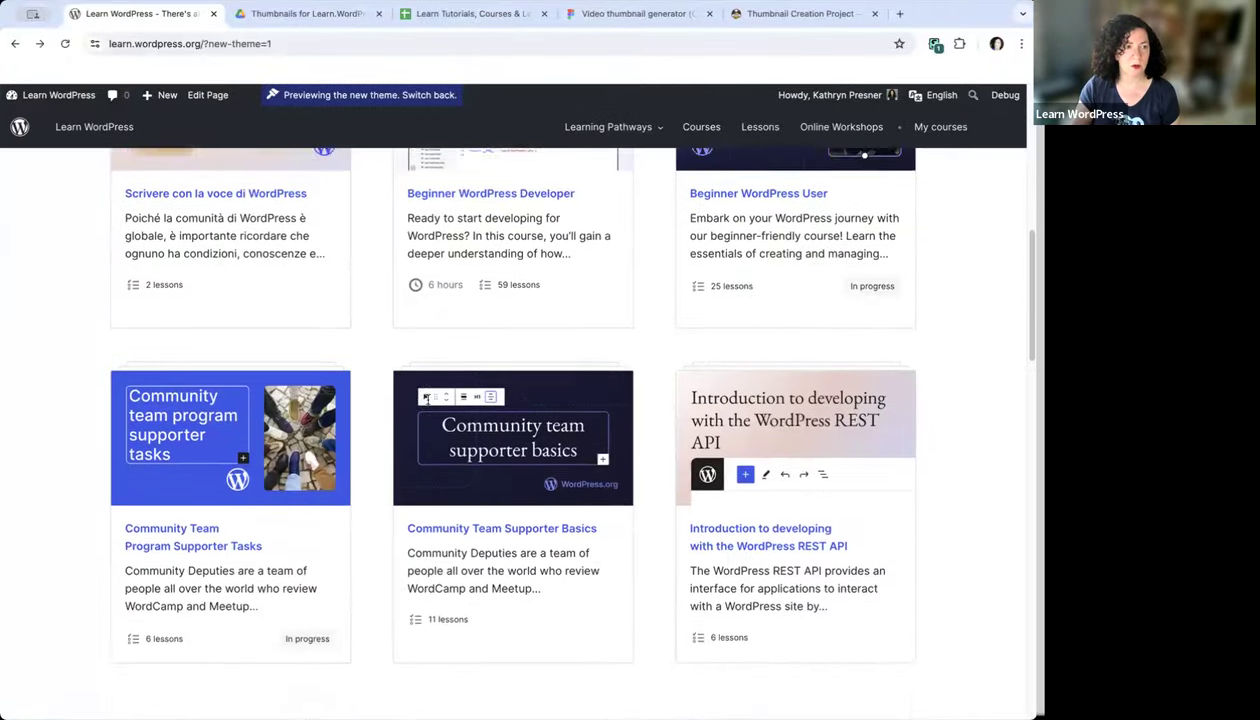
{"action": "scroll", "coordinate": [428, 400], "scroll_direction": "up", "scroll_amount": 7}
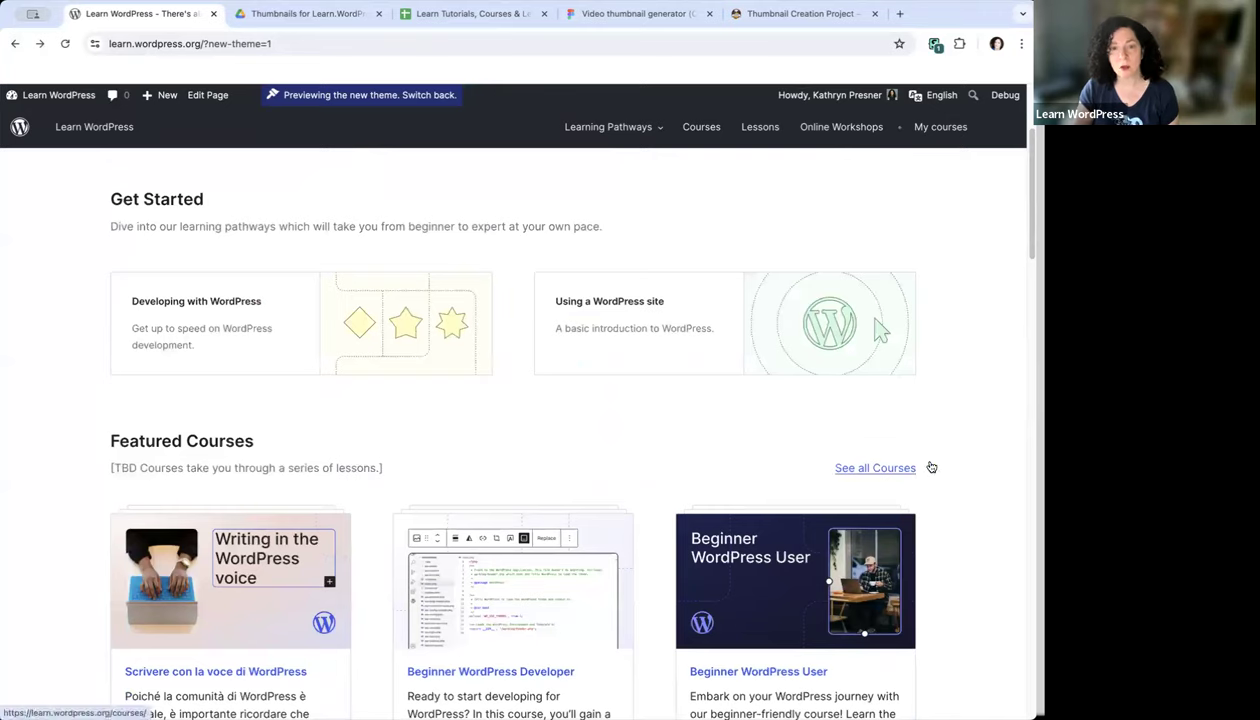
Open 'See all Courses' and review each course thumbnail, including Developing your first WordPress Block's placeholder
{"action": "left_click", "coordinate": [862, 469]}
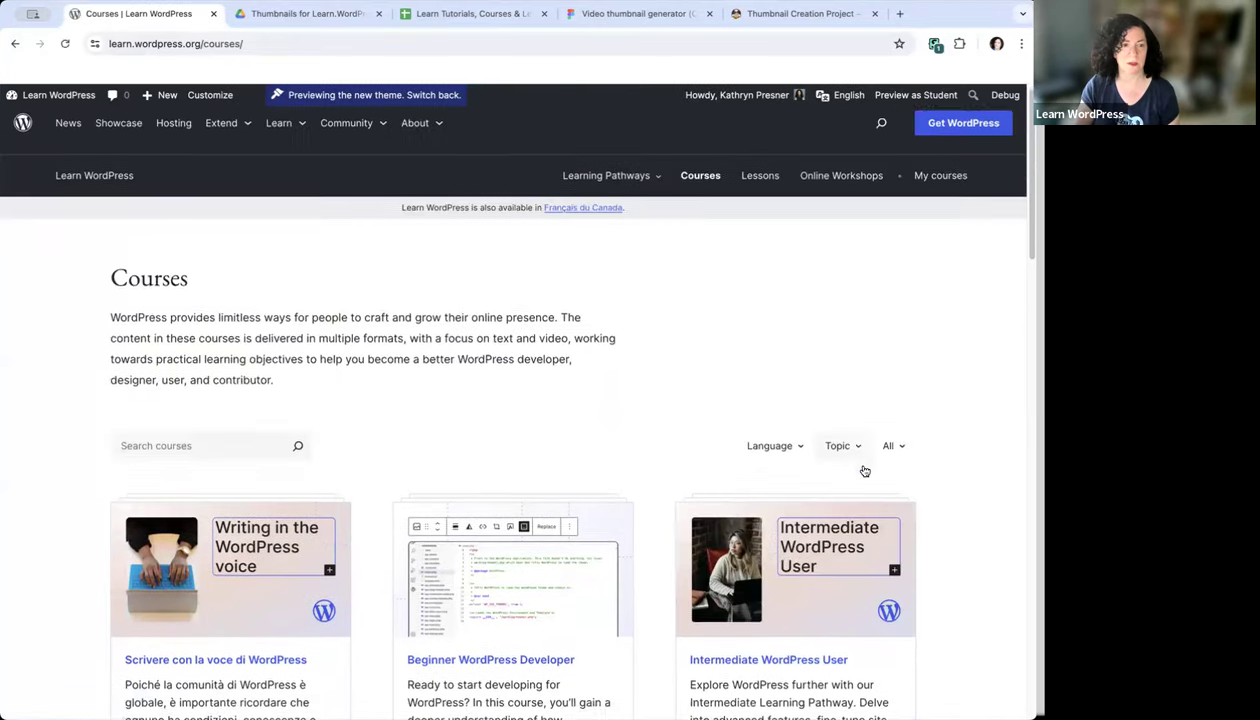
{"action": "scroll", "coordinate": [864, 470], "scroll_direction": "down", "scroll_amount": 4}
{"action": "scroll", "coordinate": [864, 470], "scroll_direction": "up", "scroll_amount": 1}
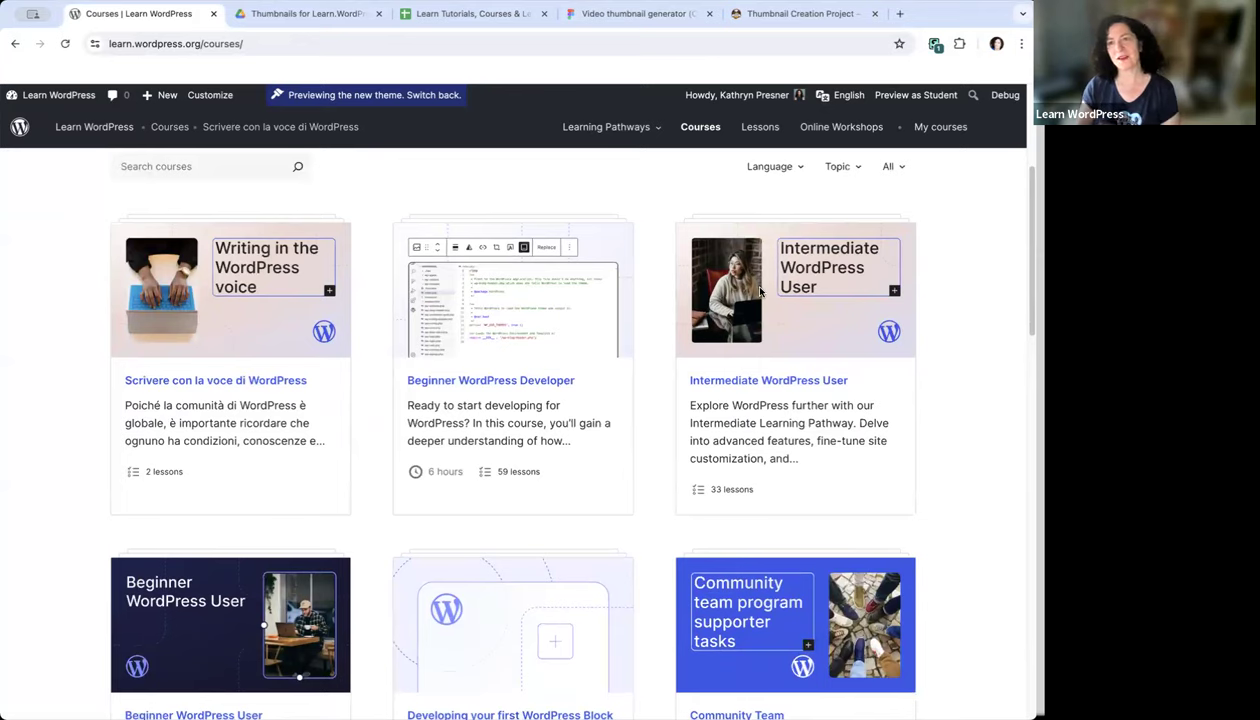
{"action": "scroll", "coordinate": [759, 292], "scroll_direction": "down", "scroll_amount": 1}
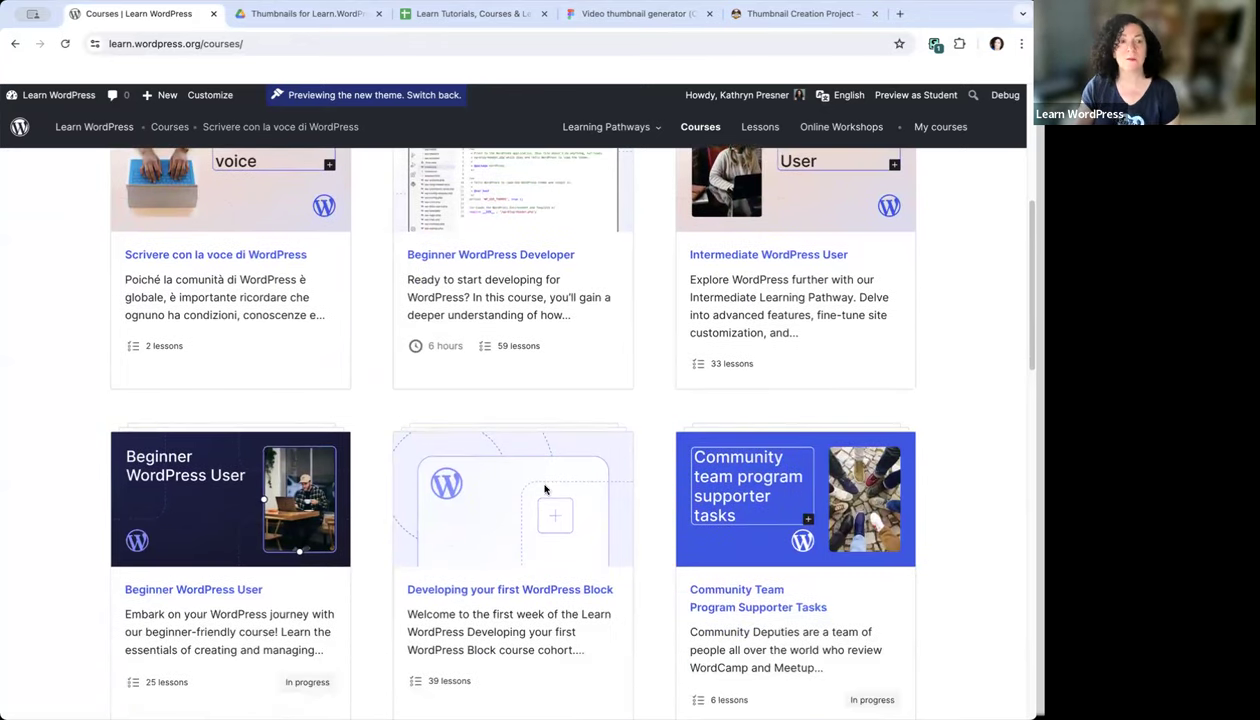
{"action": "scroll", "coordinate": [466, 420], "scroll_direction": "down", "scroll_amount": 1}
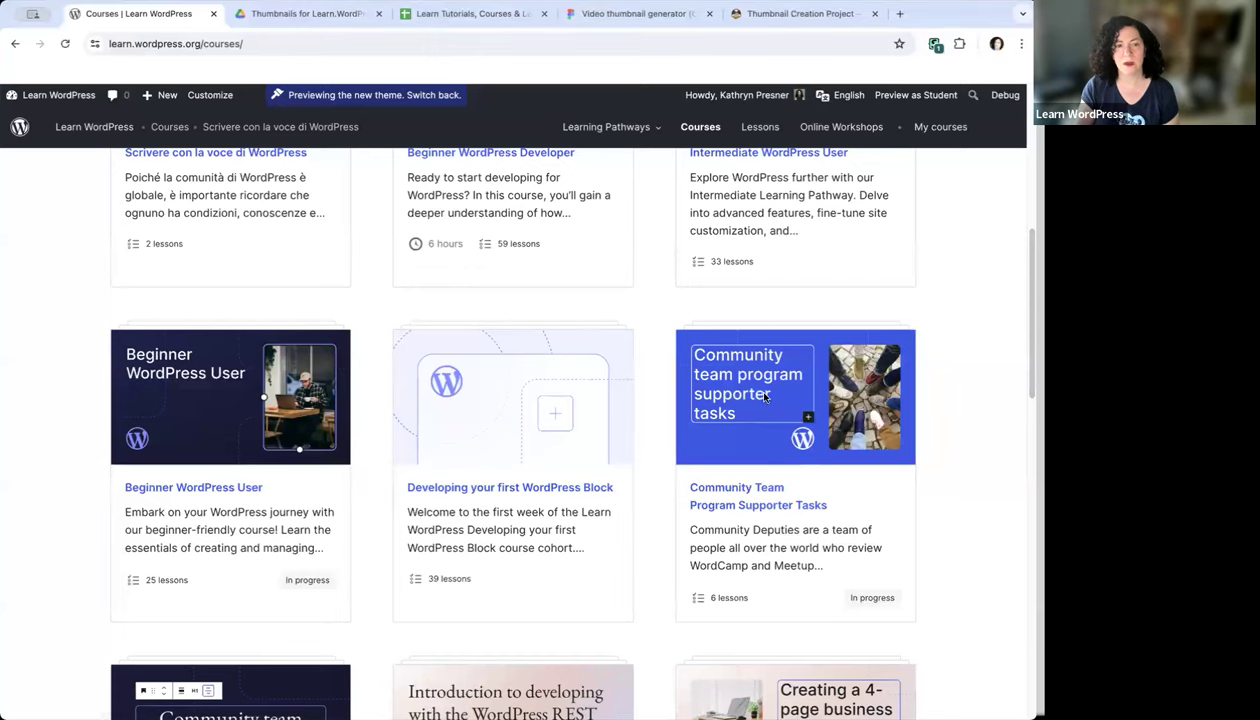
{"action": "scroll", "coordinate": [219, 478], "scroll_direction": "down", "scroll_amount": 3}
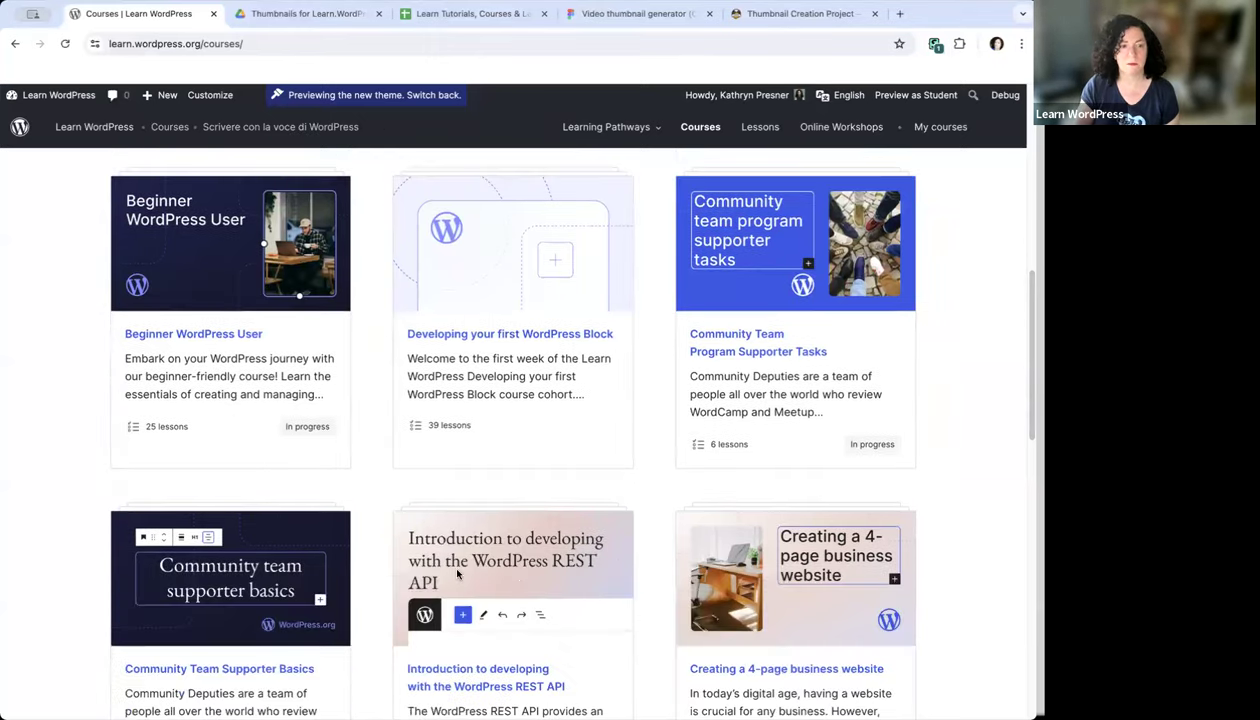
{"action": "scroll", "coordinate": [482, 578], "scroll_direction": "down", "scroll_amount": 2}
{"action": "scroll", "coordinate": [482, 578], "scroll_direction": "up", "scroll_amount": 8}
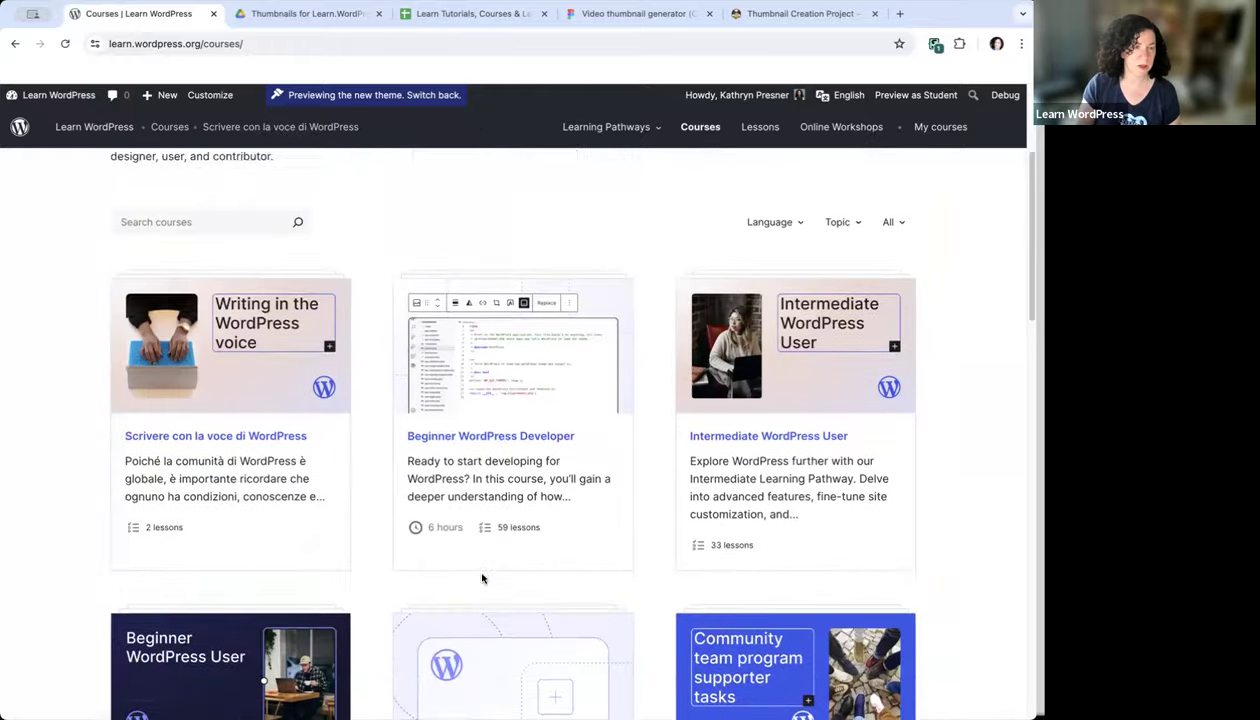
{"action": "scroll", "coordinate": [482, 578], "scroll_direction": "down", "scroll_amount": 1}
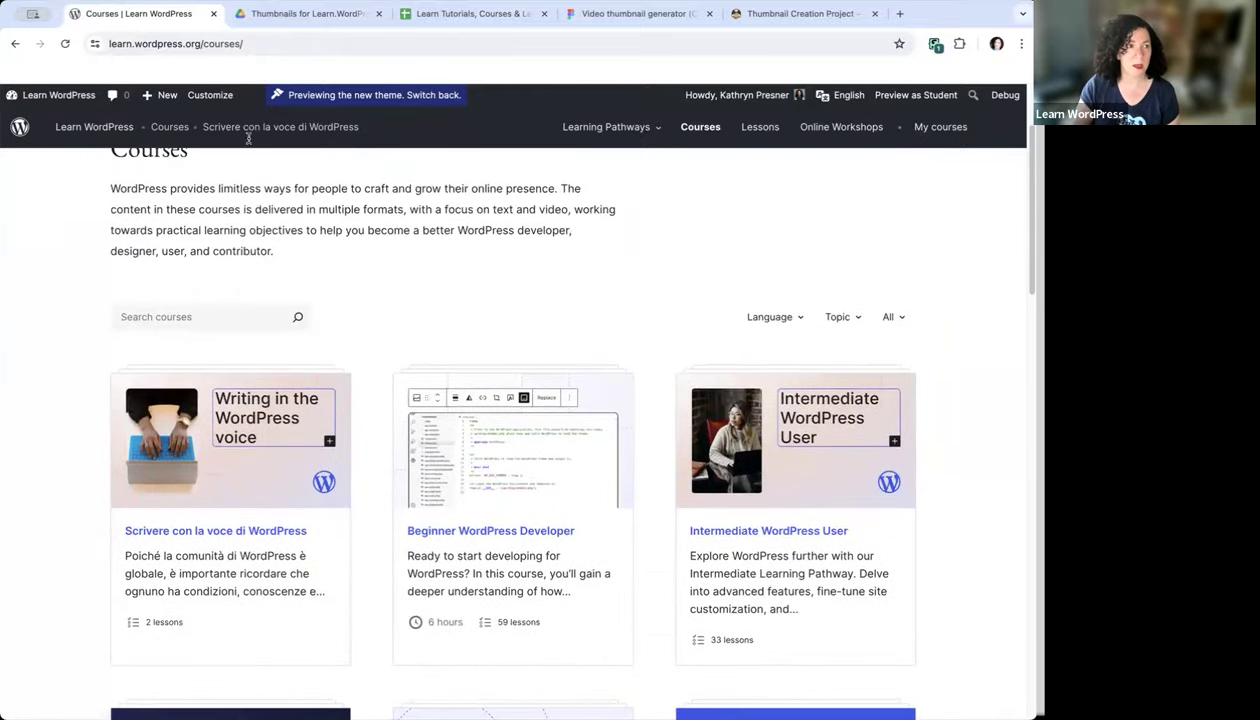
{"action": "scroll", "coordinate": [140, 190], "scroll_direction": "down", "scroll_amount": 6}
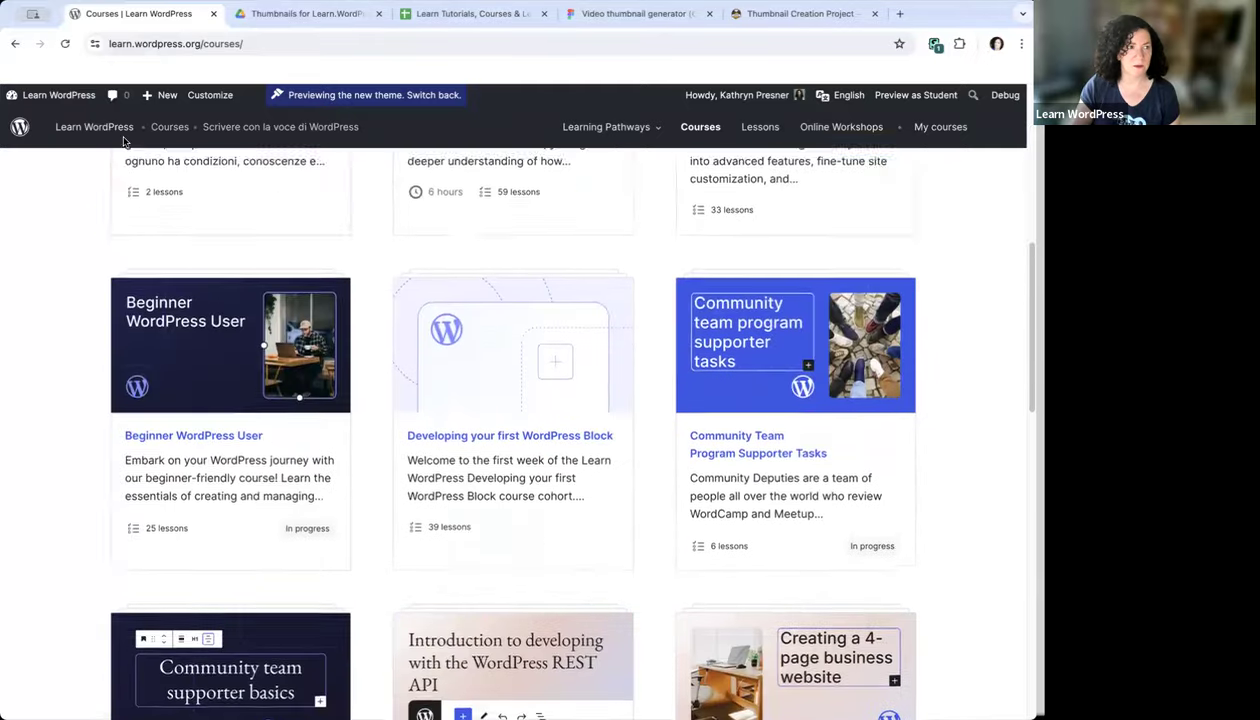
{"action": "scroll", "coordinate": [180, 220], "scroll_direction": "down", "scroll_amount": 1}
{"action": "scroll", "coordinate": [229, 289], "scroll_direction": "down", "scroll_amount": 4}
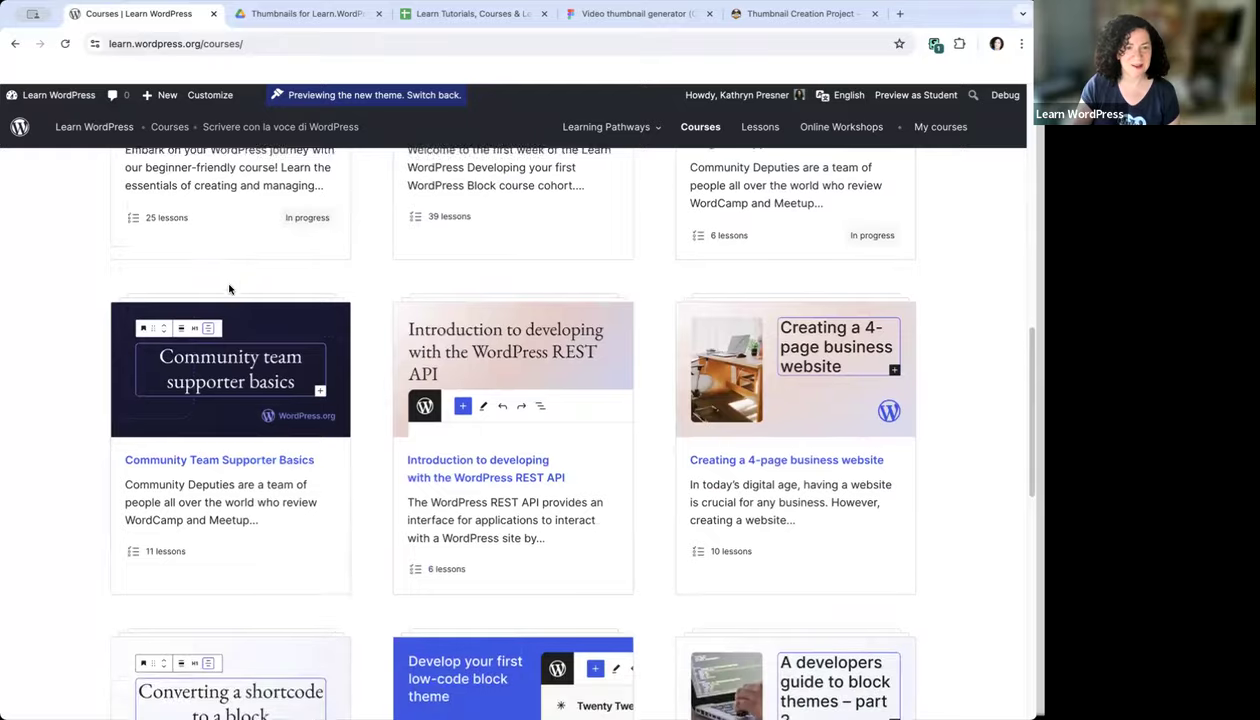
{"action": "scroll", "coordinate": [229, 289], "scroll_direction": "up", "scroll_amount": 10}
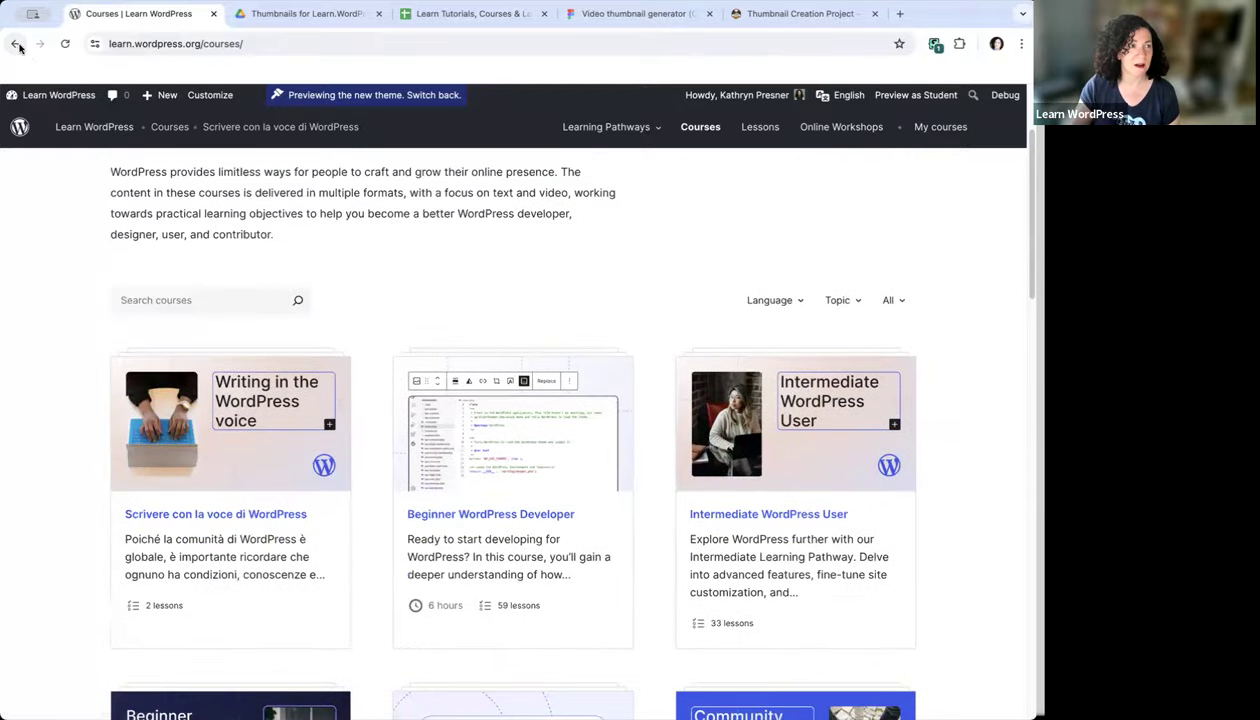
Return to the new-theme homepage and scroll down to its Lessons section
{"action": "left_click", "coordinate": [16, 44]}
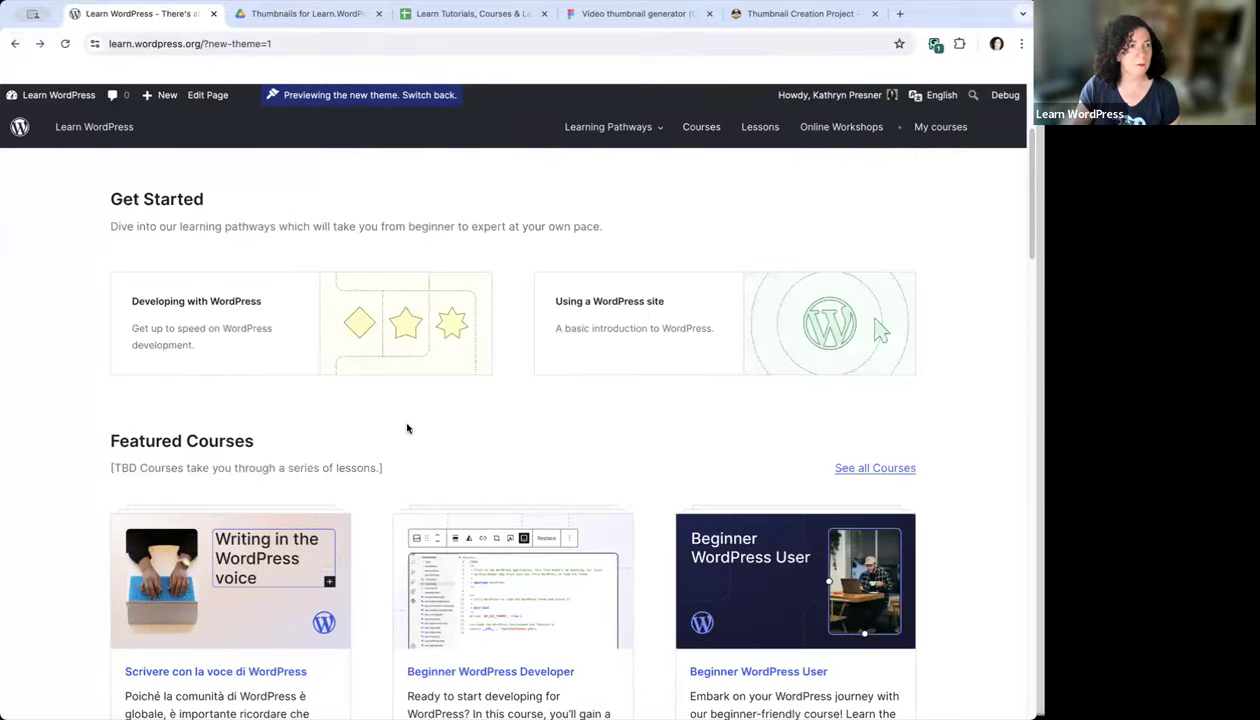
{"action": "scroll", "coordinate": [370, 443], "scroll_direction": "down", "scroll_amount": 8}
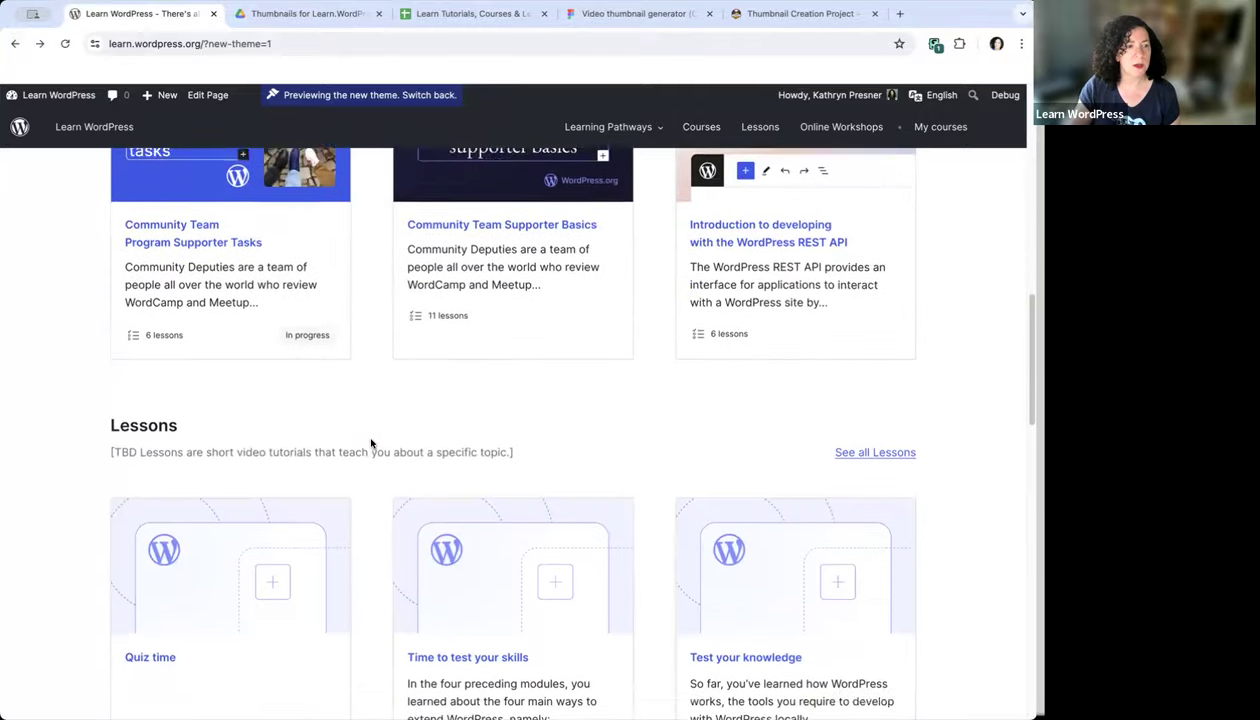
{"action": "scroll", "coordinate": [370, 443], "scroll_direction": "down", "scroll_amount": 3}
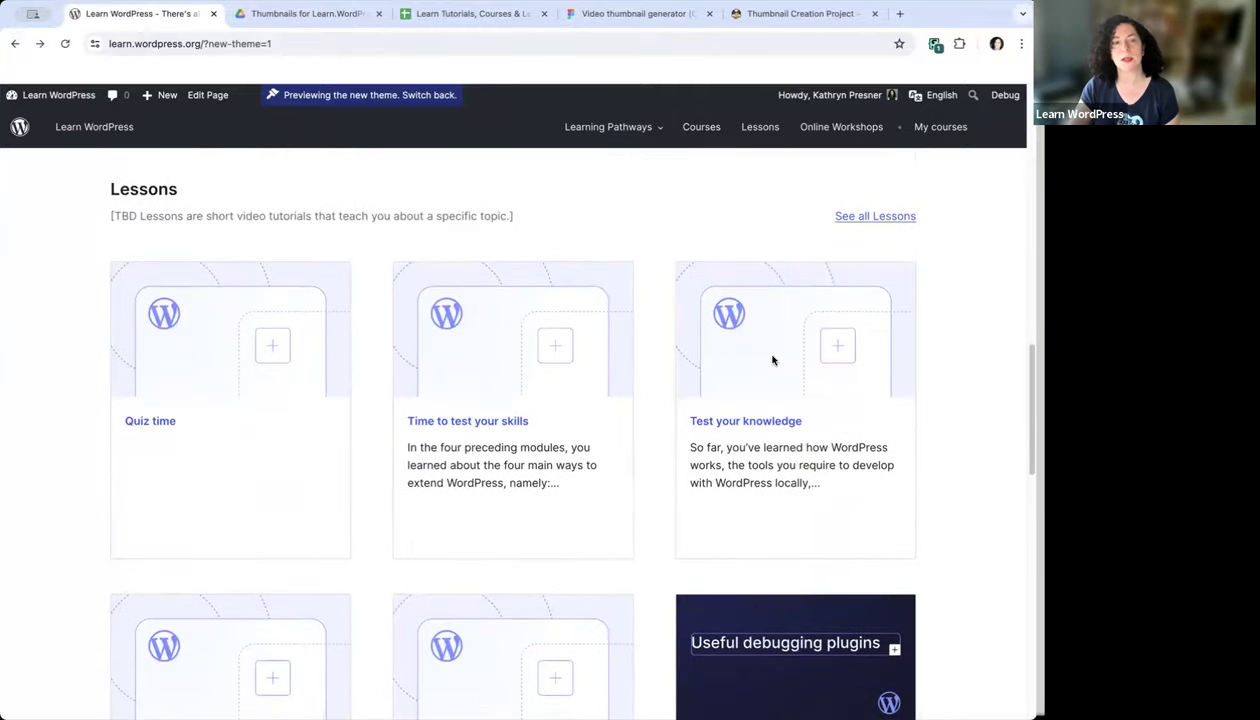
{"action": "scroll", "coordinate": [772, 360], "scroll_direction": "down", "scroll_amount": 1}
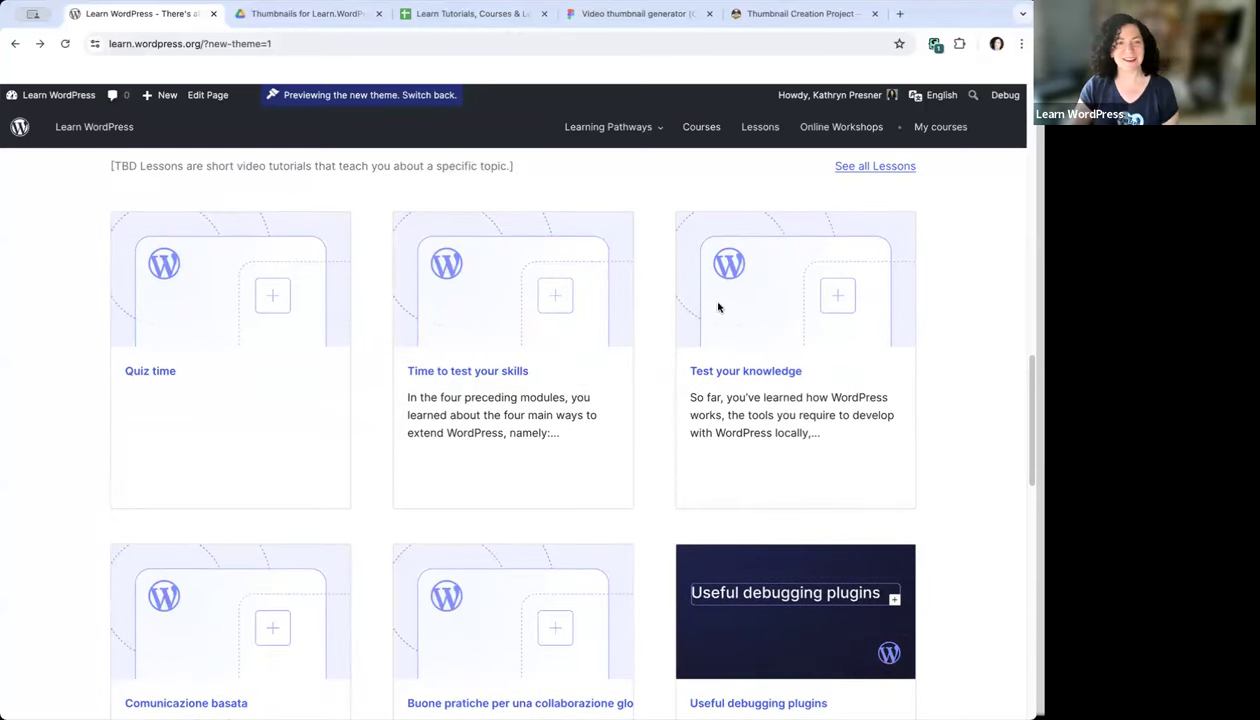
{"action": "scroll", "coordinate": [516, 325], "scroll_direction": "down", "scroll_amount": 3}
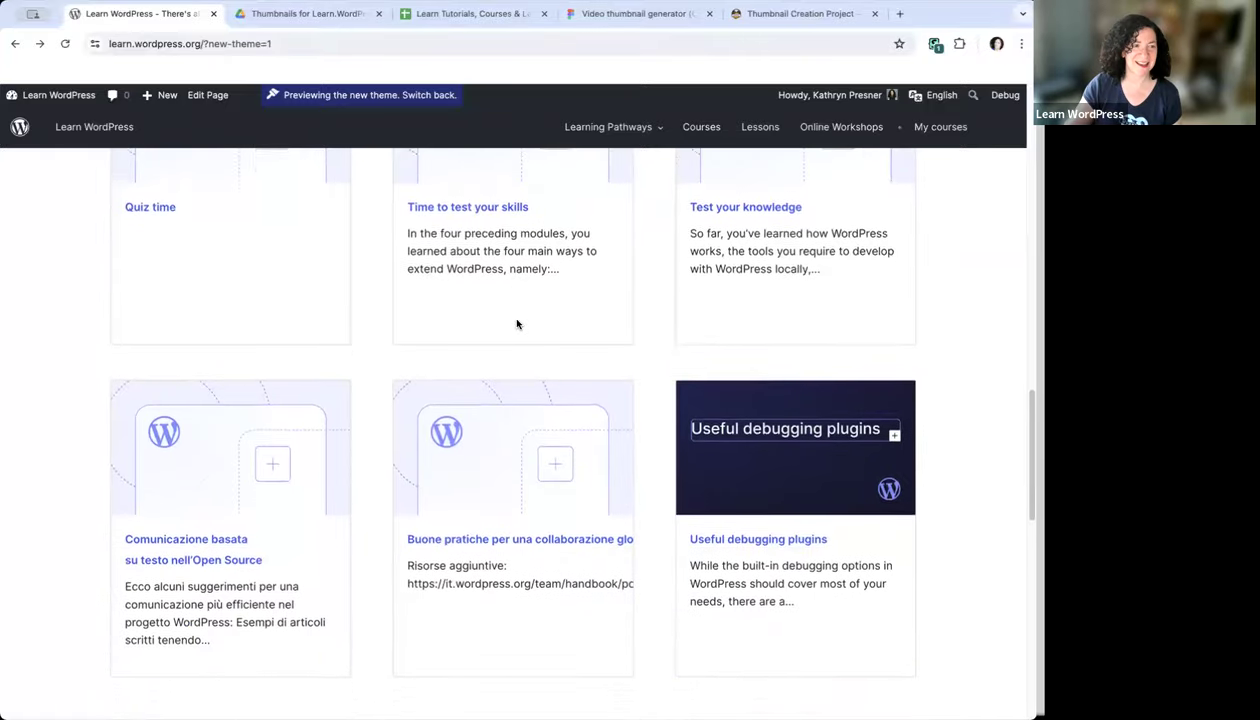
{"action": "scroll", "coordinate": [516, 323], "scroll_direction": "up", "scroll_amount": 6}
Open 'See all Lessons' and scan the lesson cards for placeholder thumbnails
{"action": "left_click", "coordinate": [871, 357]}
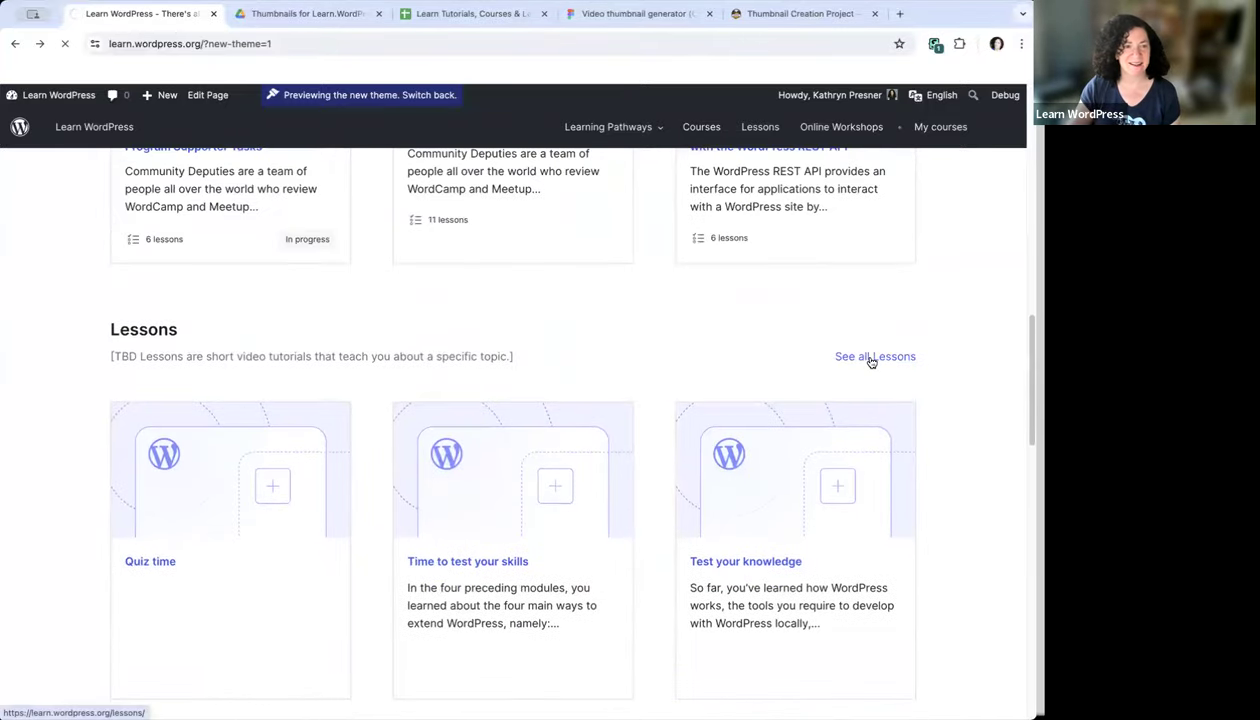
{"action": "scroll", "coordinate": [871, 362], "scroll_direction": "down", "scroll_amount": 13}
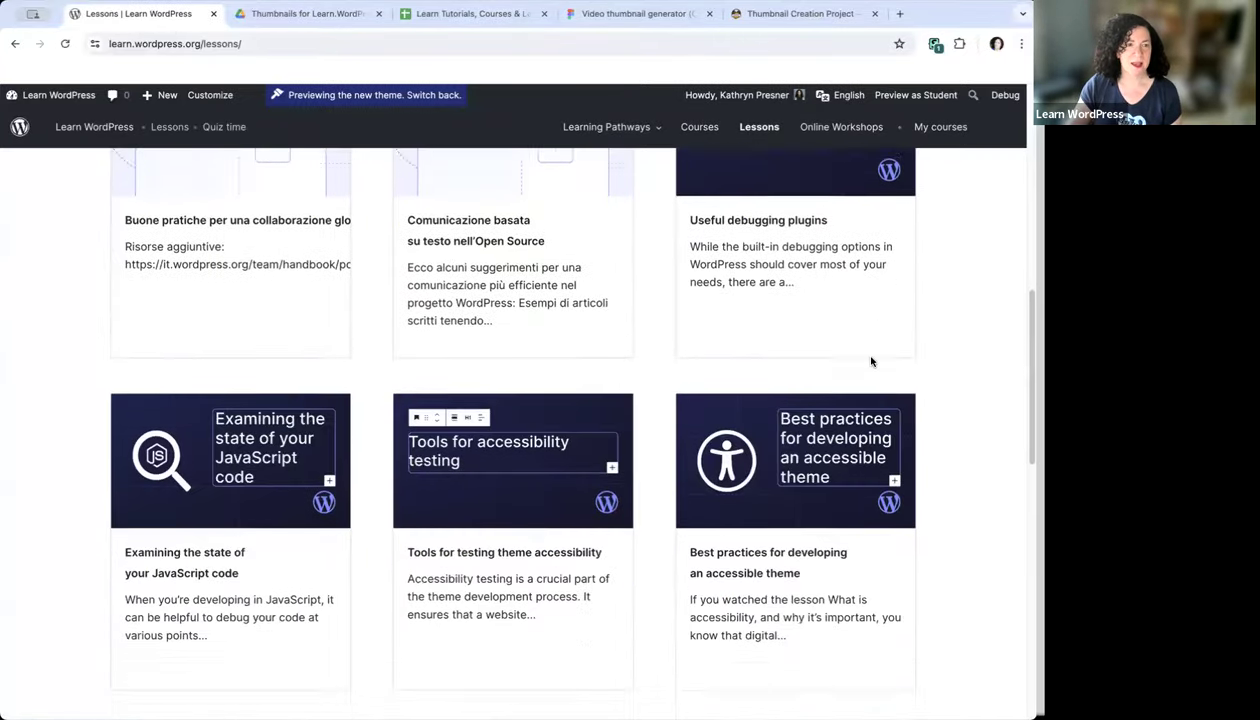
{"action": "scroll", "coordinate": [871, 362], "scroll_direction": "up", "scroll_amount": 9}
{"action": "scroll", "coordinate": [871, 362], "scroll_direction": "up", "scroll_amount": 5}
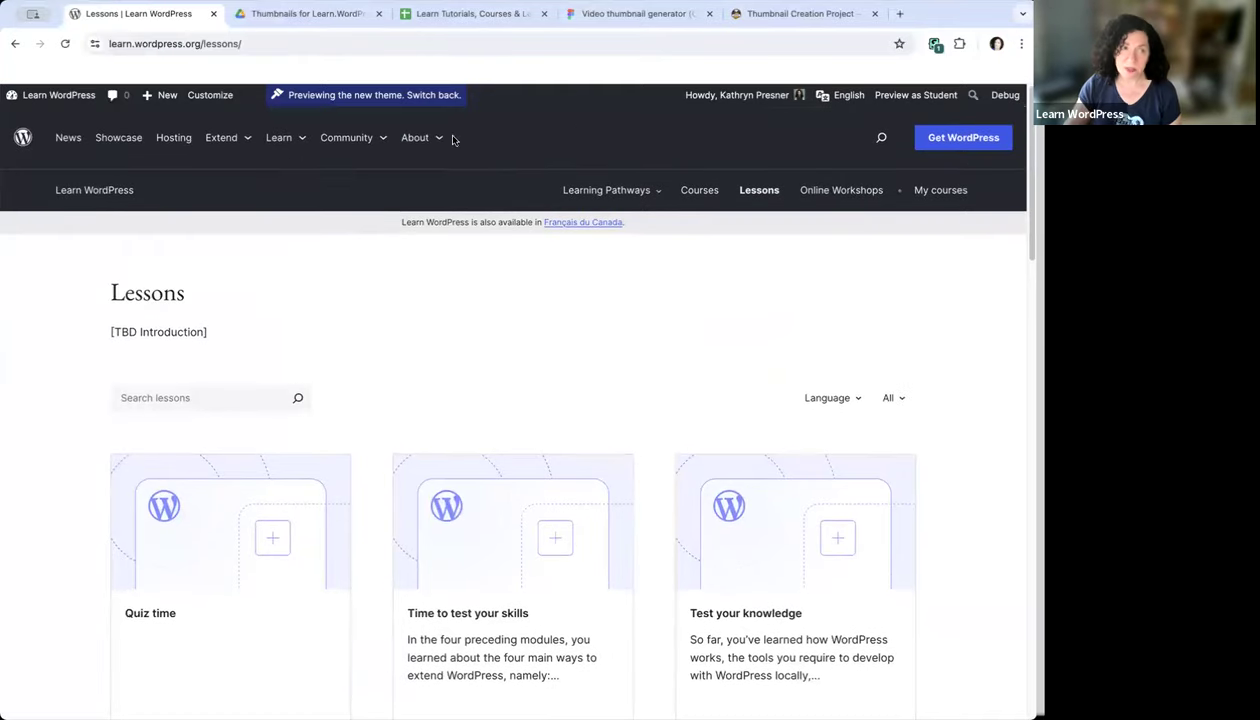
In Google Drive, open the Tutorials thumbnails folder and preview the duotone filters thumbnail
{"action": "left_click", "coordinate": [324, 17]}
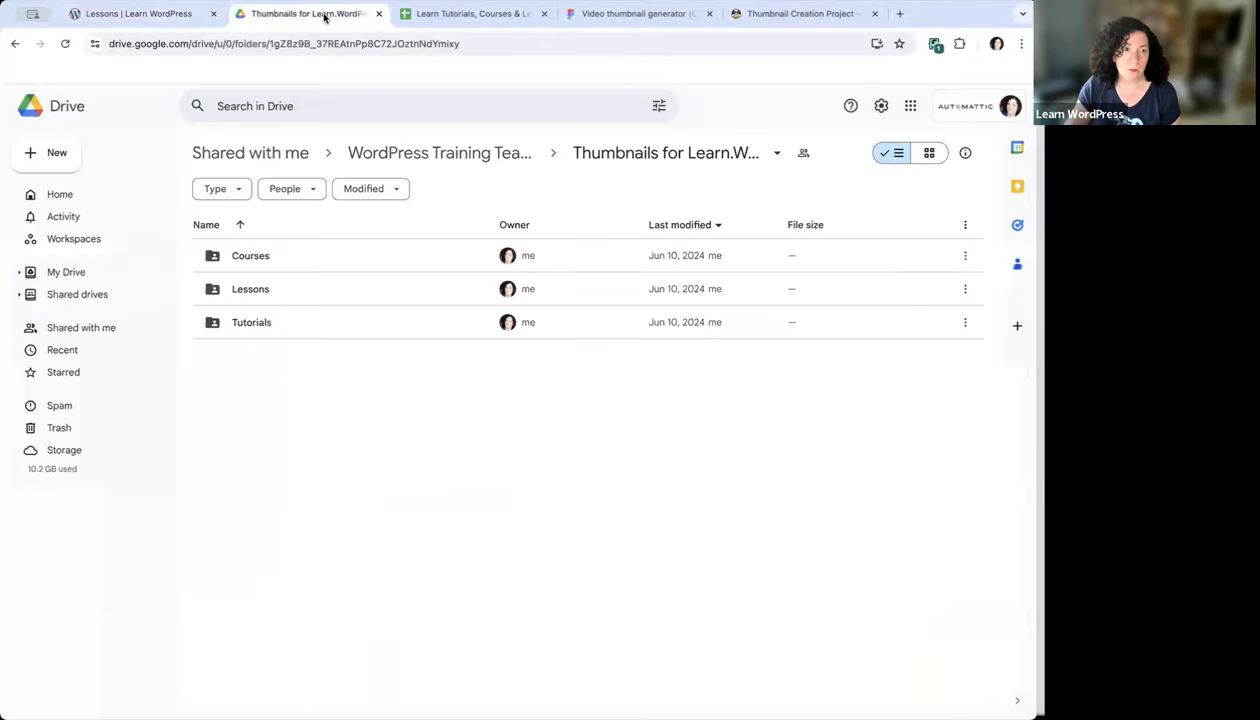
{"action": "left_click", "coordinate": [245, 323]}
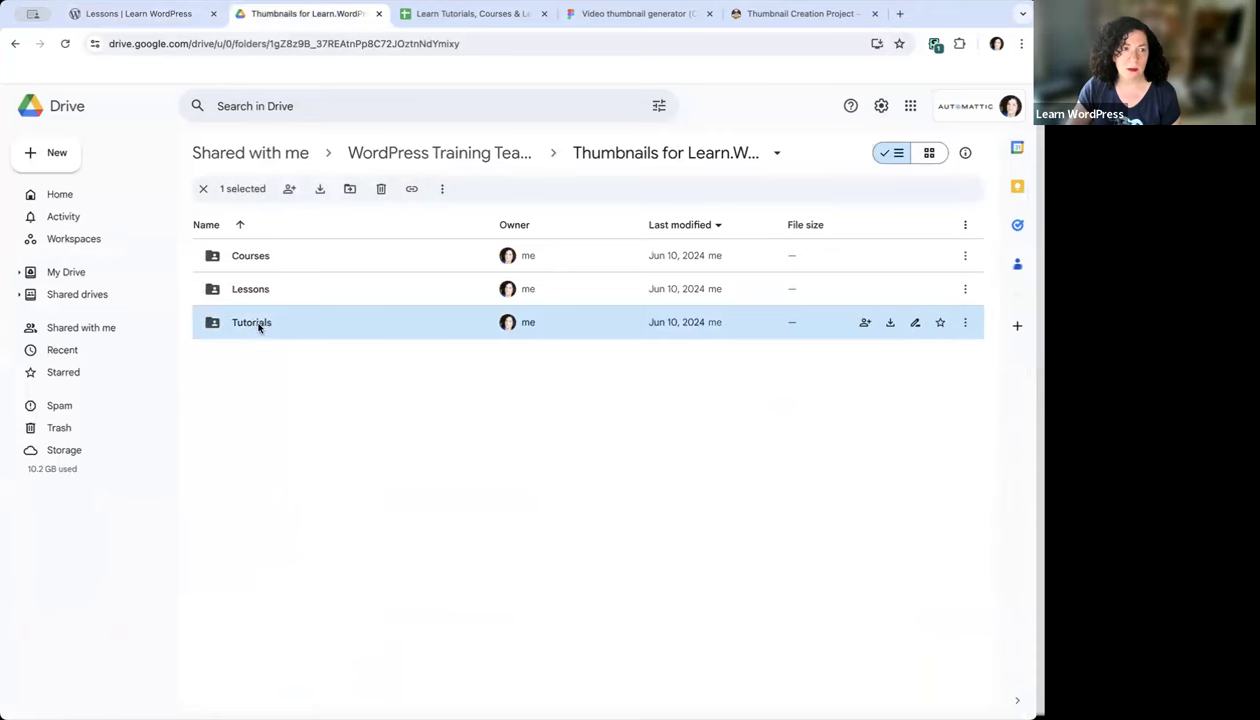
{"action": "double_click", "coordinate": [255, 325]}
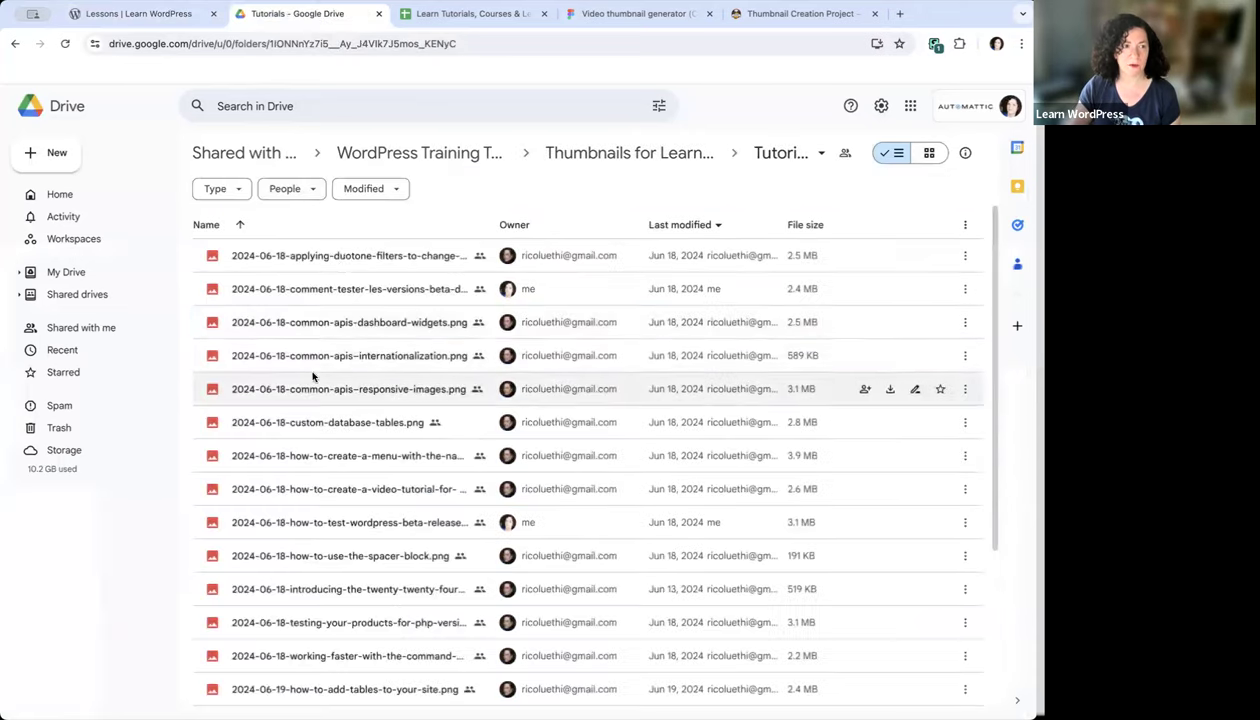
{"action": "left_click", "coordinate": [337, 259]}
{"action": "double_click", "coordinate": [332, 259]}
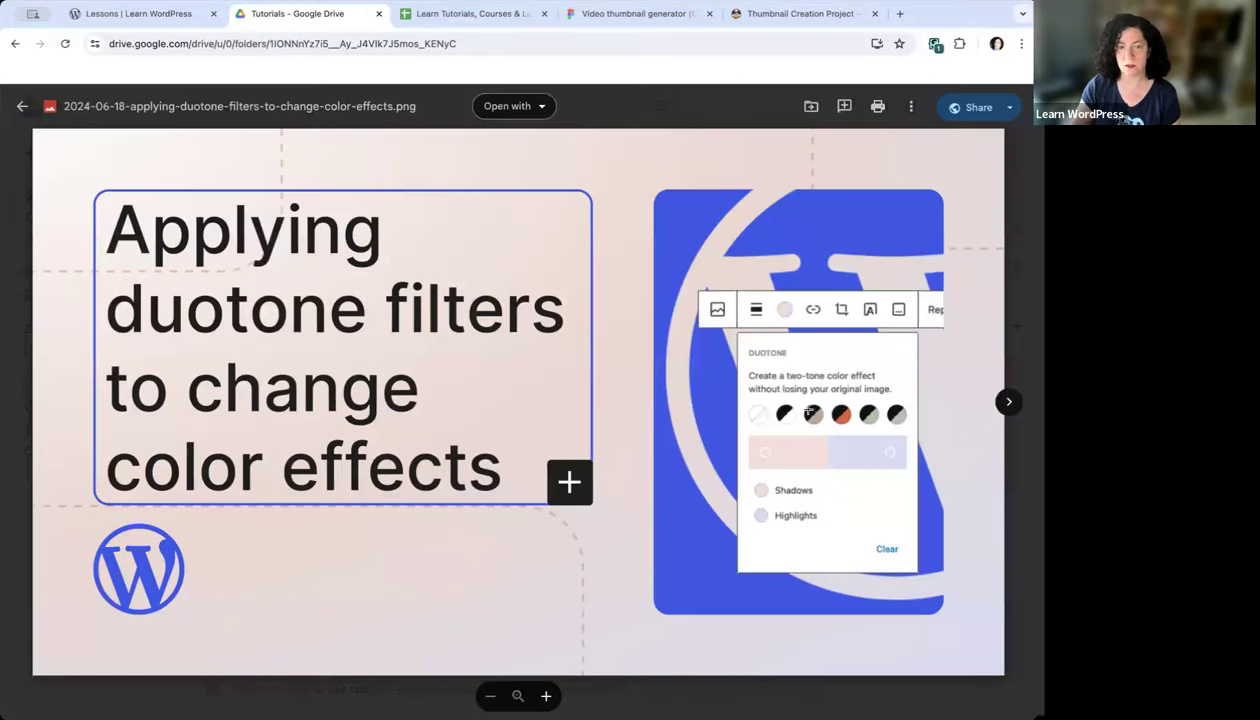
Step through the next seven Tutorials thumbnail images in the preview
{"action": "left_click", "coordinate": [1005, 402]}
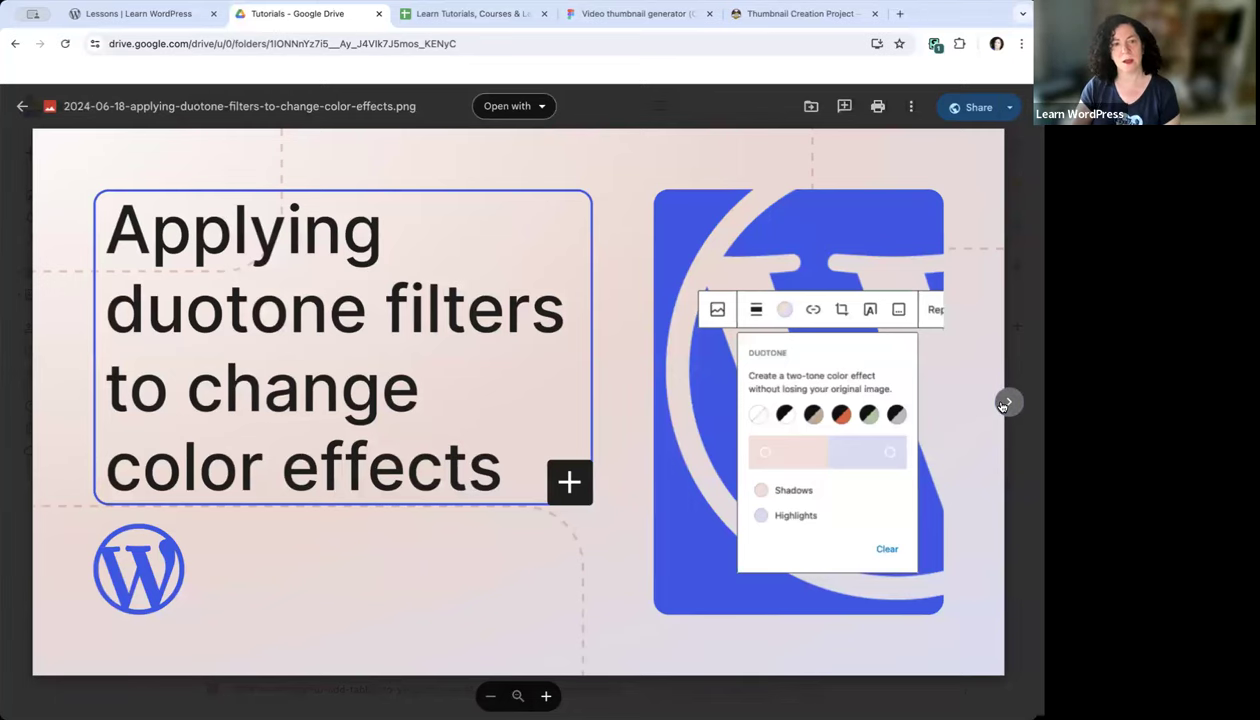
{"action": "left_click", "coordinate": [1005, 402]}
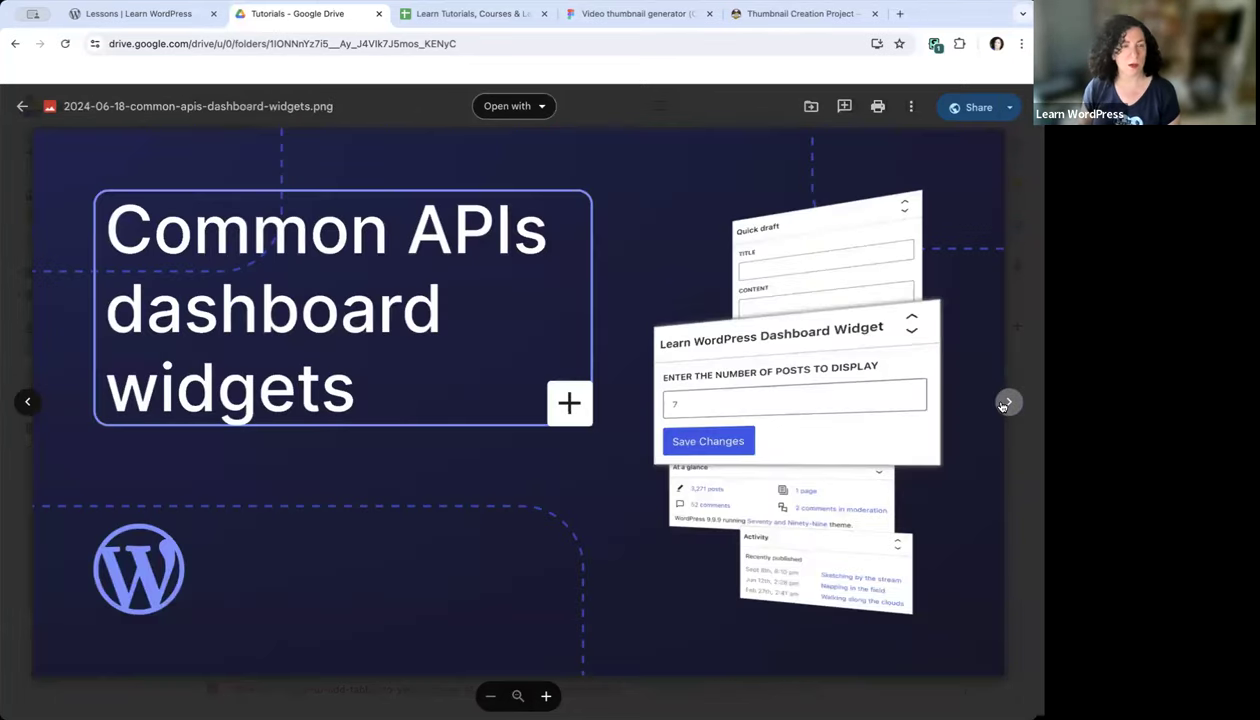
{"action": "left_click", "coordinate": [1005, 402]}
{"action": "left_click", "coordinate": [1005, 402]}
{"action": "left_click", "coordinate": [1005, 402]}
{"action": "left_click", "coordinate": [1005, 402]}
{"action": "left_click", "coordinate": [1005, 402]}
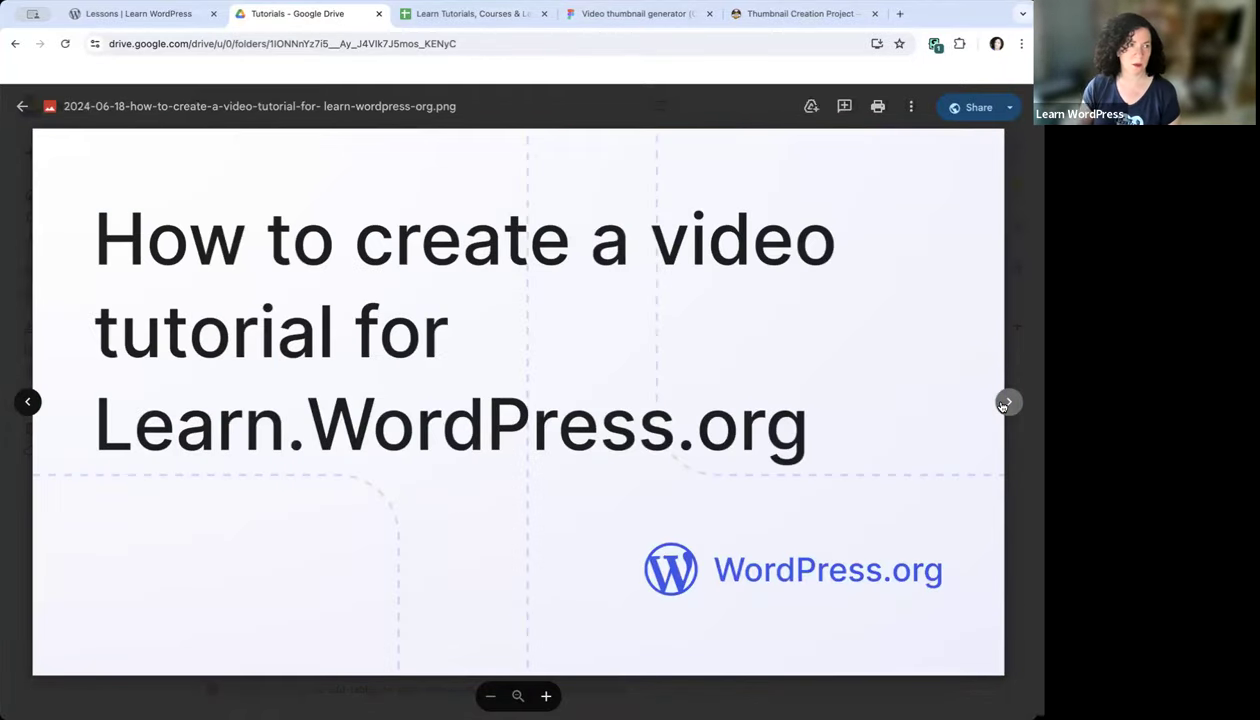
Close the image preview and compare the Learn WordPress Lessons listing against the tracking spreadsheet
{"action": "left_click", "coordinate": [22, 106]}
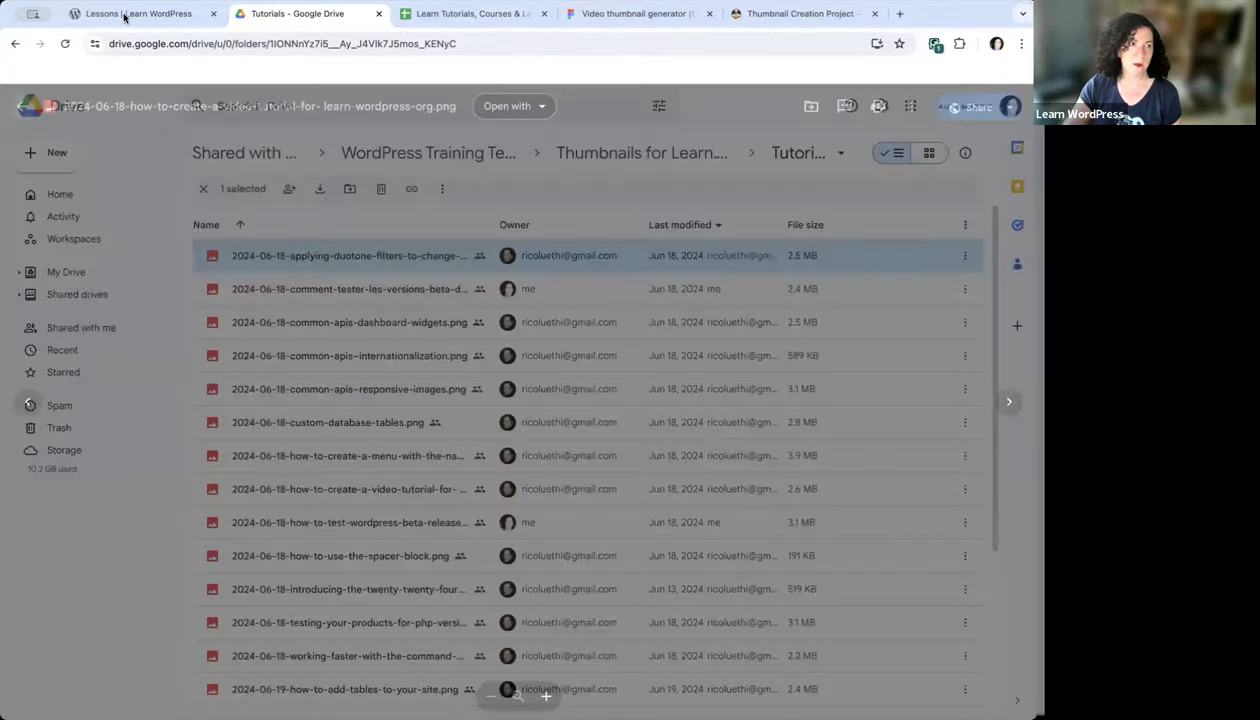
{"action": "left_click", "coordinate": [124, 16]}
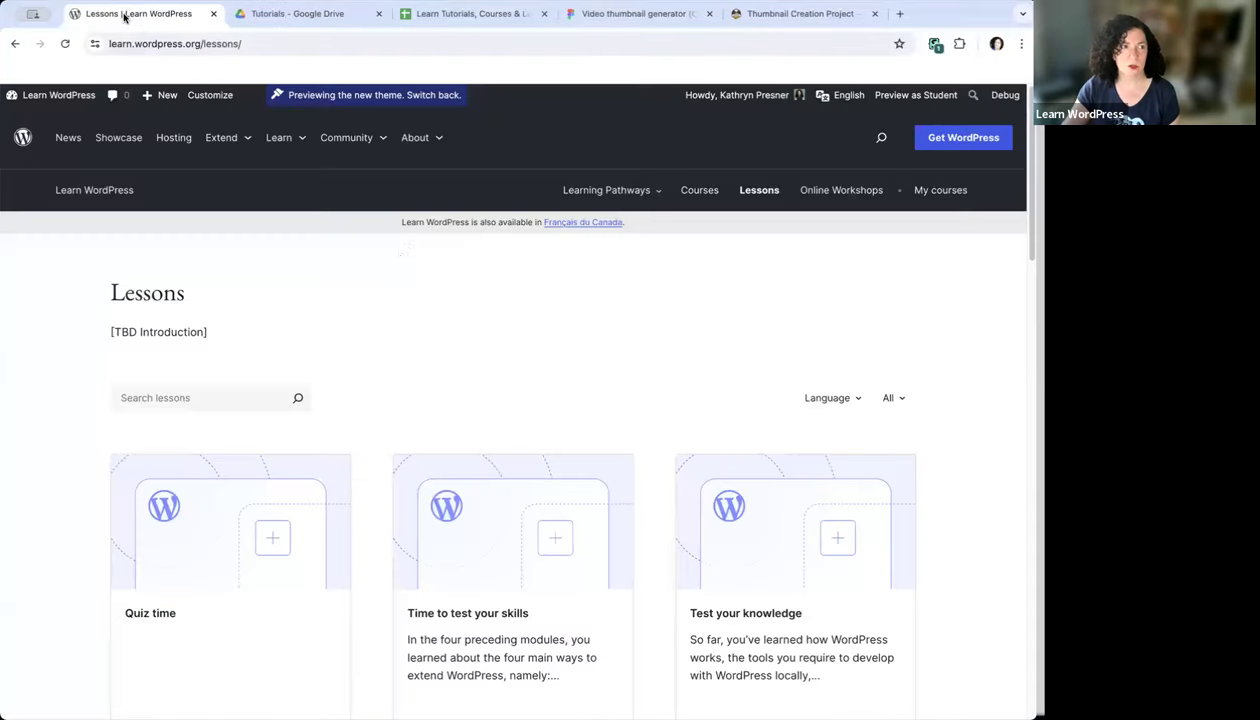
{"action": "scroll", "coordinate": [464, 492], "scroll_direction": "down", "scroll_amount": 5}
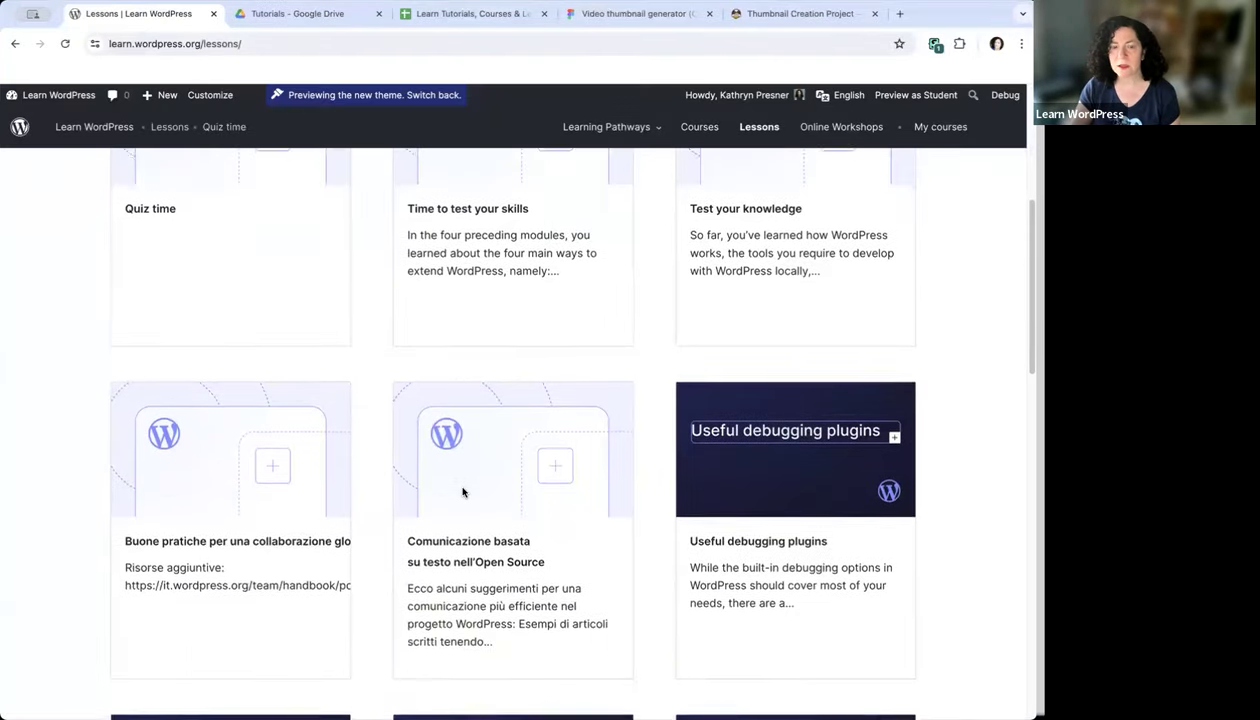
{"action": "scroll", "coordinate": [788, 423], "scroll_direction": "down", "scroll_amount": 1}
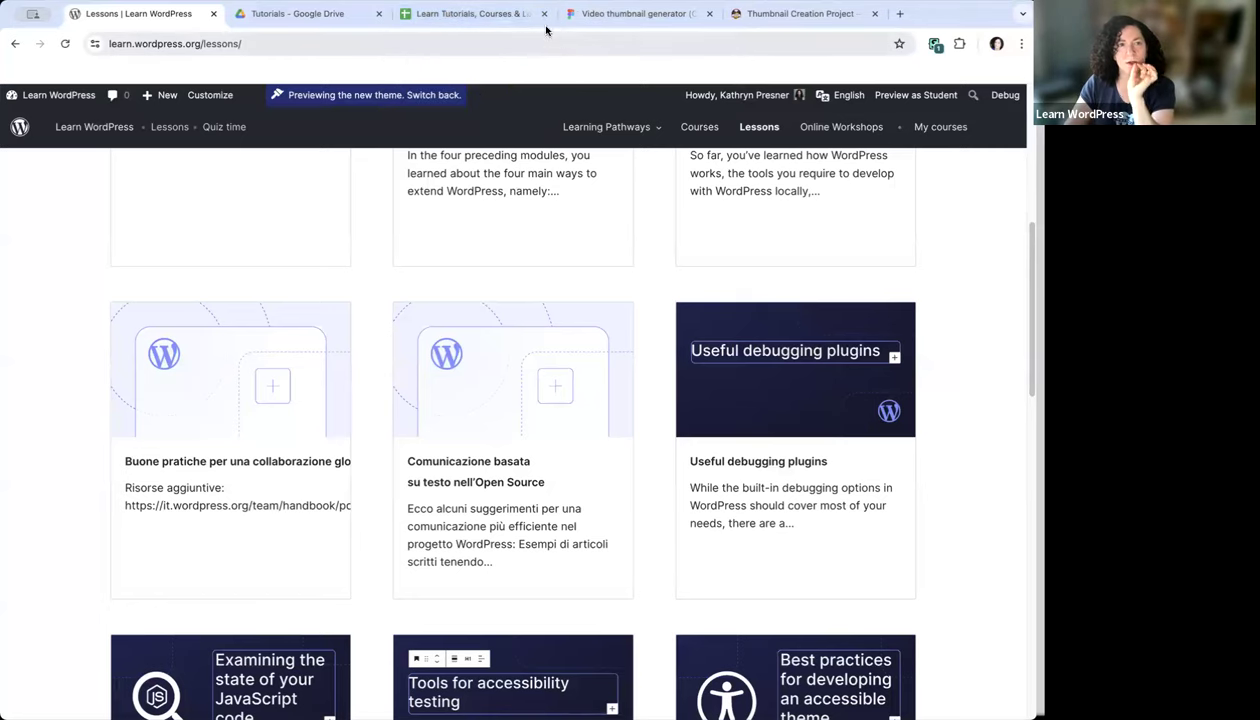
{"action": "left_click", "coordinate": [482, 20]}
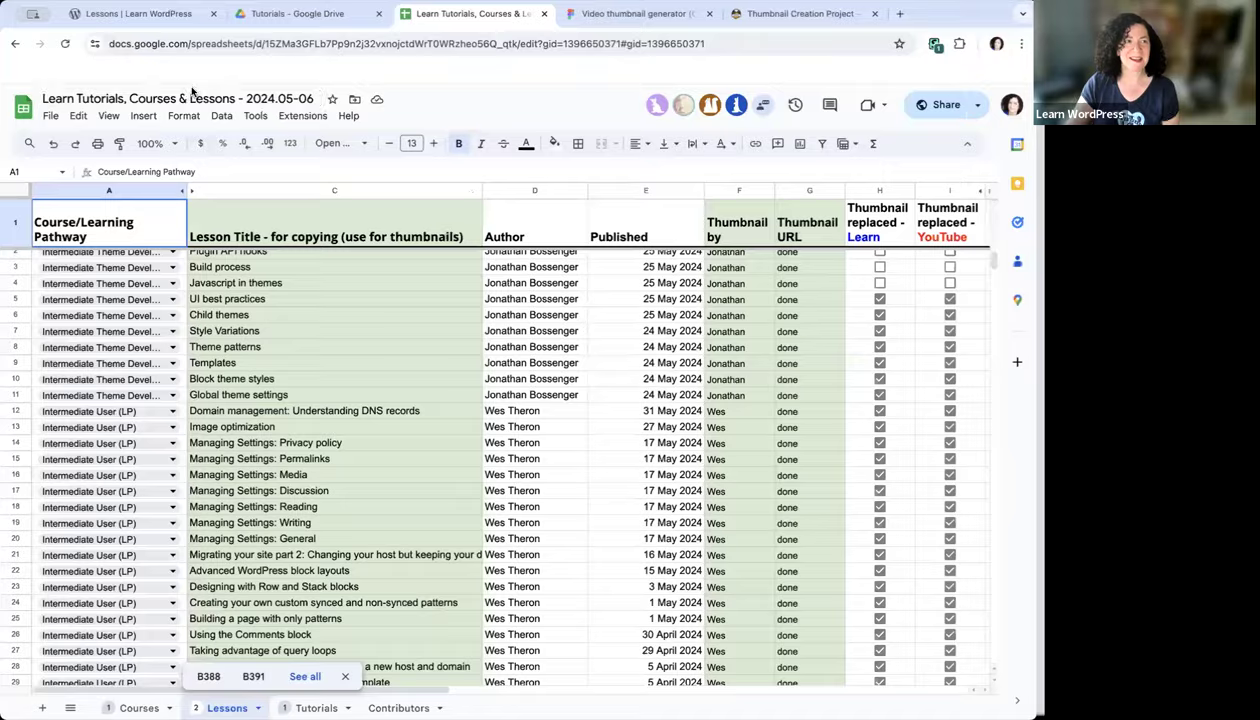
{"action": "left_click", "coordinate": [135, 13]}
Go back to the ?new-theme=1 homepage and check its Lessons section thumbnails
{"action": "scroll", "coordinate": [276, 273], "scroll_direction": "up", "scroll_amount": 5}
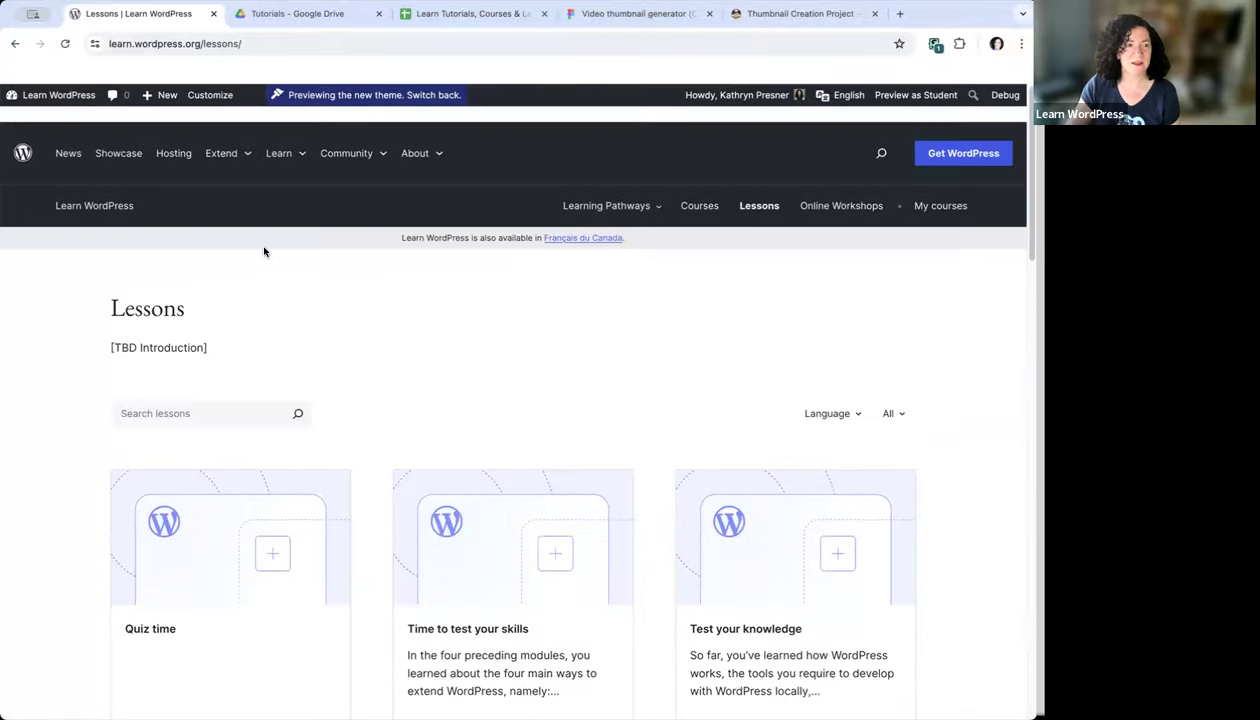
{"action": "left_click", "coordinate": [15, 43]}
{"action": "scroll", "coordinate": [310, 335], "scroll_direction": "up", "scroll_amount": 6}
{"action": "scroll", "coordinate": [310, 335], "scroll_direction": "down", "scroll_amount": 5}
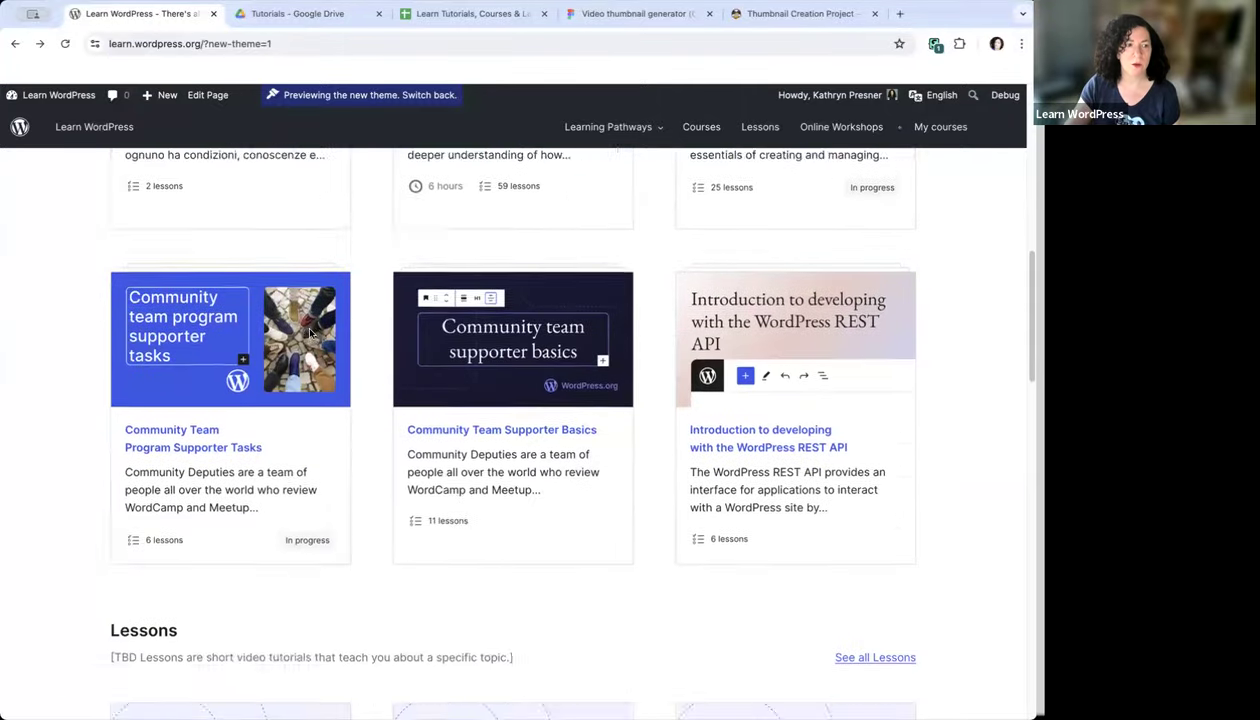
{"action": "scroll", "coordinate": [310, 335], "scroll_direction": "down", "scroll_amount": 5}
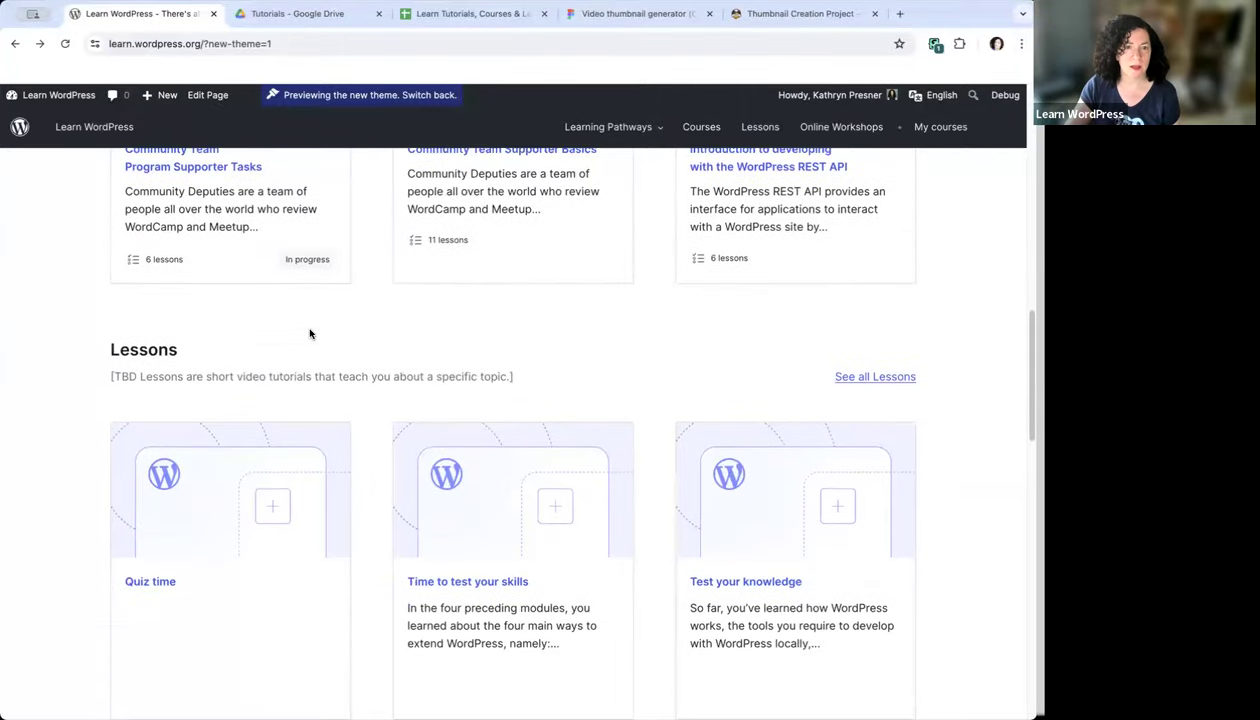
{"action": "left_click", "coordinate": [201, 43]}
Replace '?new-theme=1' with 'tutorials' in the address and scroll the Tutorials listing for missing thumbnails
{"action": "key", "text": "End"}
{"action": "key", "text": "BackSpace"}
{"action": "key", "text": "BackSpace"}
{"action": "key", "text": "BackSpace"}
{"action": "key", "text": "BackSpace"}
{"action": "key", "text": "BackSpace"}
{"action": "key", "text": "BackSpace"}
{"action": "key", "text": "BackSpace"}
{"action": "key", "text": "BackSpace"}
{"action": "key", "text": "BackSpace"}
{"action": "key", "text": "BackSpace"}
{"action": "key", "text": "BackSpace"}
{"action": "key", "text": "BackSpace"}
{"action": "type", "text": "tutor"}
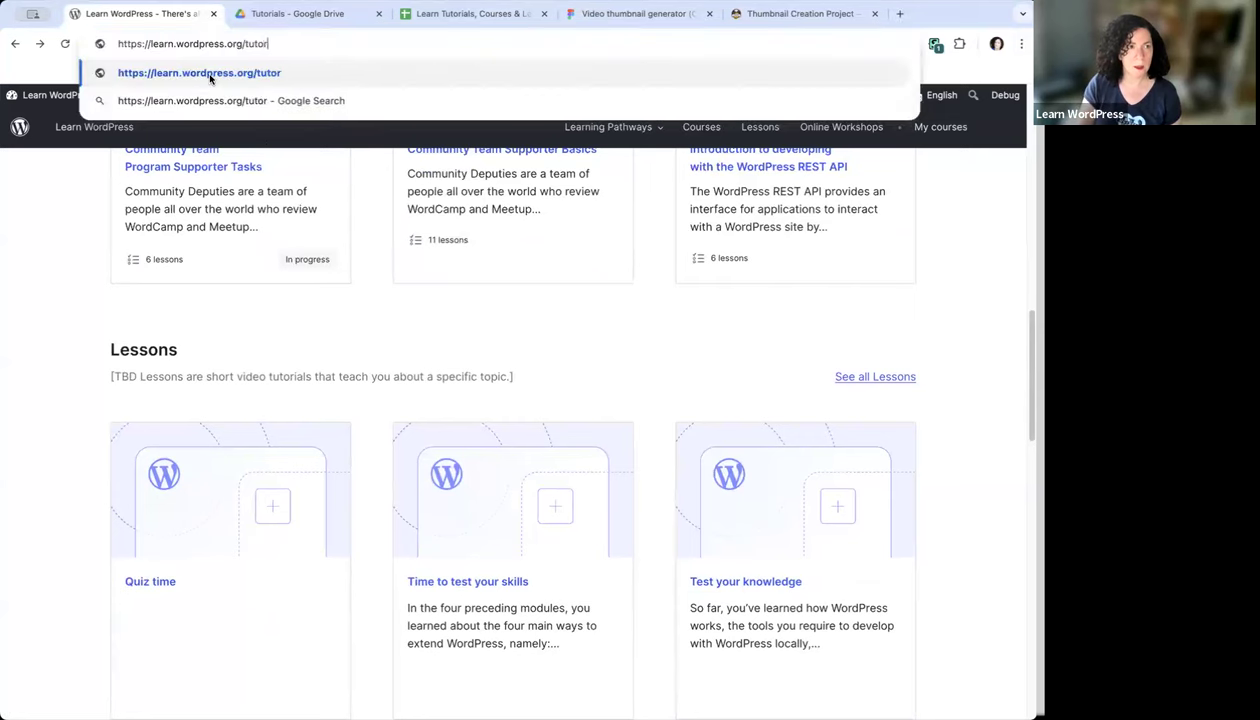
{"action": "type", "text": "ials"}
{"action": "key", "text": "Return"}
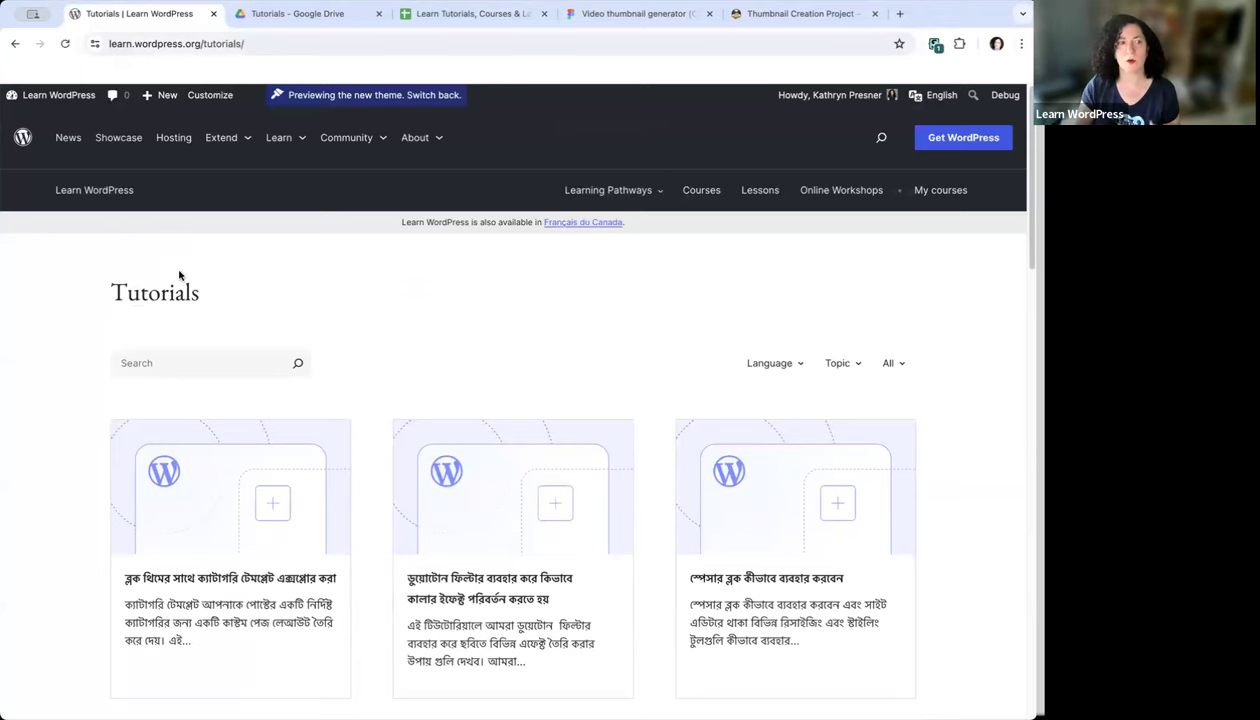
{"action": "scroll", "coordinate": [179, 275], "scroll_direction": "down", "scroll_amount": 4}
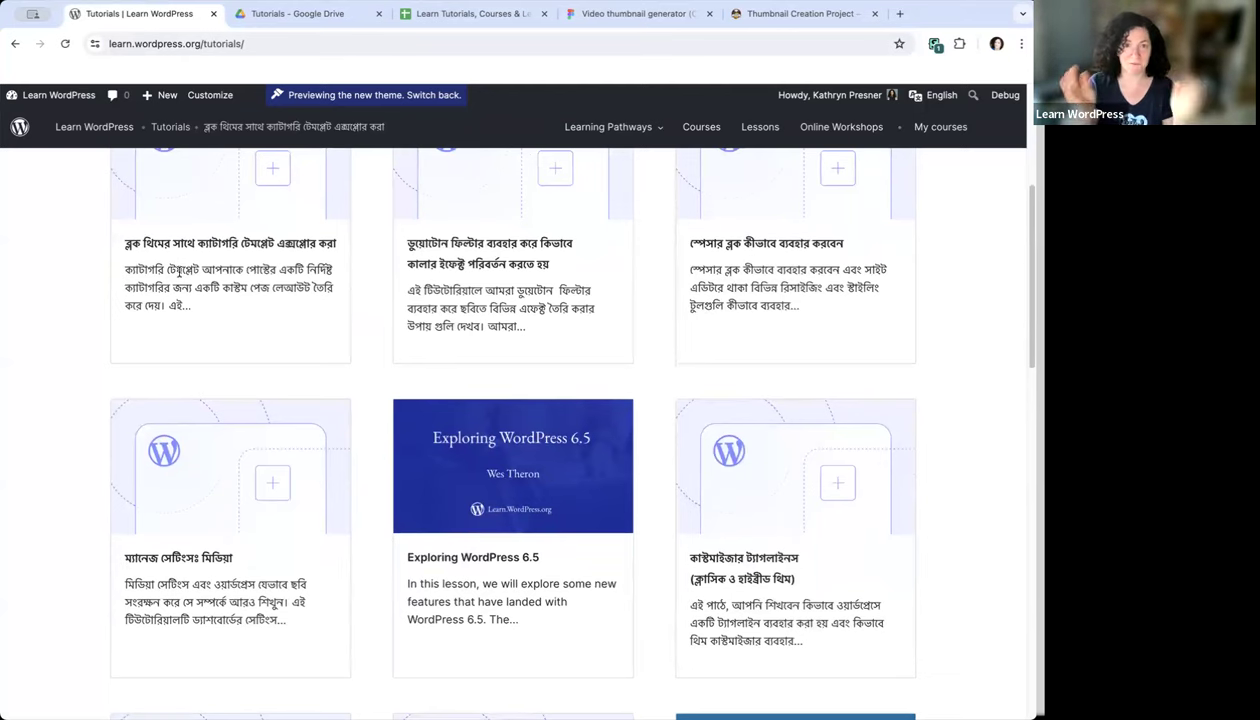
{"action": "scroll", "coordinate": [179, 271], "scroll_direction": "down", "scroll_amount": 3}
{"action": "scroll", "coordinate": [179, 271], "scroll_direction": "up", "scroll_amount": 6}
{"action": "scroll", "coordinate": [179, 272], "scroll_direction": "down", "scroll_amount": 8}
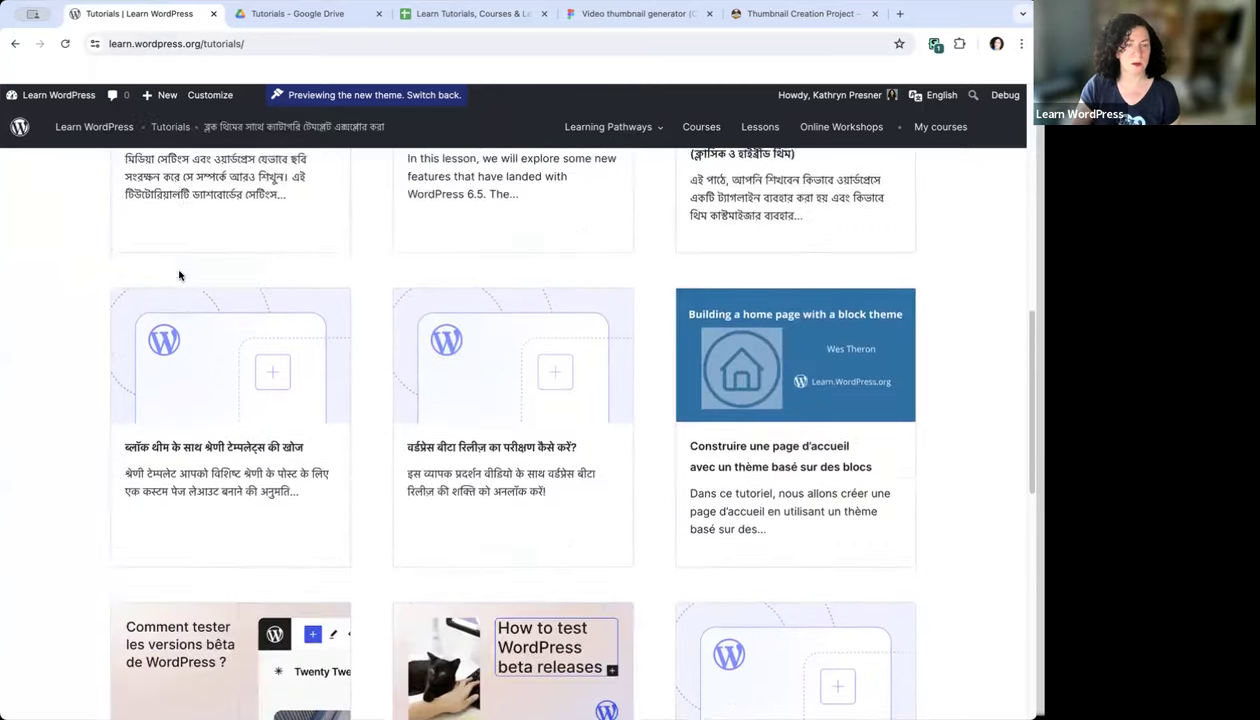
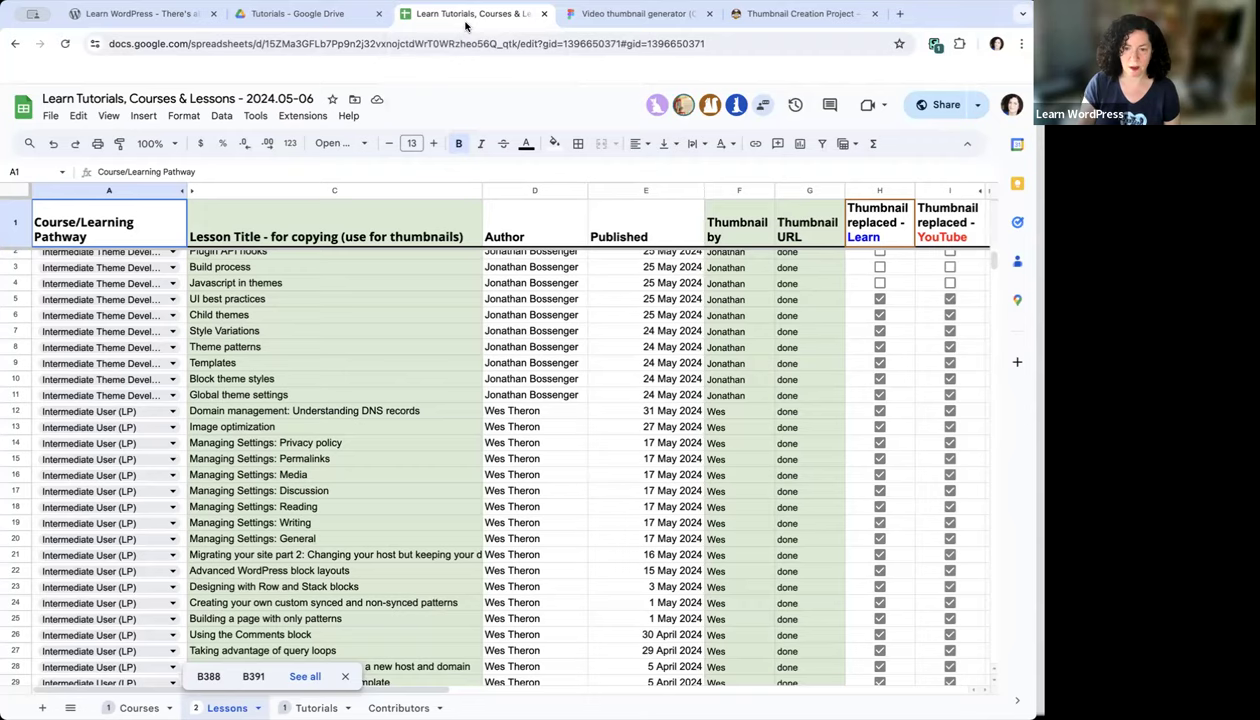
Load make.wordpress.org/chat in a new Chrome tab to show the WordPress Chat page
{"action": "key", "text": "ctrl+t"}
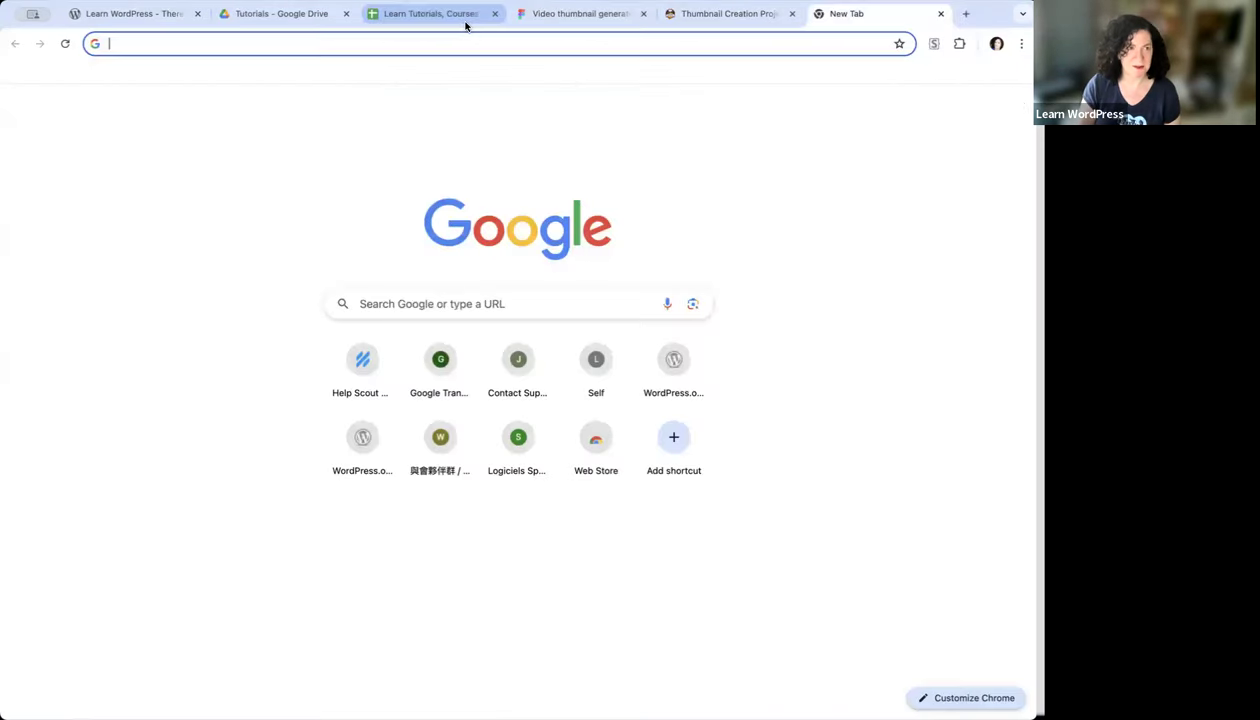
{"action": "type", "text": "sal"}
{"action": "key", "text": "BackSpace"}
{"action": "key", "text": "BackSpace"}
{"action": "type", "text": "make."}
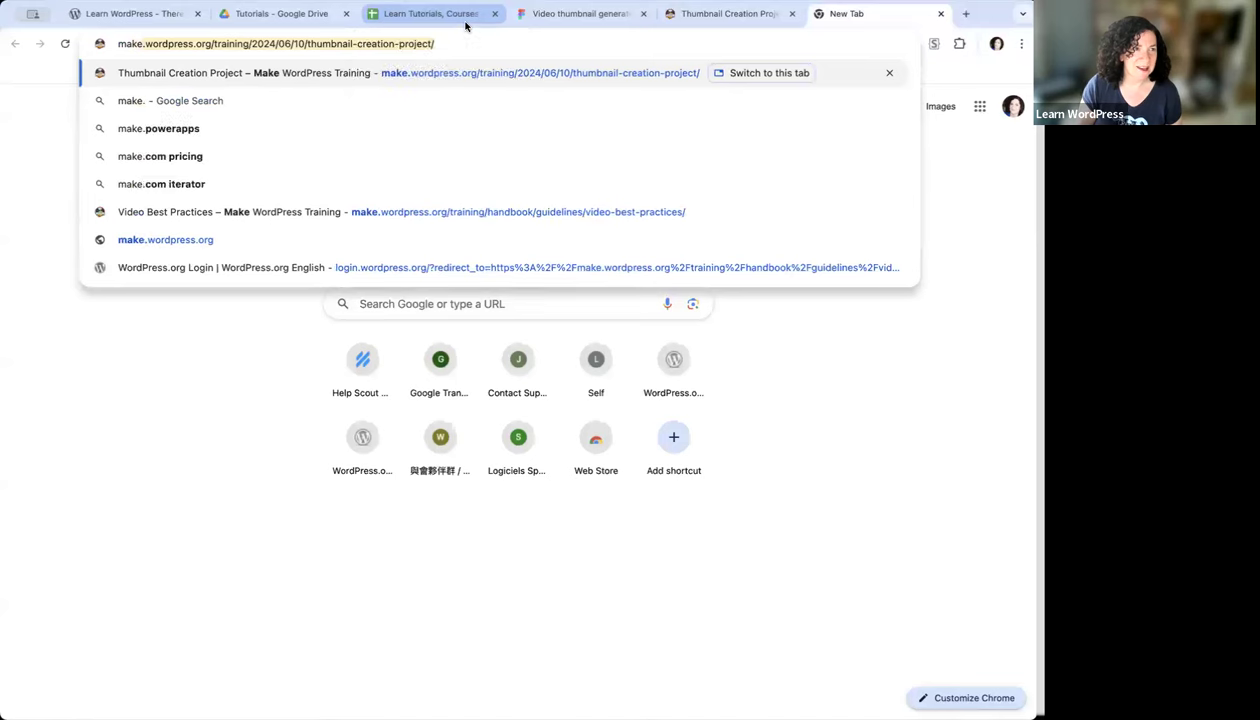
{"action": "key", "text": "Right"}
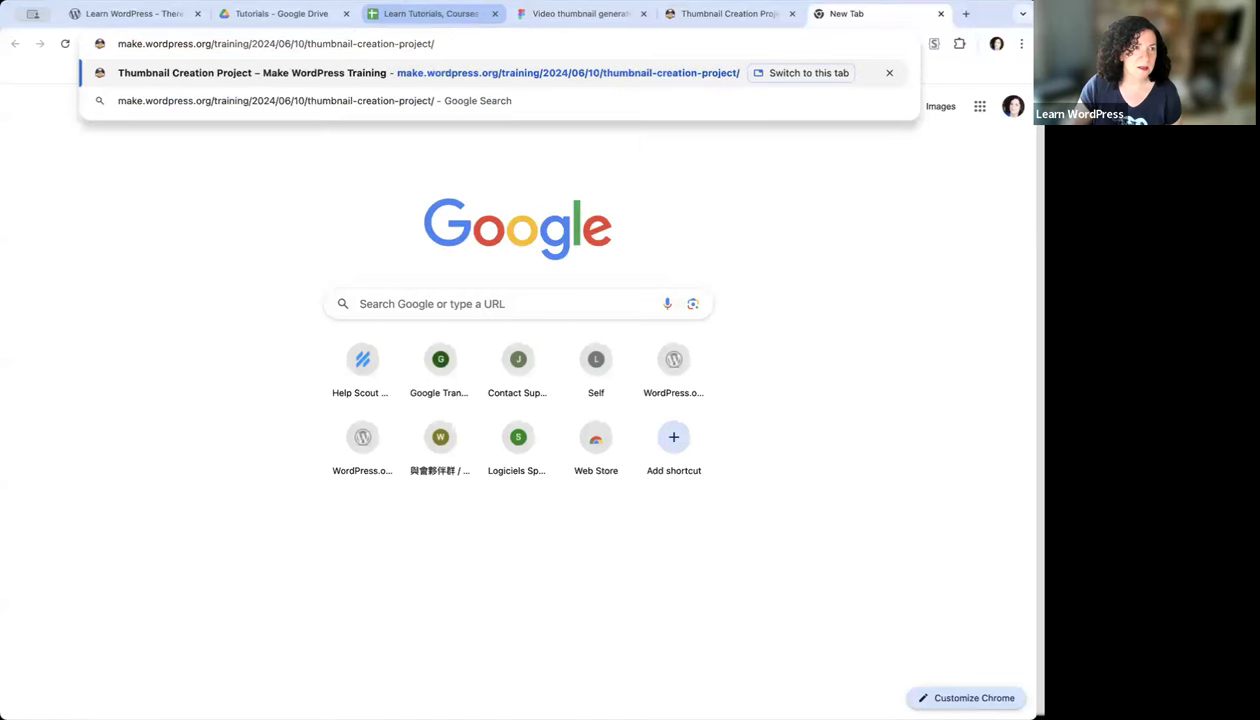
{"action": "left_click_drag", "start_coordinate": [213, 44], "coordinate": [213, 57]}
{"action": "type", "text": "chat"}
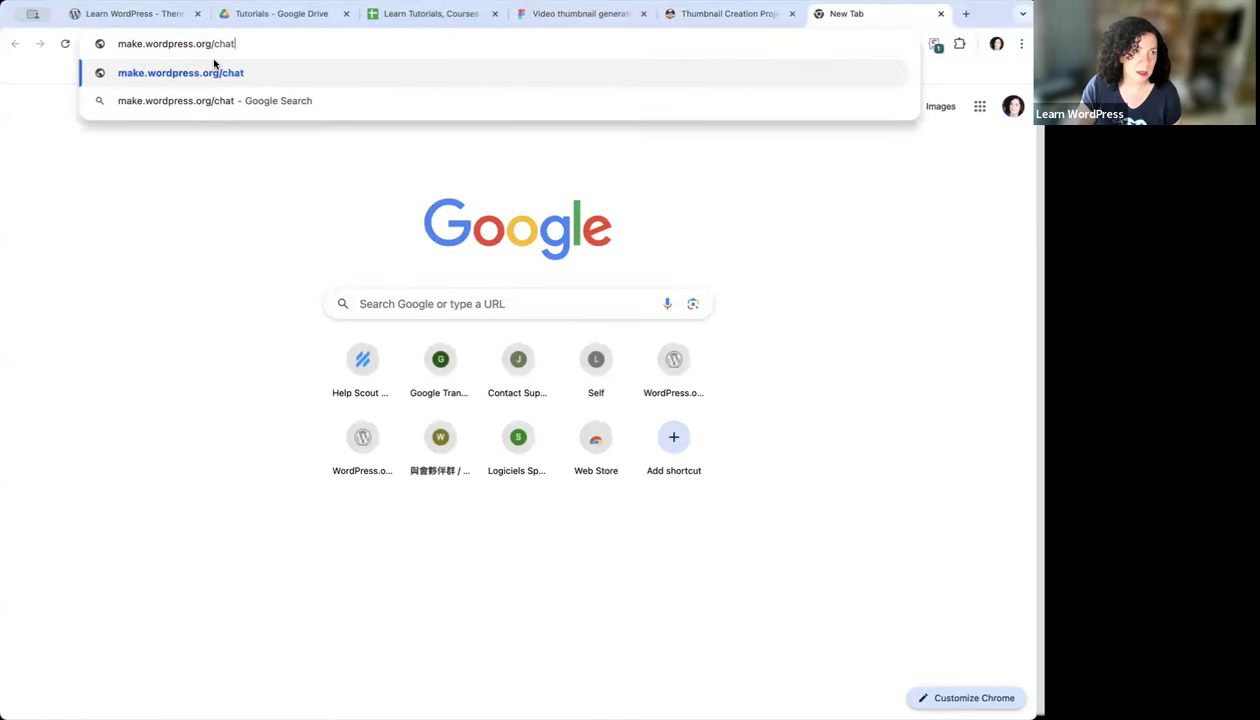
{"action": "key", "text": "Return"}
{"action": "left_click", "coordinate": [215, 44]}
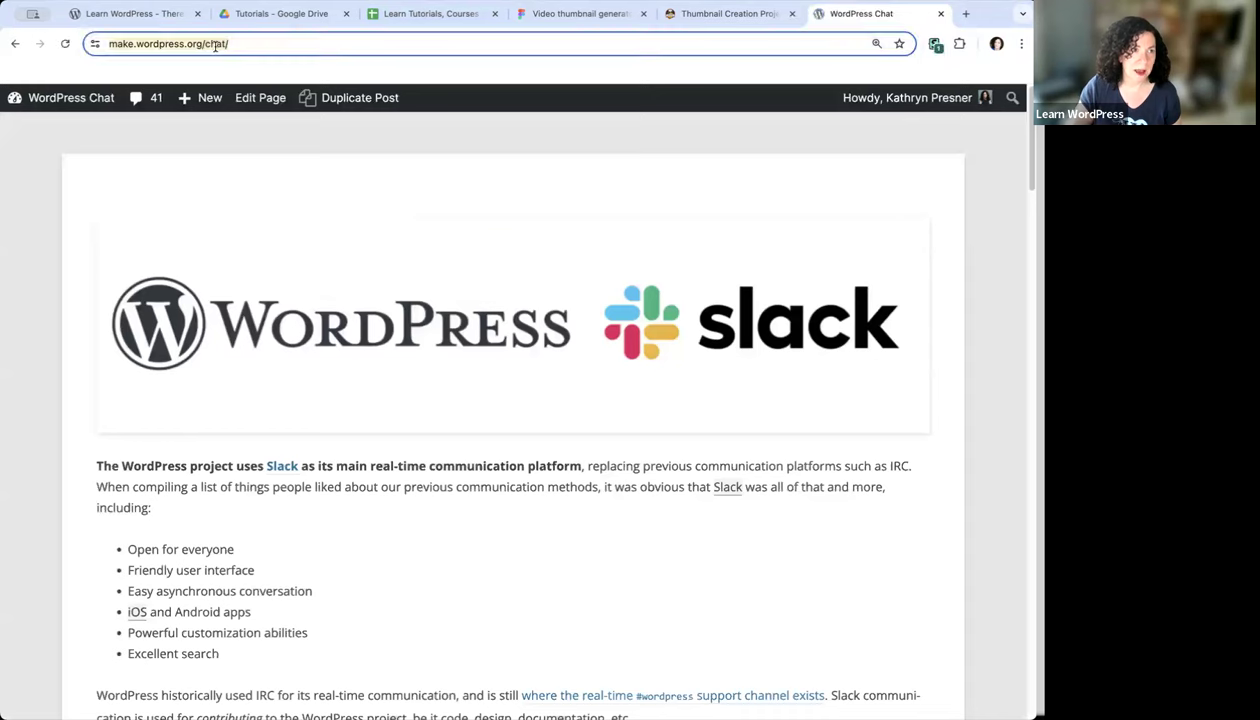
{"action": "left_click", "coordinate": [125, 197]}
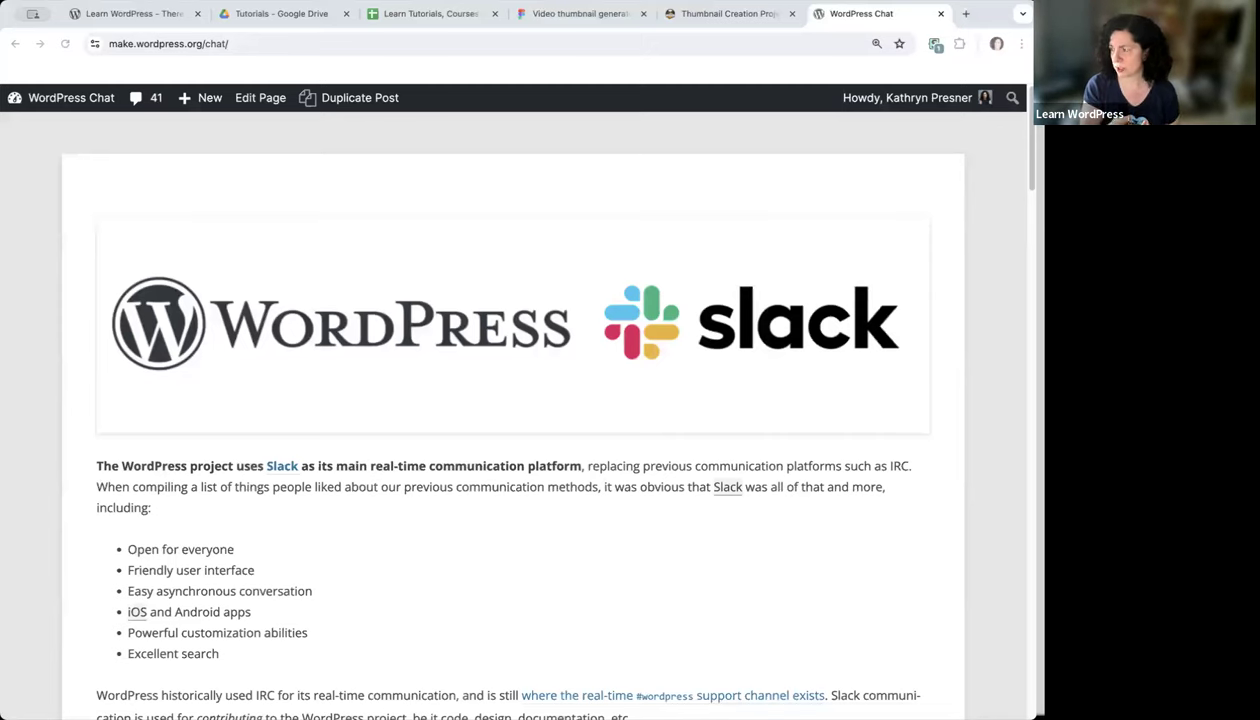
Read the Thumbnail Creation Project post's introduction and Figma preparation steps, then return to the spreadsheet
{"action": "left_click", "coordinate": [681, 14]}
{"action": "scroll", "coordinate": [336, 165], "scroll_direction": "down", "scroll_amount": 5}
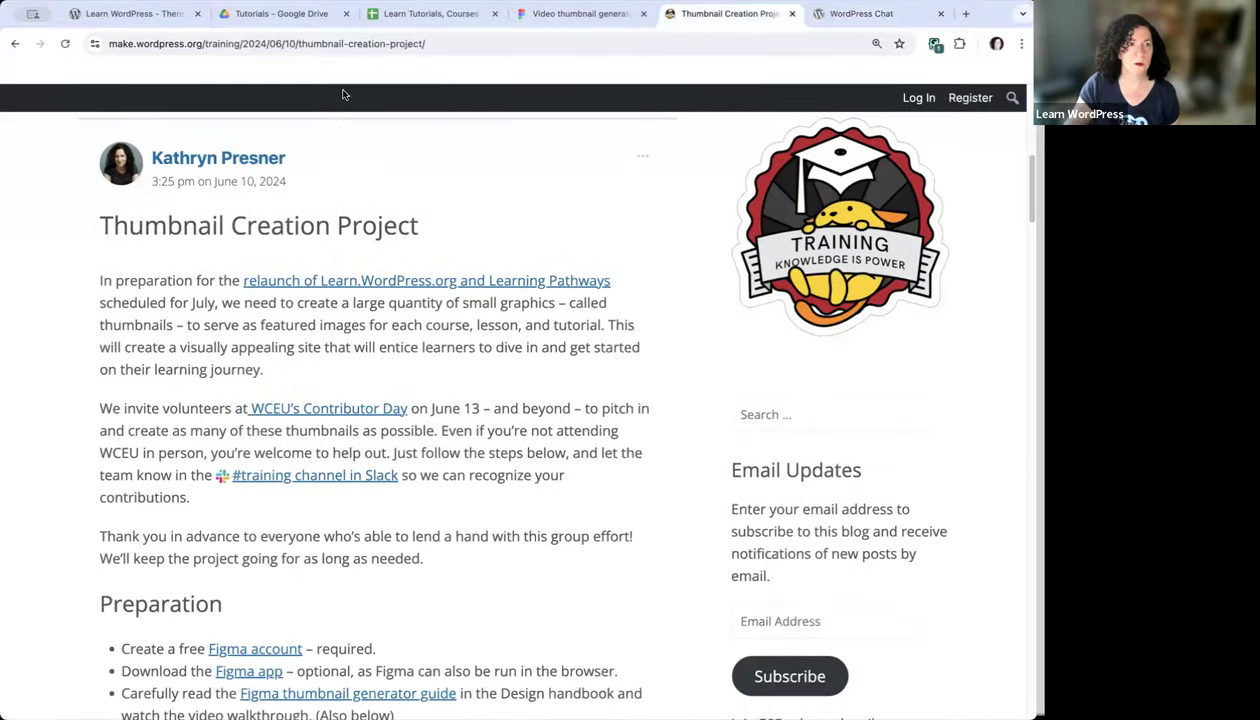
{"action": "scroll", "coordinate": [852, 624], "scroll_direction": "up", "scroll_amount": 1}
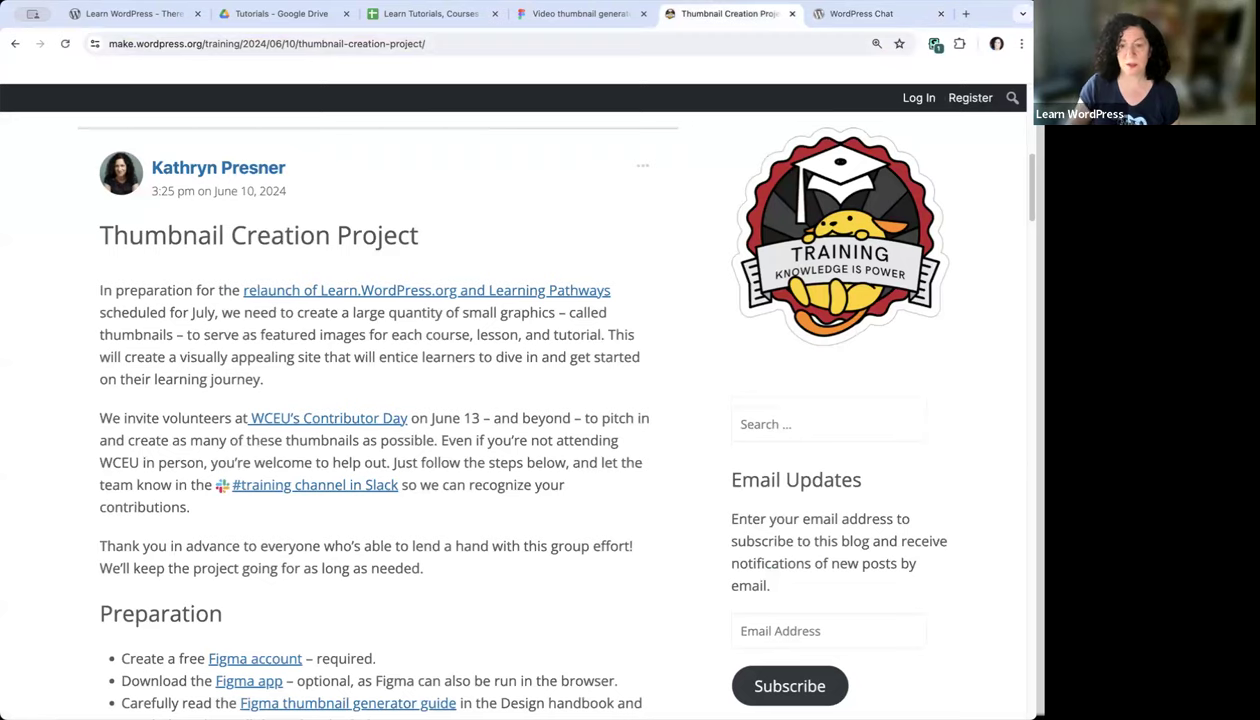
{"action": "scroll", "coordinate": [719, 605], "scroll_direction": "down", "scroll_amount": 3}
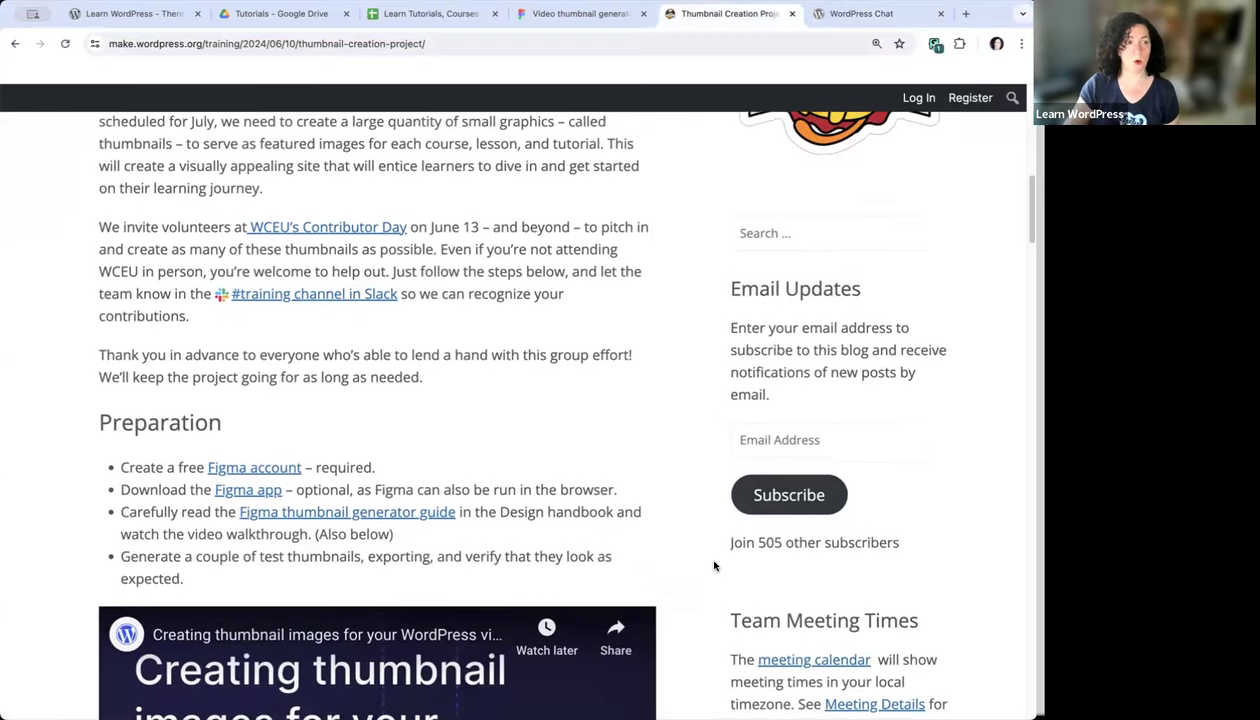
{"action": "scroll", "coordinate": [720, 548], "scroll_direction": "up", "scroll_amount": 1}
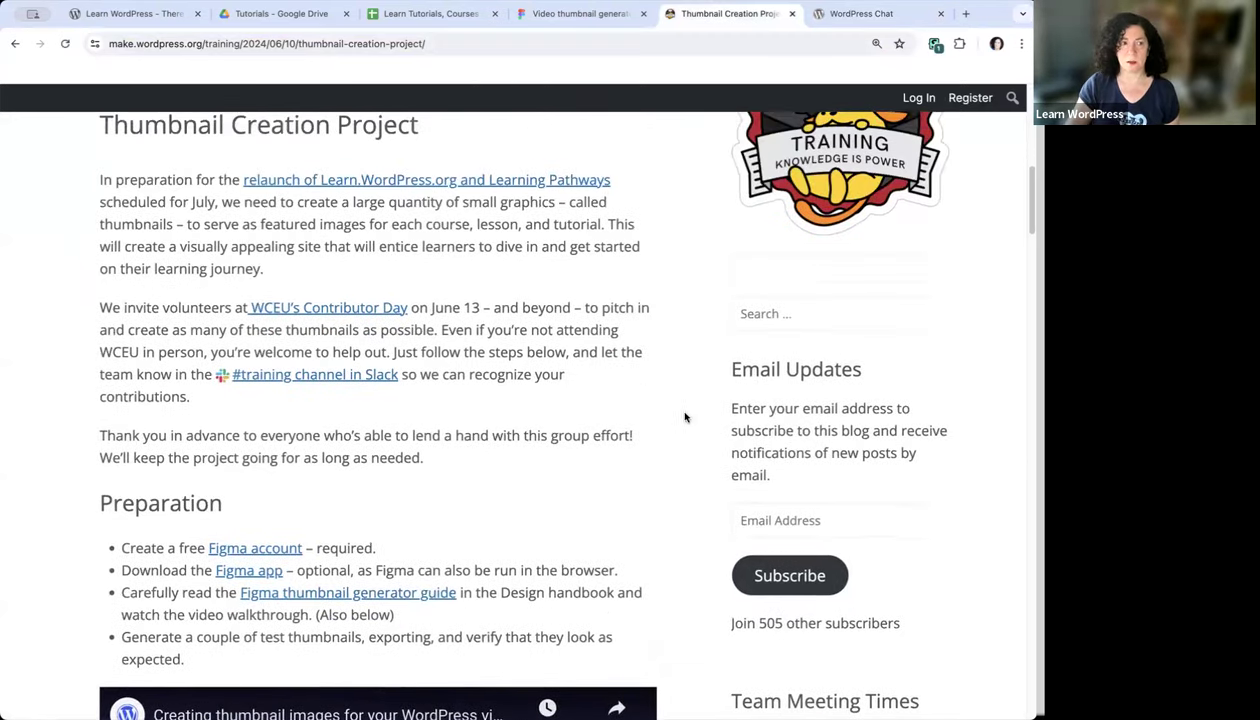
{"action": "scroll", "coordinate": [610, 349], "scroll_direction": "down", "scroll_amount": 1}
{"action": "scroll", "coordinate": [570, 410], "scroll_direction": "down", "scroll_amount": 1}
{"action": "scroll", "coordinate": [585, 383], "scroll_direction": "down", "scroll_amount": 1}
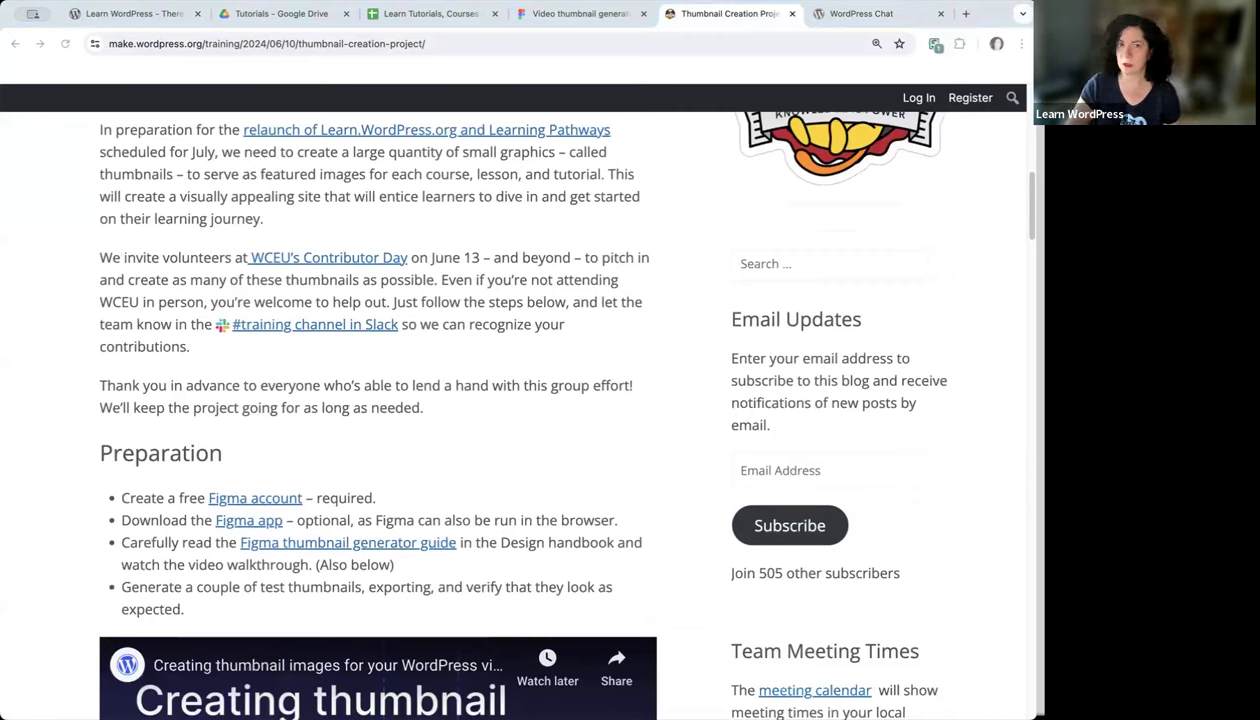
{"action": "left_click", "coordinate": [392, 15]}
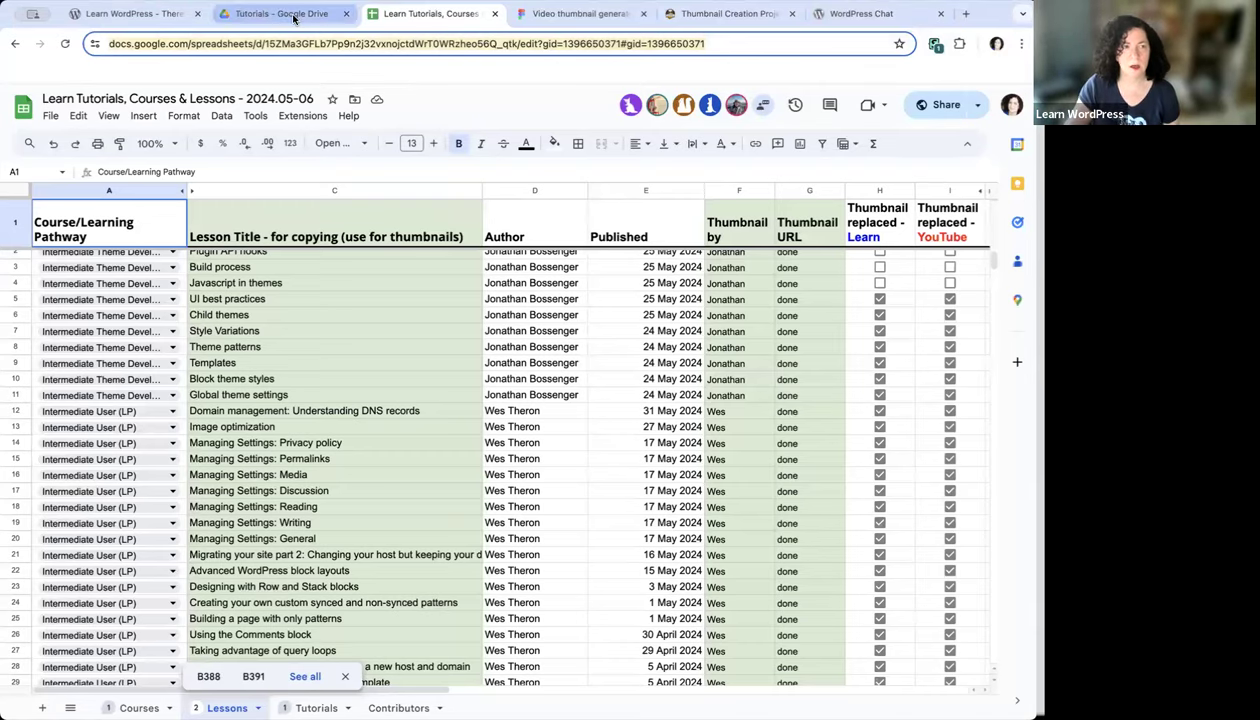
{"action": "scroll", "coordinate": [326, 349], "scroll_direction": "up", "scroll_amount": 1}
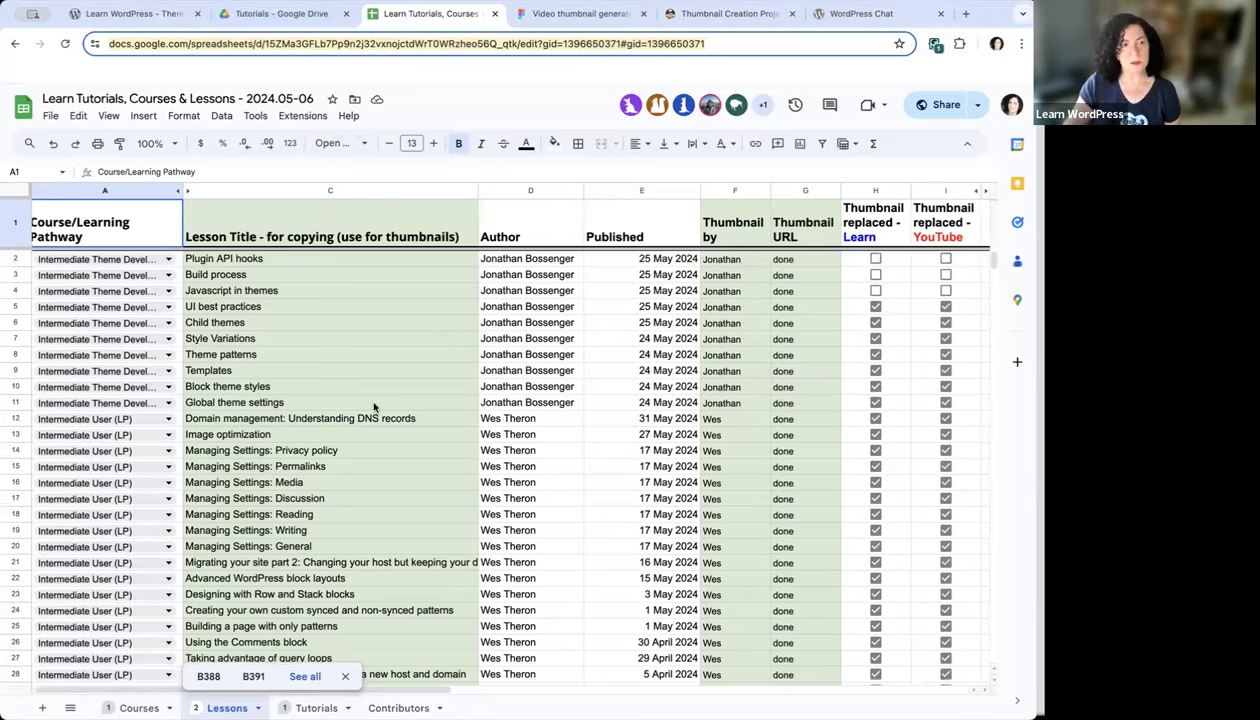
{"action": "scroll", "coordinate": [374, 406], "scroll_direction": "left", "scroll_amount": 1}
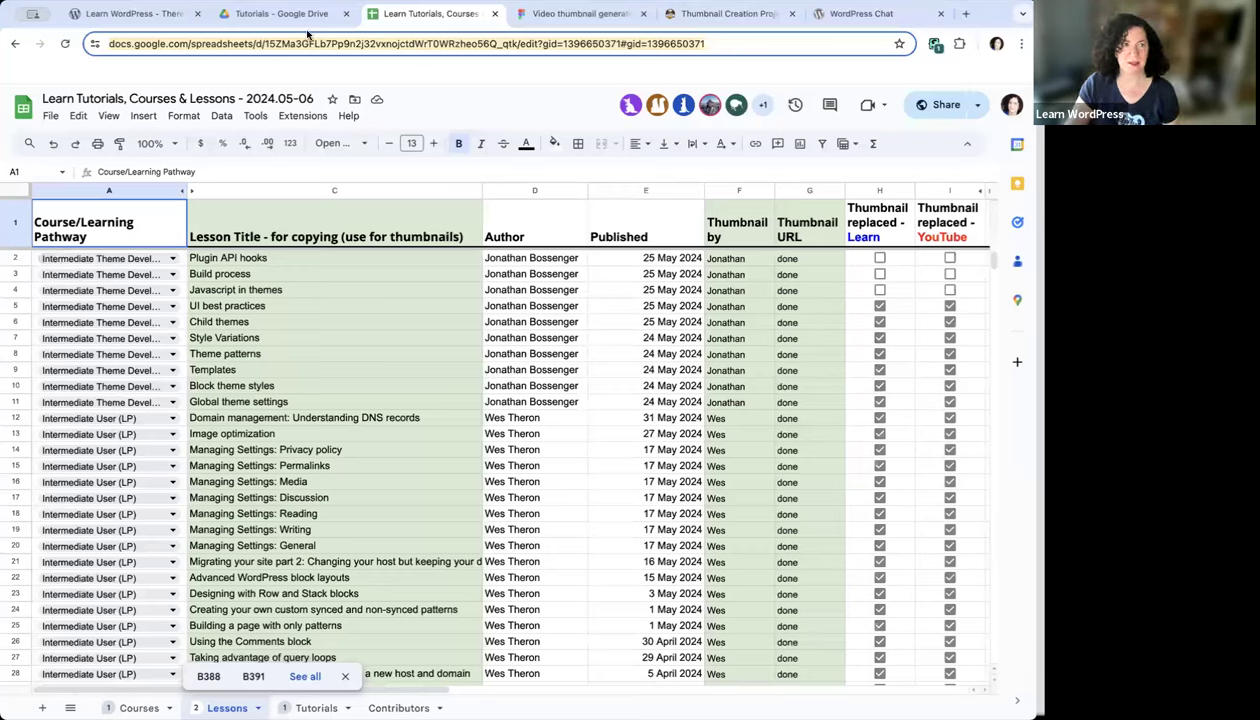
Browse the Learn WordPress site and open the full list of lessons
{"action": "left_click", "coordinate": [158, 14]}
{"action": "scroll", "coordinate": [520, 312], "scroll_direction": "up", "scroll_amount": 10}
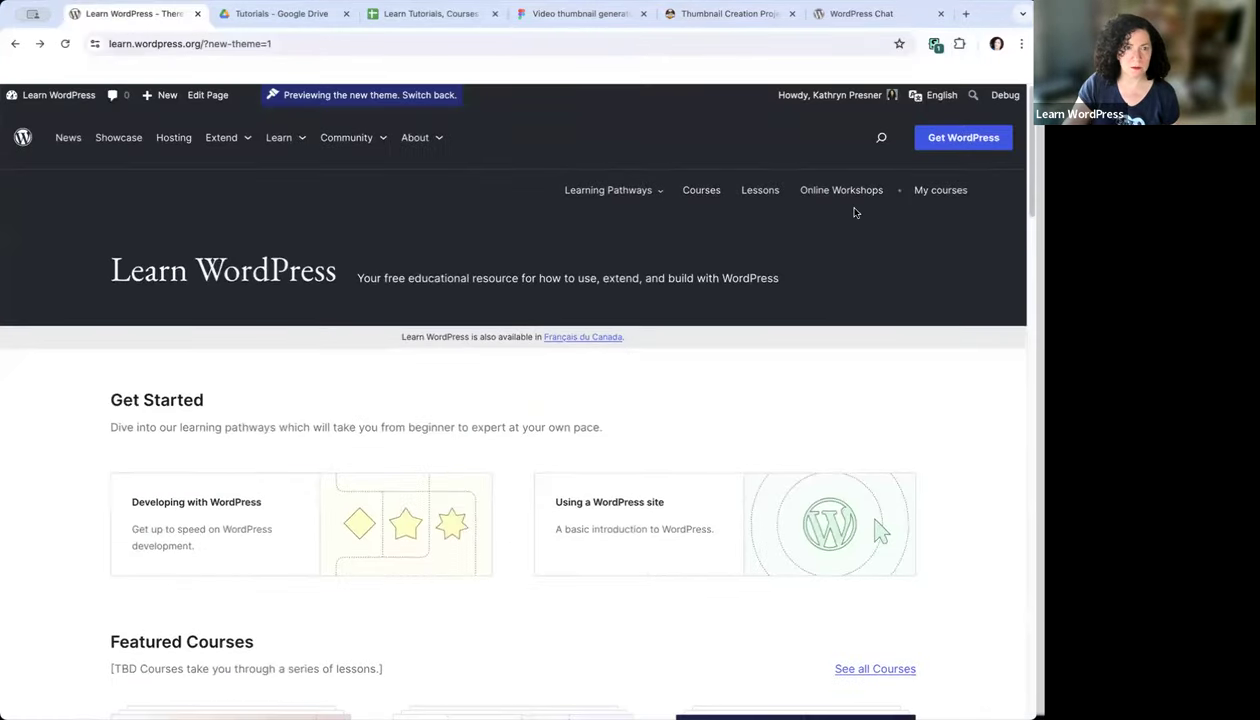
{"action": "scroll", "coordinate": [507, 471], "scroll_direction": "down", "scroll_amount": 4}
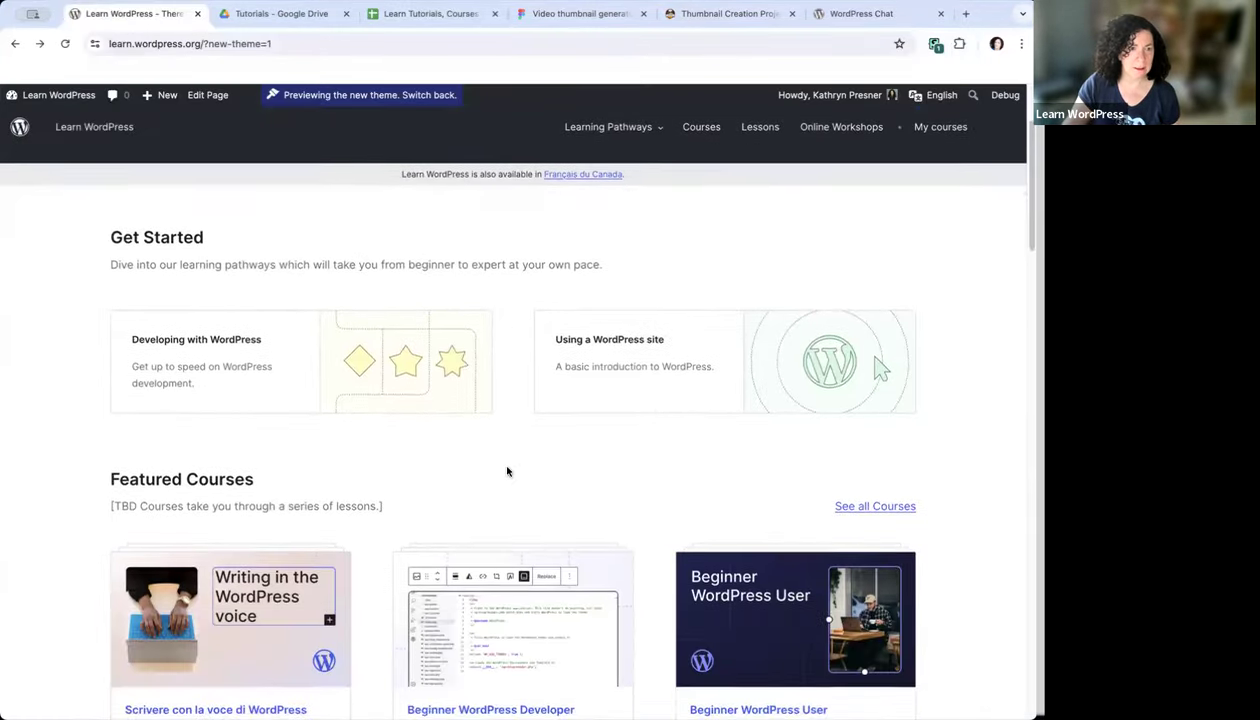
{"action": "scroll", "coordinate": [507, 471], "scroll_direction": "down", "scroll_amount": 5}
{"action": "scroll", "coordinate": [507, 467], "scroll_direction": "up", "scroll_amount": 4}
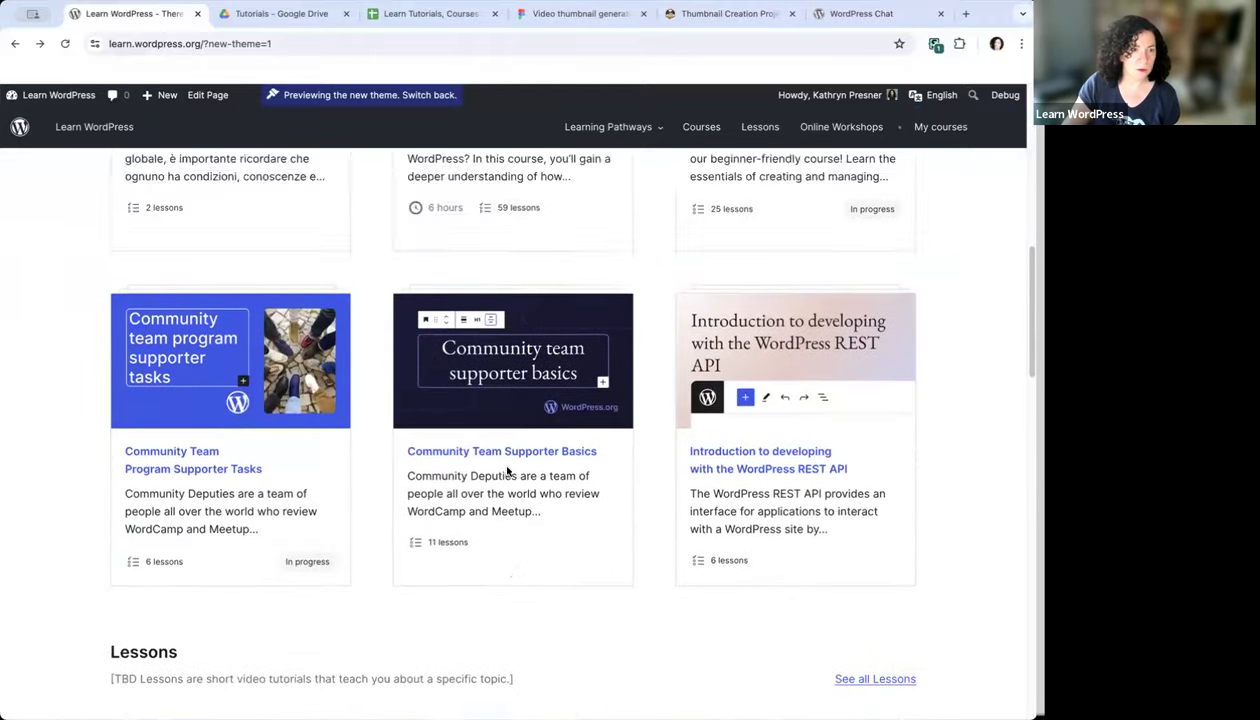
{"action": "scroll", "coordinate": [507, 467], "scroll_direction": "down", "scroll_amount": 6}
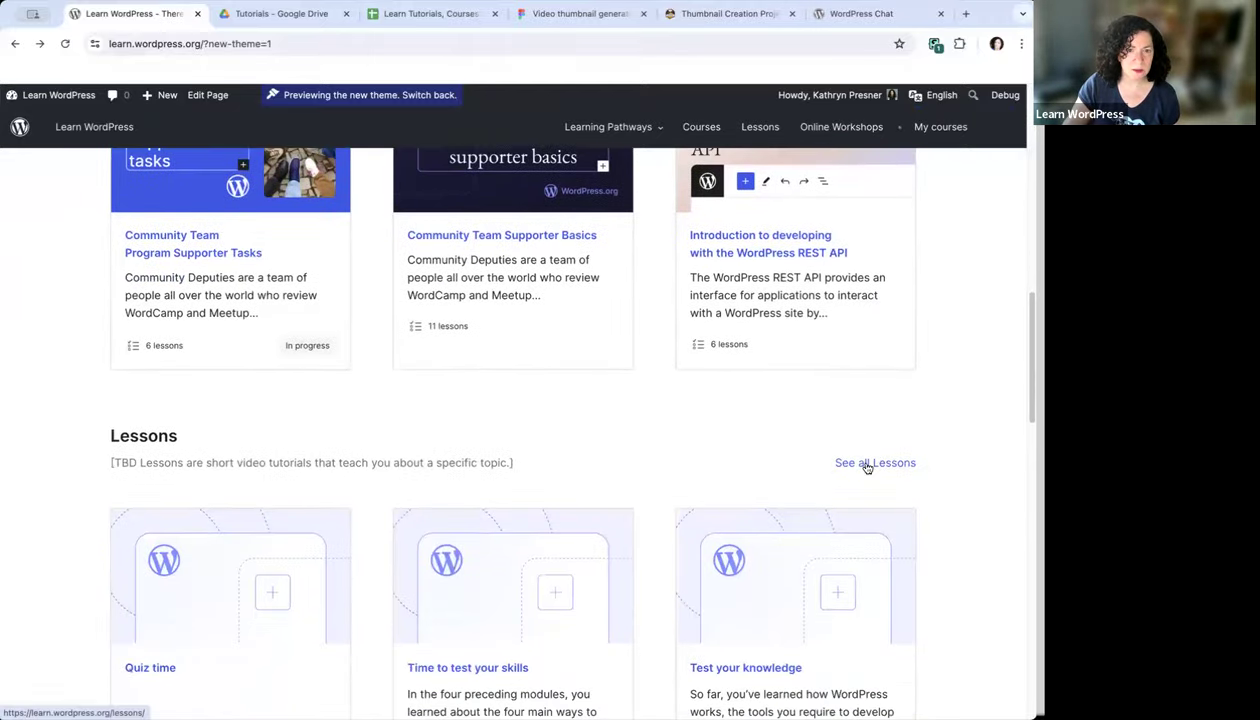
{"action": "left_click", "coordinate": [862, 463]}
Search the lessons for 'plugin api hooks', then go back to the tracking spreadsheet
{"action": "left_click", "coordinate": [189, 398]}
{"action": "type", "text": "plugin api hooks"}
{"action": "key", "text": "Return"}
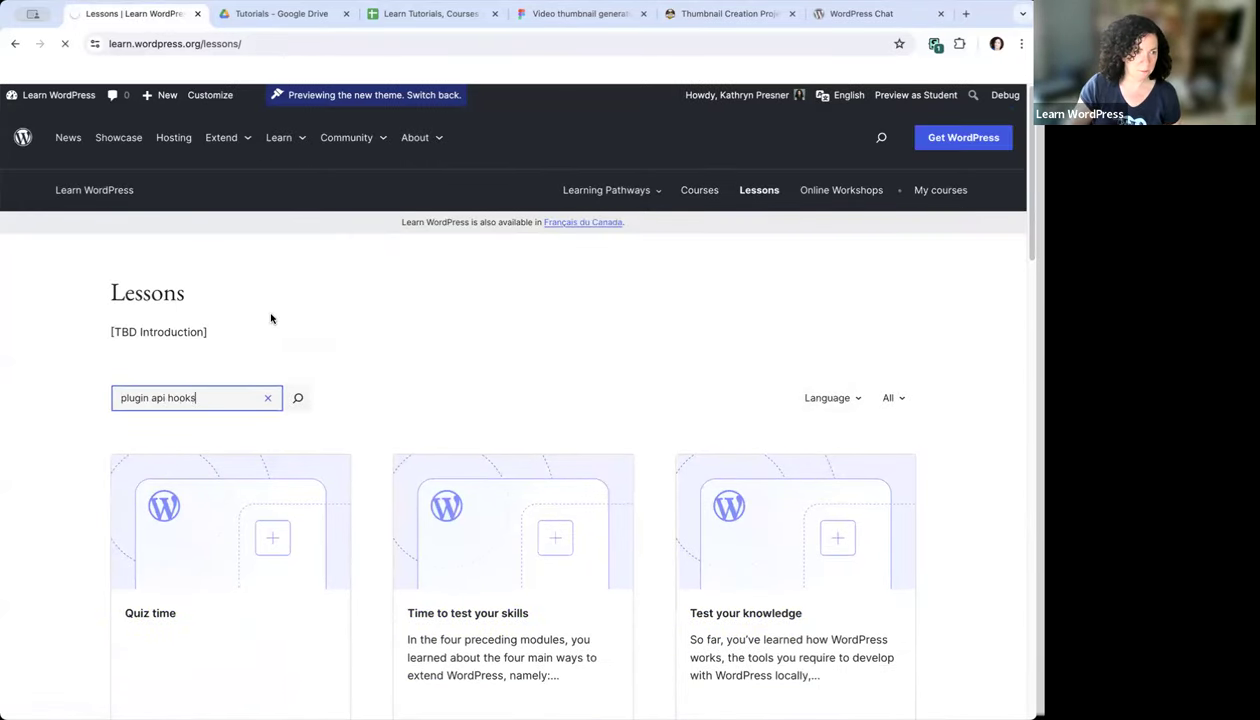
{"action": "scroll", "coordinate": [262, 419], "scroll_direction": "down", "scroll_amount": 1}
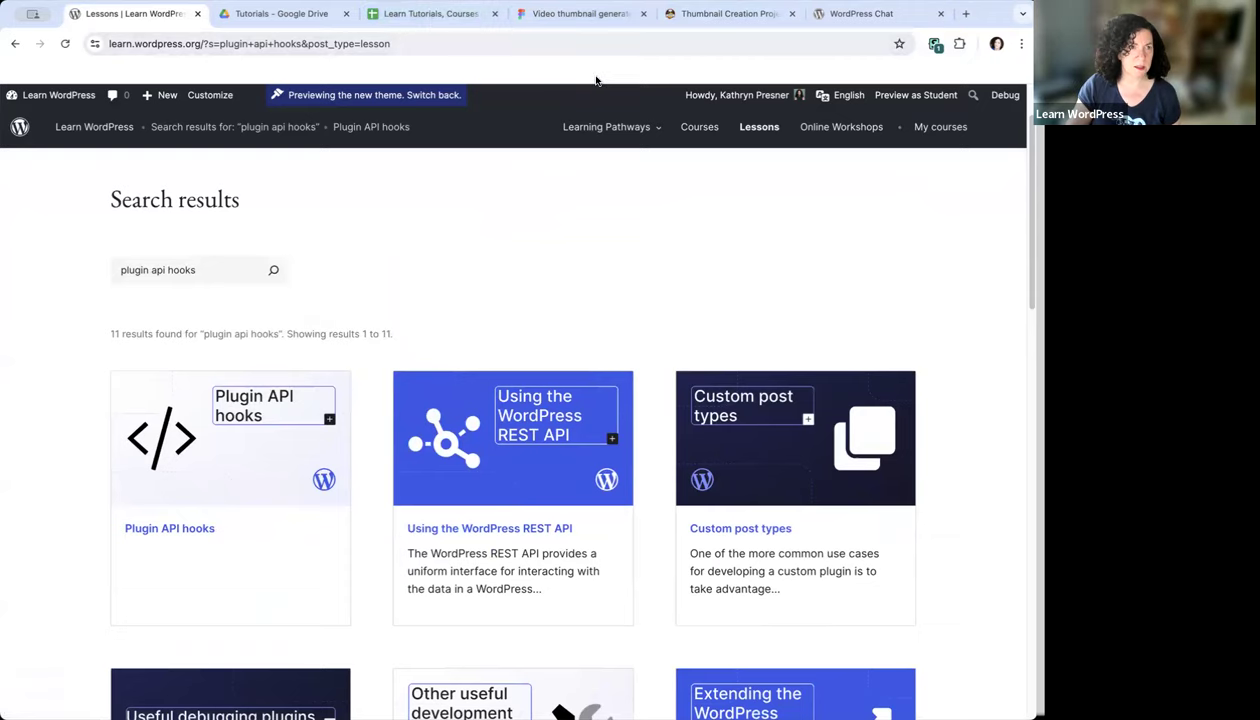
{"action": "left_click", "coordinate": [440, 22]}
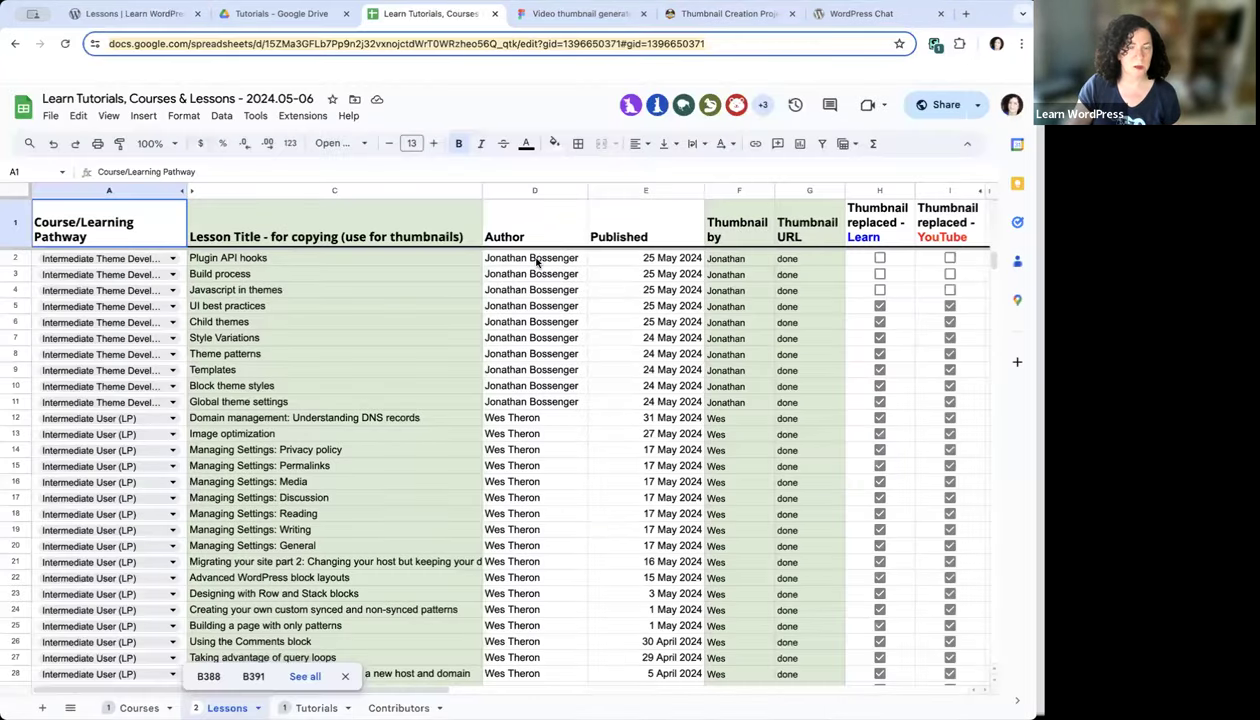
Check the Plugin API hooks lesson's author and thumbnail maker in D2 and F2
{"action": "left_click", "coordinate": [537, 262]}
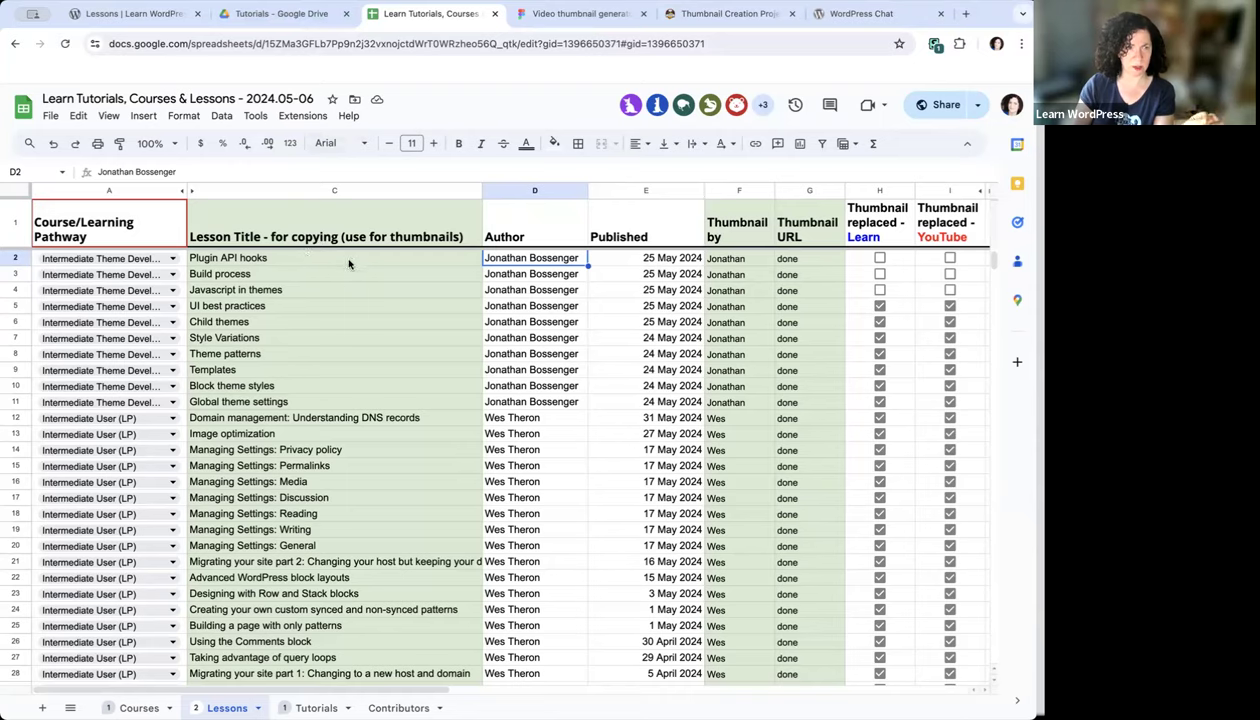
{"action": "left_click", "coordinate": [748, 262]}
{"action": "scroll", "coordinate": [737, 318], "scroll_direction": "down", "scroll_amount": 1}
{"action": "scroll", "coordinate": [737, 318], "scroll_direction": "up", "scroll_amount": 1}
{"action": "scroll", "coordinate": [737, 318], "scroll_direction": "right", "scroll_amount": 1}
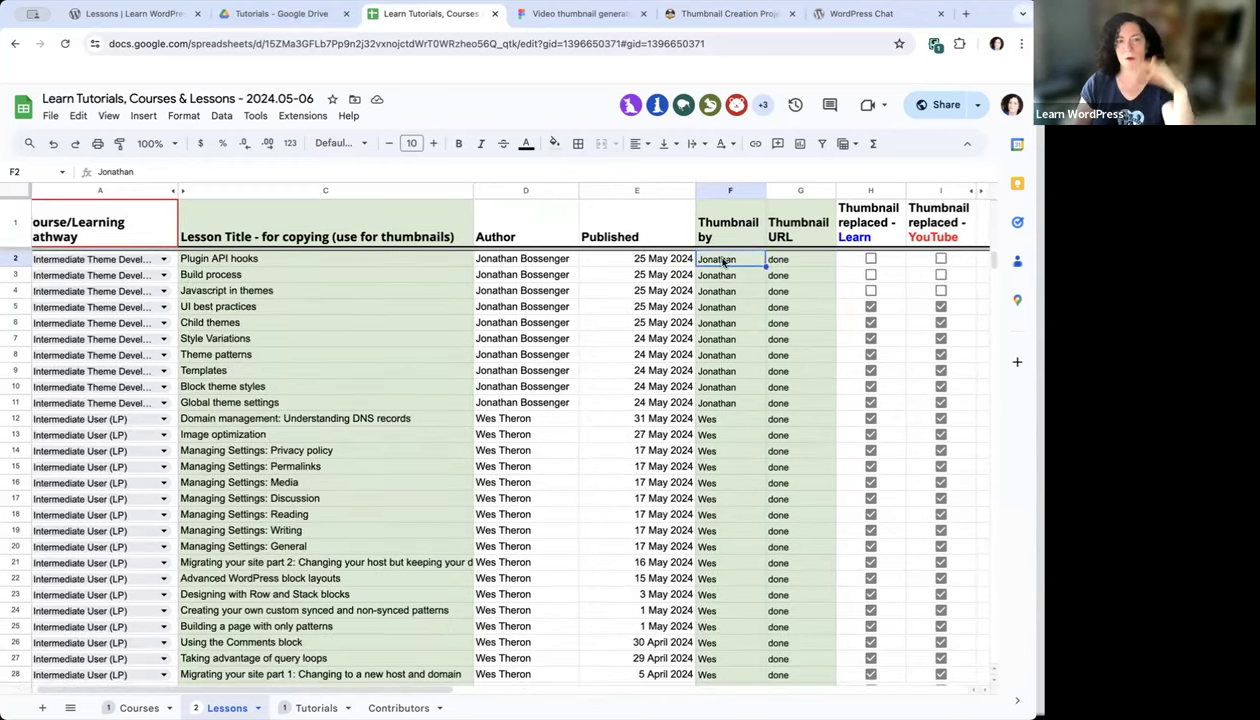
{"action": "scroll", "coordinate": [724, 262], "scroll_direction": "down", "scroll_amount": 3}
{"action": "scroll", "coordinate": [724, 262], "scroll_direction": "left", "scroll_amount": 1}
{"action": "scroll", "coordinate": [724, 262], "scroll_direction": "up", "scroll_amount": 4}
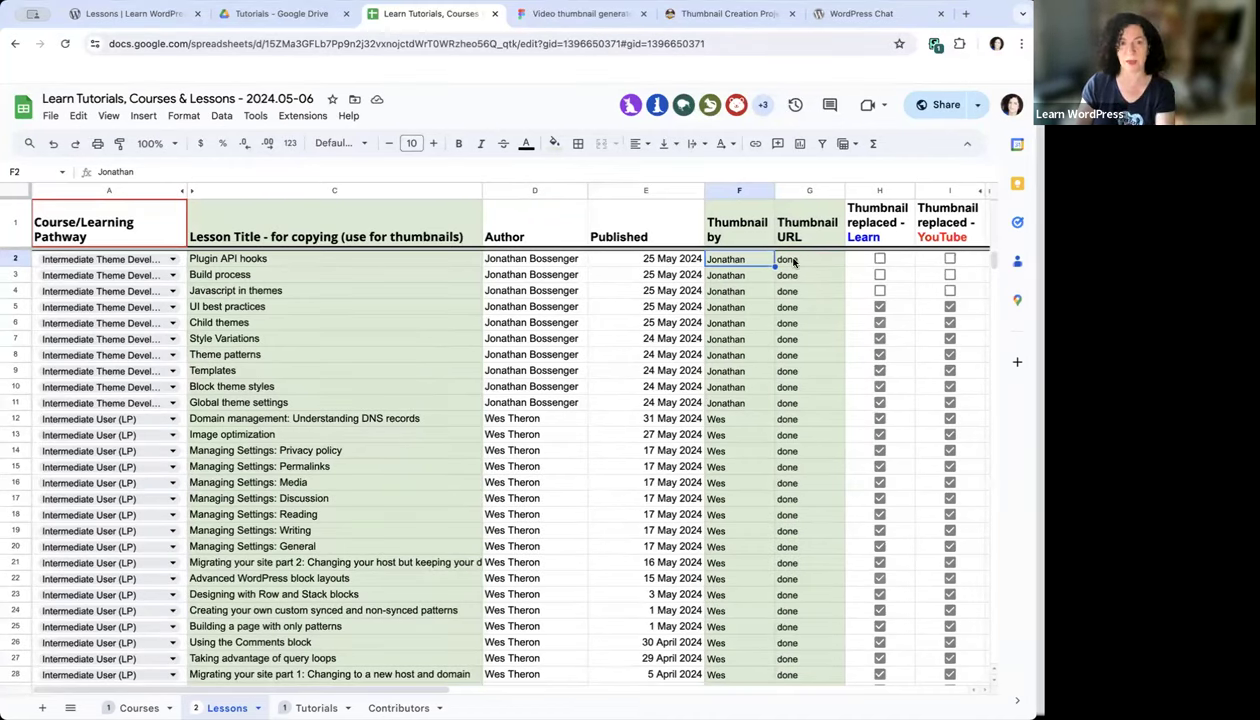
Switch from the Lessons sheet to the Tutorials sheet
{"action": "scroll", "coordinate": [788, 290], "scroll_direction": "down", "scroll_amount": 7}
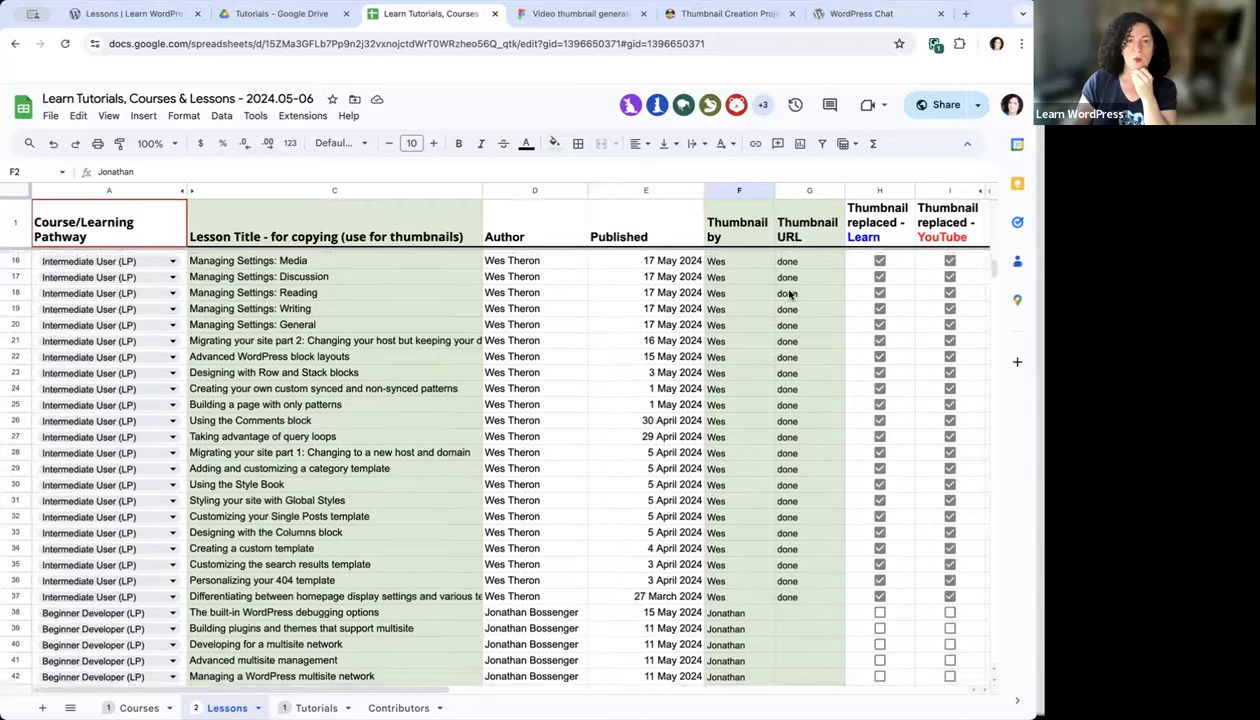
{"action": "scroll", "coordinate": [788, 292], "scroll_direction": "up", "scroll_amount": 3}
{"action": "scroll", "coordinate": [788, 292], "scroll_direction": "up", "scroll_amount": 4}
{"action": "scroll", "coordinate": [340, 597], "scroll_direction": "down", "scroll_amount": 1}
{"action": "scroll", "coordinate": [340, 597], "scroll_direction": "down", "scroll_amount": 1}
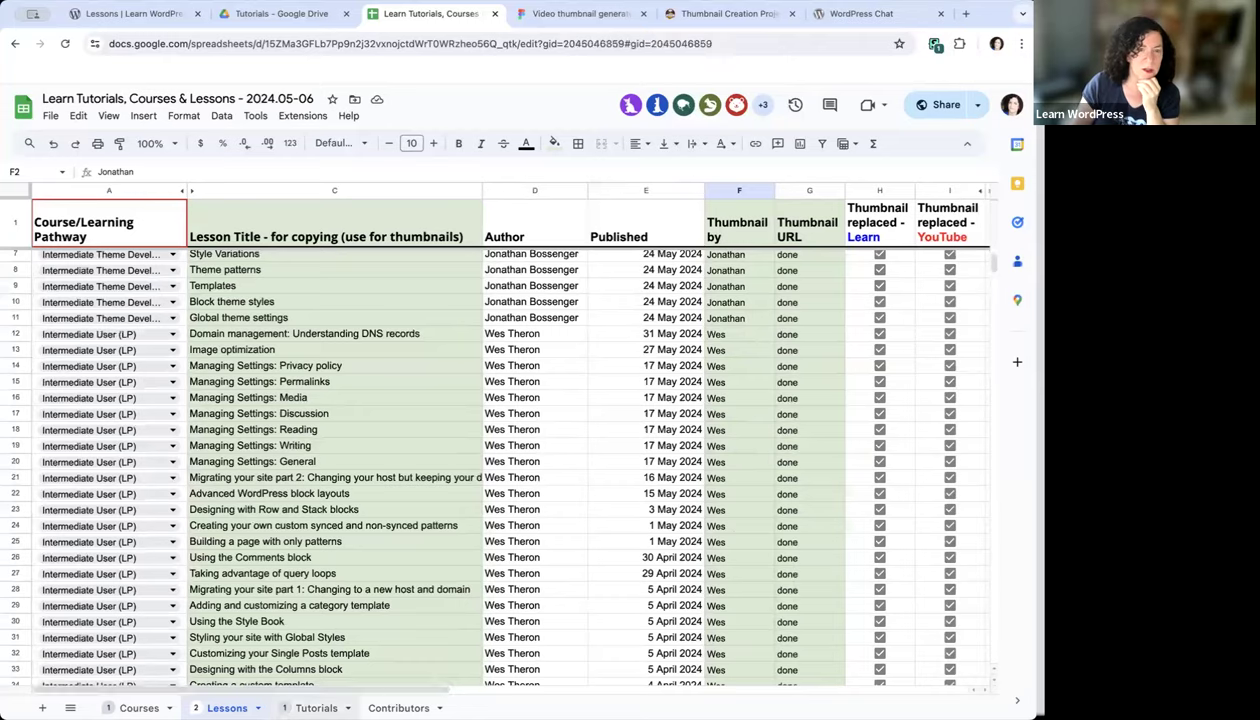
{"action": "key", "text": "ctrl+shift+Page_Down"}
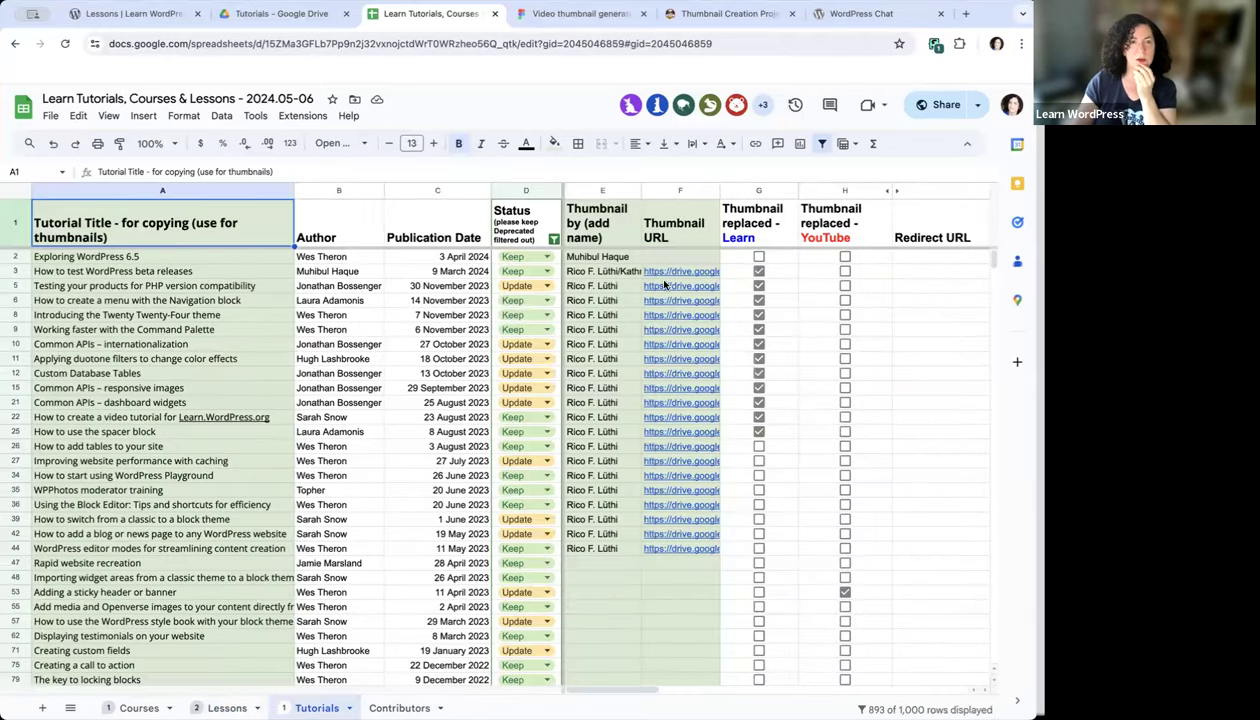
{"action": "mouse_move", "coordinate": [670, 276]}
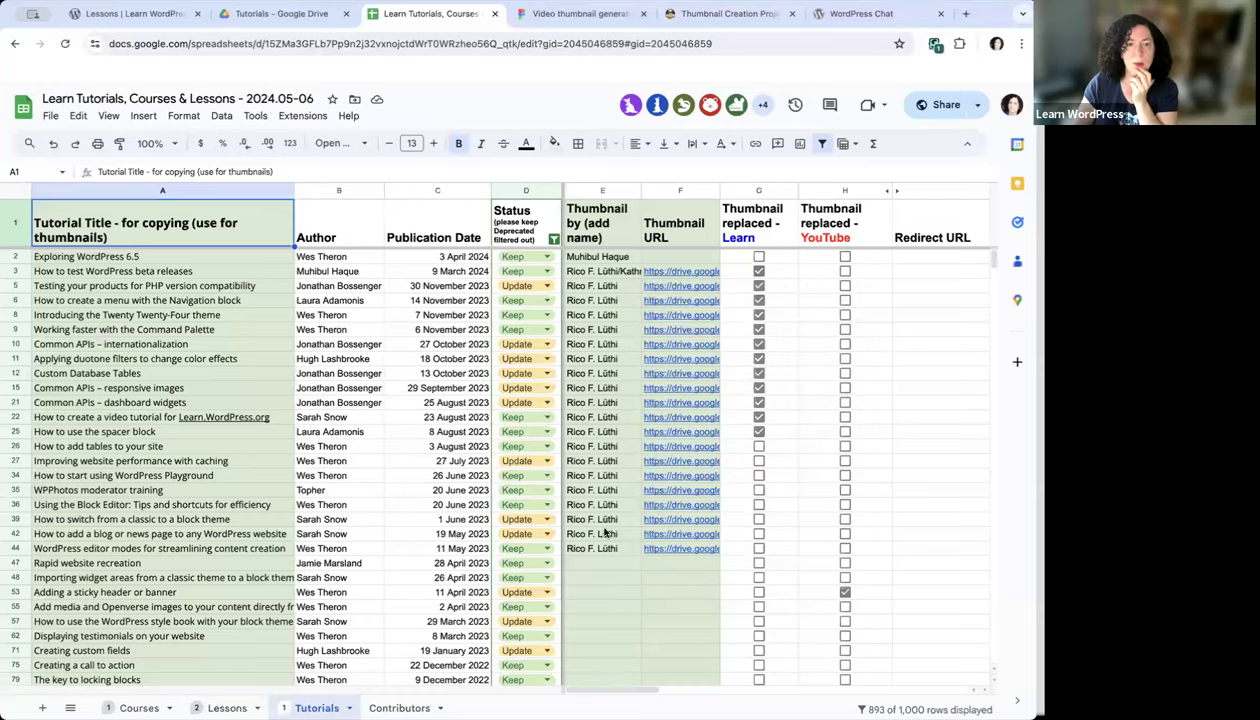
Go up from the tutorial thumbnails to the 'Thumbnails for Learn' Drive folder, then back to the spreadsheet
{"action": "left_click", "coordinate": [255, 20]}
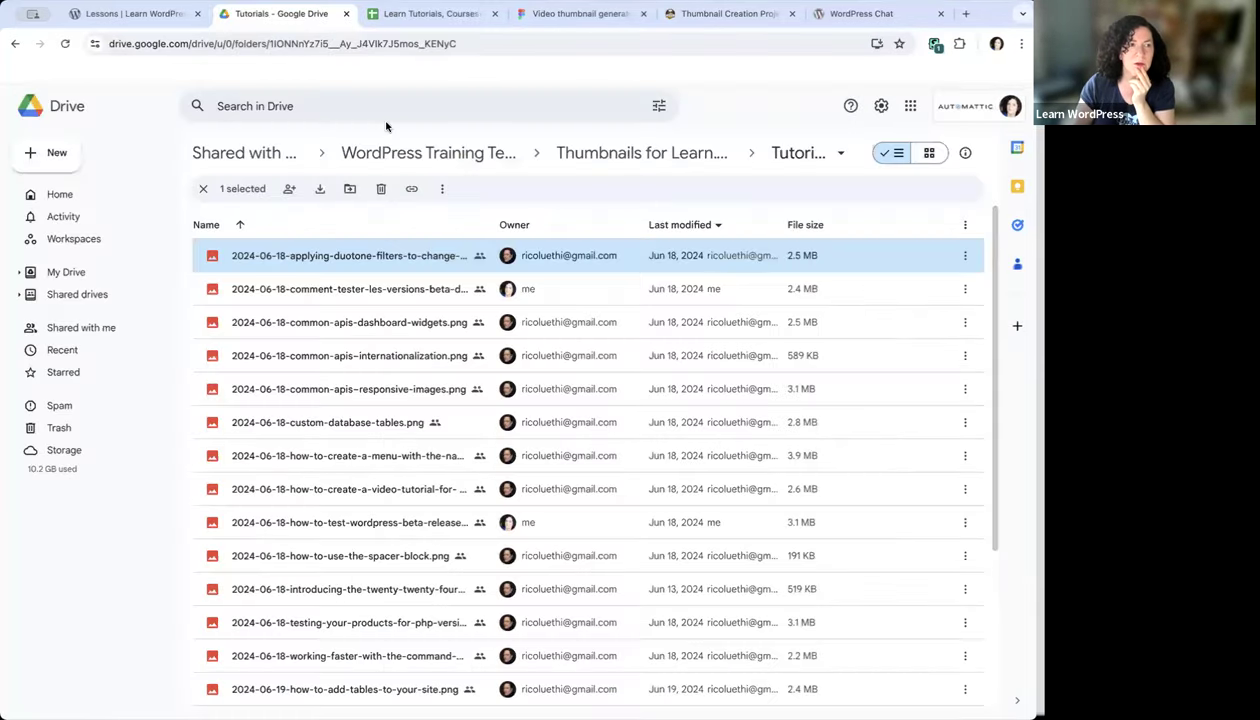
{"action": "left_click", "coordinate": [676, 155]}
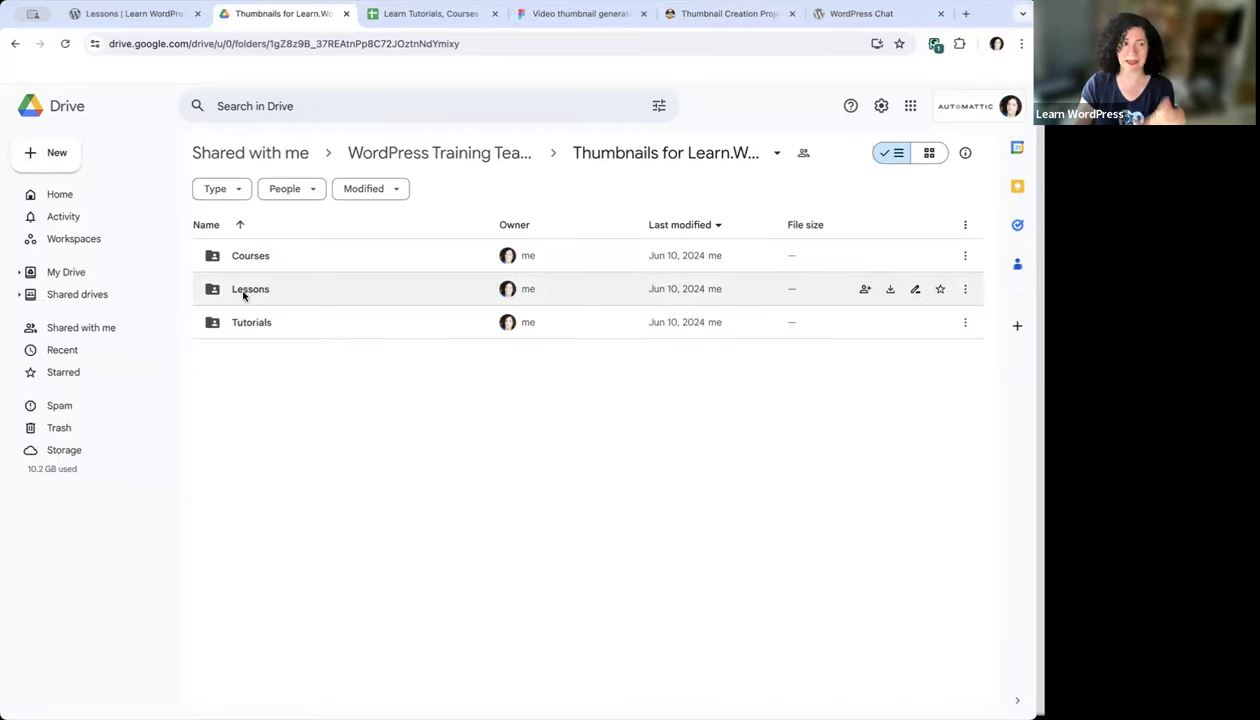
{"action": "left_click", "coordinate": [448, 15]}
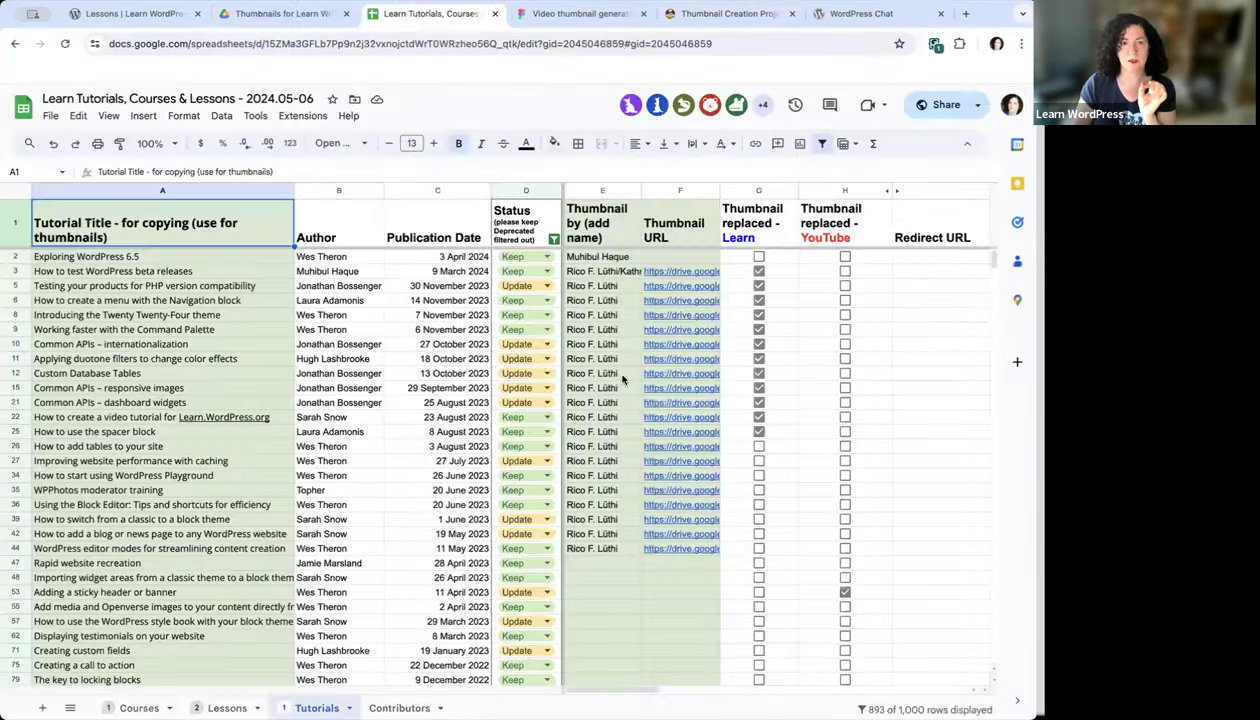
Enter the contributor's name in F121 of the Lessons sheet, then open Drive's Lessons folder
{"action": "left_click", "coordinate": [227, 708]}
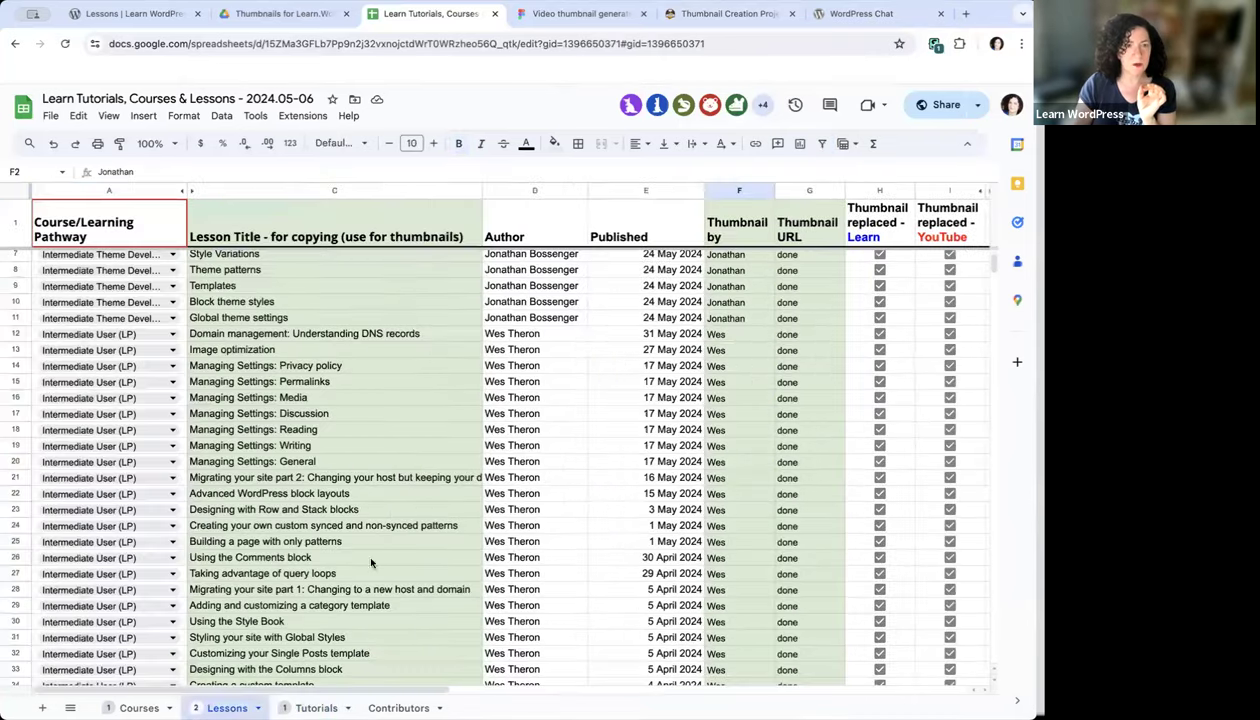
{"action": "scroll", "coordinate": [684, 509], "scroll_direction": "down", "scroll_amount": 20}
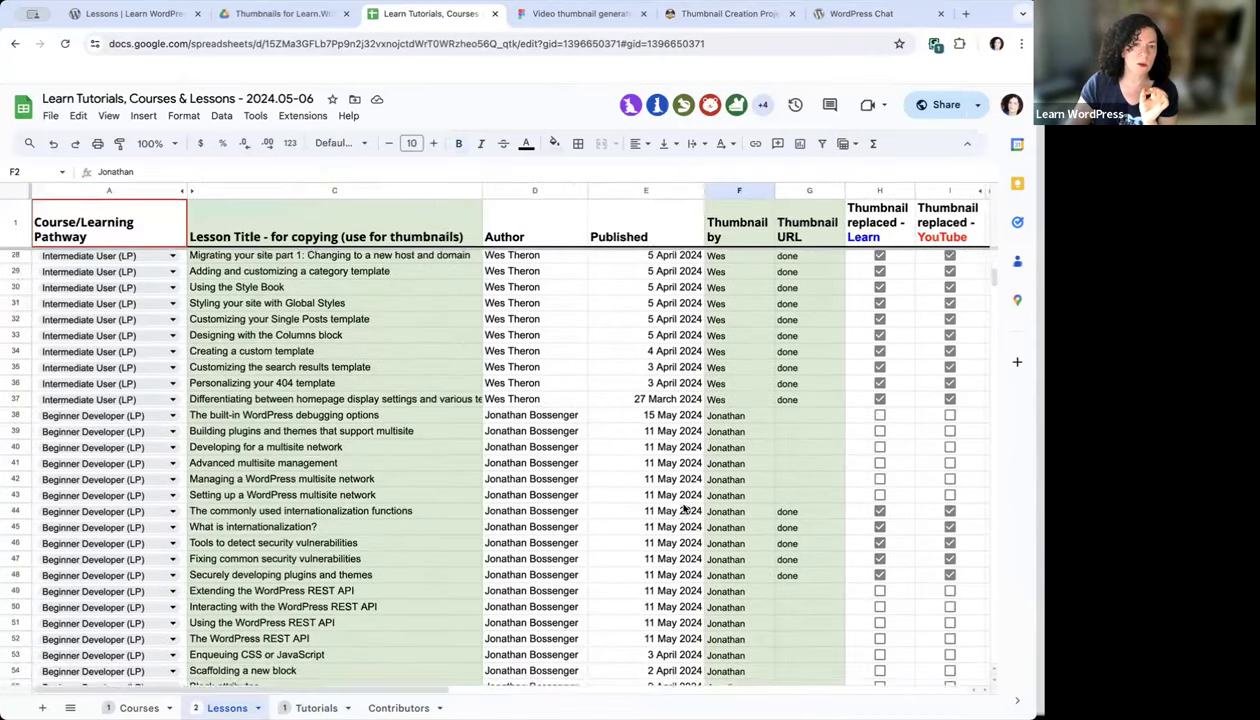
{"action": "scroll", "coordinate": [684, 509], "scroll_direction": "down", "scroll_amount": 14}
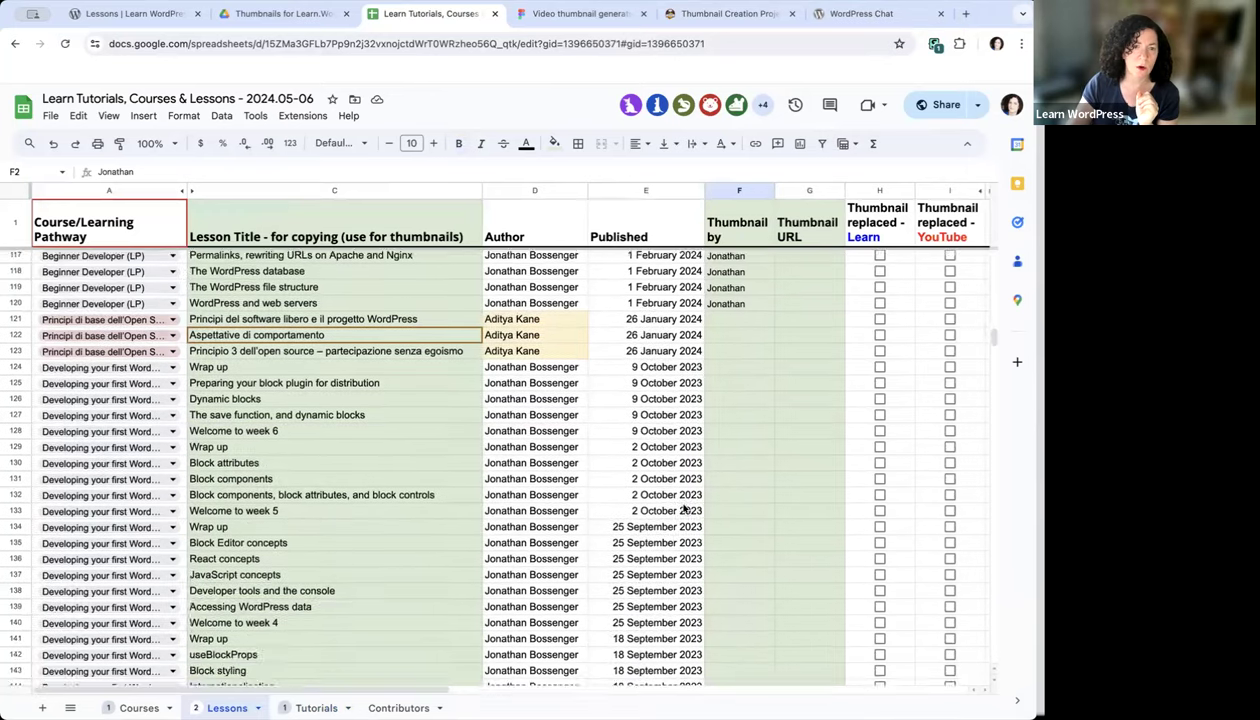
{"action": "scroll", "coordinate": [747, 372], "scroll_direction": "up", "scroll_amount": 1}
{"action": "left_click", "coordinate": [734, 375]}
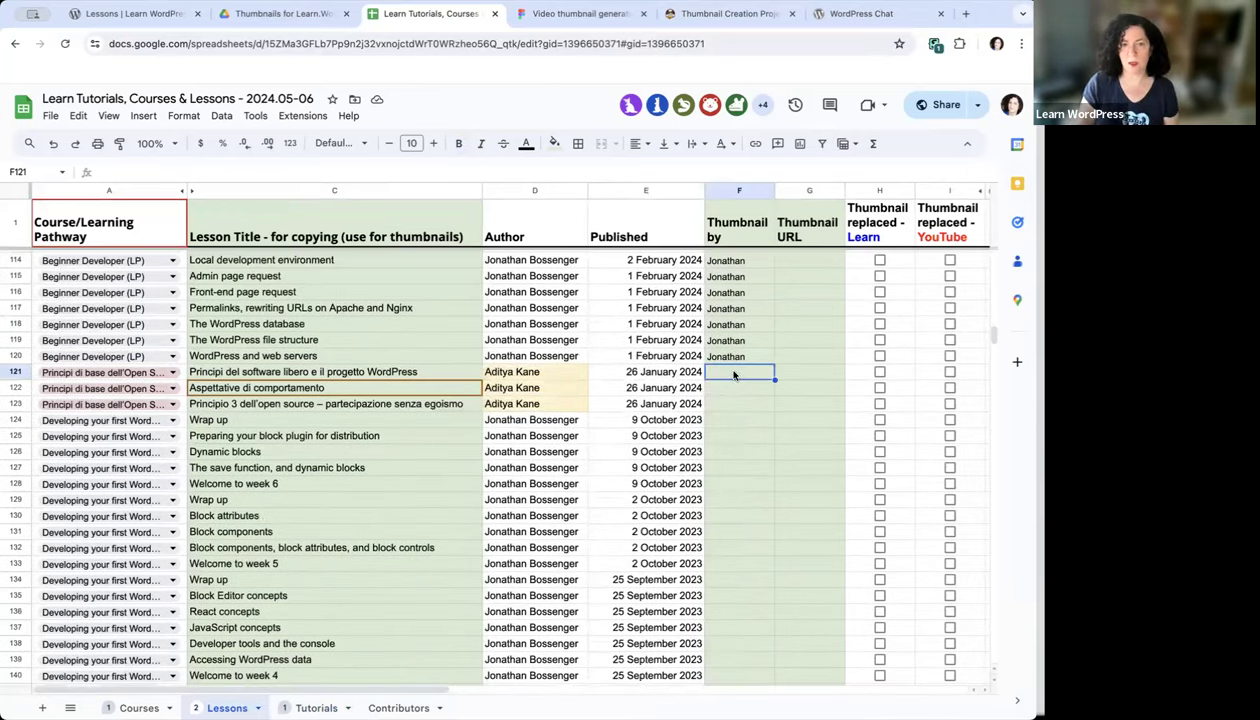
{"action": "type", "text": "Kathryn Presner"}
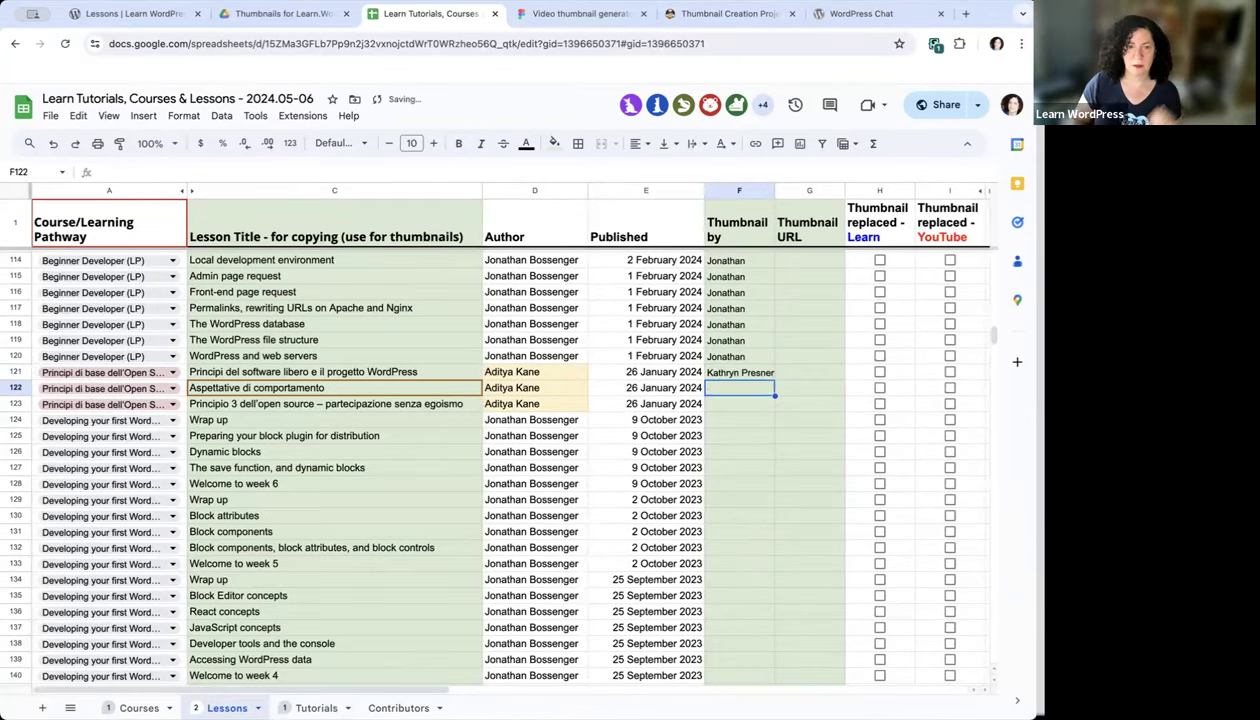
{"action": "key", "text": "Return"}
{"action": "key", "text": "Tab"}
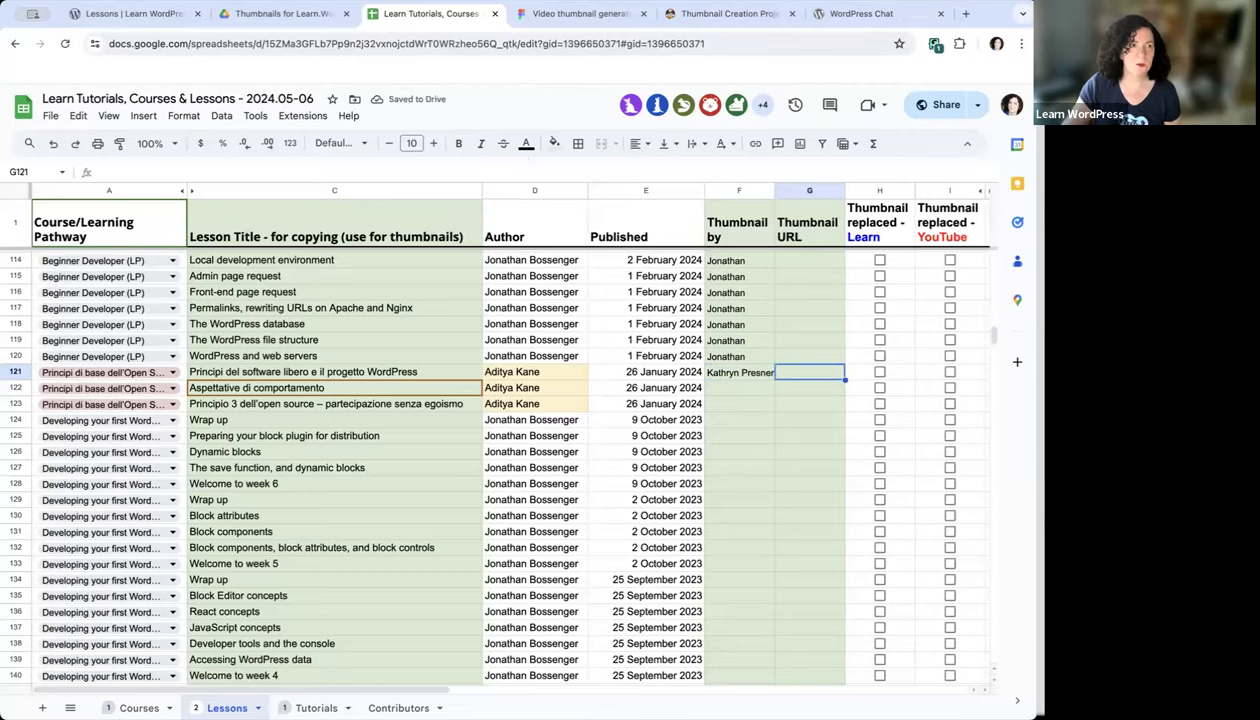
{"action": "left_click", "coordinate": [267, 14]}
{"action": "double_click", "coordinate": [252, 286]}
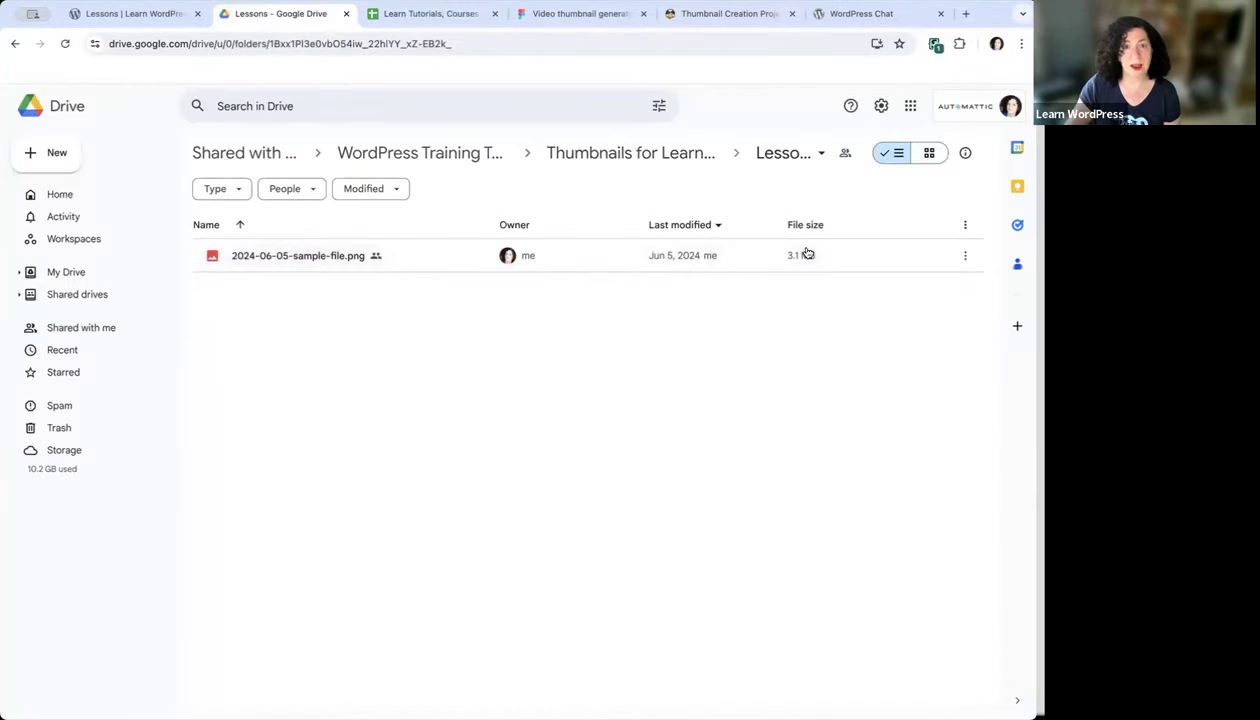
Copy the Drive share link of 2024-06-05-sample-file.png and paste it into G121
{"action": "left_click", "coordinate": [965, 258]}
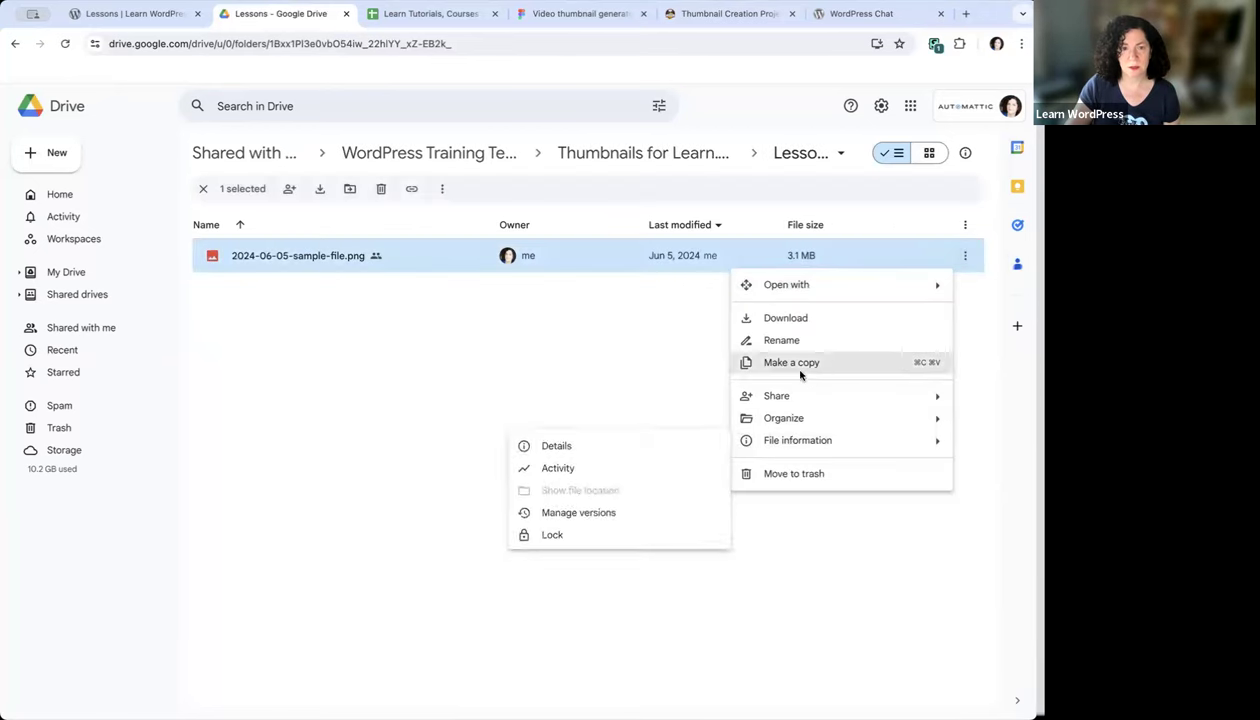
{"action": "mouse_move", "coordinate": [780, 395]}
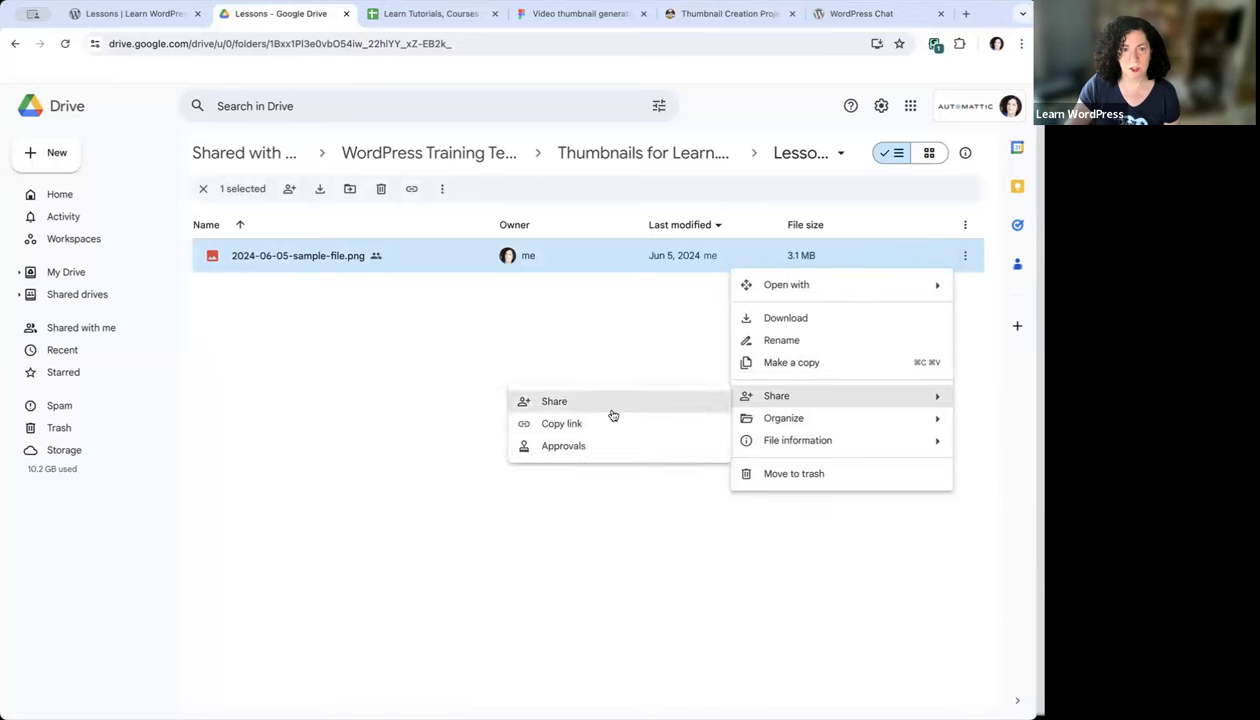
{"action": "left_click", "coordinate": [561, 424]}
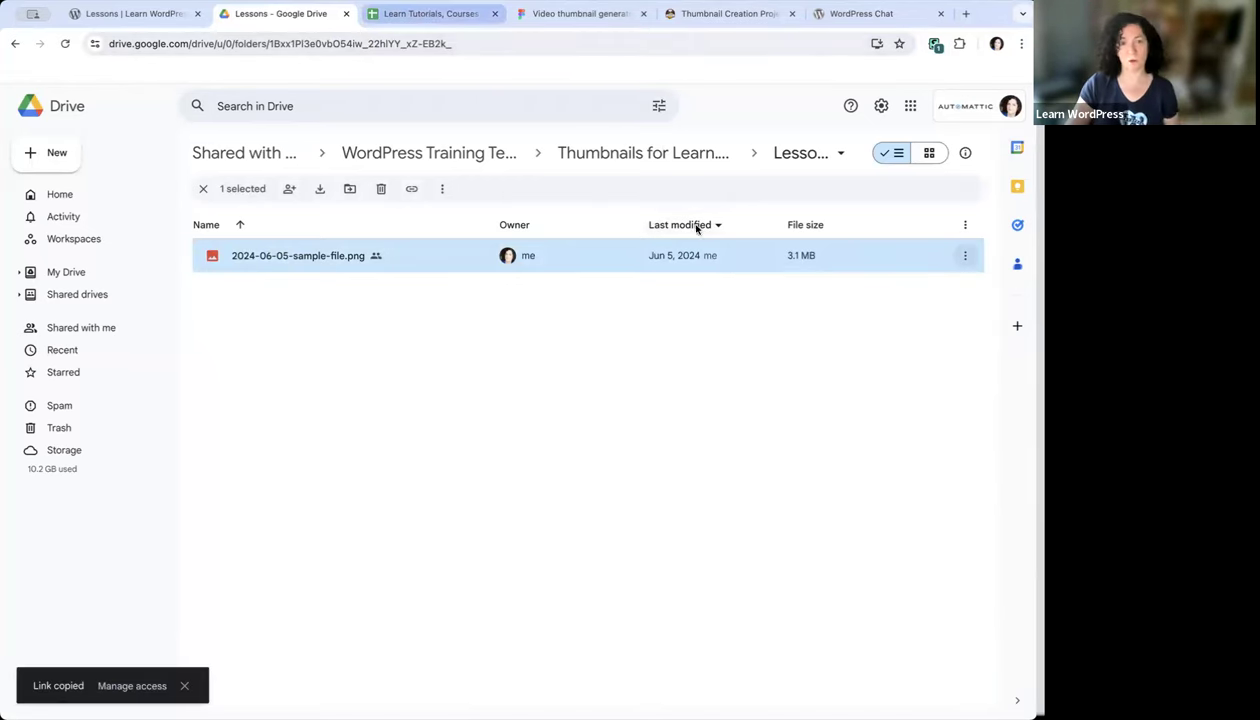
{"action": "key", "text": "ctrl+Tab"}
{"action": "key", "text": "ctrl+v"}
{"action": "left_click", "coordinate": [783, 410]}
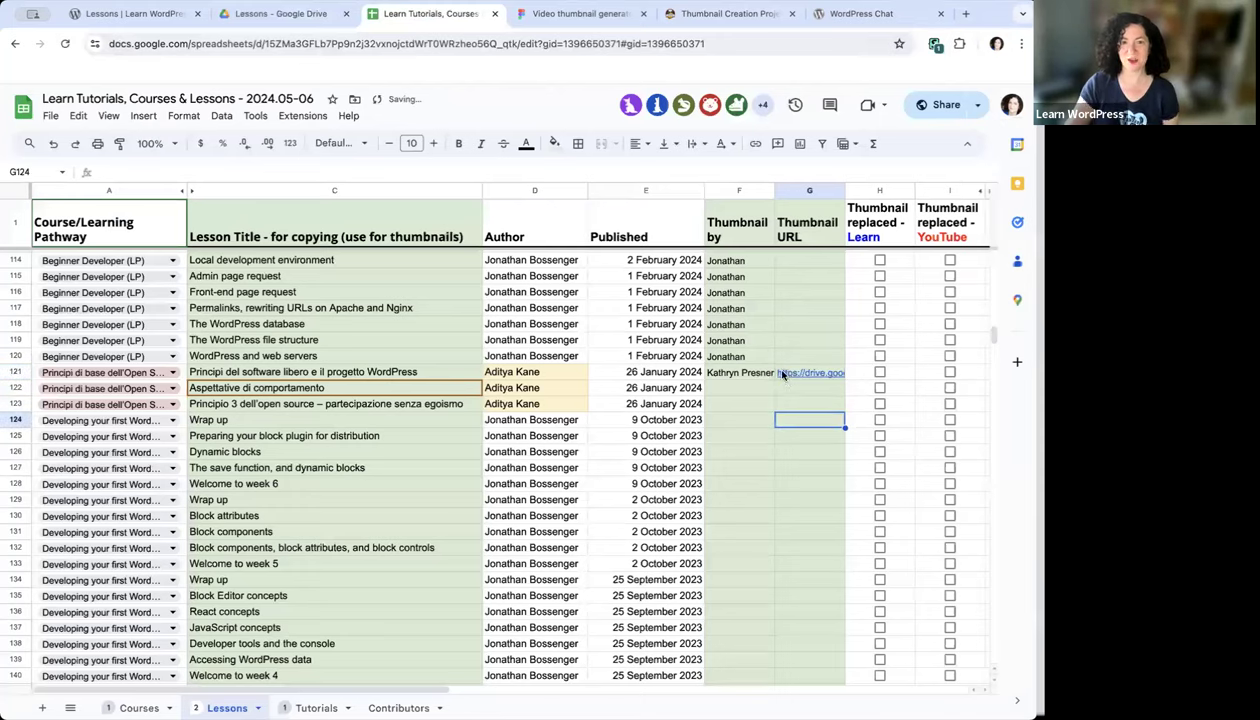
Verify the name in F121, then switch to the Video thumbnail generator Figma file
{"action": "left_click", "coordinate": [740, 372]}
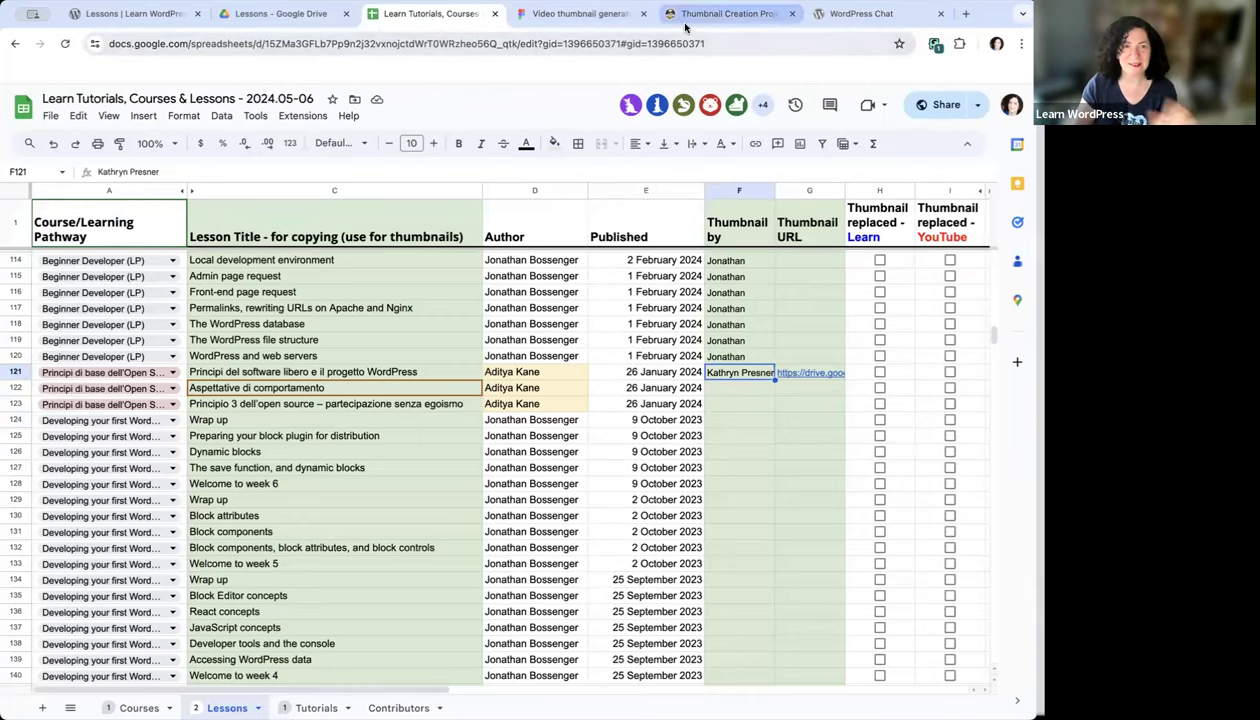
{"action": "left_click", "coordinate": [577, 15]}
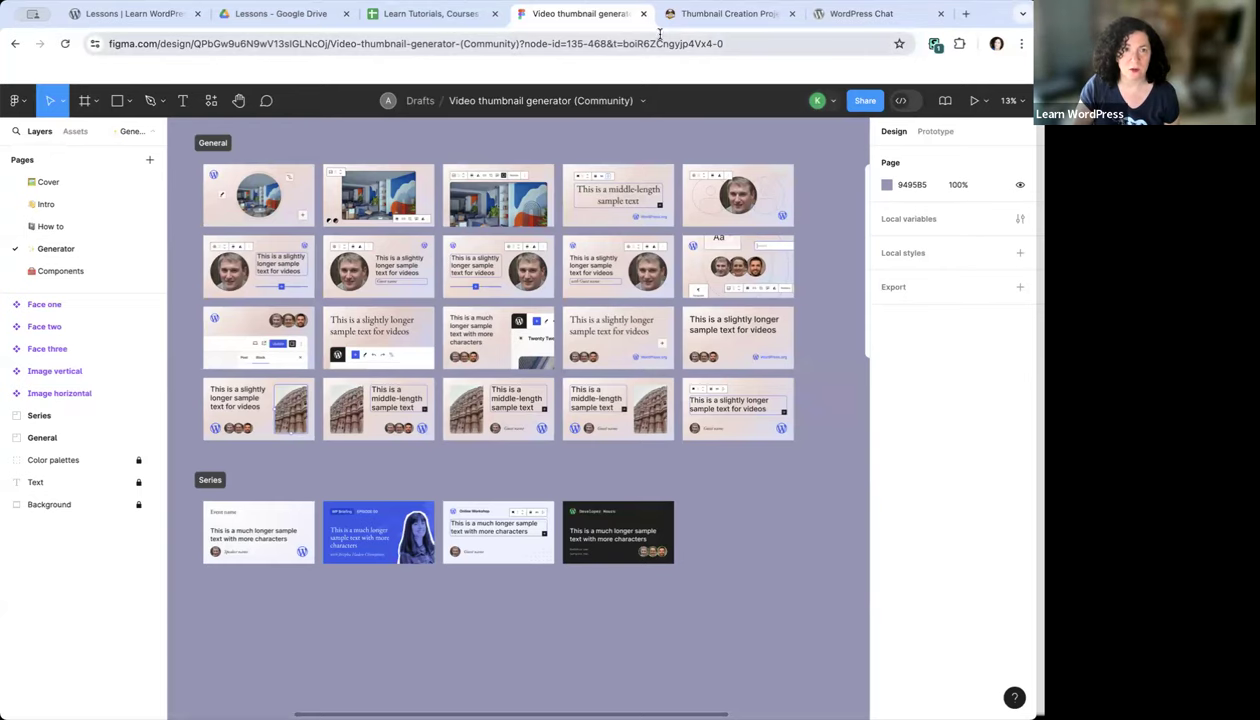
Scroll the Thumbnail Creation Project post to its Preparation steps and try the Figma account link
{"action": "left_click", "coordinate": [728, 14]}
{"action": "scroll", "coordinate": [397, 392], "scroll_direction": "down", "scroll_amount": 2}
{"action": "scroll", "coordinate": [397, 392], "scroll_direction": "down", "scroll_amount": 2}
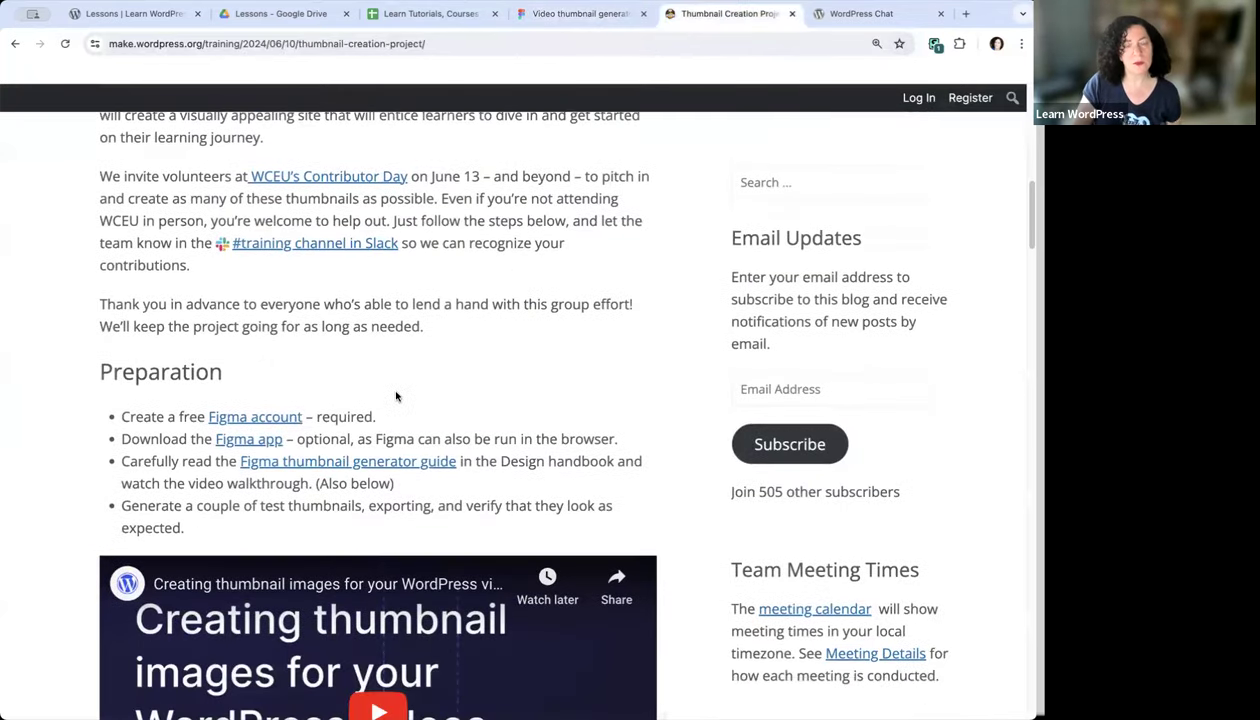
{"action": "left_click", "coordinate": [550, 13]}
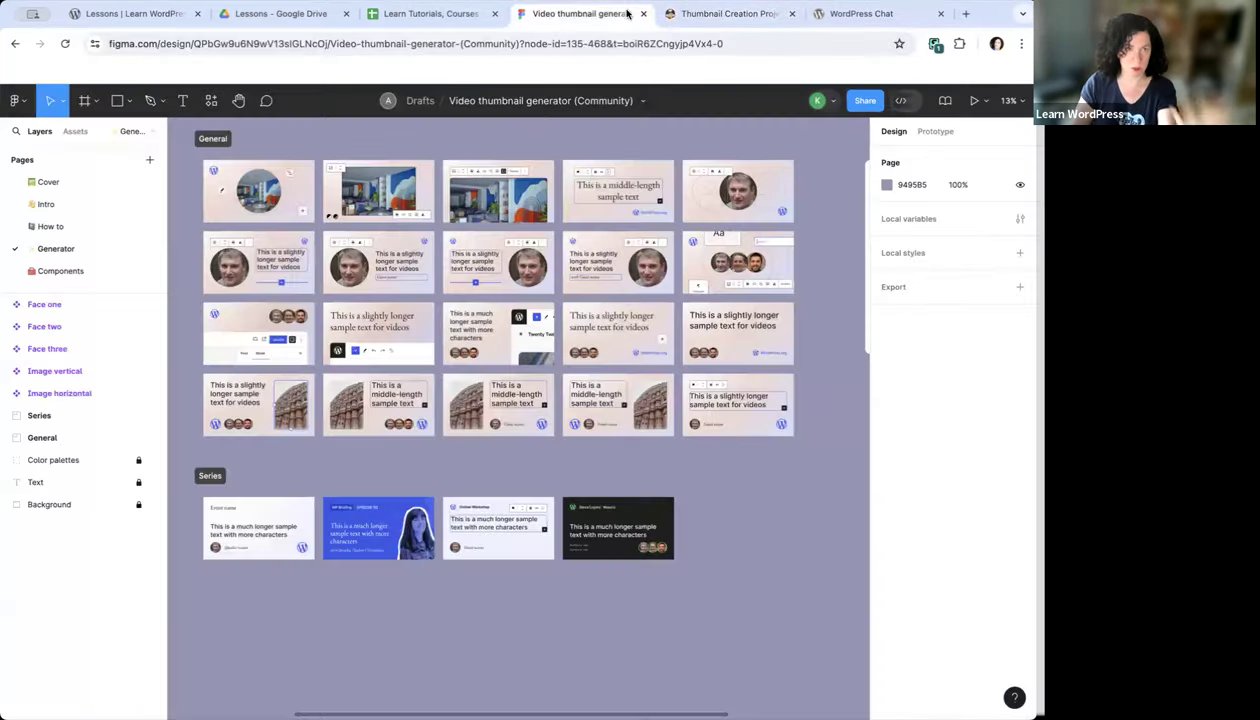
{"action": "left_click", "coordinate": [728, 14]}
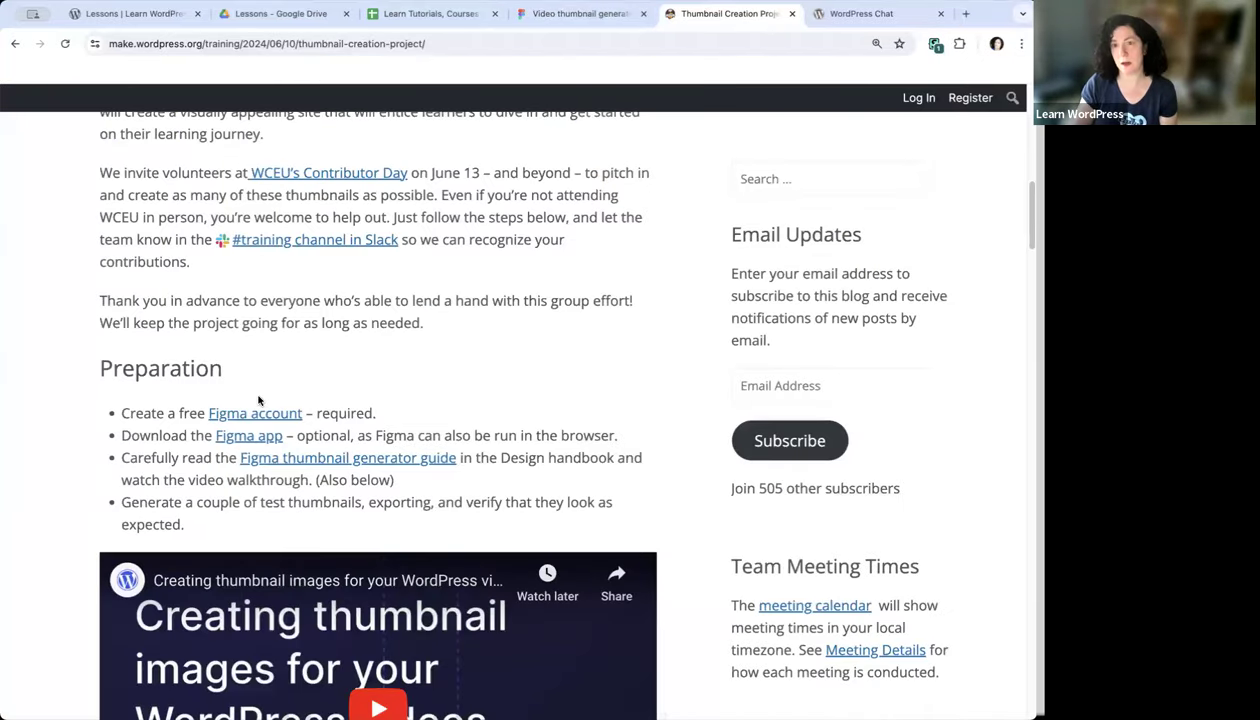
{"action": "scroll", "coordinate": [274, 416], "scroll_direction": "down", "scroll_amount": 1}
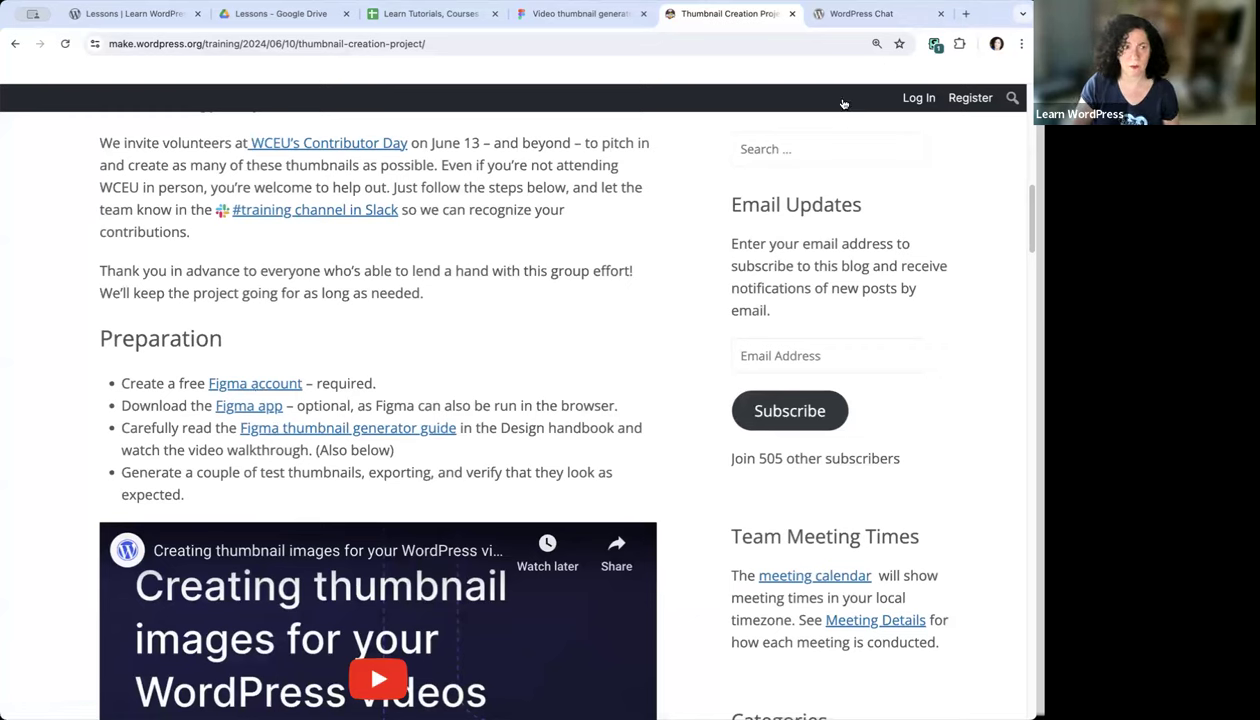
{"action": "left_click", "coordinate": [274, 386]}
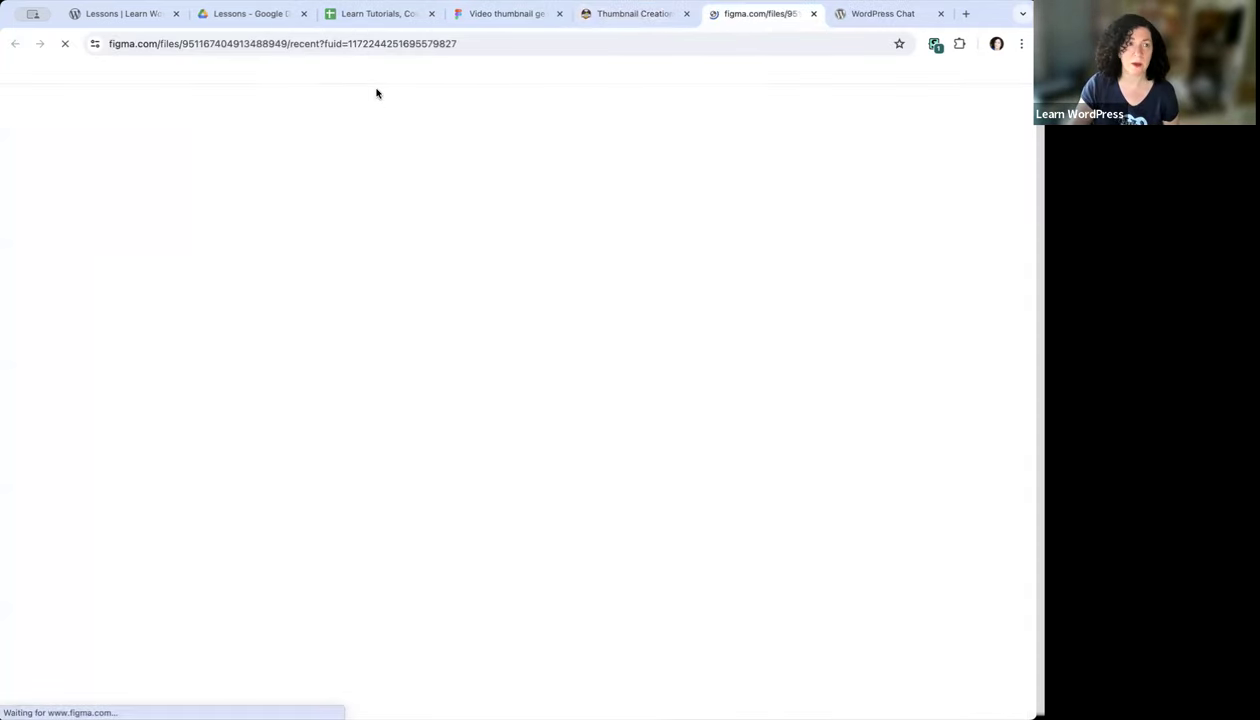
{"action": "left_click", "coordinate": [803, 14]}
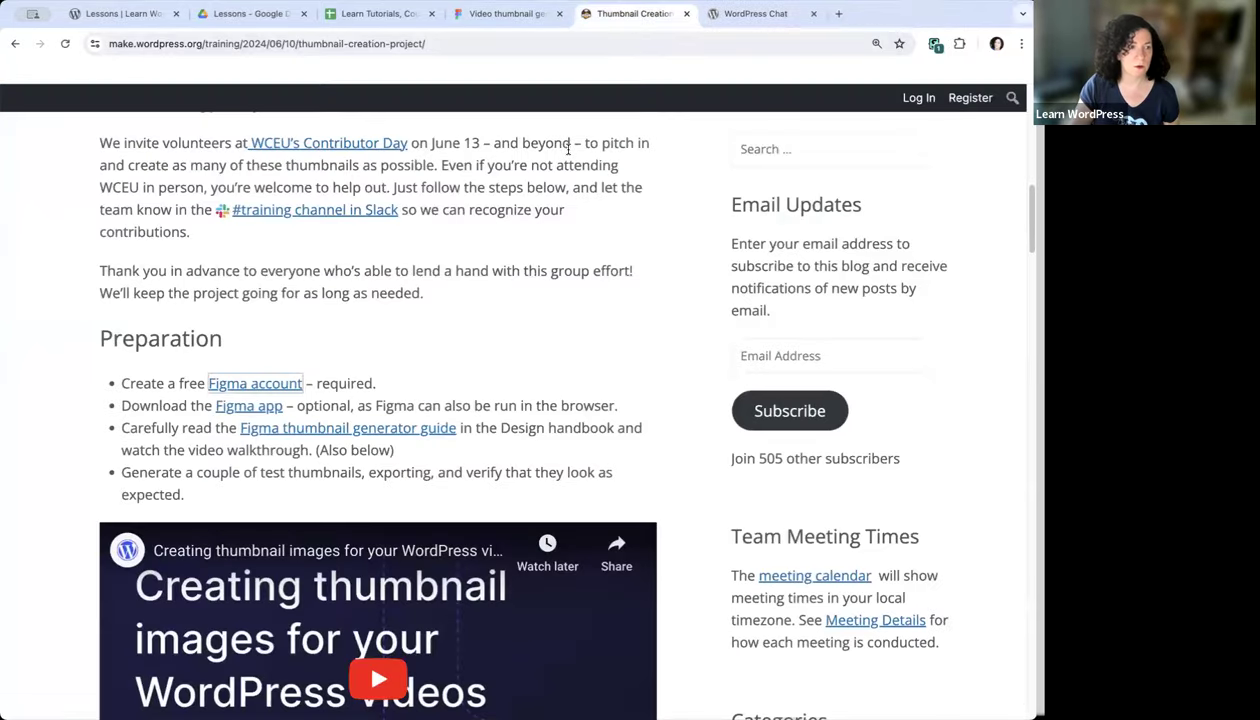
Copy the Figma account link address from the Preparation steps
{"action": "right_click", "coordinate": [229, 388]}
{"action": "left_click", "coordinate": [245, 478]}
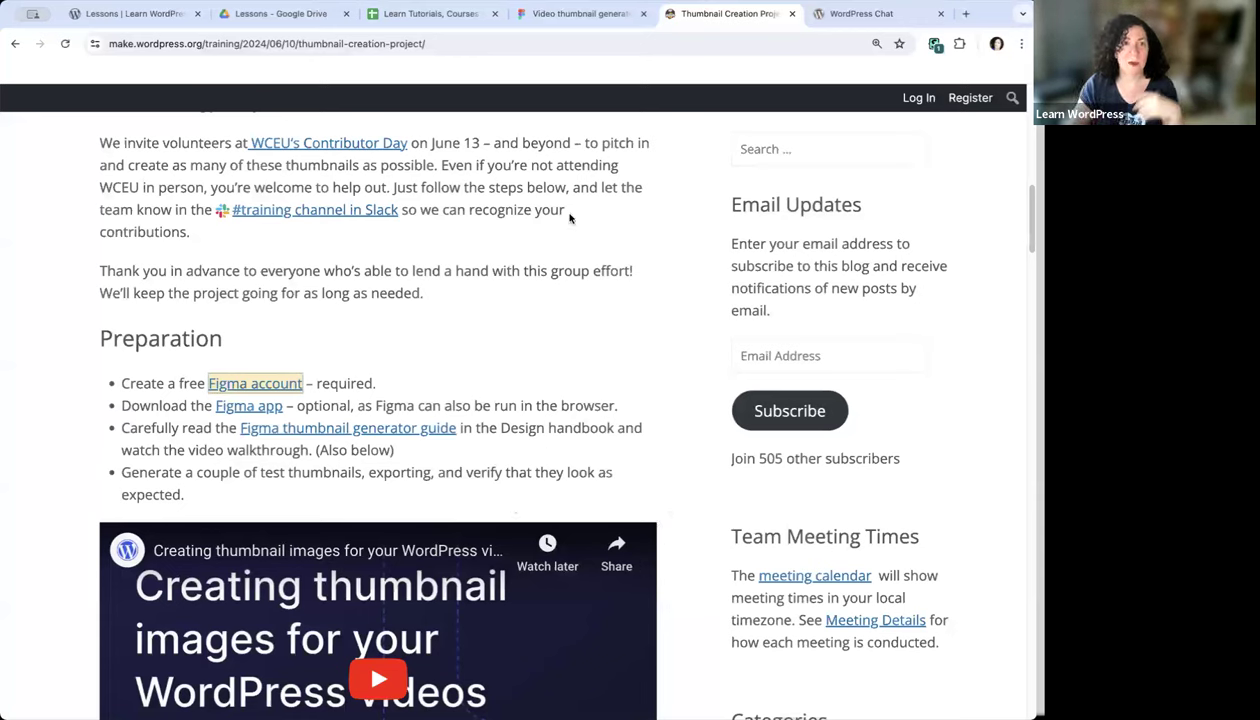
{"action": "left_click", "coordinate": [578, 23]}
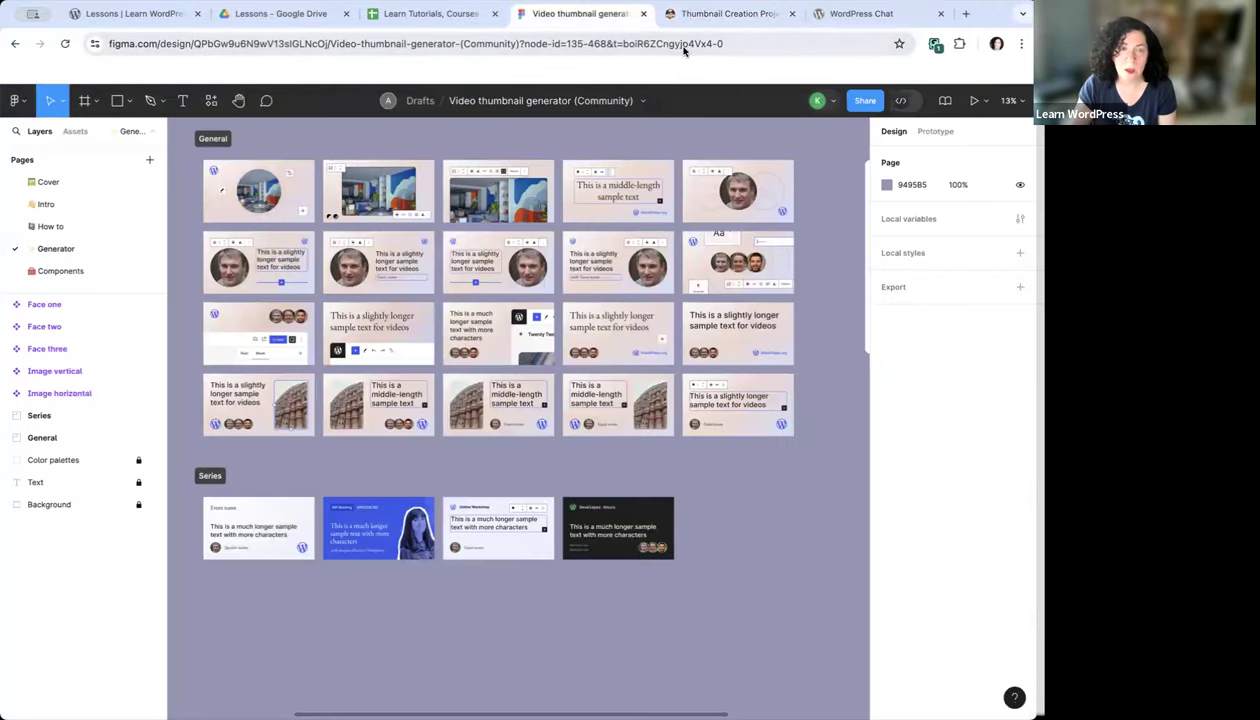
{"action": "left_click", "coordinate": [725, 13]}
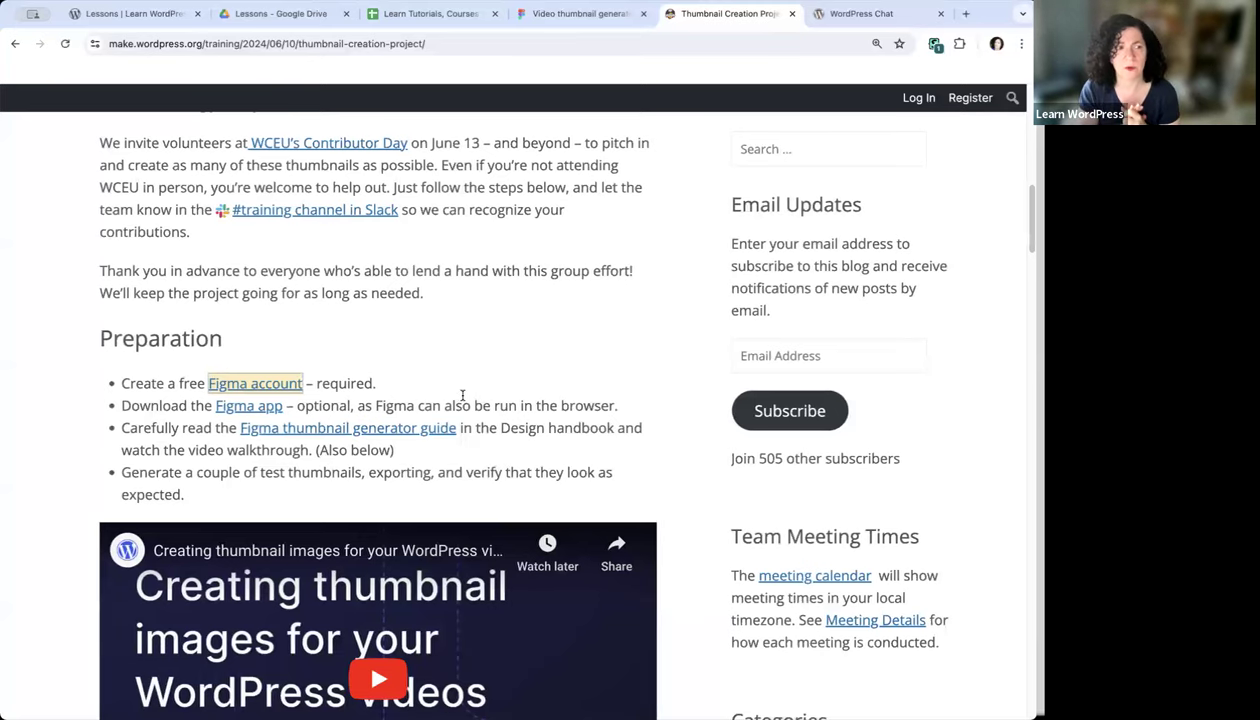
{"action": "scroll", "coordinate": [462, 396], "scroll_direction": "down", "scroll_amount": 2}
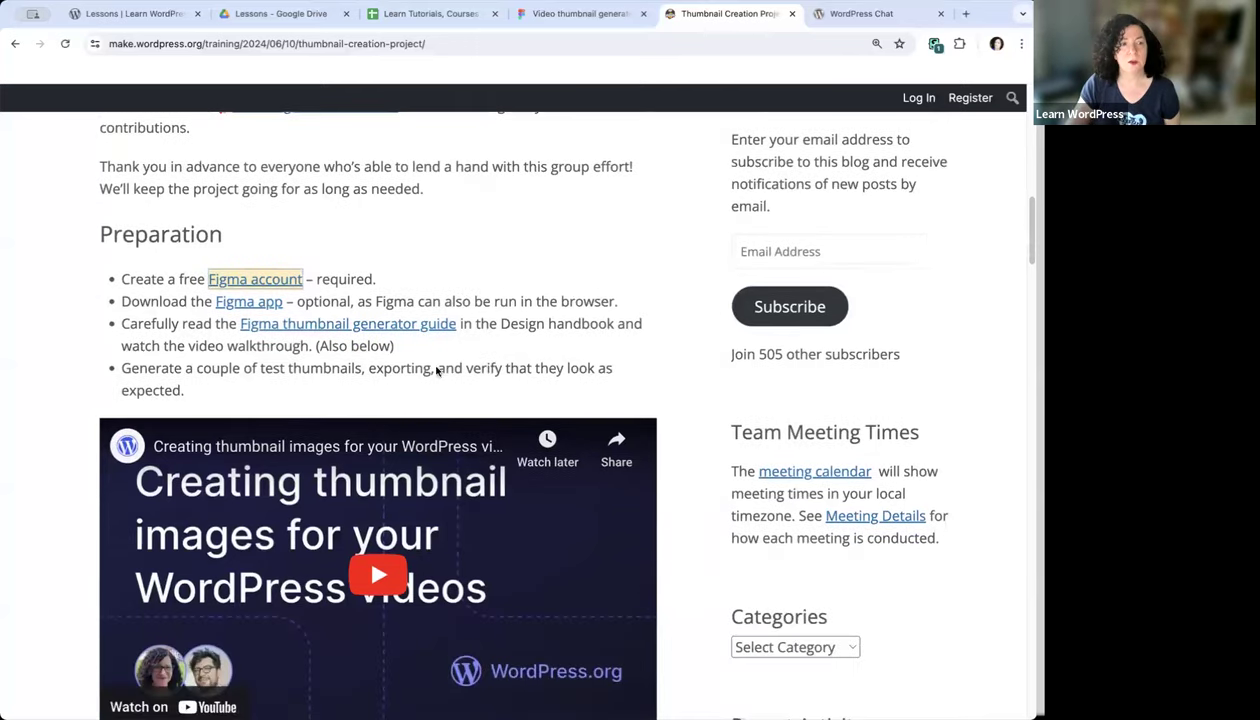
Open the Video Thumbnail Generator handbook page from the post's guide link and start reading
{"action": "left_click", "coordinate": [400, 326], "text": "super"}
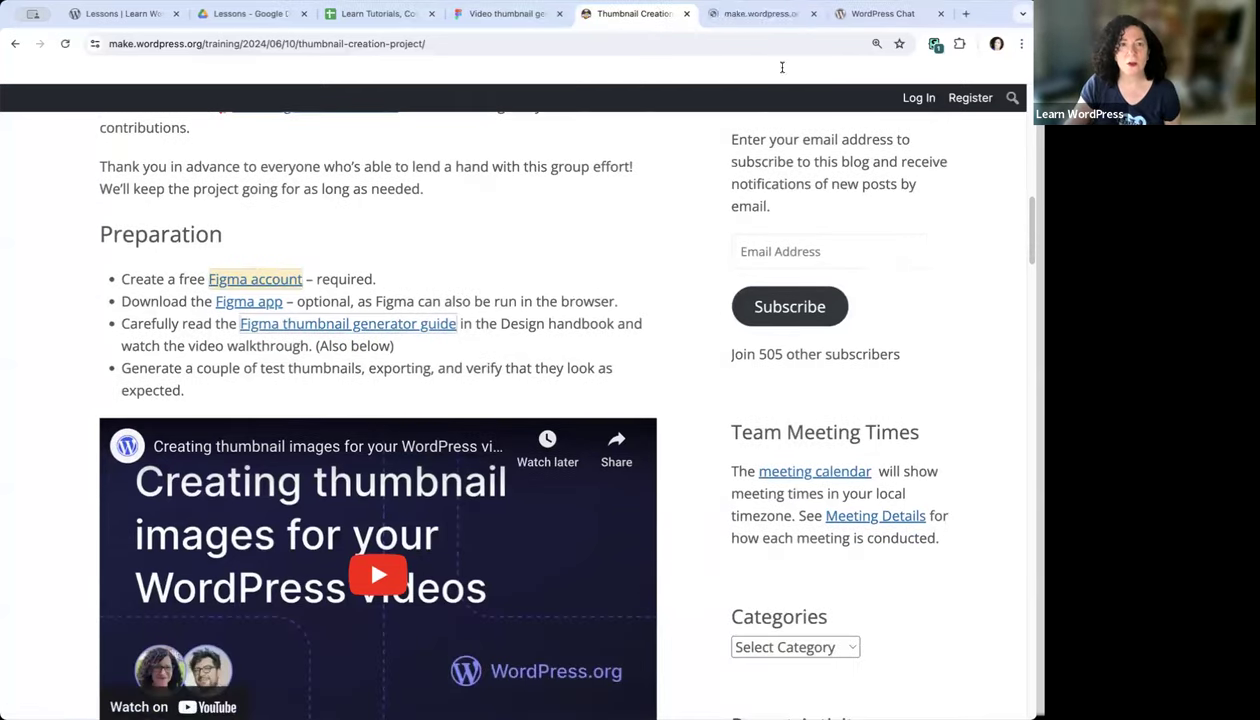
{"action": "left_click", "coordinate": [722, 13]}
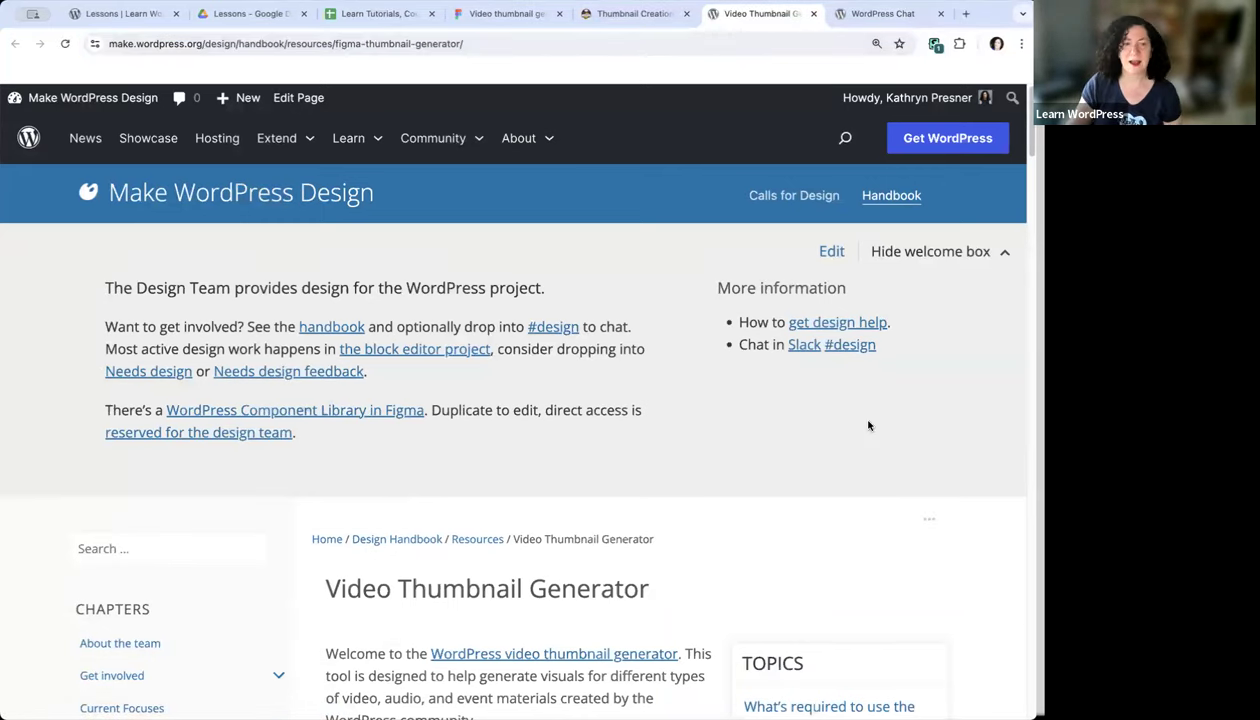
{"action": "scroll", "coordinate": [868, 425], "scroll_direction": "down", "scroll_amount": 6}
{"action": "scroll", "coordinate": [868, 425], "scroll_direction": "down", "scroll_amount": 6}
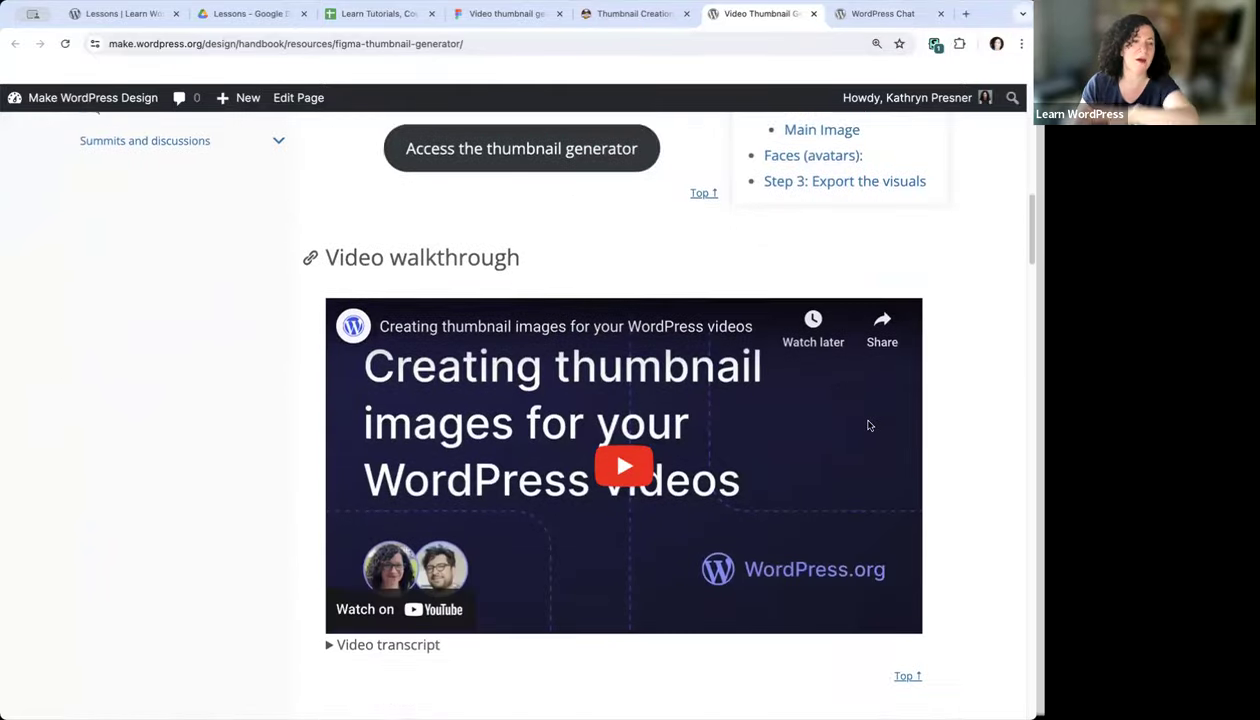
{"action": "scroll", "coordinate": [868, 425], "scroll_direction": "down", "scroll_amount": 6}
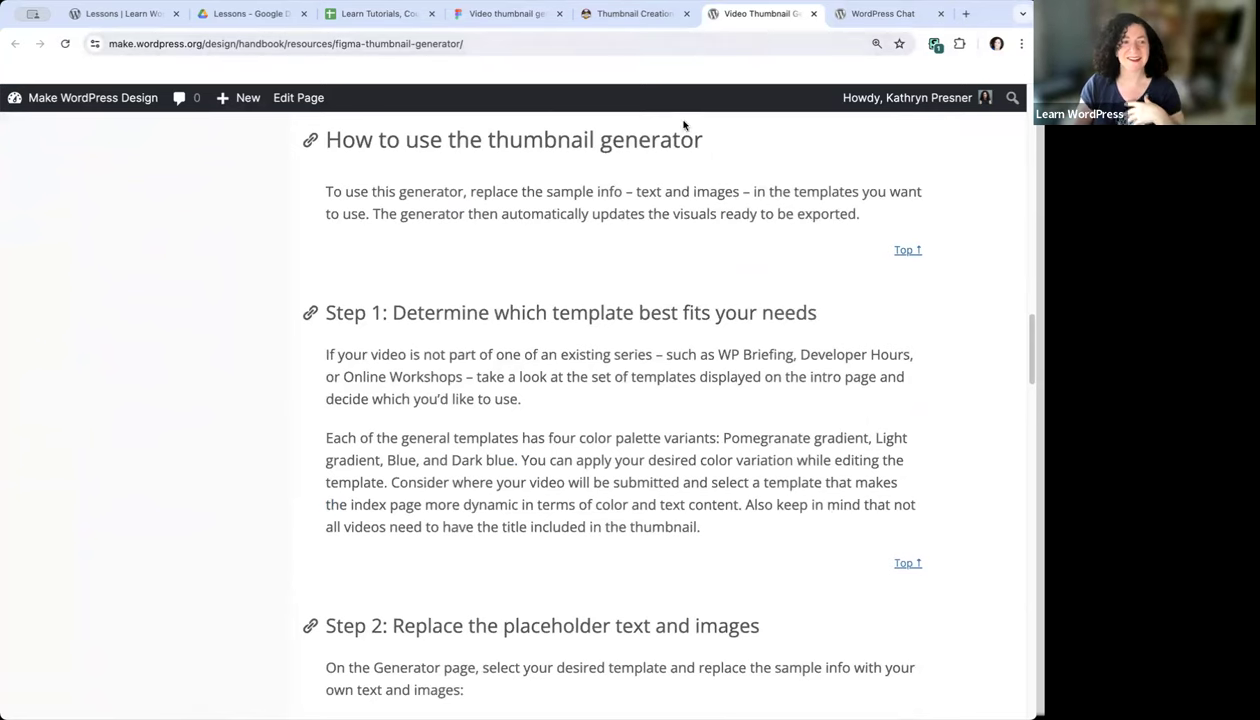
Scroll through the rest of the generator guide, then return to the Thumbnail Creation Project post
{"action": "scroll", "coordinate": [652, 219], "scroll_direction": "down", "scroll_amount": 3}
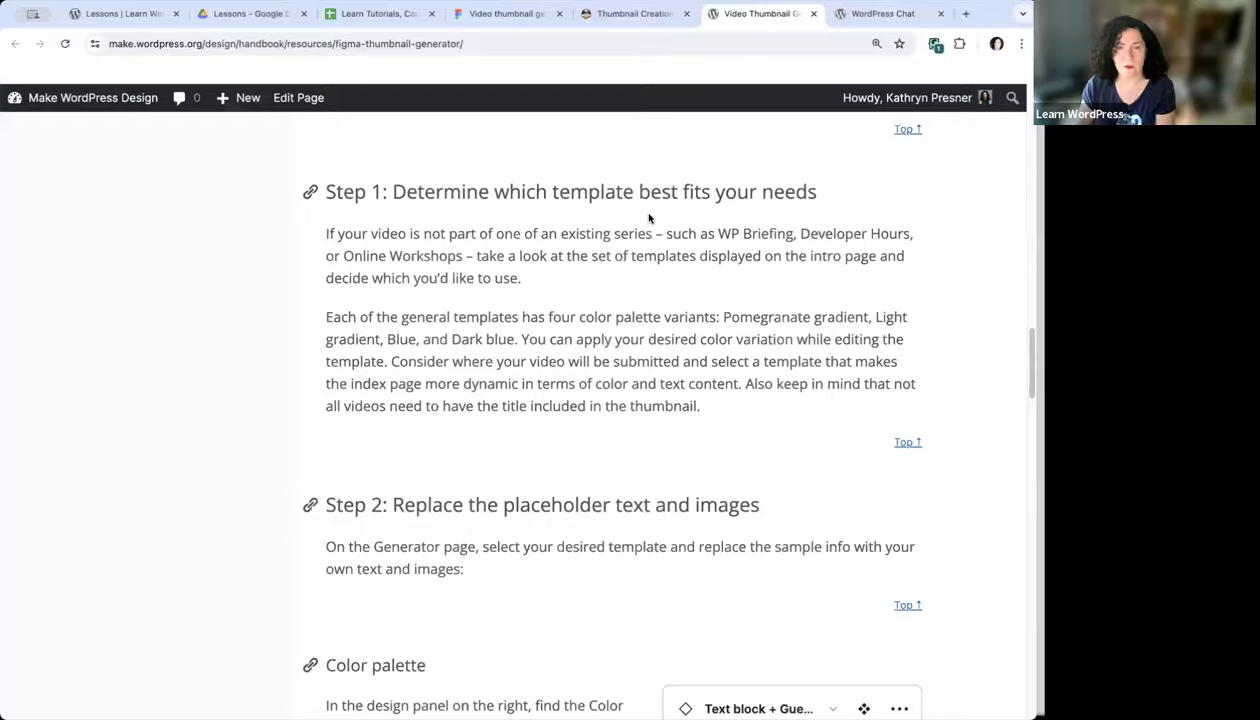
{"action": "scroll", "coordinate": [648, 218], "scroll_direction": "up", "scroll_amount": 20}
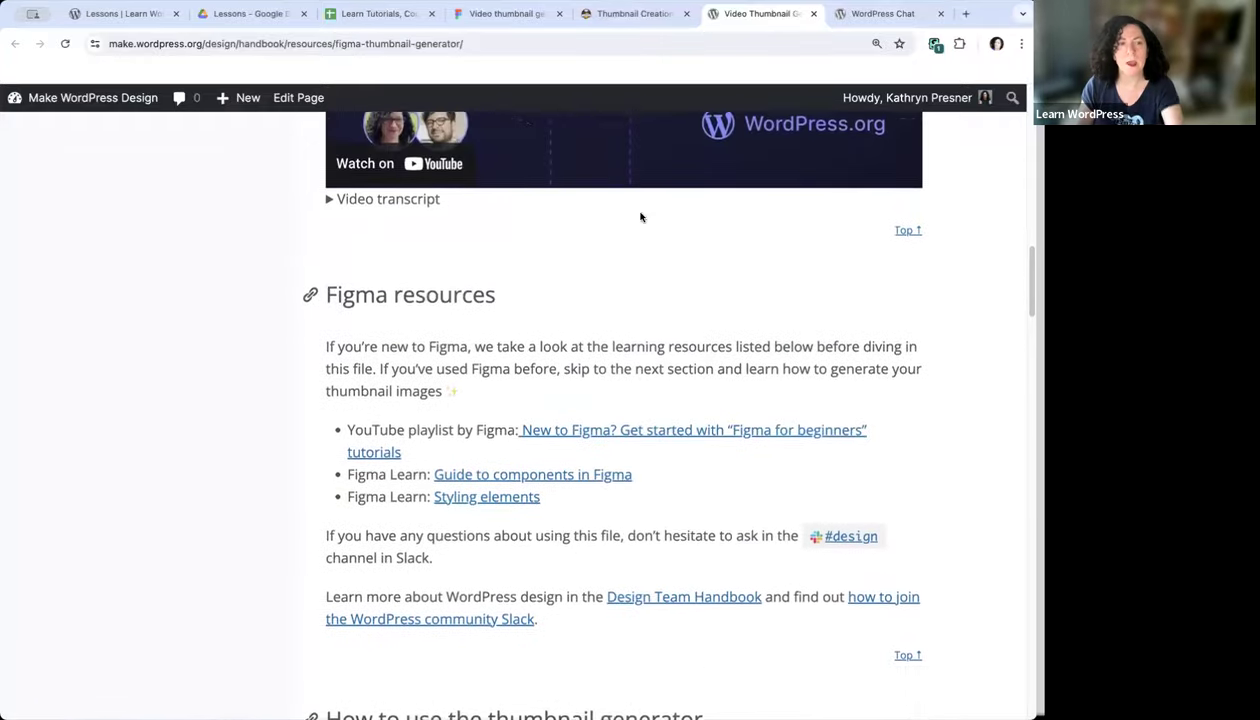
{"action": "scroll", "coordinate": [641, 217], "scroll_direction": "up", "scroll_amount": 15}
{"action": "scroll", "coordinate": [638, 214], "scroll_direction": "up", "scroll_amount": 2}
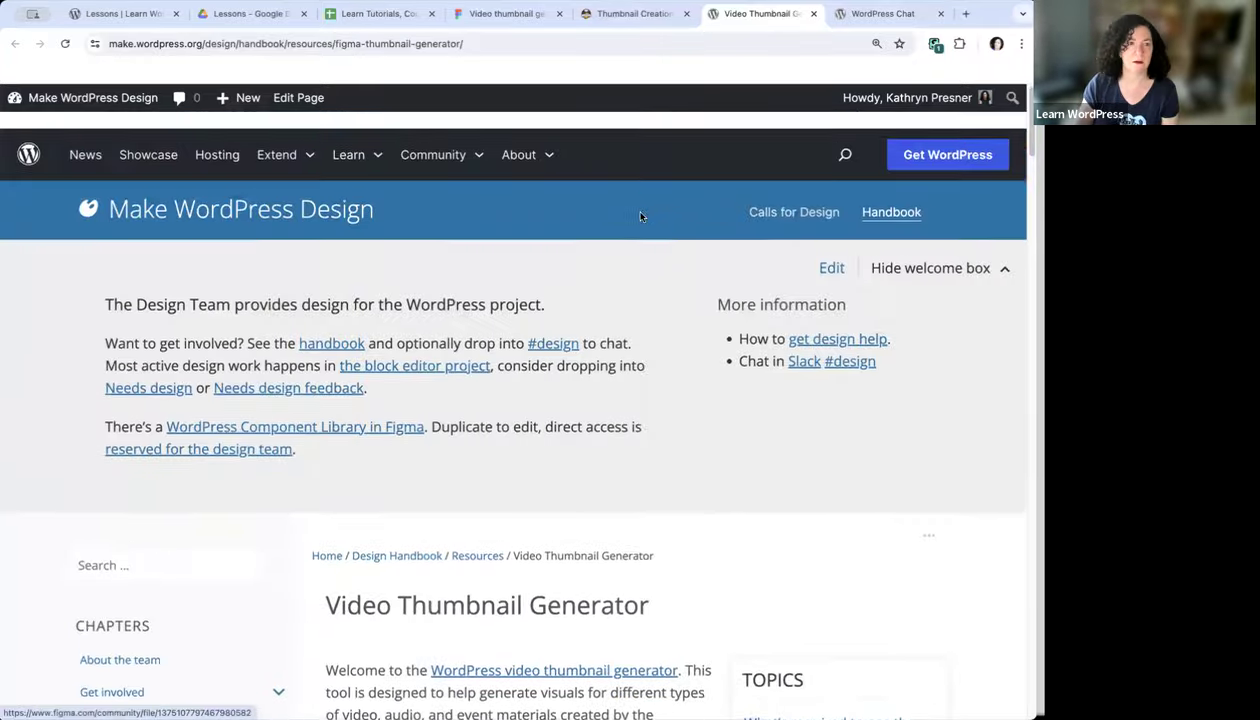
{"action": "scroll", "coordinate": [638, 214], "scroll_direction": "down", "scroll_amount": 9}
{"action": "scroll", "coordinate": [638, 325], "scroll_direction": "down", "scroll_amount": 3}
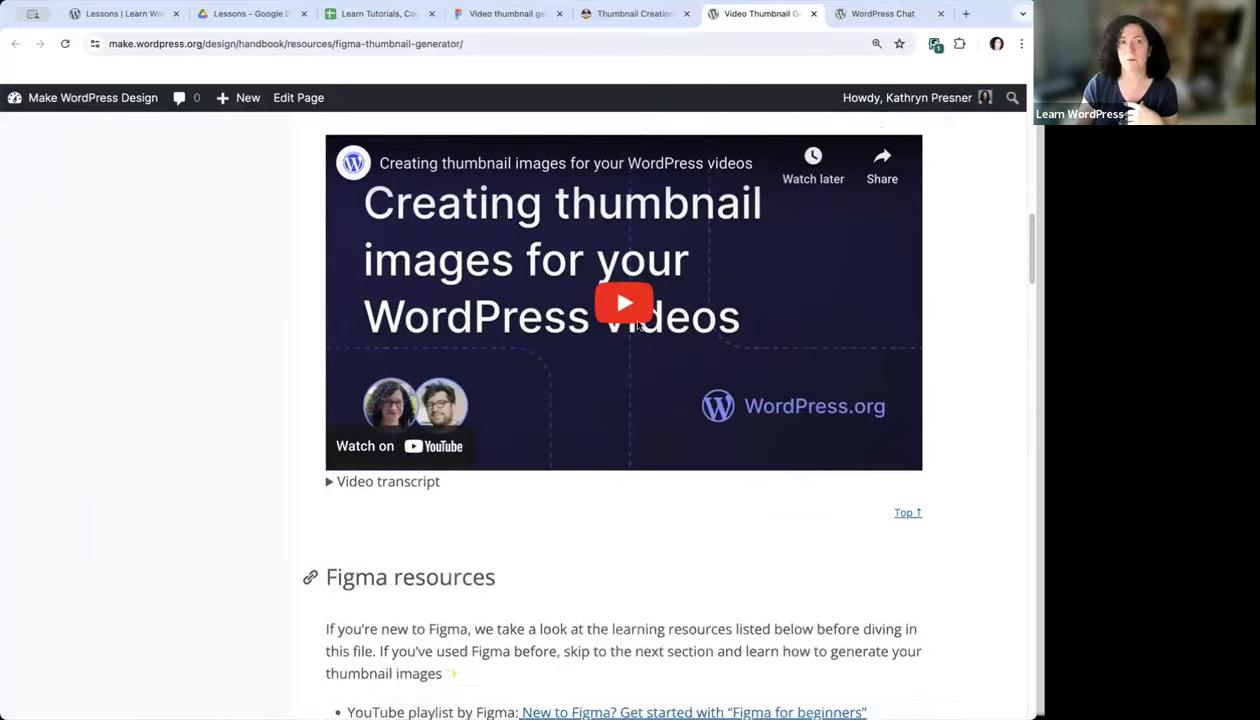
{"action": "scroll", "coordinate": [638, 300], "scroll_direction": "up", "scroll_amount": 10}
{"action": "left_click", "coordinate": [621, 14]}
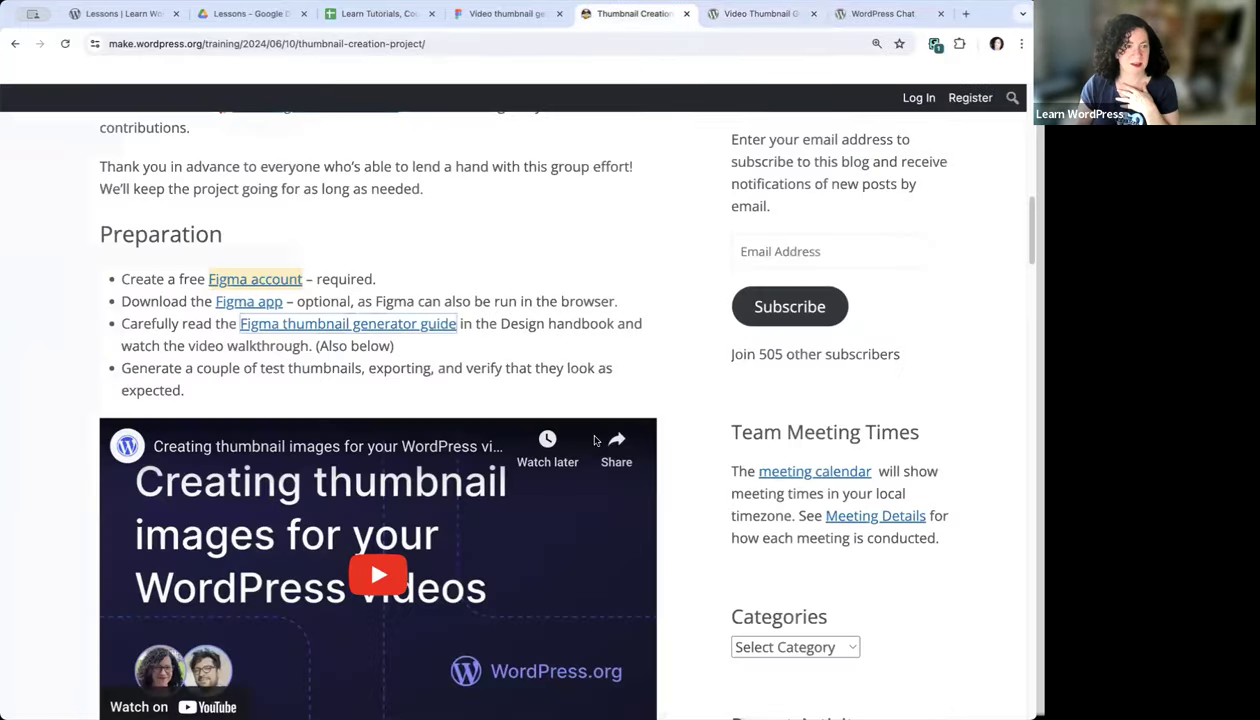
Return to the Video Thumbnail Generator handbook page and copy its WordPress video thumbnail generator link
{"action": "scroll", "coordinate": [593, 439], "scroll_direction": "down", "scroll_amount": 1}
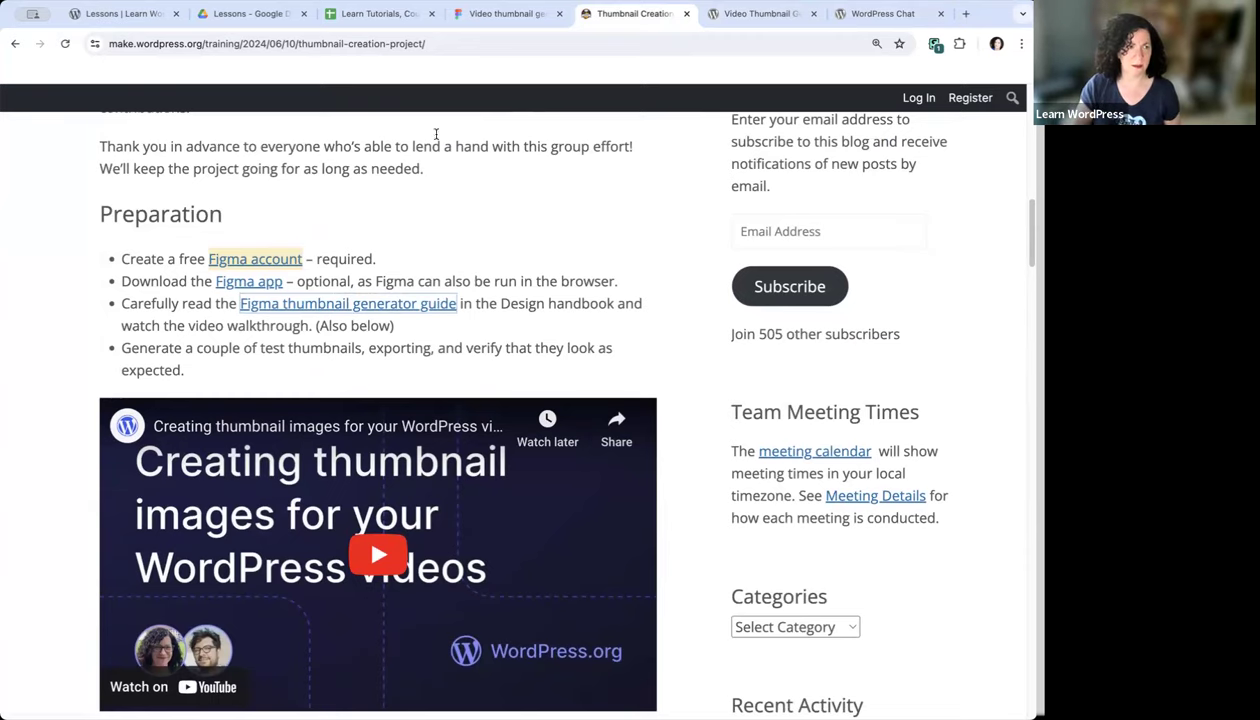
{"action": "scroll", "coordinate": [360, 350], "scroll_direction": "down", "scroll_amount": 4}
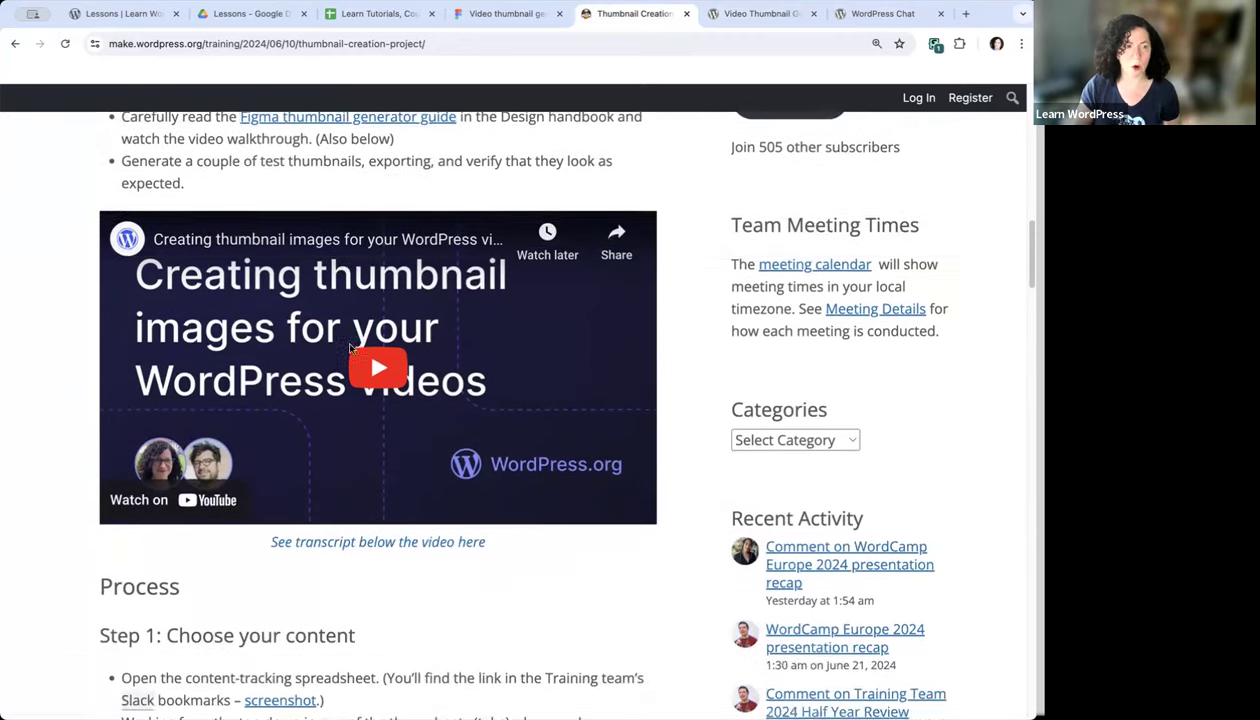
{"action": "scroll", "coordinate": [350, 348], "scroll_direction": "down", "scroll_amount": 2}
{"action": "scroll", "coordinate": [350, 348], "scroll_direction": "up", "scroll_amount": 1}
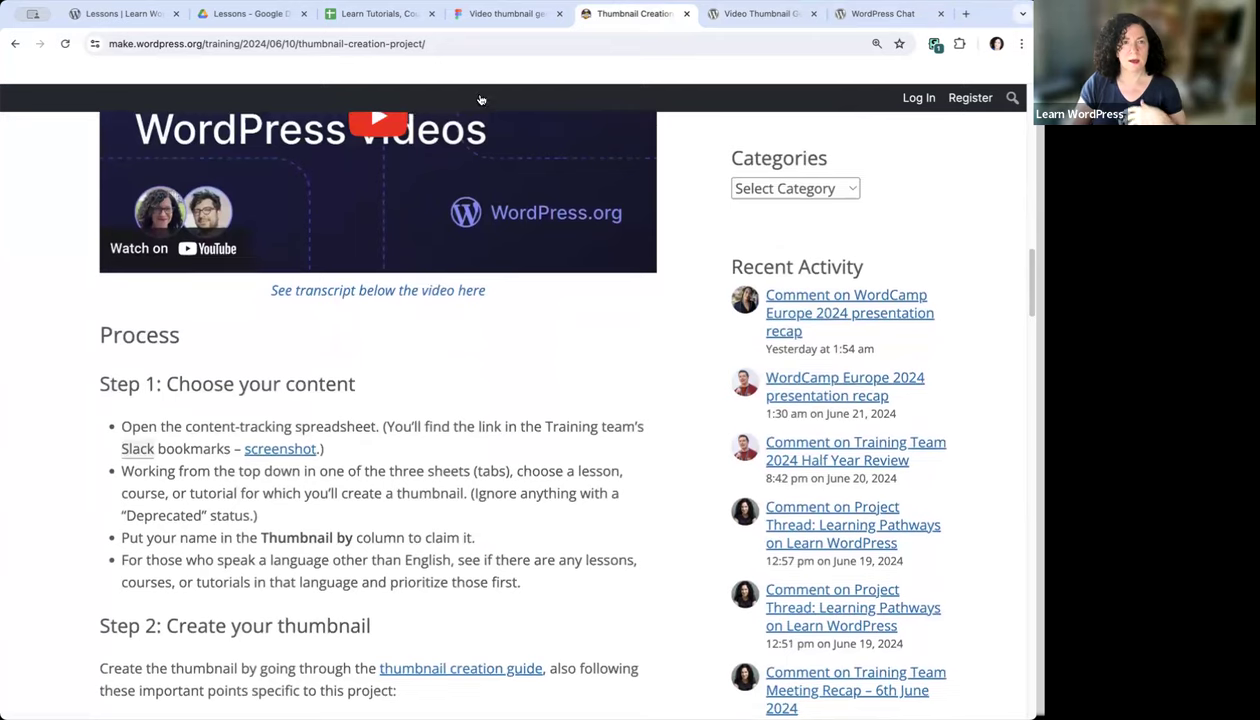
{"action": "left_click", "coordinate": [757, 14]}
{"action": "scroll", "coordinate": [543, 270], "scroll_direction": "down", "scroll_amount": 4}
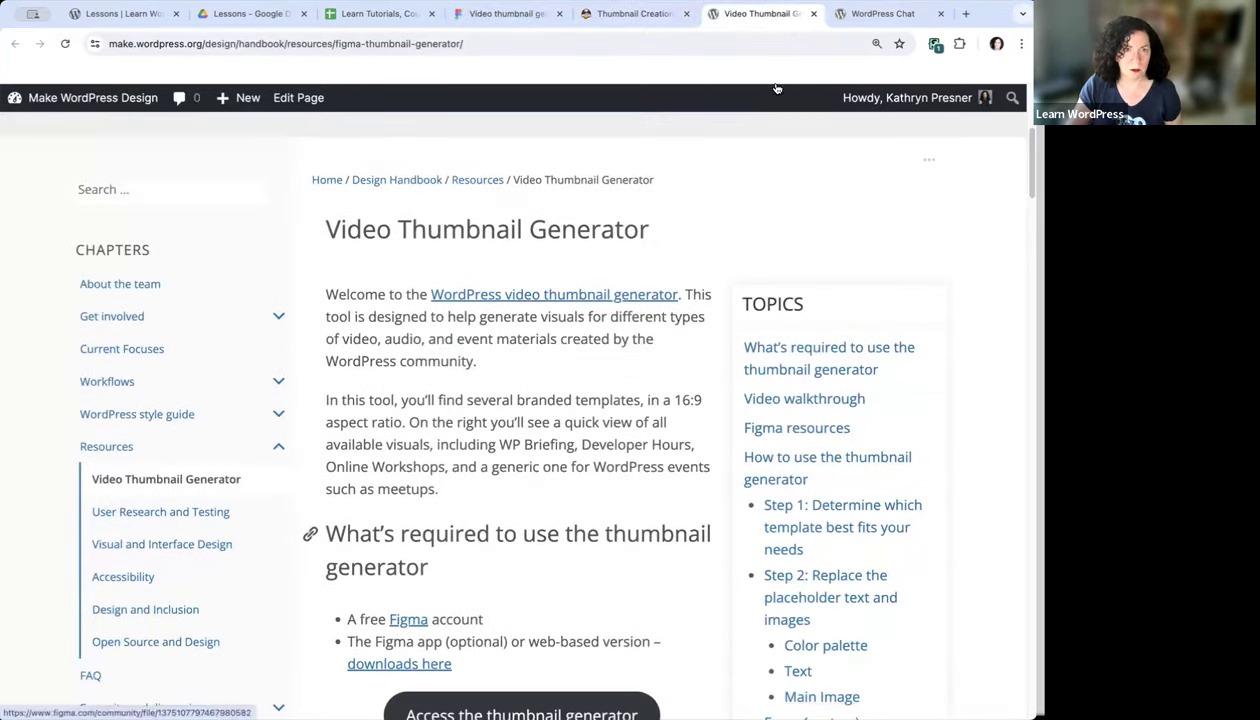
{"action": "right_click", "coordinate": [556, 294]}
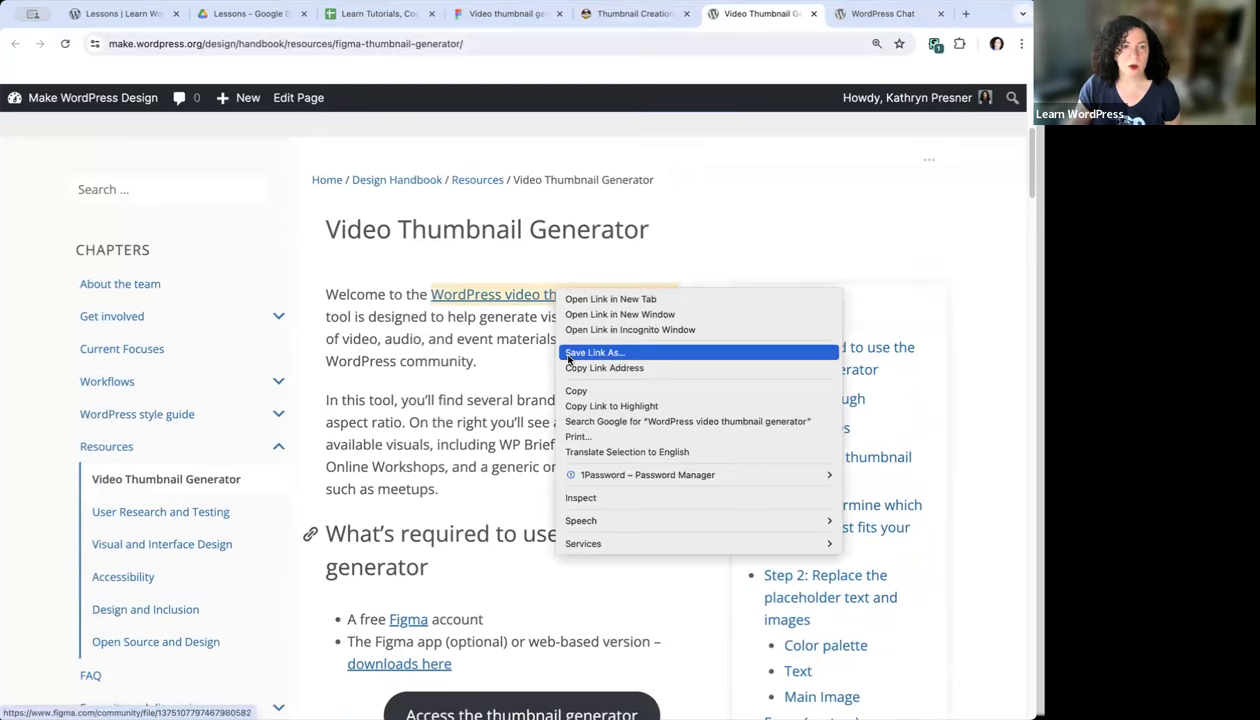
{"action": "left_click", "coordinate": [588, 391]}
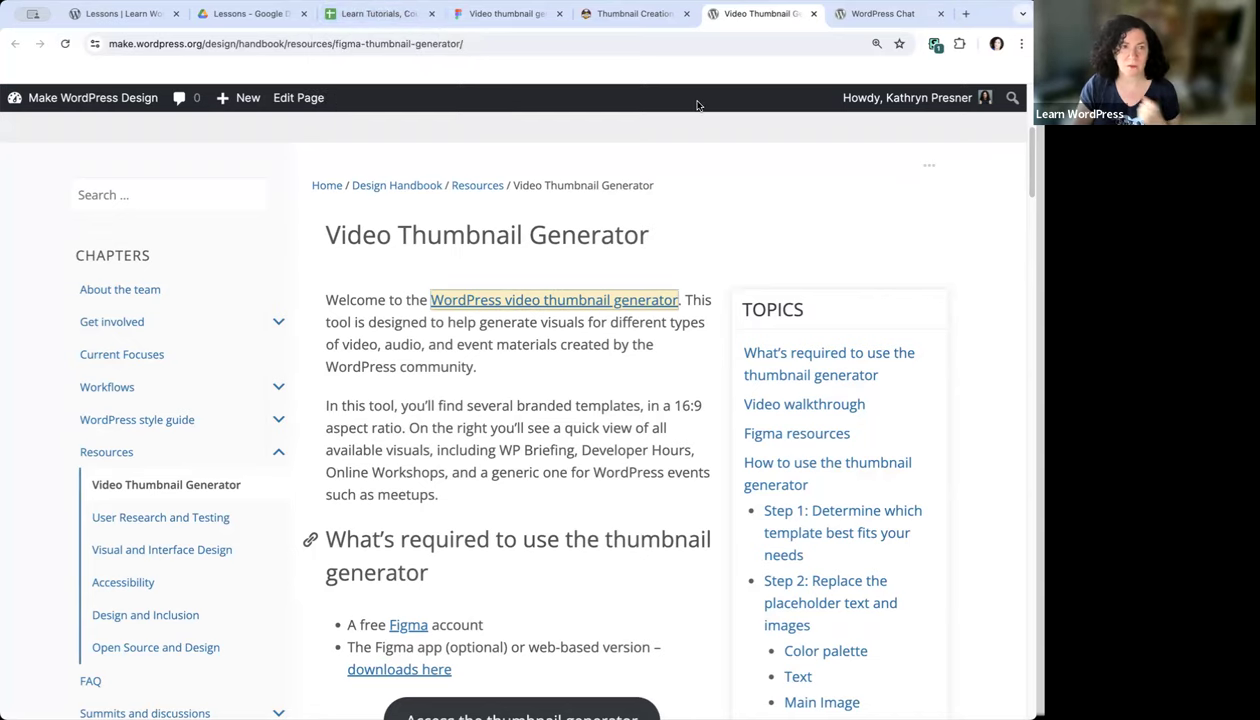
Move the claimer name and Drive link from F121:G121 to F125, then verify C125 and F125
{"action": "left_click", "coordinate": [369, 12]}
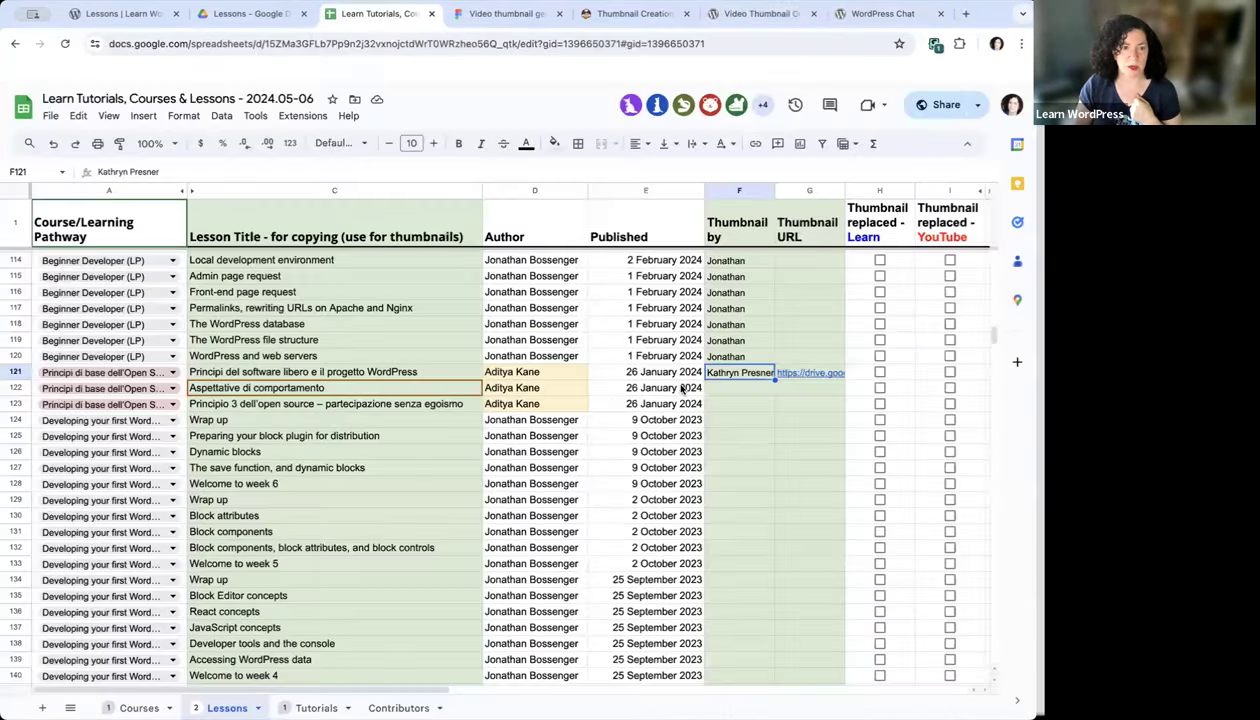
{"action": "scroll", "coordinate": [683, 390], "scroll_direction": "up", "scroll_amount": 1}
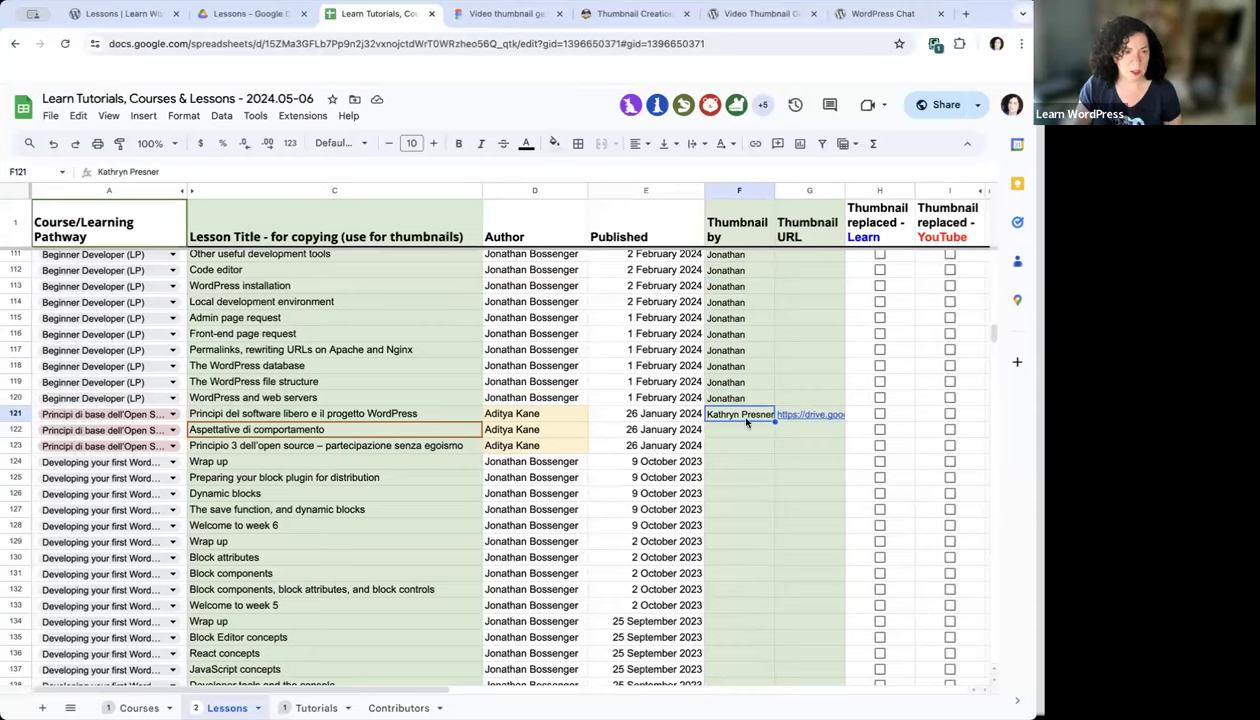
{"action": "left_click_drag", "start_coordinate": [742, 413], "coordinate": [776, 409]}
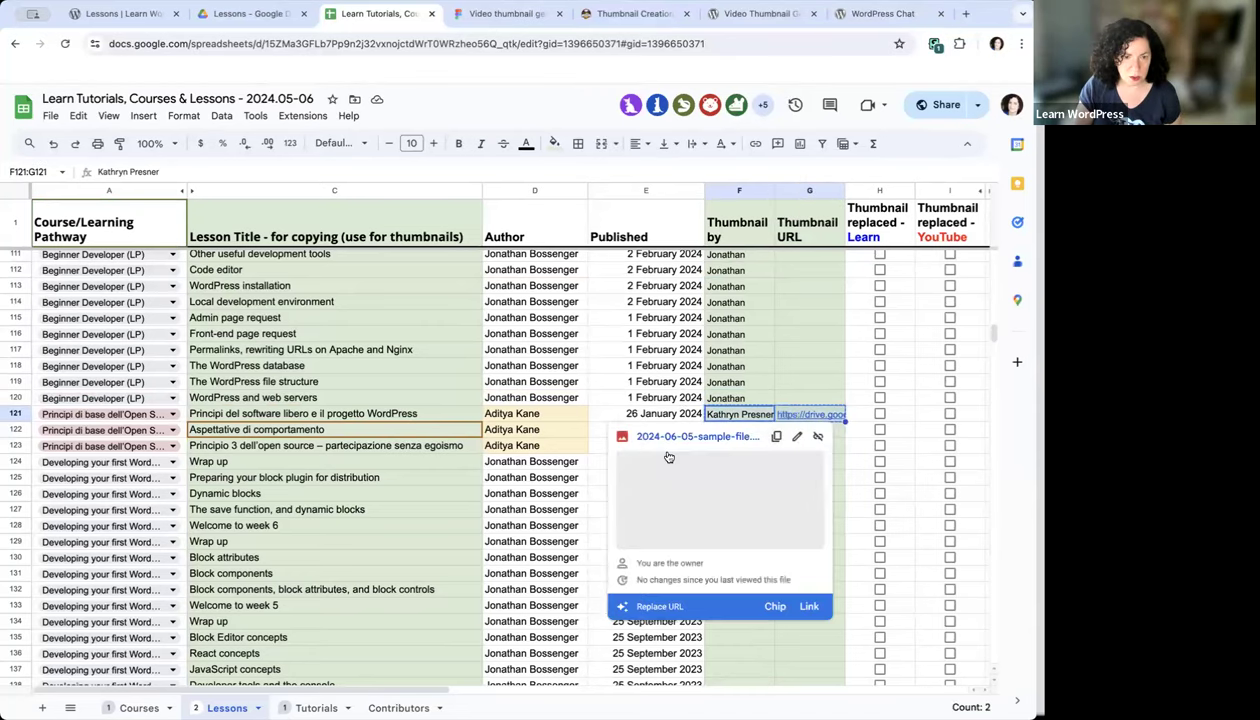
{"action": "key", "text": "ctrl+c"}
{"action": "left_click", "coordinate": [509, 480]}
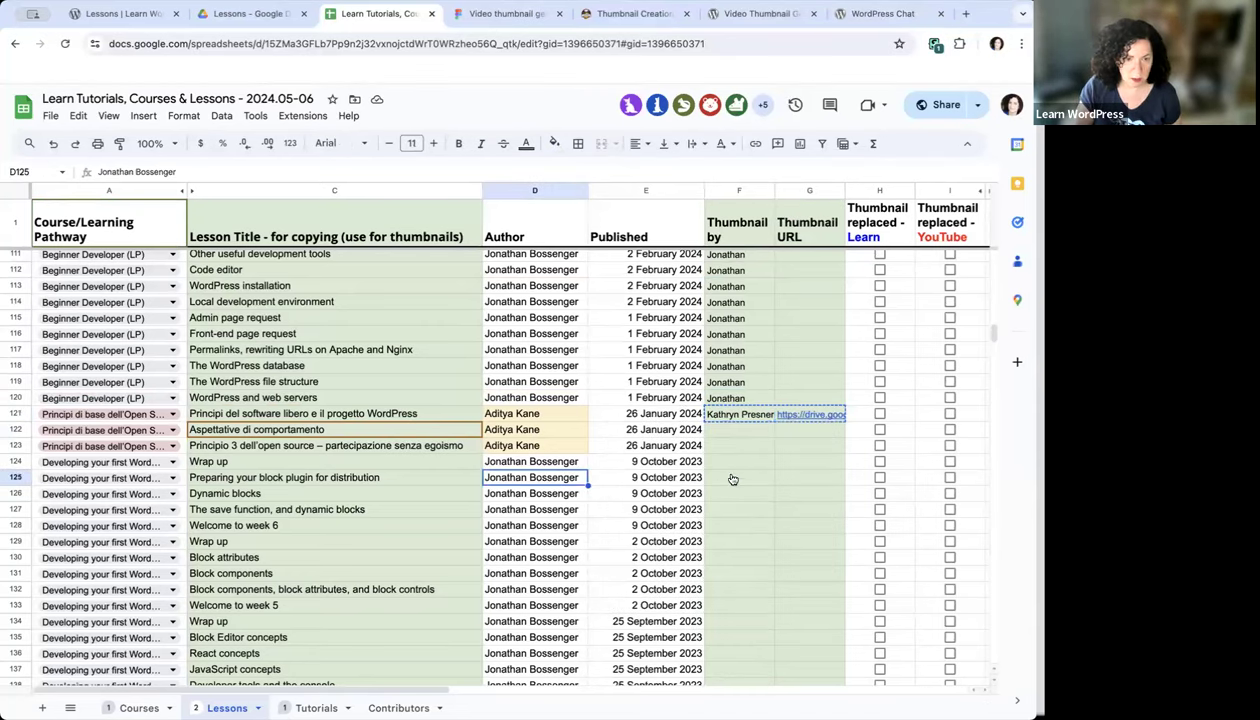
{"action": "left_click", "coordinate": [739, 486]}
{"action": "key", "text": "ctrl+v"}
{"action": "key", "text": "Down"}
{"action": "key", "text": "Down"}
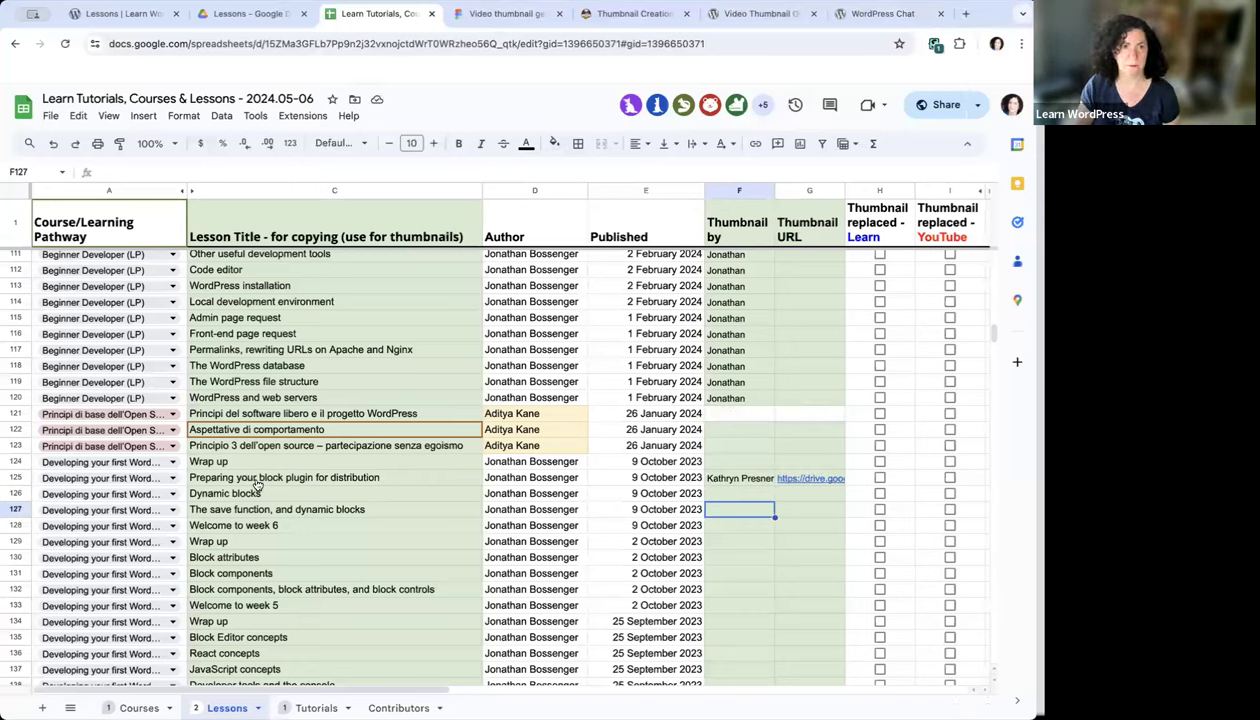
{"action": "left_click", "coordinate": [262, 481]}
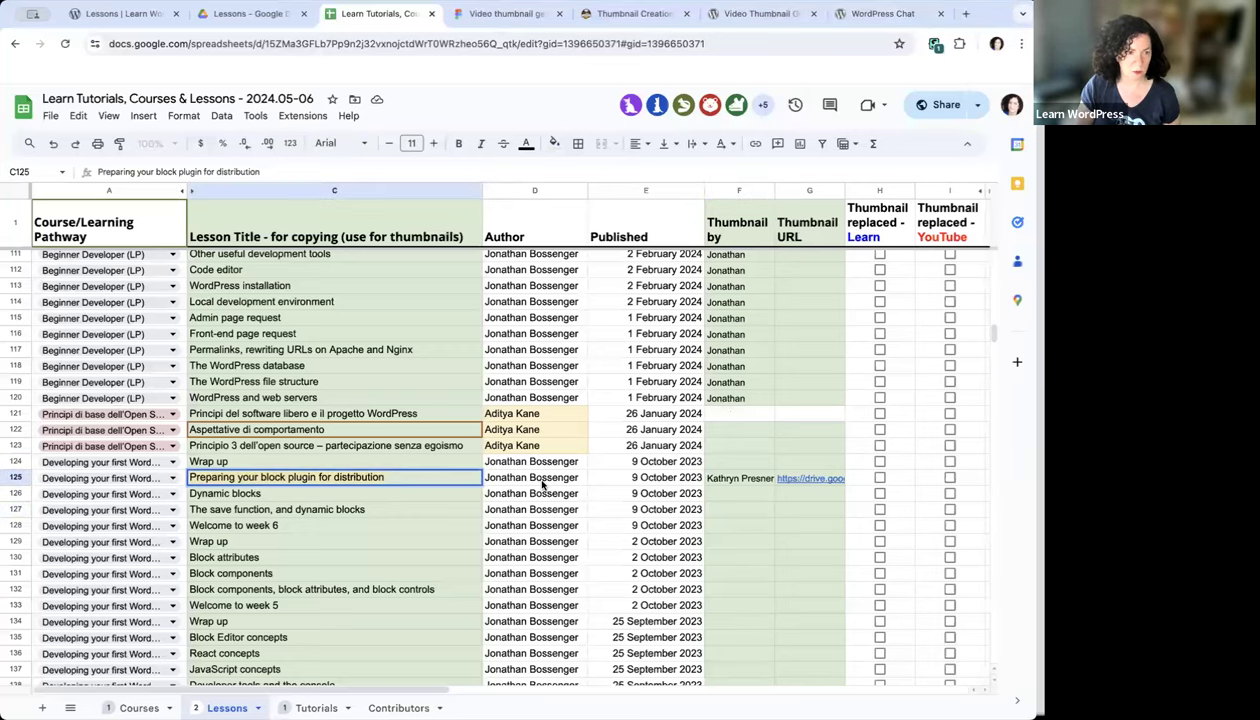
{"action": "left_click", "coordinate": [733, 477]}
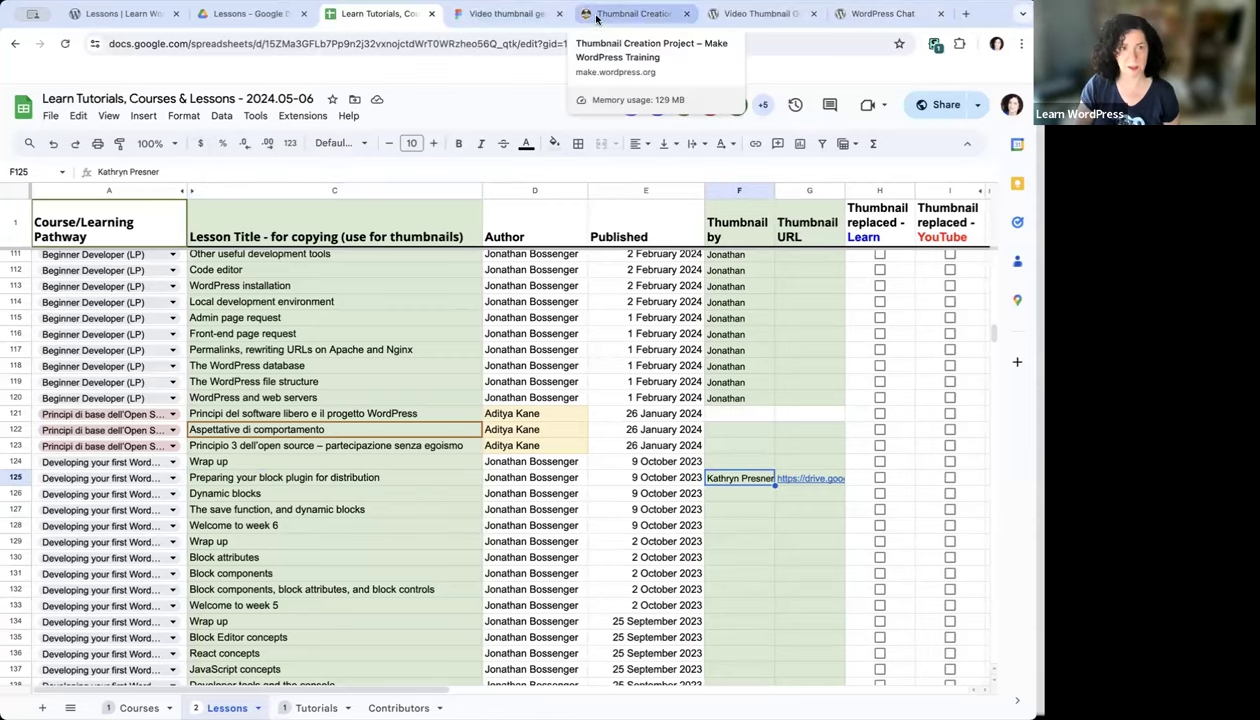
Zoom and pan the Generator canvas to the middle-length text template with the building photo
{"action": "left_click", "coordinate": [524, 19]}
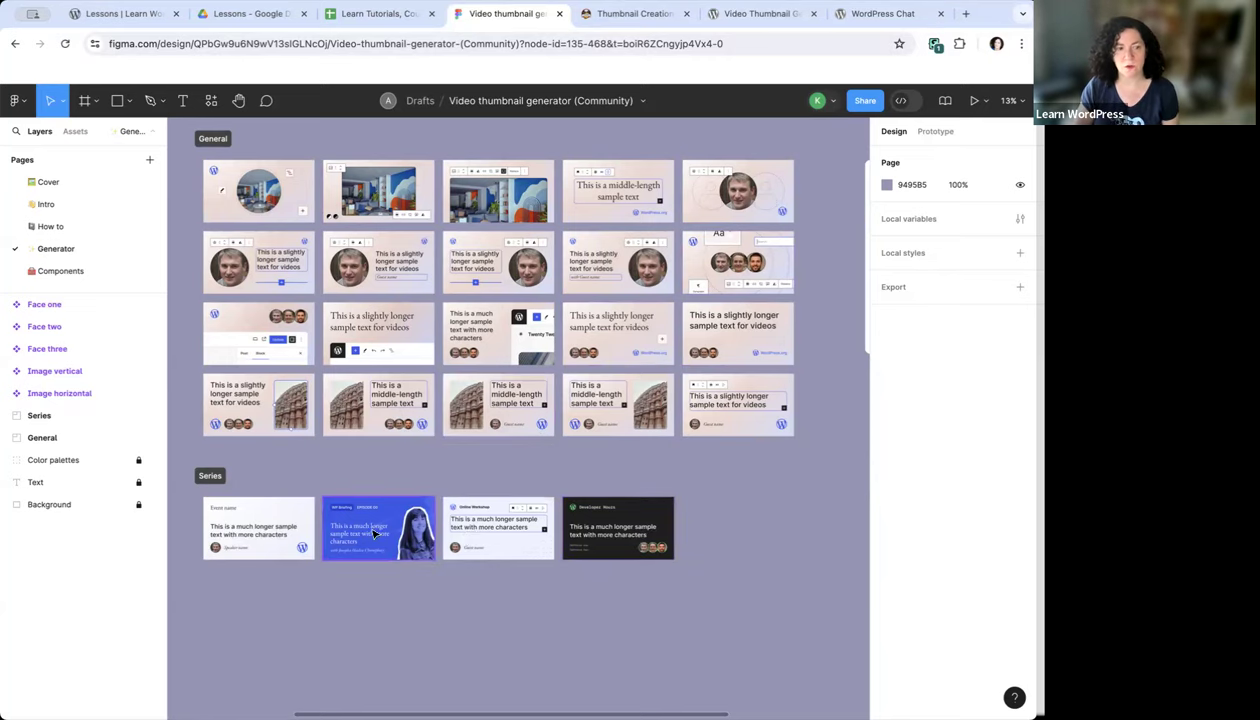
{"action": "key", "text": "super+equal"}
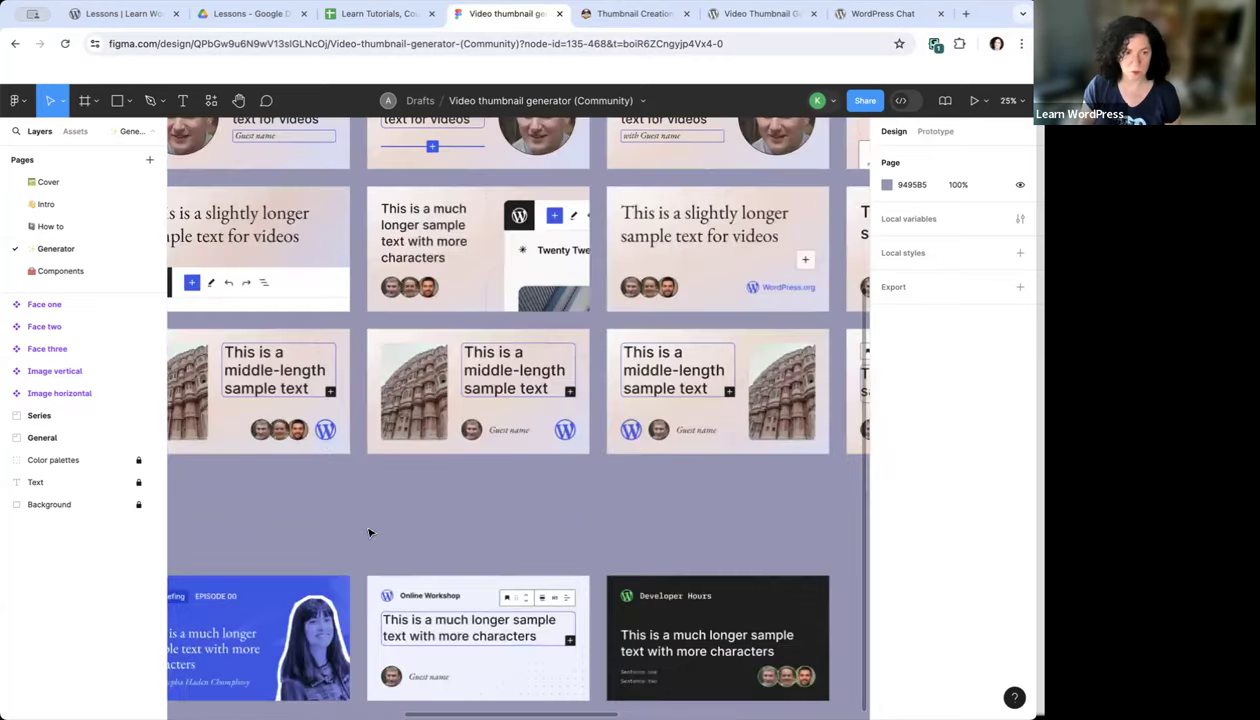
{"action": "key", "text": "super+equal"}
{"action": "scroll", "coordinate": [369, 533], "scroll_direction": "down", "scroll_amount": 5}
{"action": "scroll", "coordinate": [369, 533], "scroll_direction": "left", "scroll_amount": 6}
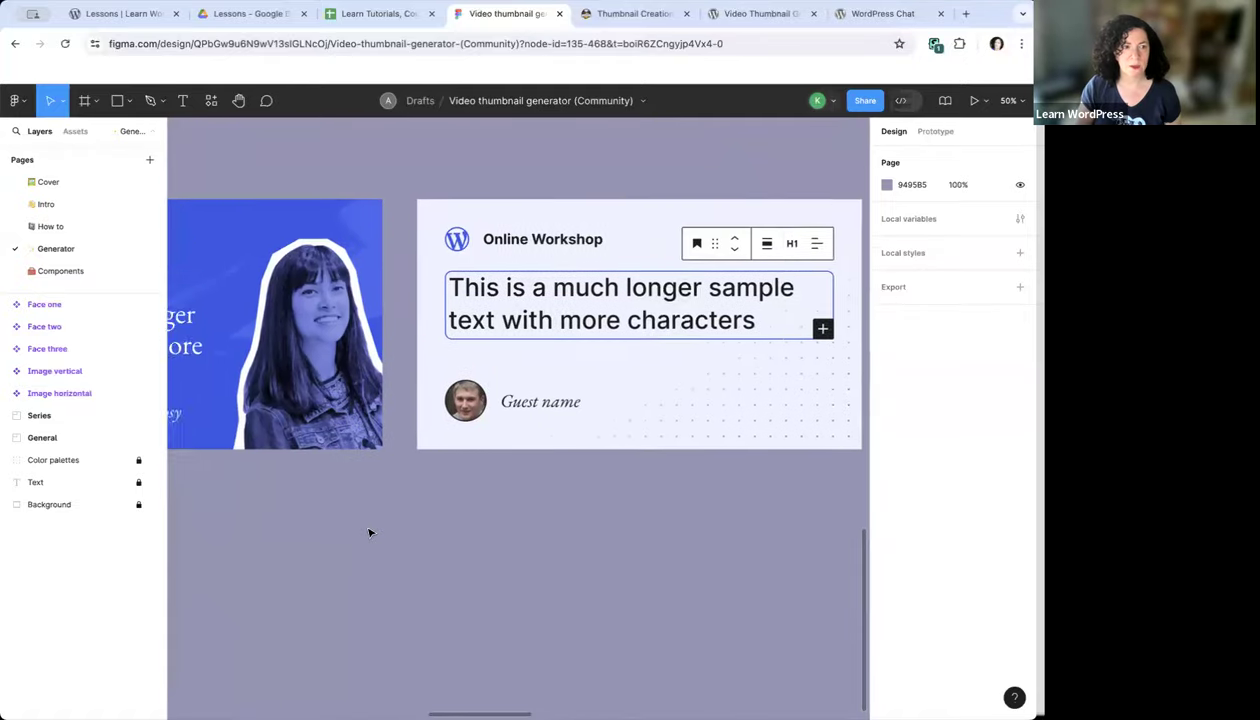
{"action": "scroll", "coordinate": [369, 531], "scroll_direction": "left", "scroll_amount": 5}
{"action": "scroll", "coordinate": [369, 530], "scroll_direction": "right", "scroll_amount": 2}
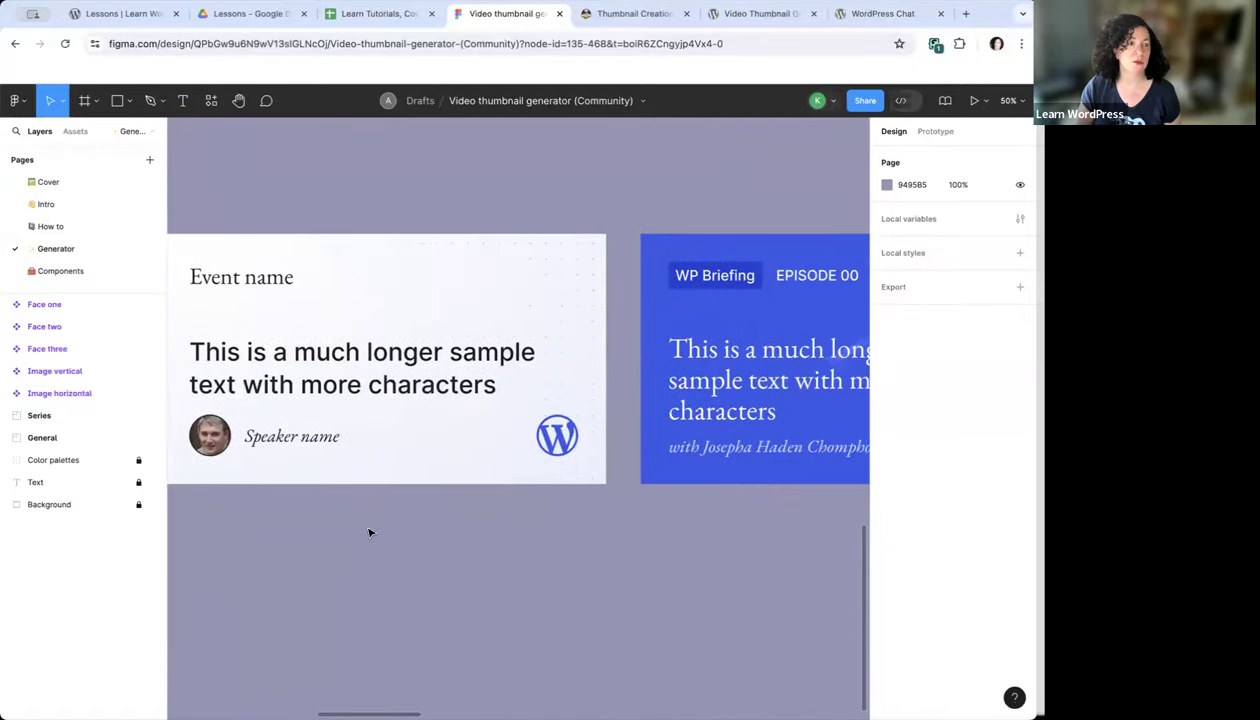
{"action": "scroll", "coordinate": [372, 357], "scroll_direction": "right", "scroll_amount": 10}
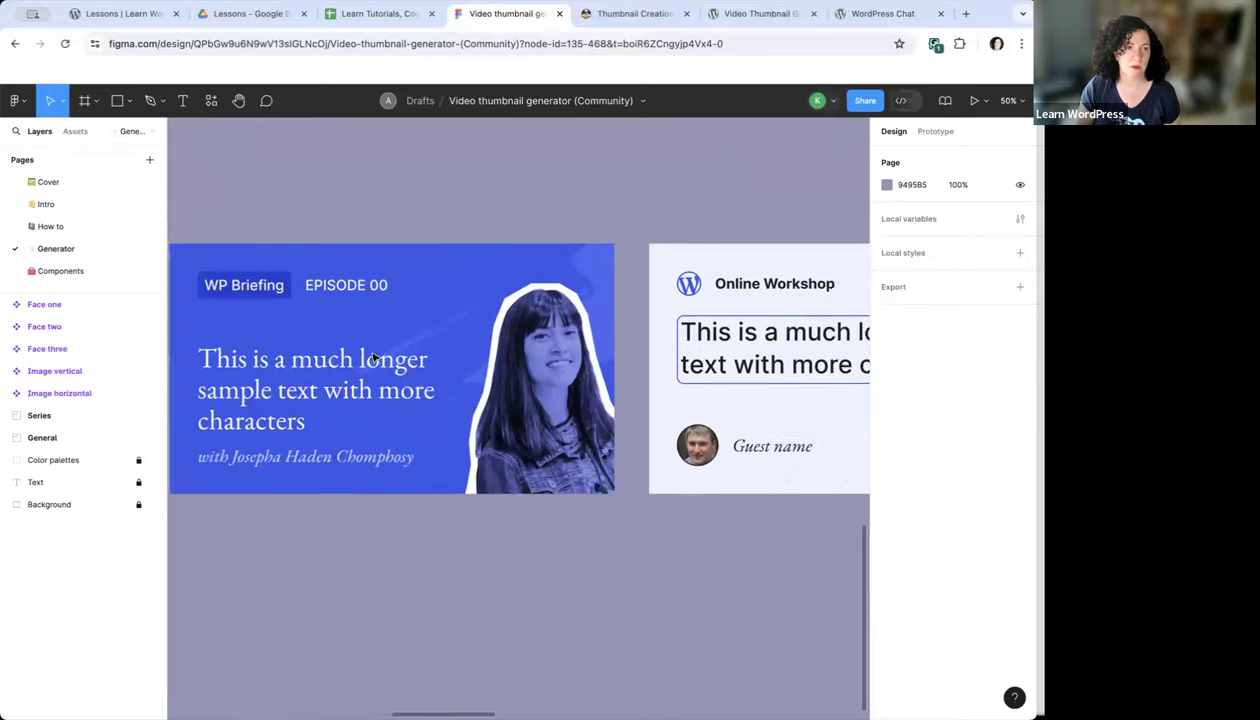
{"action": "scroll", "coordinate": [372, 357], "scroll_direction": "right", "scroll_amount": 10}
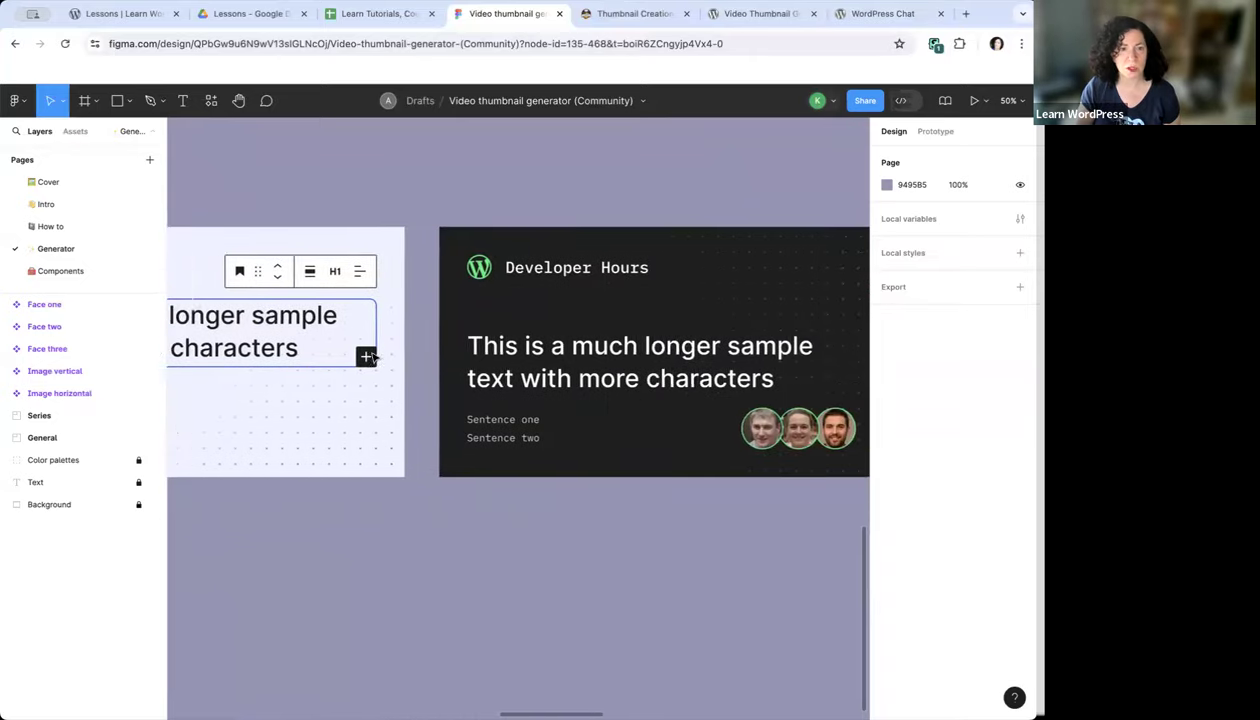
{"action": "scroll", "coordinate": [372, 357], "scroll_direction": "up", "scroll_amount": 8}
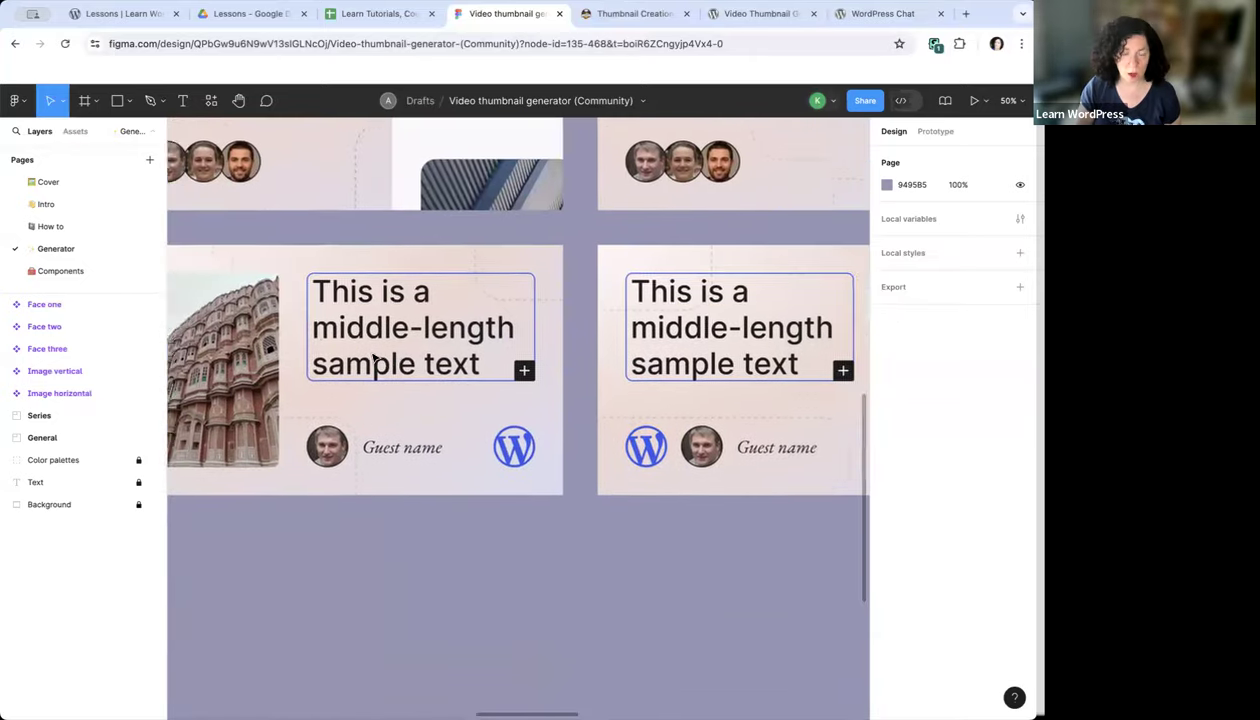
{"action": "scroll", "coordinate": [372, 357], "scroll_direction": "left", "scroll_amount": 10}
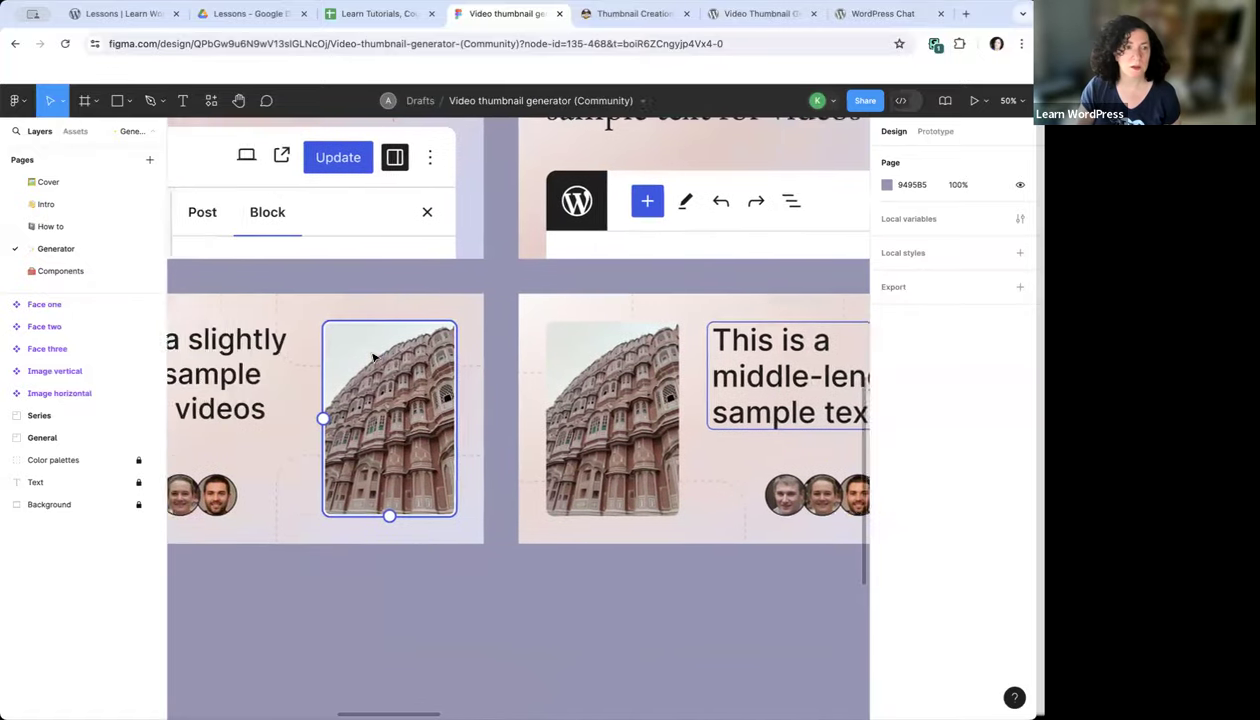
{"action": "scroll", "coordinate": [372, 357], "scroll_direction": "right", "scroll_amount": 15}
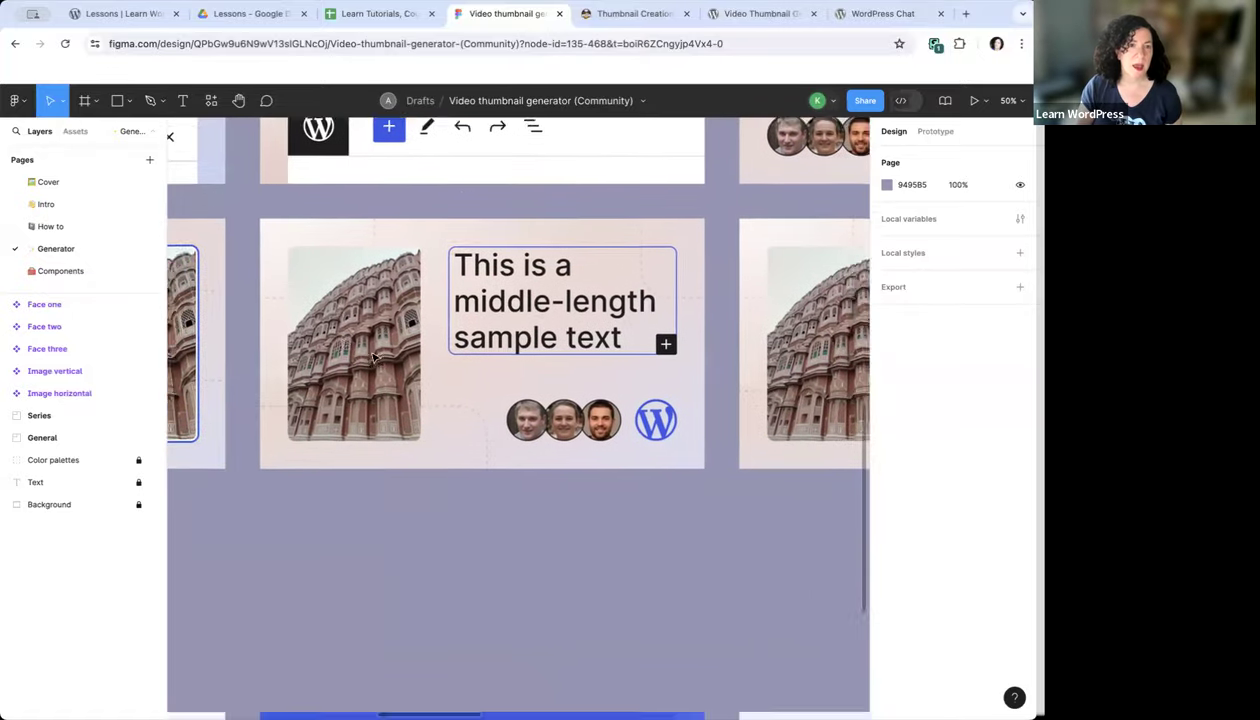
{"action": "scroll", "coordinate": [372, 357], "scroll_direction": "up", "scroll_amount": 3}
{"action": "scroll", "coordinate": [372, 357], "scroll_direction": "up", "scroll_amount": 4}
{"action": "scroll", "coordinate": [427, 386], "scroll_direction": "down", "scroll_amount": 5}
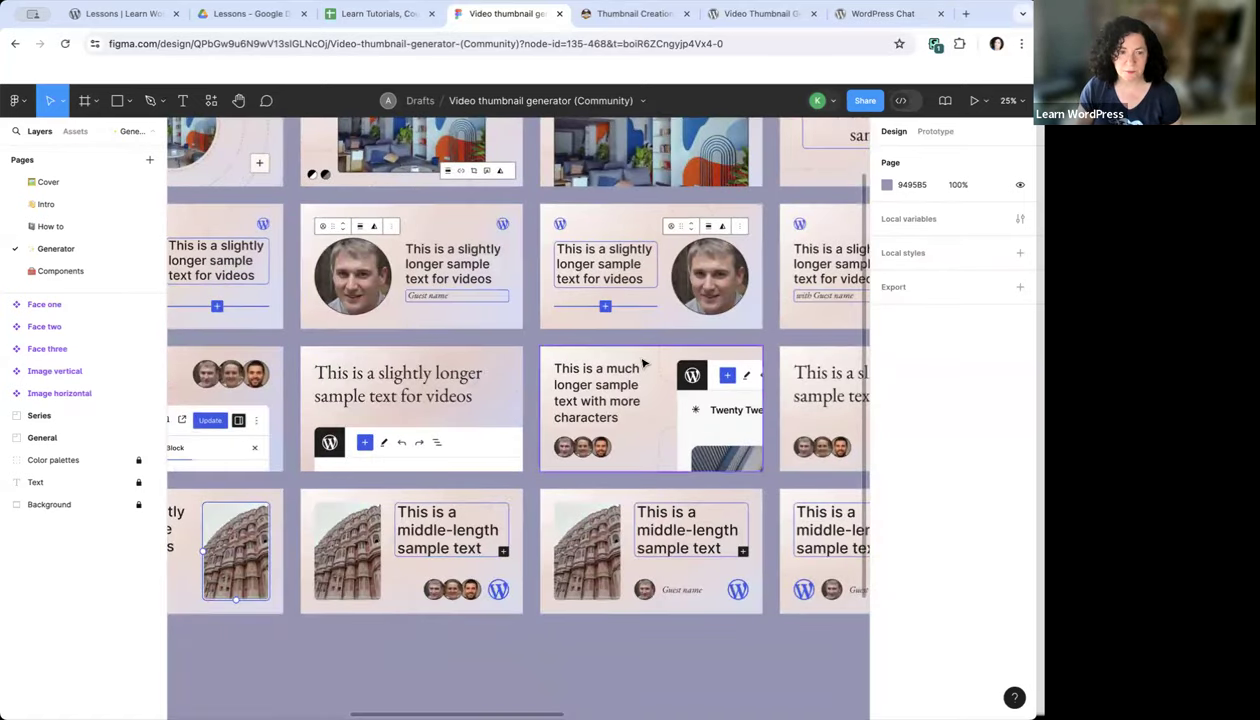
{"action": "scroll", "coordinate": [627, 355], "scroll_direction": "right", "scroll_amount": 10}
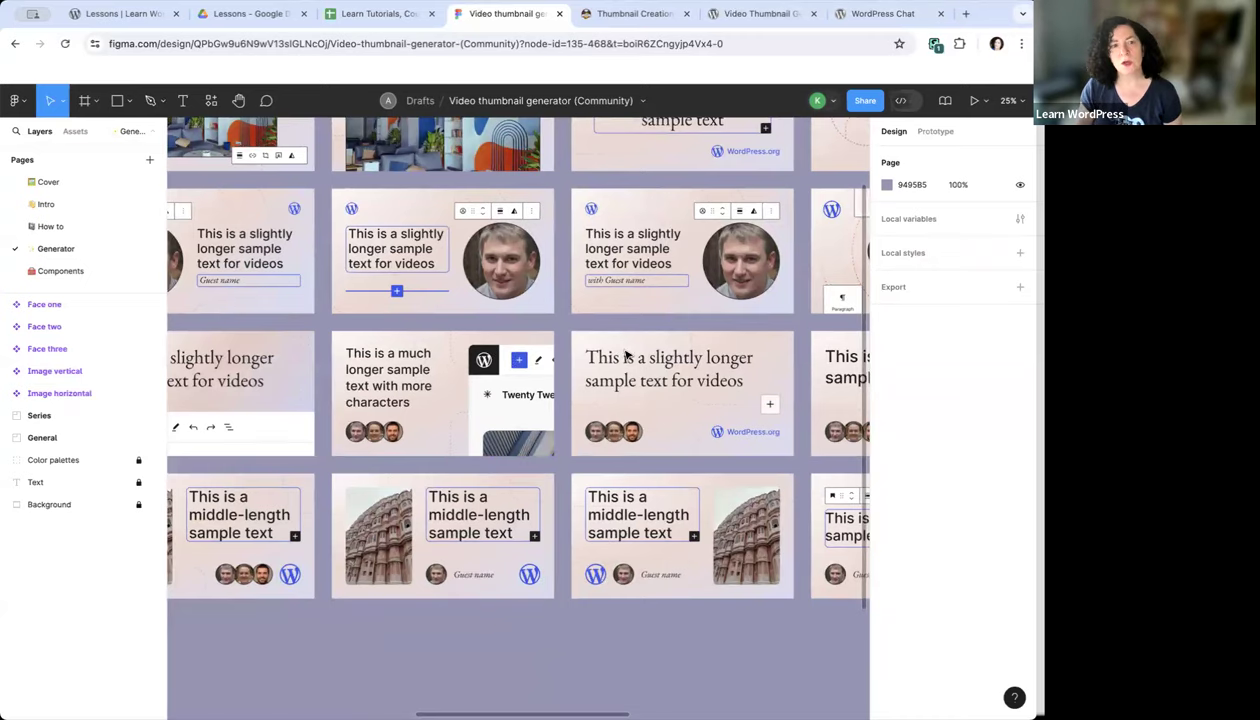
{"action": "scroll", "coordinate": [627, 355], "scroll_direction": "right", "scroll_amount": 5}
{"action": "scroll", "coordinate": [627, 355], "scroll_direction": "up", "scroll_amount": 3}
{"action": "scroll", "coordinate": [627, 355], "scroll_direction": "down", "scroll_amount": 4}
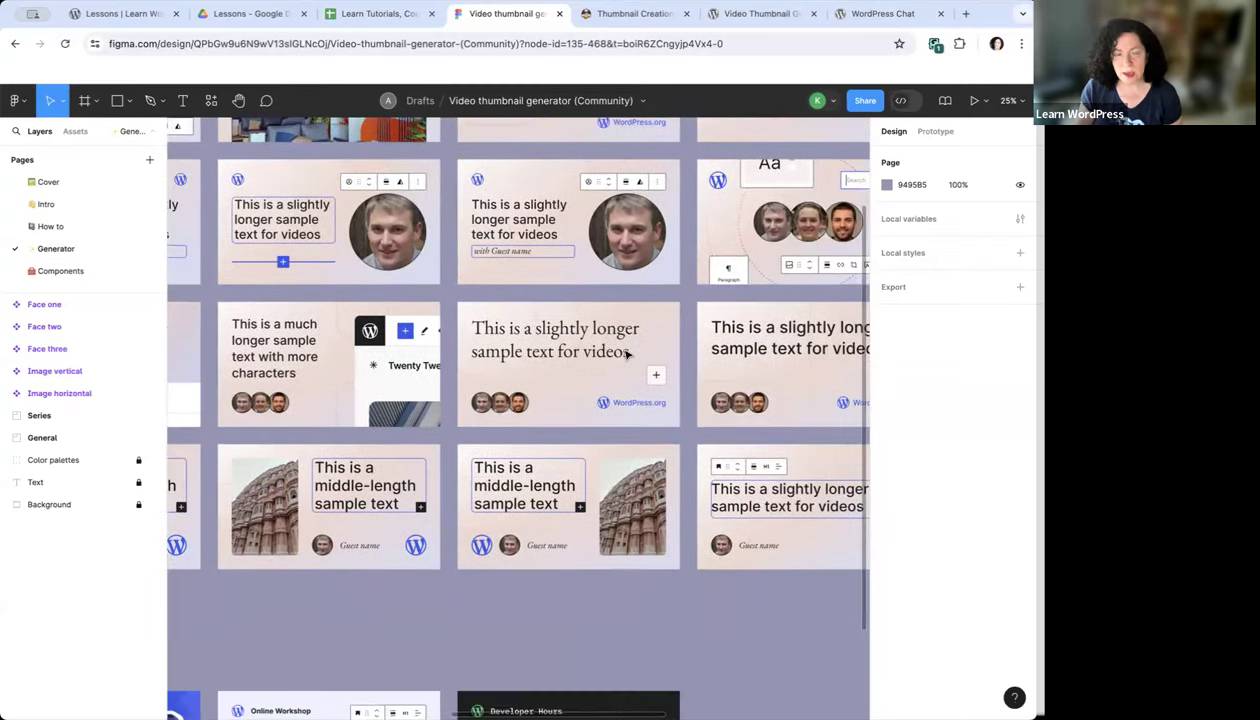
{"action": "scroll", "coordinate": [627, 355], "scroll_direction": "up", "scroll_amount": 5}
{"action": "scroll", "coordinate": [627, 355], "scroll_direction": "right", "scroll_amount": 3}
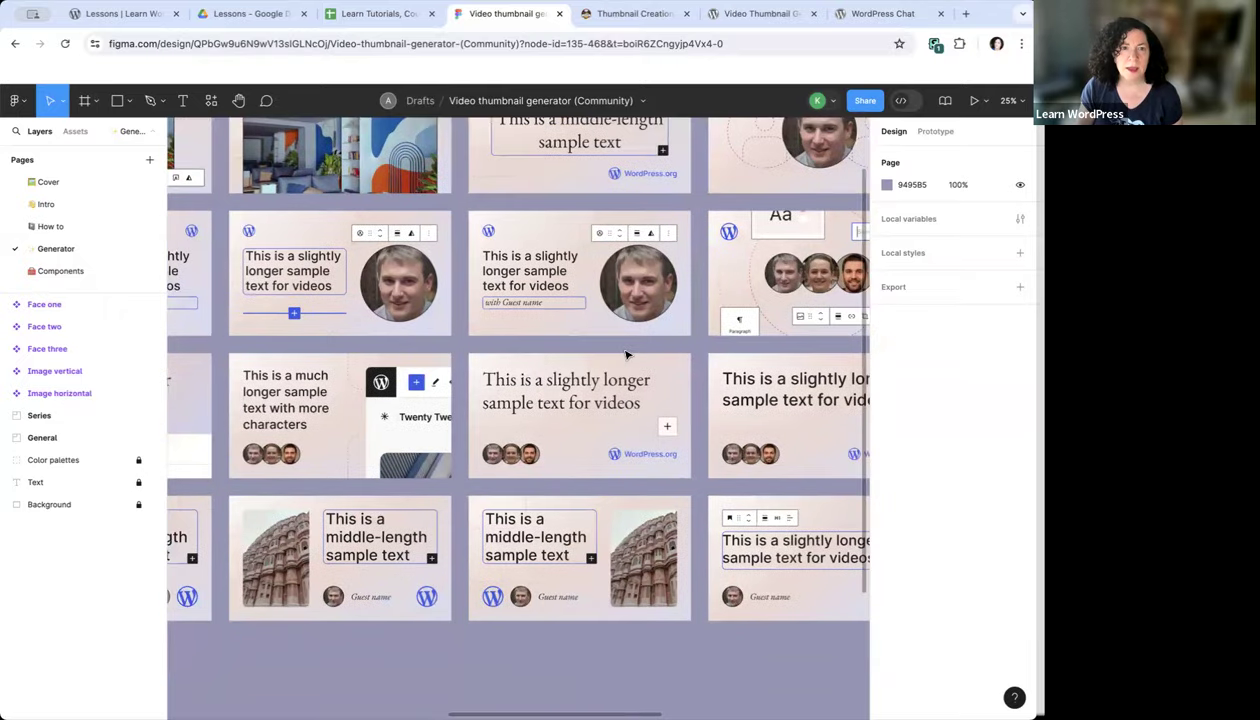
{"action": "scroll", "coordinate": [627, 355], "scroll_direction": "up", "scroll_amount": 1}
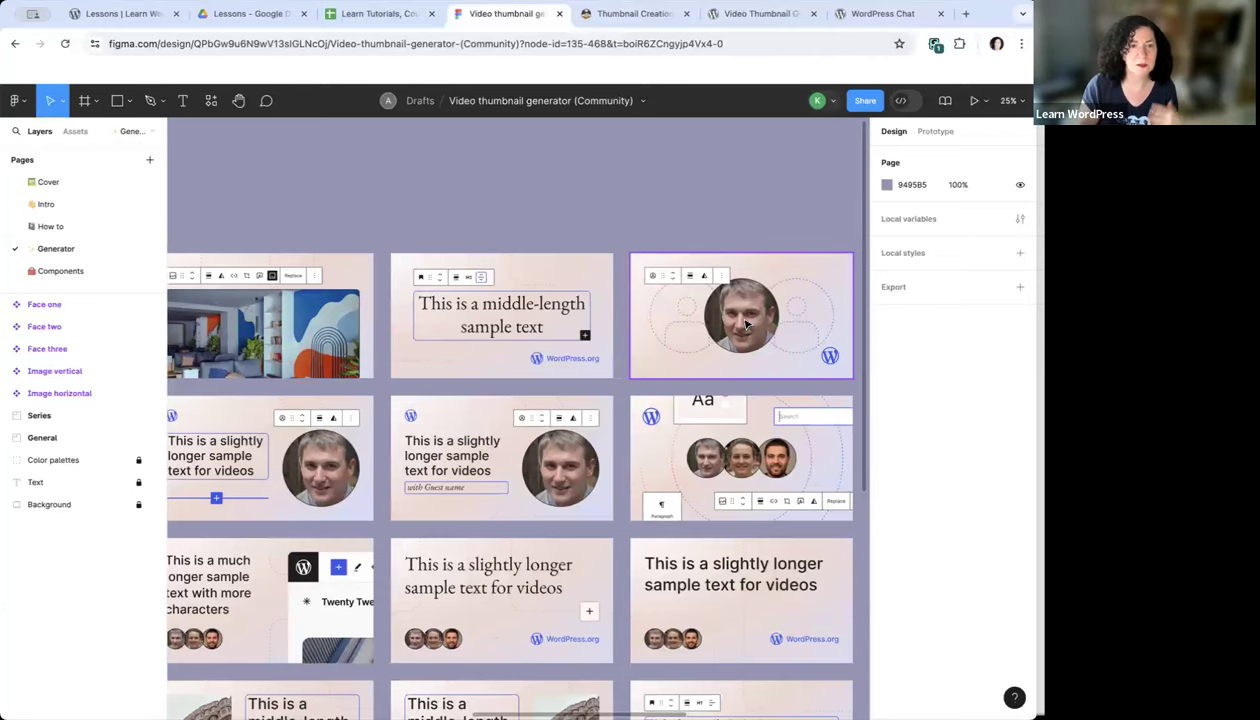
{"action": "scroll", "coordinate": [754, 330], "scroll_direction": "down", "scroll_amount": 5}
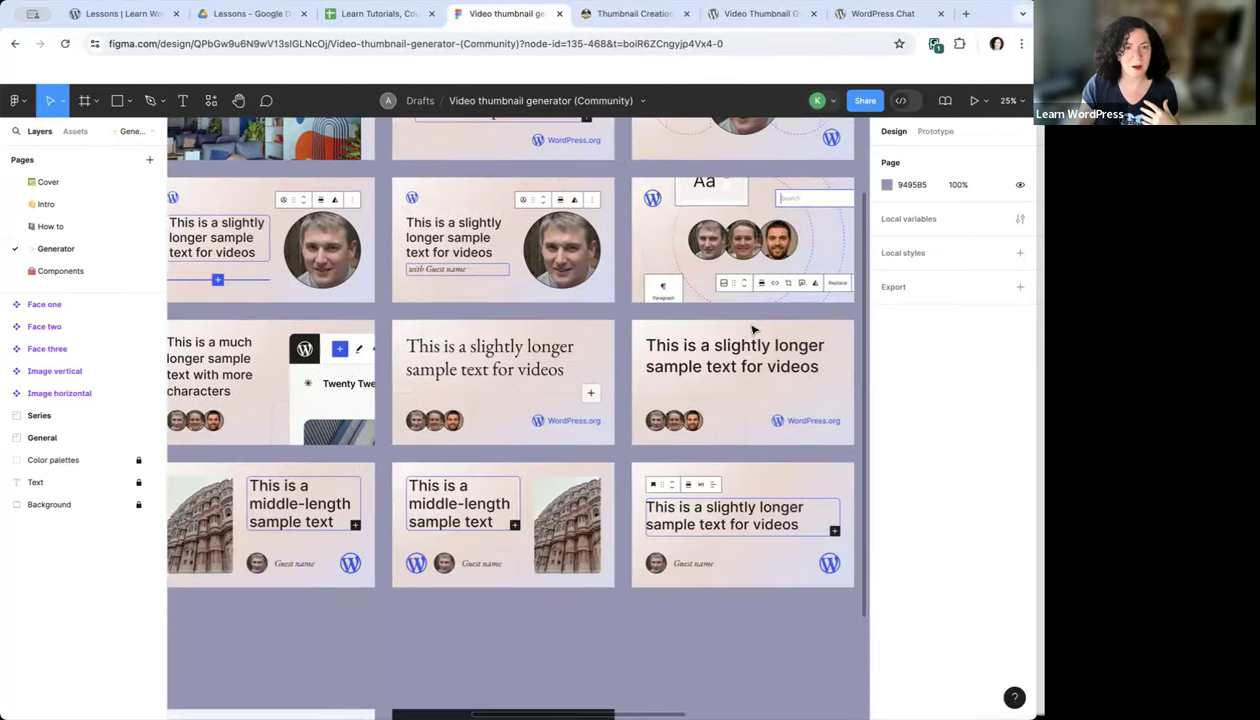
{"action": "scroll", "coordinate": [760, 260], "scroll_direction": "left", "scroll_amount": 3}
{"action": "scroll", "coordinate": [763, 252], "scroll_direction": "left", "scroll_amount": 4}
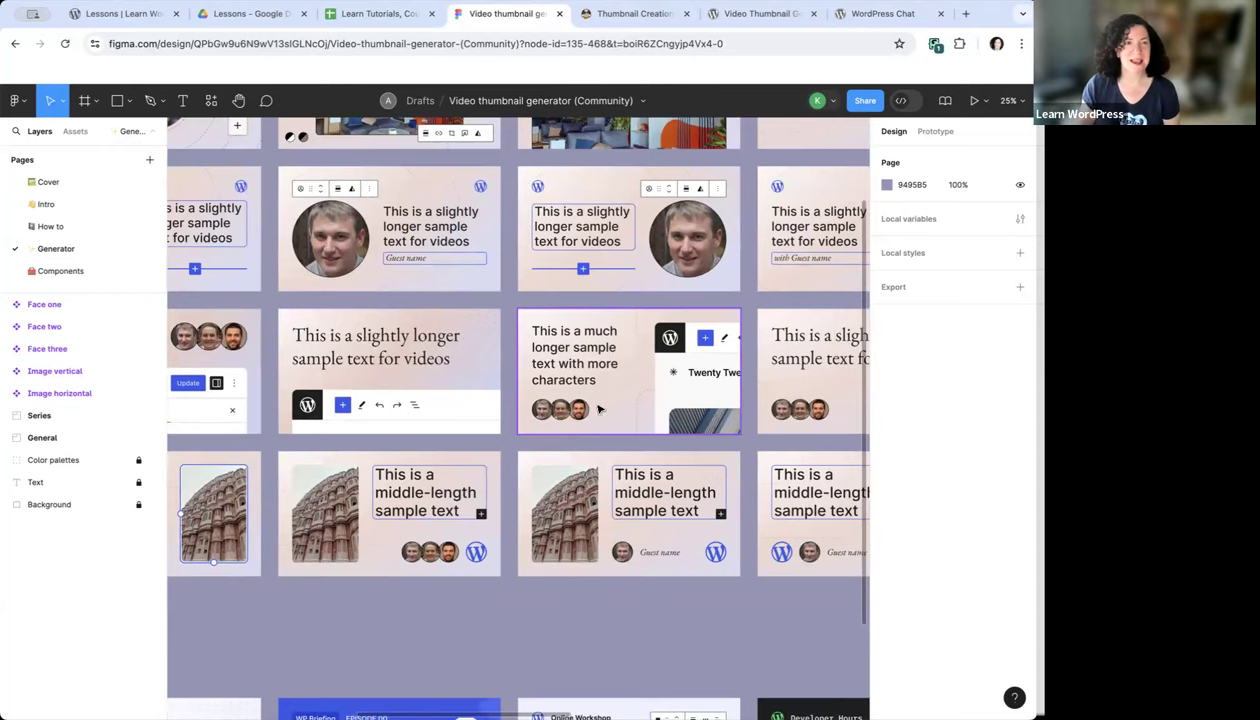
{"action": "scroll", "coordinate": [636, 340], "scroll_direction": "right", "scroll_amount": 2}
{"action": "scroll", "coordinate": [636, 340], "scroll_direction": "right", "scroll_amount": 3}
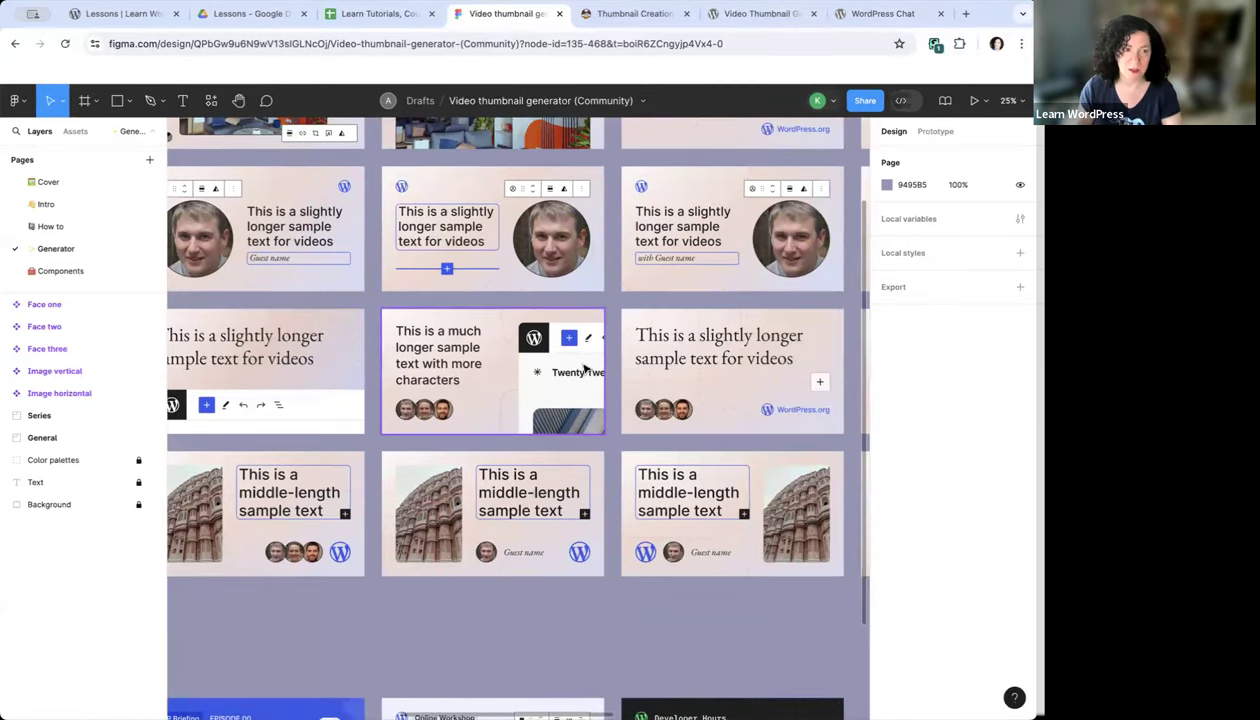
{"action": "scroll", "coordinate": [585, 369], "scroll_direction": "left", "scroll_amount": 10}
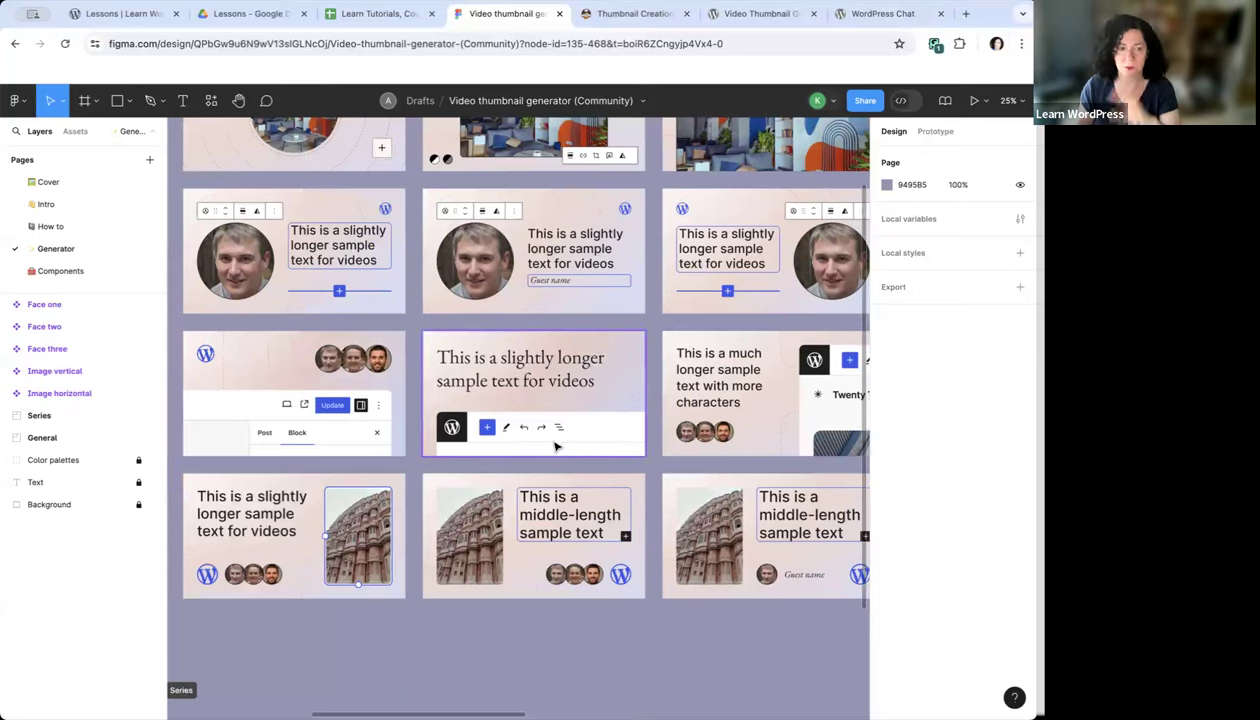
{"action": "scroll", "coordinate": [557, 446], "scroll_direction": "left", "scroll_amount": 5}
{"action": "scroll", "coordinate": [474, 427], "scroll_direction": "down", "scroll_amount": 2}
{"action": "scroll", "coordinate": [474, 427], "scroll_direction": "right", "scroll_amount": 8}
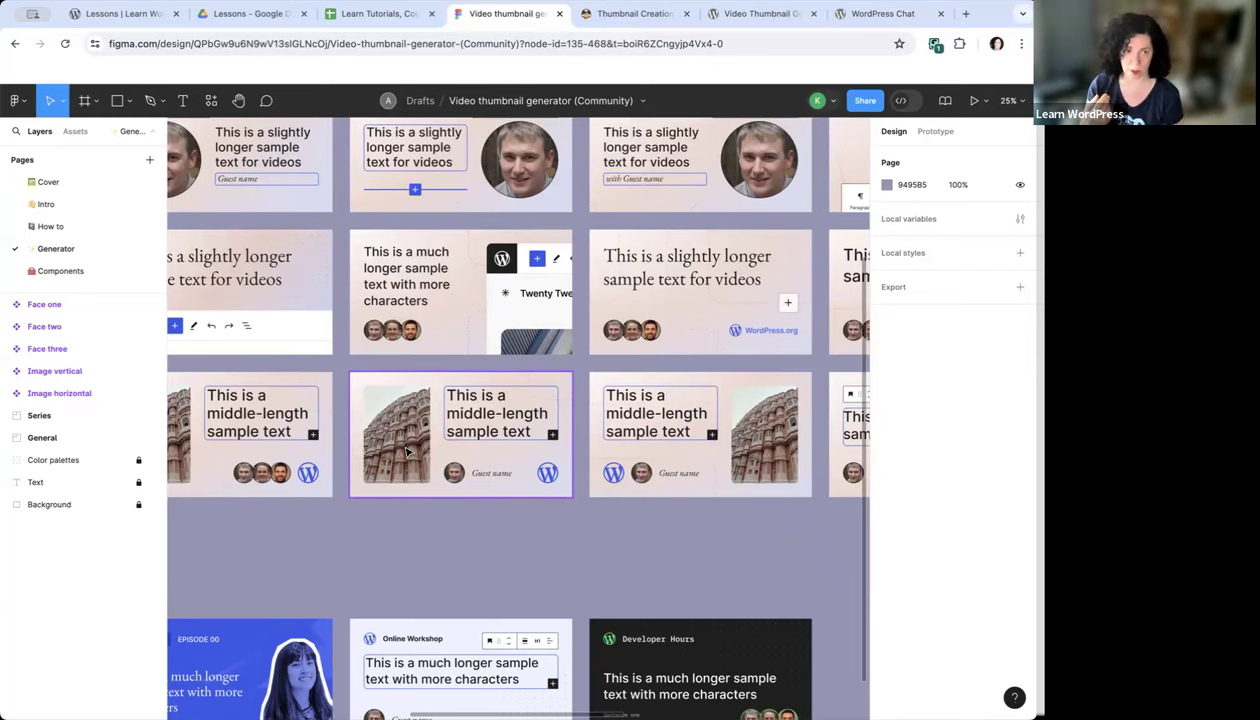
{"action": "scroll", "coordinate": [408, 452], "scroll_direction": "right", "scroll_amount": 2}
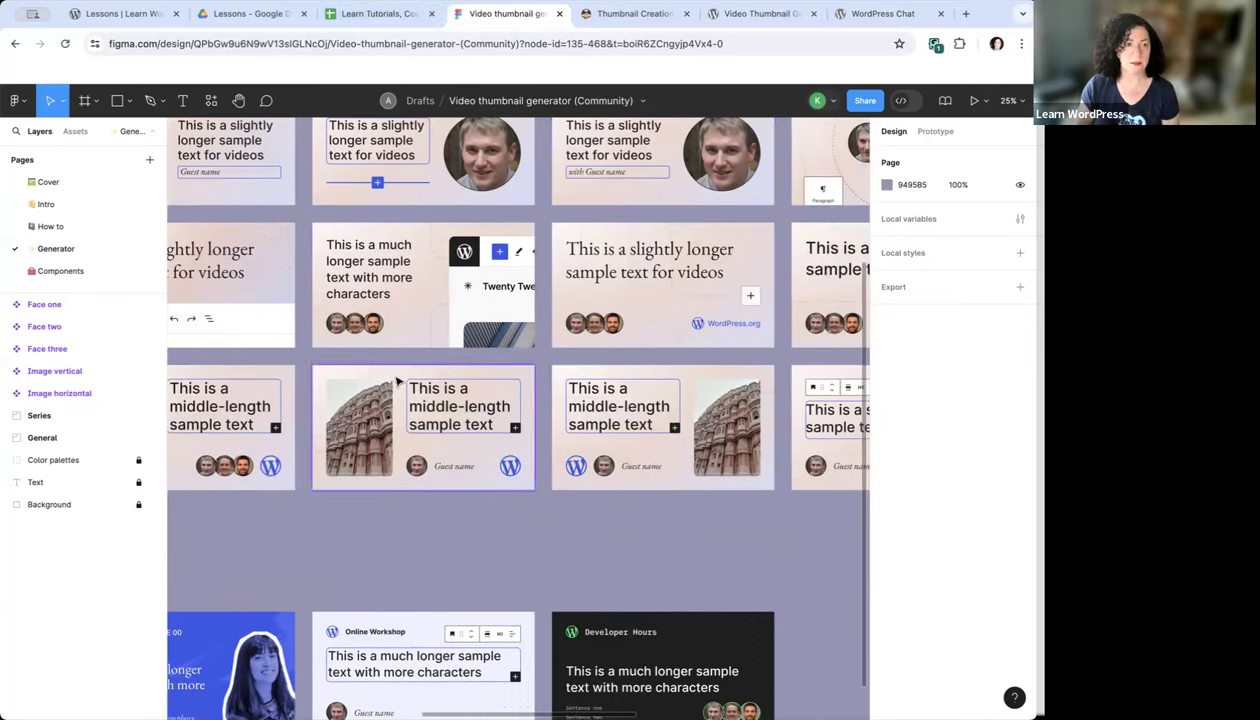
{"action": "scroll", "coordinate": [455, 406], "scroll_direction": "left", "scroll_amount": 6}
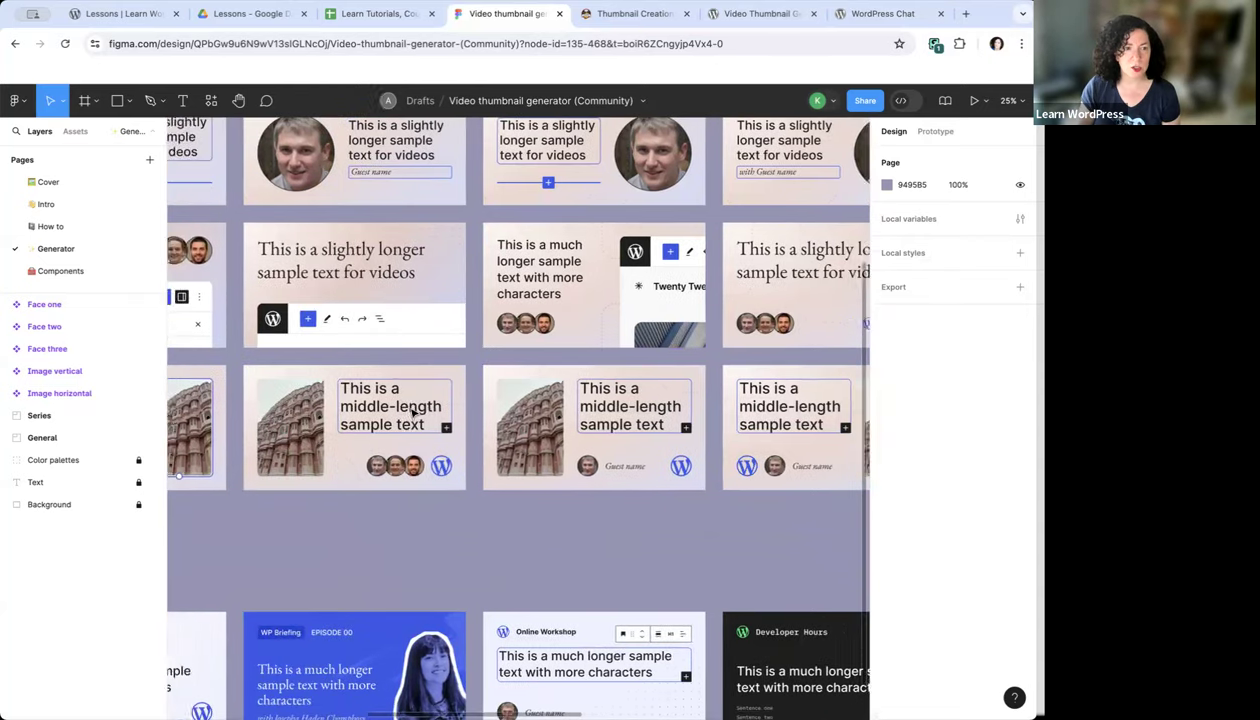
{"action": "scroll", "coordinate": [419, 413], "scroll_direction": "left", "scroll_amount": 3}
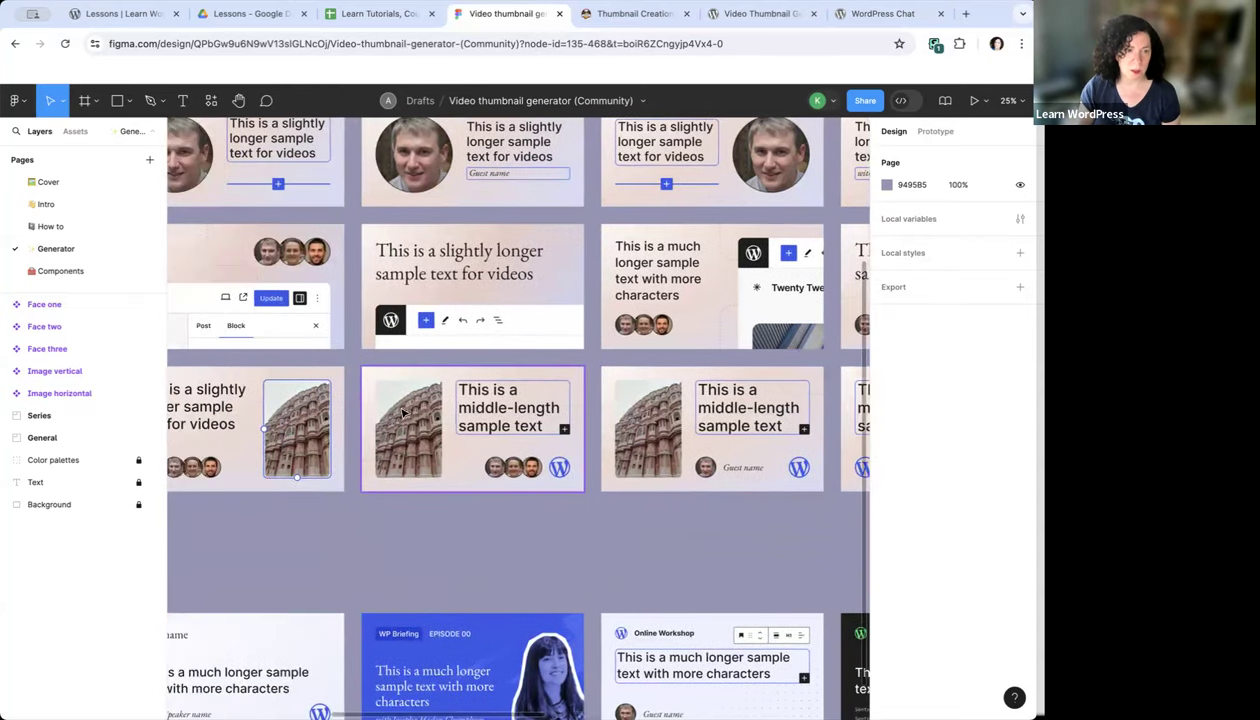
{"action": "scroll", "coordinate": [427, 418], "scroll_direction": "up", "scroll_amount": 5}
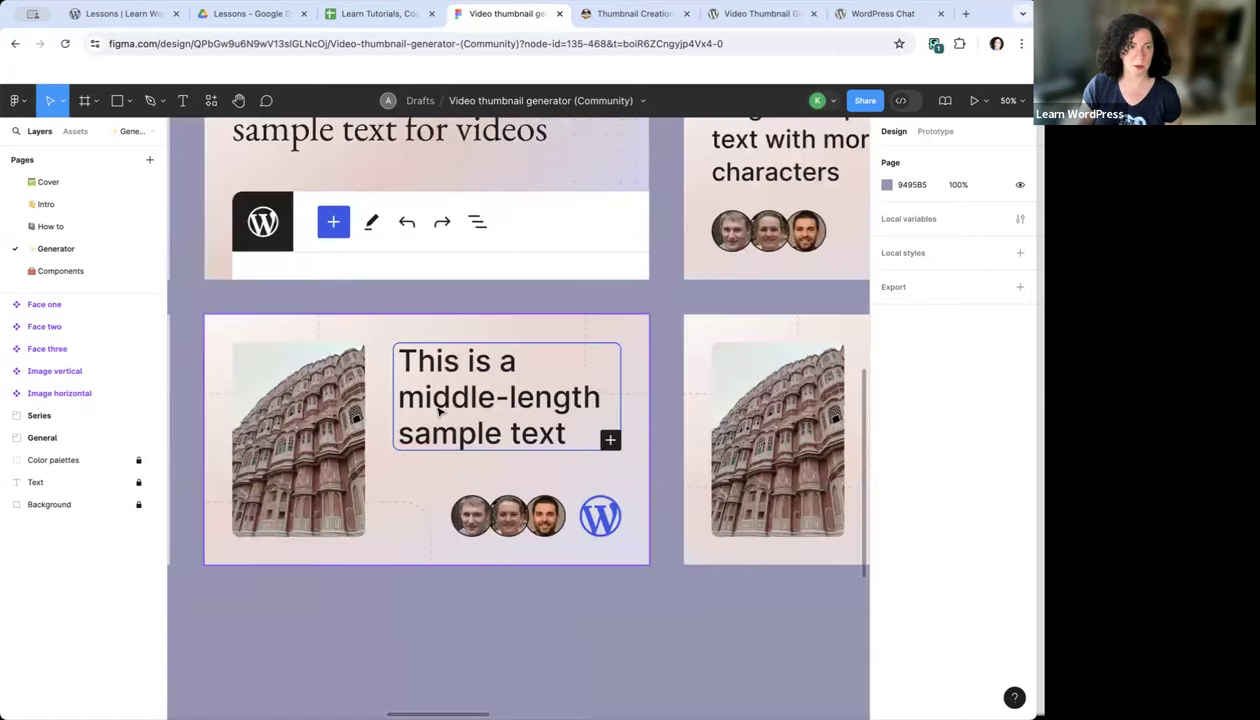
Select the building-photo thumbnail frame, expand 'Text block + Guests + Image', and select its Text block layer
{"action": "scroll", "coordinate": [433, 400], "scroll_direction": "down", "scroll_amount": 2}
{"action": "scroll", "coordinate": [433, 400], "scroll_direction": "left", "scroll_amount": 2}
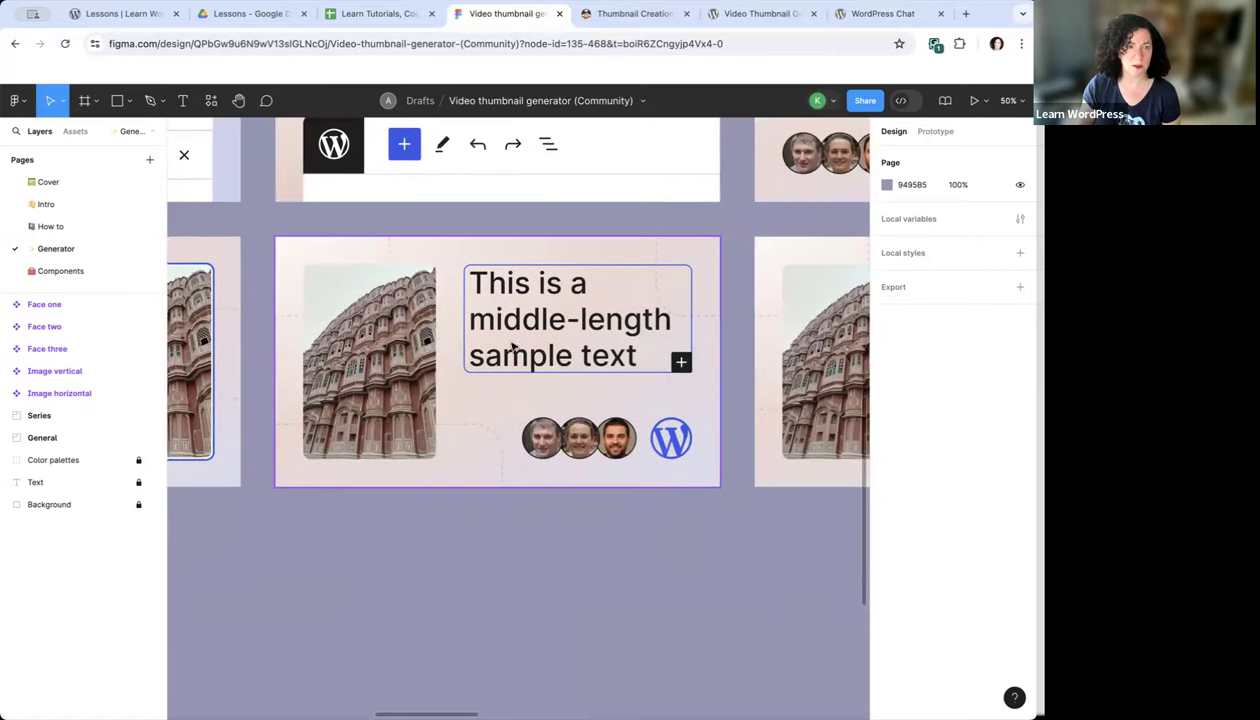
{"action": "left_click", "coordinate": [513, 313]}
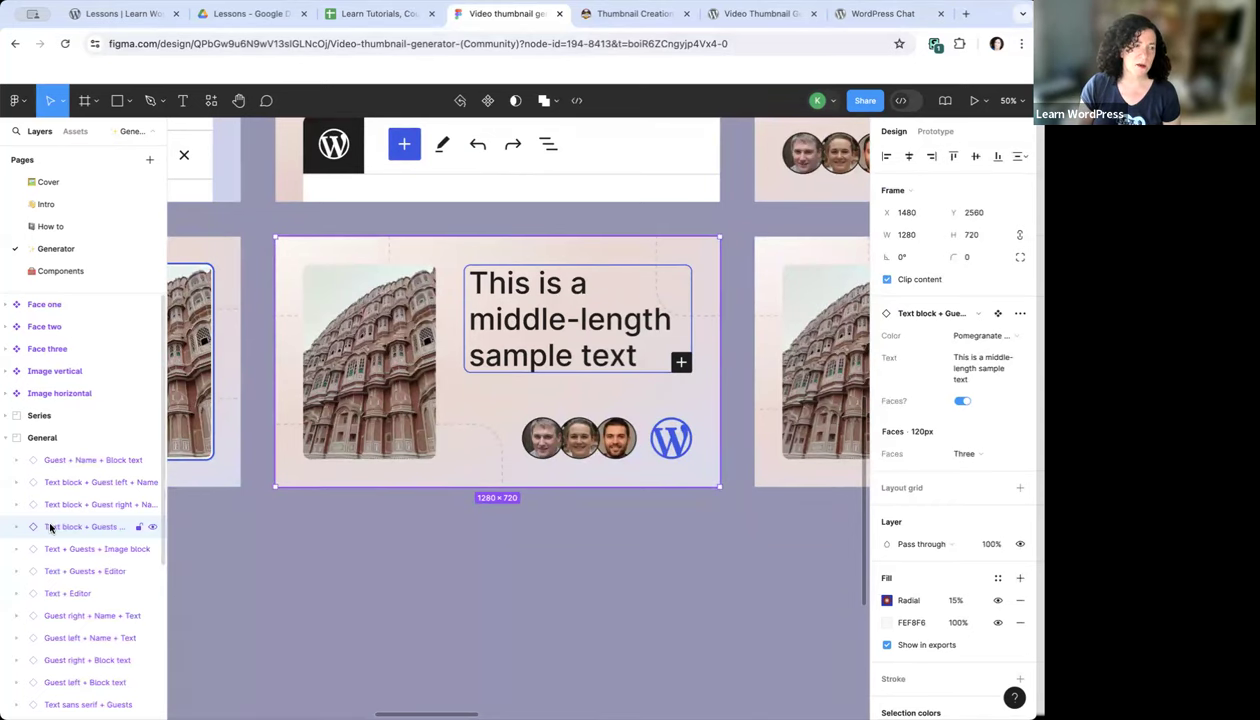
{"action": "scroll", "coordinate": [50, 527], "scroll_direction": "down", "scroll_amount": 3}
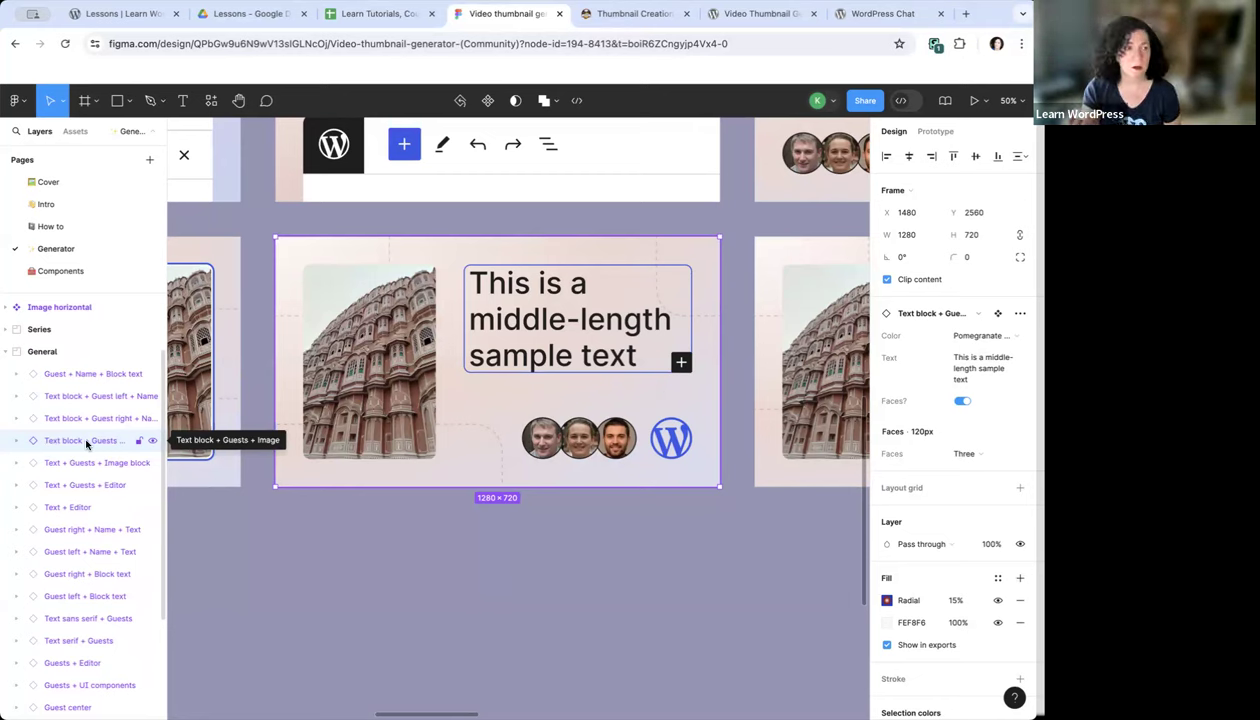
{"action": "left_click", "coordinate": [16, 441]}
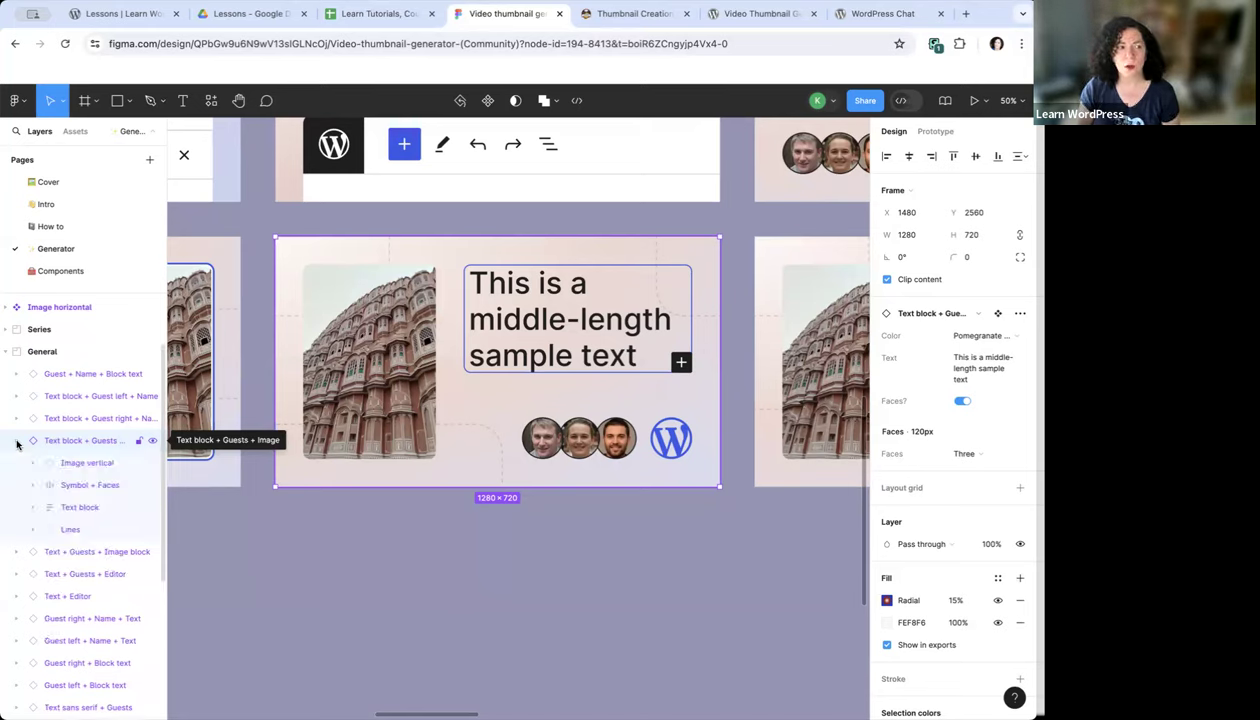
{"action": "left_click", "coordinate": [78, 508]}
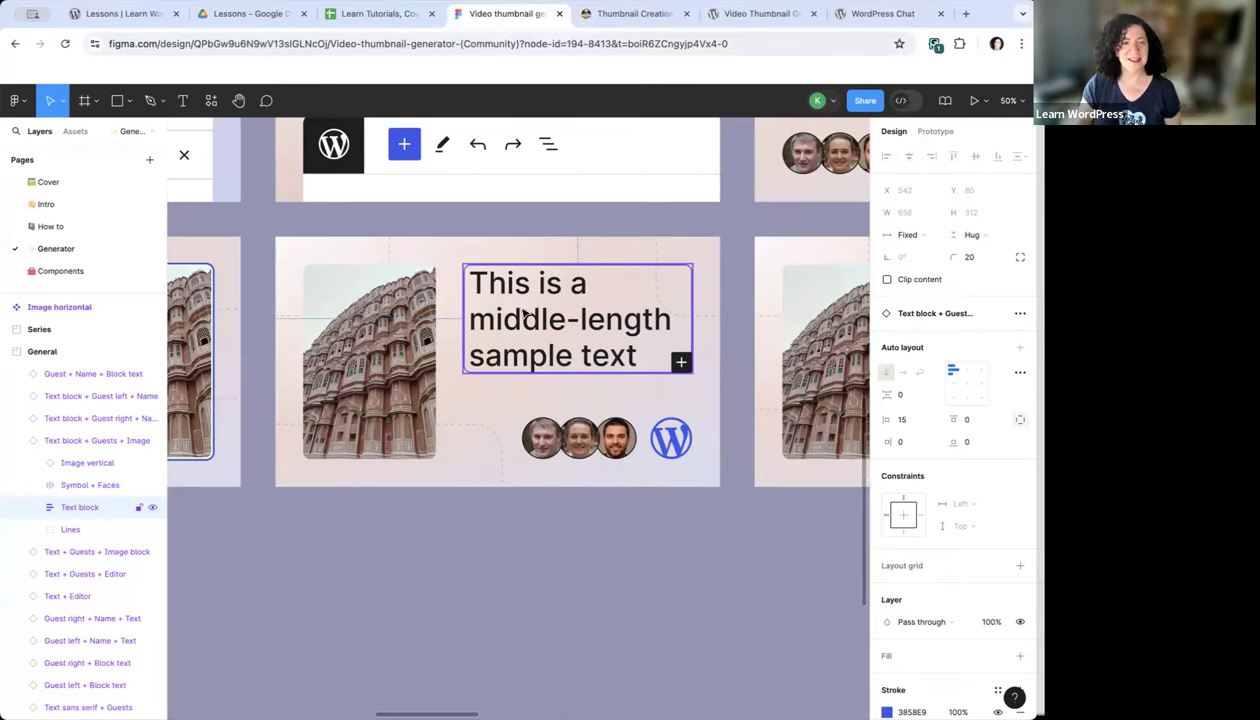
Replace the middle-length sample text with the pasted title 'Preparing your block plugin for distribution'
{"action": "scroll", "coordinate": [956, 422], "scroll_direction": "down", "scroll_amount": 5}
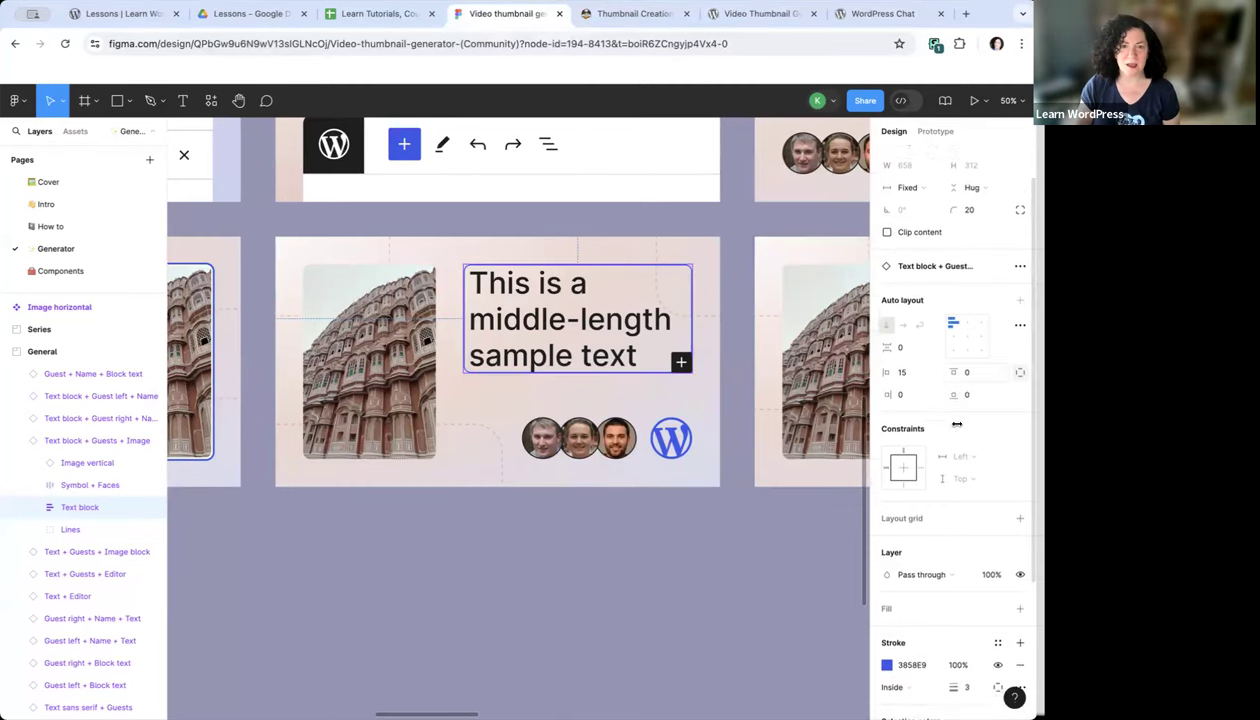
{"action": "double_click", "coordinate": [575, 316]}
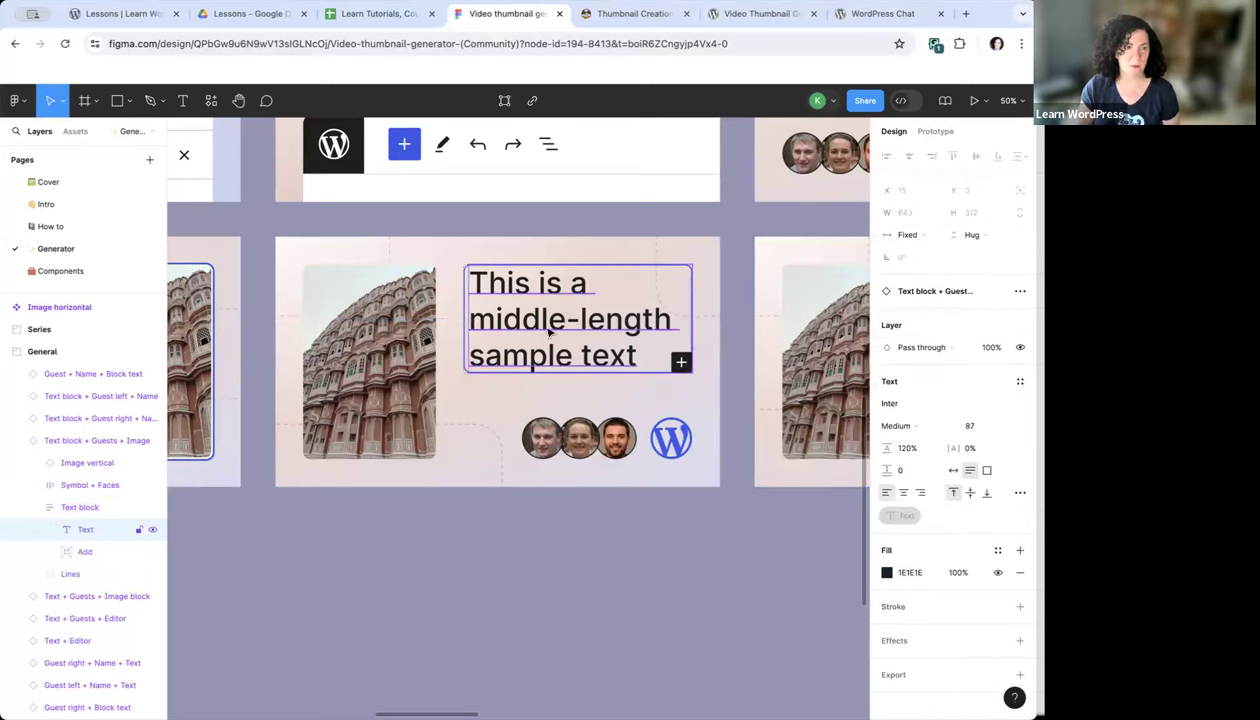
{"action": "double_click", "coordinate": [511, 299]}
{"action": "left_click_drag", "start_coordinate": [470, 284], "coordinate": [645, 358]}
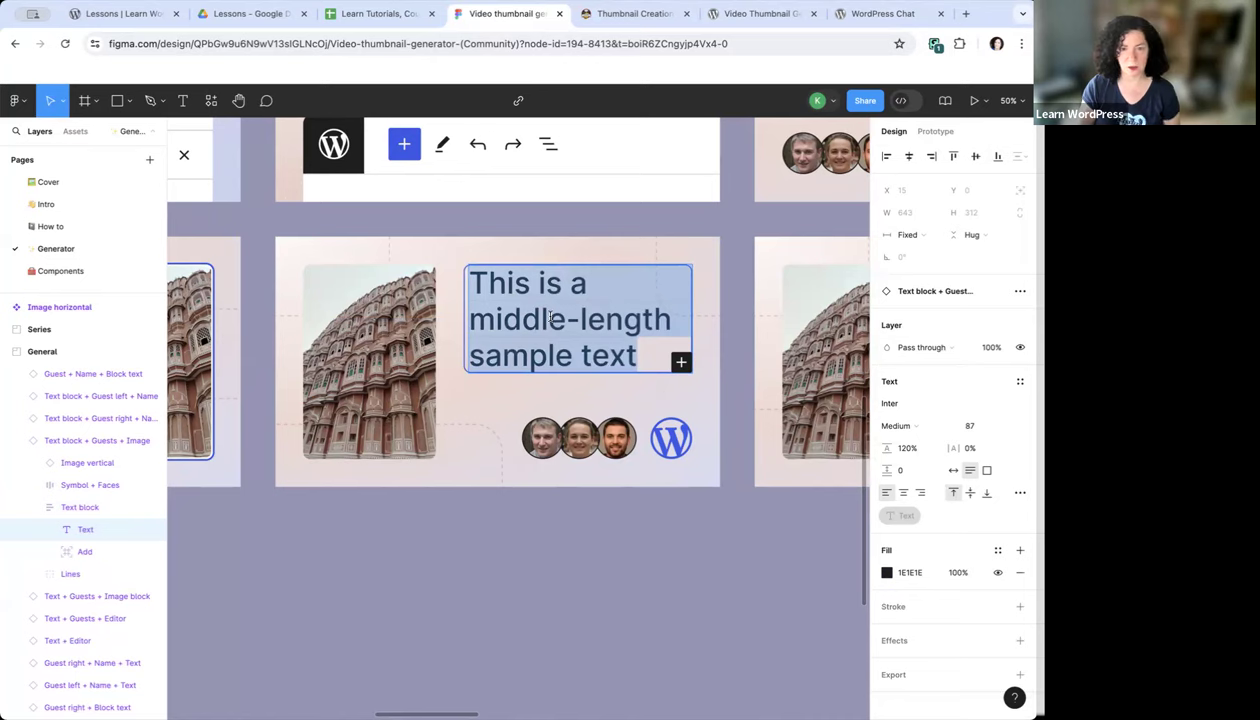
{"action": "type", "text": "Preparing your block plugin for distribution"}
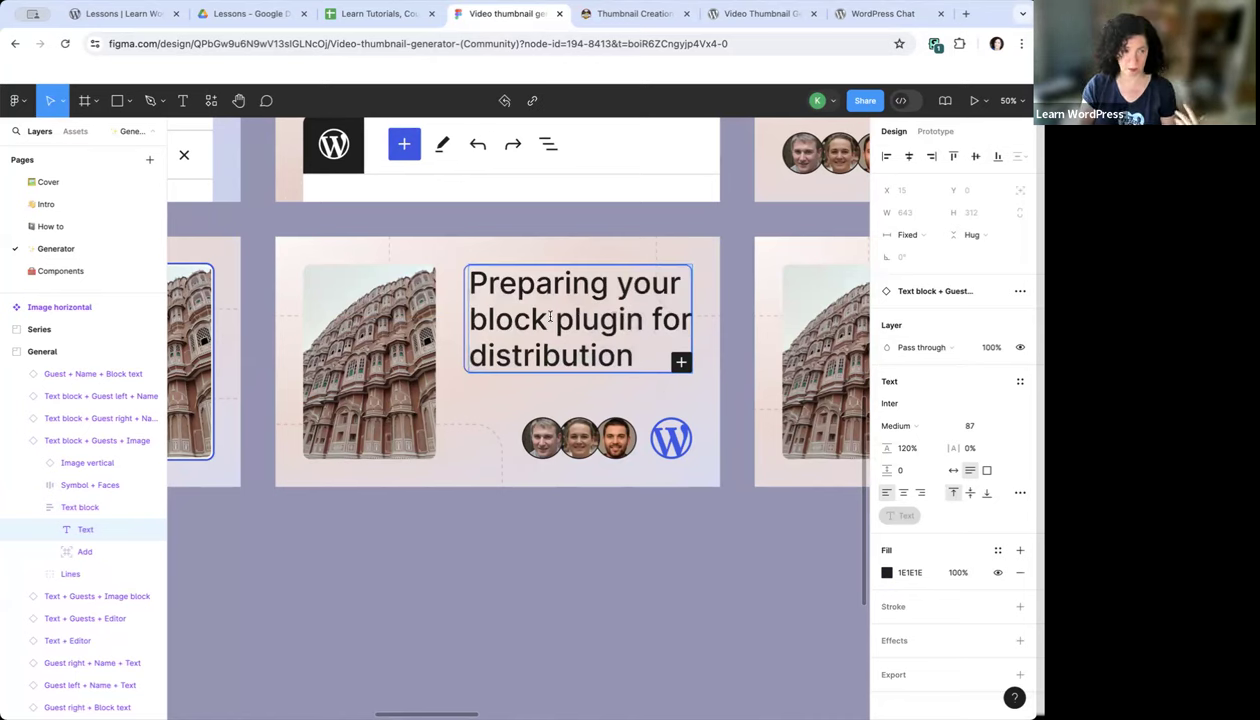
{"action": "left_click", "coordinate": [375, 14]}
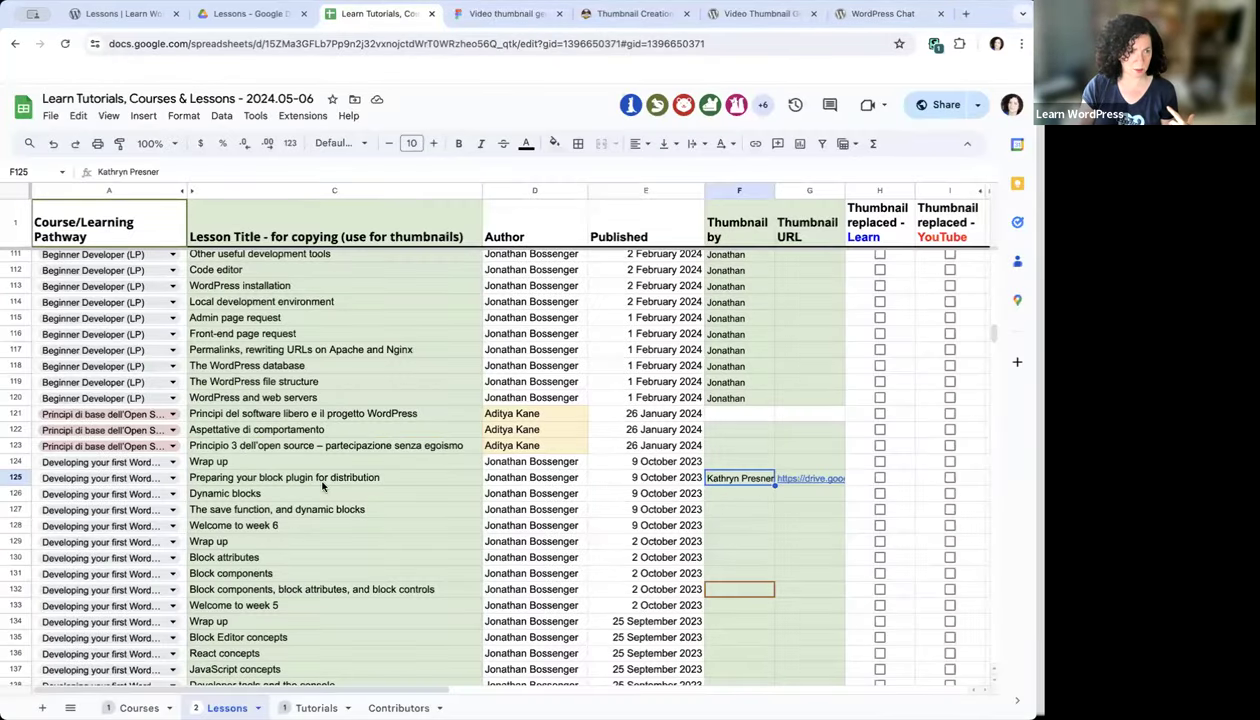
Look over the lesson's row in the tracking spreadsheet, then come back to the Figma thumbnail
{"action": "left_click", "coordinate": [505, 14]}
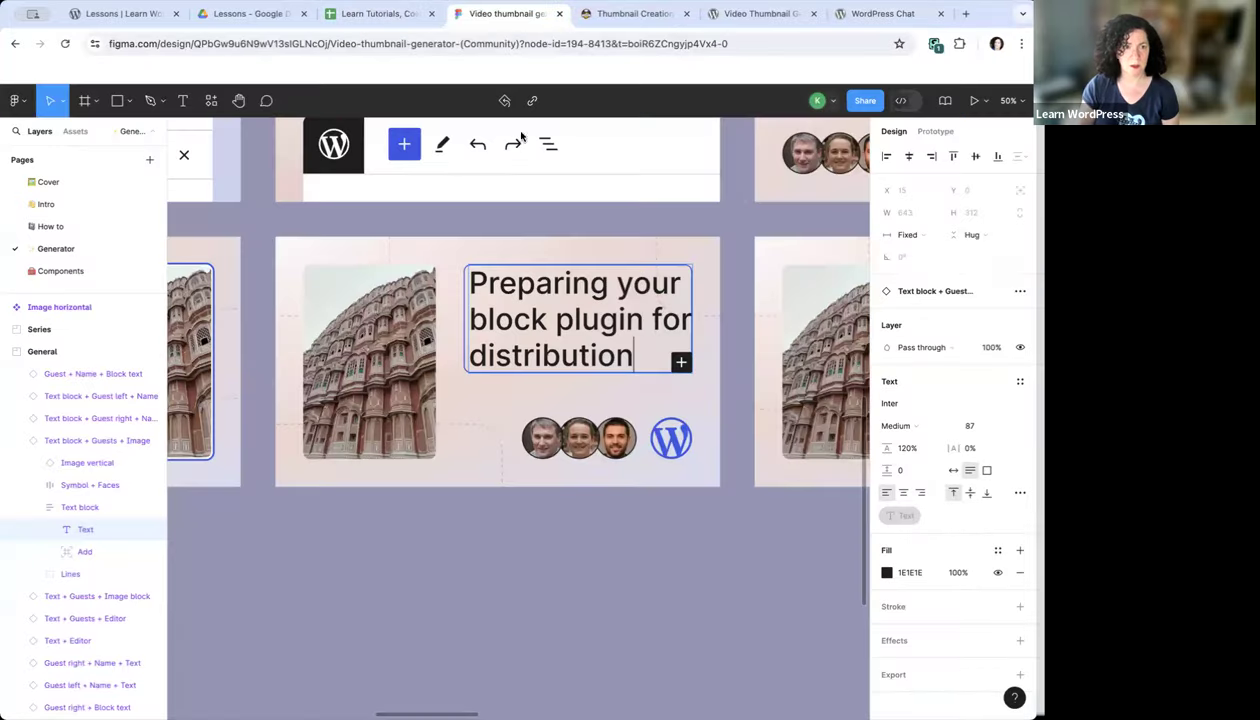
{"action": "left_click", "coordinate": [360, 14]}
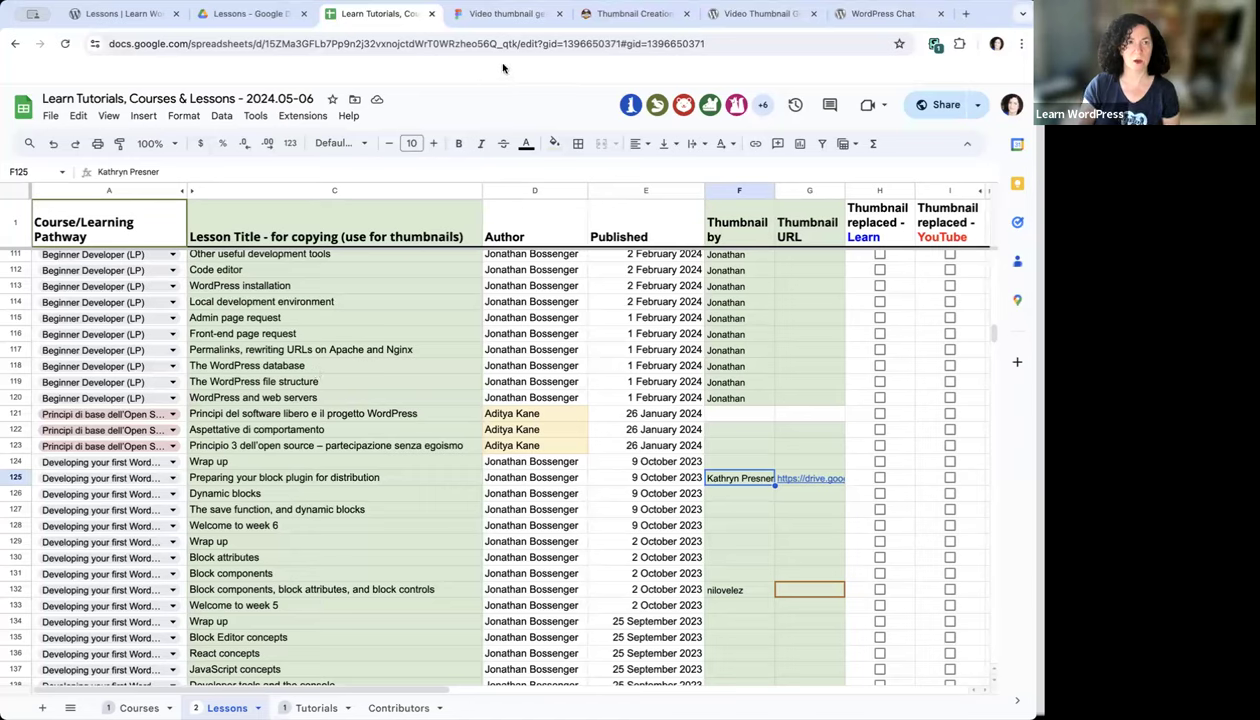
{"action": "left_click", "coordinate": [503, 14]}
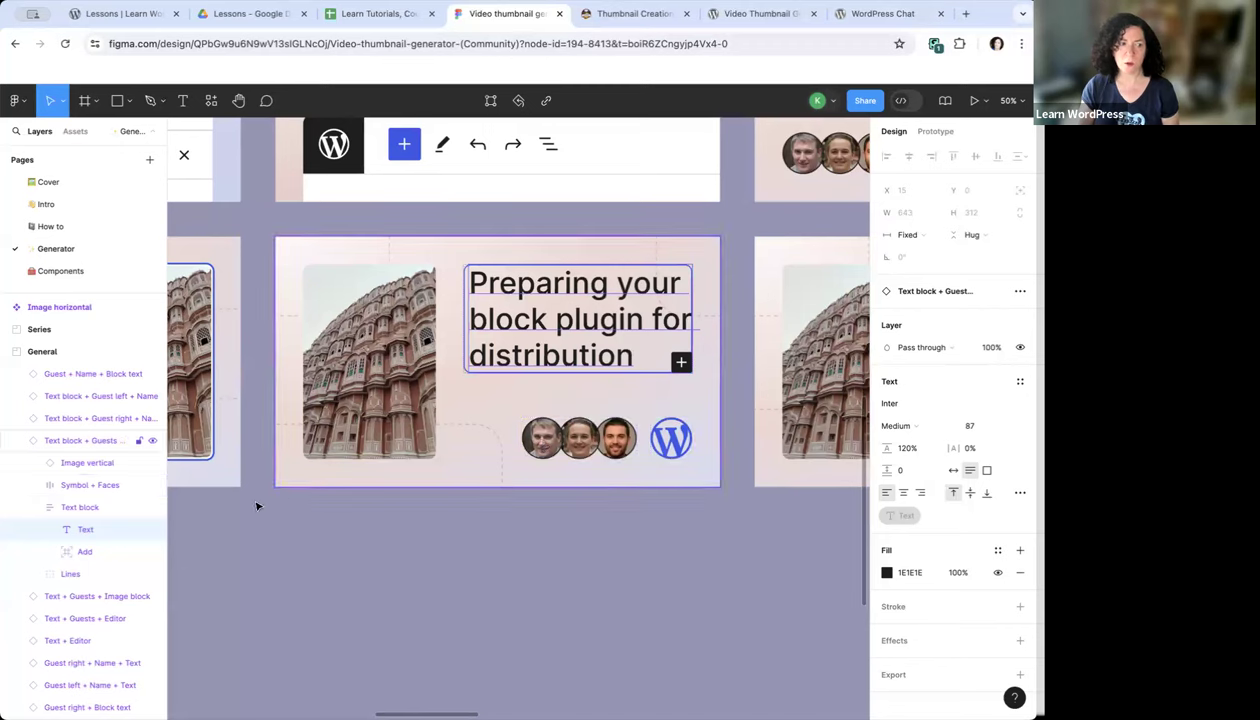
Expand the Add and Lines layers and hide the three guest faces, leaving the WordPress logo
{"action": "left_click", "coordinate": [49, 552]}
{"action": "left_click", "coordinate": [31, 598]}
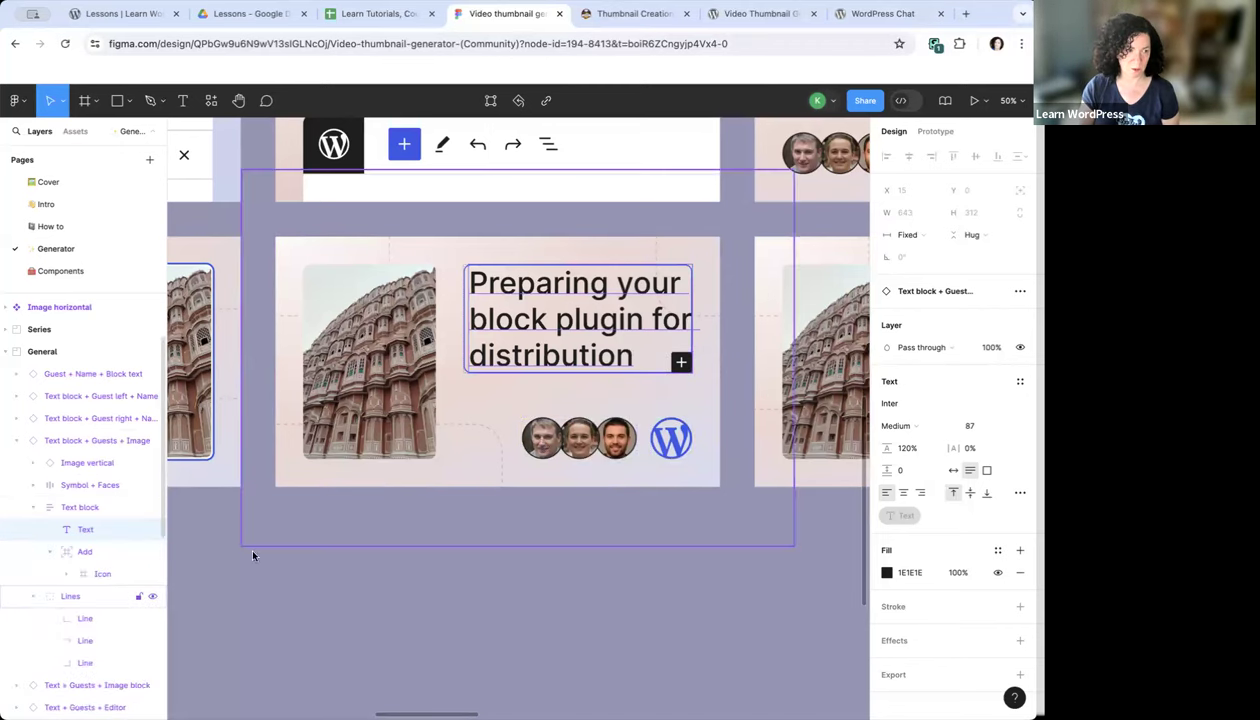
{"action": "double_click", "coordinate": [543, 442]}
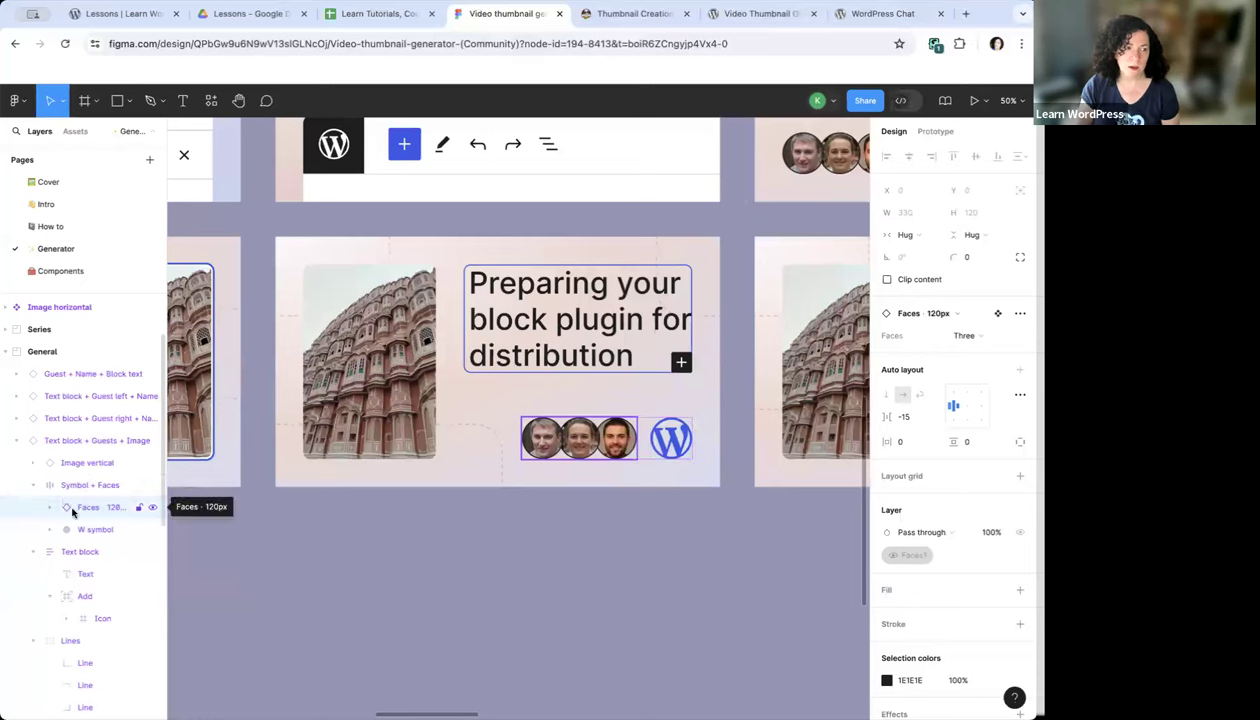
{"action": "left_click", "coordinate": [152, 509]}
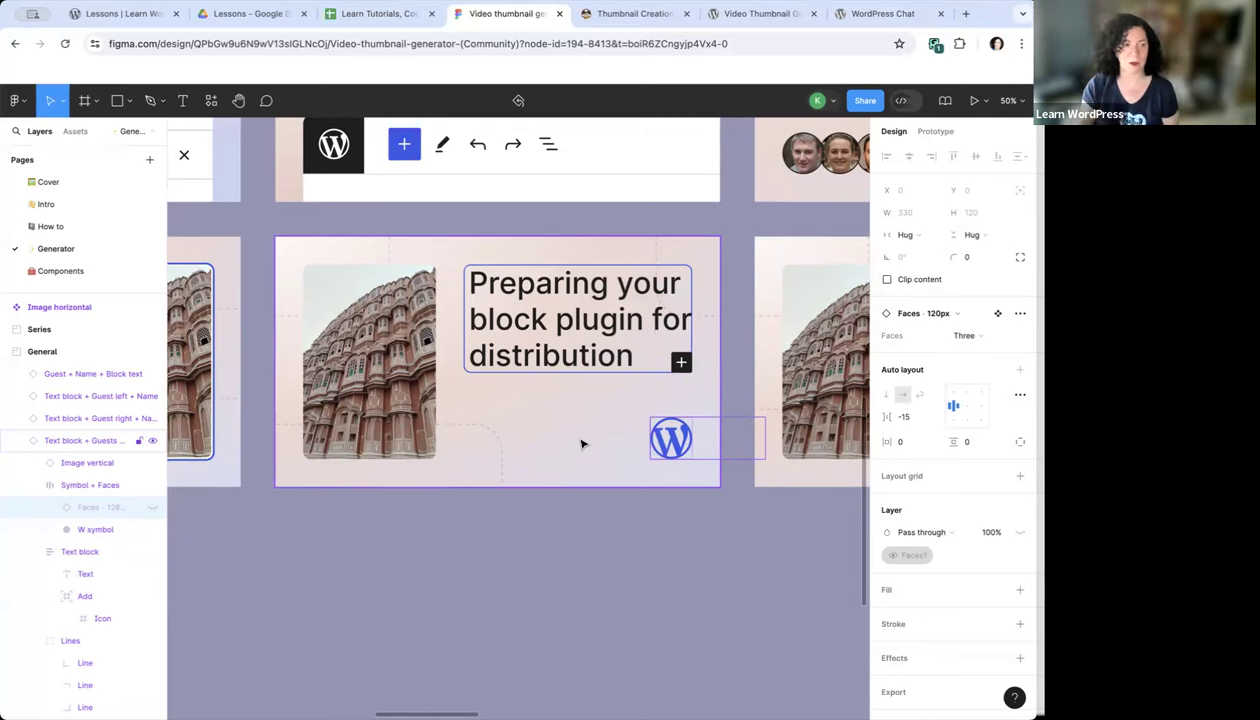
{"action": "left_click", "coordinate": [151, 509]}
{"action": "left_click", "coordinate": [152, 509]}
{"action": "left_click", "coordinate": [152, 509]}
{"action": "left_click", "coordinate": [152, 509]}
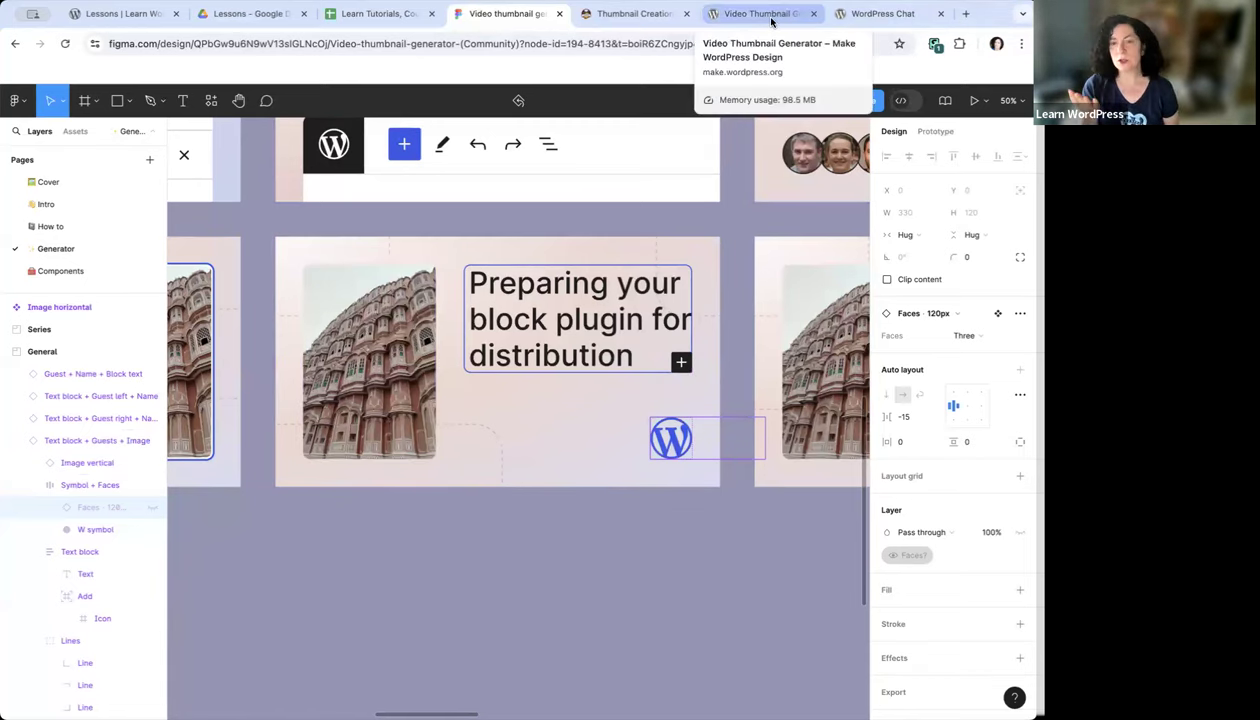
{"action": "scroll", "coordinate": [656, 247], "scroll_direction": "up", "scroll_amount": 5}
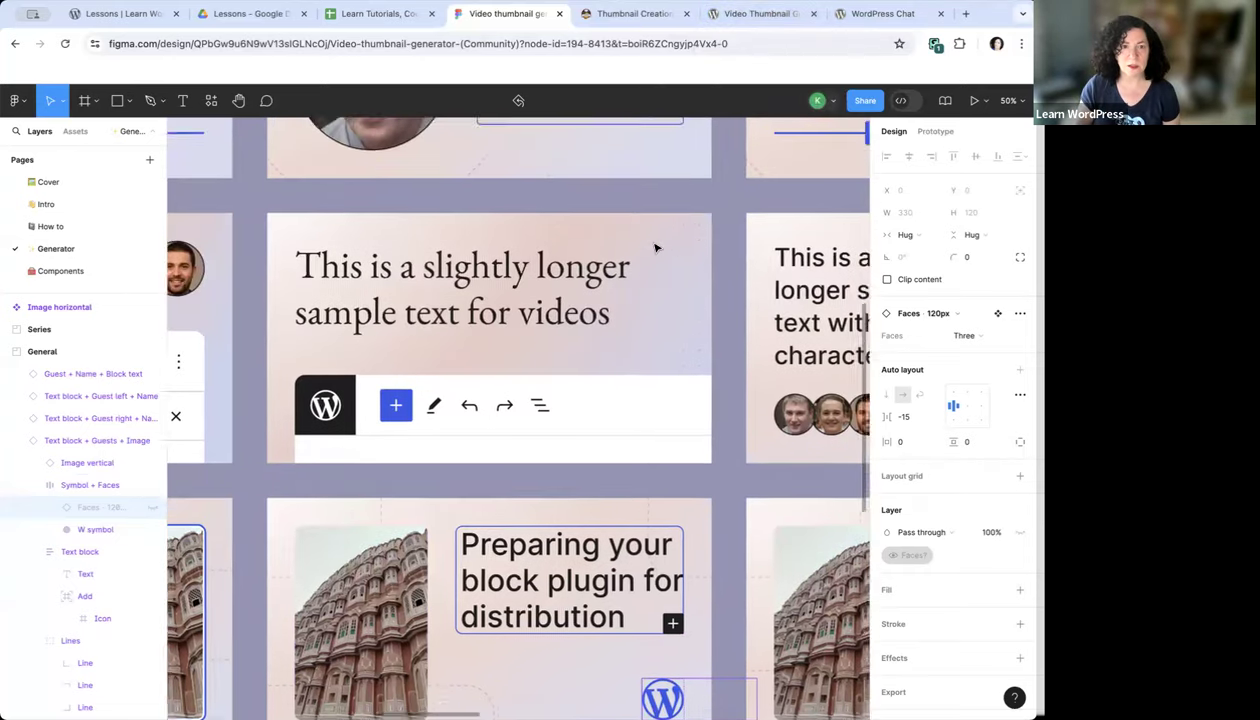
{"action": "scroll", "coordinate": [656, 247], "scroll_direction": "right", "scroll_amount": 3}
{"action": "scroll", "coordinate": [656, 247], "scroll_direction": "right", "scroll_amount": 3}
{"action": "scroll", "coordinate": [656, 247], "scroll_direction": "up", "scroll_amount": 3}
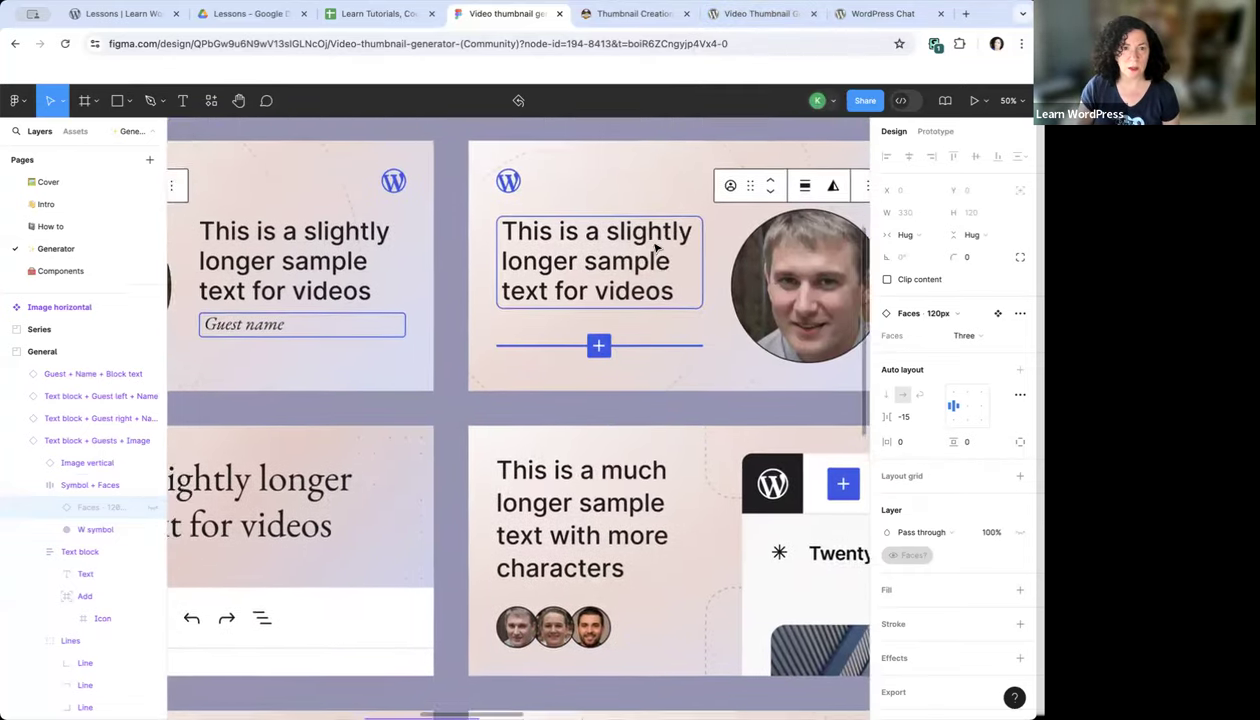
{"action": "scroll", "coordinate": [656, 247], "scroll_direction": "down", "scroll_amount": 5}
{"action": "scroll", "coordinate": [656, 247], "scroll_direction": "right", "scroll_amount": 5}
{"action": "scroll", "coordinate": [656, 247], "scroll_direction": "up", "scroll_amount": 1}
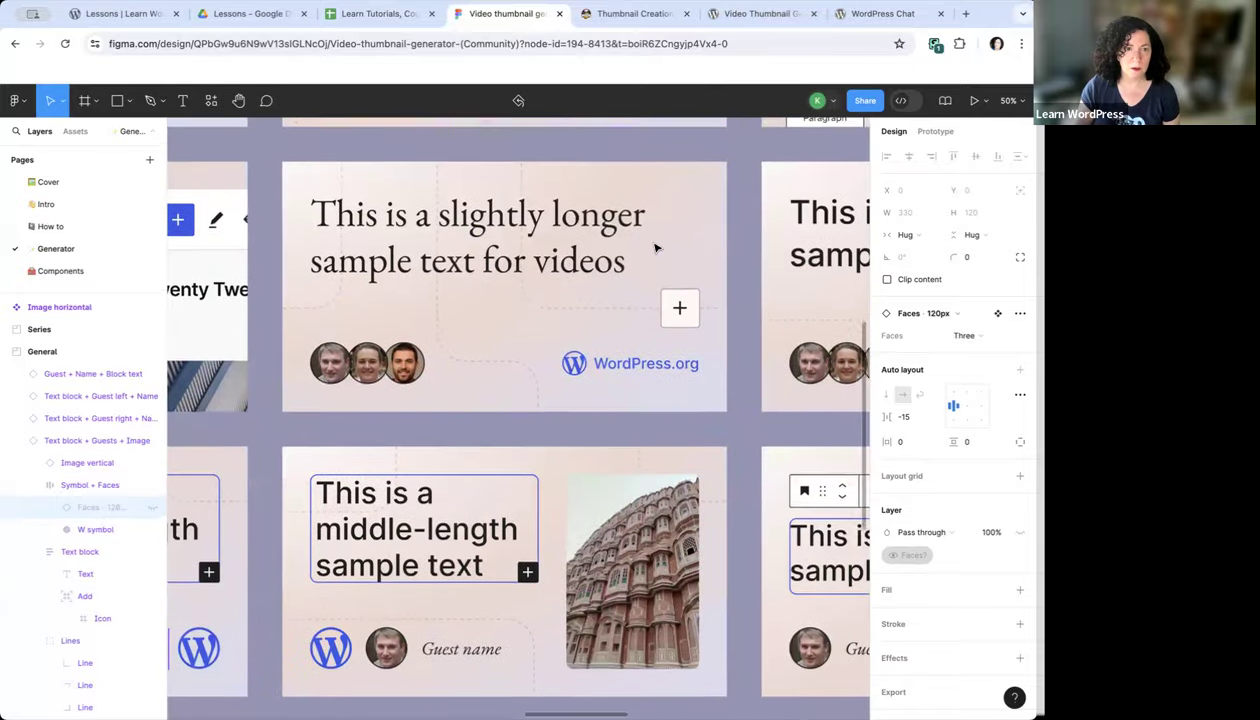
{"action": "scroll", "coordinate": [534, 240], "scroll_direction": "right", "scroll_amount": 5}
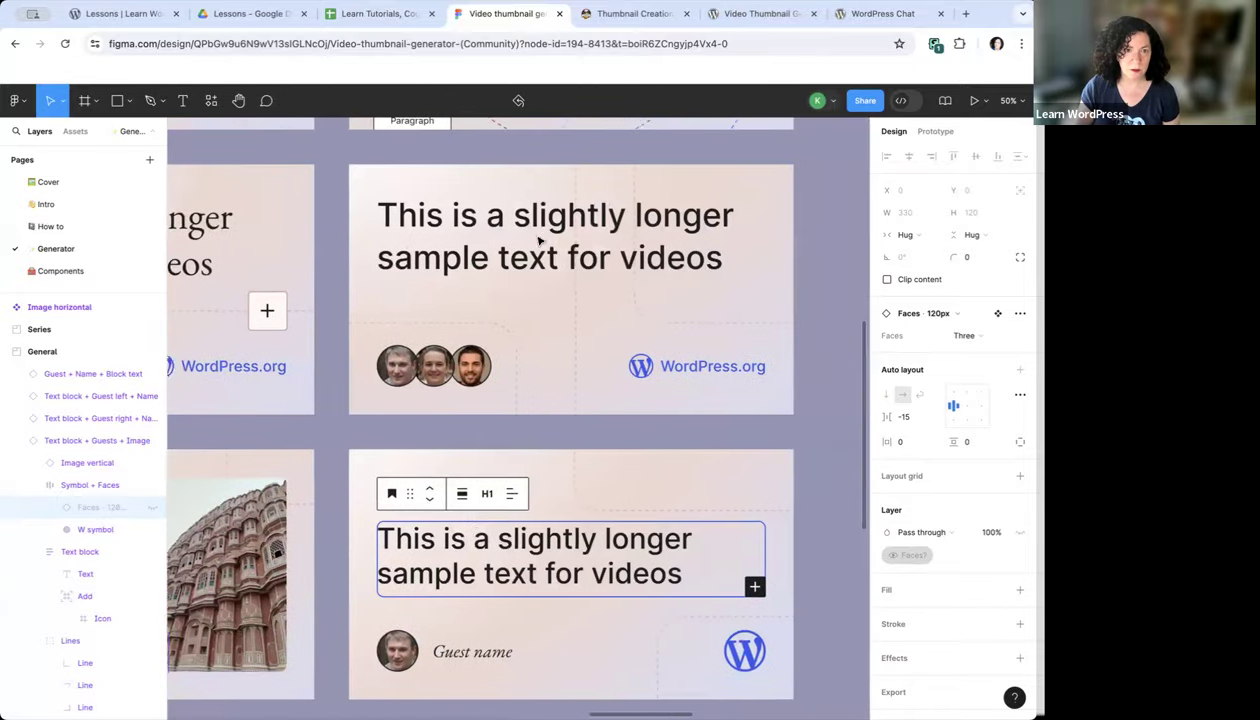
{"action": "scroll", "coordinate": [507, 543], "scroll_direction": "left", "scroll_amount": 10}
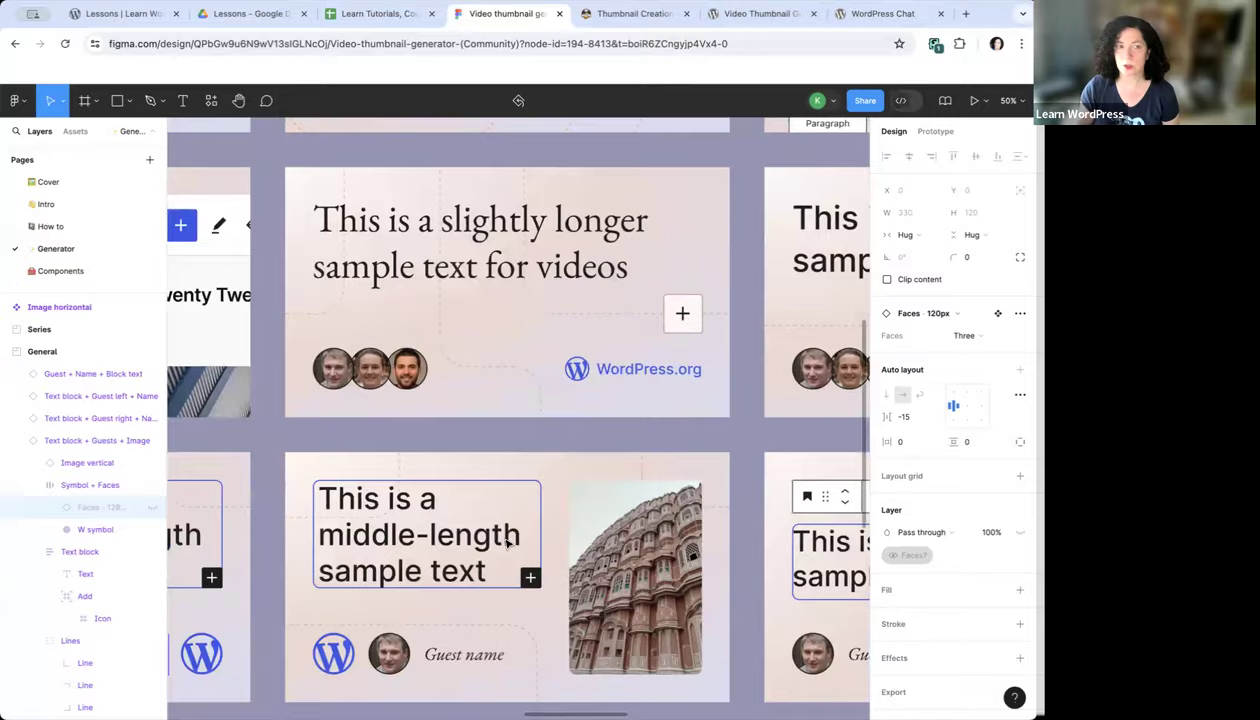
{"action": "scroll", "coordinate": [507, 543], "scroll_direction": "left", "scroll_amount": 4}
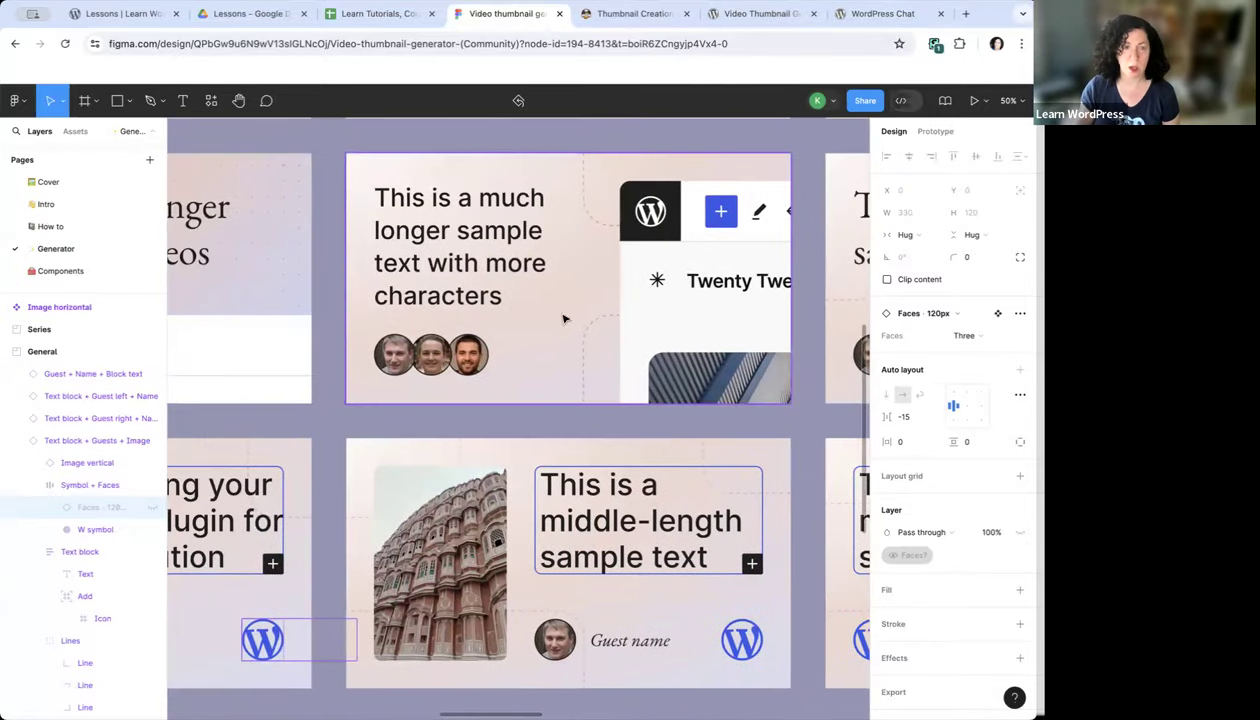
{"action": "scroll", "coordinate": [690, 283], "scroll_direction": "left", "scroll_amount": 2}
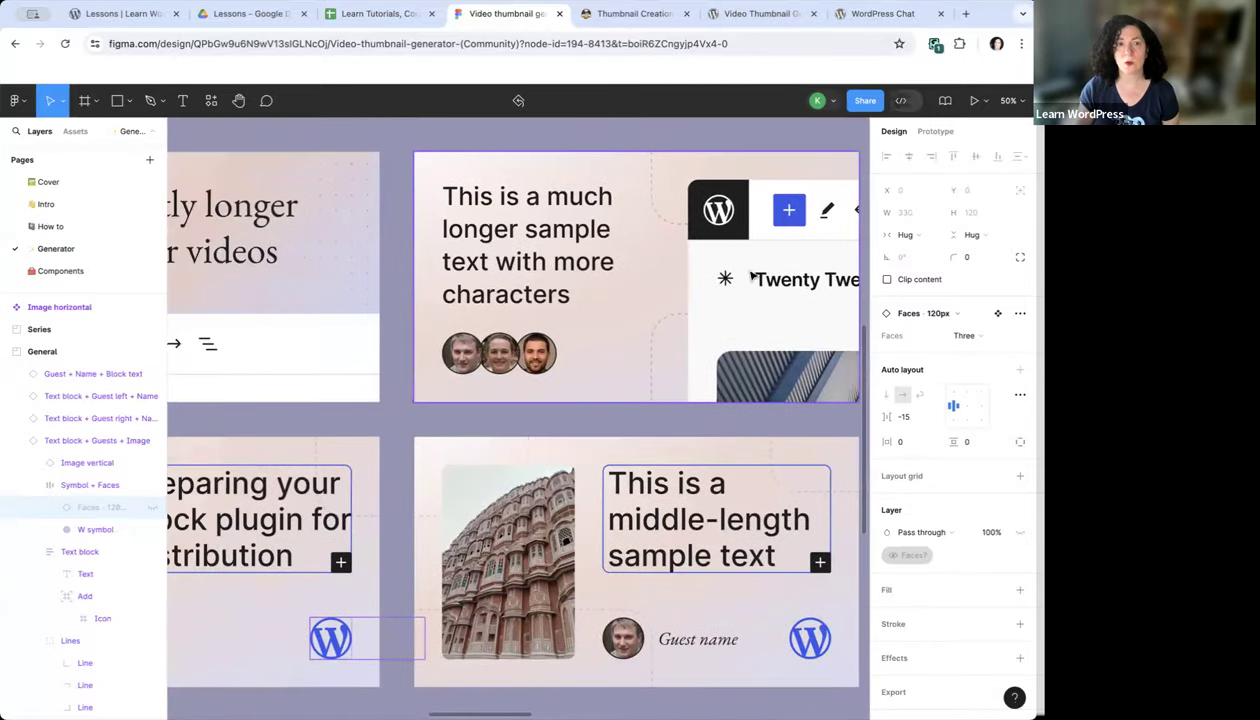
{"action": "scroll", "coordinate": [224, 372], "scroll_direction": "left", "scroll_amount": 7}
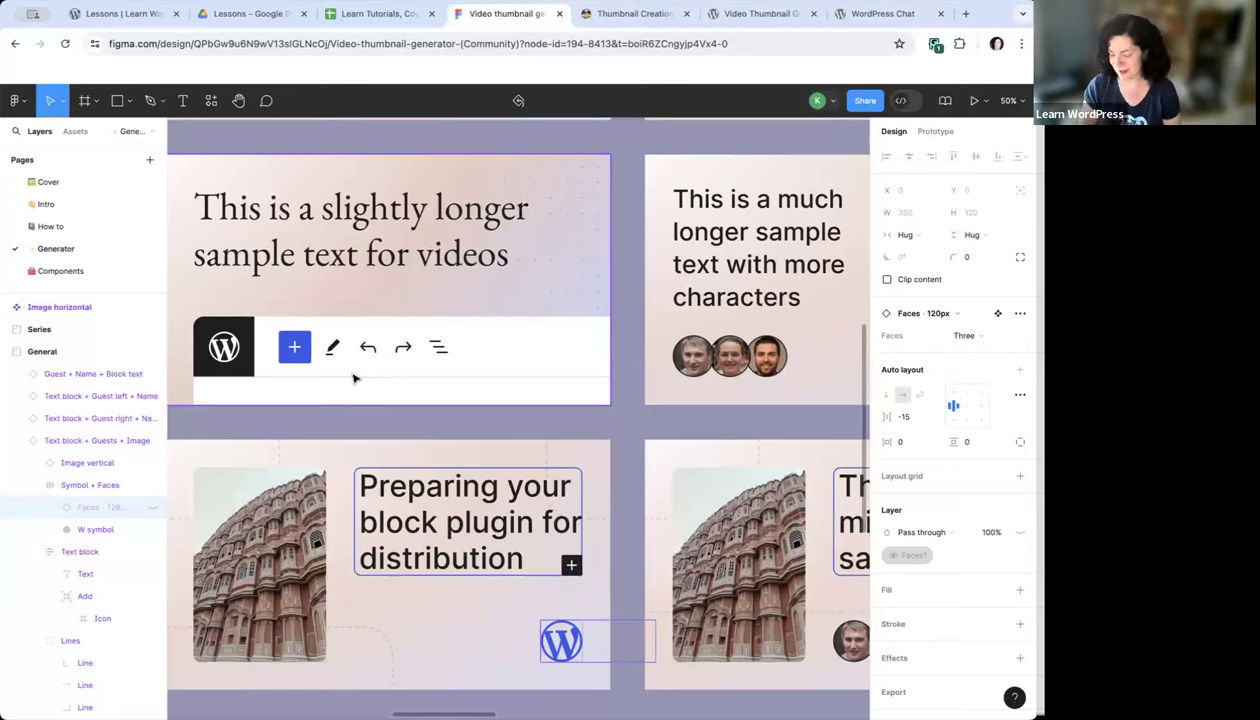
{"action": "left_click", "coordinate": [370, 14]}
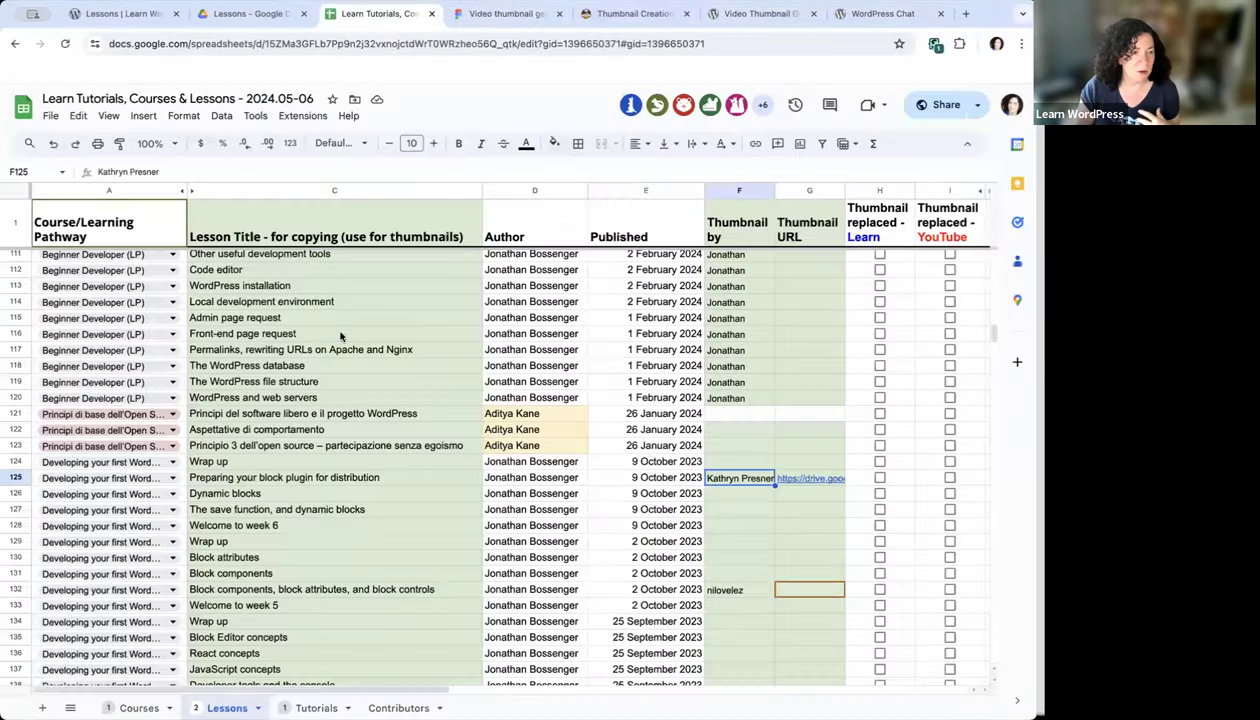
{"action": "scroll", "coordinate": [260, 515], "scroll_direction": "down", "scroll_amount": 3}
{"action": "left_click", "coordinate": [495, 12]}
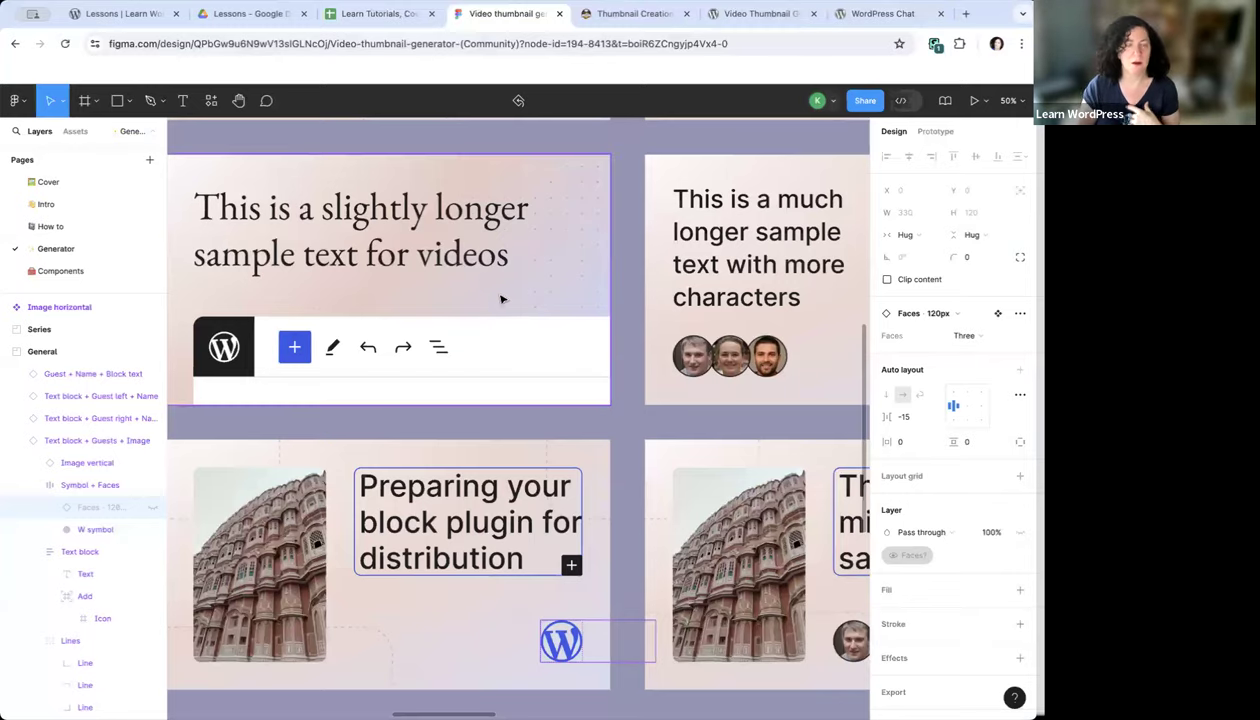
{"action": "scroll", "coordinate": [508, 293], "scroll_direction": "right", "scroll_amount": 5}
{"action": "scroll", "coordinate": [508, 293], "scroll_direction": "right", "scroll_amount": 2}
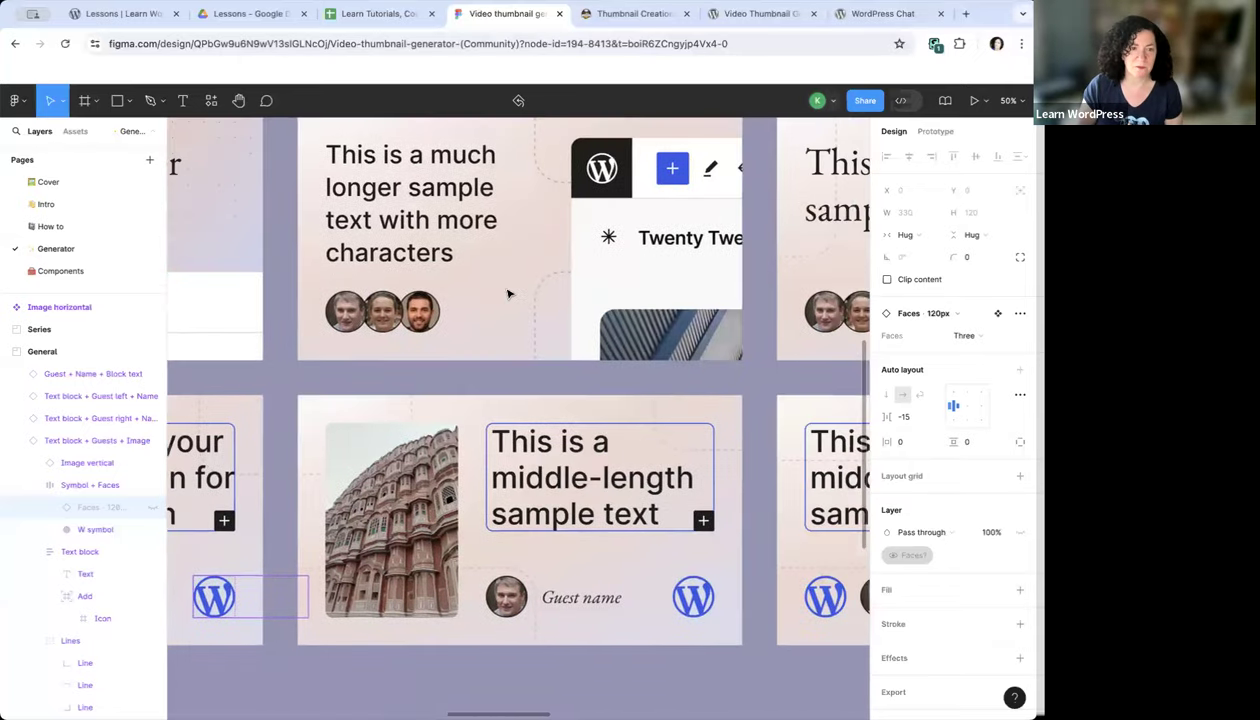
{"action": "scroll", "coordinate": [508, 293], "scroll_direction": "up", "scroll_amount": 2}
{"action": "scroll", "coordinate": [508, 293], "scroll_direction": "left", "scroll_amount": 5}
{"action": "scroll", "coordinate": [508, 293], "scroll_direction": "down", "scroll_amount": 4}
{"action": "scroll", "coordinate": [508, 293], "scroll_direction": "left", "scroll_amount": 1}
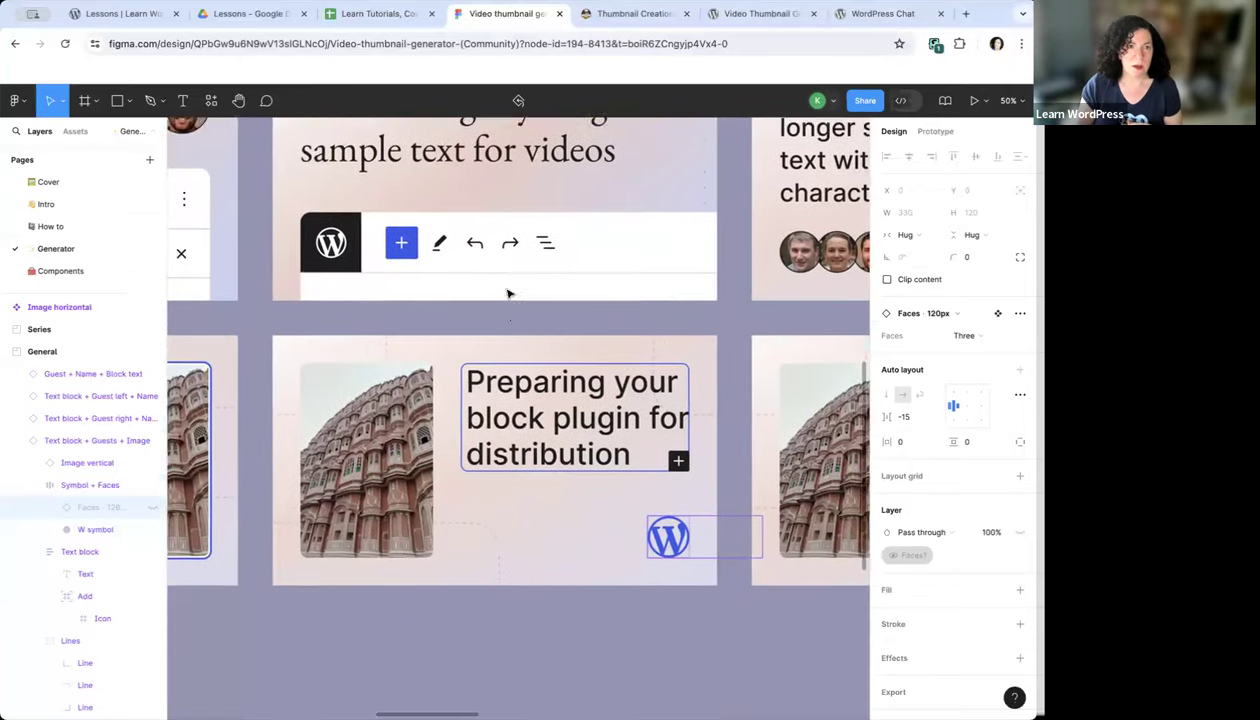
{"action": "left_click", "coordinate": [843, 17]}
Go to the Thumbnail Creation Project post, read down to Step 3, and open Pexels in a background tab
{"action": "key", "text": "ctrl+shift+Tab"}
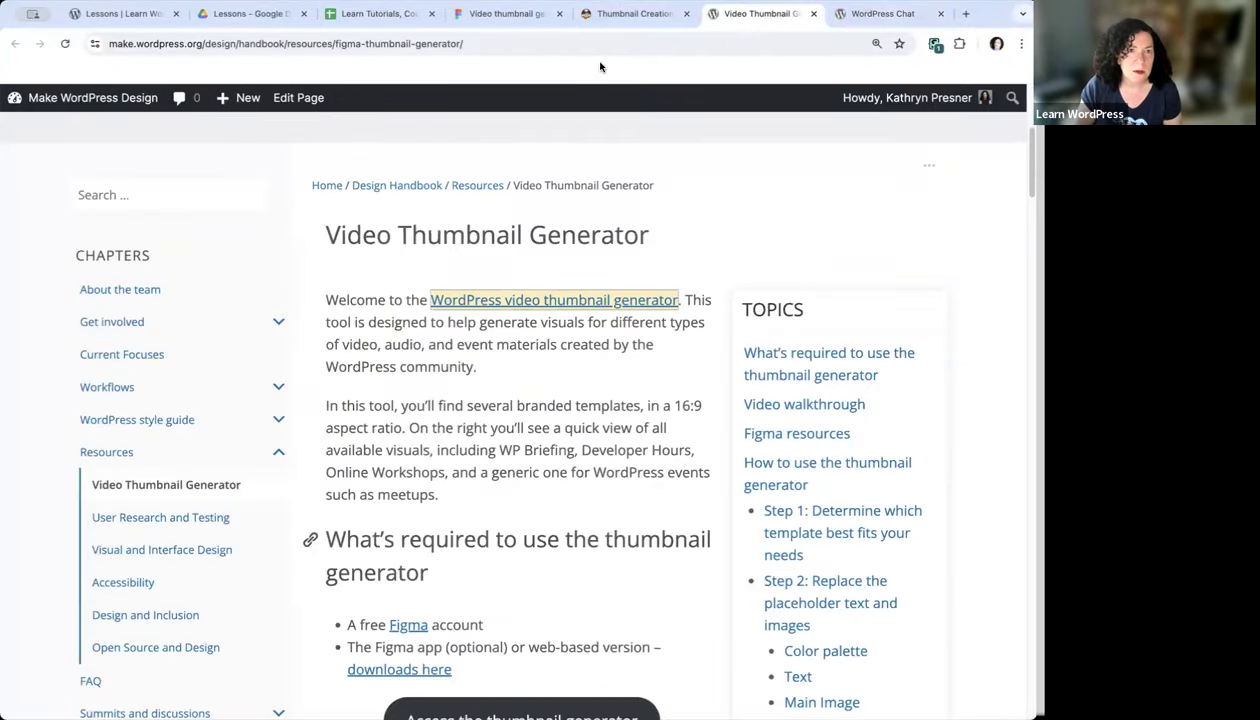
{"action": "left_click", "coordinate": [600, 20]}
{"action": "scroll", "coordinate": [483, 304], "scroll_direction": "down", "scroll_amount": 2}
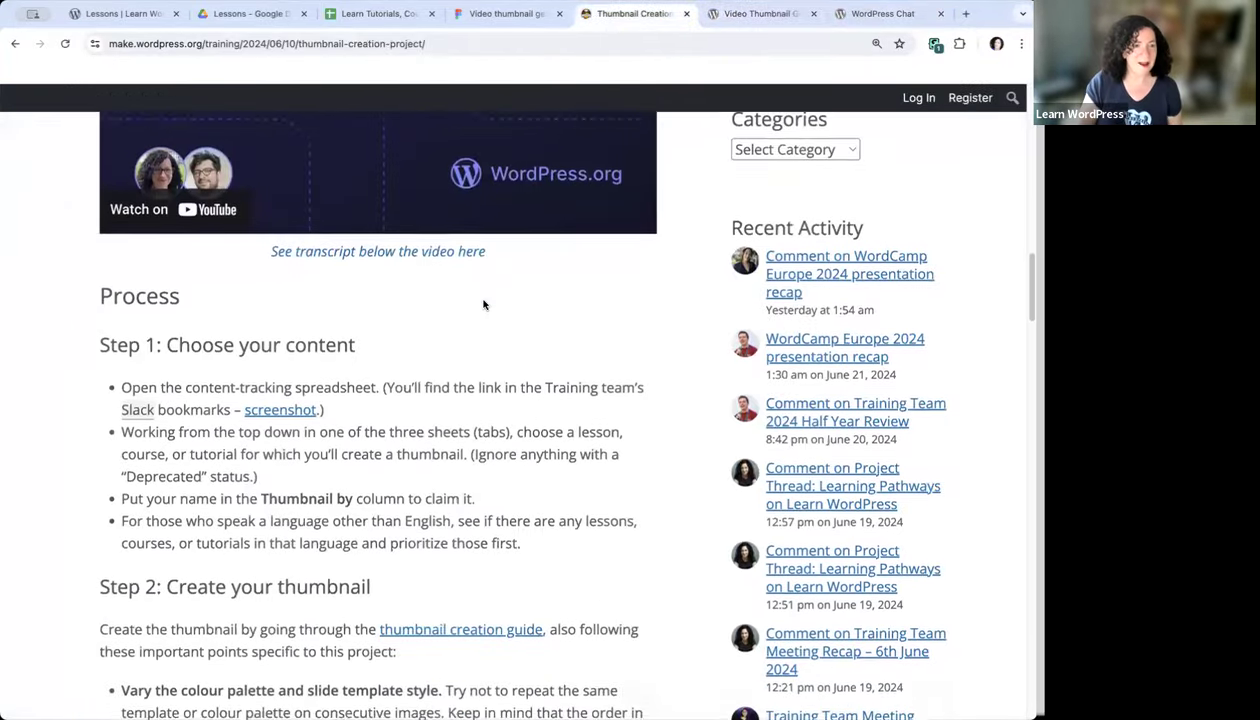
{"action": "scroll", "coordinate": [483, 304], "scroll_direction": "down", "scroll_amount": 10}
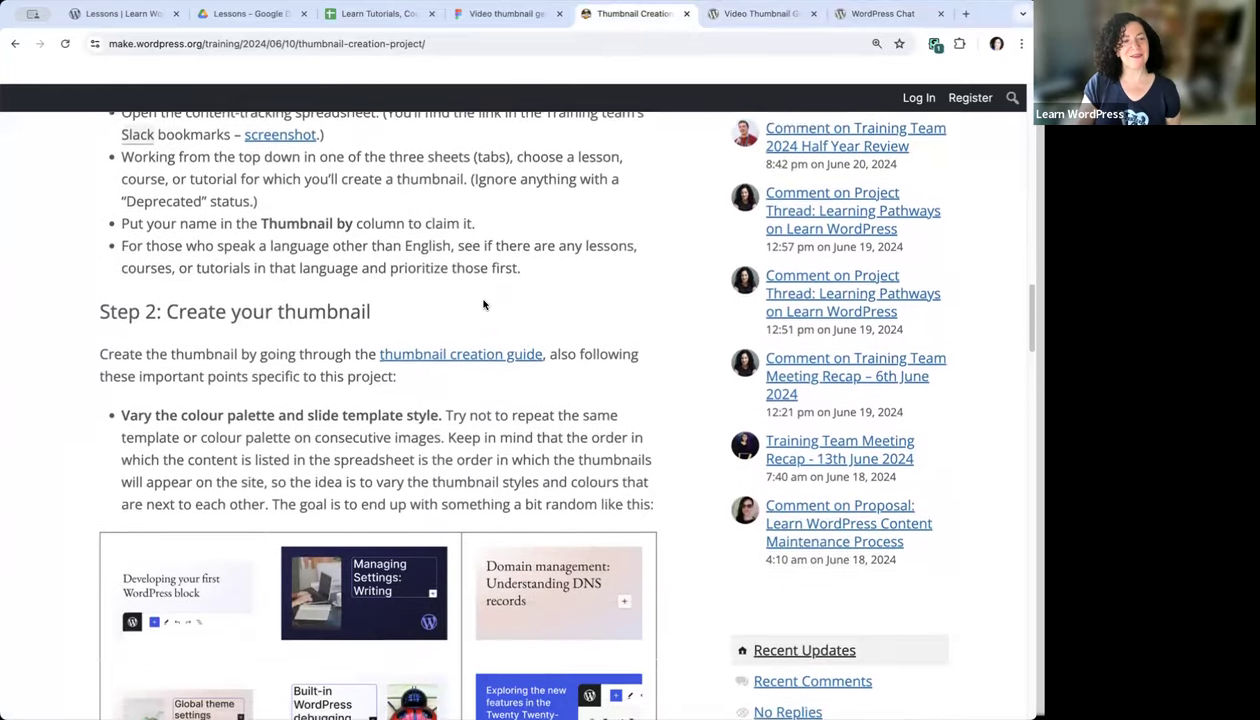
{"action": "scroll", "coordinate": [483, 304], "scroll_direction": "down", "scroll_amount": 10}
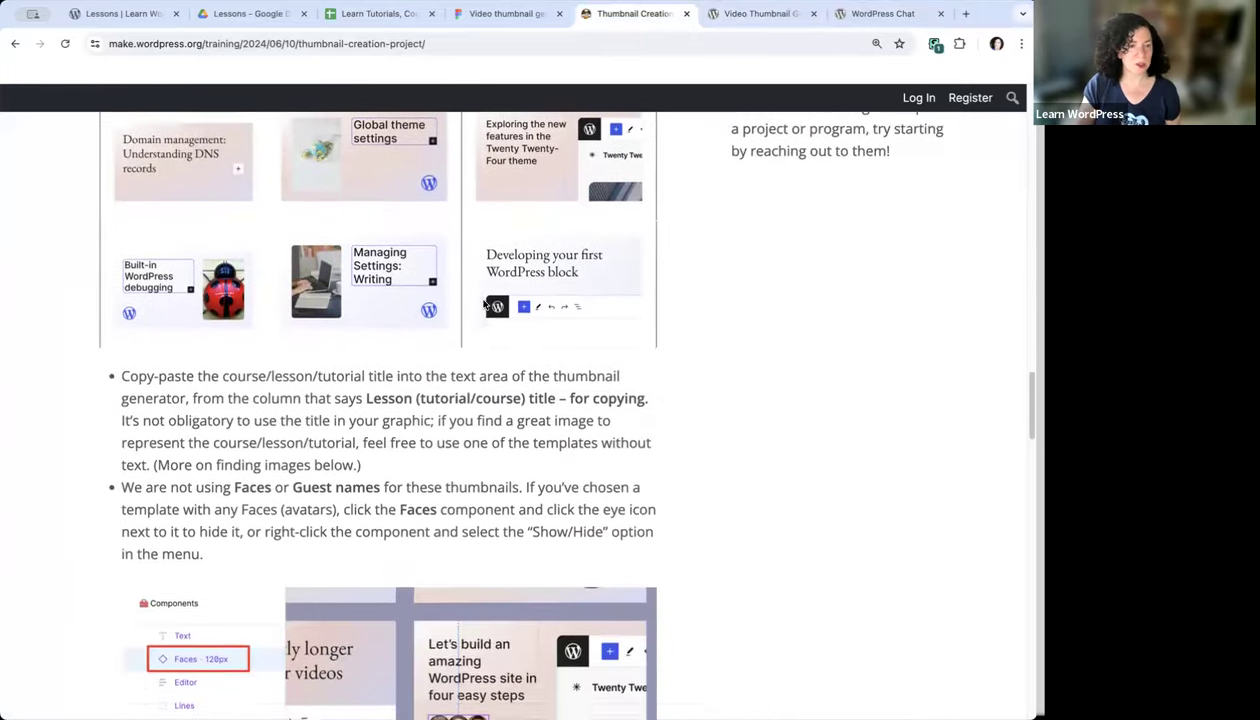
{"action": "scroll", "coordinate": [483, 302], "scroll_direction": "down", "scroll_amount": 9}
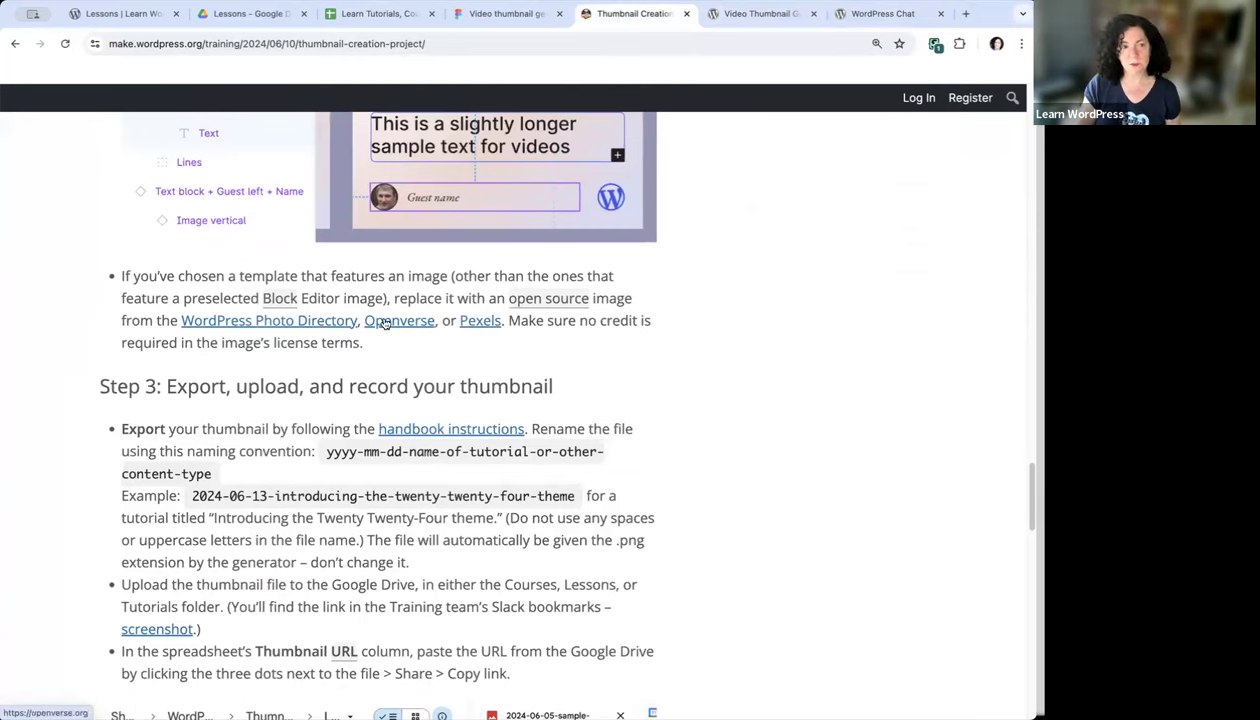
{"action": "middle_click", "coordinate": [480, 322]}
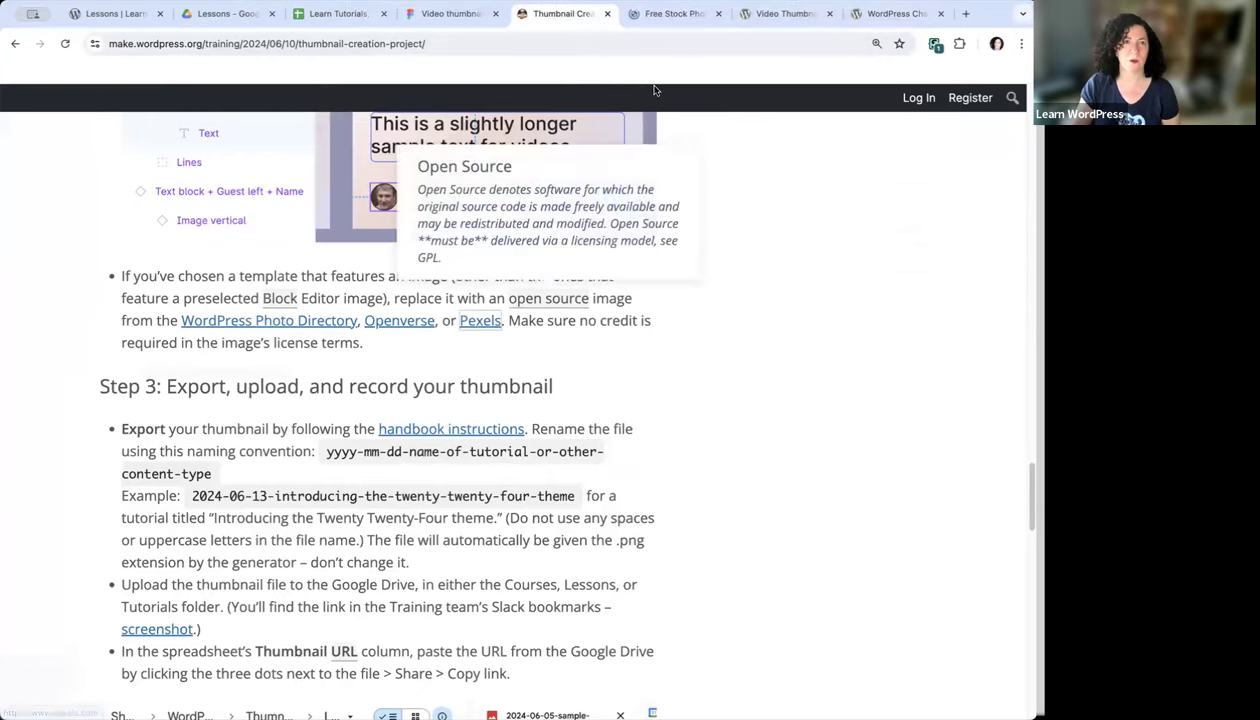
Search Pexels for 'block' and open the sponsored iStock wooden building blocks photo
{"action": "left_click", "coordinate": [675, 13]}
{"action": "left_click", "coordinate": [430, 314]}
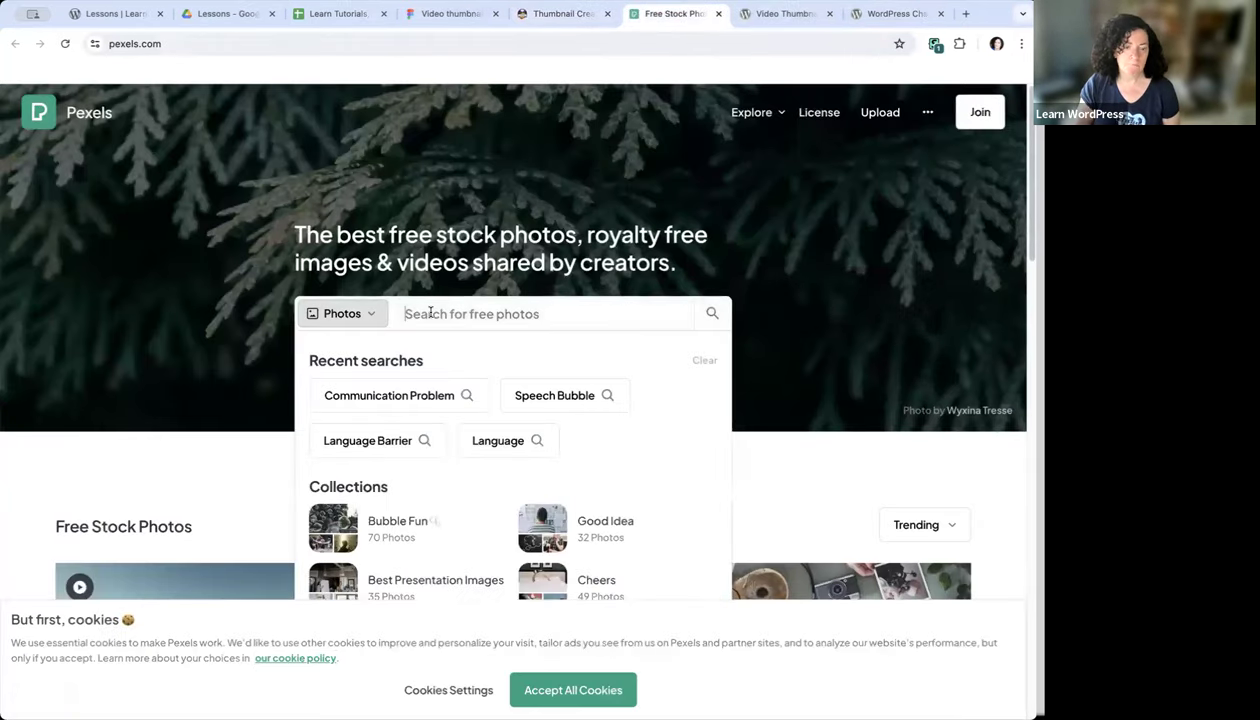
{"action": "type", "text": "block"}
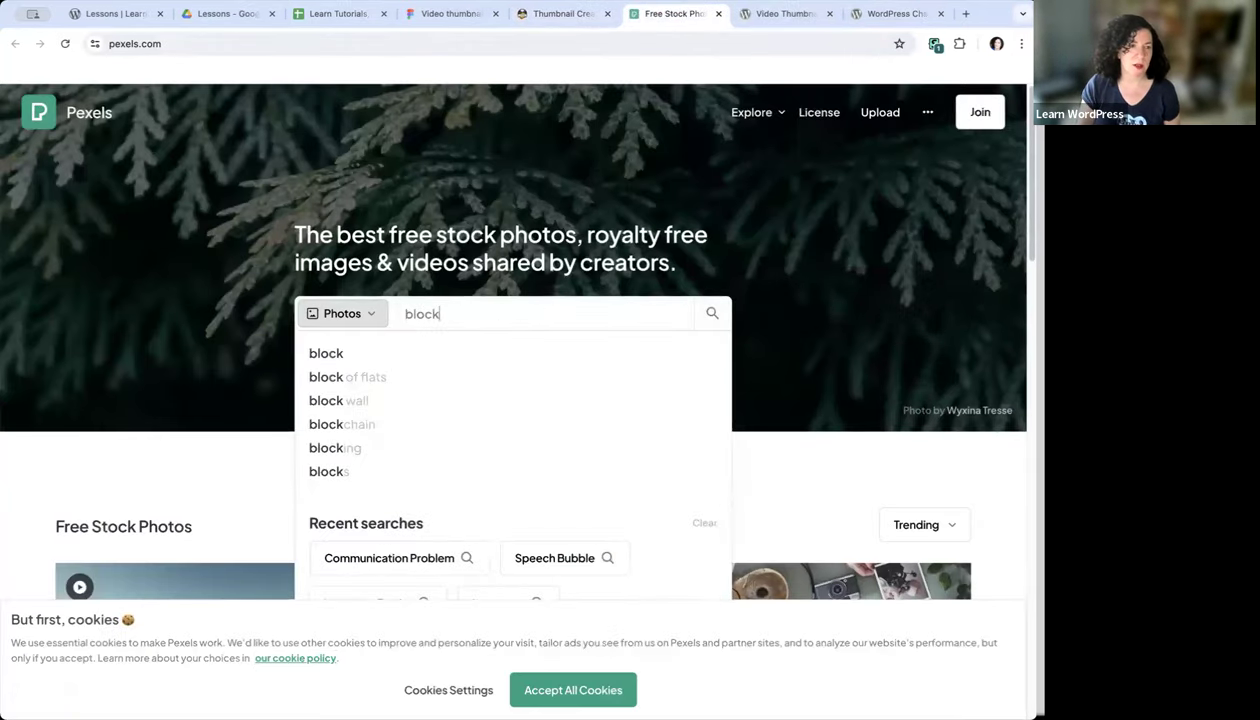
{"action": "key", "text": "Return"}
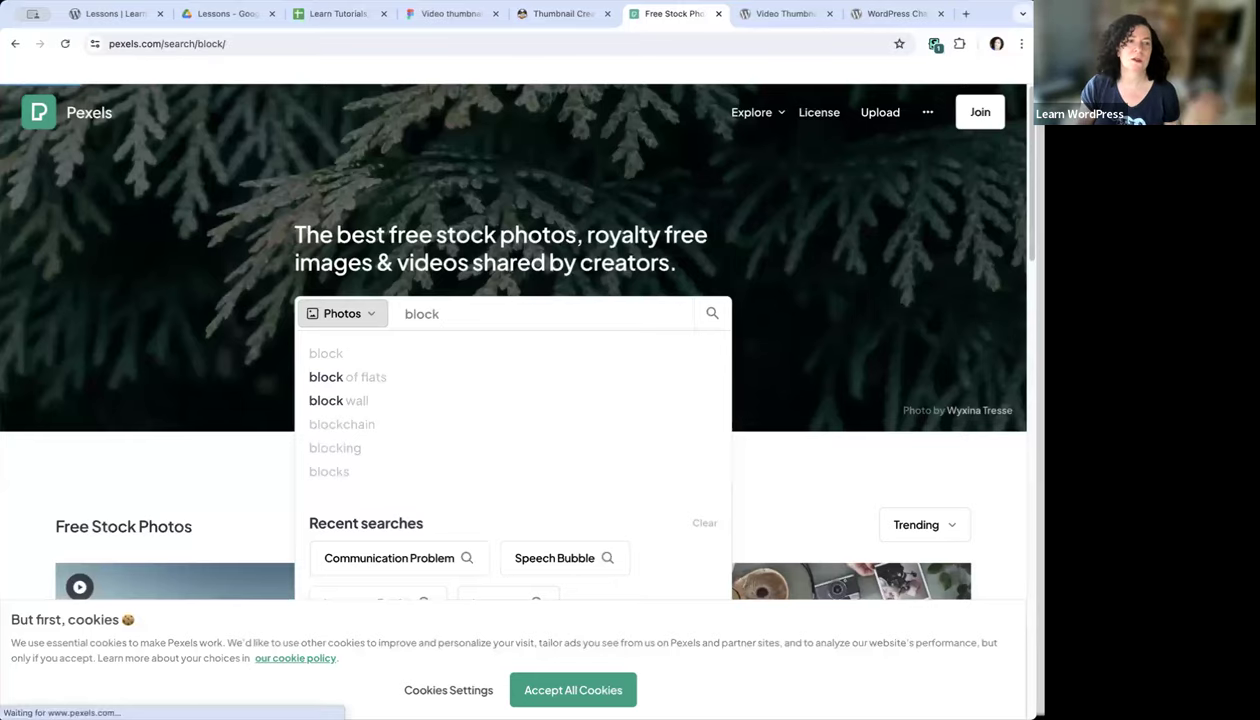
{"action": "scroll", "coordinate": [432, 341], "scroll_direction": "down", "scroll_amount": 3}
{"action": "scroll", "coordinate": [432, 341], "scroll_direction": "down", "scroll_amount": 3}
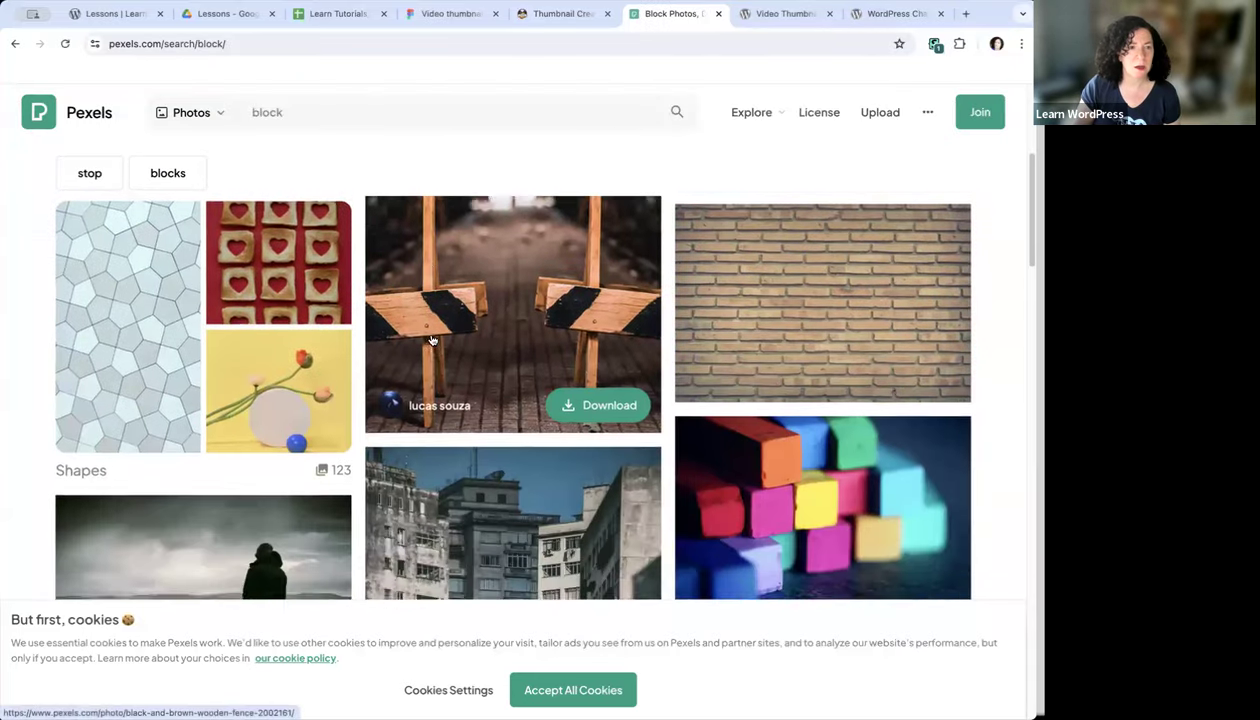
{"action": "scroll", "coordinate": [750, 337], "scroll_direction": "down", "scroll_amount": 4}
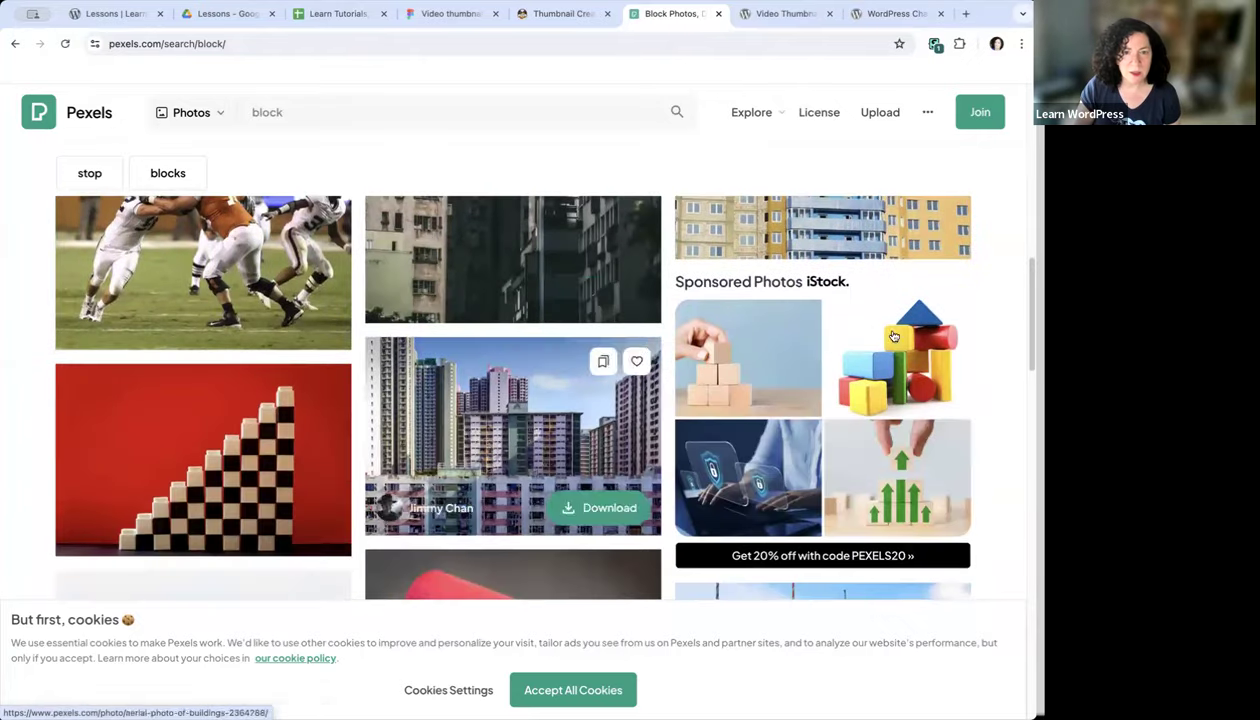
{"action": "left_click", "coordinate": [893, 335]}
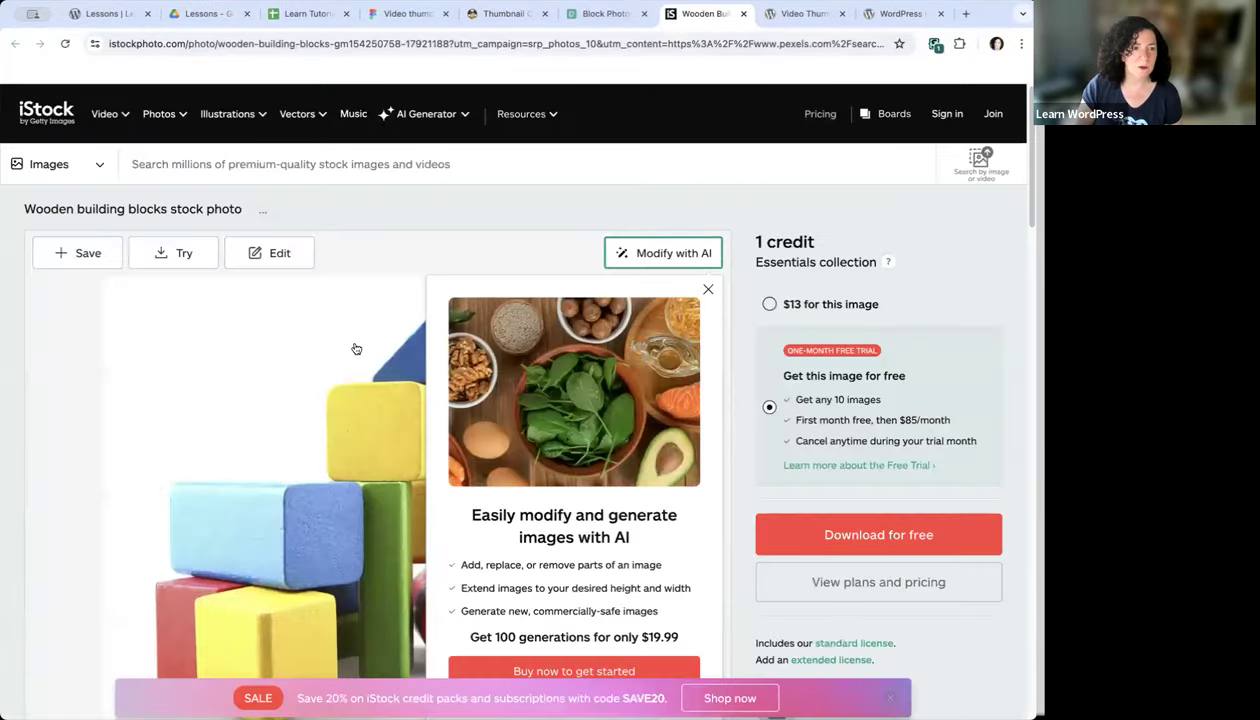
Save the wooden building blocks photo to a New Board on iStock
{"action": "scroll", "coordinate": [354, 349], "scroll_direction": "down", "scroll_amount": 1}
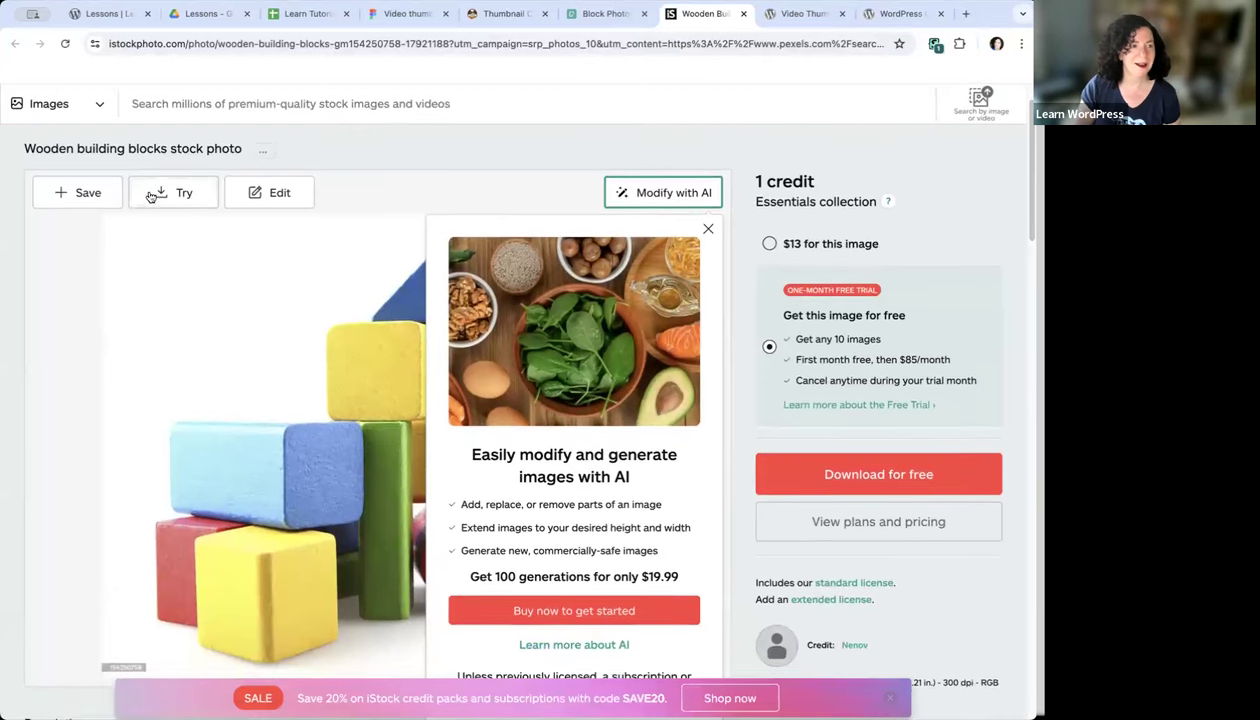
{"action": "left_click", "coordinate": [81, 195]}
{"action": "left_click", "coordinate": [81, 195]}
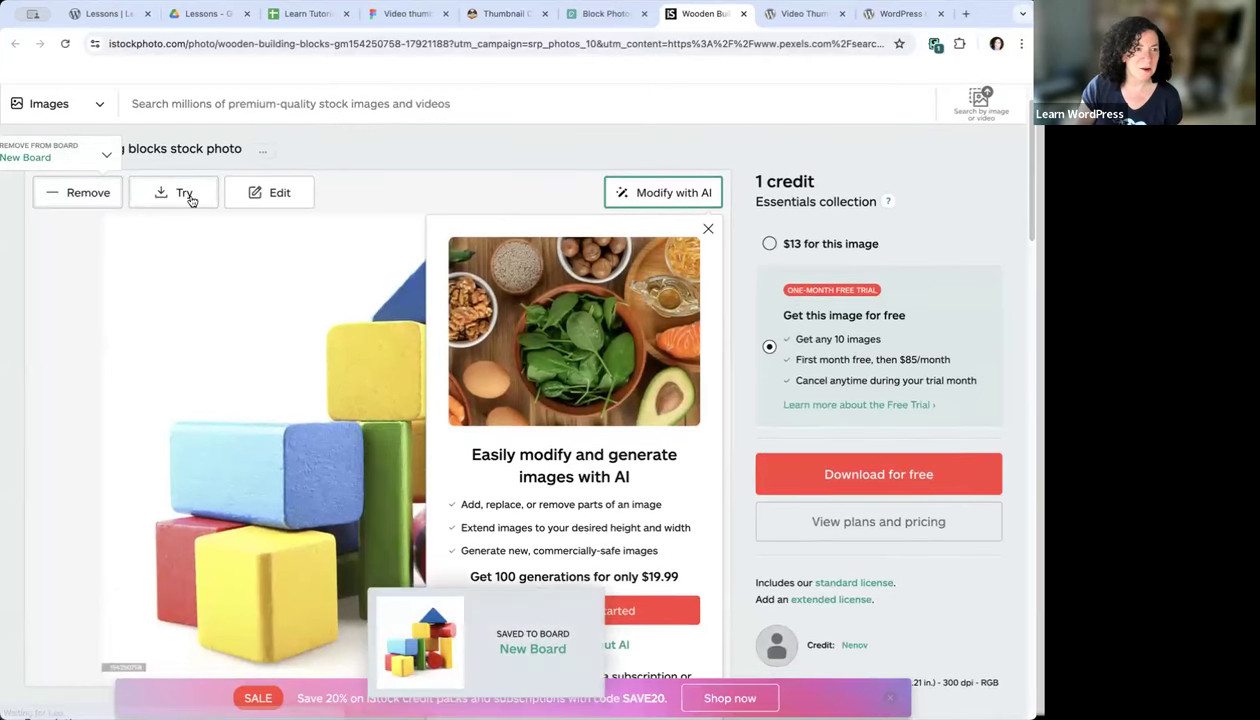
Try the free download, then go back and return to the Pexels 'block' results
{"action": "left_click", "coordinate": [893, 480]}
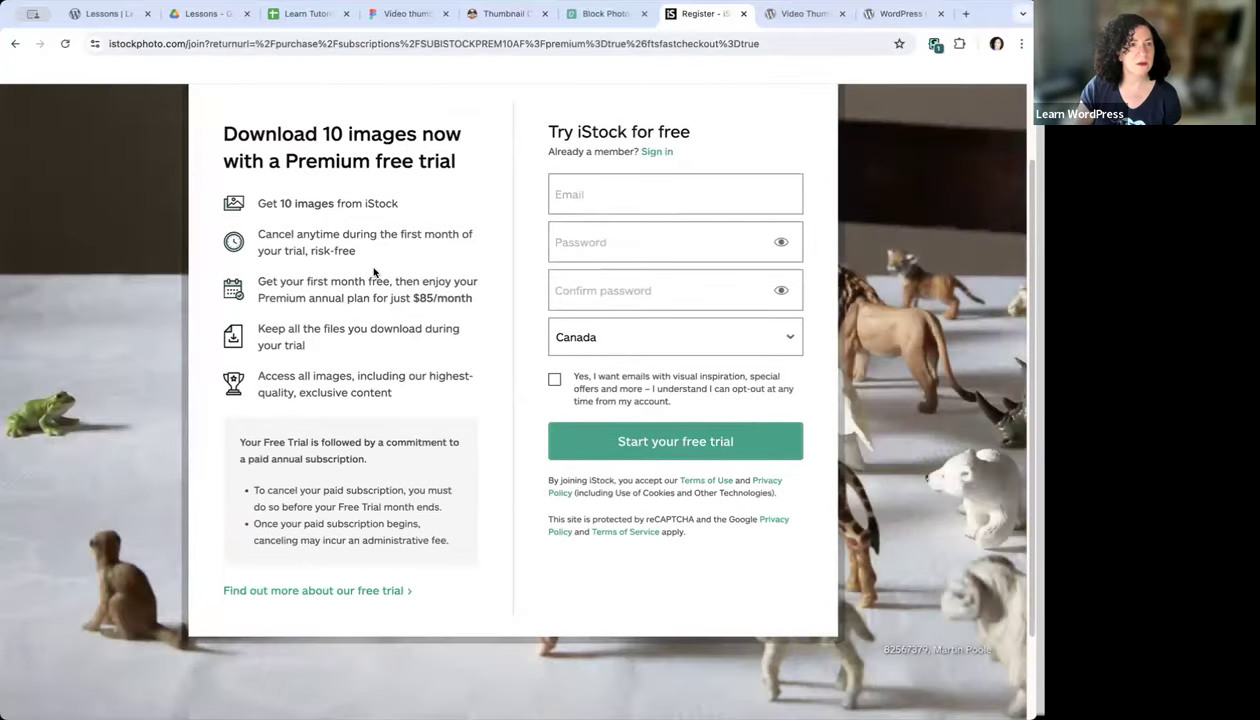
{"action": "left_click", "coordinate": [17, 45]}
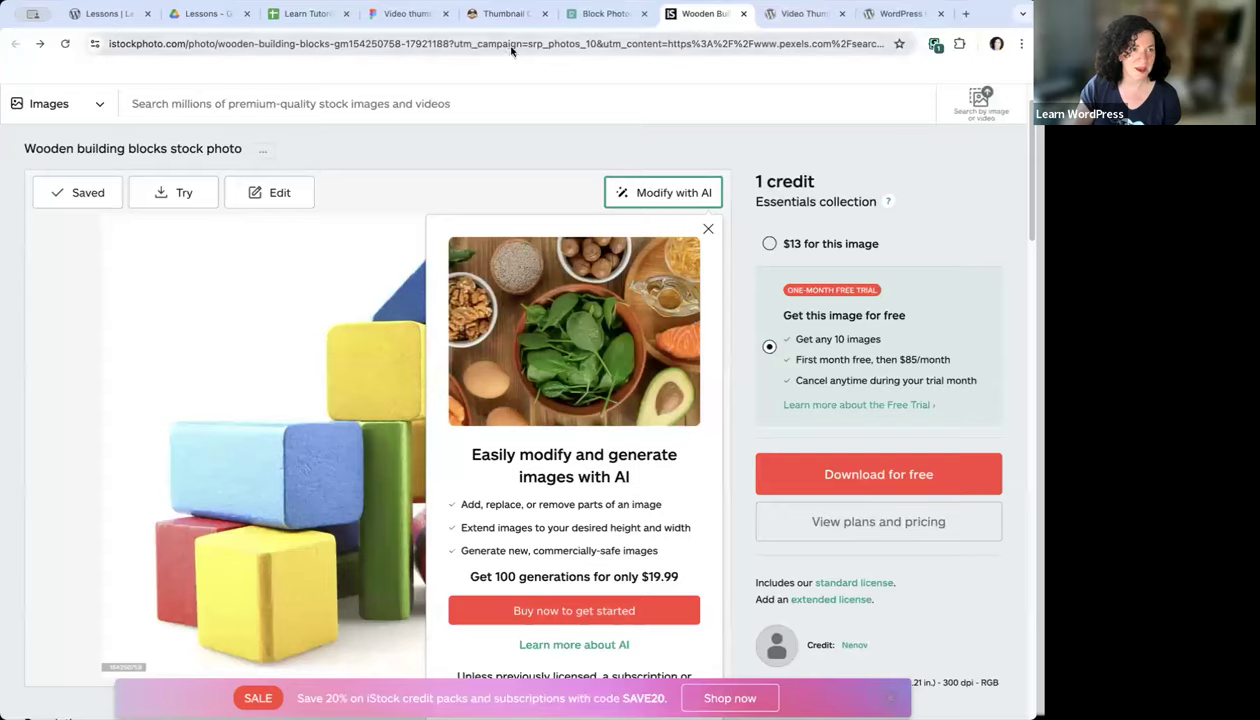
{"action": "left_click", "coordinate": [608, 14]}
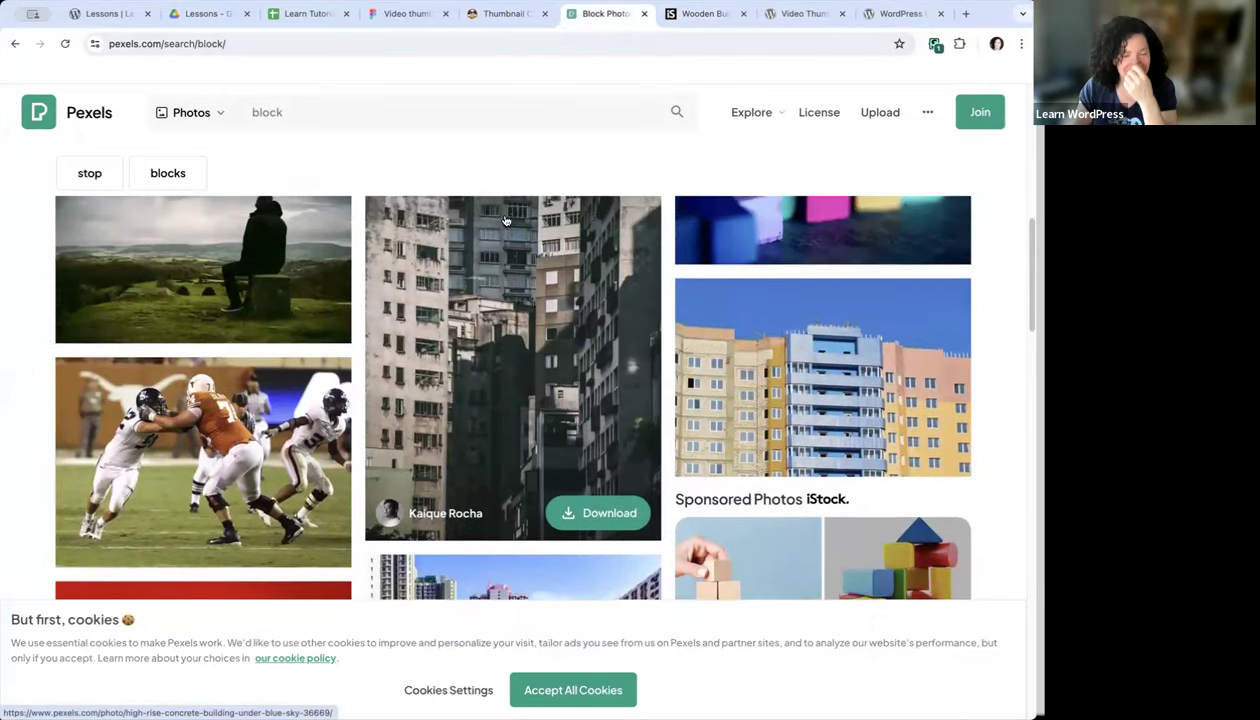
Download the red checkerboard blocks photo and the orange cube photo from Pexels, accepting cookies
{"action": "scroll", "coordinate": [505, 220], "scroll_direction": "down", "scroll_amount": 1}
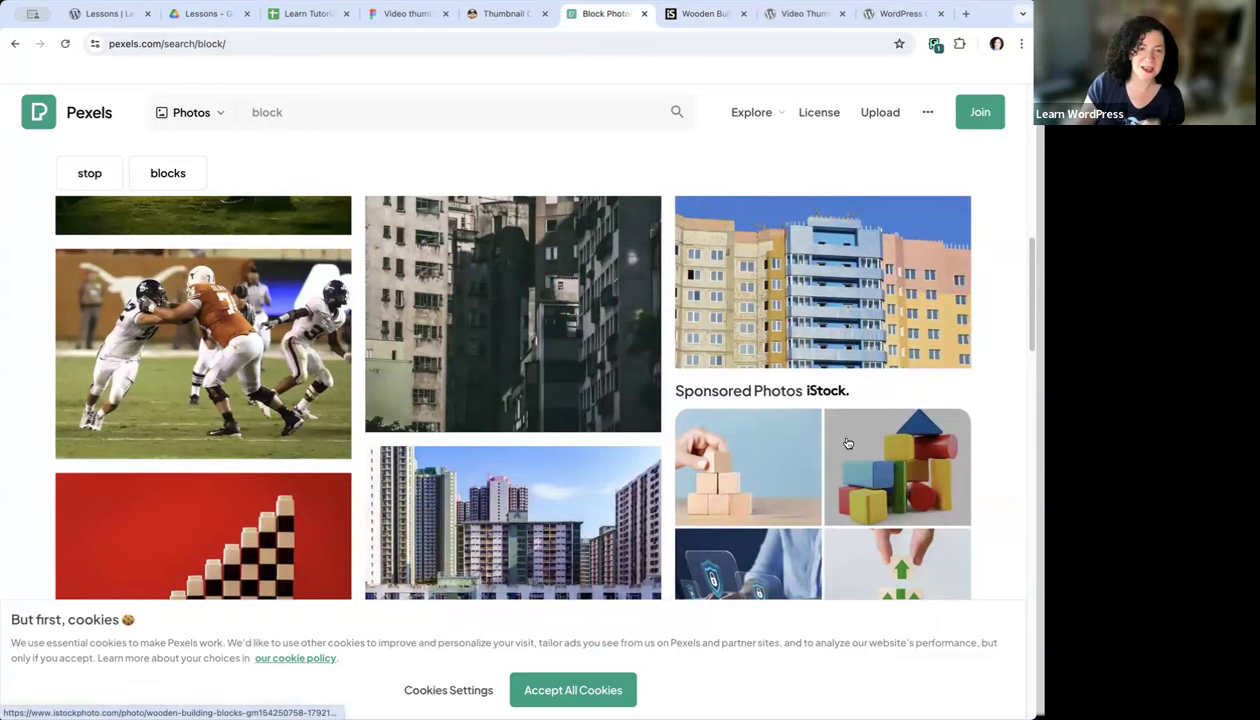
{"action": "scroll", "coordinate": [466, 428], "scroll_direction": "down", "scroll_amount": 3}
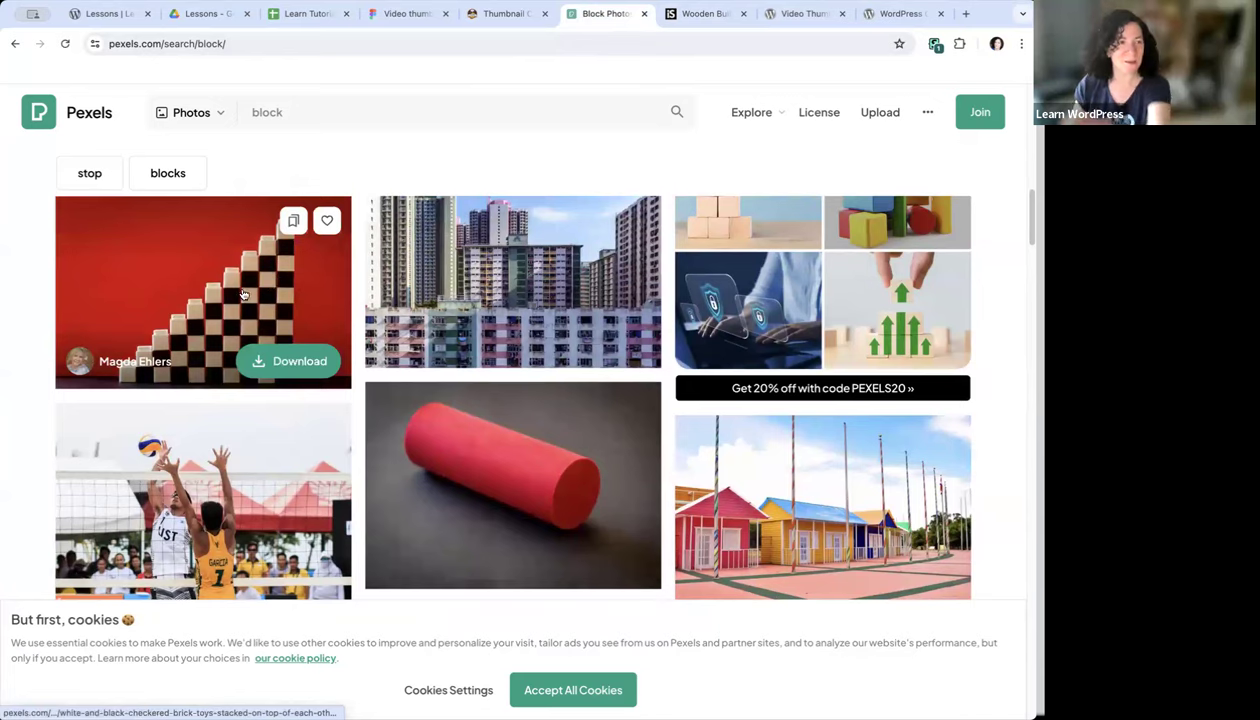
{"action": "left_click", "coordinate": [272, 363]}
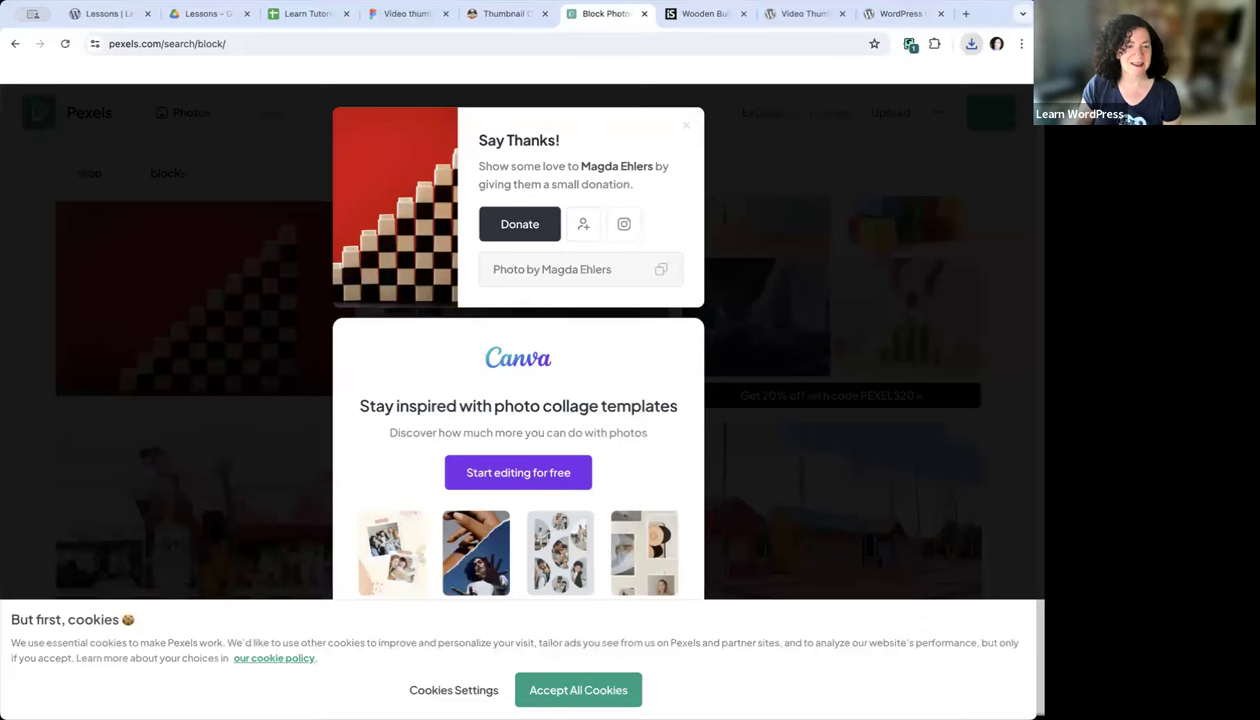
{"action": "left_click", "coordinate": [576, 685]}
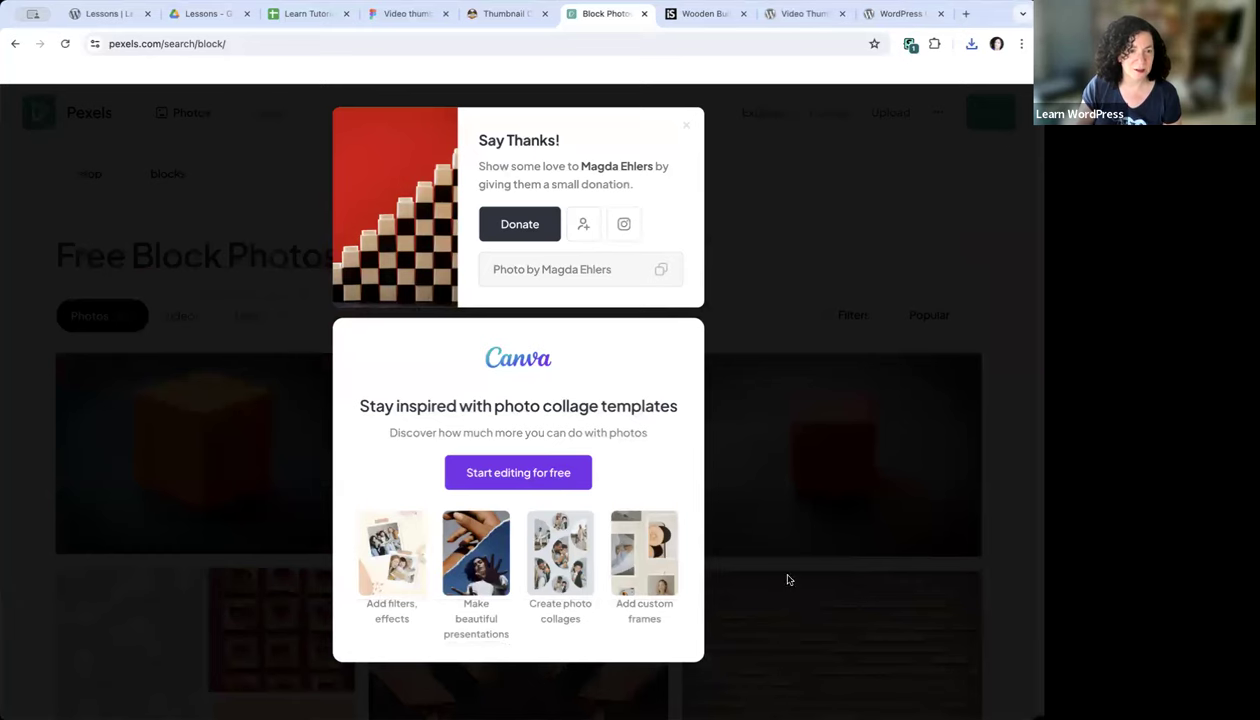
{"action": "left_click", "coordinate": [293, 380]}
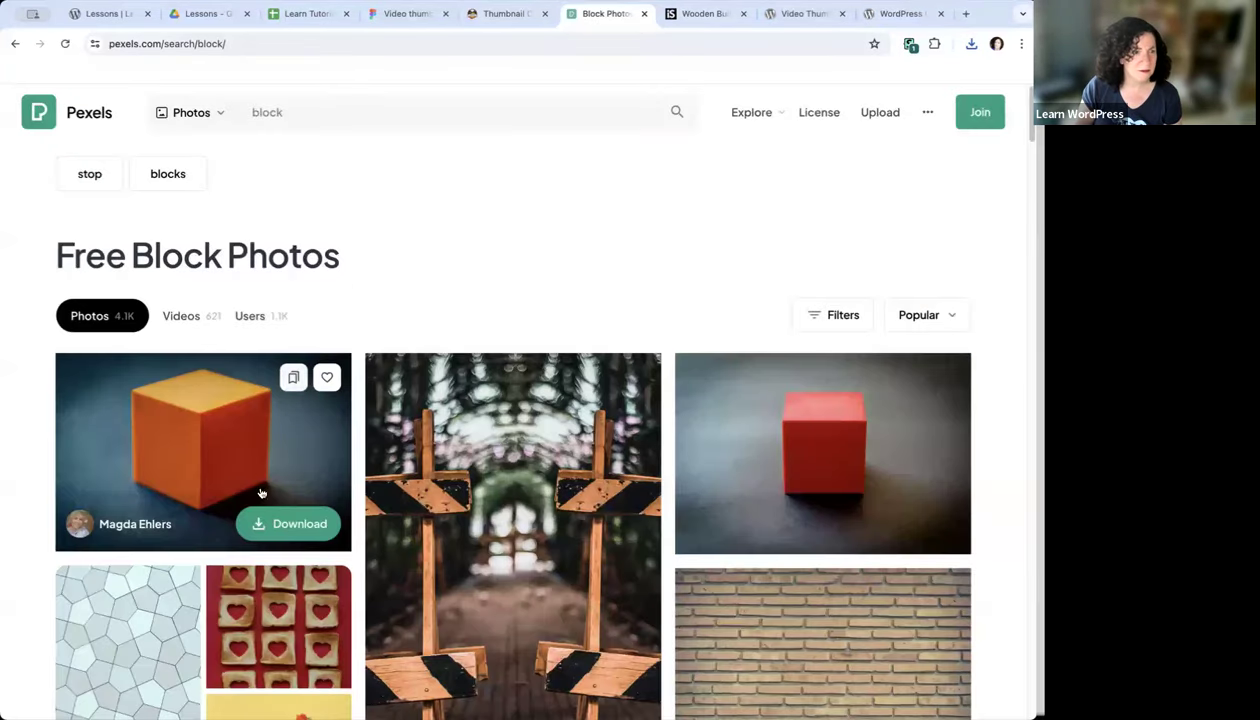
{"action": "left_click", "coordinate": [265, 523]}
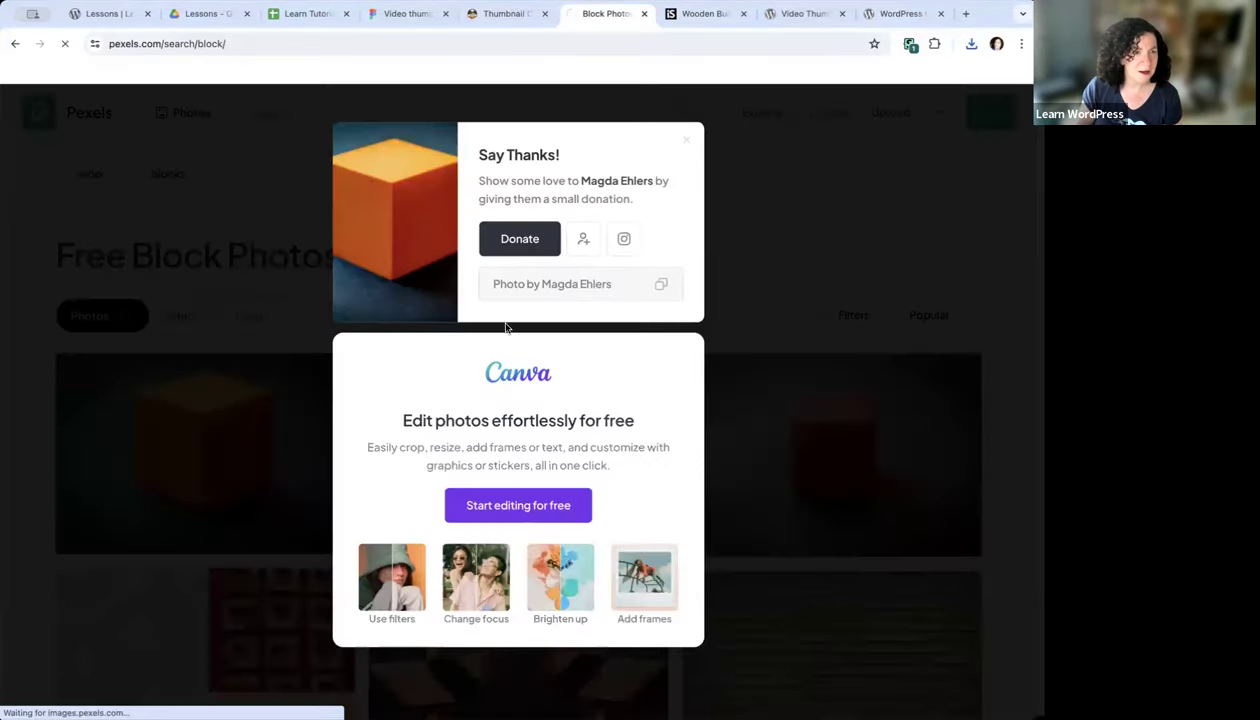
{"action": "left_click", "coordinate": [685, 140]}
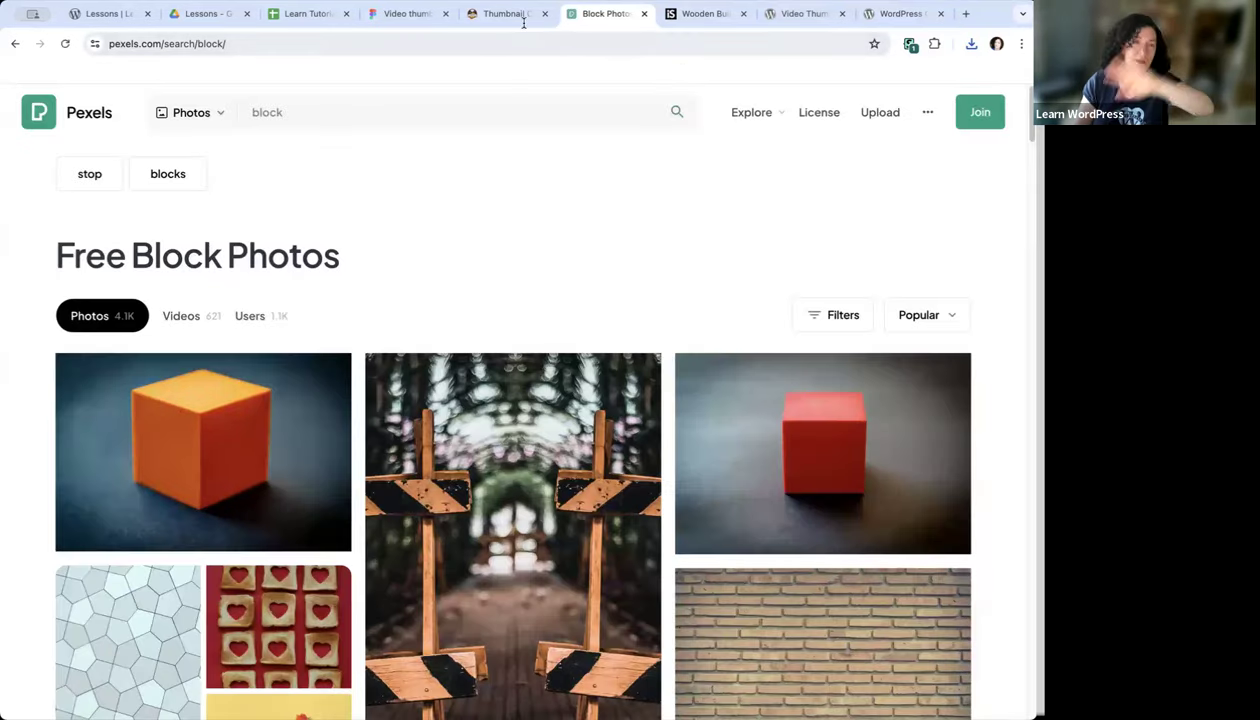
Select the inner Image layer of the Image vertical instance and show its fill settings
{"action": "left_click", "coordinate": [405, 13]}
{"action": "left_click", "coordinate": [348, 438]}
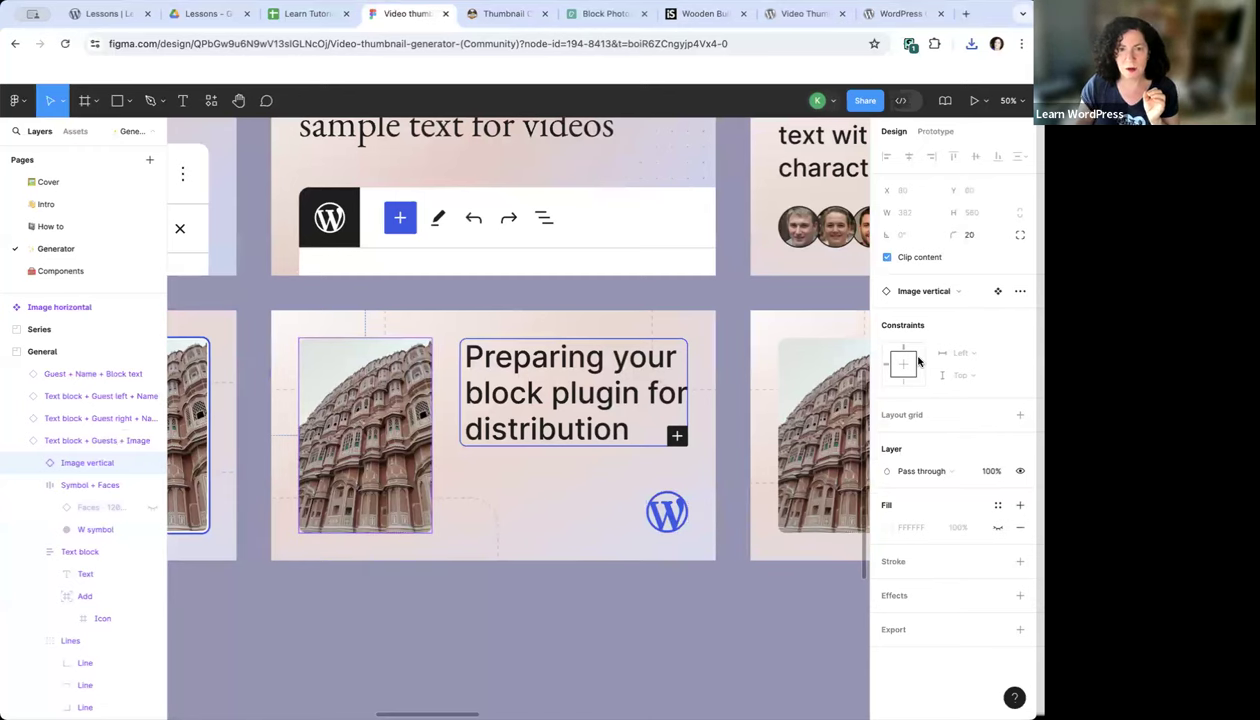
{"action": "left_click", "coordinate": [956, 291]}
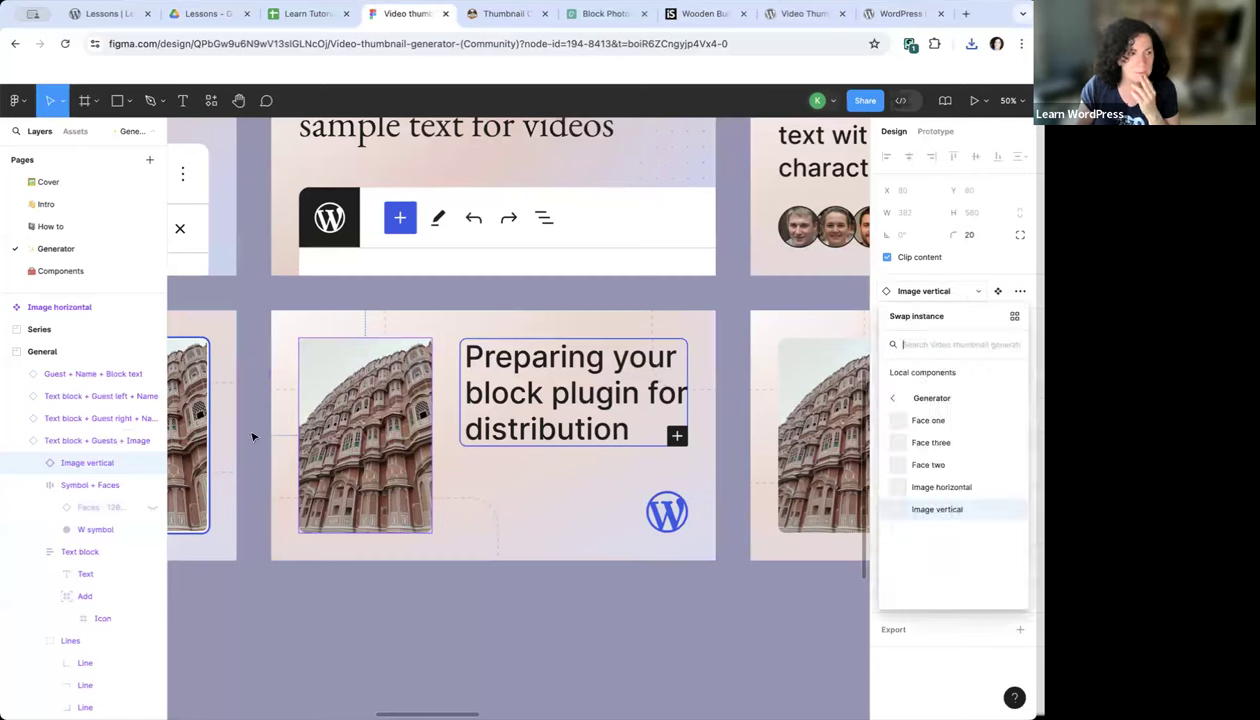
{"action": "key", "text": "Escape"}
{"action": "left_click", "coordinate": [34, 464]}
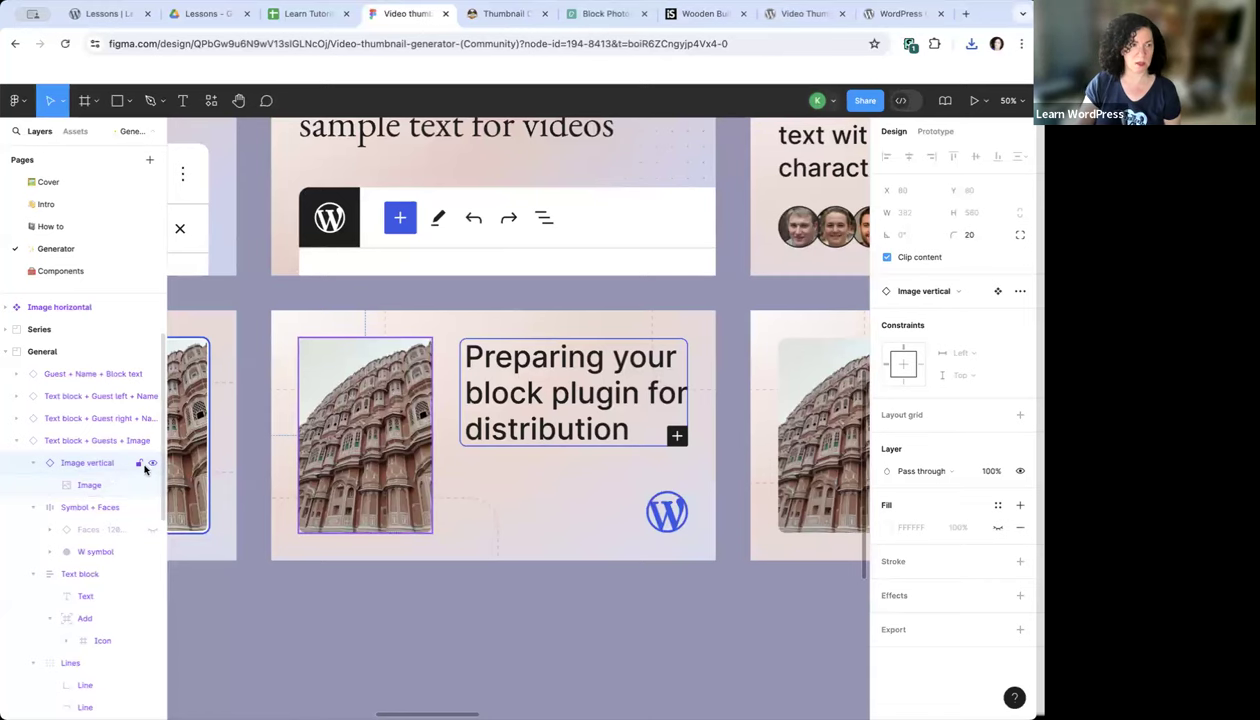
{"action": "left_click", "coordinate": [83, 486]}
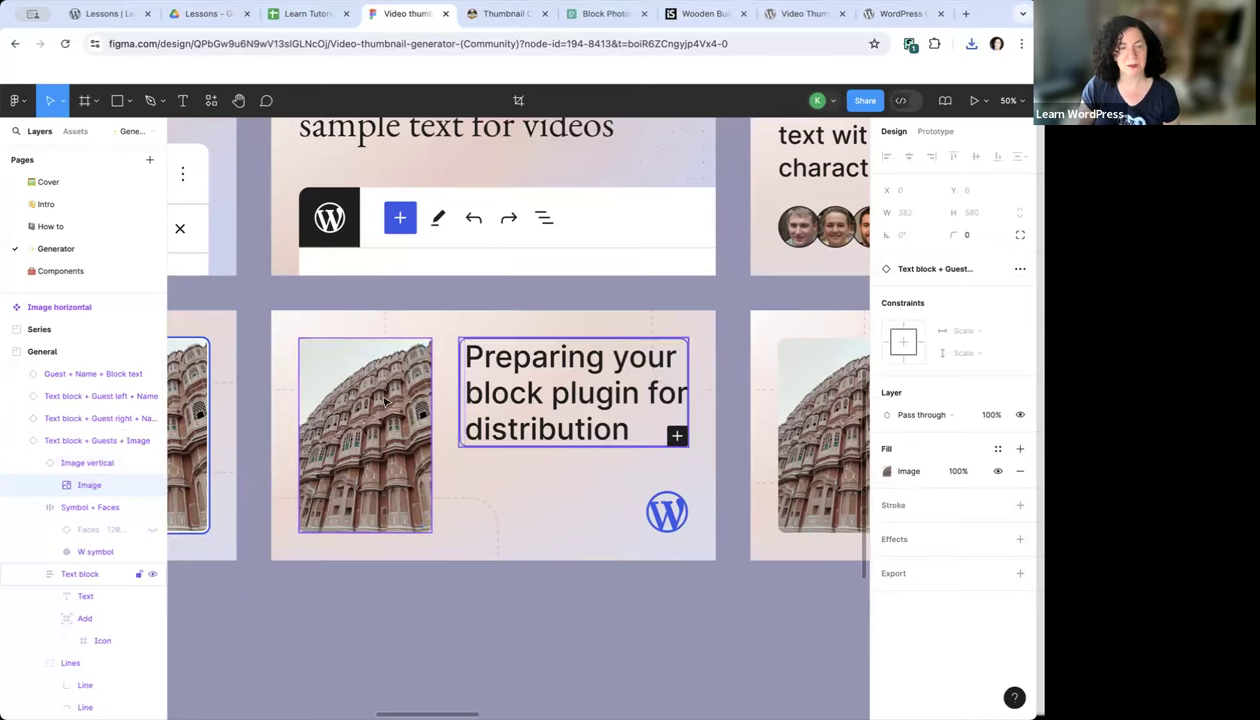
{"action": "left_click", "coordinate": [887, 472]}
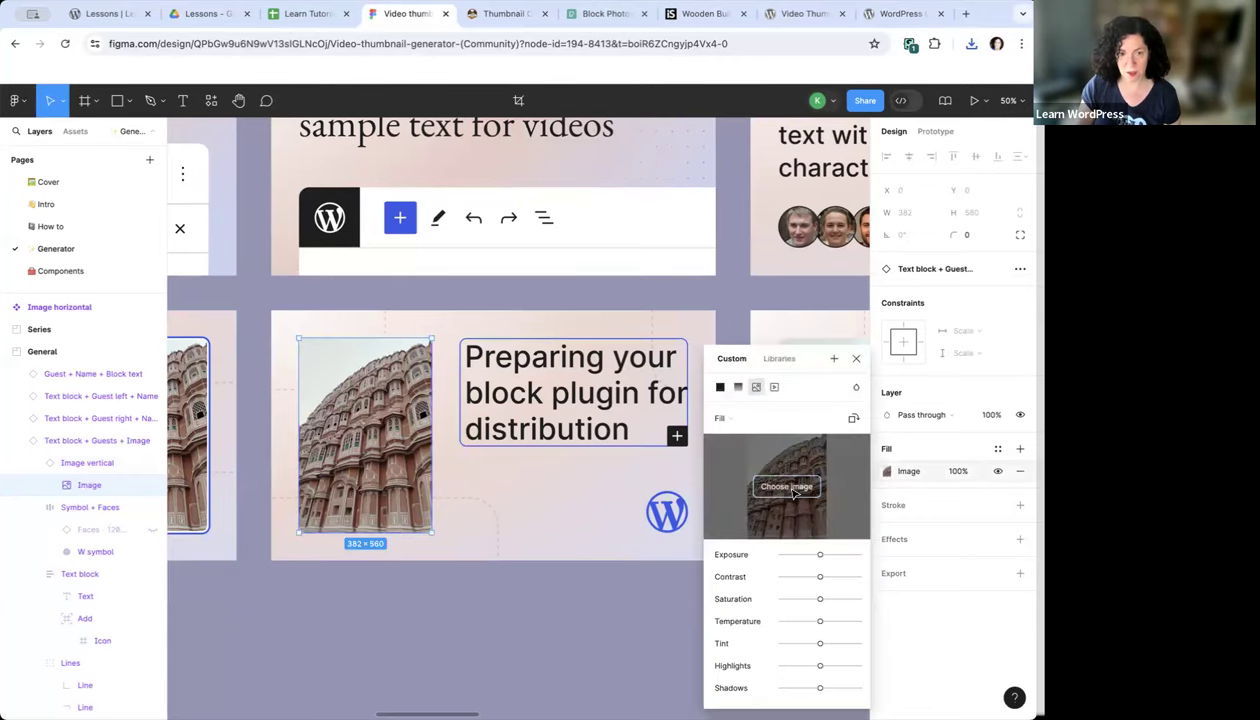
Replace the building photo with the smiling man portrait as the Image layer's fill
{"action": "left_click", "coordinate": [793, 487]}
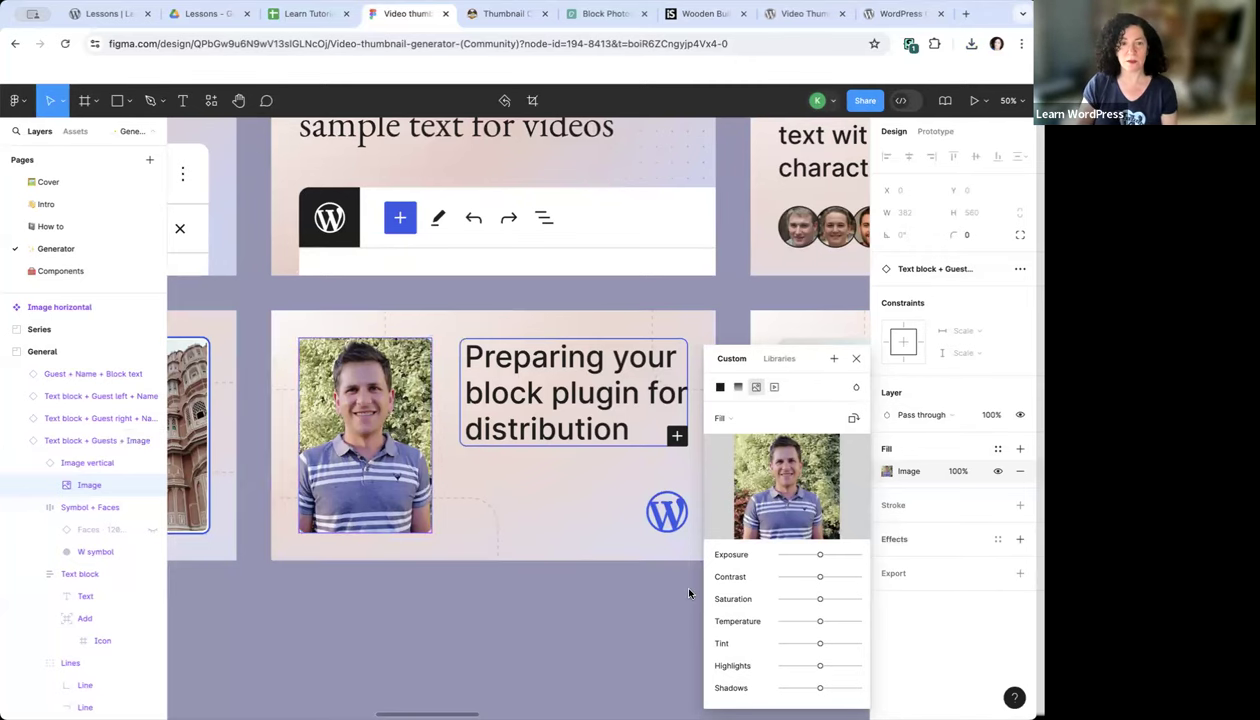
{"action": "left_click", "coordinate": [857, 361]}
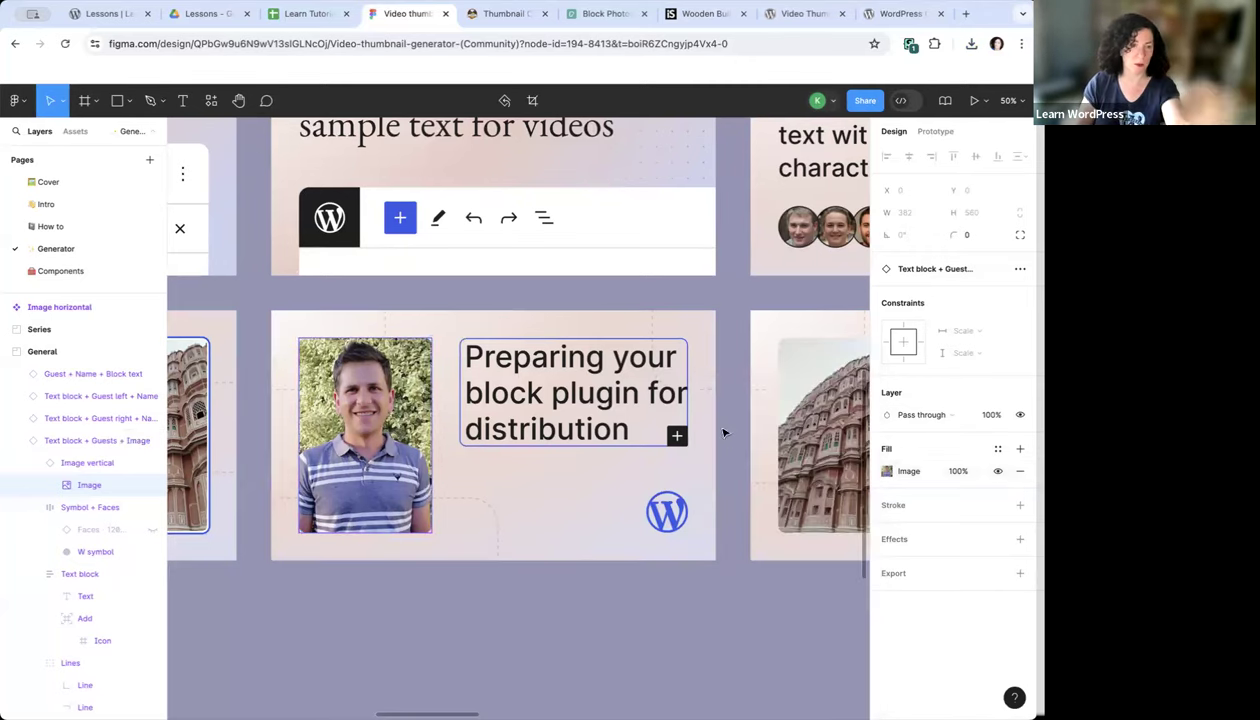
Add a 1x PNG export setting and export the thumbnail image
{"action": "left_click", "coordinate": [1019, 575]}
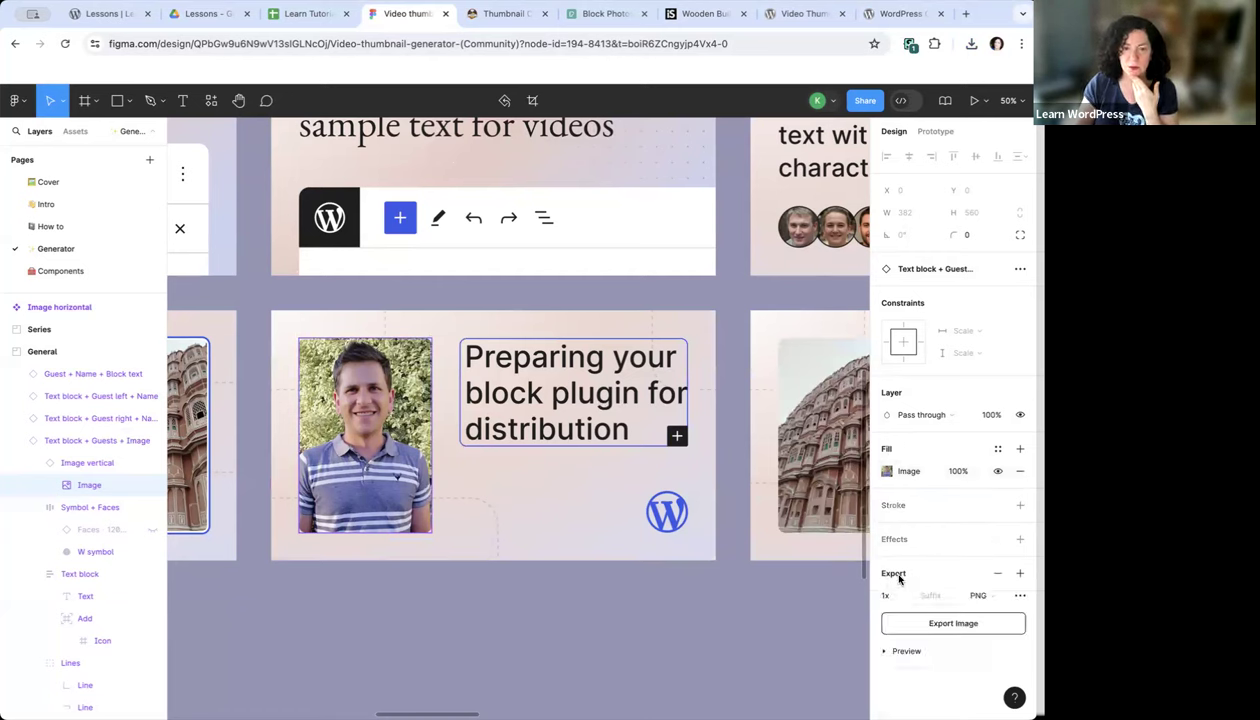
{"action": "left_click", "coordinate": [936, 624]}
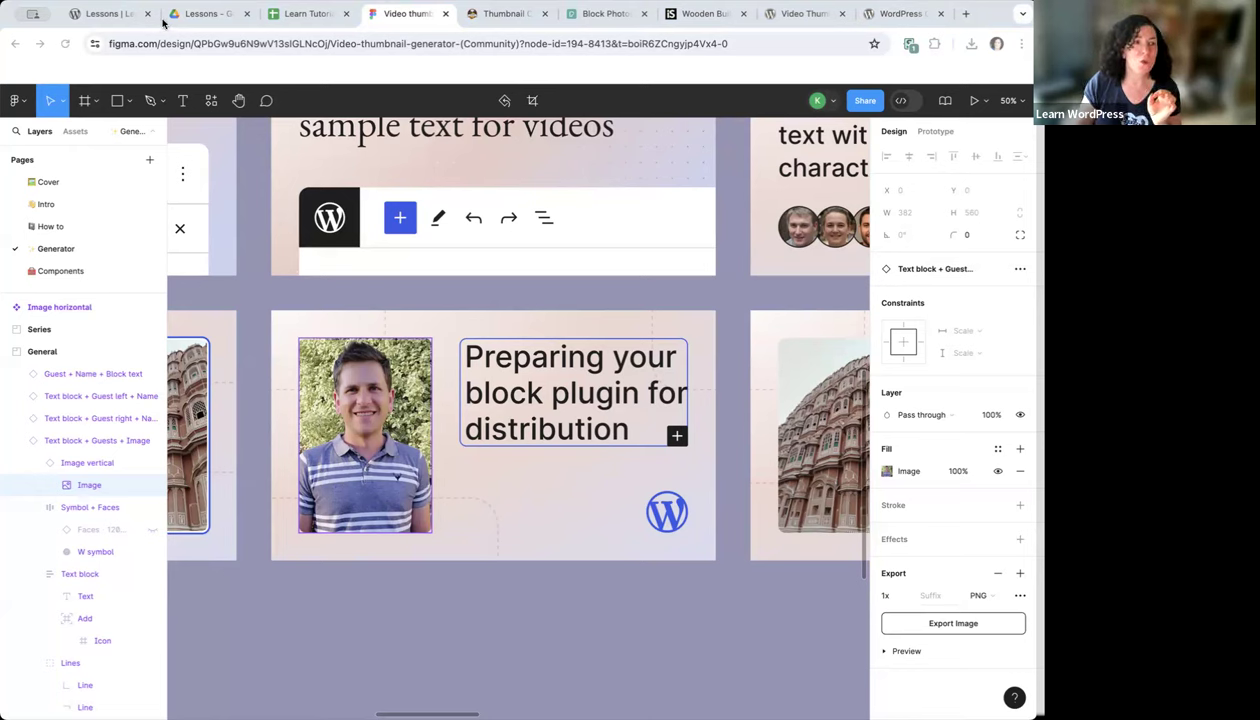
{"action": "left_click", "coordinate": [955, 626]}
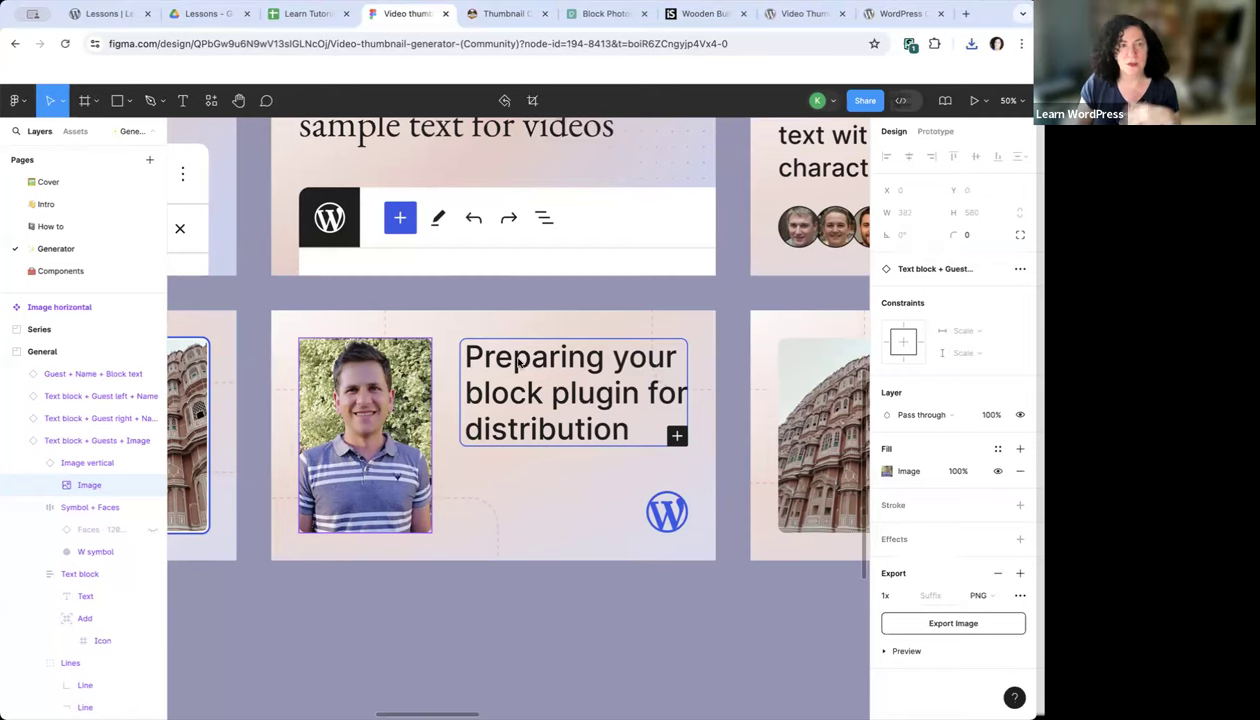
{"action": "scroll", "coordinate": [518, 363], "scroll_direction": "down", "scroll_amount": 1}
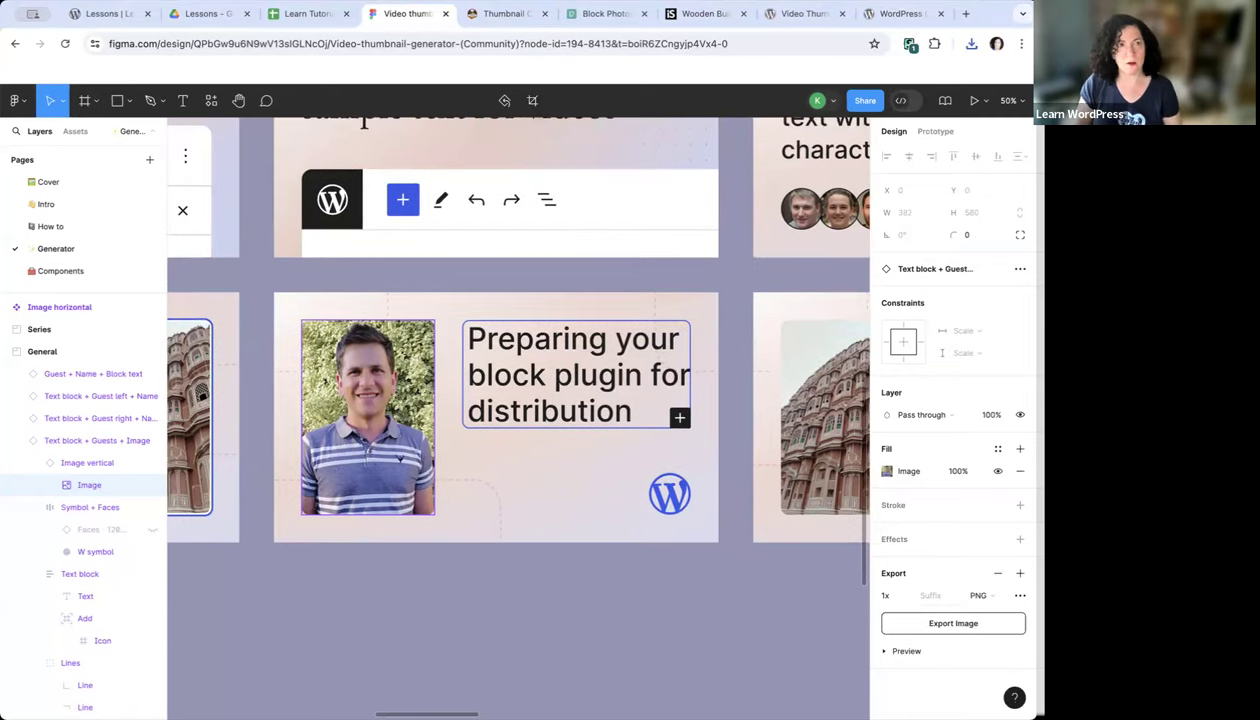
In Google Drive, open the Lessons folder under Thumbnails for Learn.WordPress.org
{"action": "left_click", "coordinate": [205, 14]}
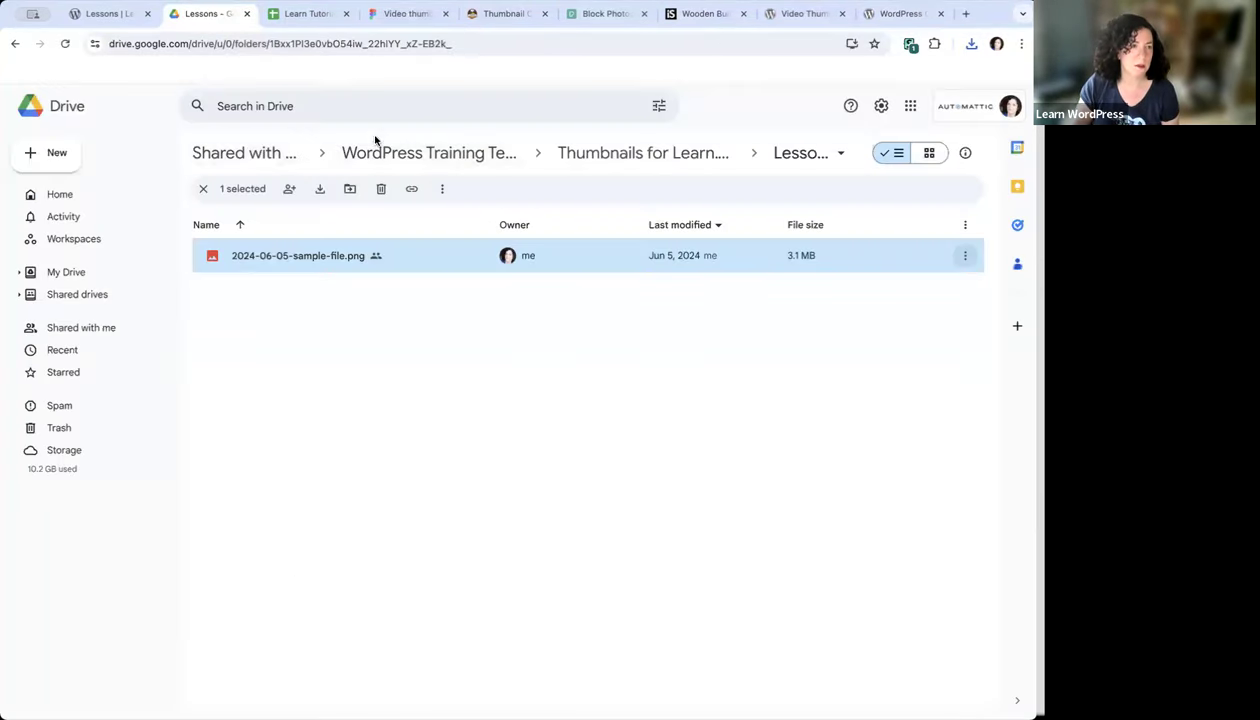
{"action": "left_click", "coordinate": [632, 158]}
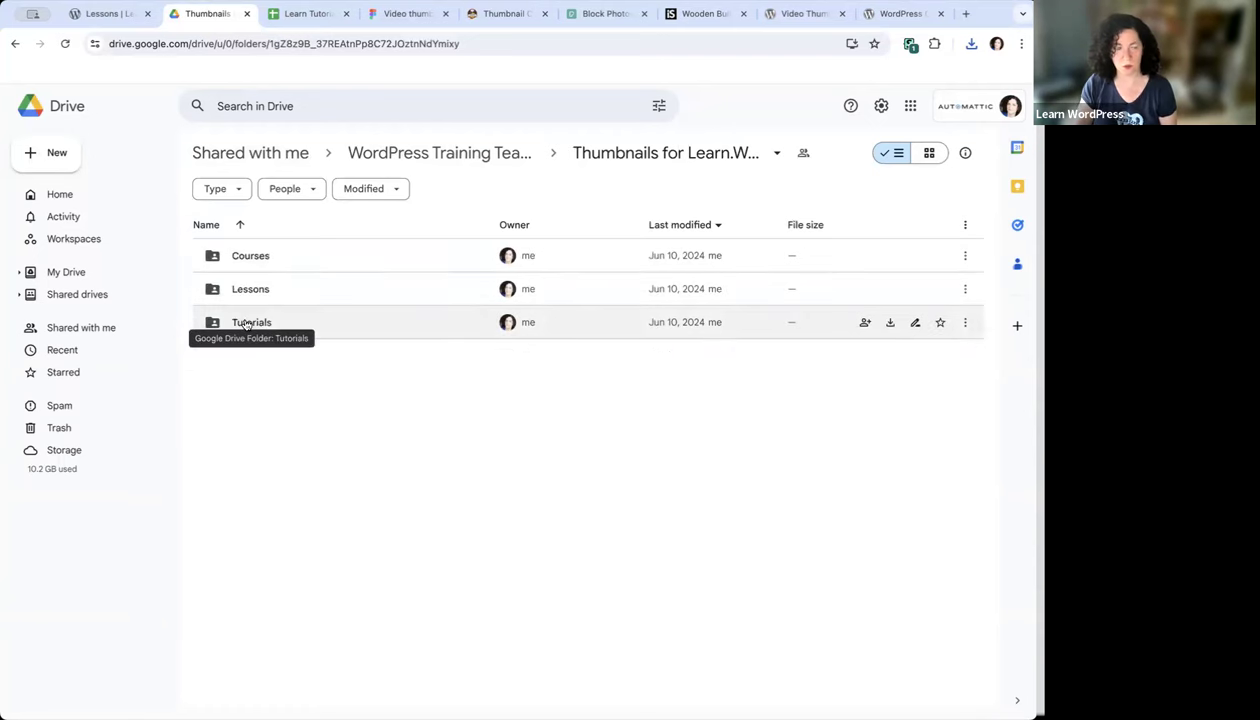
{"action": "left_click", "coordinate": [246, 292]}
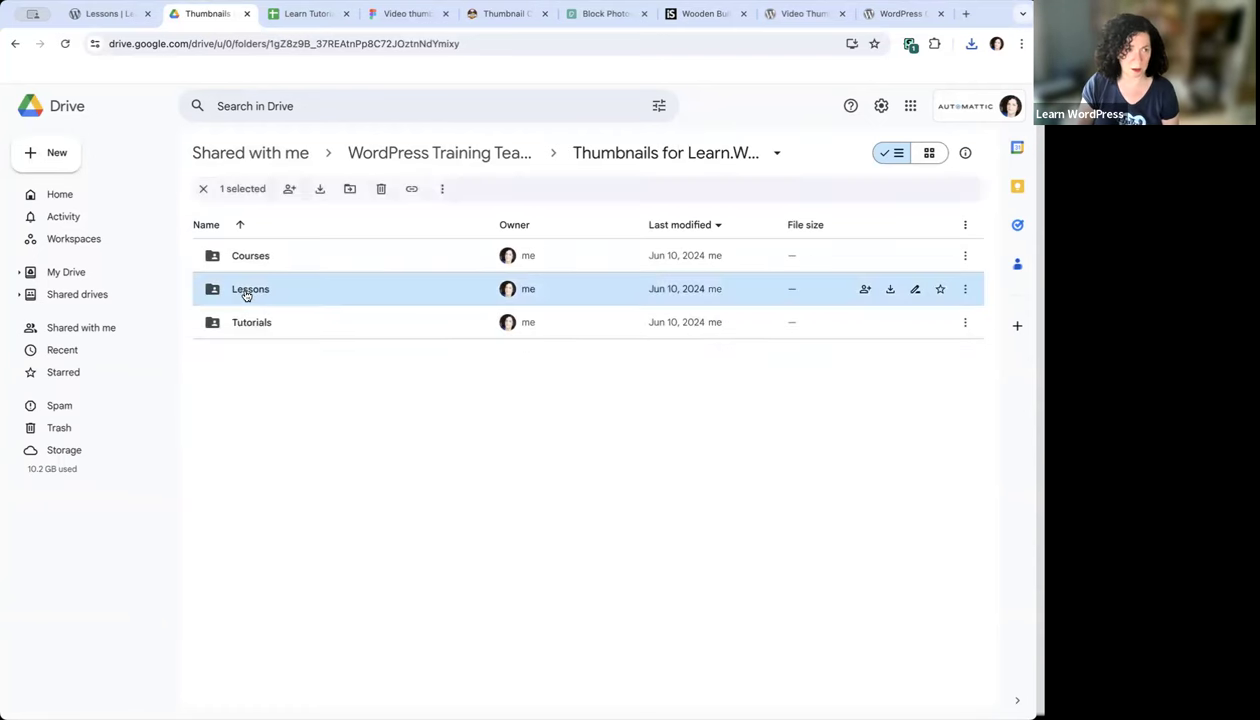
{"action": "double_click", "coordinate": [246, 292]}
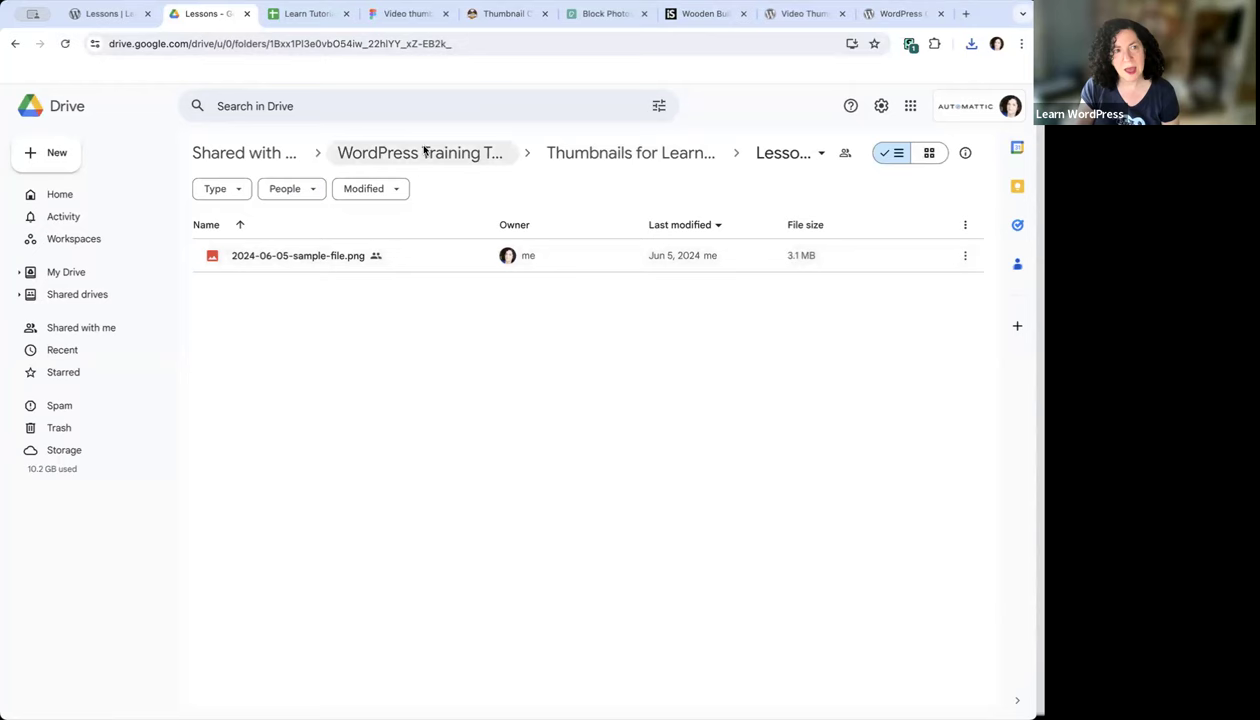
Check the 'Preparing your block plugin for distribution' row in the tracking spreadsheet, then return to Drive
{"action": "left_click", "coordinate": [308, 14]}
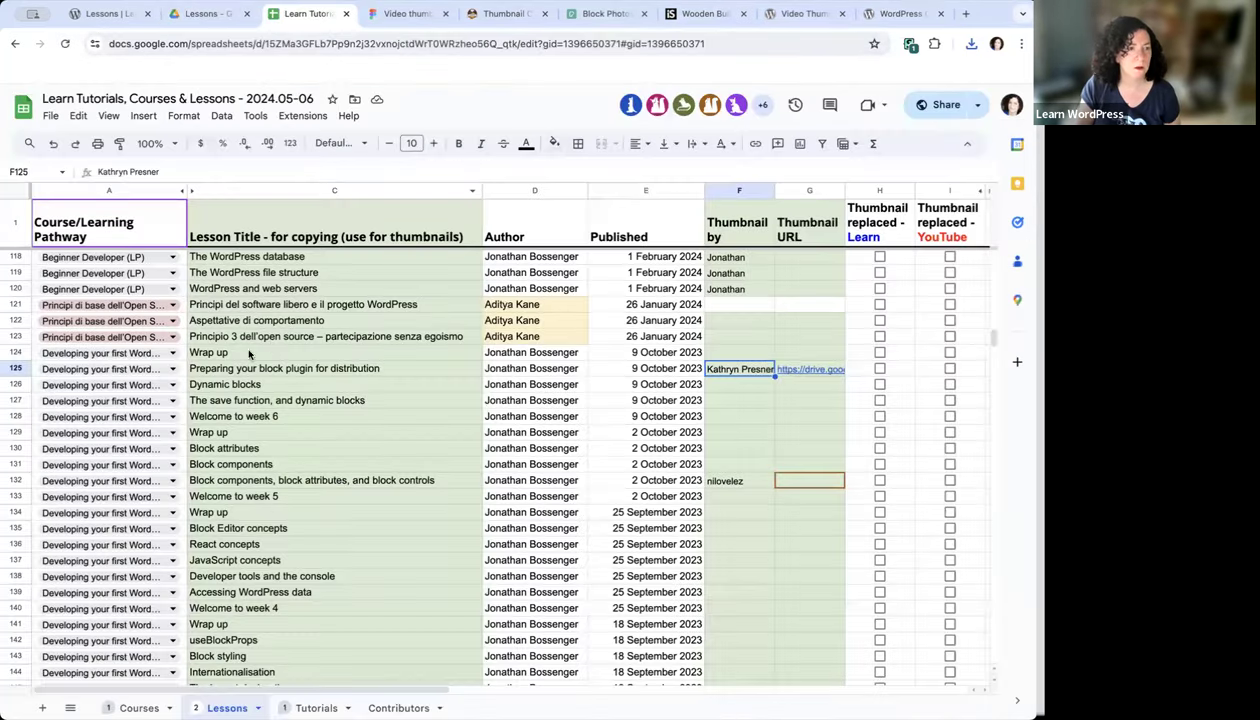
{"action": "left_click", "coordinate": [247, 372]}
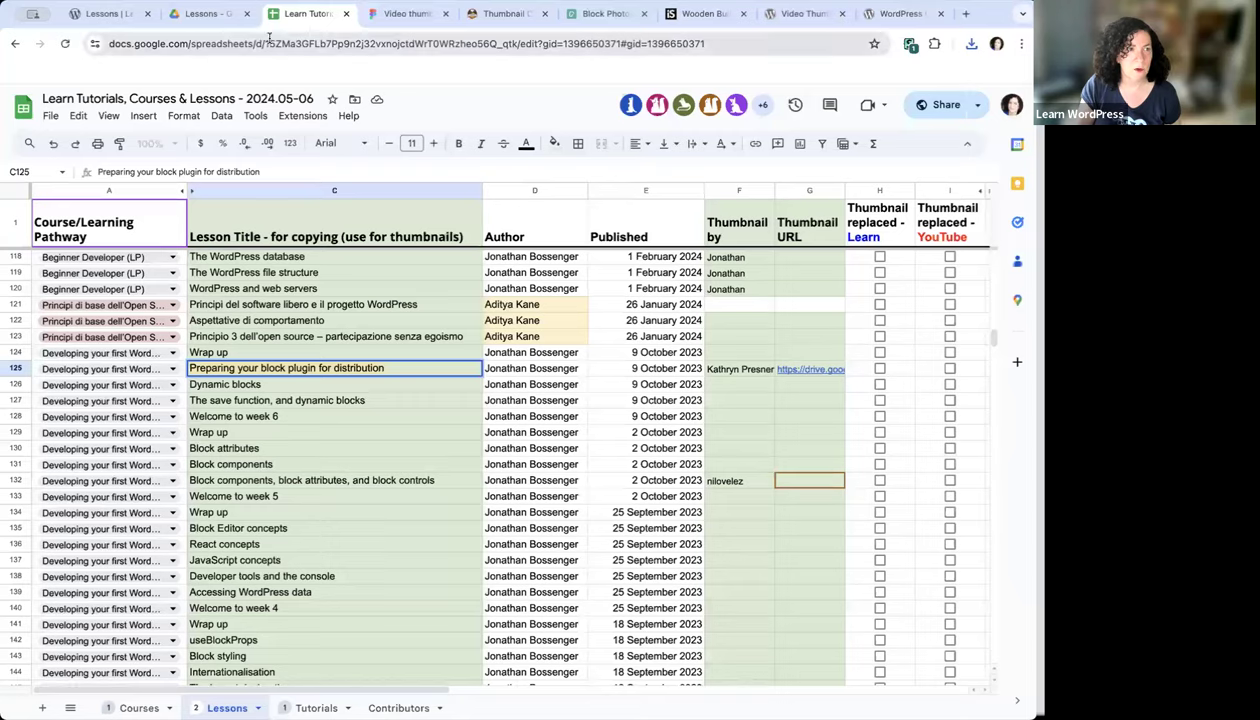
{"action": "left_click", "coordinate": [220, 20]}
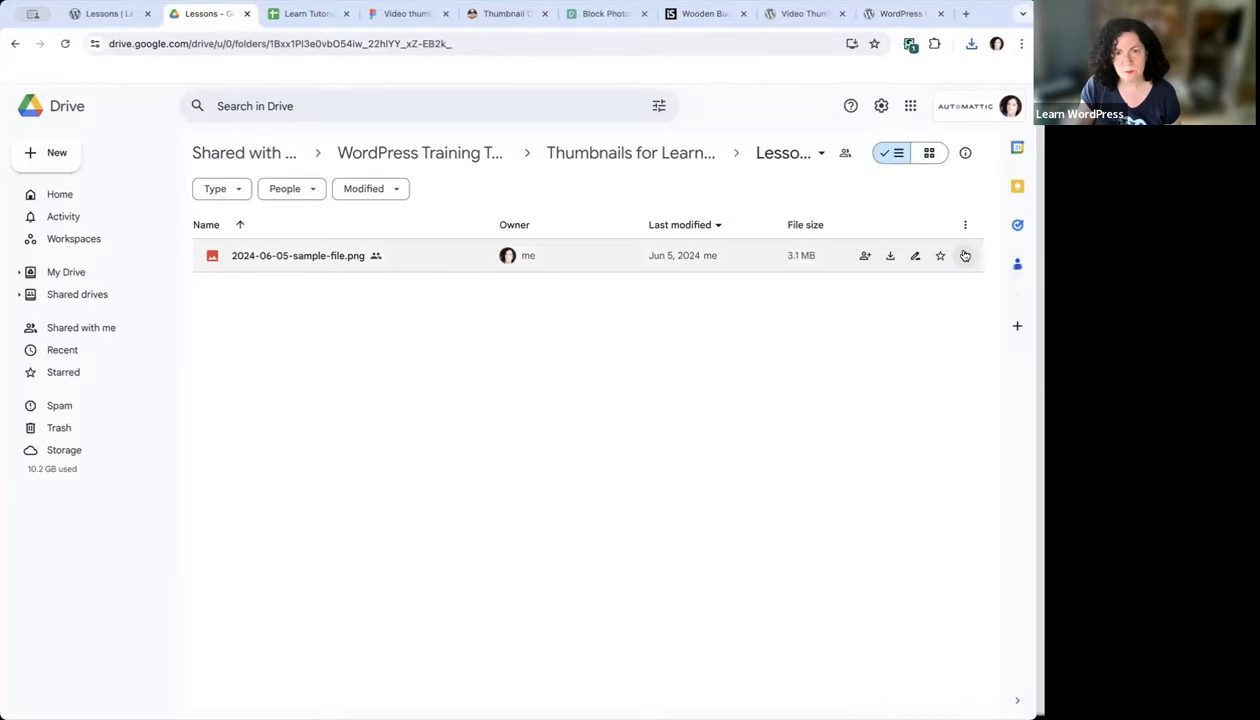
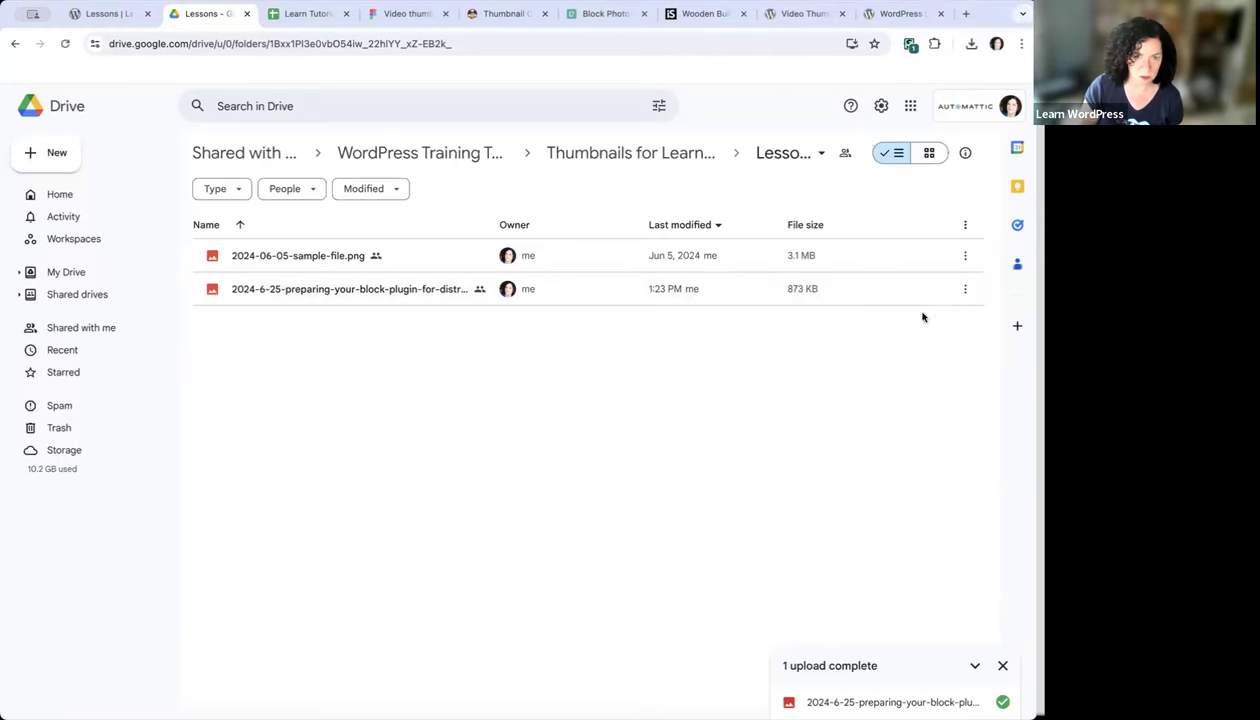
Rename the uploaded thumbnail by inserting 0 so its date reads 2024-06-25
{"action": "left_click", "coordinate": [961, 288]}
{"action": "left_click", "coordinate": [781, 374]}
{"action": "left_click", "coordinate": [431, 400]}
{"action": "type", "text": "0"}
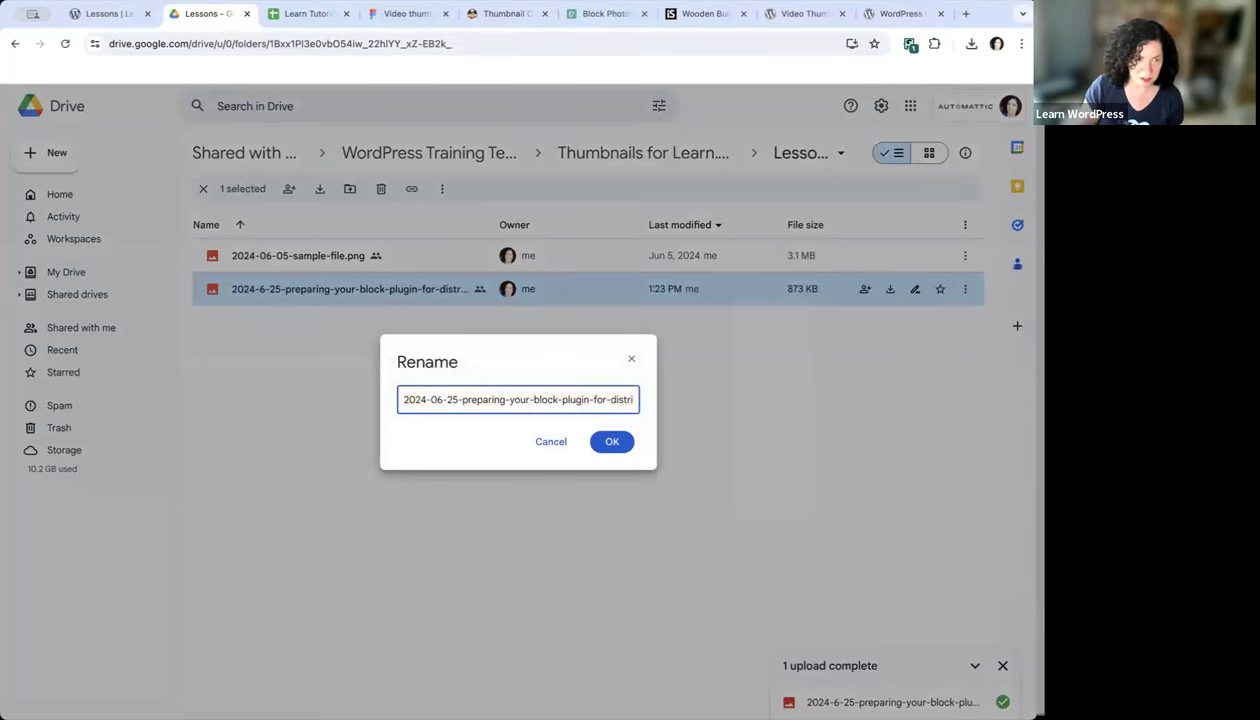
{"action": "left_click", "coordinate": [612, 441]}
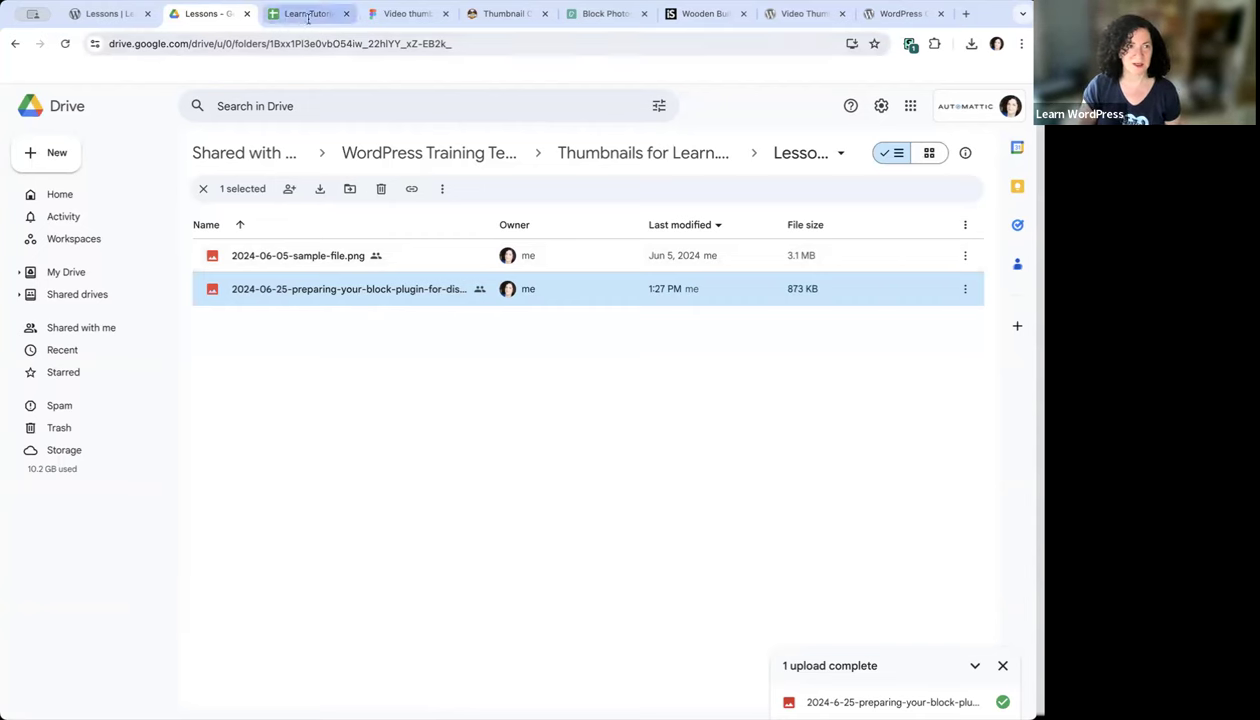
Copy a shareable link to the renamed thumbnail, then go to the lesson spreadsheet
{"action": "left_click", "coordinate": [966, 290]}
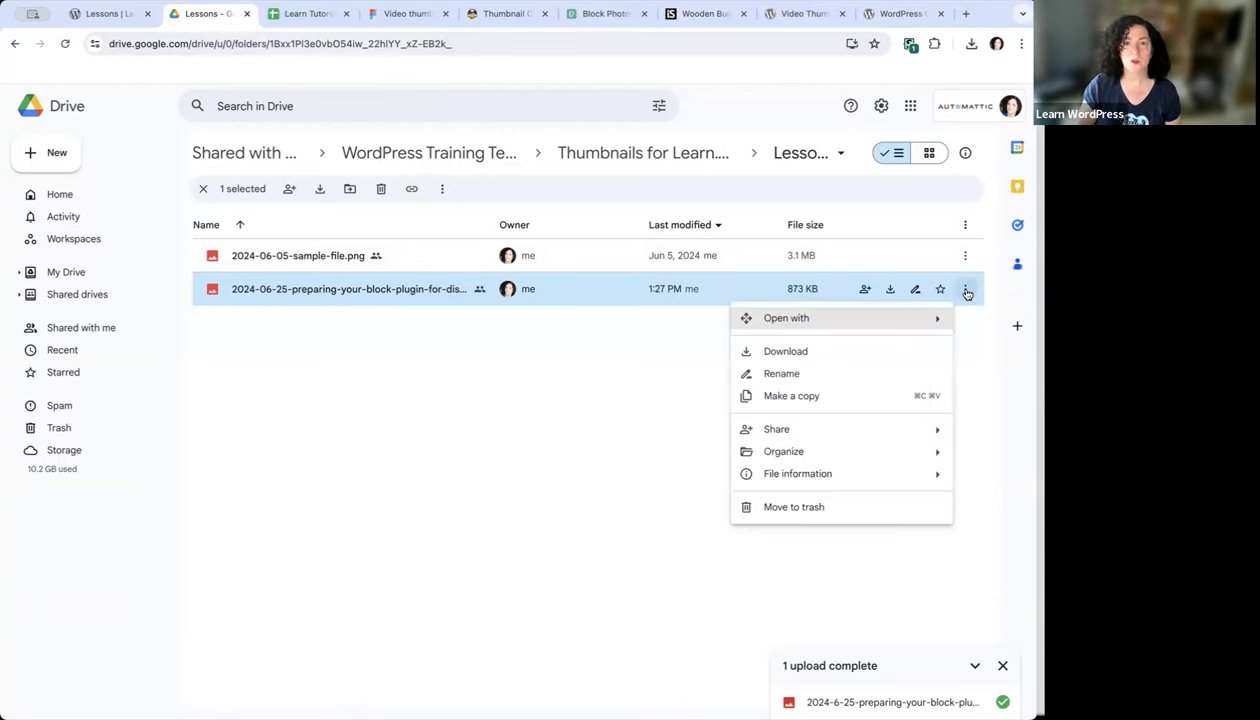
{"action": "left_click", "coordinate": [619, 416]}
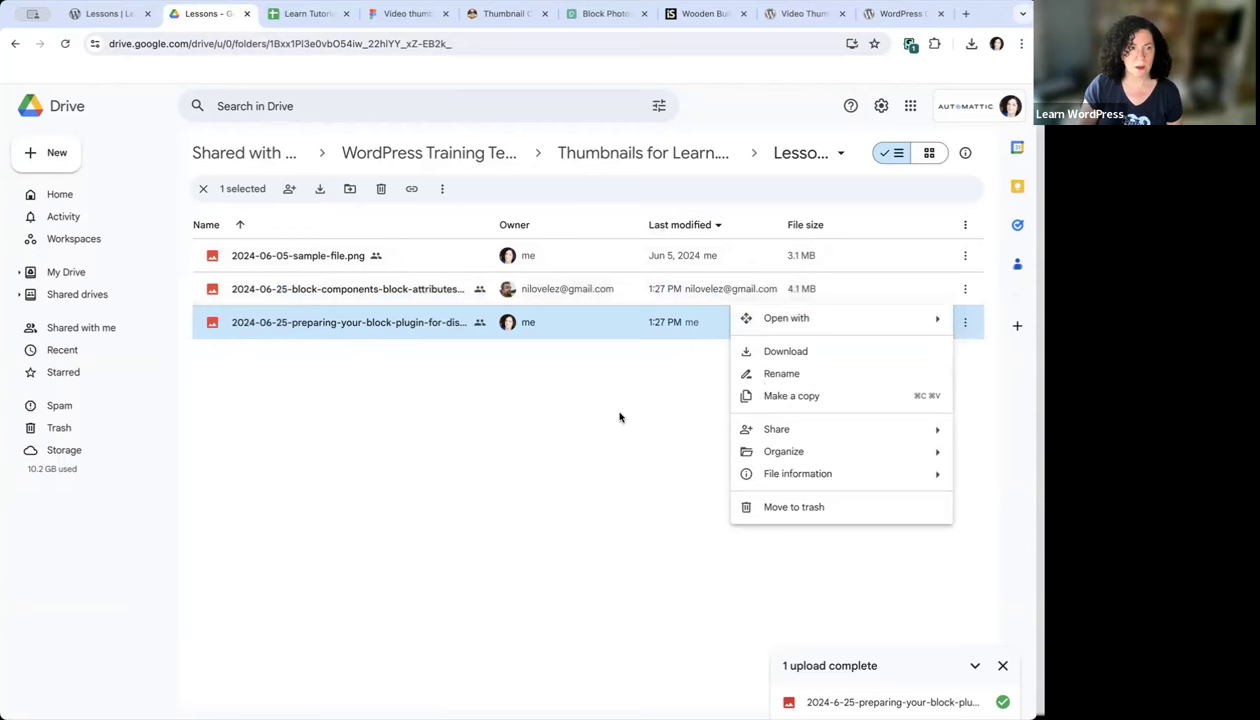
{"action": "left_click", "coordinate": [965, 323]}
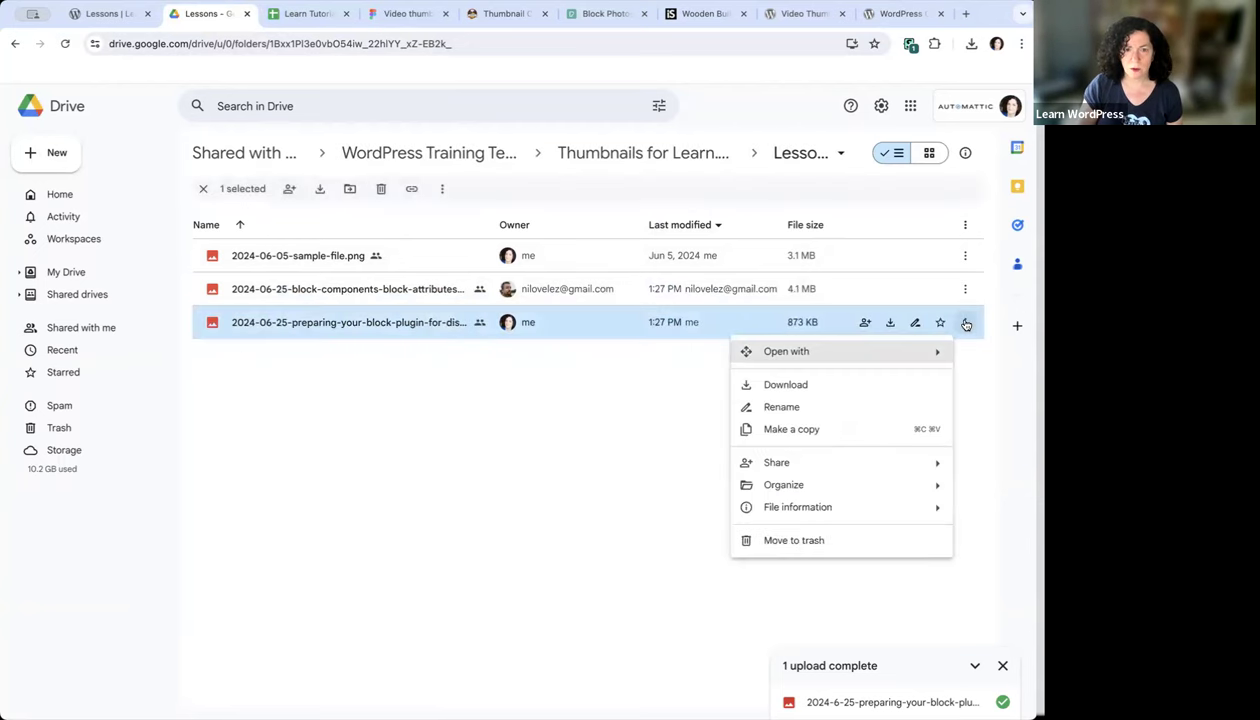
{"action": "mouse_move", "coordinate": [858, 468]}
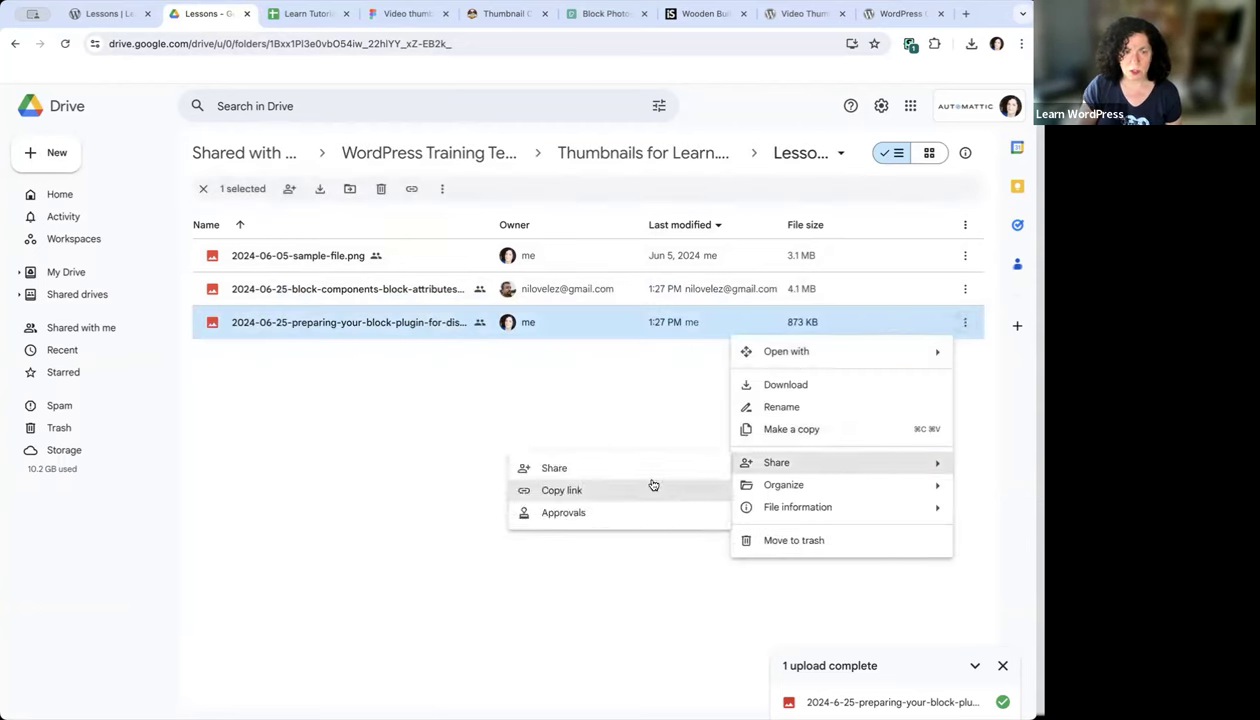
{"action": "left_click", "coordinate": [571, 491]}
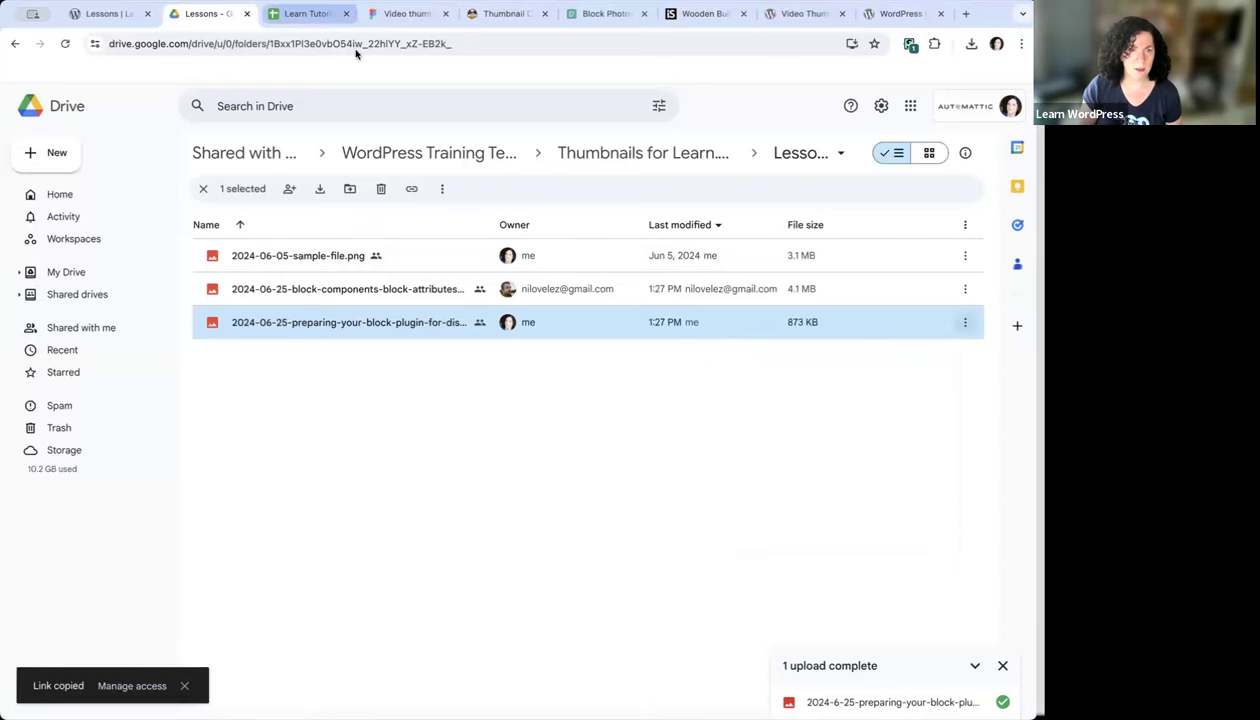
{"action": "key", "text": "ctrl+Tab"}
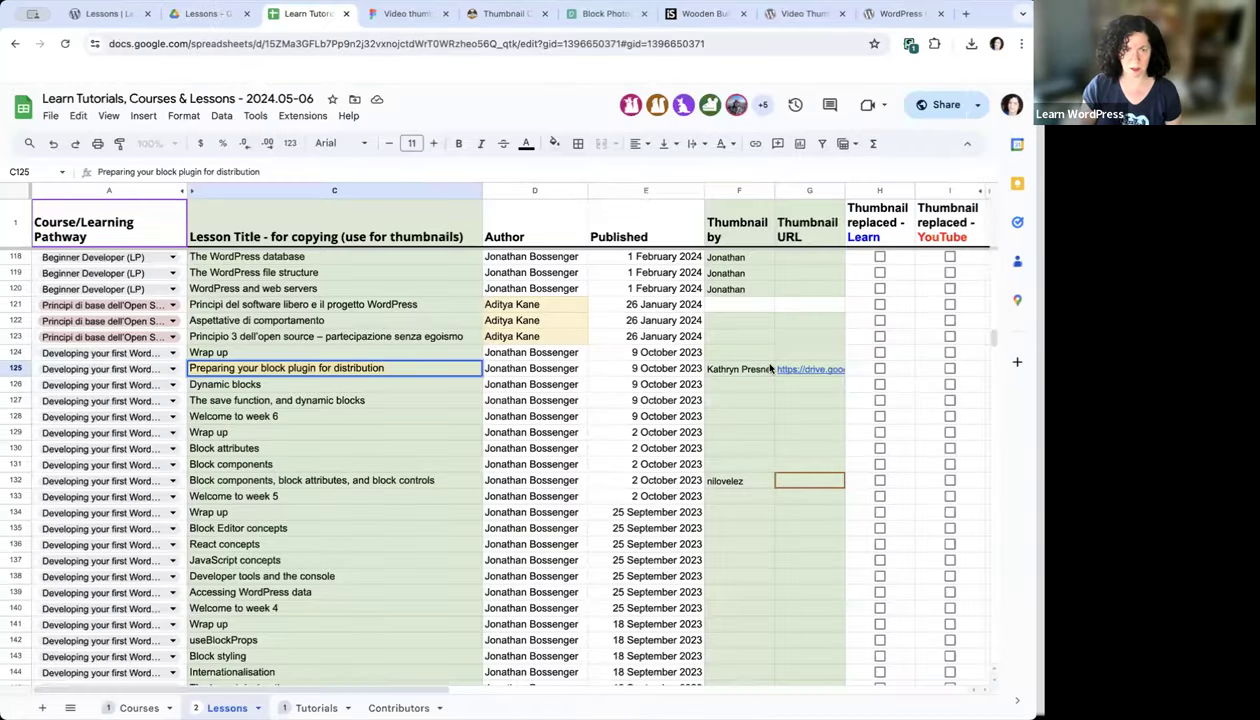
{"action": "left_click", "coordinate": [754, 370]}
{"action": "key", "text": "Right"}
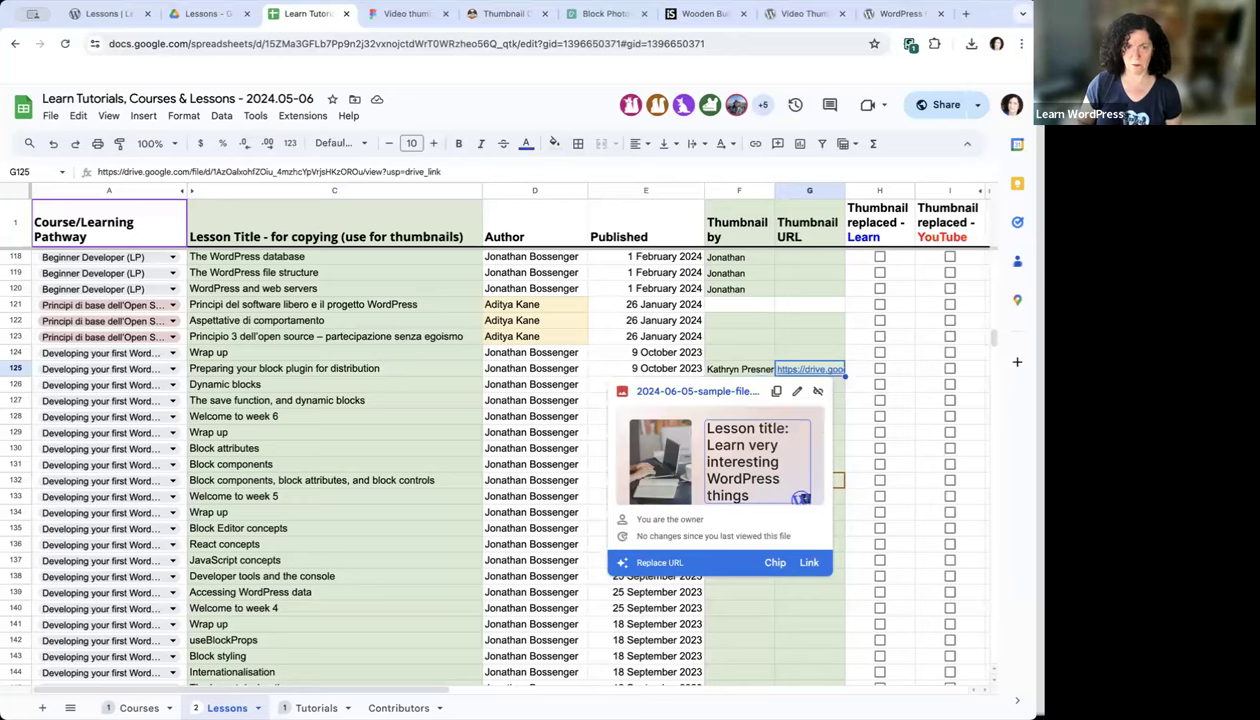
{"action": "left_click", "coordinate": [740, 372]}
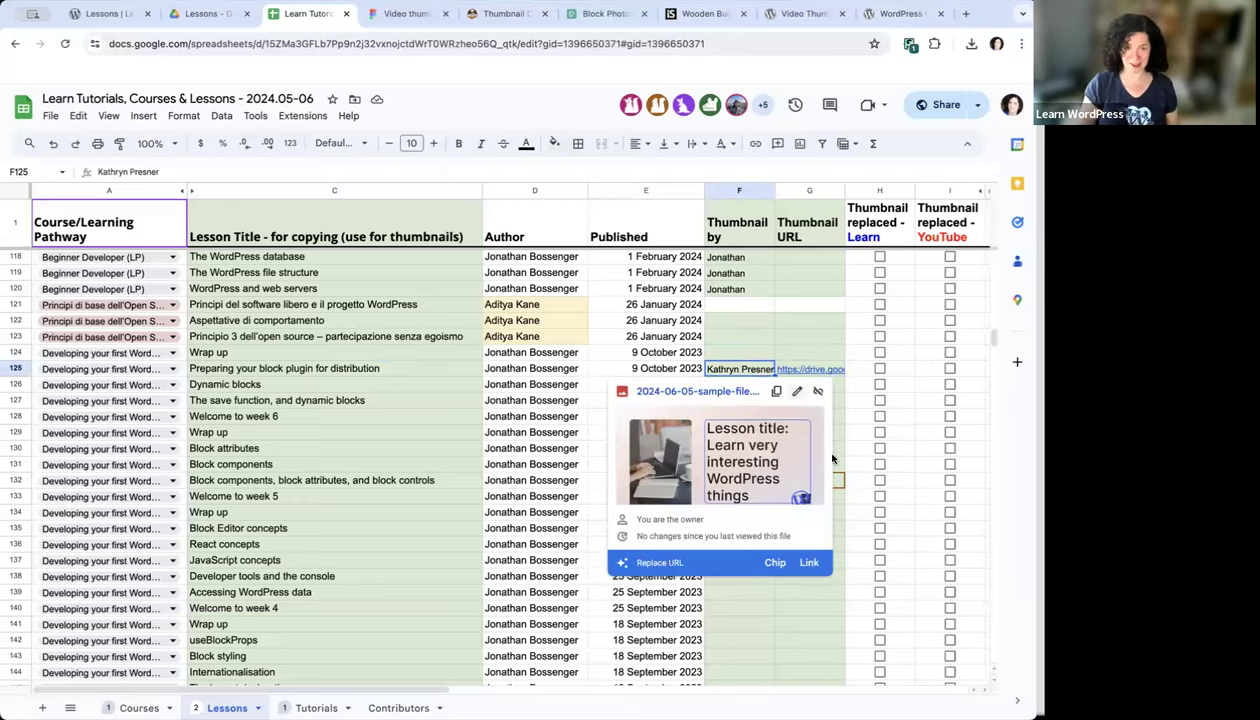
{"action": "left_click", "coordinate": [393, 368]}
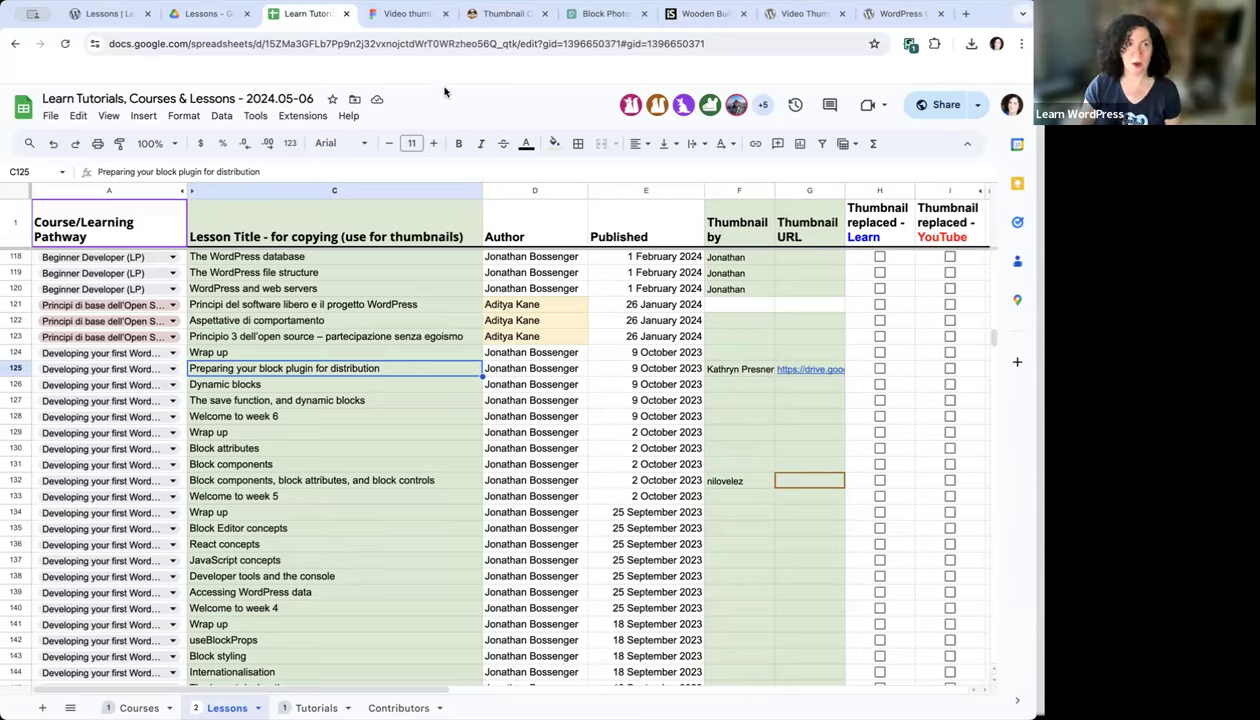
Zoom Figma out, browse the 'plugin api hooks' lesson thumbnails, and return to Figma
{"action": "left_click", "coordinate": [400, 14]}
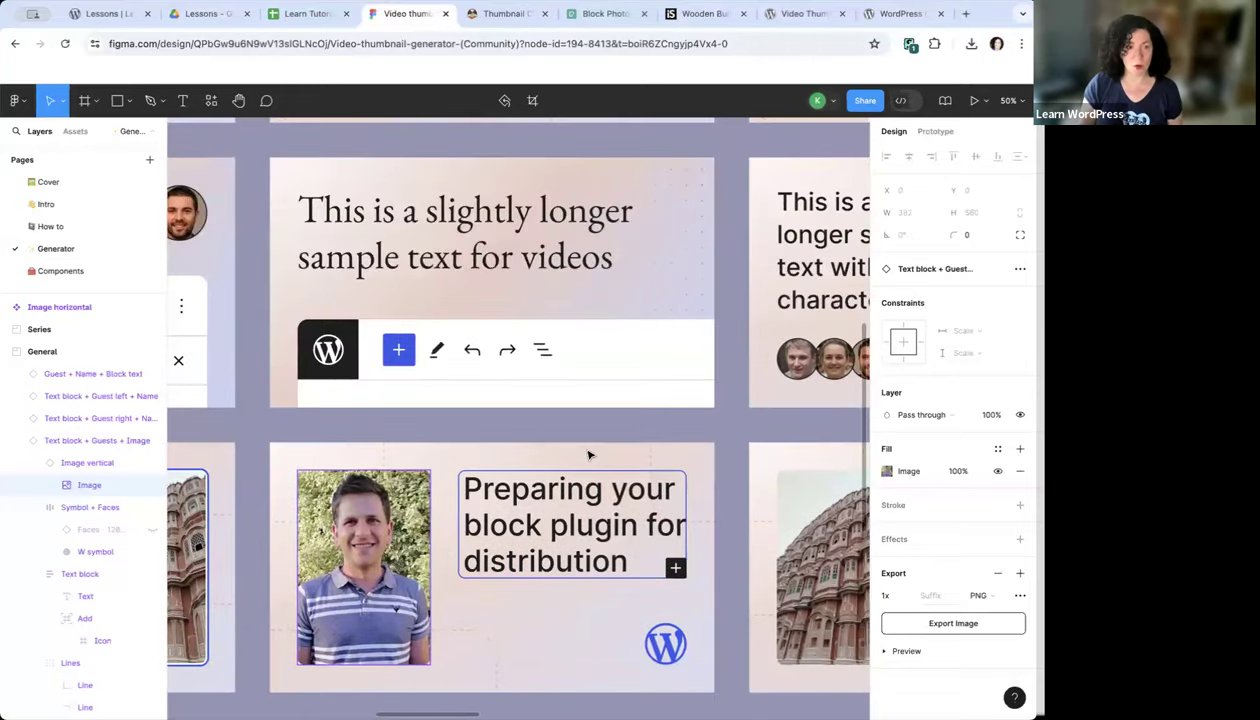
{"action": "key", "text": "minus"}
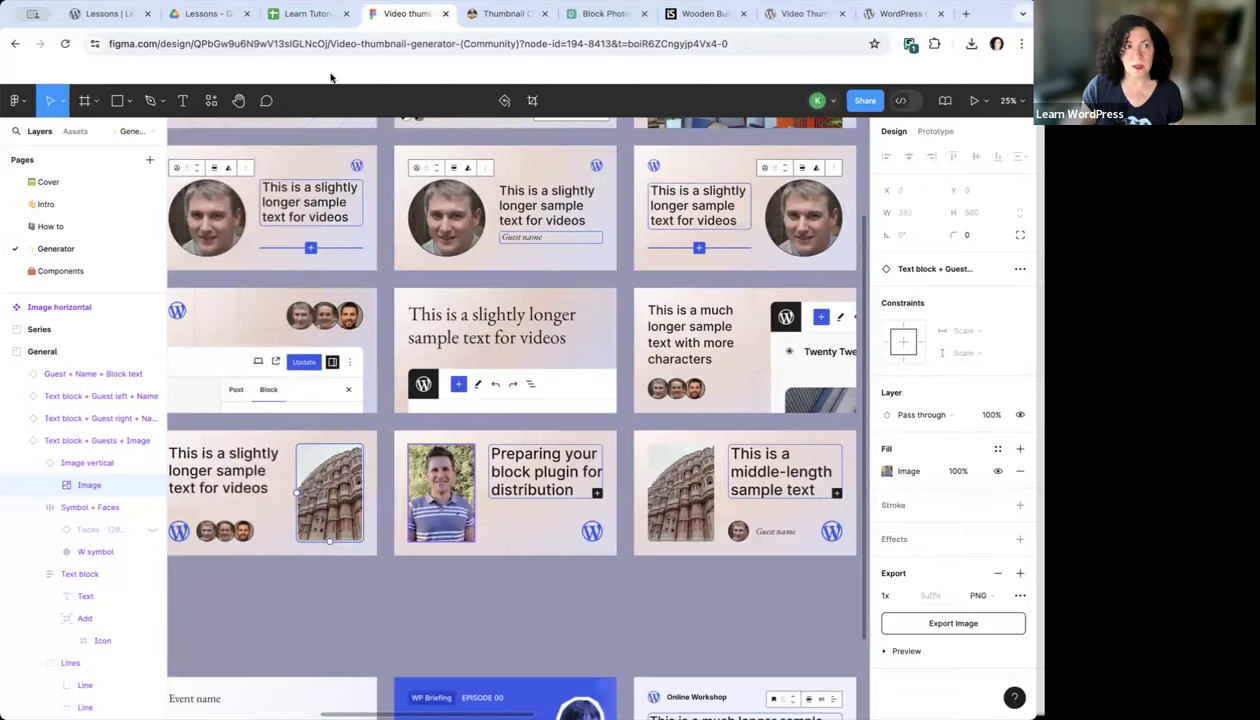
{"action": "left_click", "coordinate": [104, 14]}
{"action": "scroll", "coordinate": [448, 271], "scroll_direction": "down", "scroll_amount": 3}
{"action": "scroll", "coordinate": [577, 450], "scroll_direction": "down", "scroll_amount": 5}
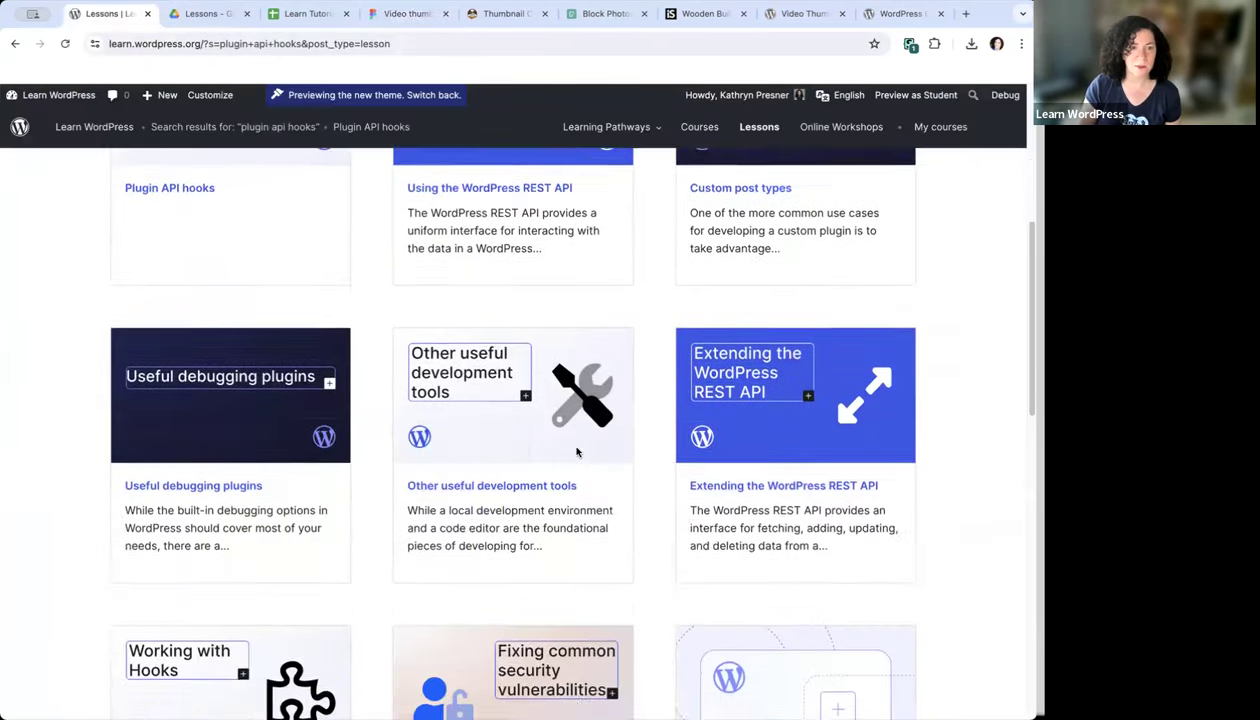
{"action": "scroll", "coordinate": [578, 454], "scroll_direction": "up", "scroll_amount": 3}
{"action": "scroll", "coordinate": [577, 452], "scroll_direction": "up", "scroll_amount": 3}
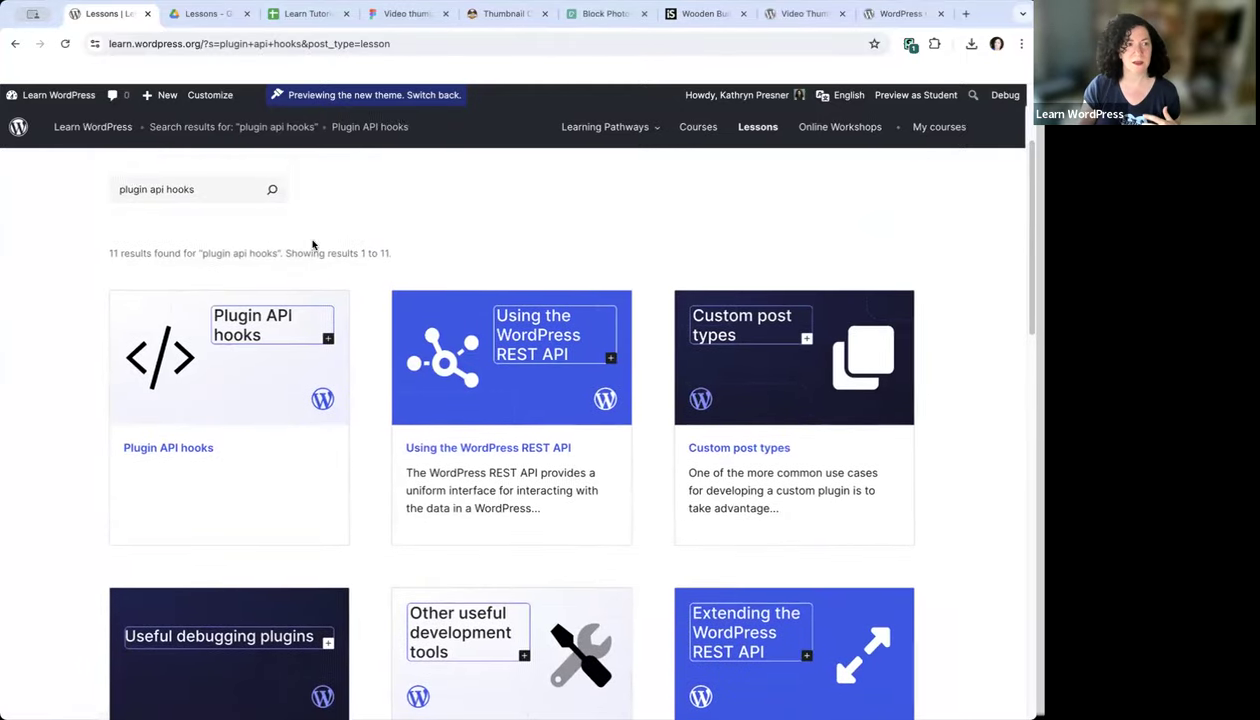
{"action": "left_click", "coordinate": [195, 187]}
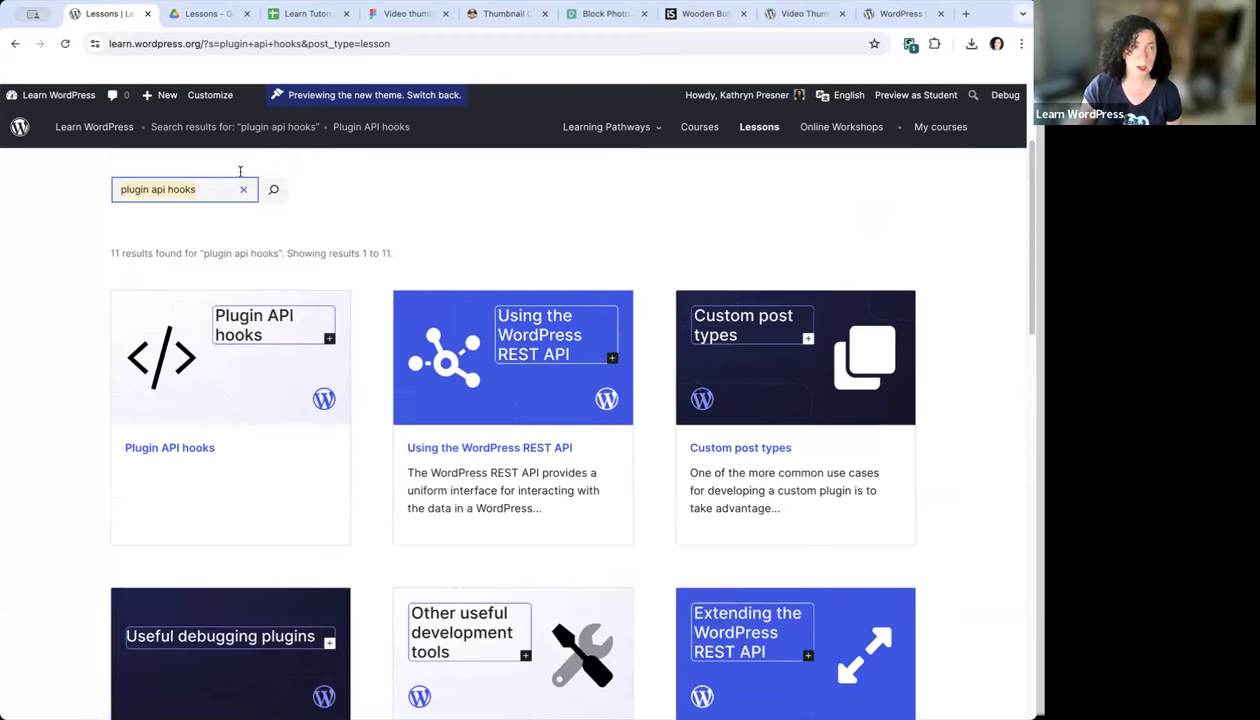
{"action": "left_click", "coordinate": [419, 16]}
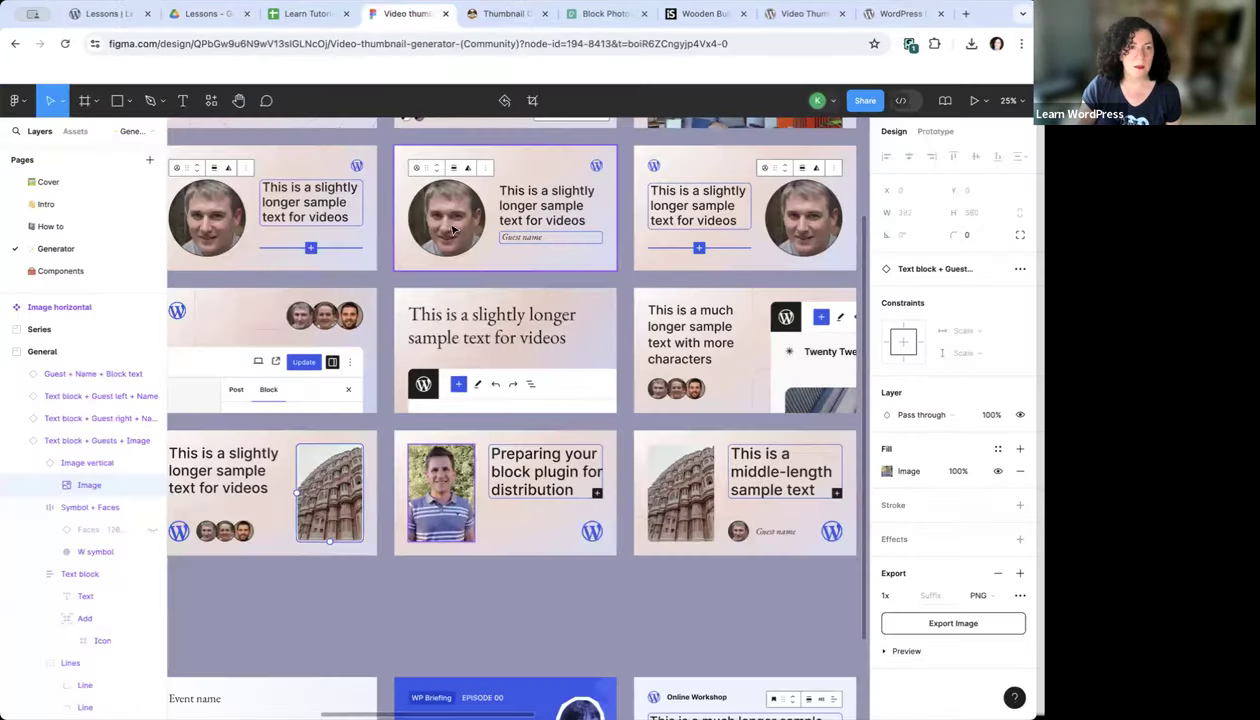
Select the 'slightly longer sample text' thumbnail frame
{"action": "left_click", "coordinate": [540, 522]}
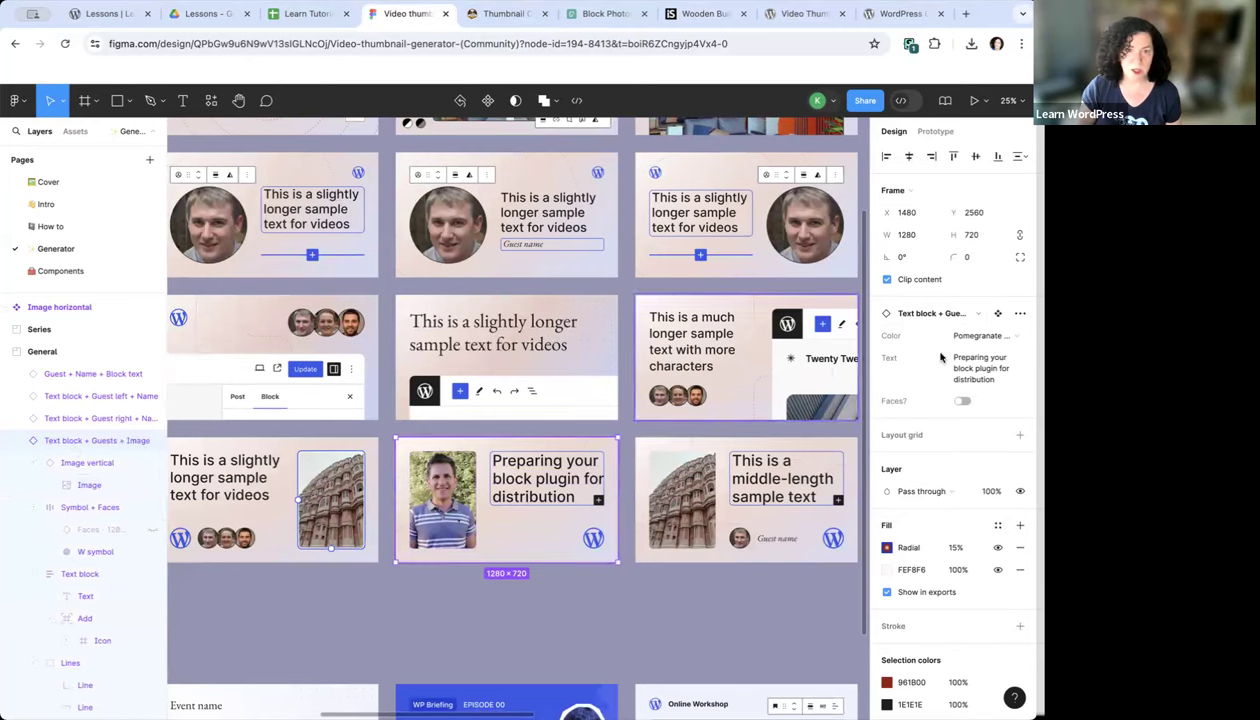
{"action": "scroll", "coordinate": [920, 490], "scroll_direction": "down", "scroll_amount": 1}
{"action": "scroll", "coordinate": [920, 490], "scroll_direction": "up", "scroll_amount": 1}
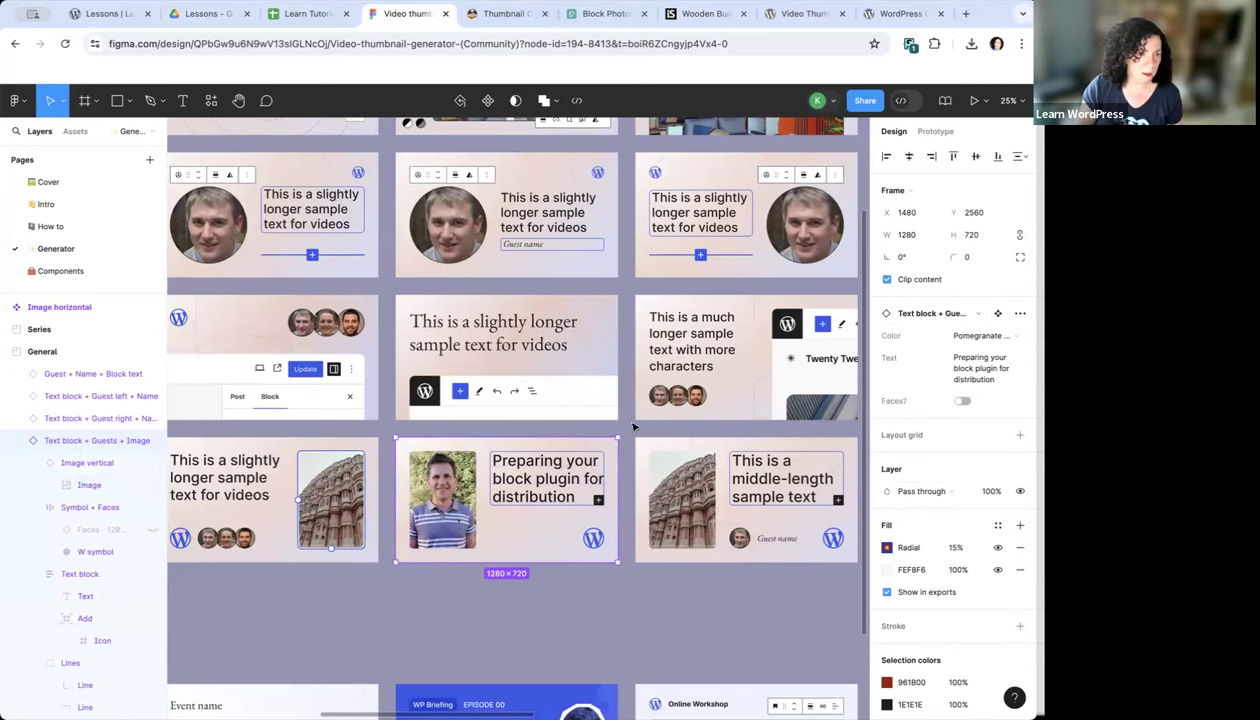
{"action": "left_click", "coordinate": [484, 323]}
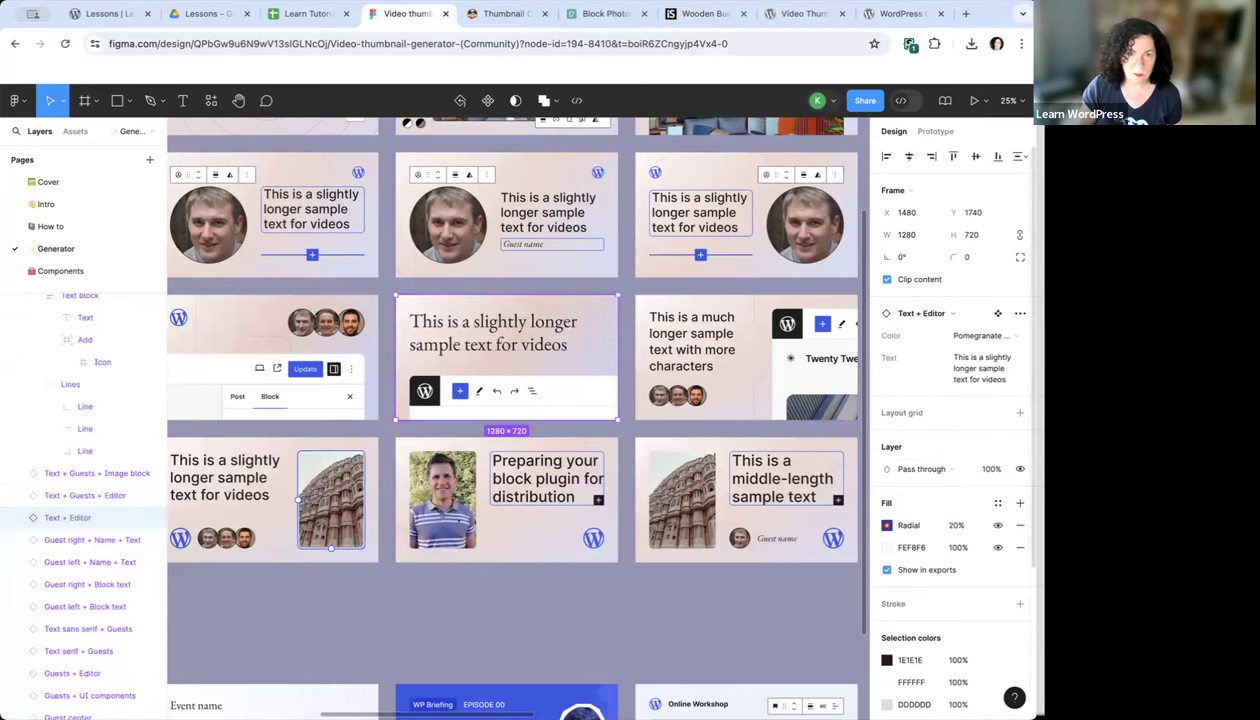
{"action": "scroll", "coordinate": [959, 456], "scroll_direction": "down", "scroll_amount": 4}
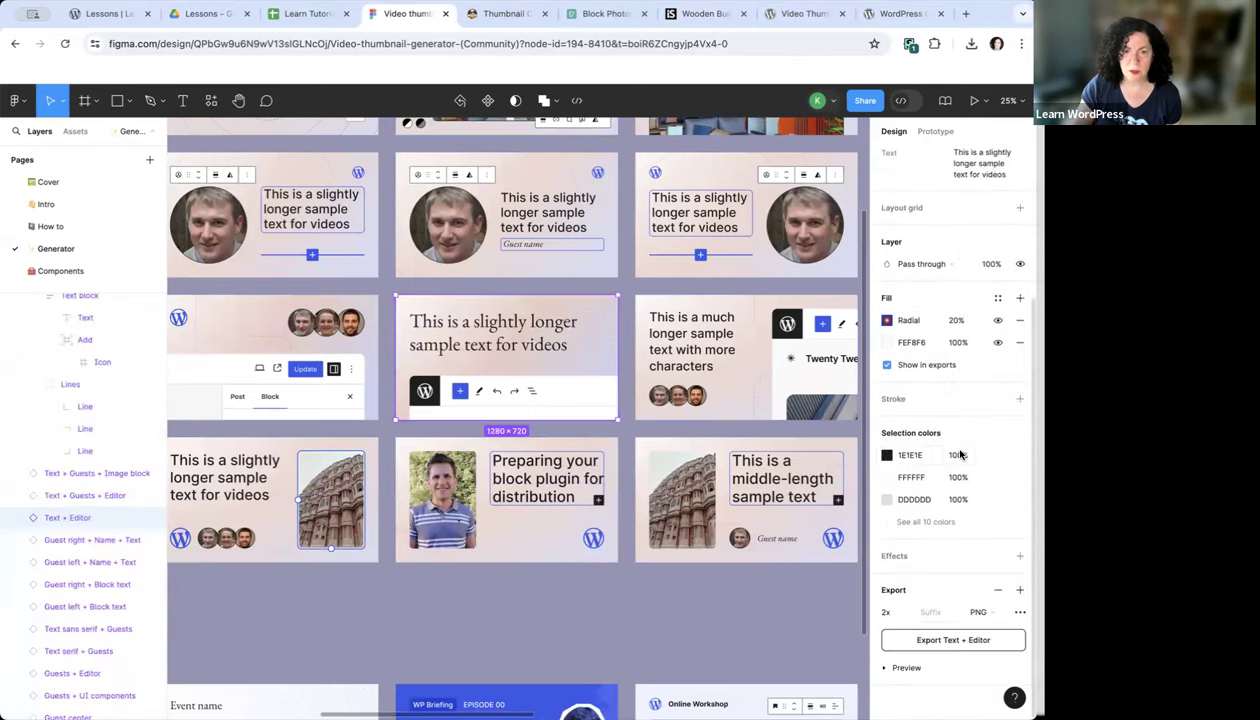
{"action": "scroll", "coordinate": [959, 456], "scroll_direction": "up", "scroll_amount": 4}
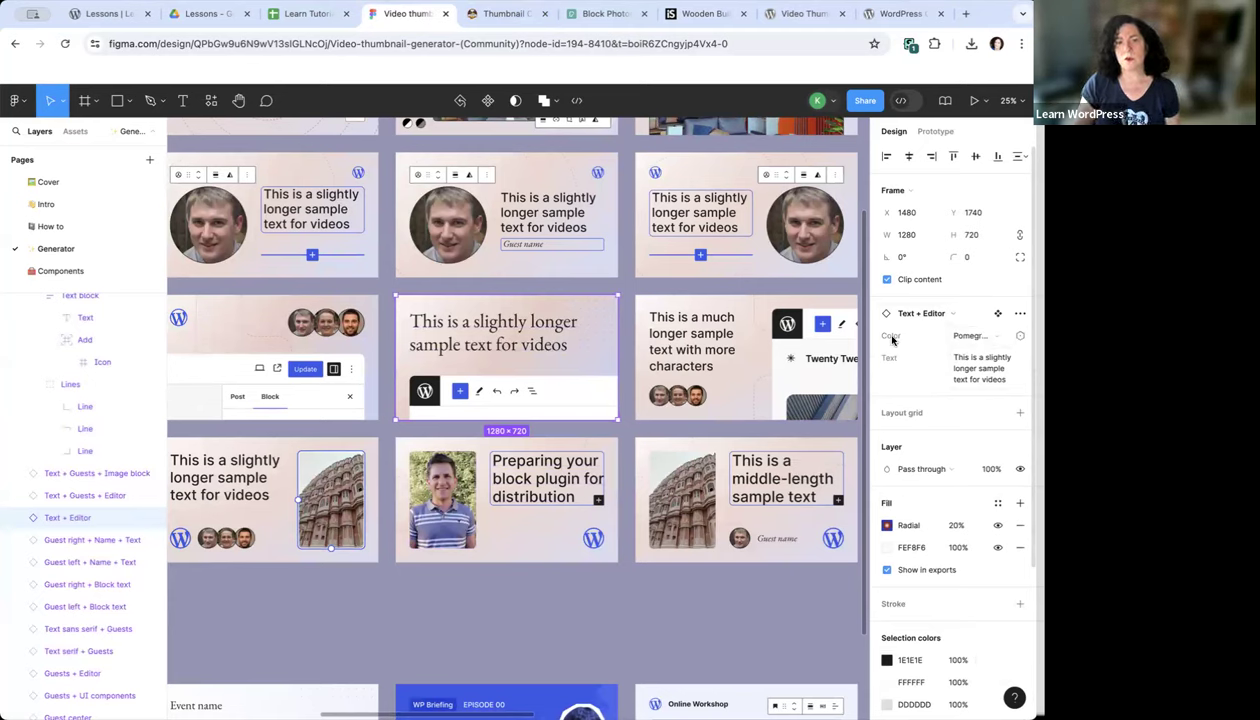
Try Light gradient and Blue, then set the frame's Color to Dark blue
{"action": "left_click", "coordinate": [975, 338]}
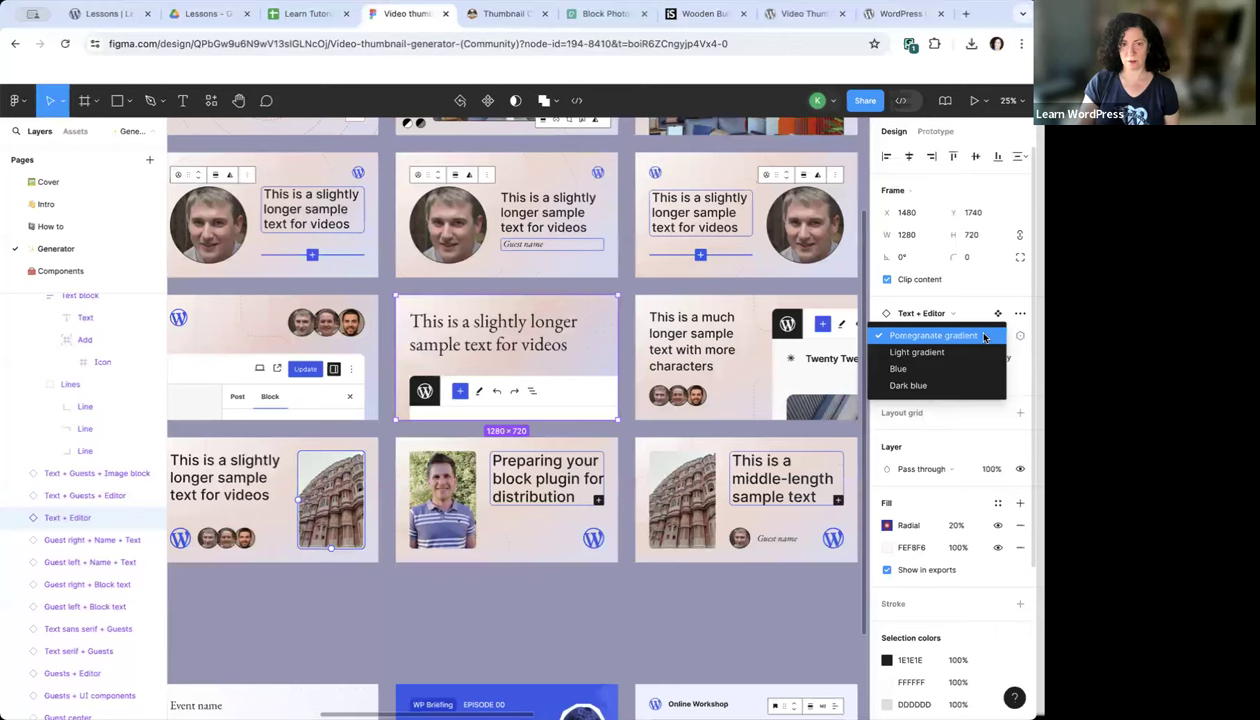
{"action": "left_click", "coordinate": [929, 357]}
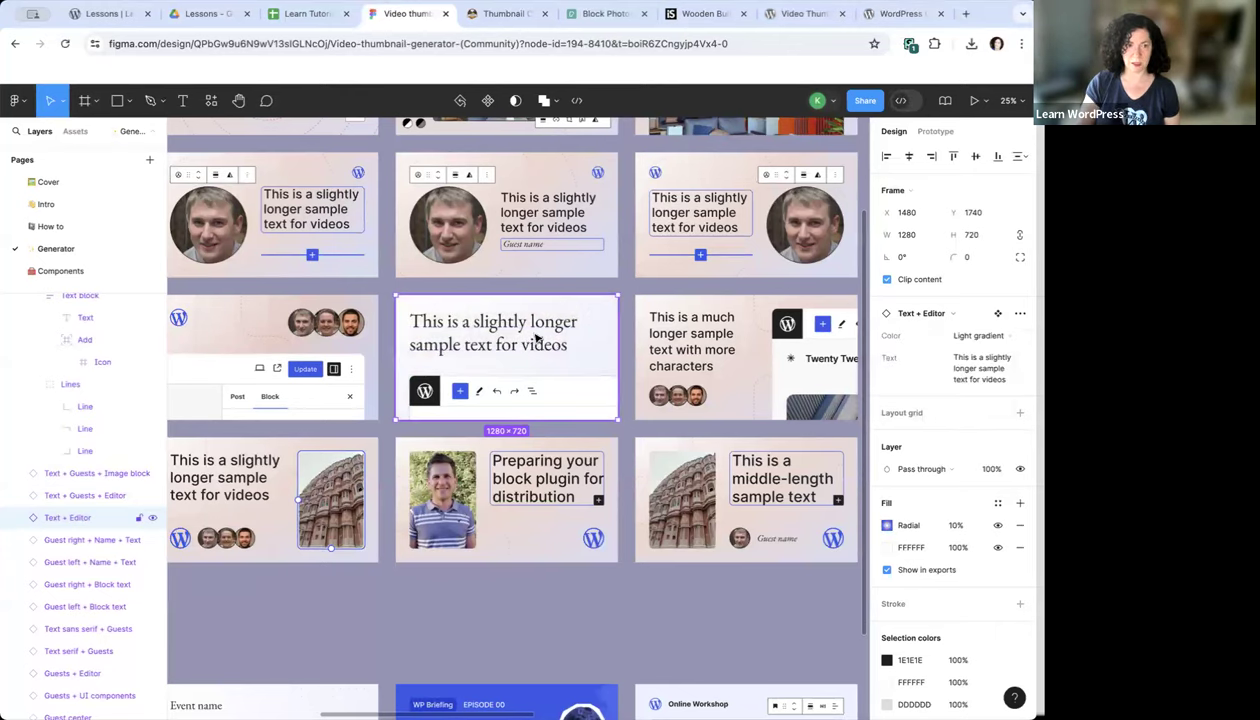
{"action": "left_click", "coordinate": [970, 335]}
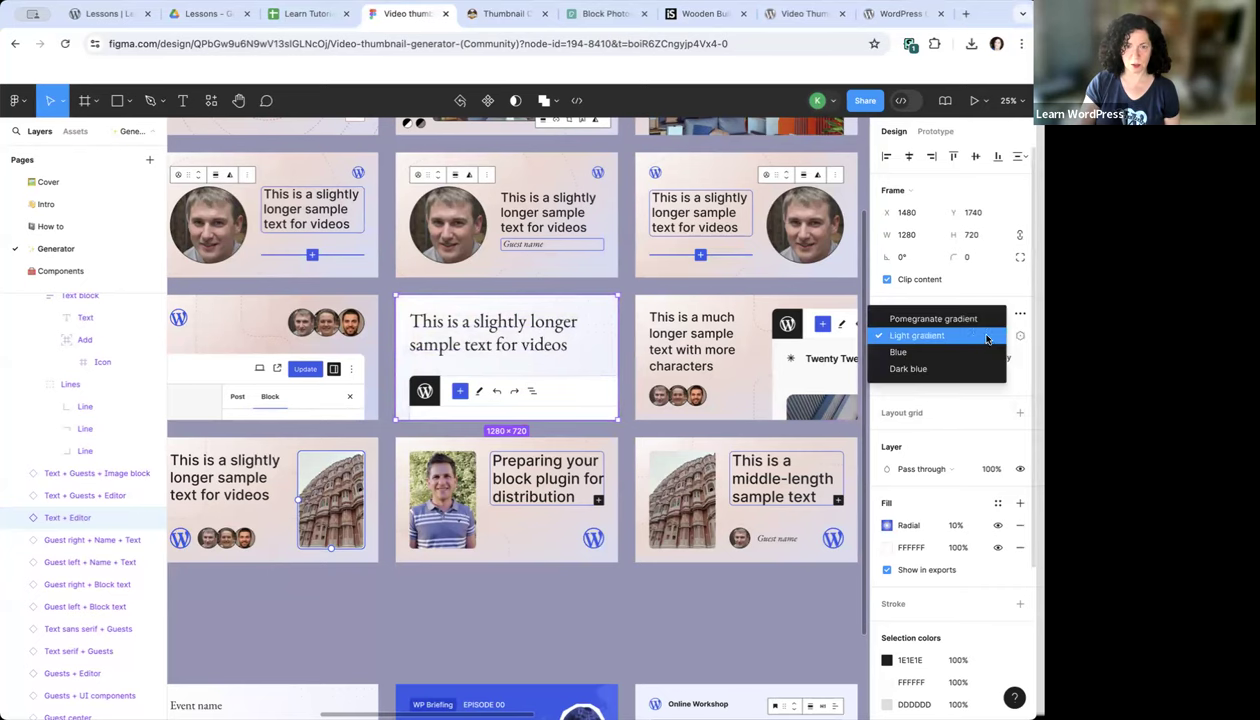
{"action": "left_click", "coordinate": [926, 353]}
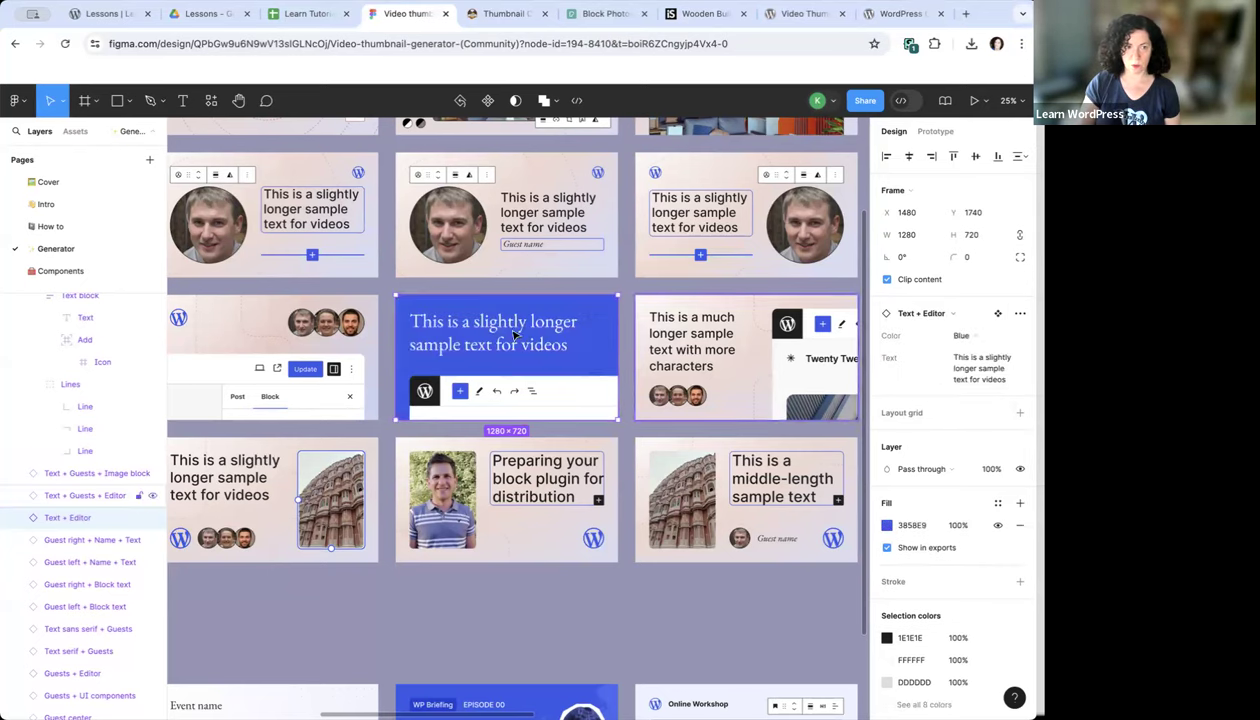
{"action": "left_click", "coordinate": [970, 338]}
{"action": "left_click", "coordinate": [940, 352]}
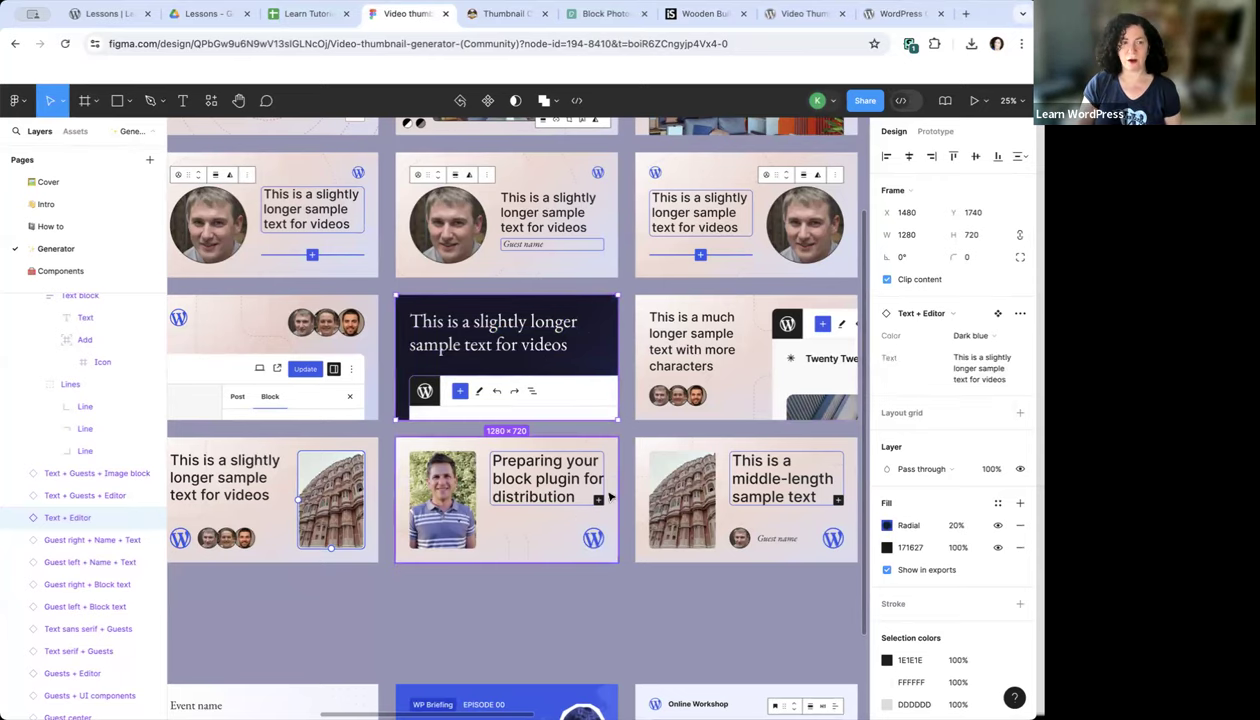
{"action": "scroll", "coordinate": [740, 343], "scroll_direction": "right", "scroll_amount": 3}
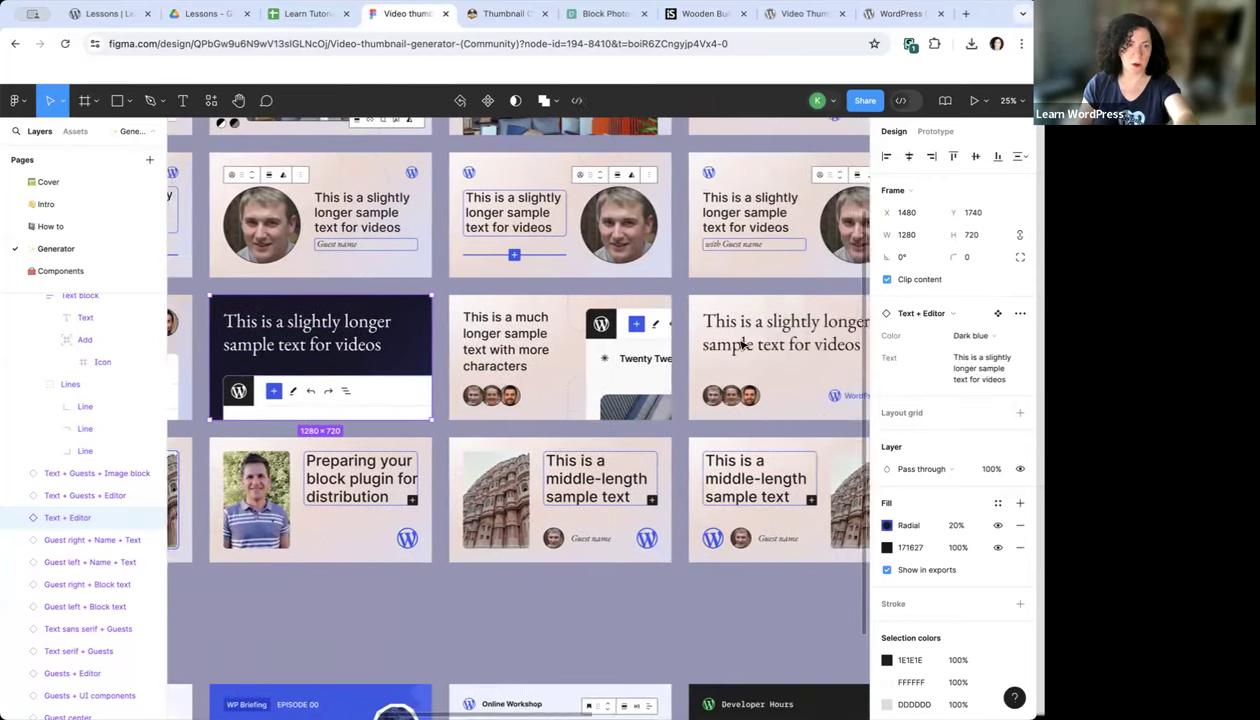
{"action": "scroll", "coordinate": [742, 343], "scroll_direction": "right", "scroll_amount": 1}
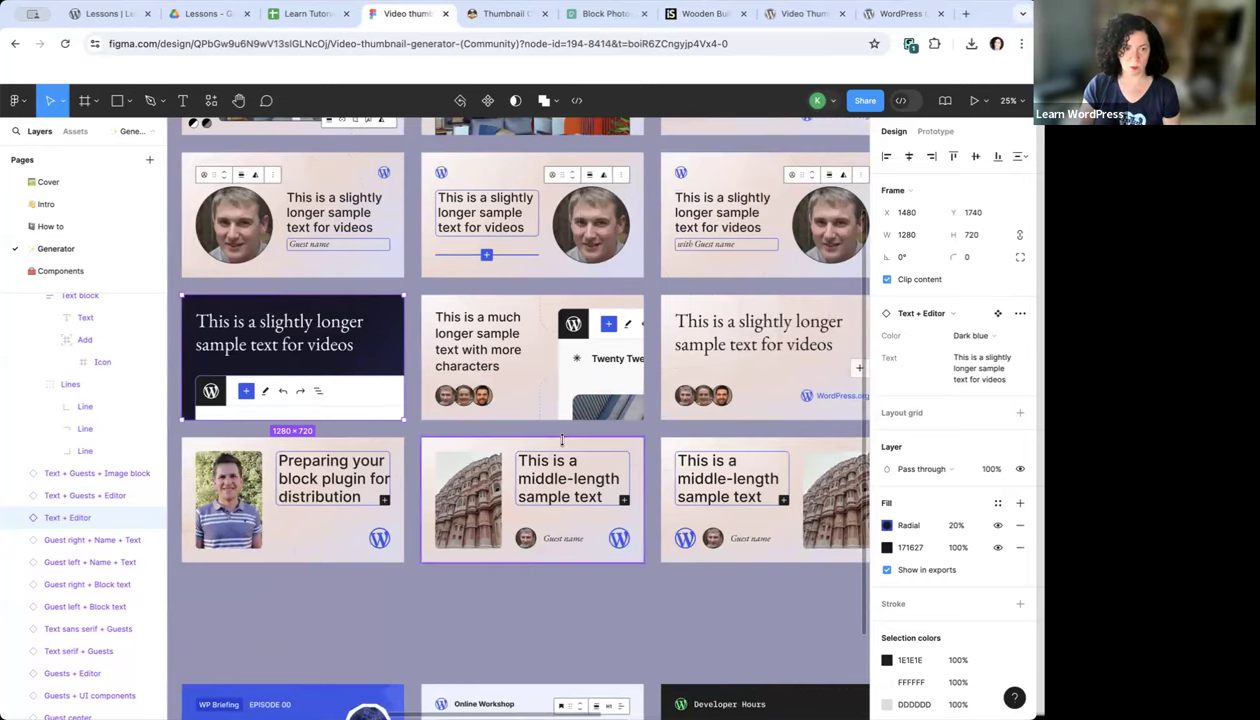
{"action": "left_click", "coordinate": [100, 13]}
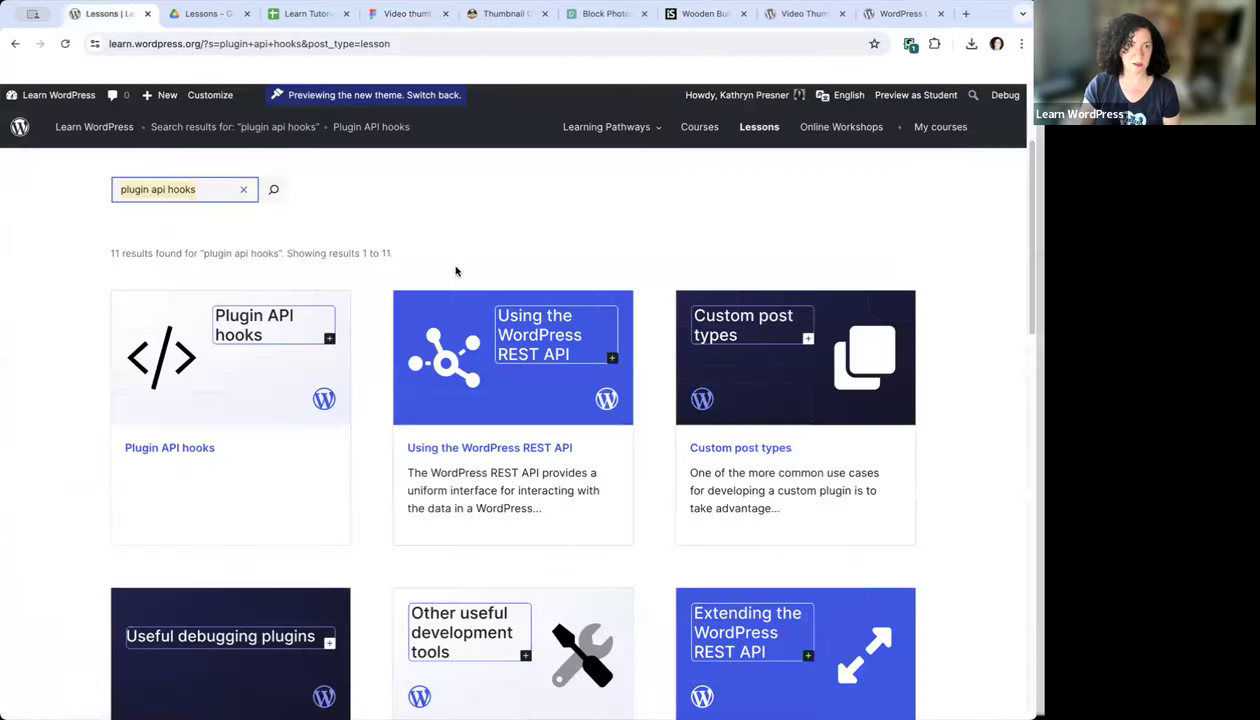
Clear the lesson search field and search the lessons for 'block'
{"action": "key", "text": "super+a"}
{"action": "key", "text": "BackSpace"}
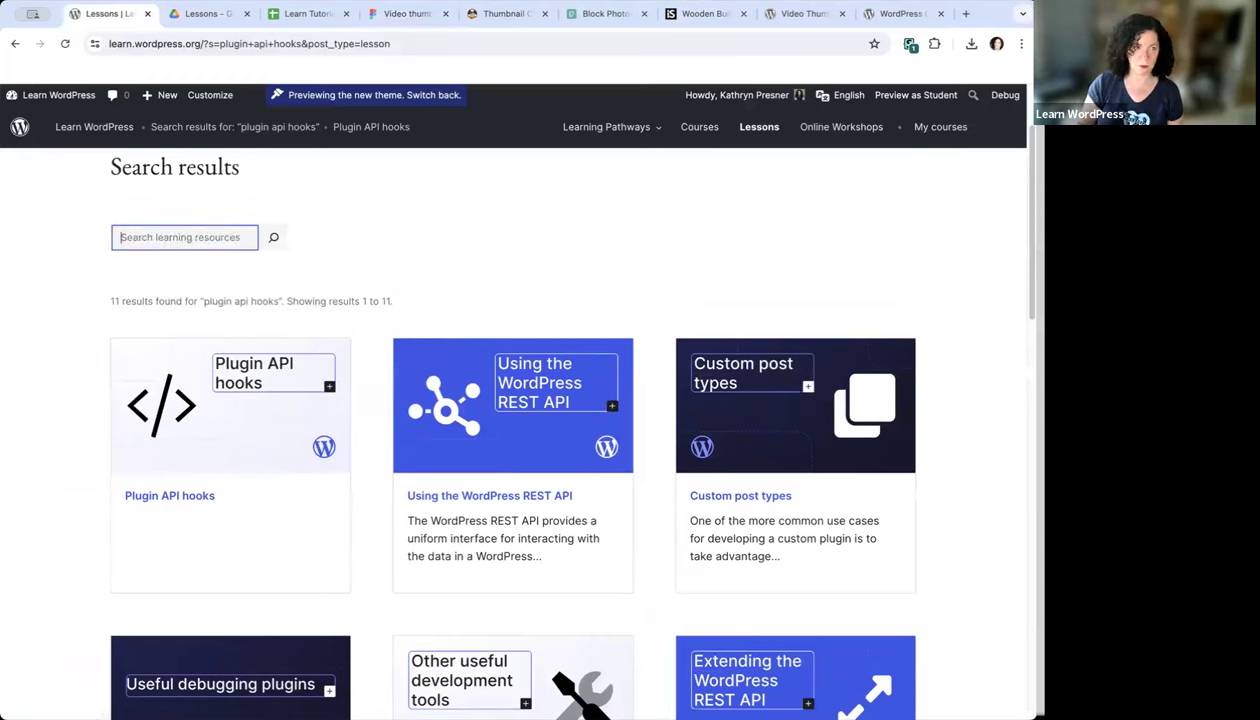
{"action": "key", "text": "Return"}
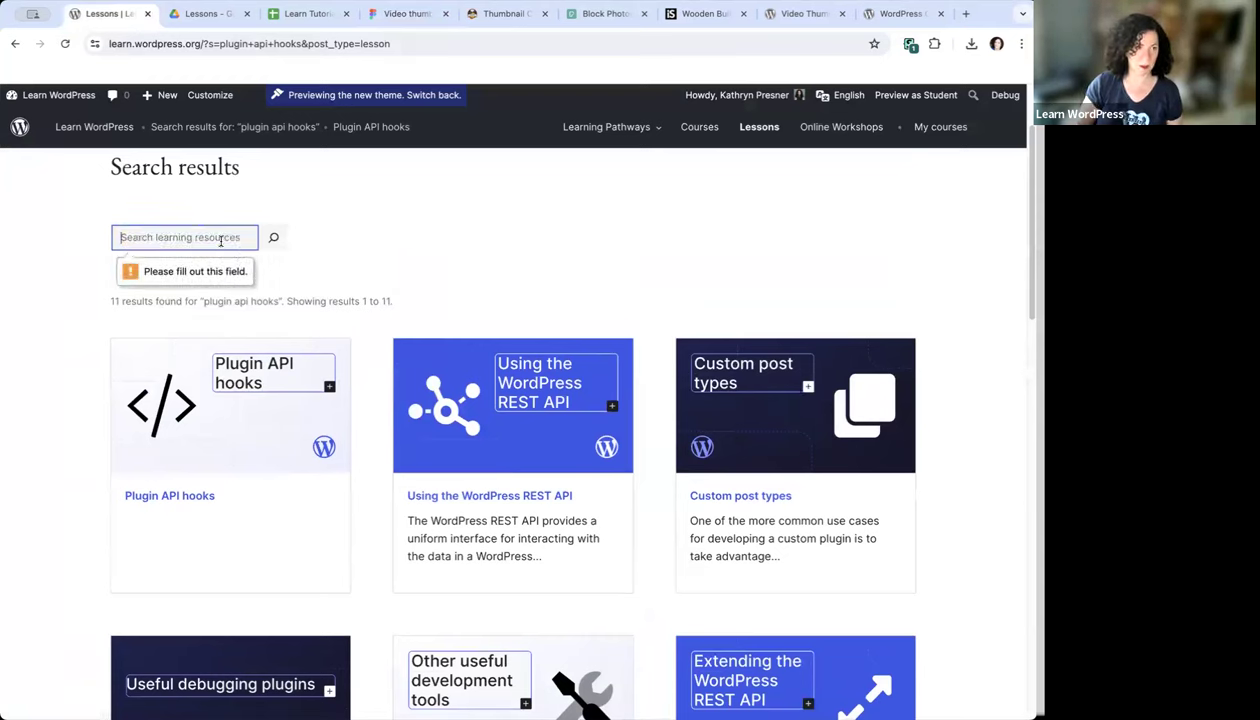
{"action": "type", "text": "block"}
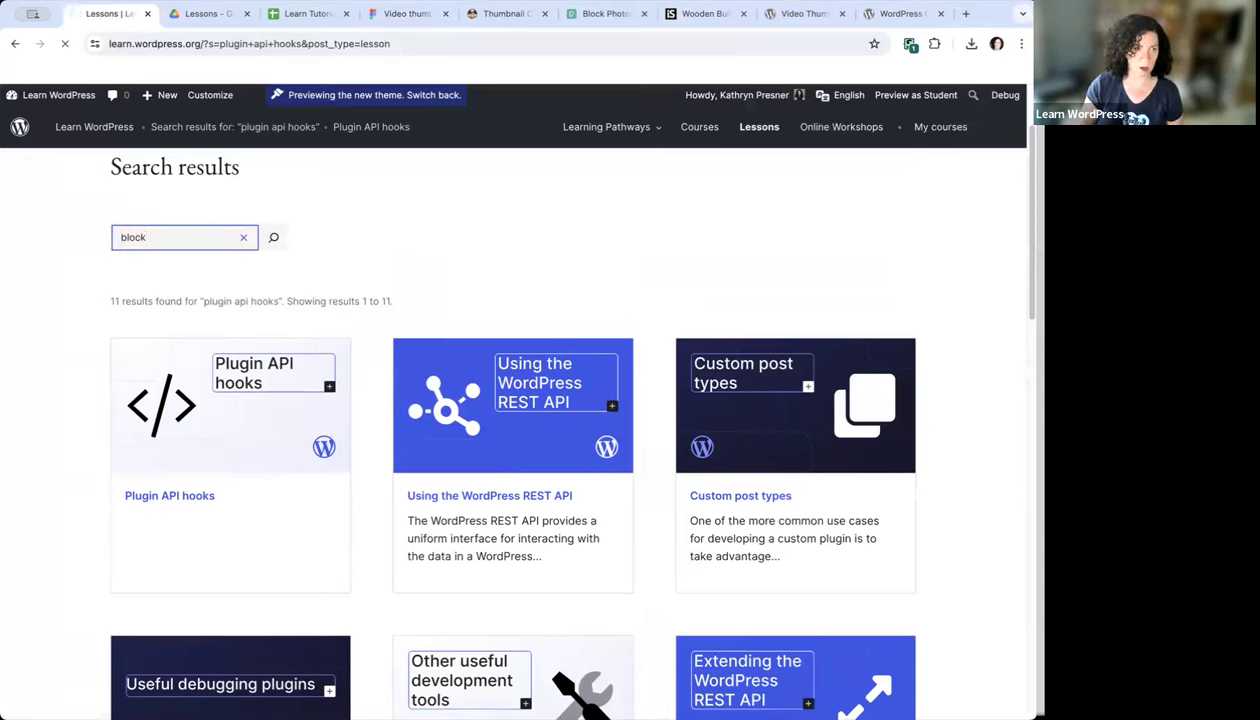
{"action": "key", "text": "Return"}
Browse the 'block' results, then go back twice to the Lessons page
{"action": "scroll", "coordinate": [514, 384], "scroll_direction": "down", "scroll_amount": 10}
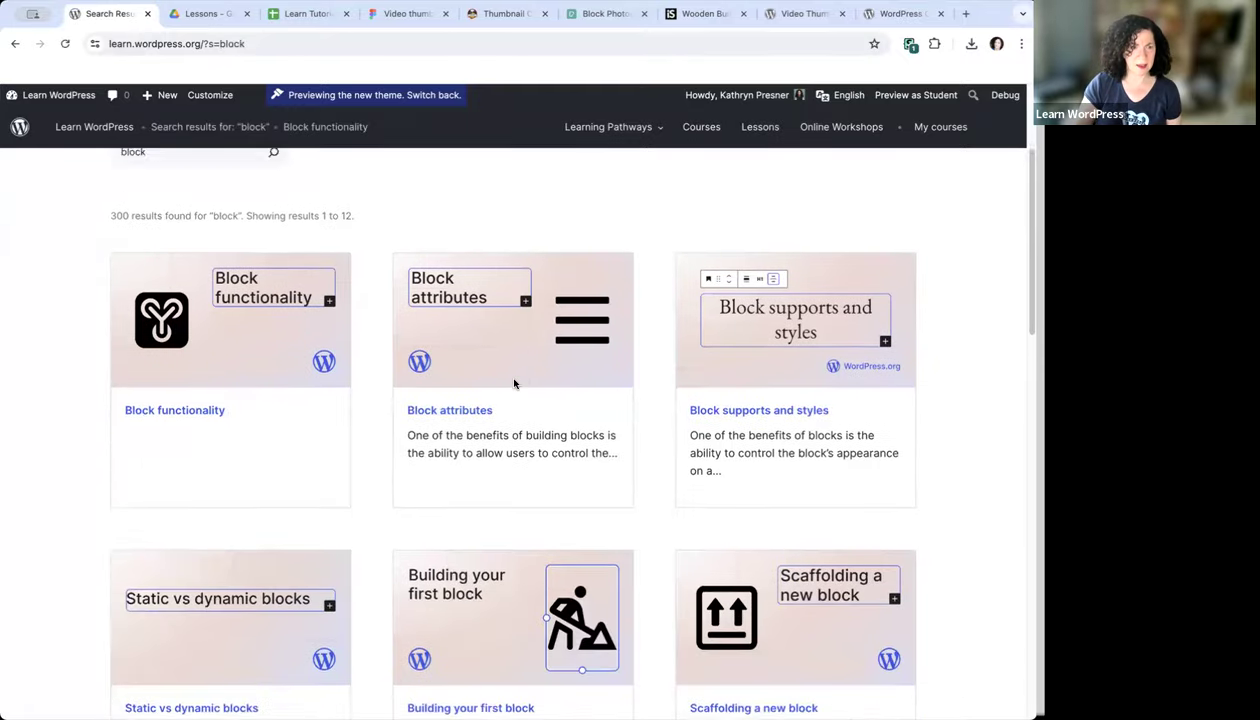
{"action": "scroll", "coordinate": [514, 384], "scroll_direction": "up", "scroll_amount": 10}
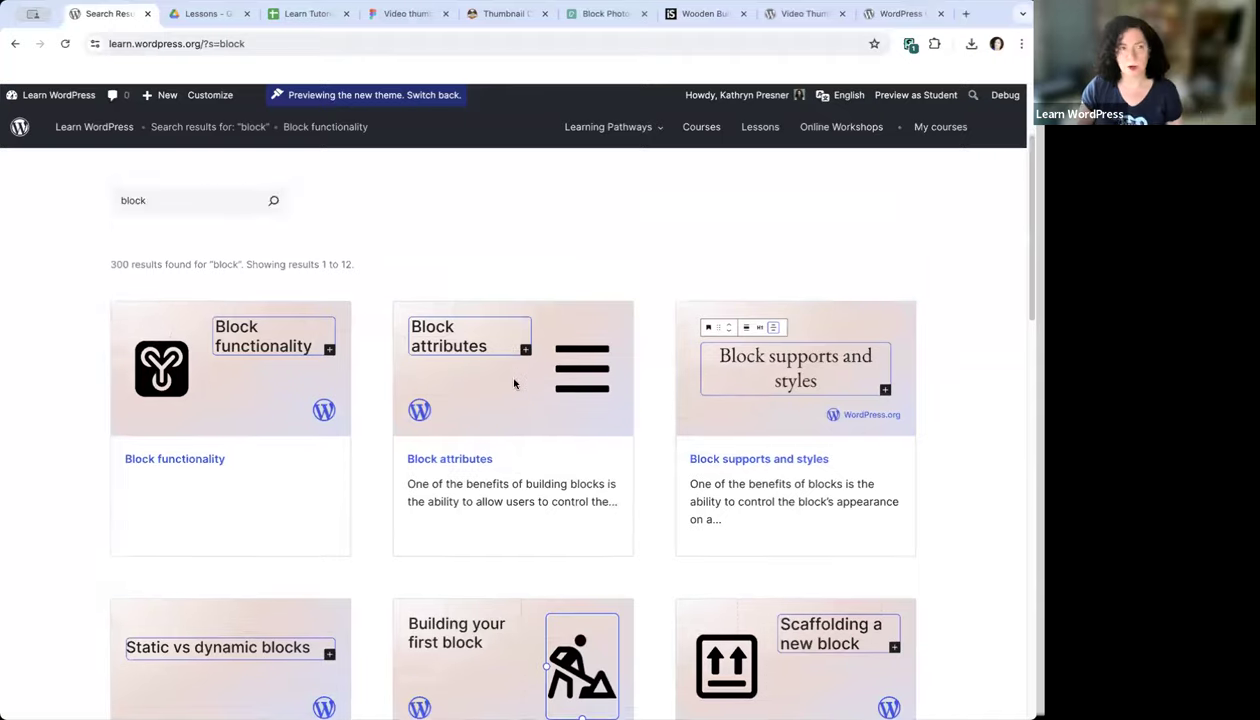
{"action": "scroll", "coordinate": [484, 332], "scroll_direction": "up", "scroll_amount": 2}
{"action": "scroll", "coordinate": [491, 341], "scroll_direction": "down", "scroll_amount": 2}
{"action": "scroll", "coordinate": [491, 341], "scroll_direction": "down", "scroll_amount": 10}
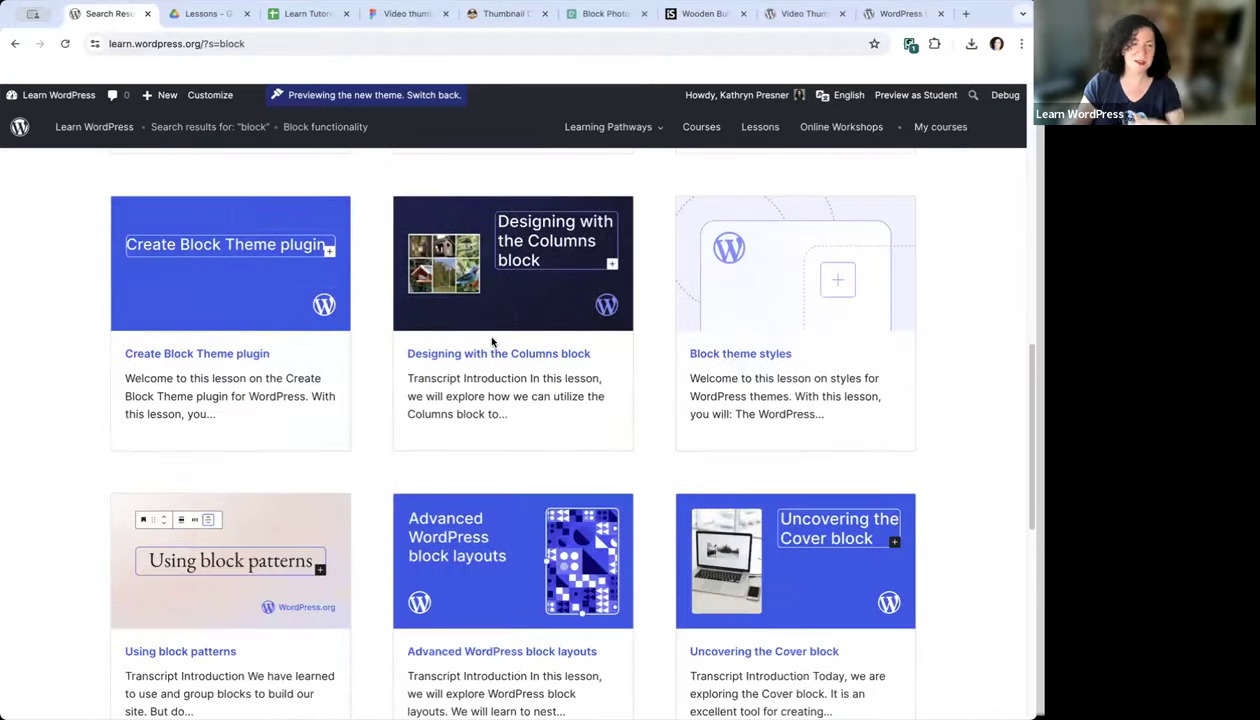
{"action": "scroll", "coordinate": [666, 425], "scroll_direction": "down", "scroll_amount": 3}
{"action": "scroll", "coordinate": [667, 425], "scroll_direction": "up", "scroll_amount": 2}
{"action": "scroll", "coordinate": [667, 425], "scroll_direction": "up", "scroll_amount": 7}
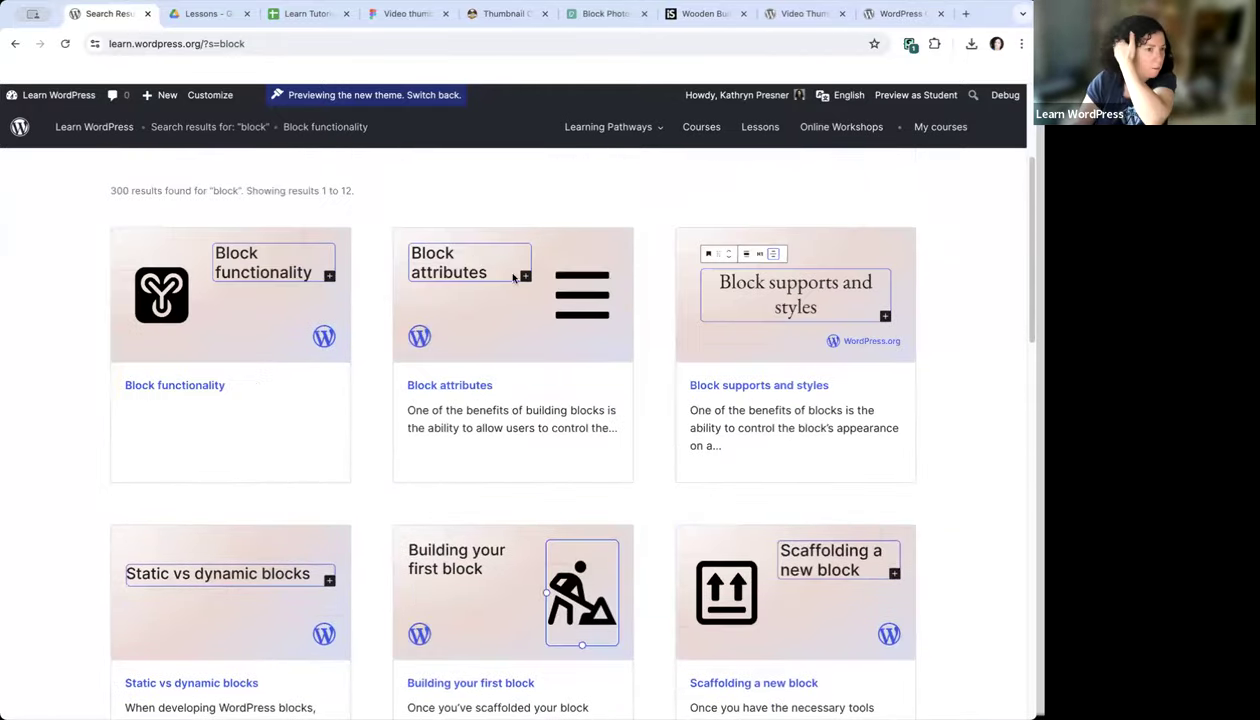
{"action": "scroll", "coordinate": [266, 200], "scroll_direction": "up", "scroll_amount": 2}
{"action": "left_click", "coordinate": [11, 43]}
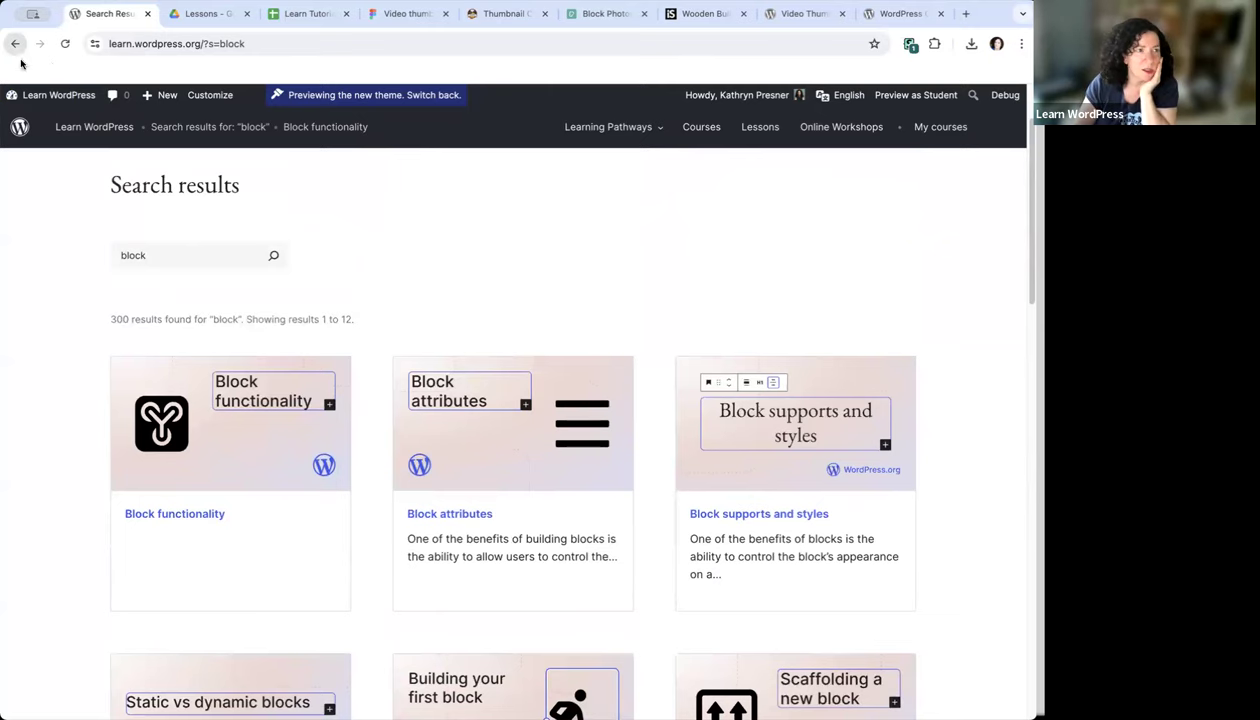
{"action": "left_click", "coordinate": [15, 44]}
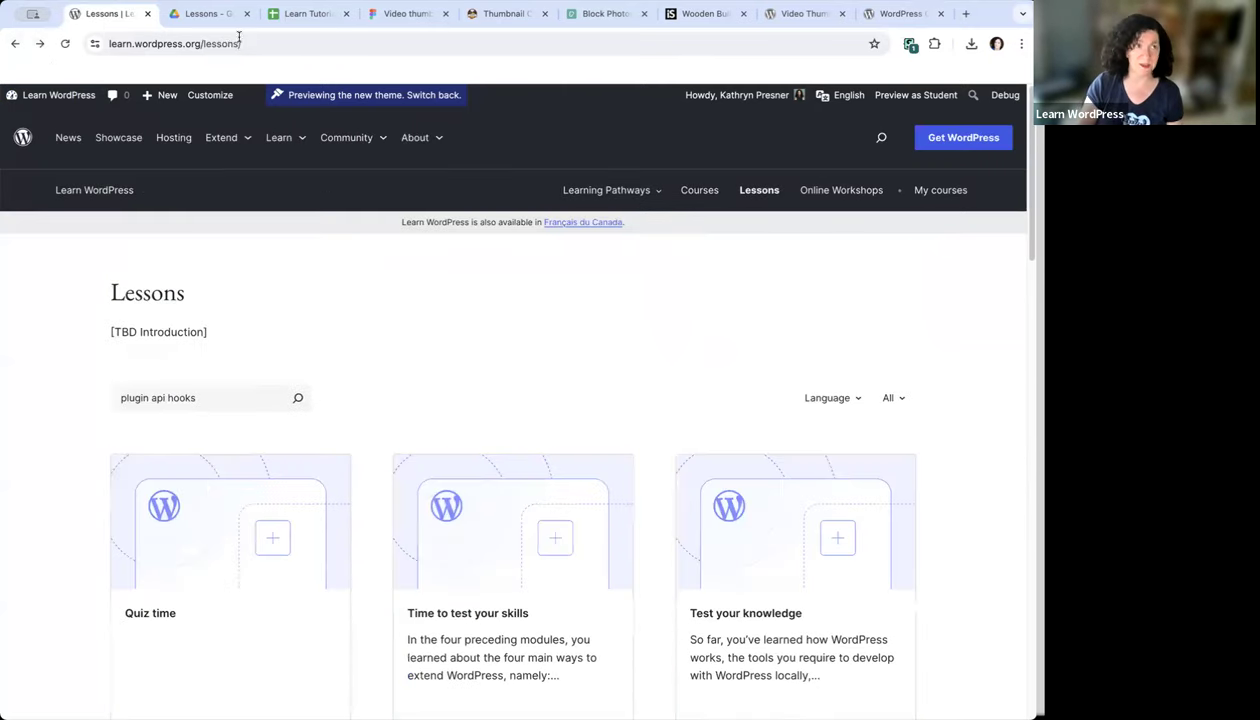
{"action": "left_click", "coordinate": [500, 18]}
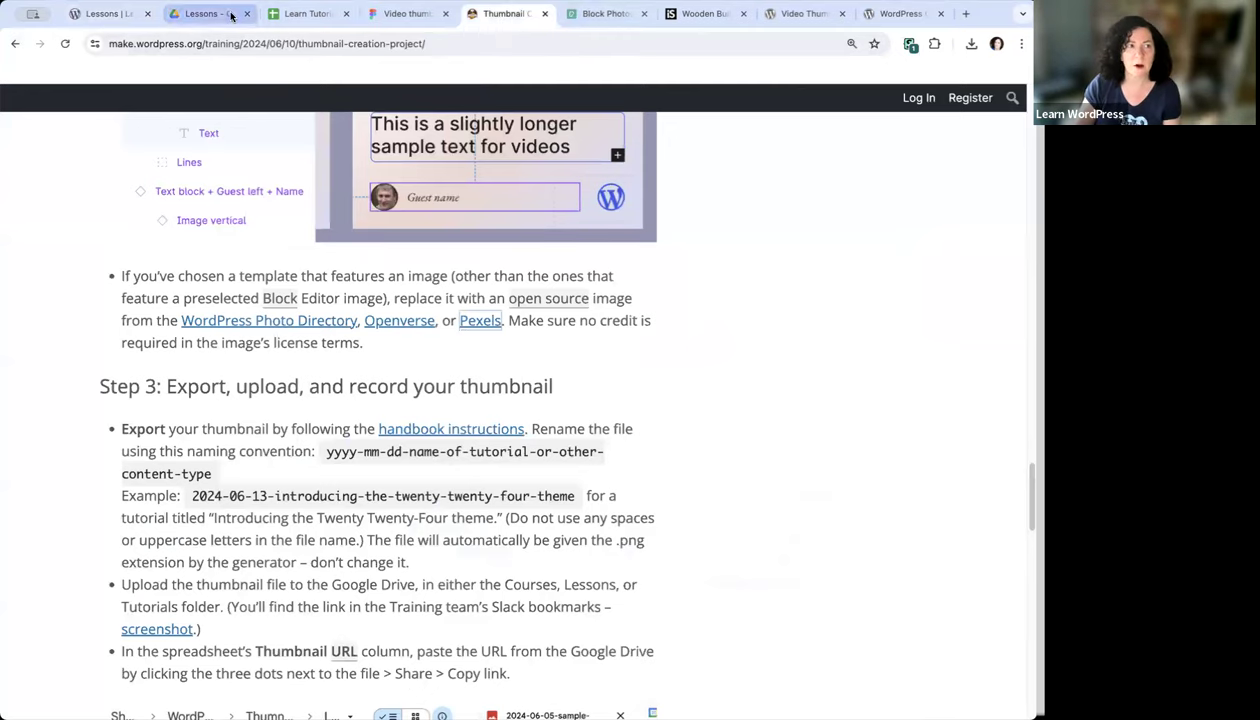
Inspect the block plugin and middle-length sample text templates, then read the guide's export steps
{"action": "left_click", "coordinate": [430, 15]}
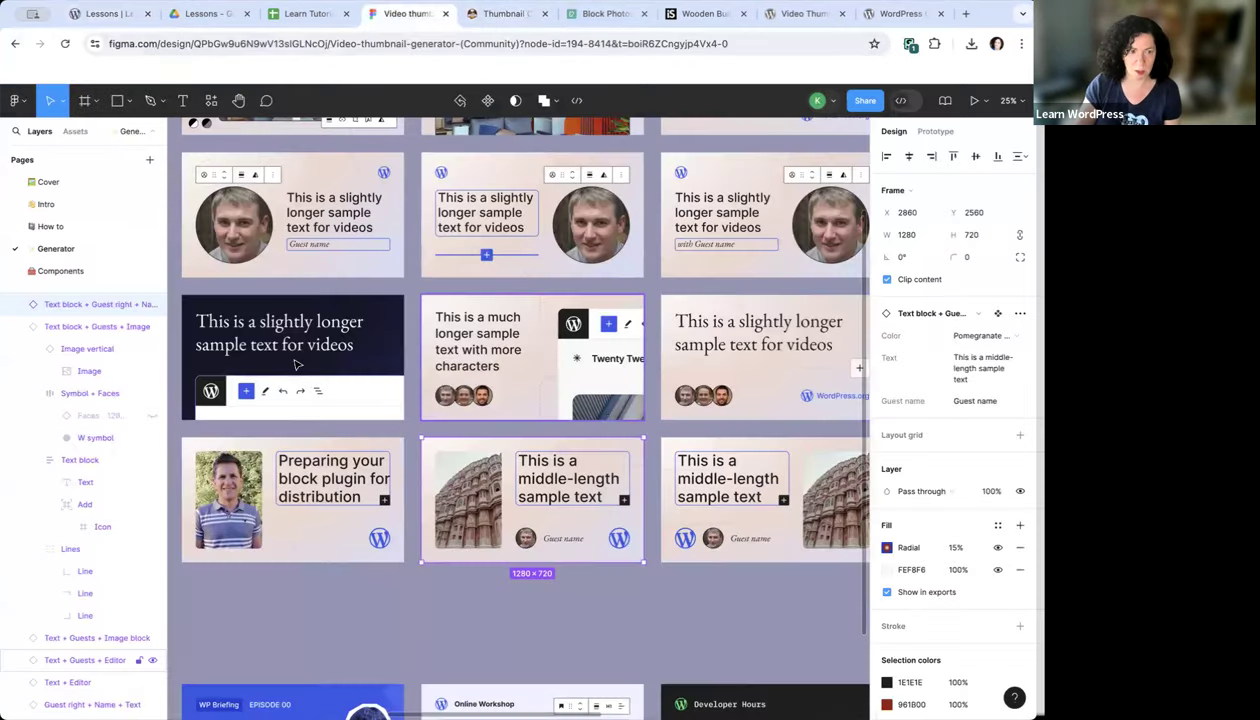
{"action": "left_click", "coordinate": [311, 462]}
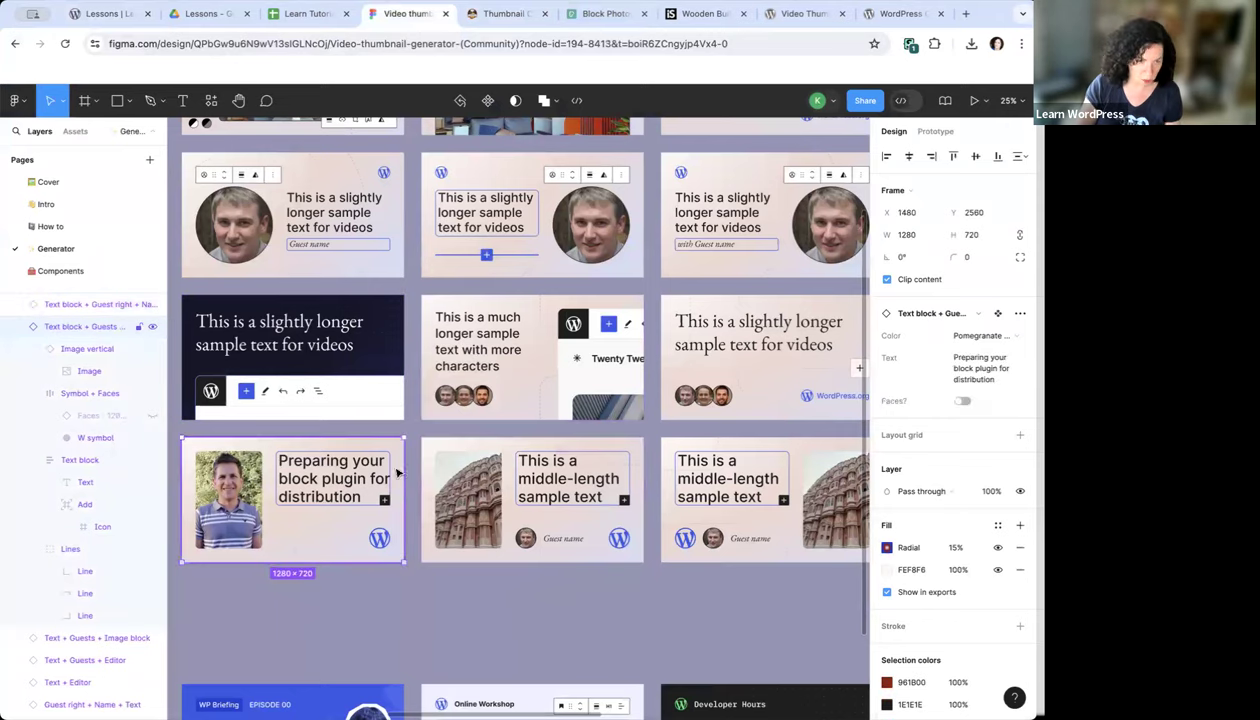
{"action": "left_click", "coordinate": [572, 449]}
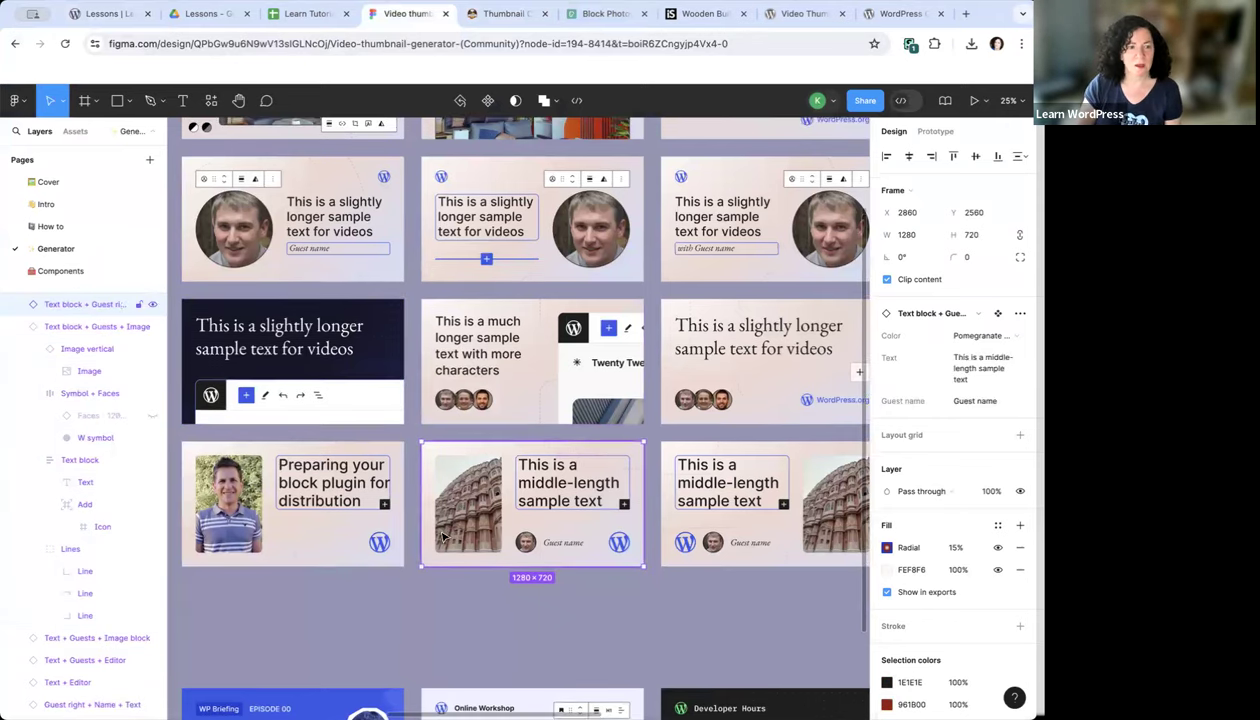
{"action": "scroll", "coordinate": [478, 203], "scroll_direction": "right", "scroll_amount": 1}
{"action": "left_click", "coordinate": [512, 16]}
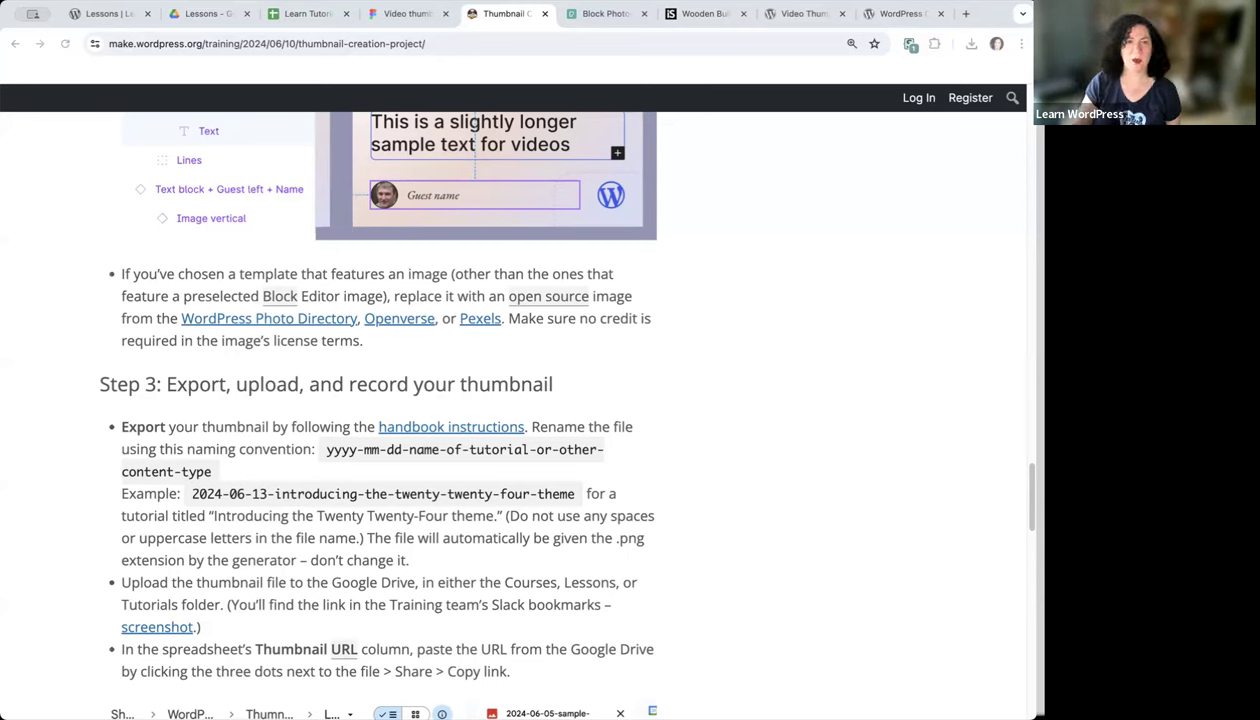
{"action": "left_click", "coordinate": [866, 17]}
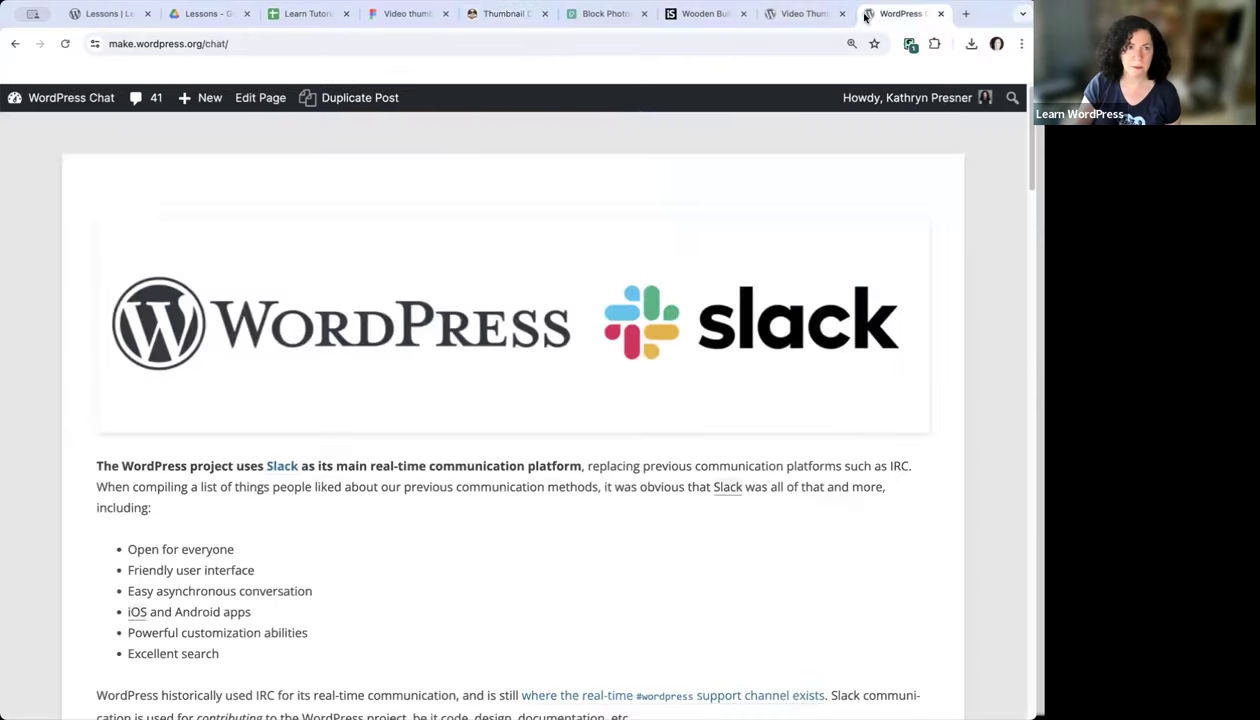
Check the uploaded thumbnail in Drive's Lessons folder, then return to the Thumbnail Creation Project post
{"action": "left_click", "coordinate": [346, 44]}
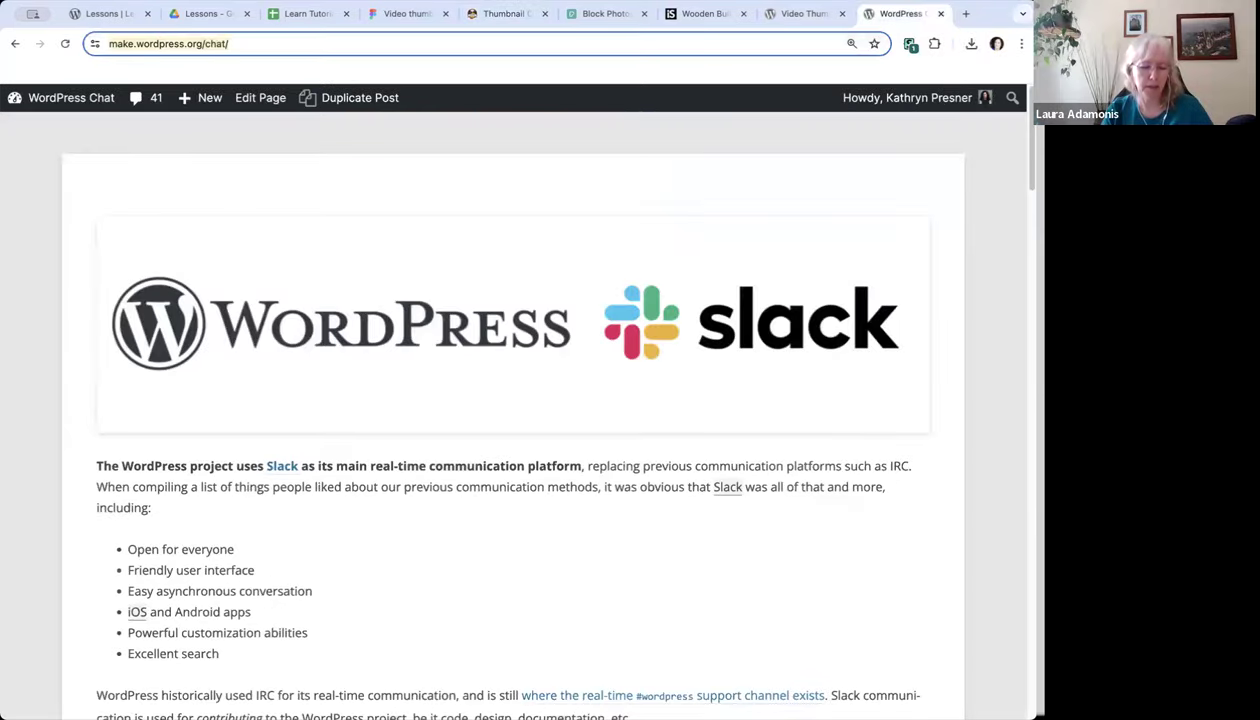
{"action": "left_click", "coordinate": [708, 527]}
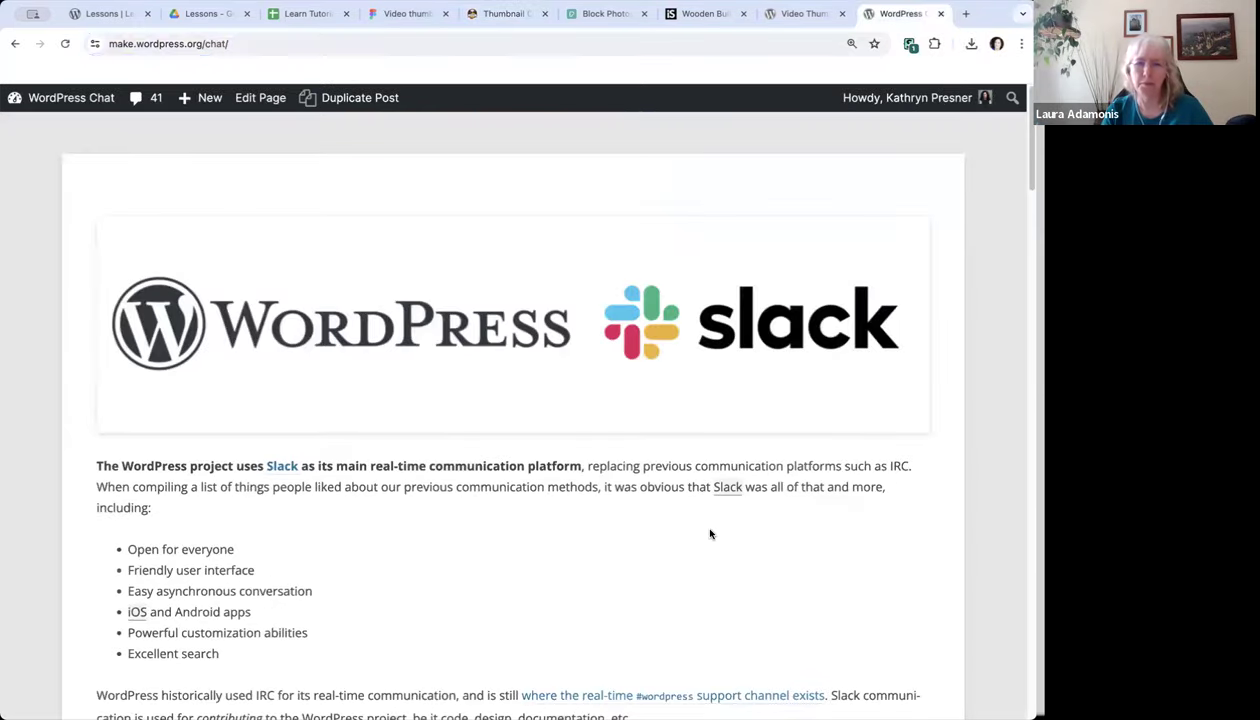
{"action": "left_click", "coordinate": [186, 13]}
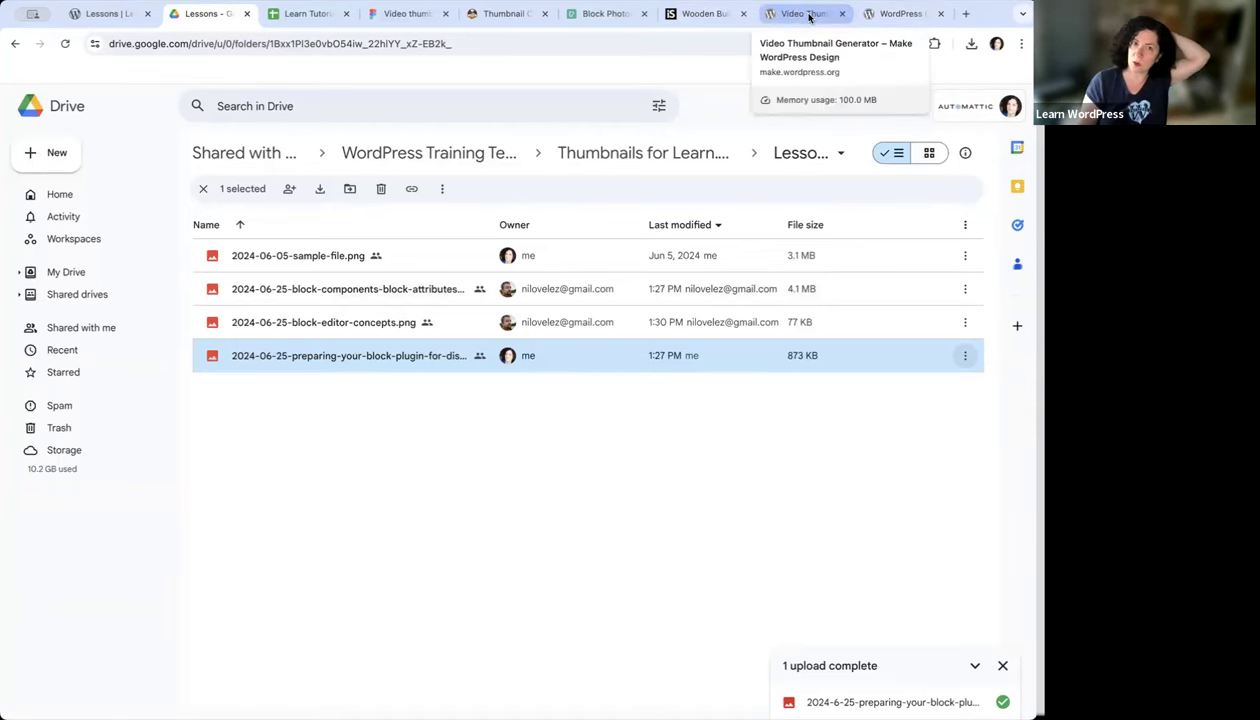
{"action": "left_click", "coordinate": [885, 13]}
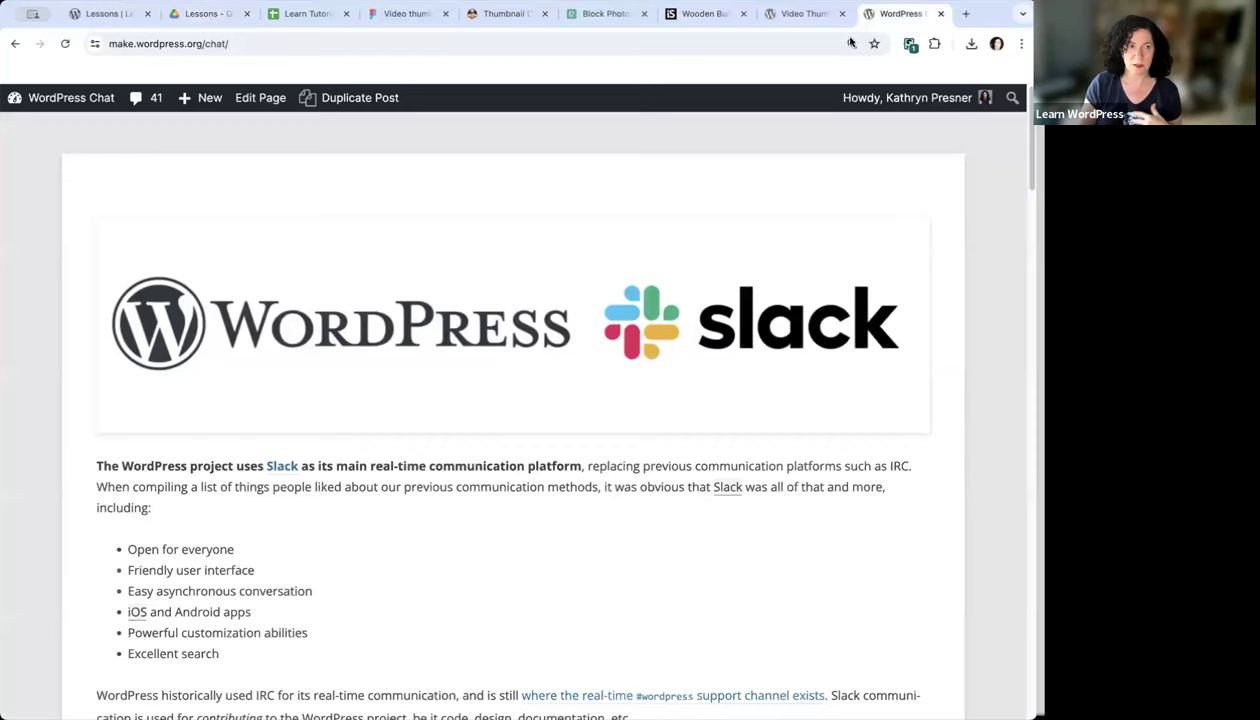
{"action": "scroll", "coordinate": [745, 163], "scroll_direction": "down", "scroll_amount": 1}
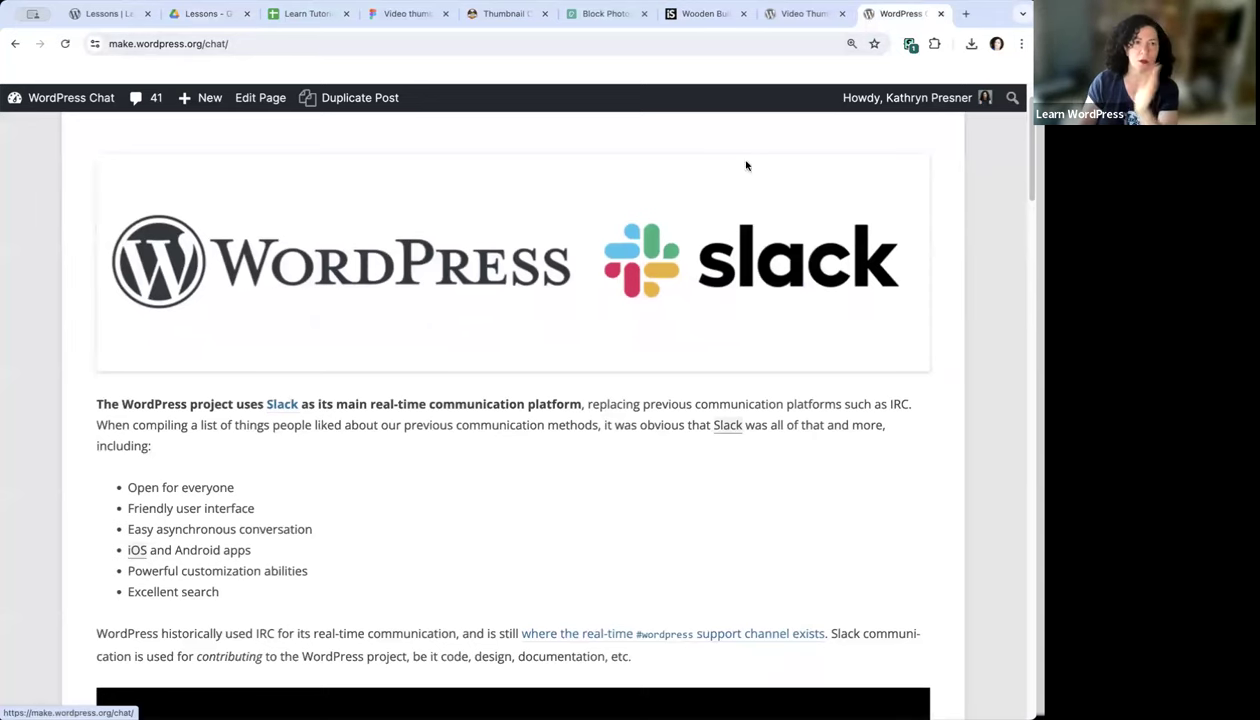
{"action": "left_click", "coordinate": [497, 14]}
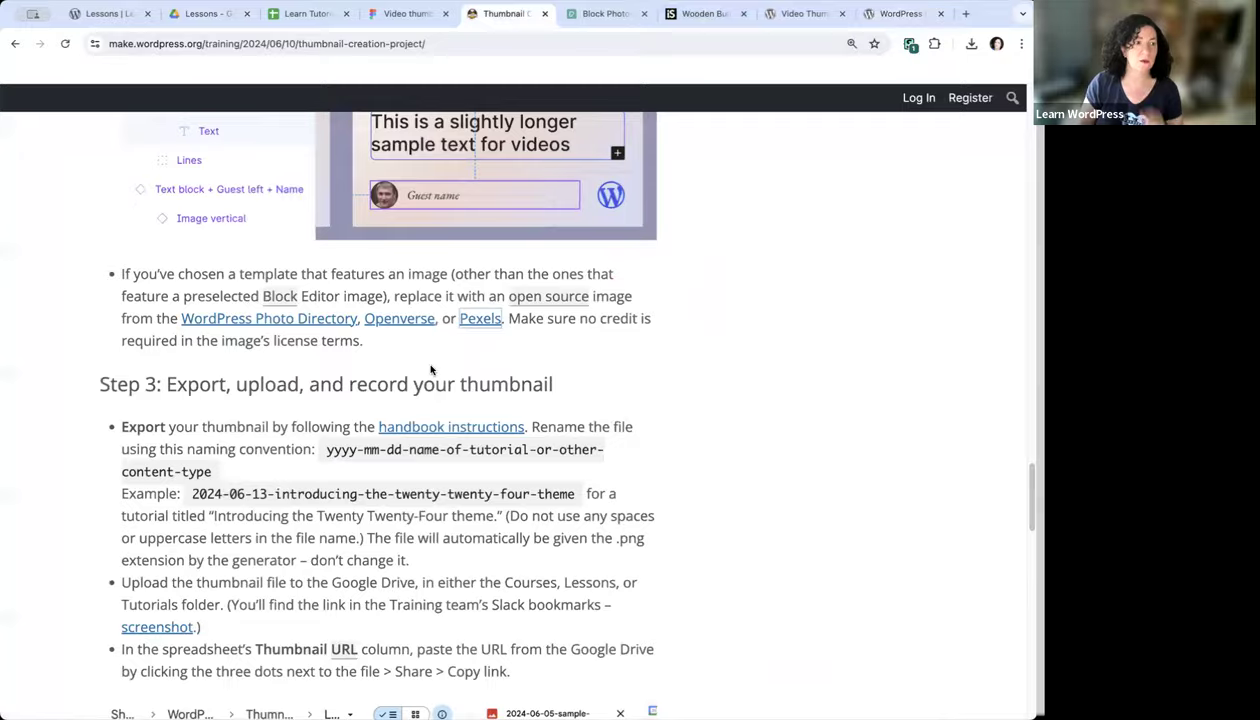
Scroll through the Thumbnail Creation Project steps, then switch to the Learn Tutorials spreadsheet
{"action": "scroll", "coordinate": [430, 368], "scroll_direction": "up", "scroll_amount": 10}
{"action": "scroll", "coordinate": [430, 368], "scroll_direction": "up", "scroll_amount": 20}
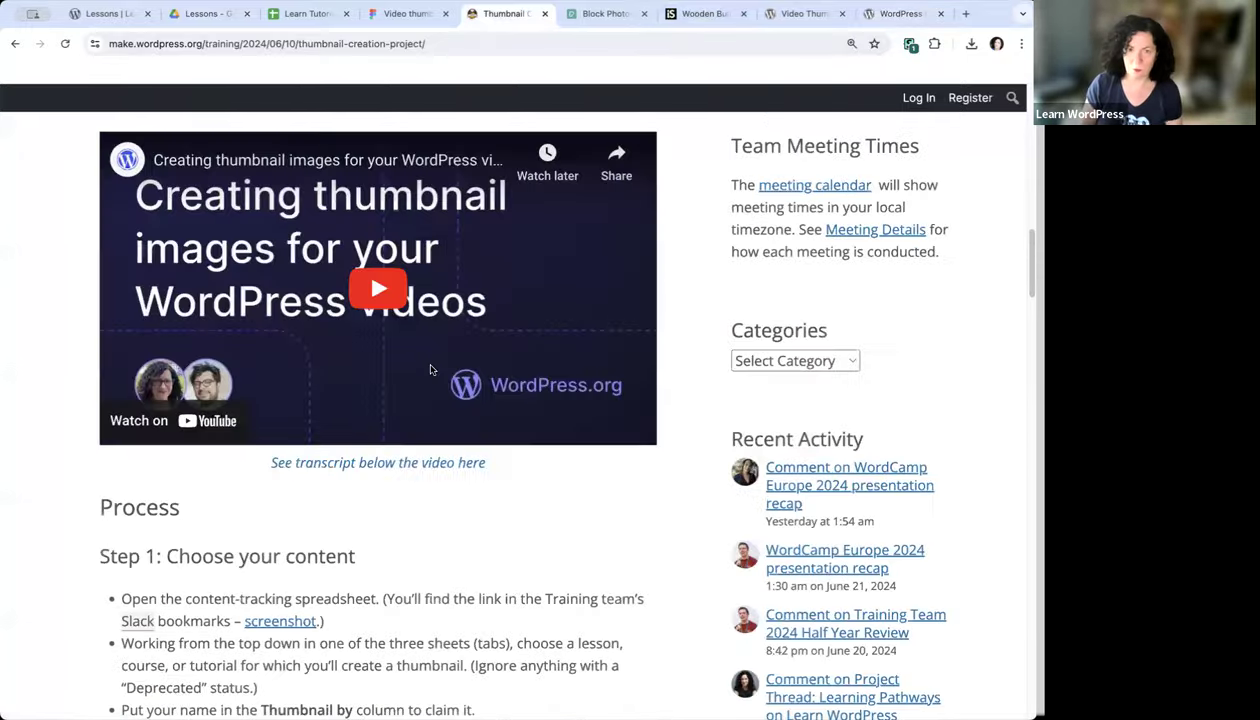
{"action": "scroll", "coordinate": [431, 366], "scroll_direction": "down", "scroll_amount": 4}
{"action": "scroll", "coordinate": [431, 366], "scroll_direction": "down", "scroll_amount": 1}
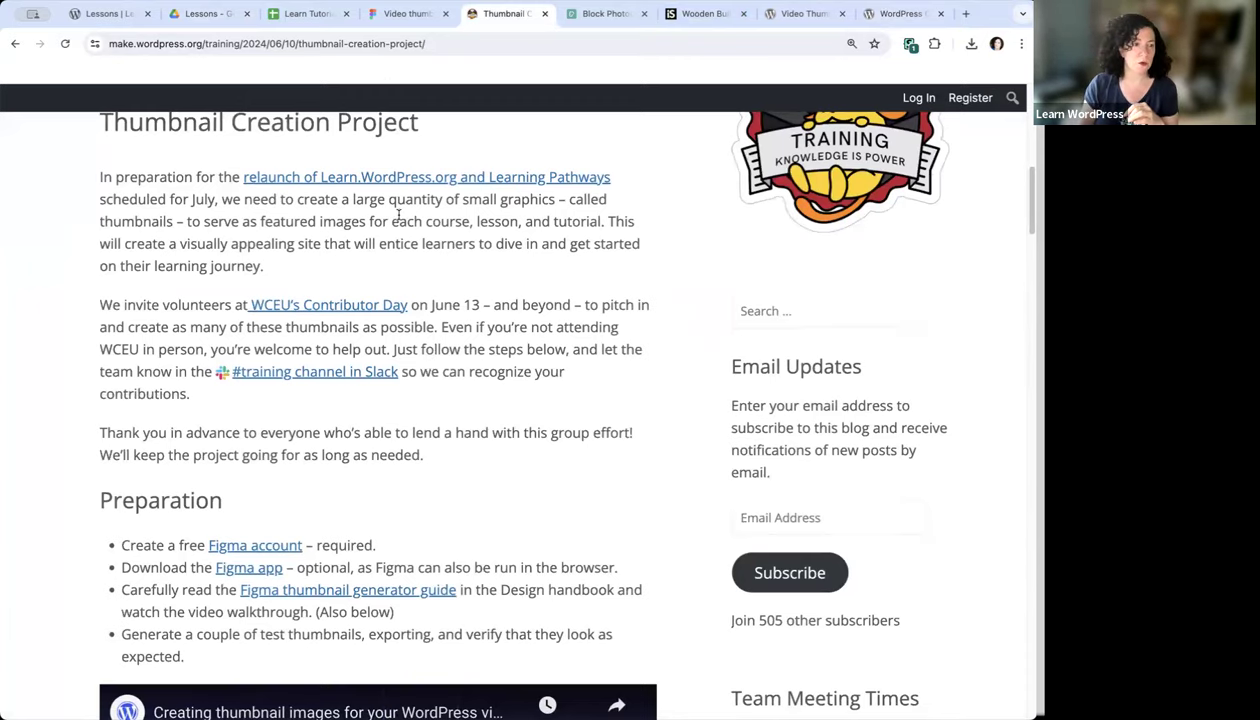
{"action": "scroll", "coordinate": [398, 215], "scroll_direction": "down", "scroll_amount": 18}
{"action": "scroll", "coordinate": [398, 216], "scroll_direction": "down", "scroll_amount": 20}
{"action": "scroll", "coordinate": [398, 215], "scroll_direction": "down", "scroll_amount": 5}
{"action": "scroll", "coordinate": [398, 215], "scroll_direction": "up", "scroll_amount": 15}
{"action": "scroll", "coordinate": [398, 219], "scroll_direction": "up", "scroll_amount": 20}
{"action": "scroll", "coordinate": [398, 218], "scroll_direction": "down", "scroll_amount": 1}
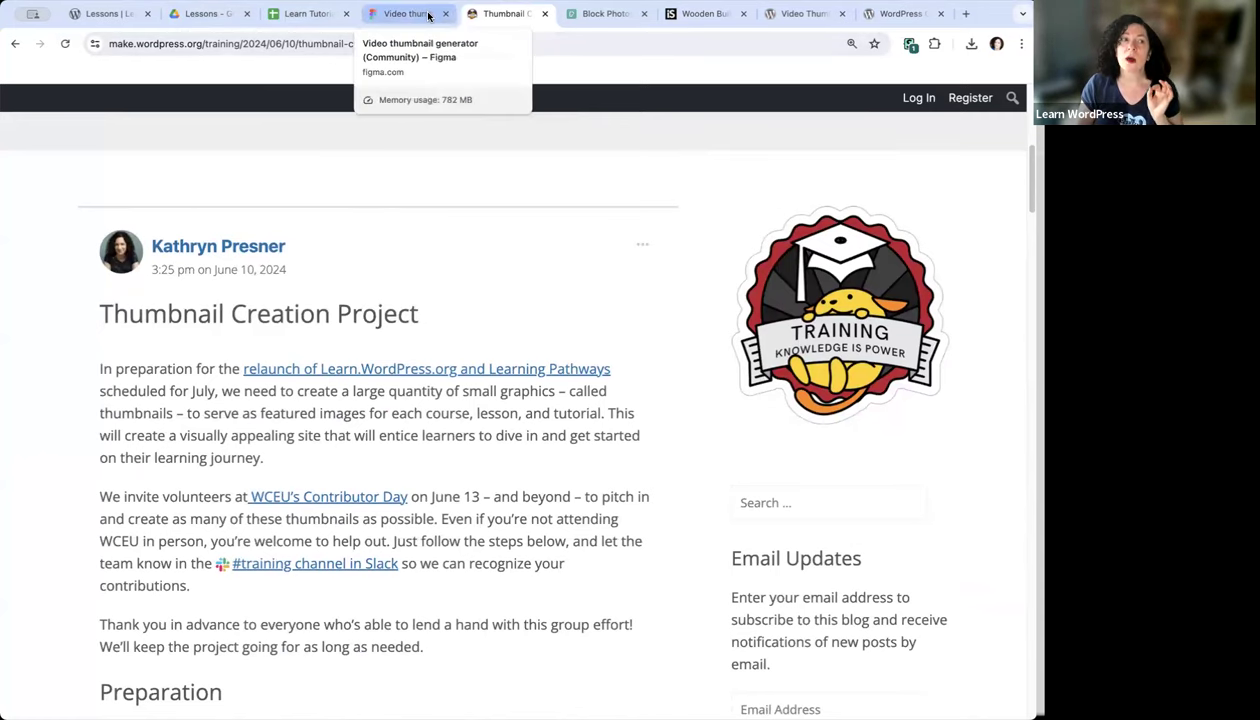
{"action": "left_click", "coordinate": [306, 14]}
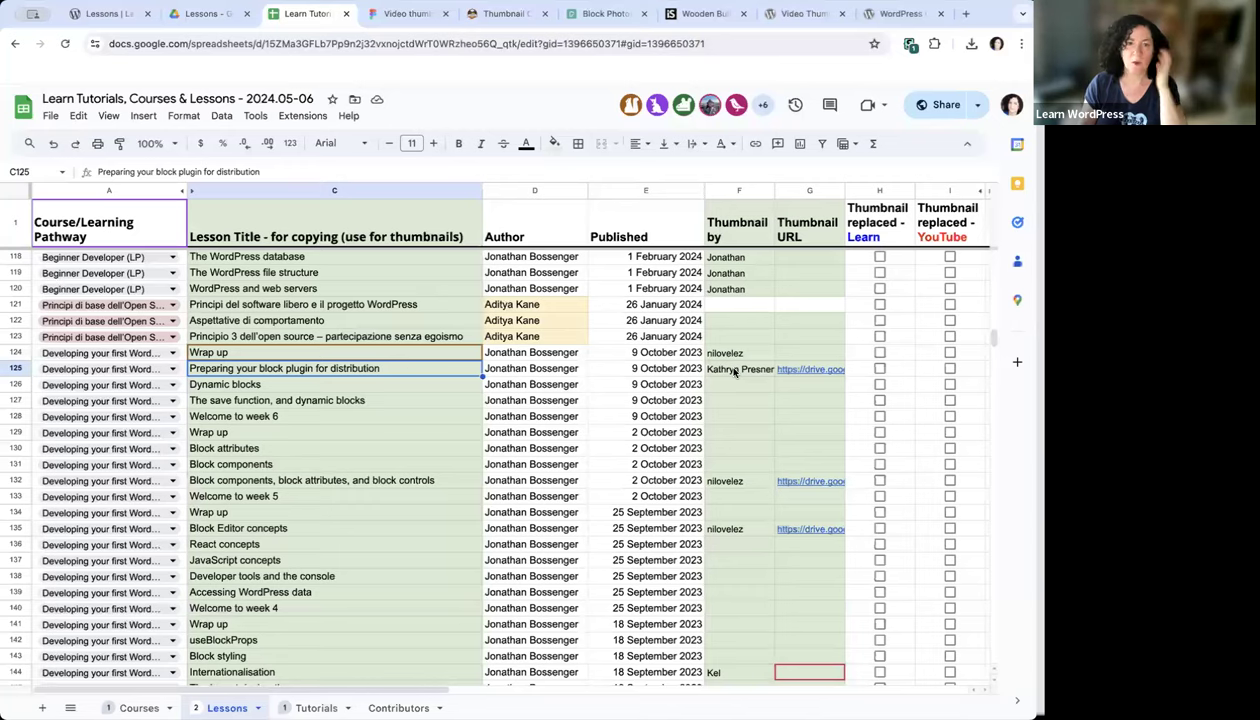
{"action": "mouse_move", "coordinate": [801, 368]}
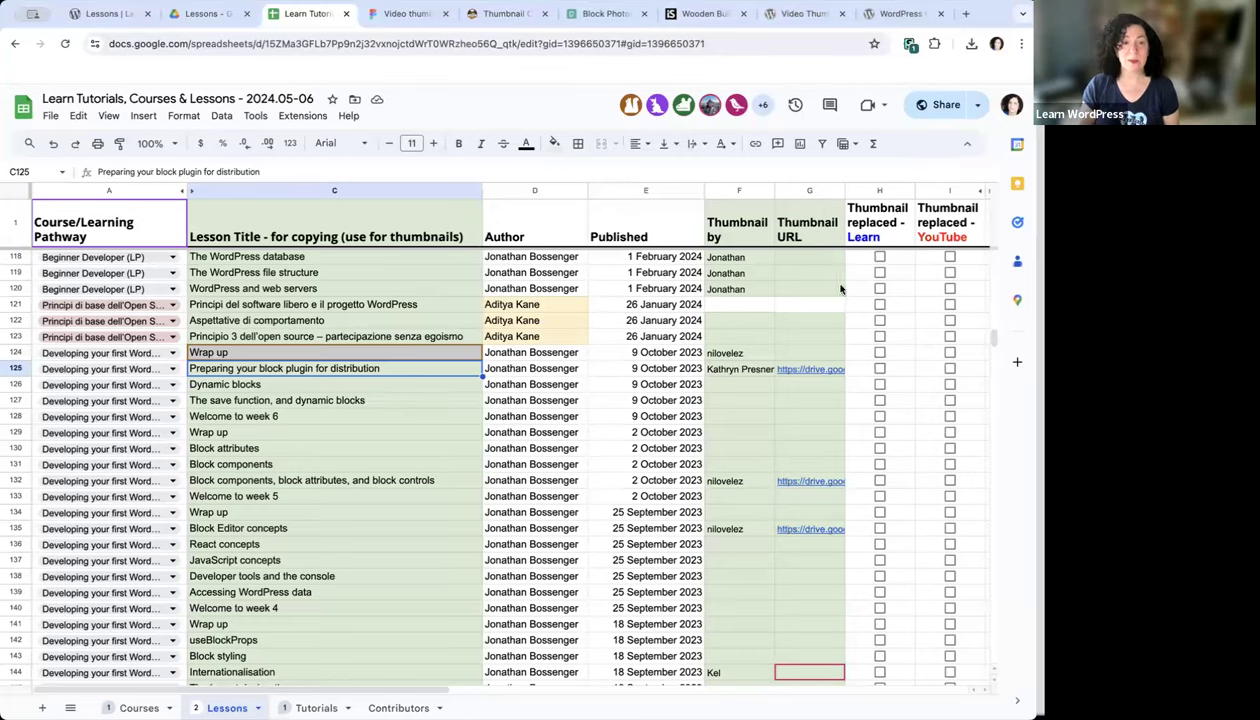
Scroll through the claimed rows in the Lessons sheet, then return to the Figma generator
{"action": "scroll", "coordinate": [835, 380], "scroll_direction": "down", "scroll_amount": 4}
{"action": "scroll", "coordinate": [835, 380], "scroll_direction": "up", "scroll_amount": 3}
{"action": "scroll", "coordinate": [835, 380], "scroll_direction": "up", "scroll_amount": 1}
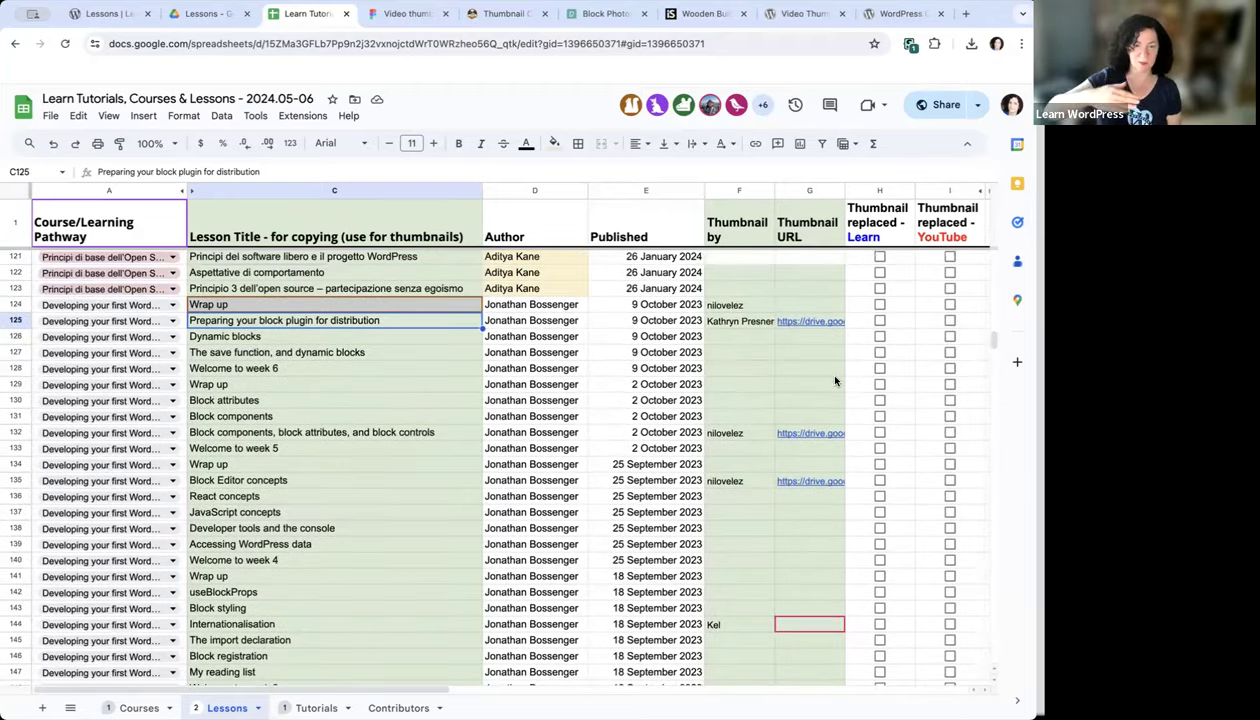
{"action": "scroll", "coordinate": [835, 380], "scroll_direction": "down", "scroll_amount": 2}
{"action": "scroll", "coordinate": [835, 380], "scroll_direction": "up", "scroll_amount": 2}
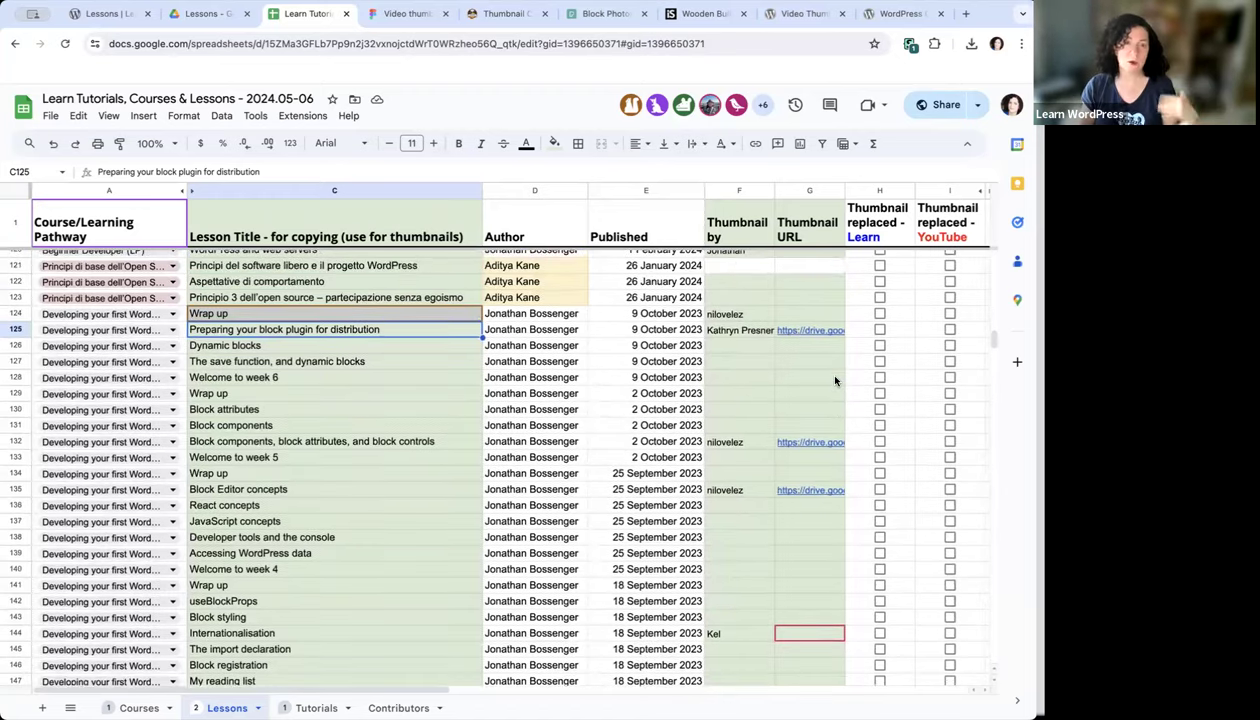
{"action": "scroll", "coordinate": [835, 380], "scroll_direction": "up", "scroll_amount": 2}
{"action": "scroll", "coordinate": [835, 380], "scroll_direction": "up", "scroll_amount": 5}
{"action": "scroll", "coordinate": [835, 380], "scroll_direction": "down", "scroll_amount": 4}
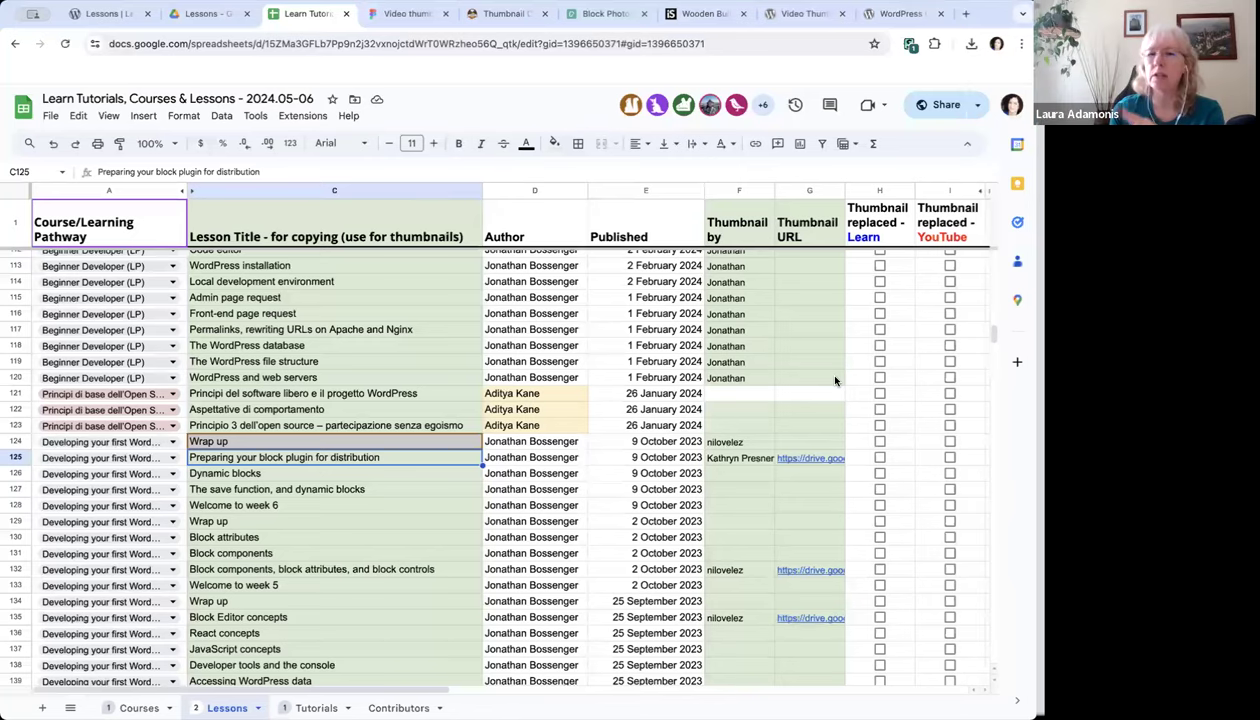
{"action": "scroll", "coordinate": [835, 380], "scroll_direction": "right", "scroll_amount": 5}
{"action": "scroll", "coordinate": [835, 380], "scroll_direction": "left", "scroll_amount": 5}
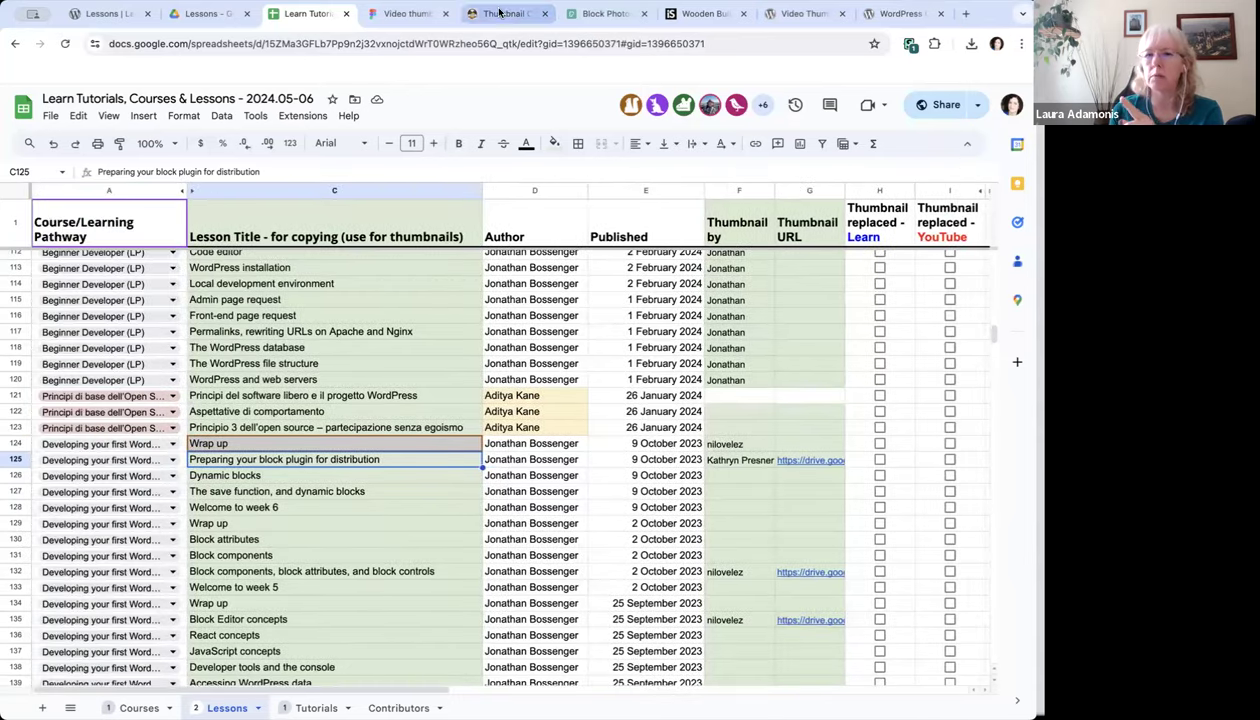
{"action": "left_click", "coordinate": [500, 13]}
{"action": "left_click", "coordinate": [398, 14]}
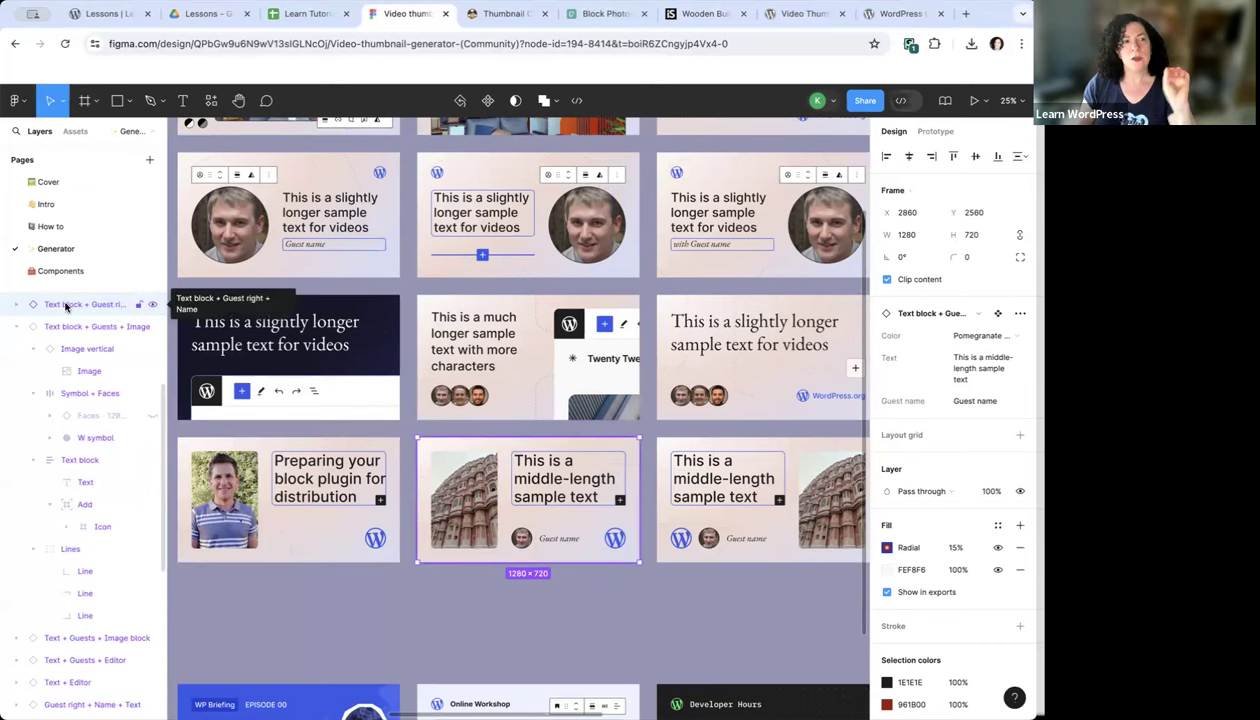
Collapse the Text block + Guests + Image layer, select the middle-length thumbnail, and open Swap instance
{"action": "left_click", "coordinate": [17, 326]}
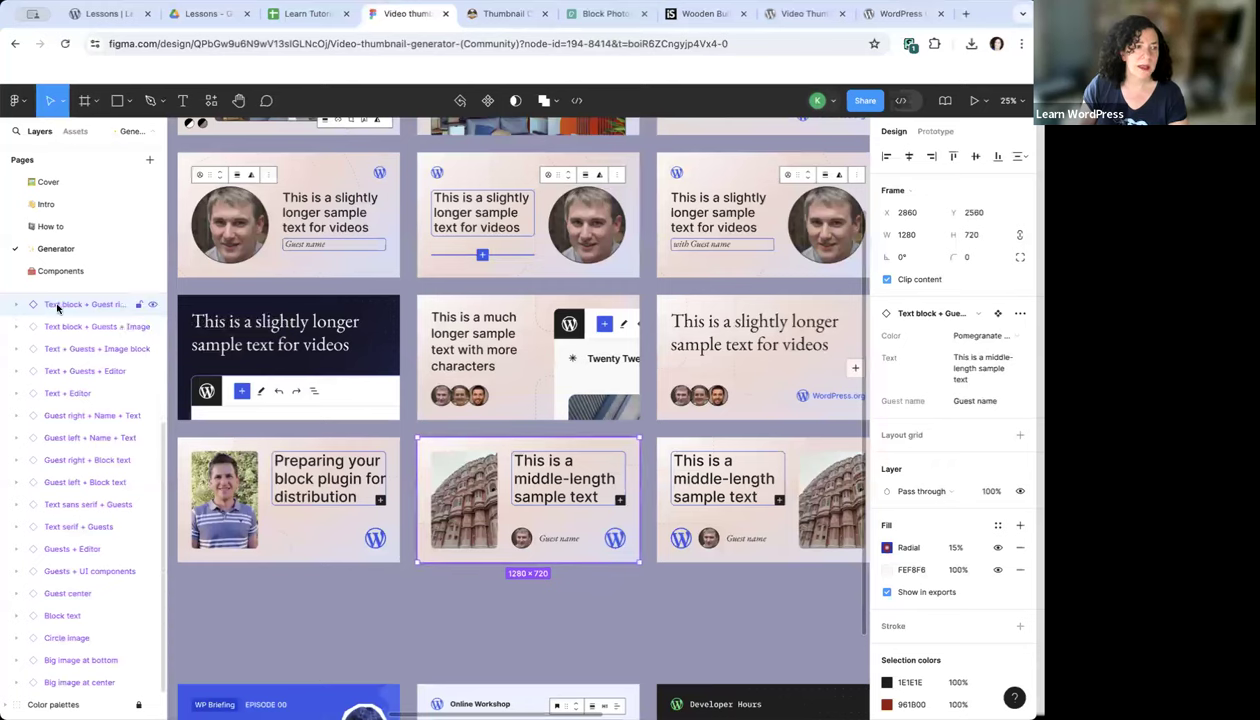
{"action": "left_click", "coordinate": [50, 326]}
{"action": "left_click", "coordinate": [53, 306]}
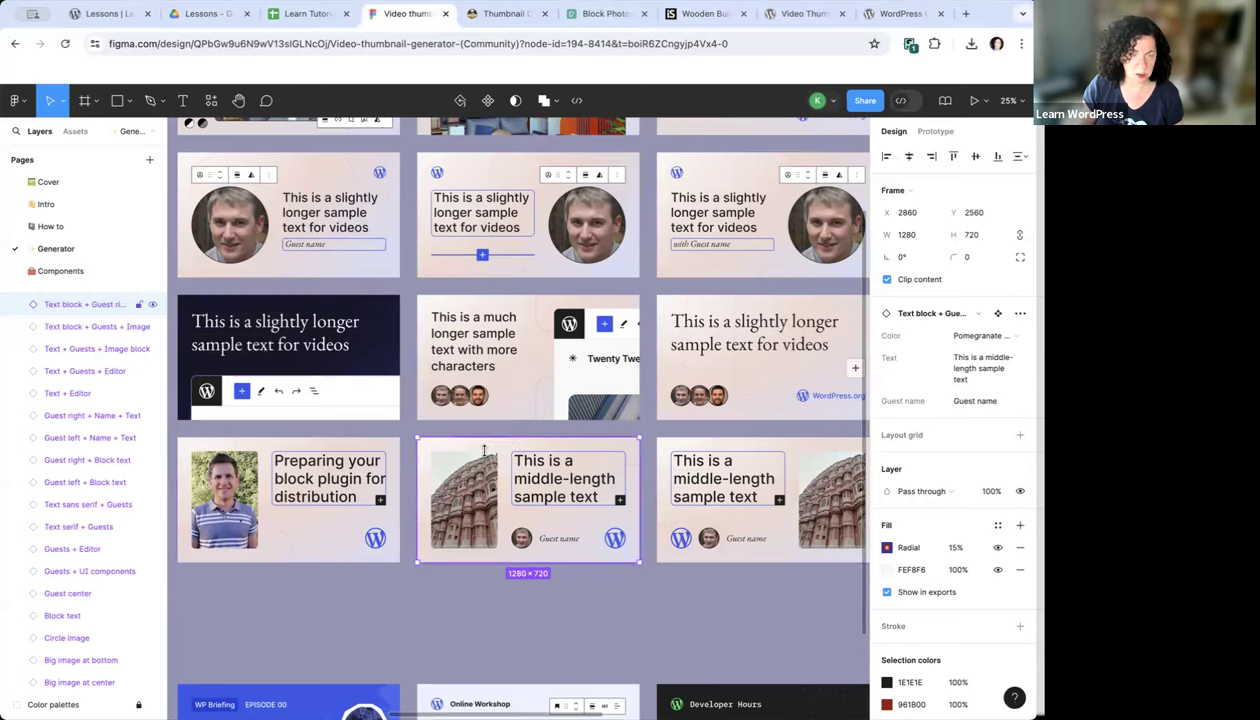
{"action": "left_click", "coordinate": [977, 316]}
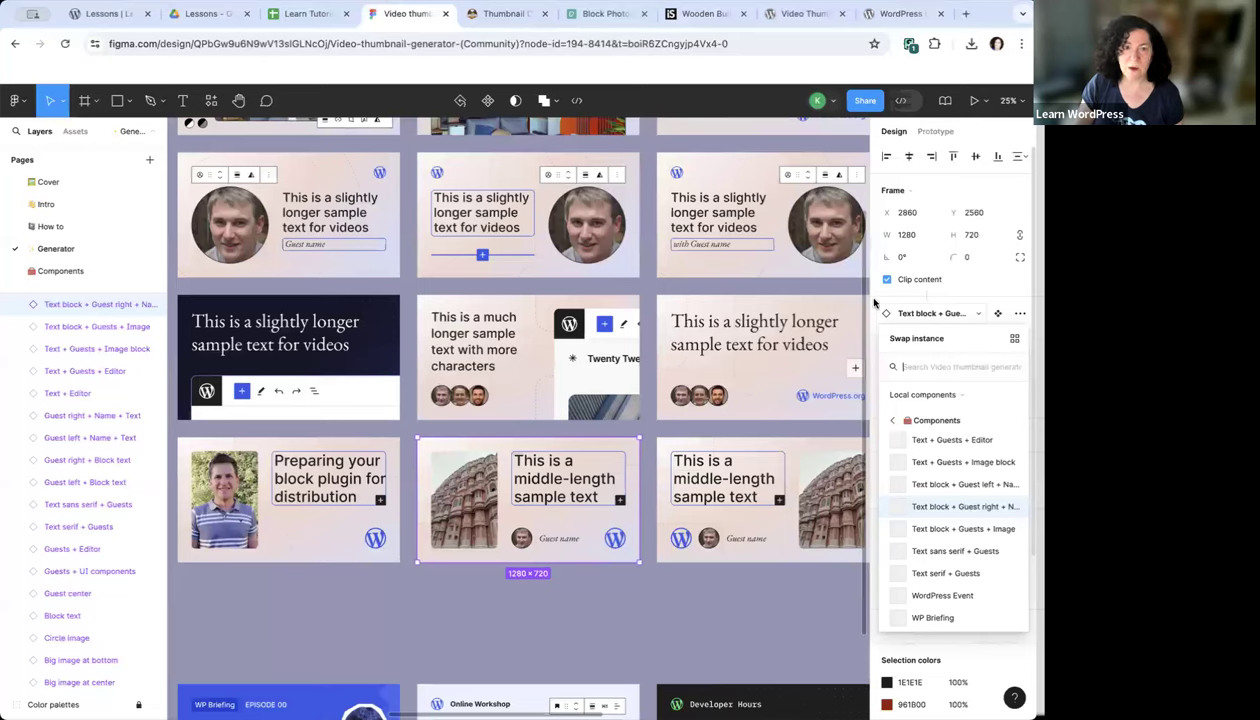
Close Swap instance, widen the Layers panel, and expand 'Text block + Guest right + Name' to its image and text
{"action": "left_click", "coordinate": [862, 300]}
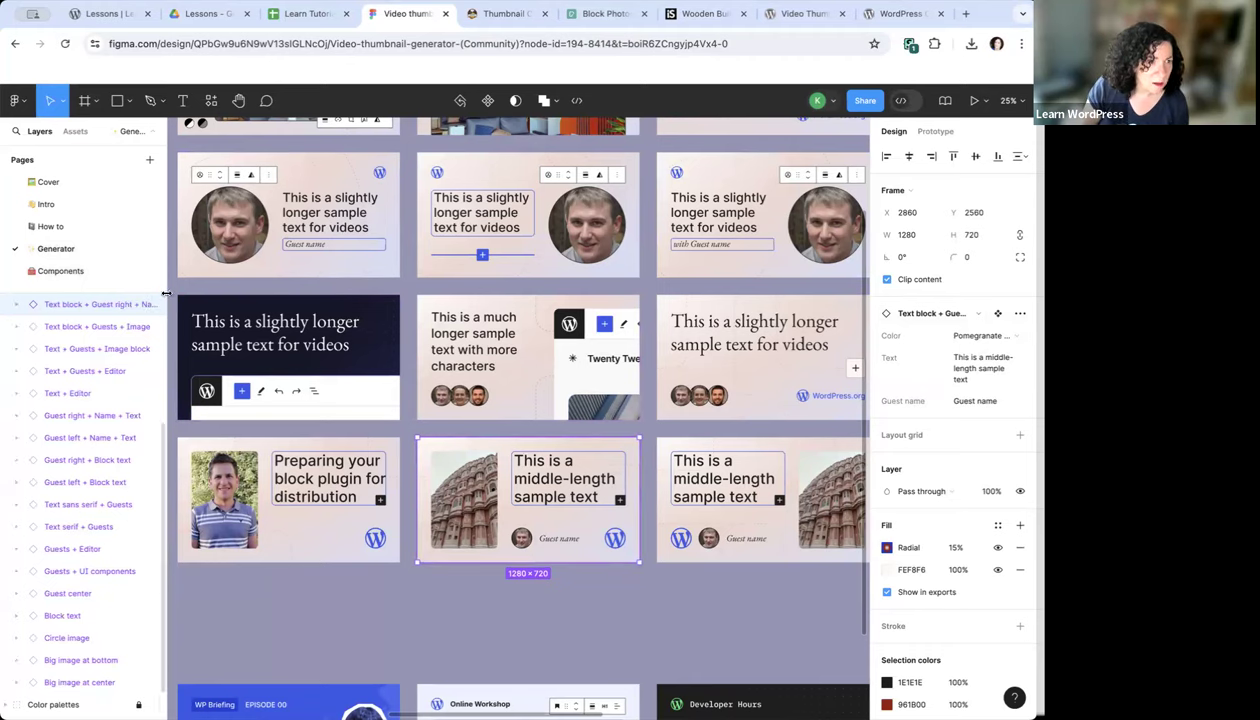
{"action": "left_click_drag", "start_coordinate": [187, 291], "coordinate": [178, 293]}
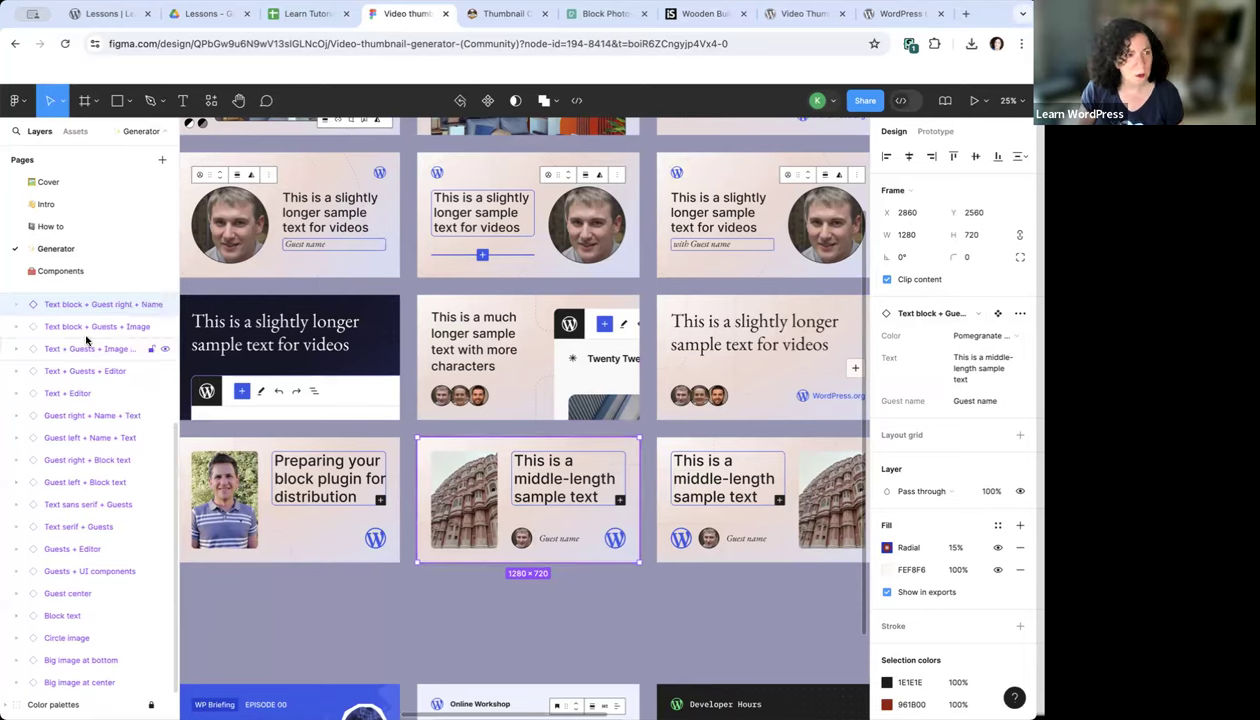
{"action": "left_click", "coordinate": [18, 304]}
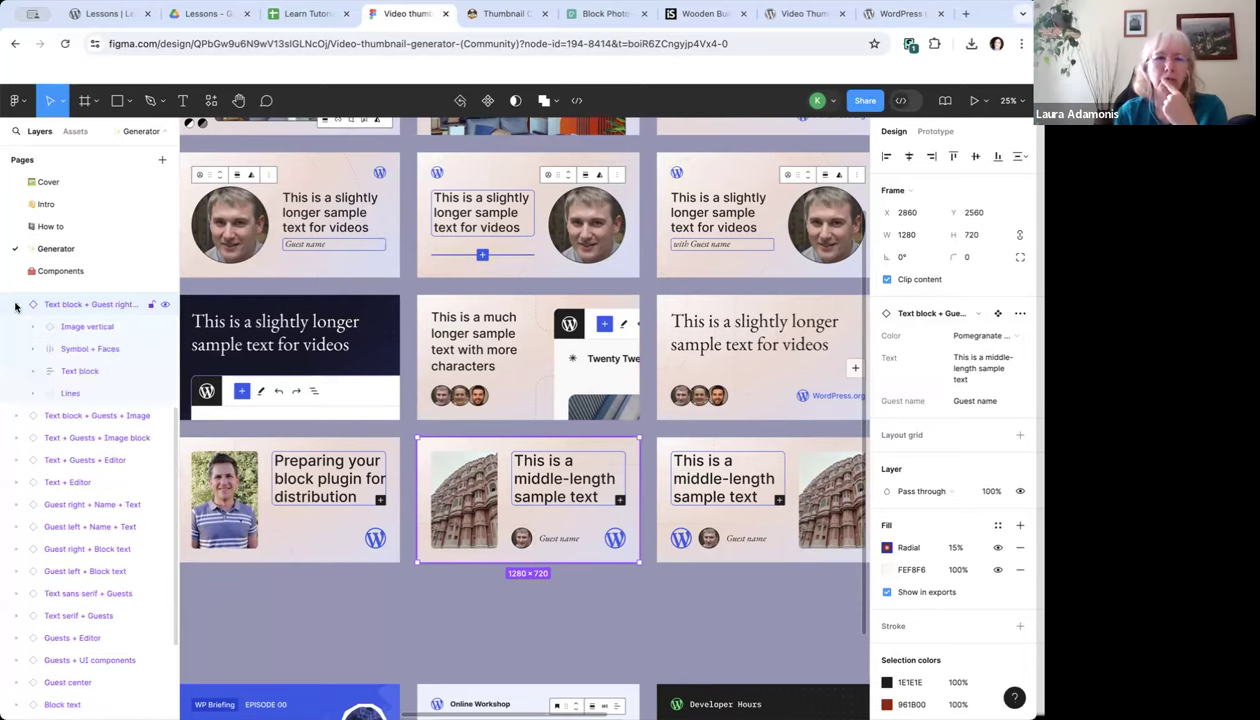
{"action": "left_click", "coordinate": [85, 330]}
{"action": "left_click", "coordinate": [464, 445]}
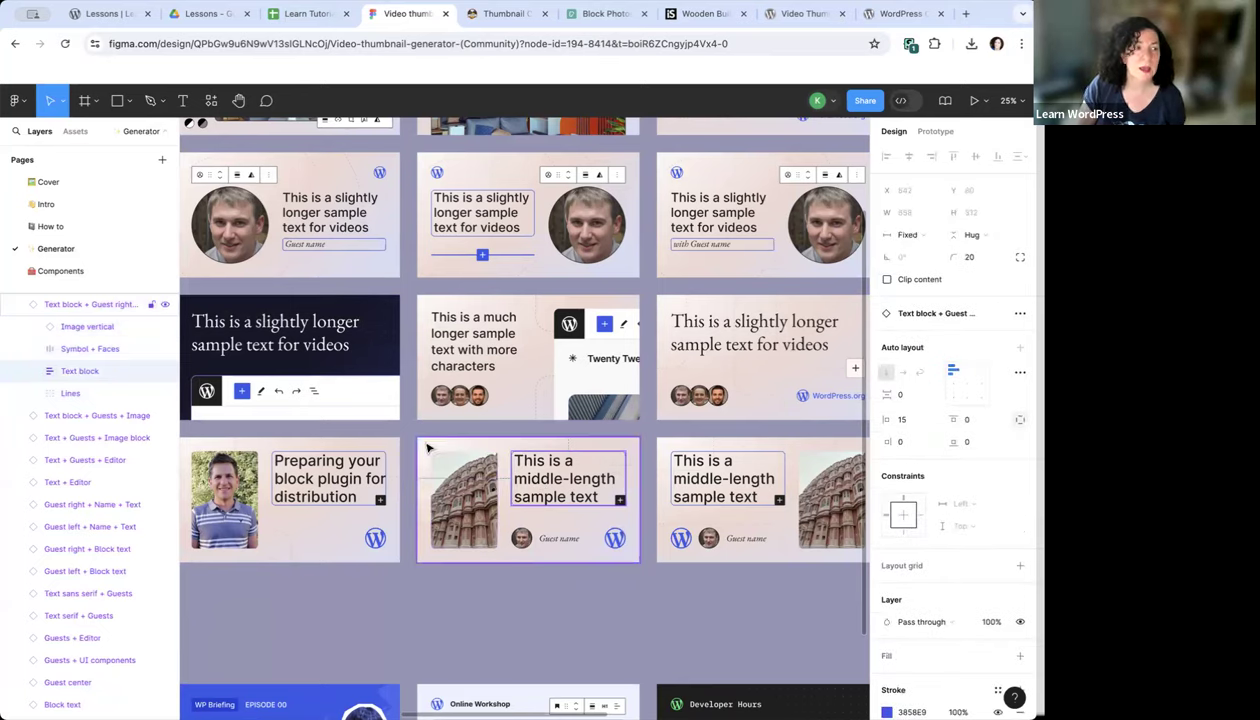
{"action": "left_click", "coordinate": [427, 447]}
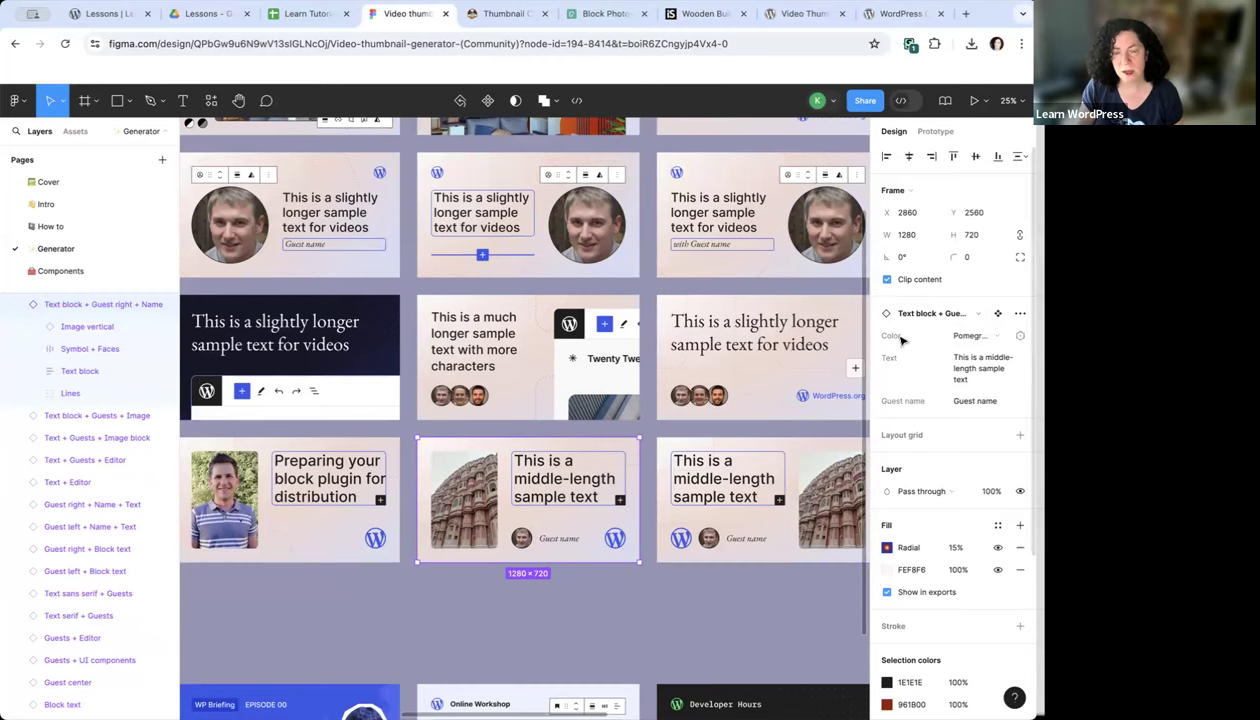
Apply the Dark blue colour variant to the thumbnail after trying Light gradient and Blue
{"action": "left_click", "coordinate": [998, 340]}
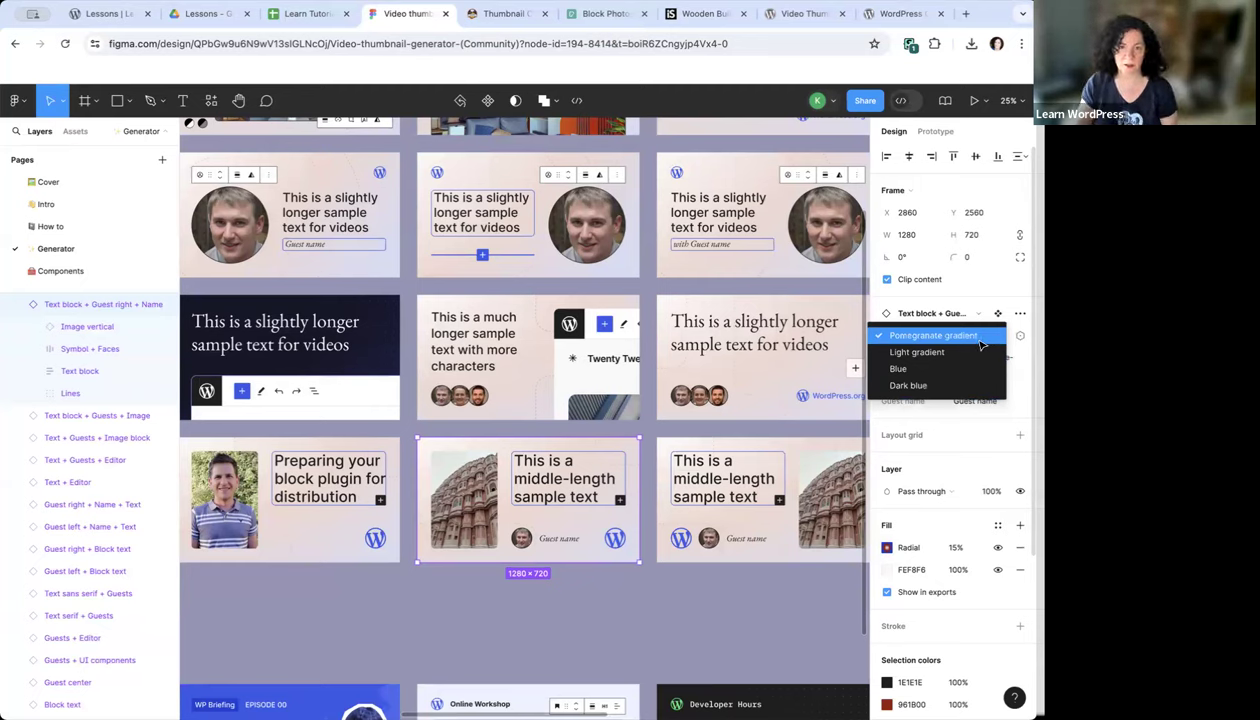
{"action": "left_click", "coordinate": [921, 353]}
{"action": "left_click", "coordinate": [988, 345]}
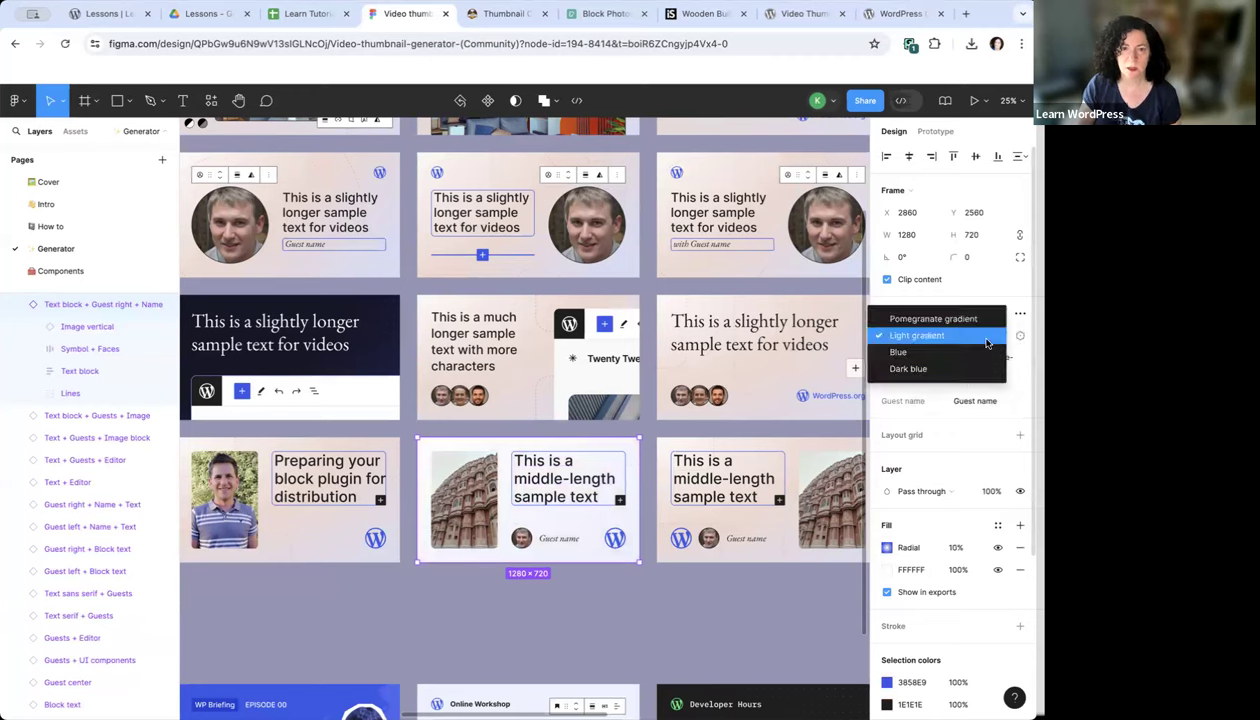
{"action": "left_click", "coordinate": [982, 352]}
{"action": "left_click", "coordinate": [984, 340]}
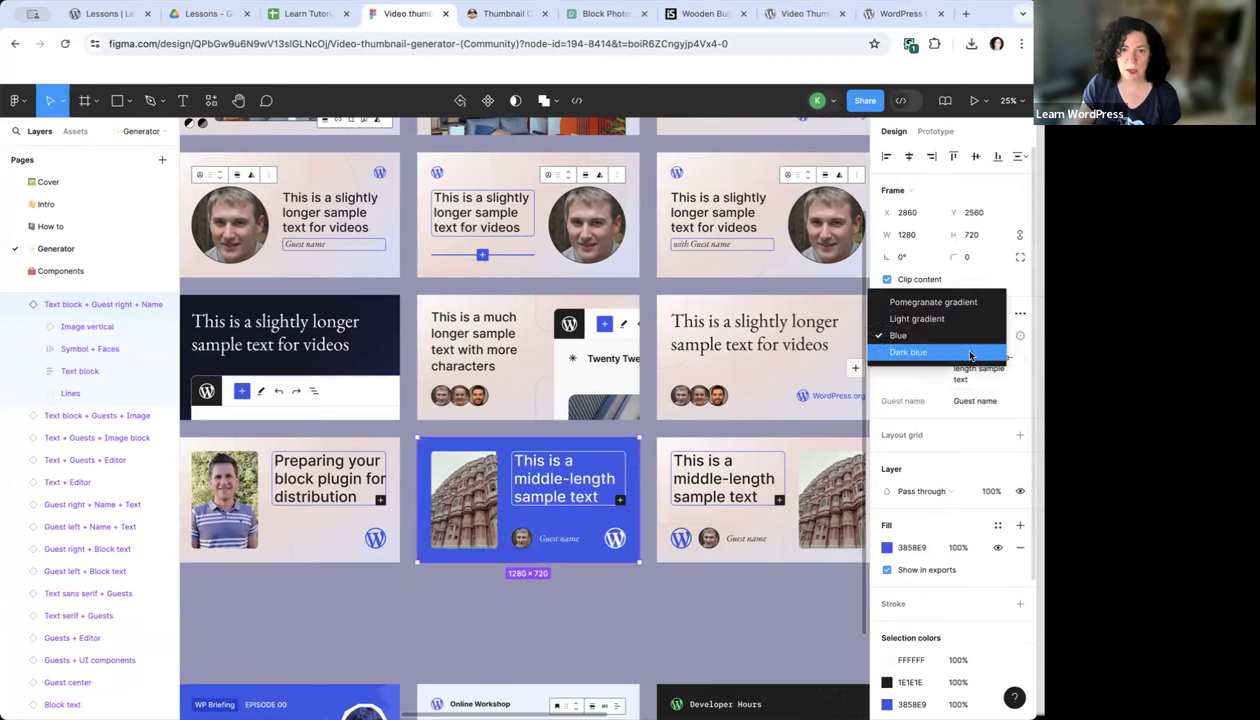
{"action": "left_click", "coordinate": [972, 352]}
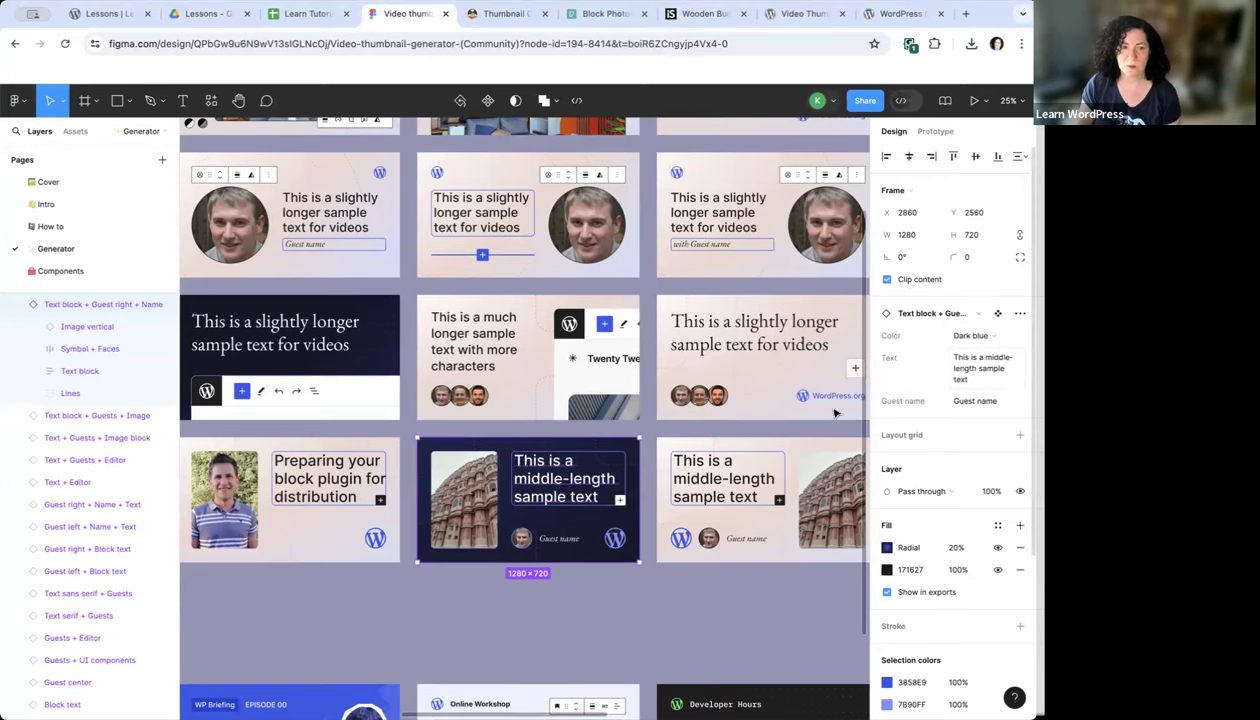
Paste clipboard text into the thumbnail's title, then select the instance's Text value
{"action": "double_click", "coordinate": [550, 485]}
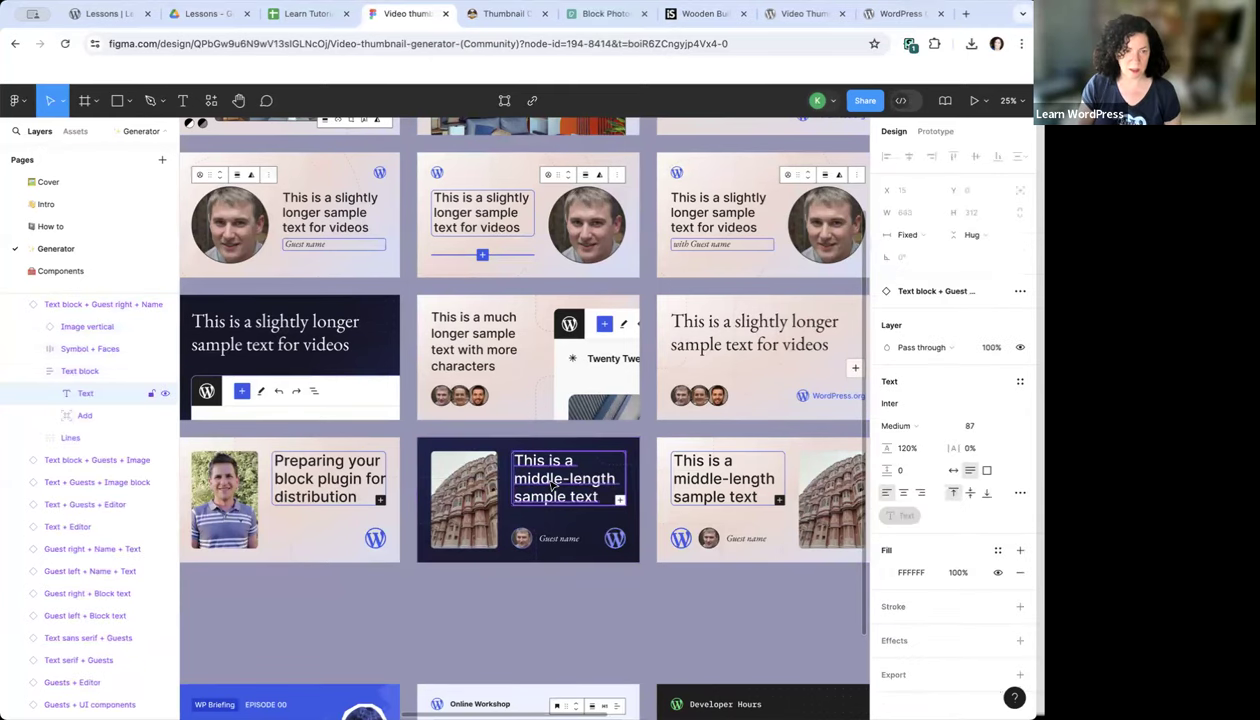
{"action": "double_click", "coordinate": [550, 483]}
{"action": "key", "text": "BackSpace"}
{"action": "type", "text": "https://make.wordpress.org/chat/"}
{"action": "key", "text": "super+a"}
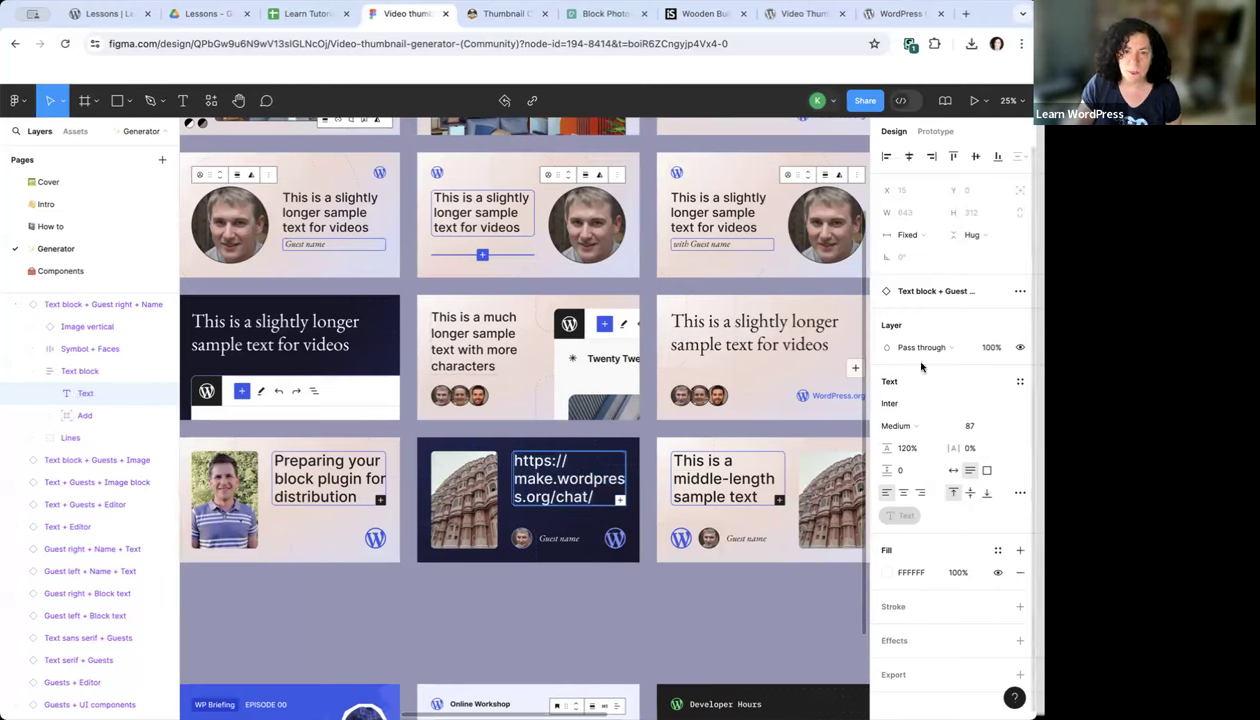
{"action": "left_click", "coordinate": [941, 292]}
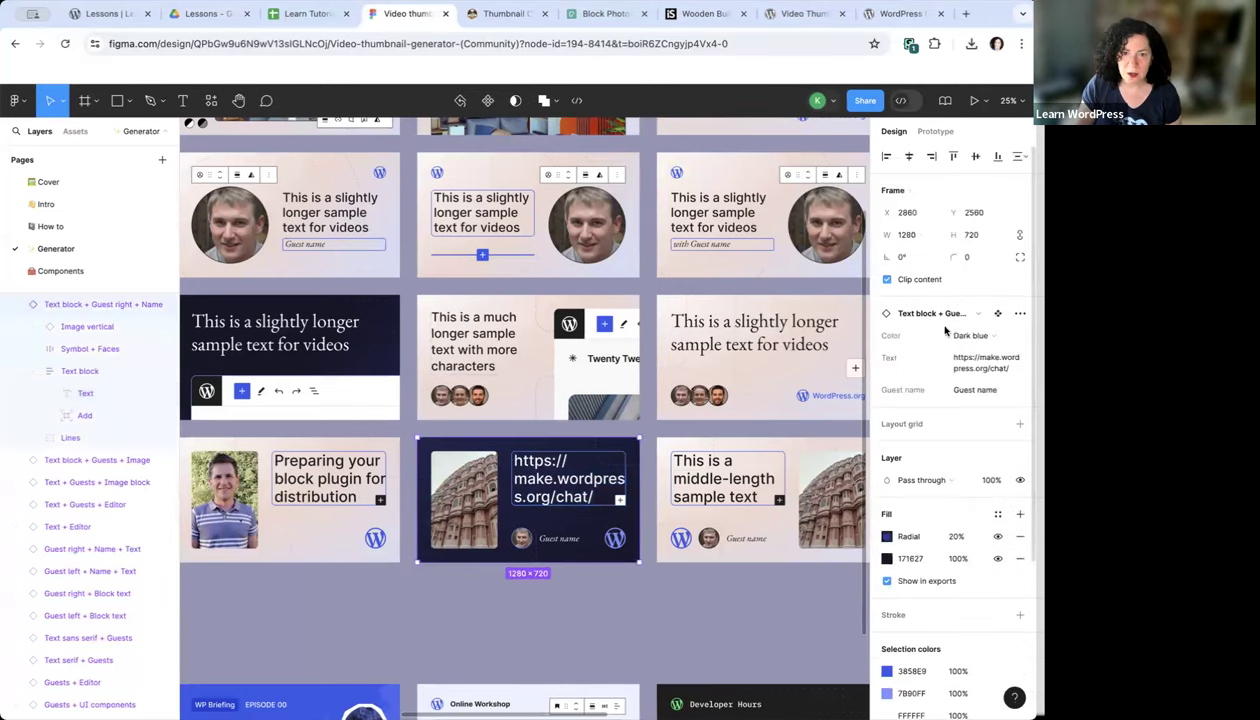
{"action": "left_click", "coordinate": [975, 360]}
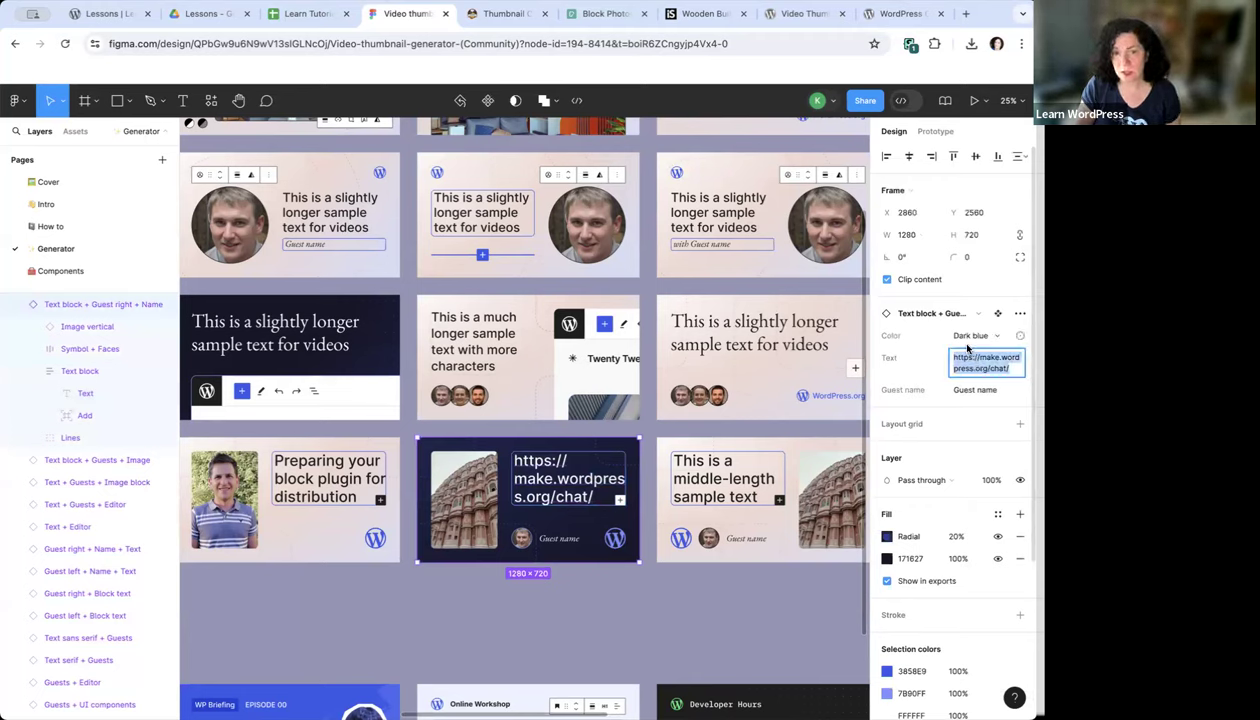
Check the Learn Tutorials lessons spreadsheet, deselect the copied title cell, and return to Figma
{"action": "left_click", "coordinate": [300, 13]}
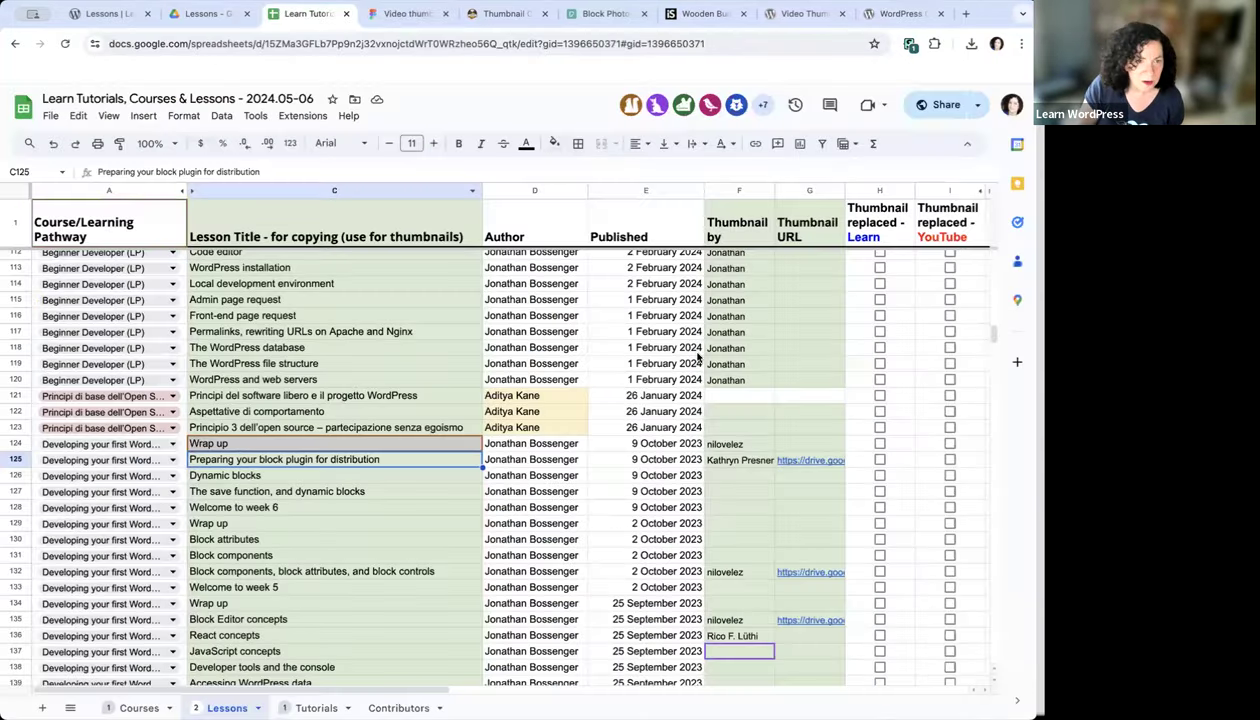
{"action": "scroll", "coordinate": [305, 502], "scroll_direction": "up", "scroll_amount": 2}
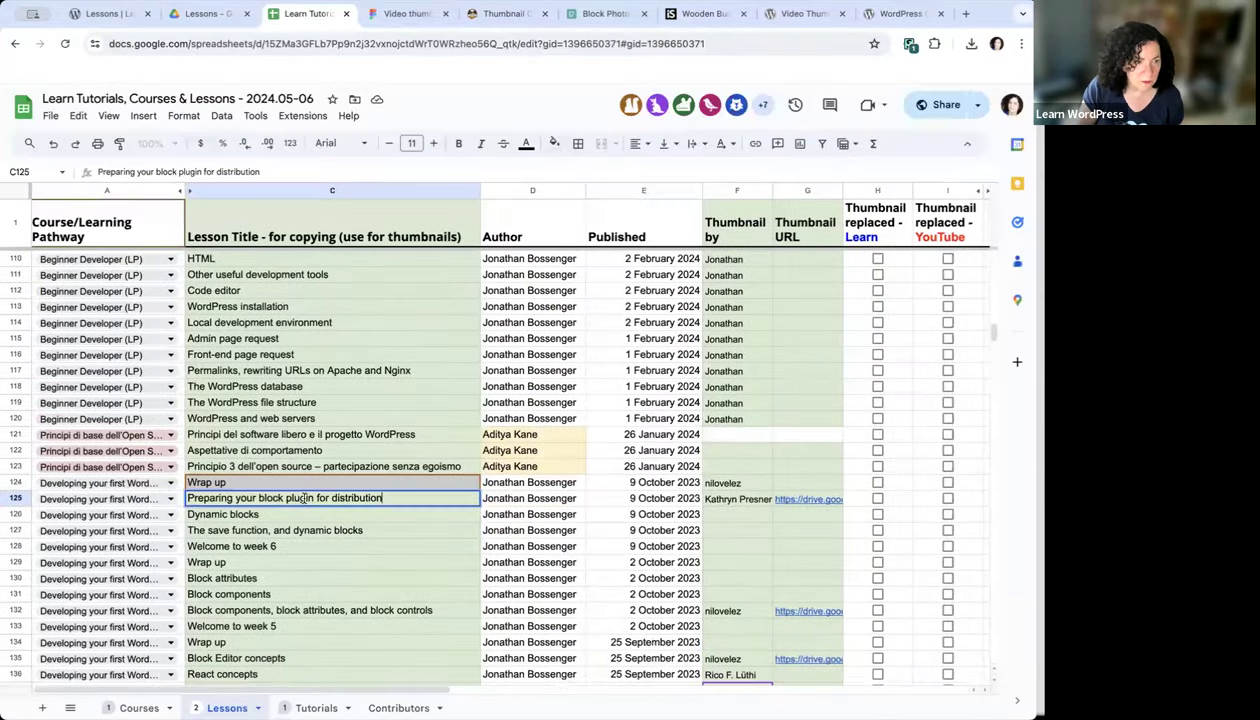
{"action": "left_click", "coordinate": [643, 402]}
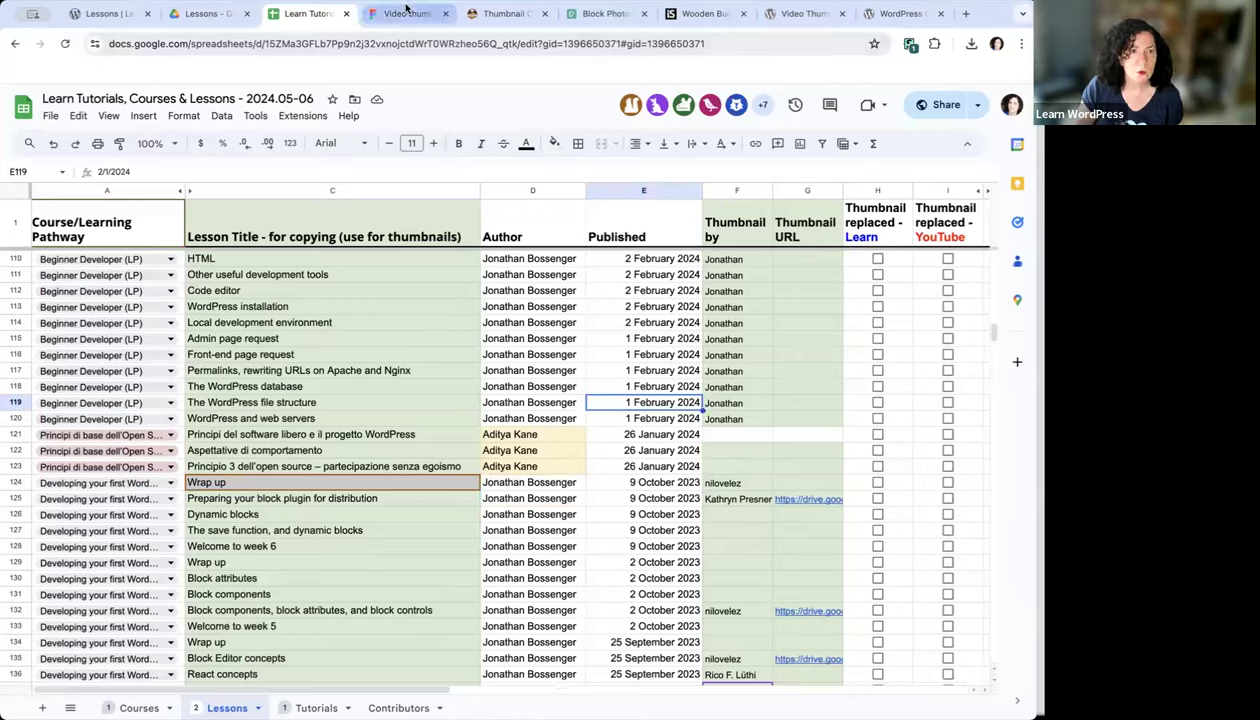
{"action": "left_click", "coordinate": [438, 10]}
Paste 'Preparing your block plugin for distribution' as the instance's Text value and commit it
{"action": "left_click", "coordinate": [966, 368]}
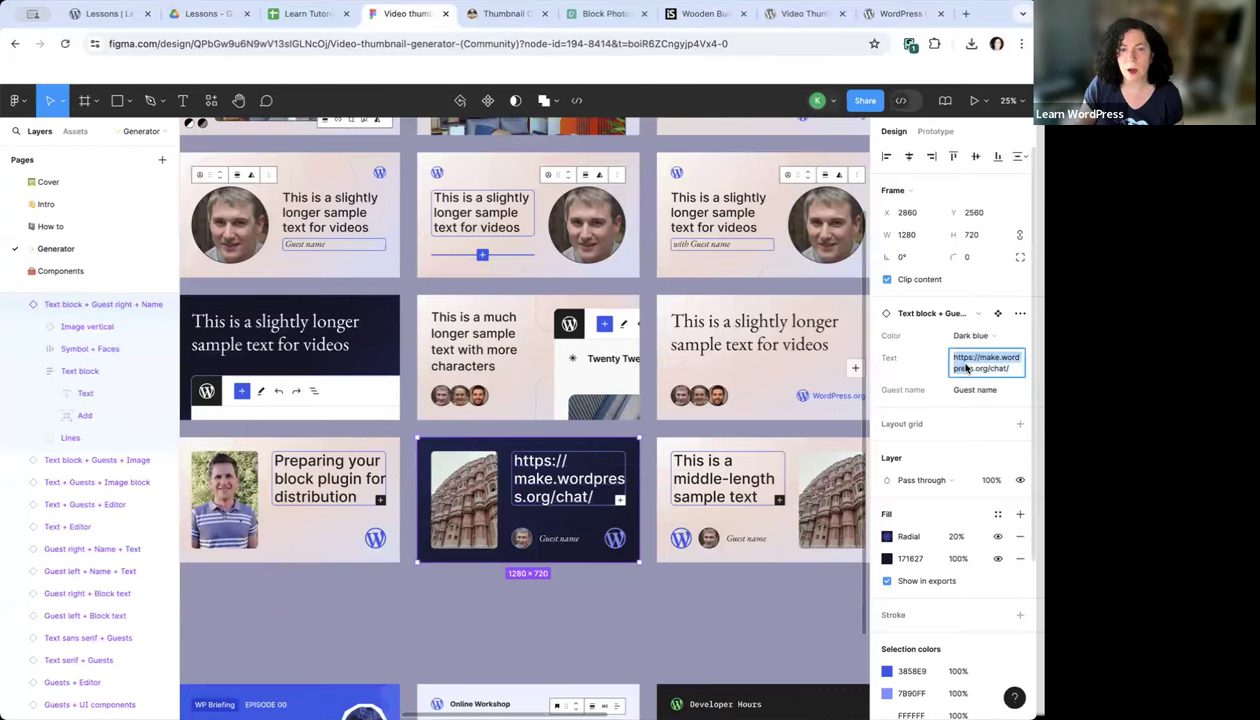
{"action": "type", "text": "Preparing your block plugin for distribution"}
{"action": "key", "text": "Return"}
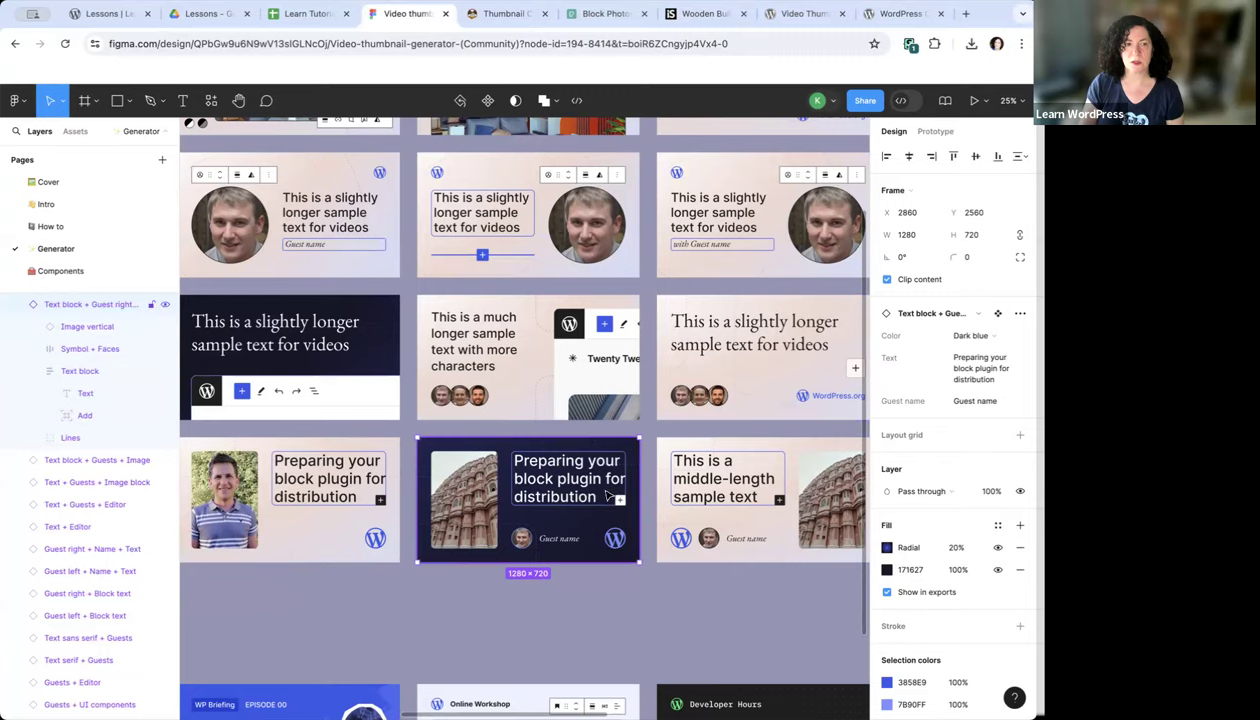
{"action": "scroll", "coordinate": [487, 425], "scroll_direction": "up", "scroll_amount": 2}
{"action": "left_click", "coordinate": [486, 424]}
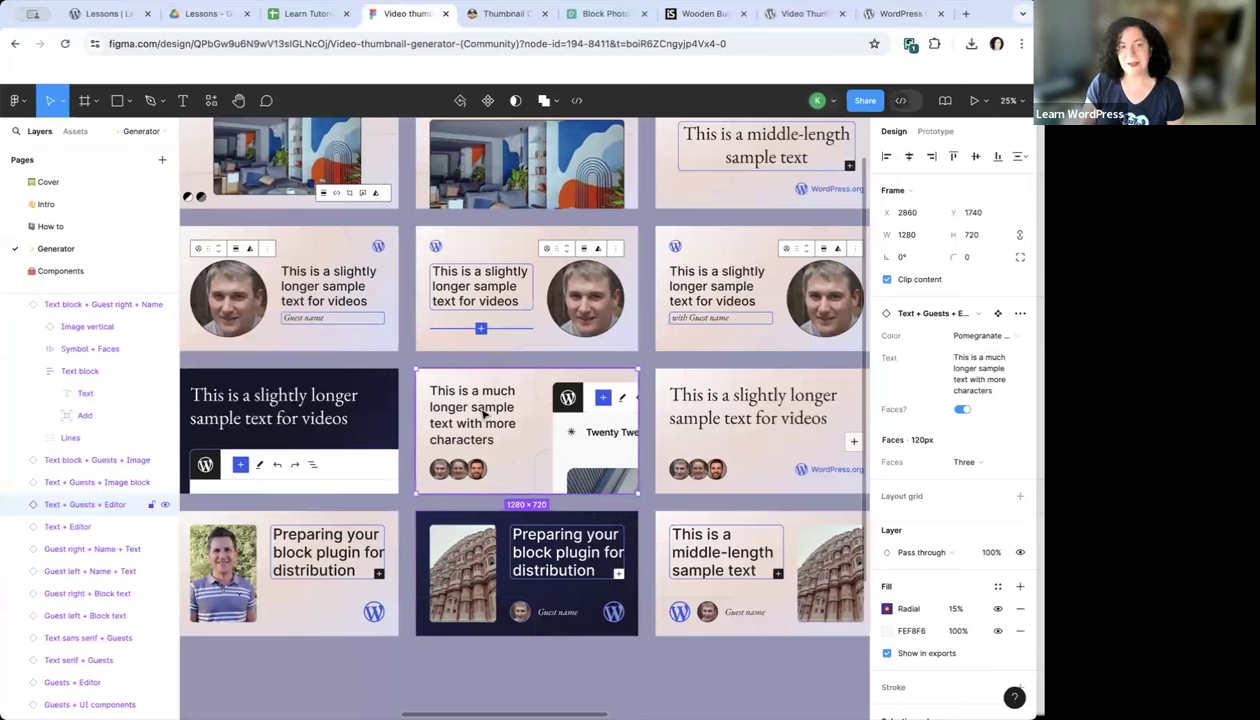
{"action": "left_click", "coordinate": [550, 562]}
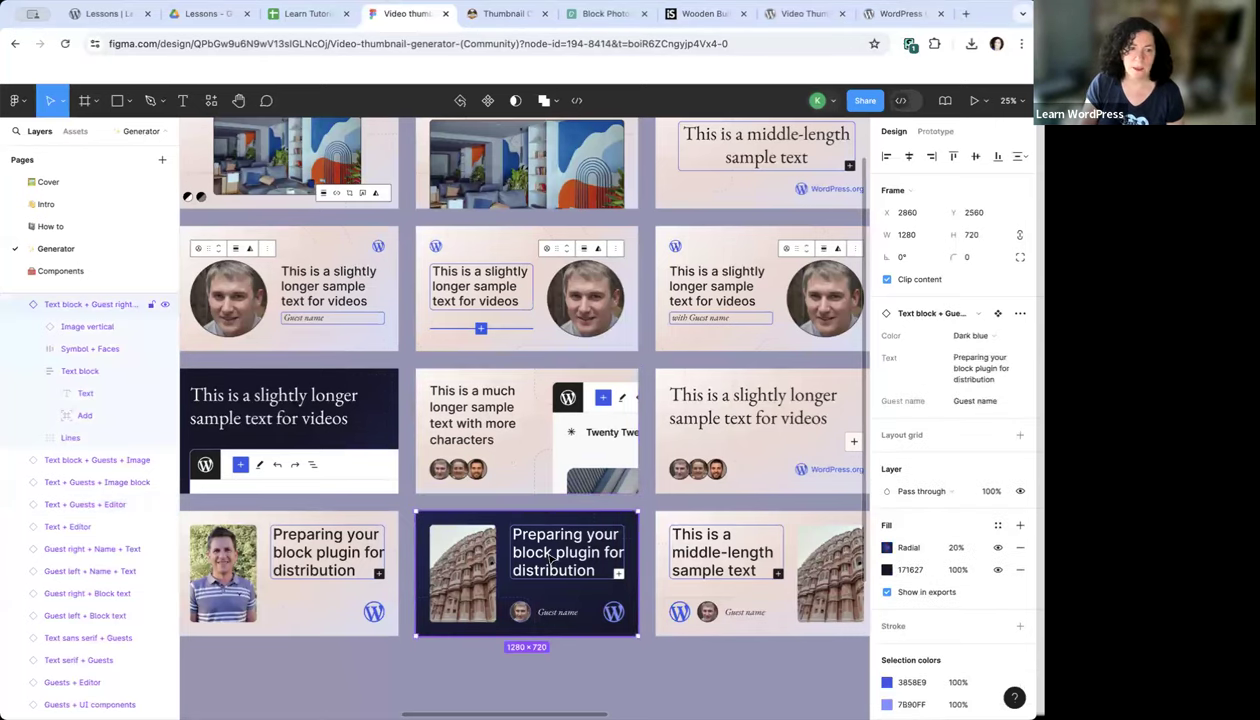
{"action": "left_click", "coordinate": [550, 562]}
{"action": "left_click", "coordinate": [971, 428]}
{"action": "type", "text": "7"}
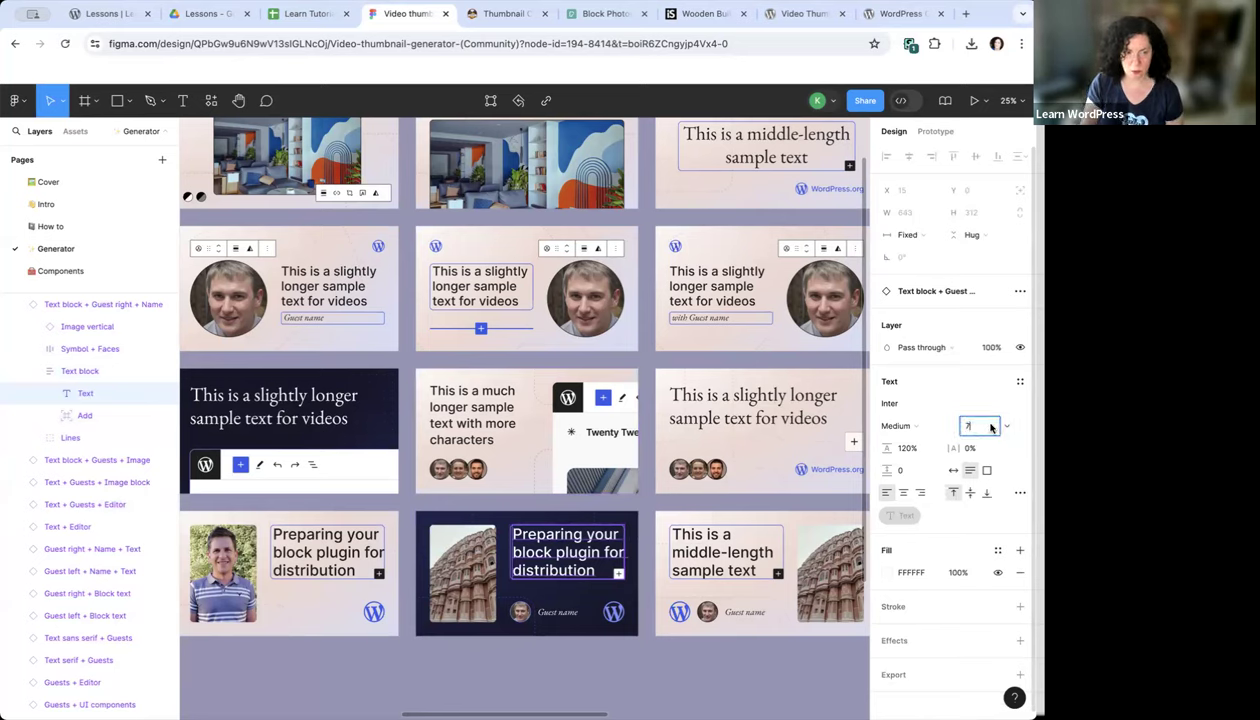
{"action": "type", "text": "0"}
{"action": "key", "text": "Return"}
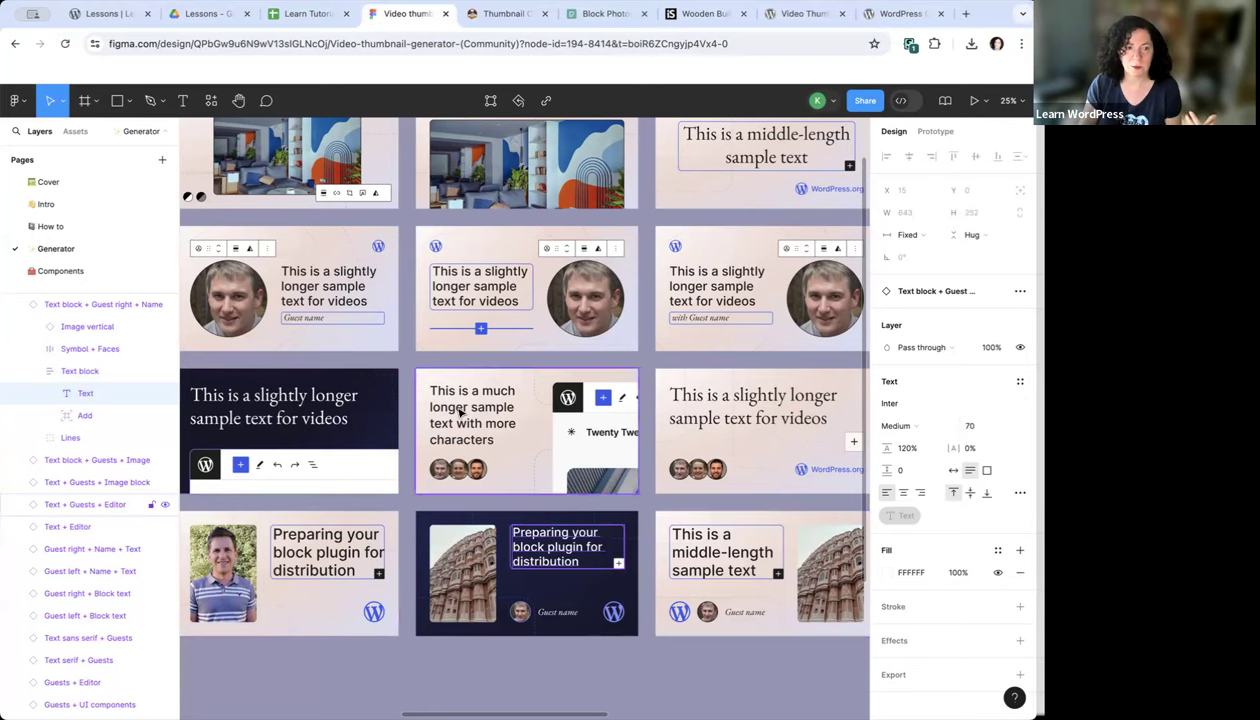
{"action": "left_click", "coordinate": [970, 428]}
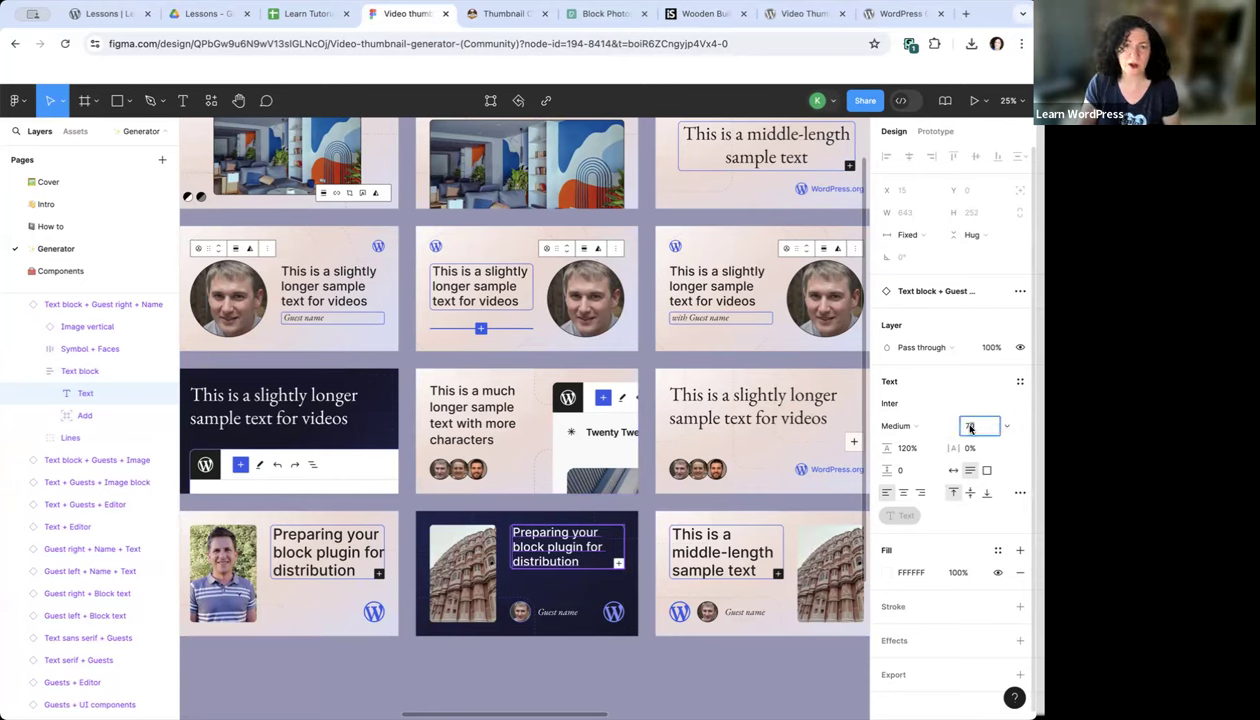
{"action": "type", "text": "87"}
{"action": "key", "text": "Return"}
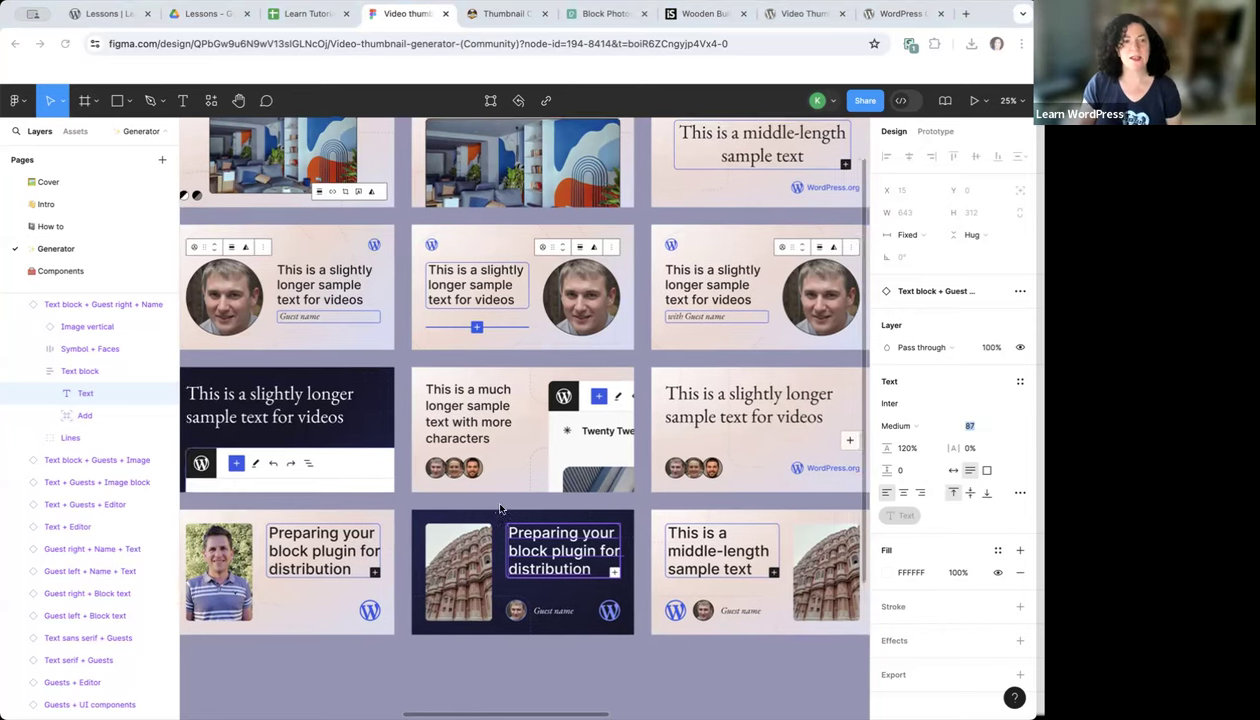
{"action": "scroll", "coordinate": [500, 510], "scroll_direction": "right", "scroll_amount": 2}
{"action": "scroll", "coordinate": [500, 510], "scroll_direction": "down", "scroll_amount": 1}
{"action": "scroll", "coordinate": [501, 510], "scroll_direction": "down", "scroll_amount": 1}
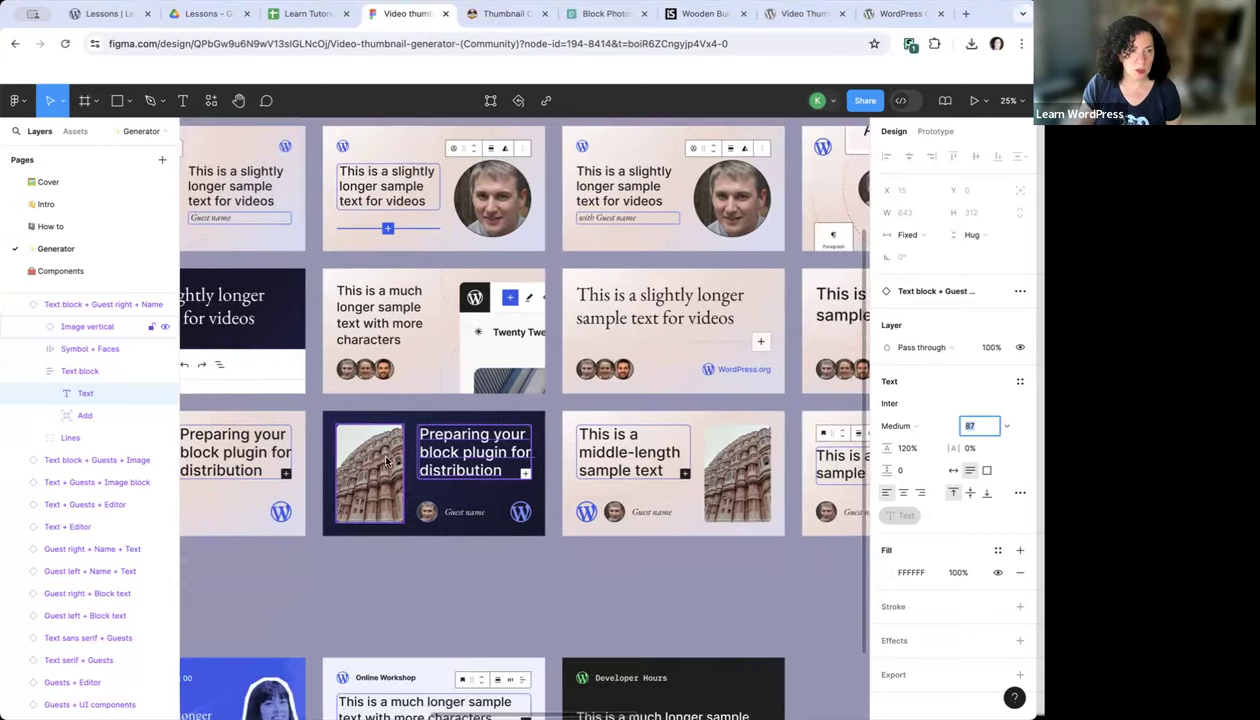
{"action": "left_click", "coordinate": [373, 468]}
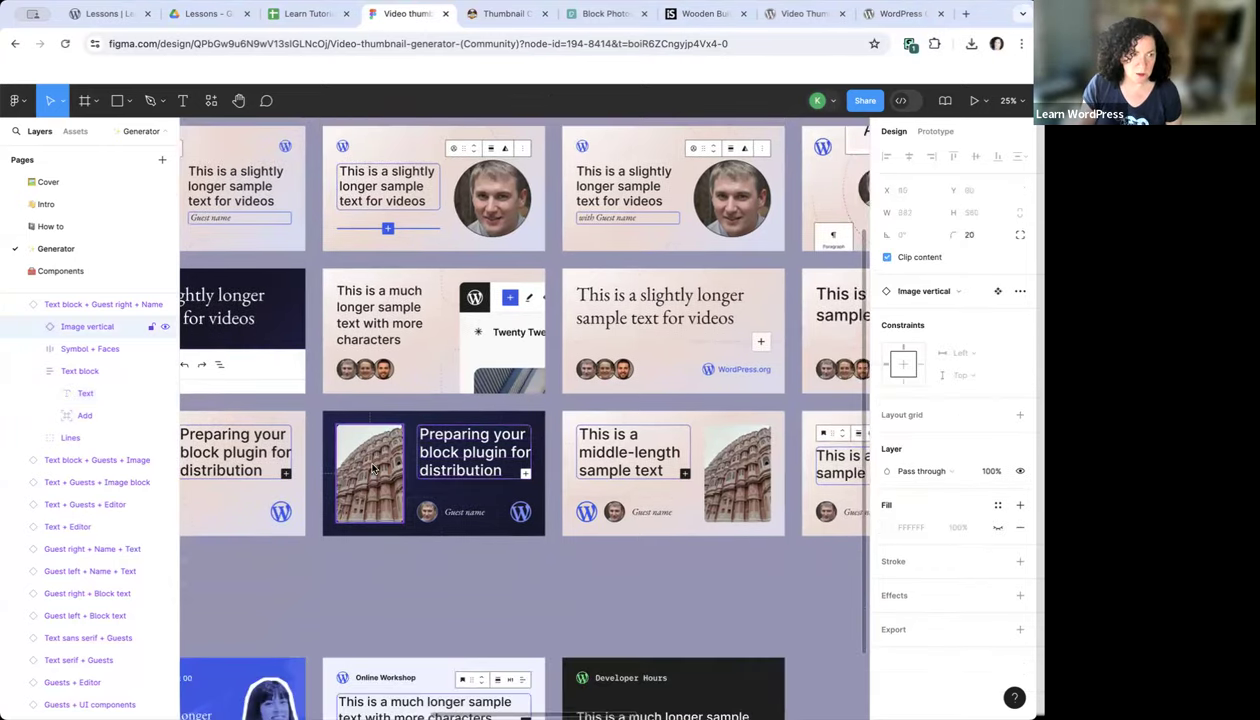
{"action": "left_click", "coordinate": [373, 463]}
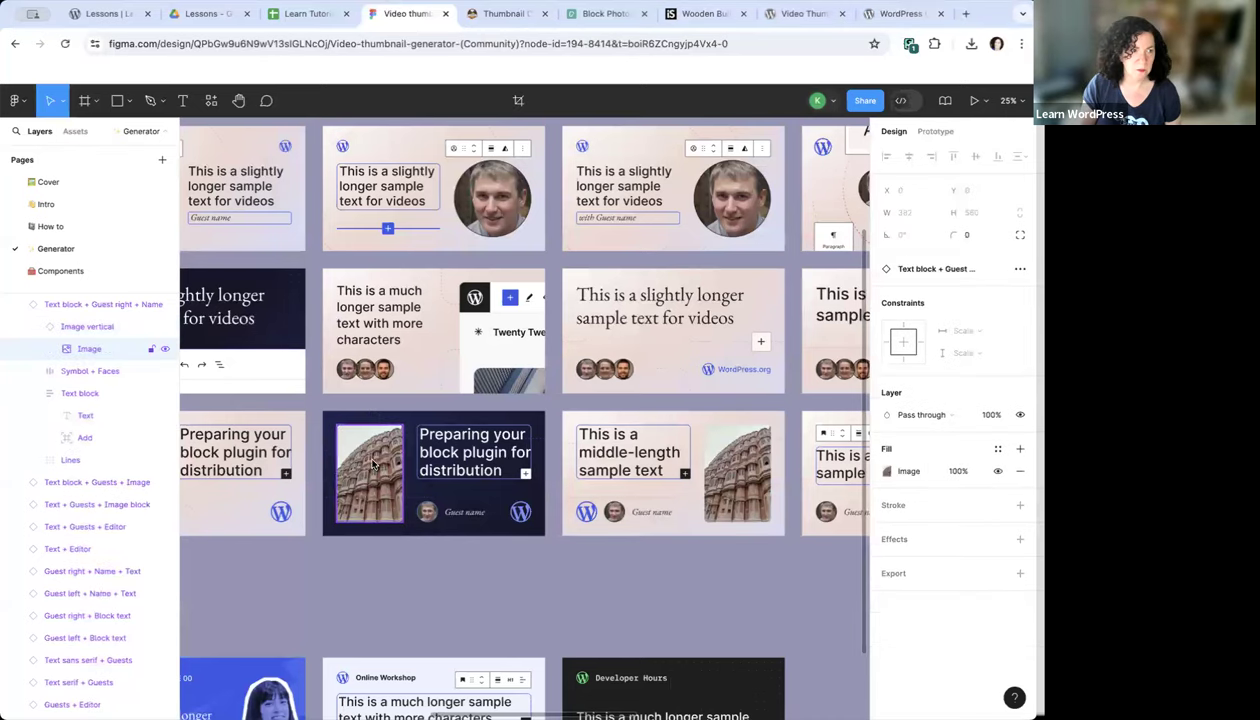
{"action": "double_click", "coordinate": [373, 463]}
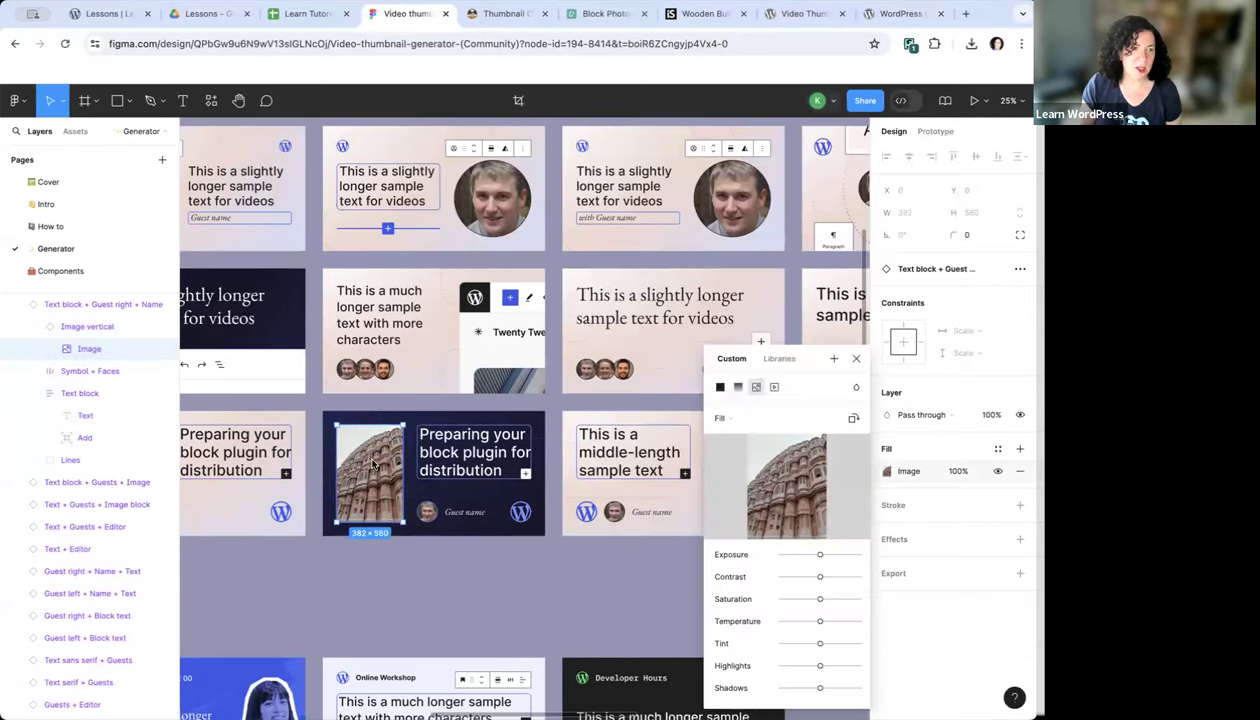
{"action": "left_click", "coordinate": [373, 463]}
{"action": "double_click", "coordinate": [365, 462]}
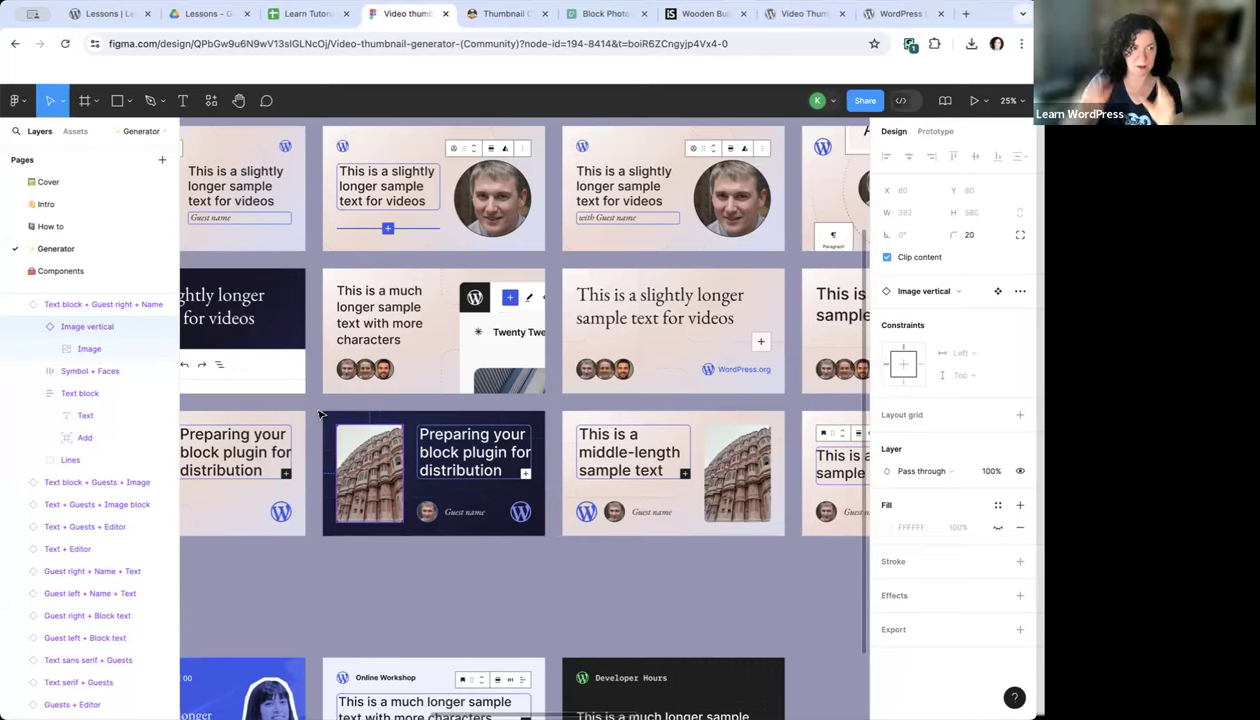
Select the Image layer inside the 'Preparing your block plugin' thumbnail's Image vertical group
{"action": "scroll", "coordinate": [320, 413], "scroll_direction": "right", "scroll_amount": 1}
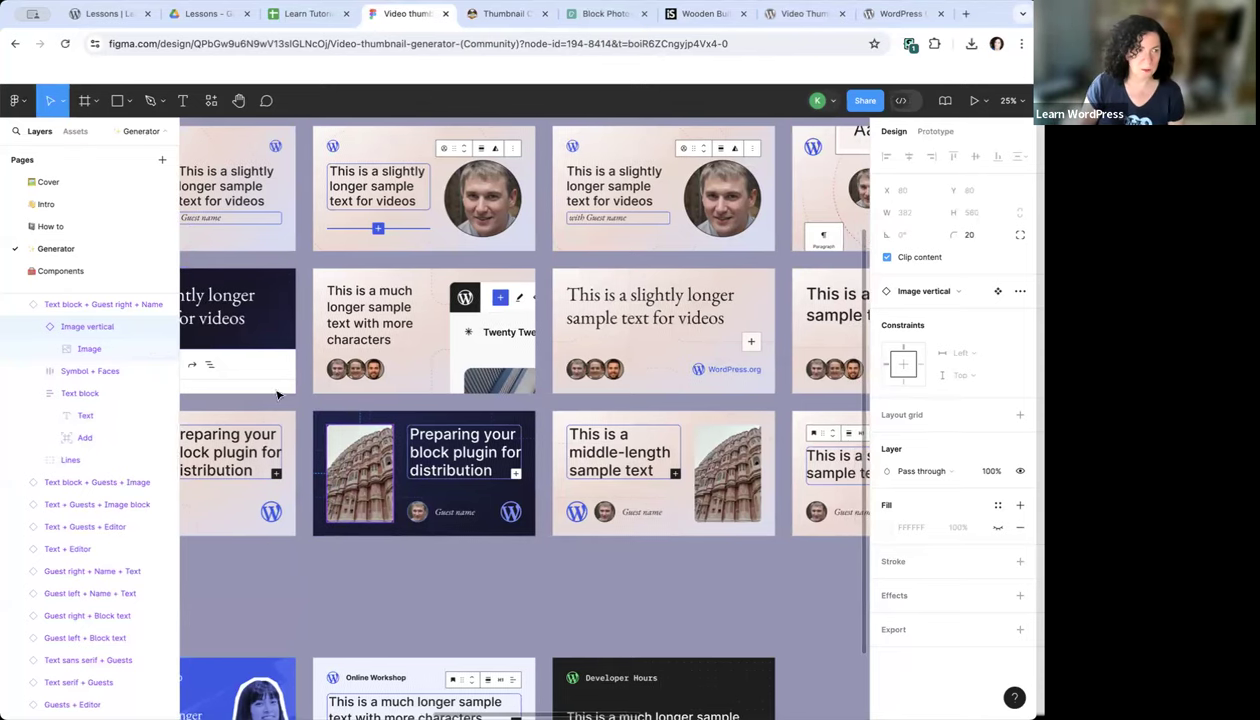
{"action": "left_click", "coordinate": [33, 329]}
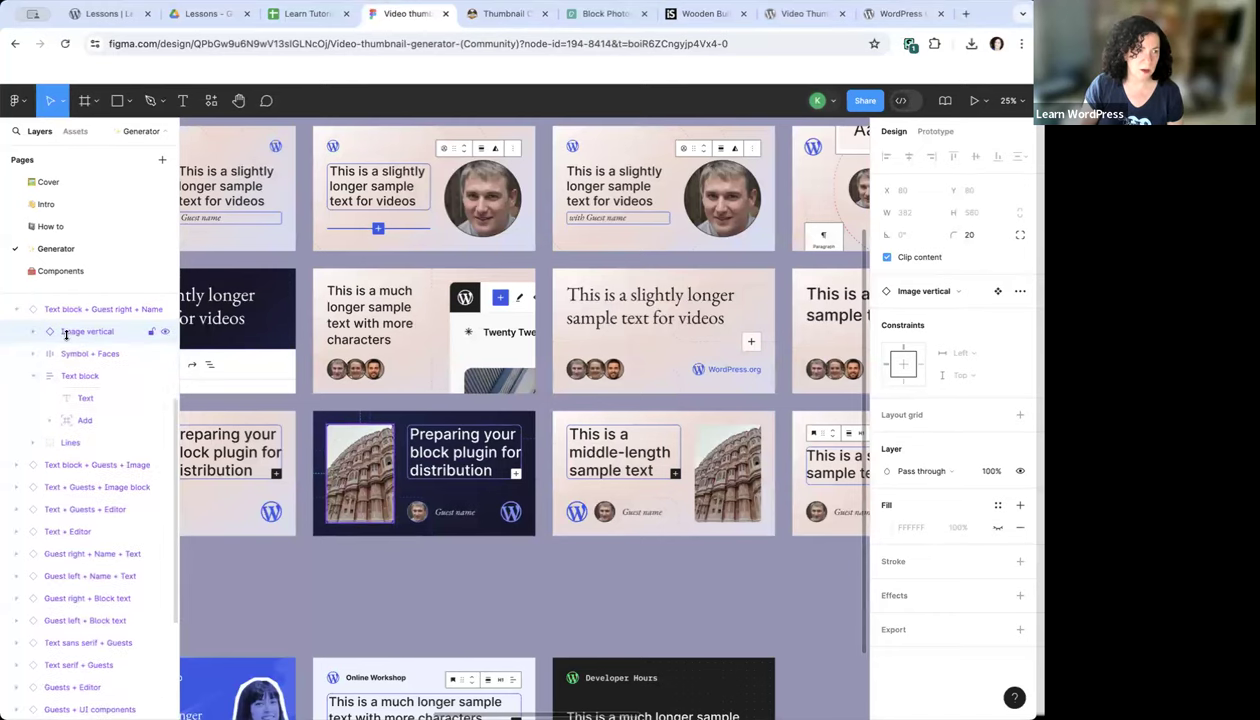
{"action": "left_click", "coordinate": [16, 465], "text": "alt"}
{"action": "left_click", "coordinate": [30, 492]}
{"action": "scroll", "coordinate": [430, 440], "scroll_direction": "up", "scroll_amount": 1}
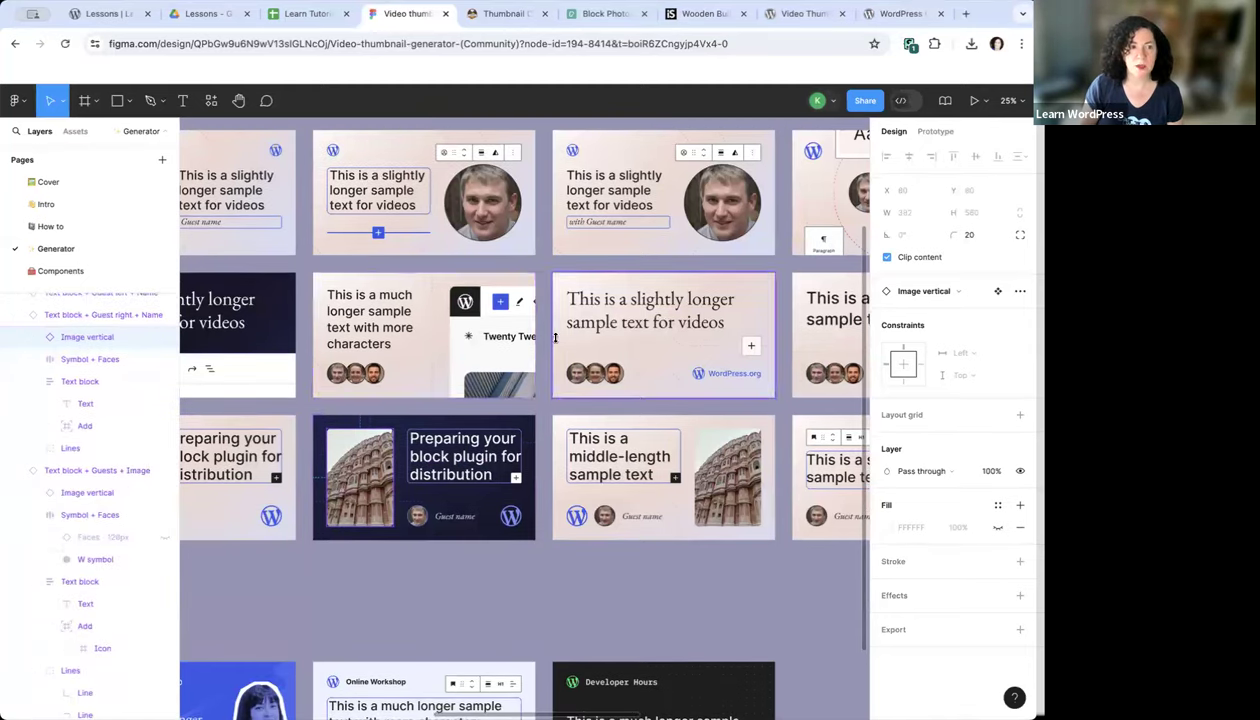
{"action": "left_click", "coordinate": [490, 340]}
{"action": "left_click", "coordinate": [16, 517]}
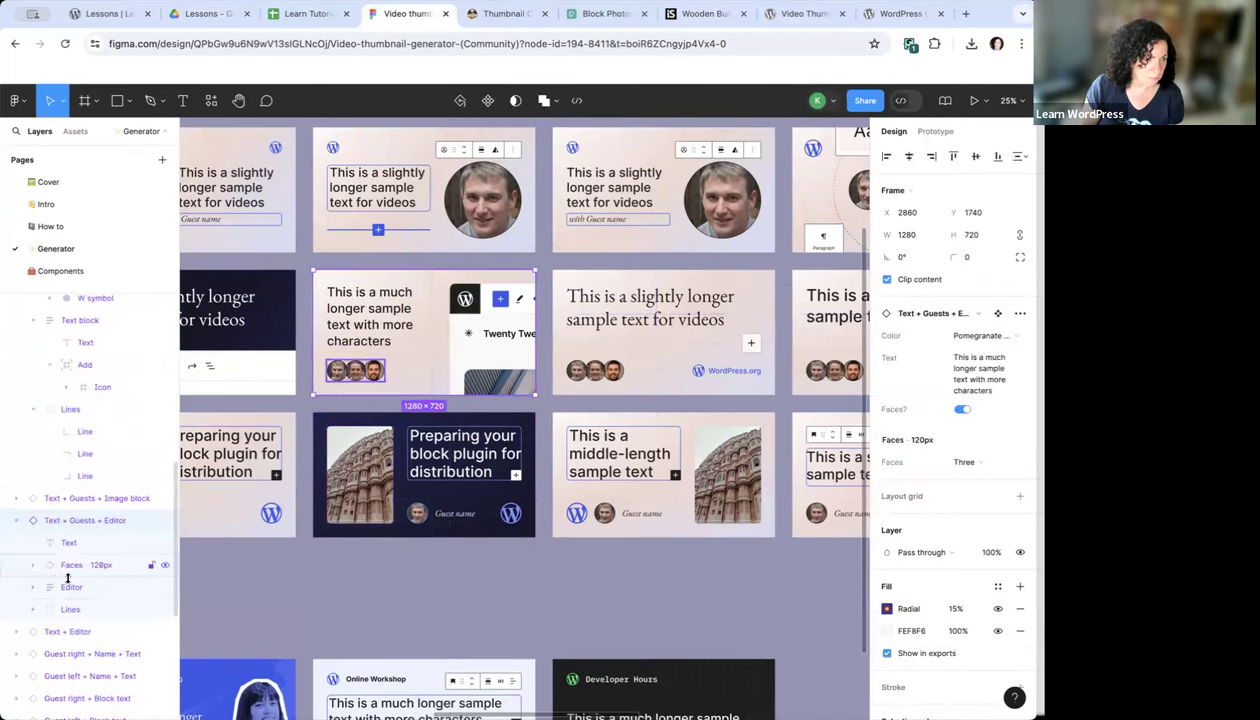
{"action": "left_click", "coordinate": [36, 587]}
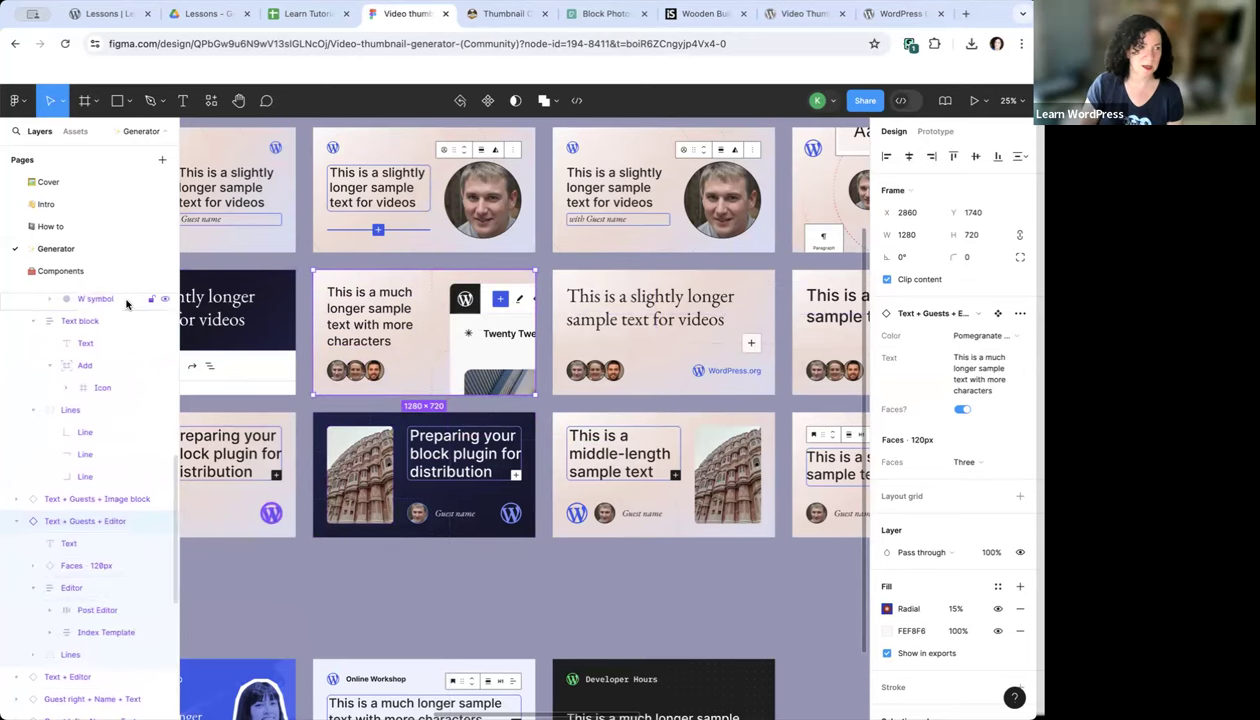
{"action": "left_click", "coordinate": [375, 450]}
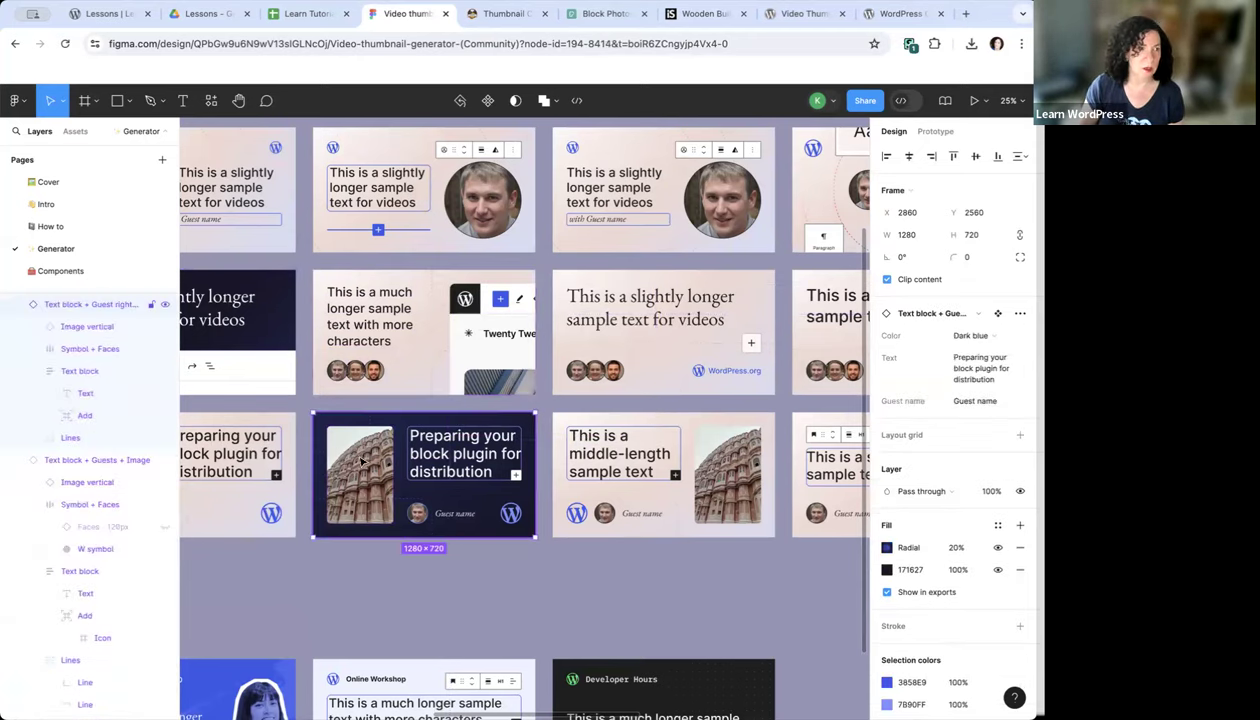
{"action": "left_click", "coordinate": [33, 327]}
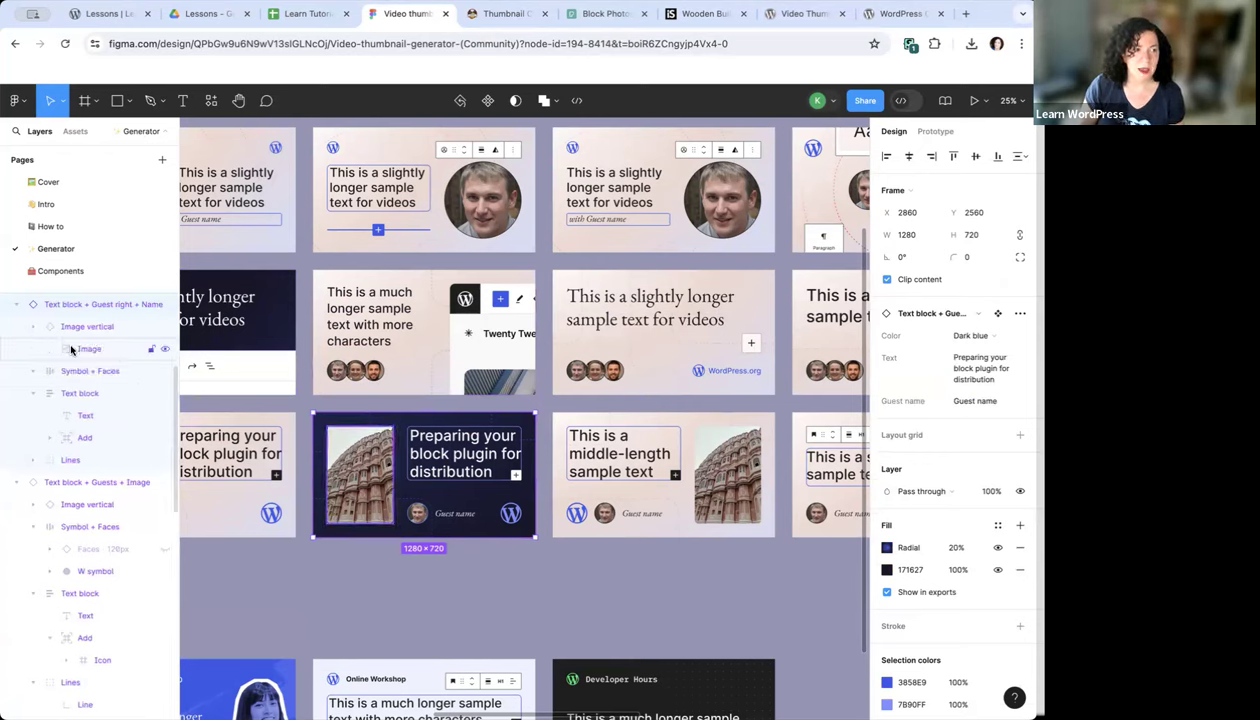
{"action": "left_click", "coordinate": [71, 349]}
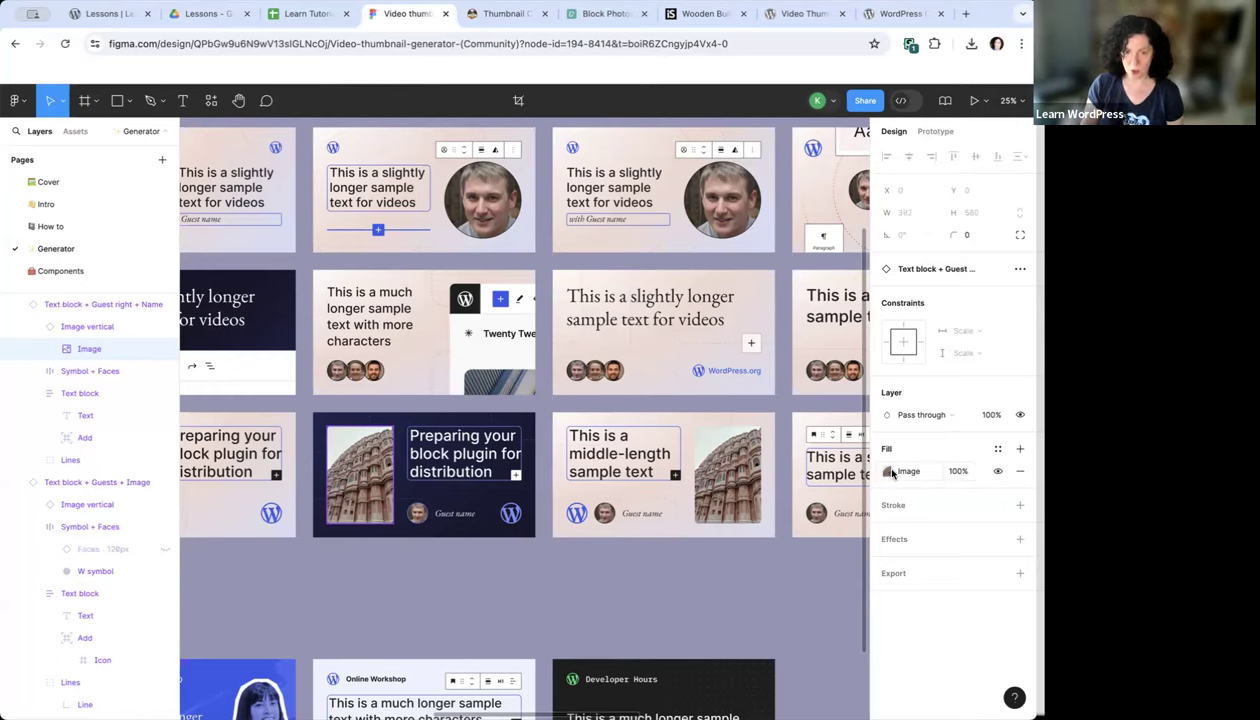
Replace the photo's image fill with the red checkerboard-stairs image file
{"action": "left_click", "coordinate": [887, 472]}
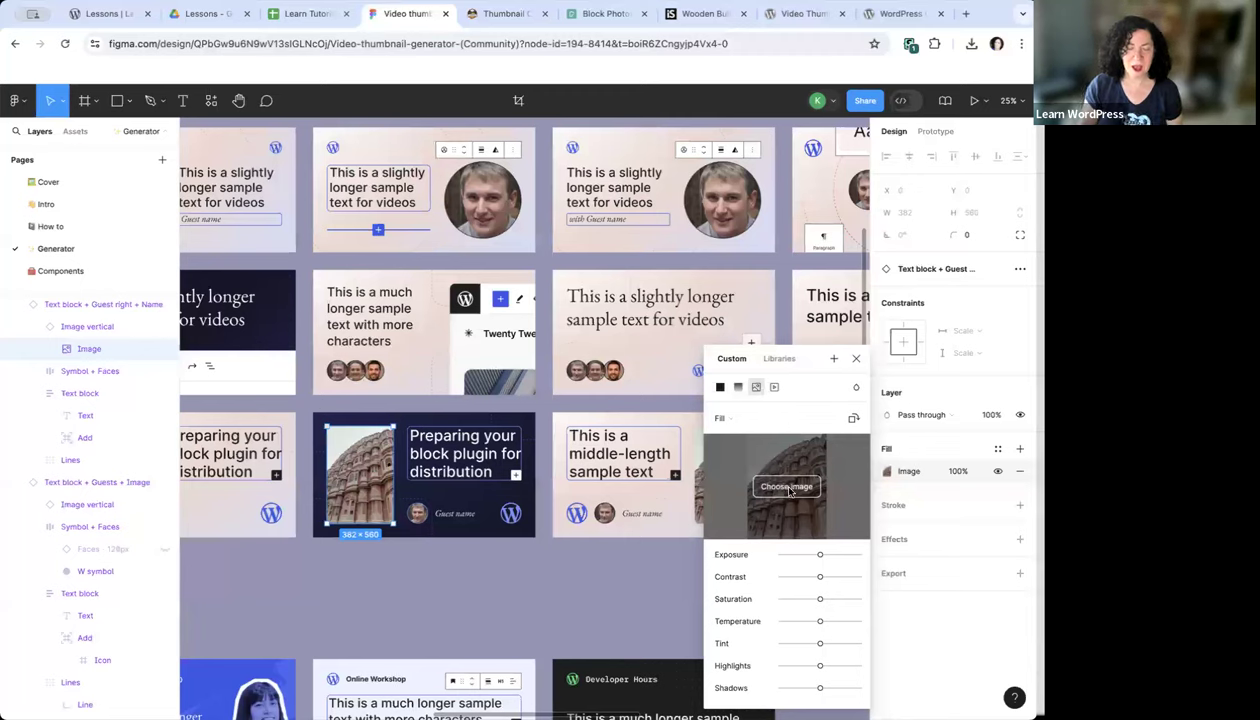
{"action": "left_click", "coordinate": [787, 488]}
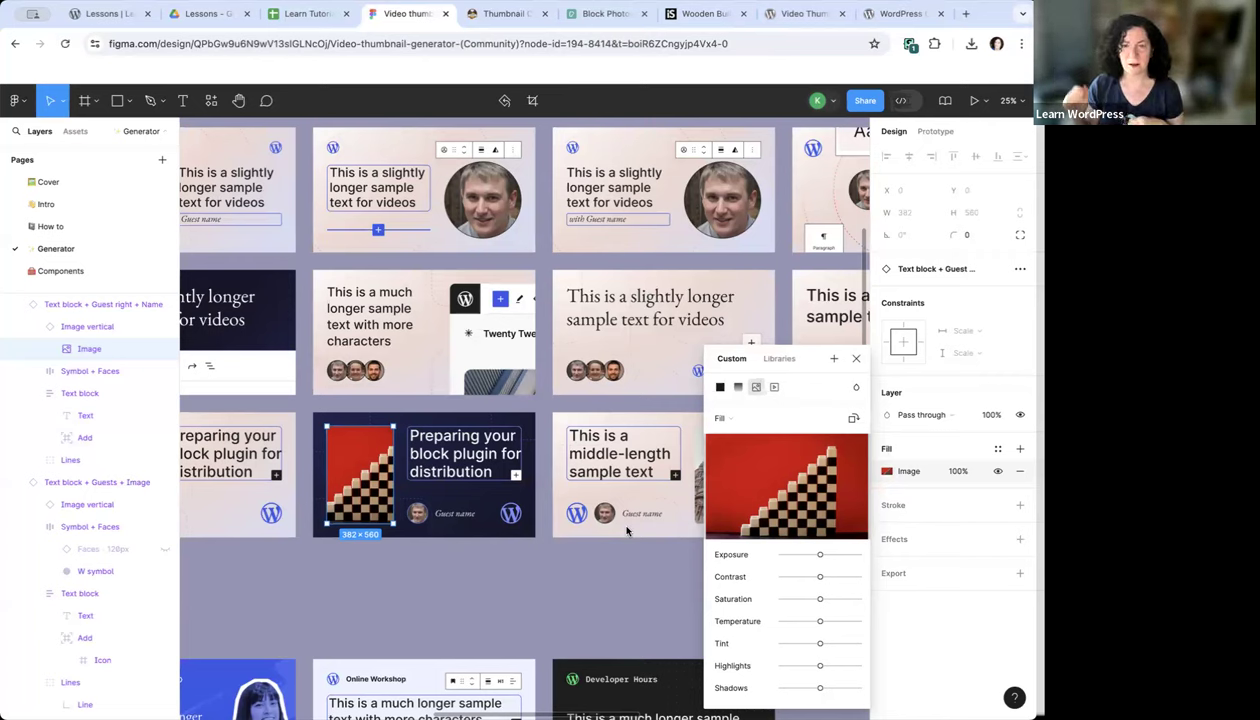
{"action": "left_click", "coordinate": [765, 420]}
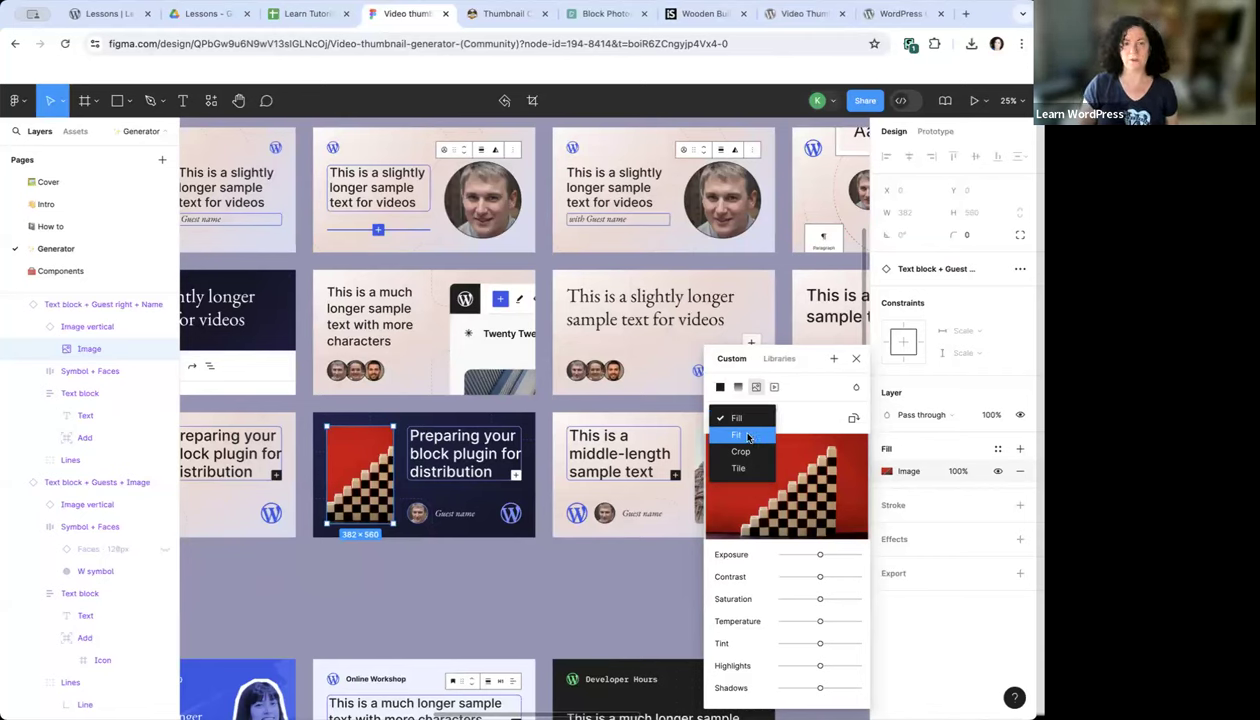
{"action": "left_click", "coordinate": [736, 438]}
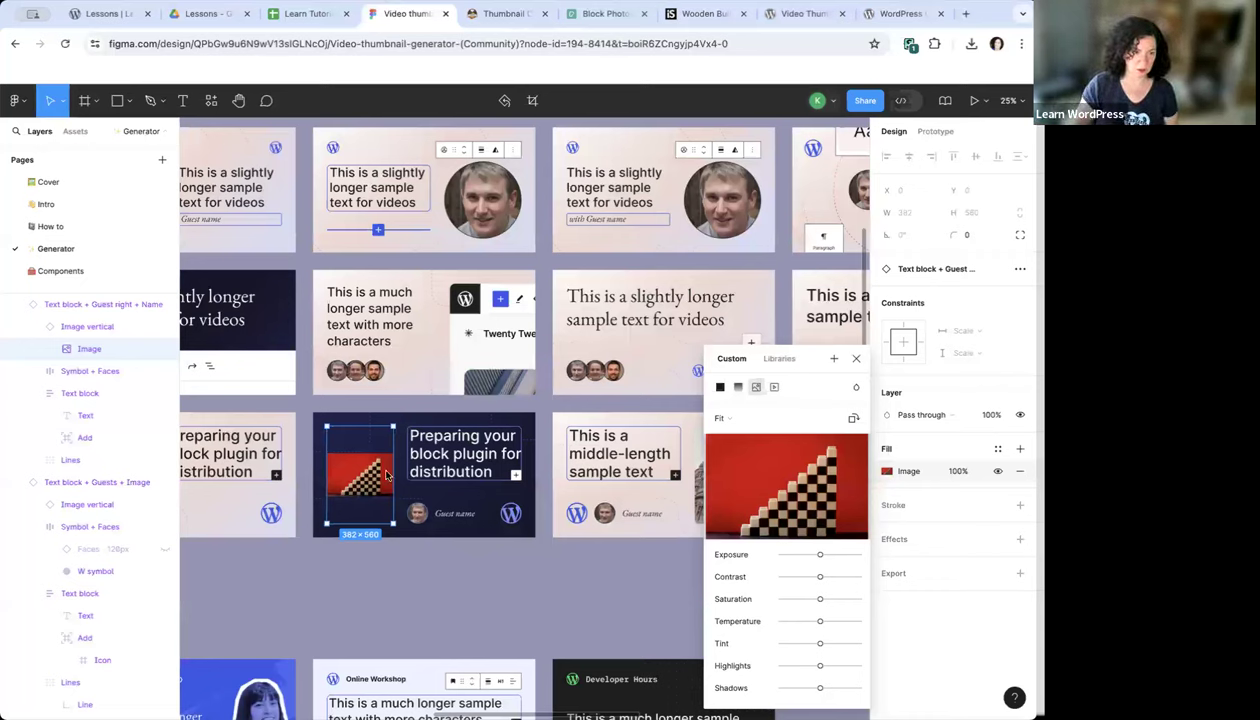
{"action": "left_click", "coordinate": [719, 418]}
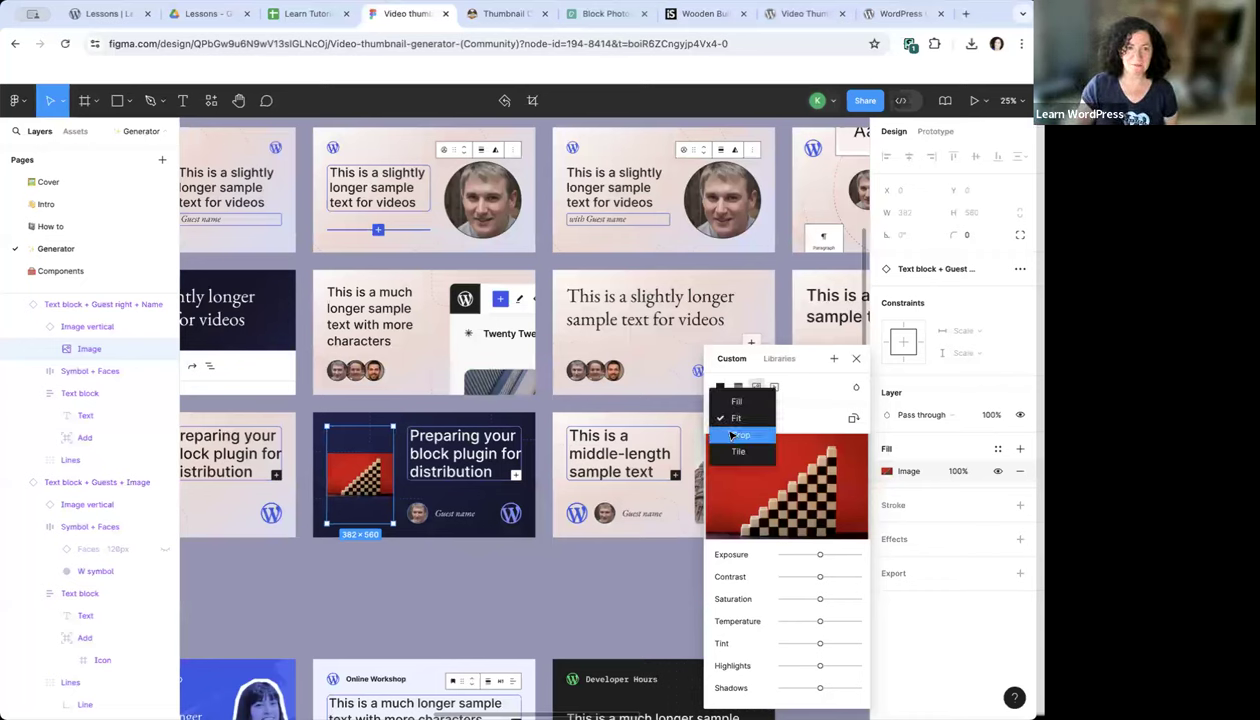
{"action": "left_click", "coordinate": [739, 436]}
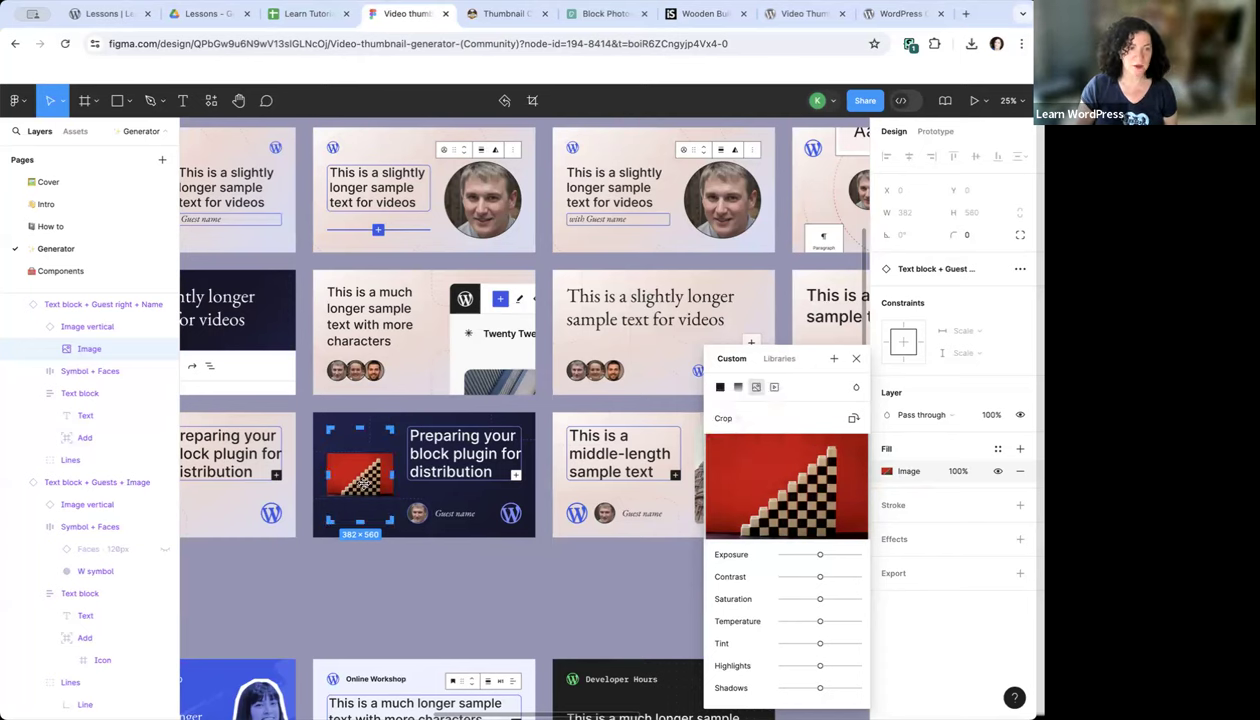
{"action": "left_click", "coordinate": [726, 418]}
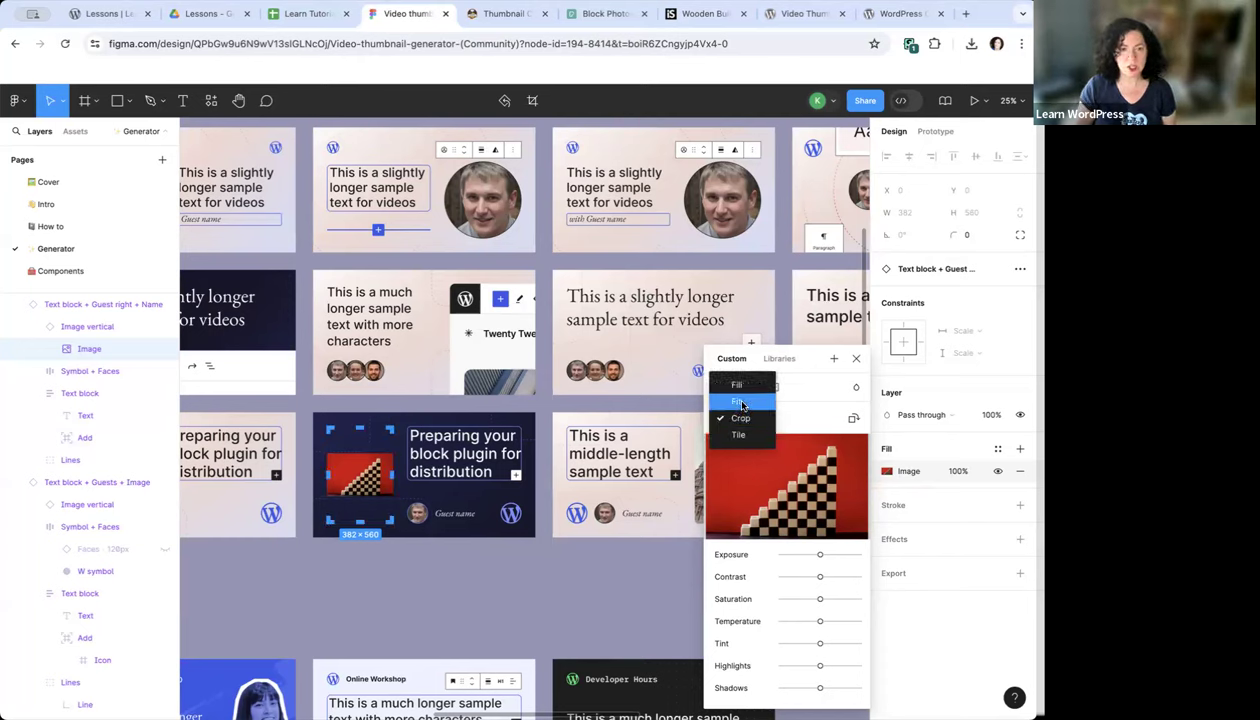
{"action": "left_click", "coordinate": [745, 386]}
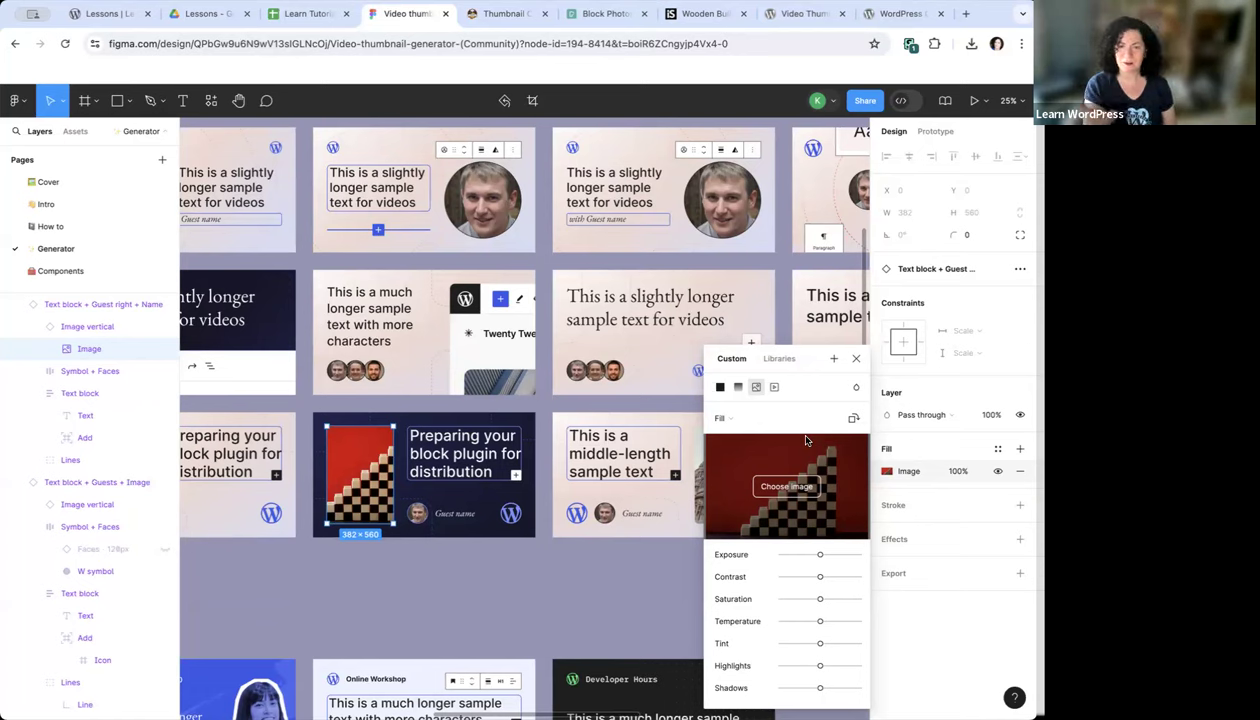
Set the image fill opacity to 80%, then restore it to 100%
{"action": "left_click", "coordinate": [958, 472]}
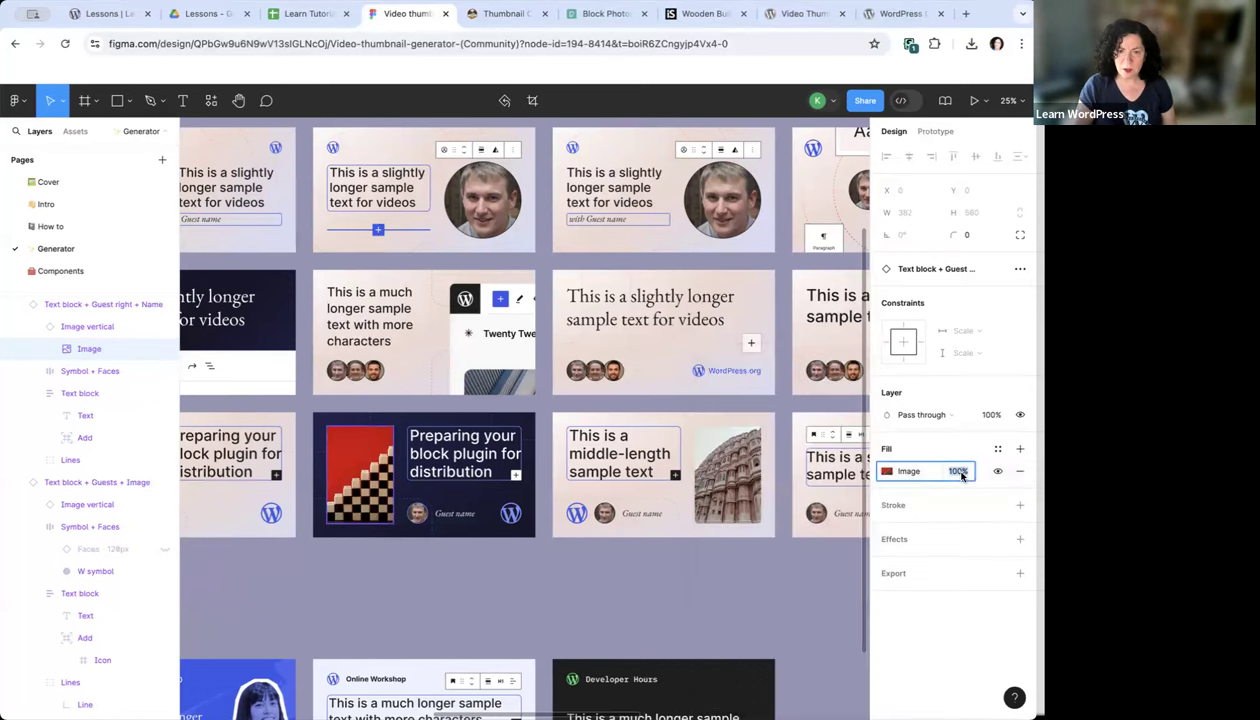
{"action": "type", "text": "80"}
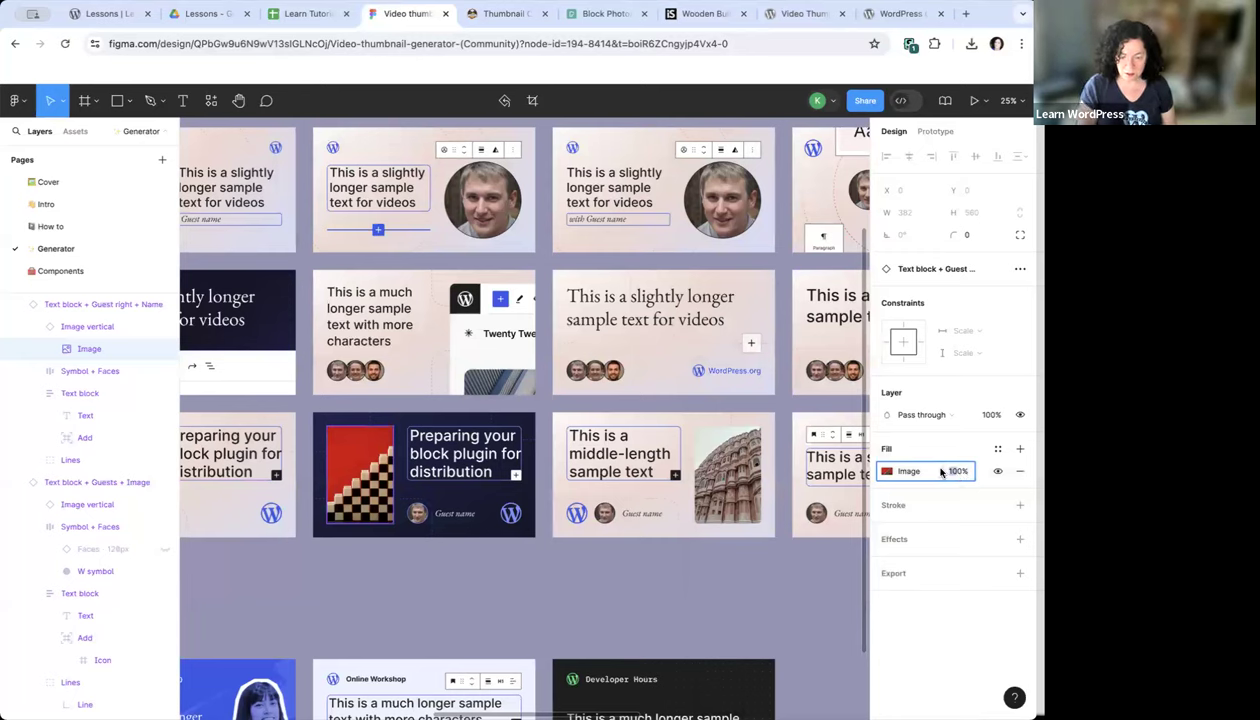
{"action": "key", "text": "Return"}
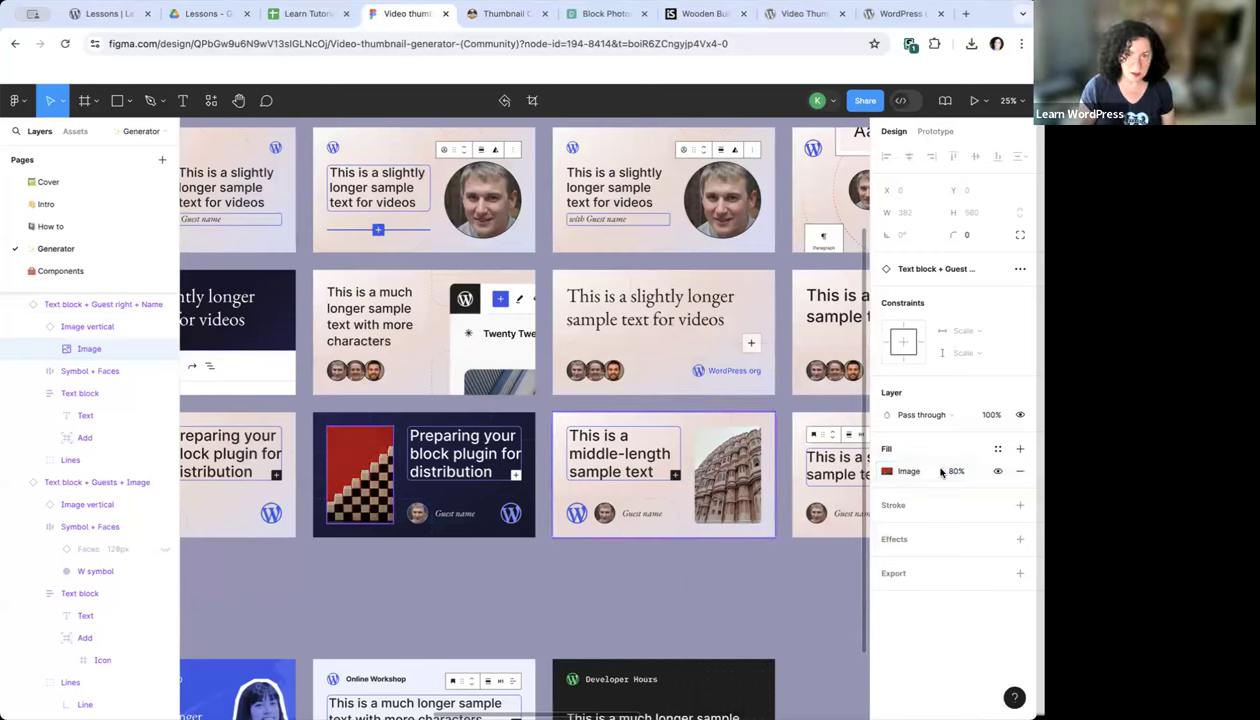
{"action": "left_click", "coordinate": [951, 471]}
{"action": "type", "text": "0"}
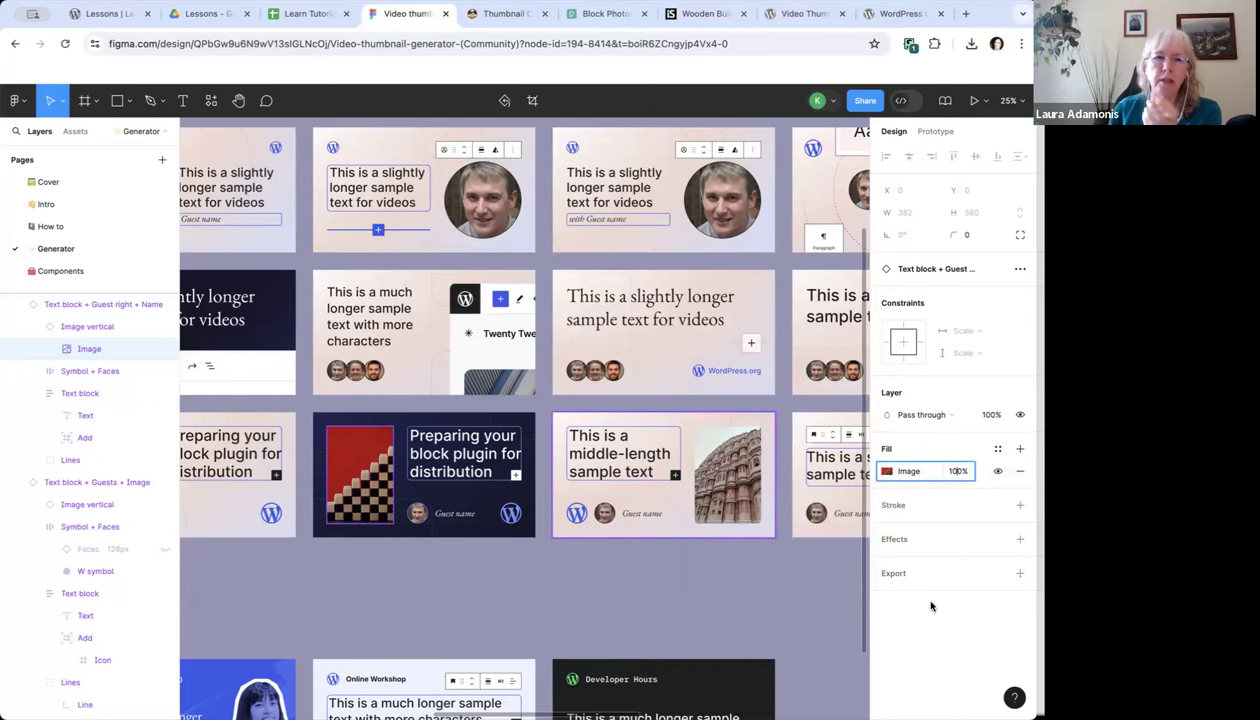
{"action": "key", "text": "Return"}
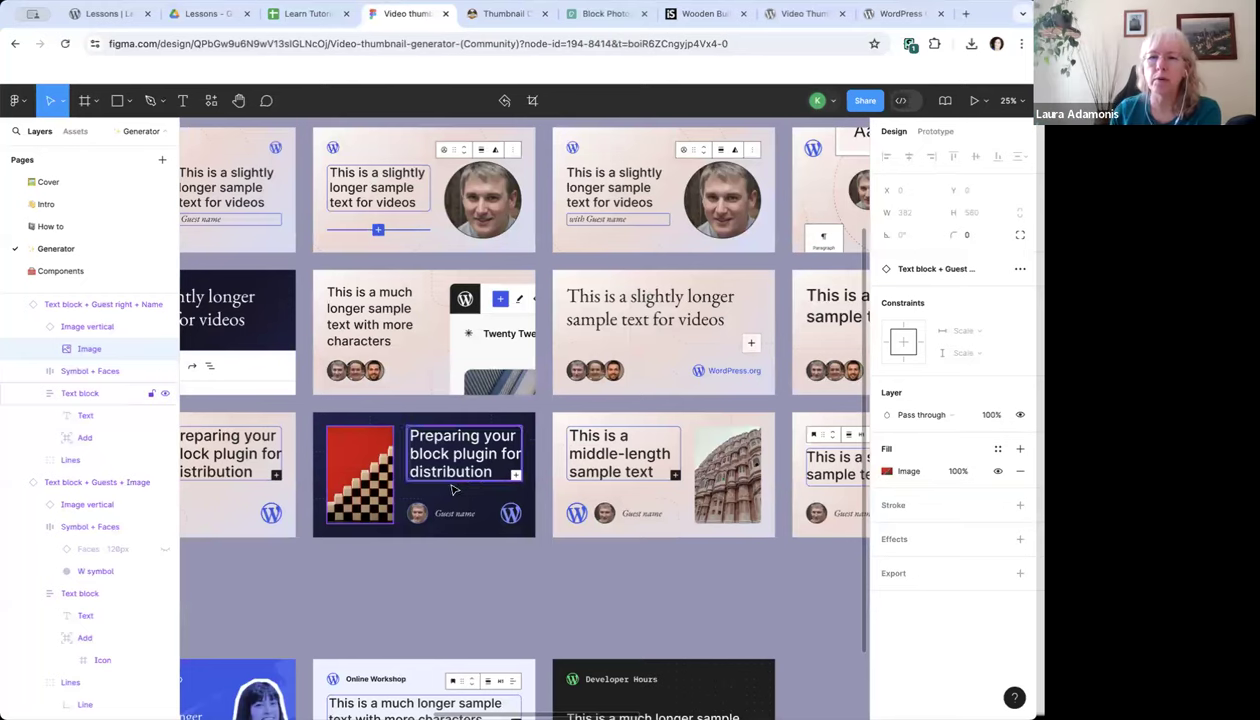
Undo an accidental thumbnail move and select the Image vertical group
{"action": "left_click_drag", "start_coordinate": [393, 524], "coordinate": [396, 530]}
{"action": "key", "text": "ctrl+z"}
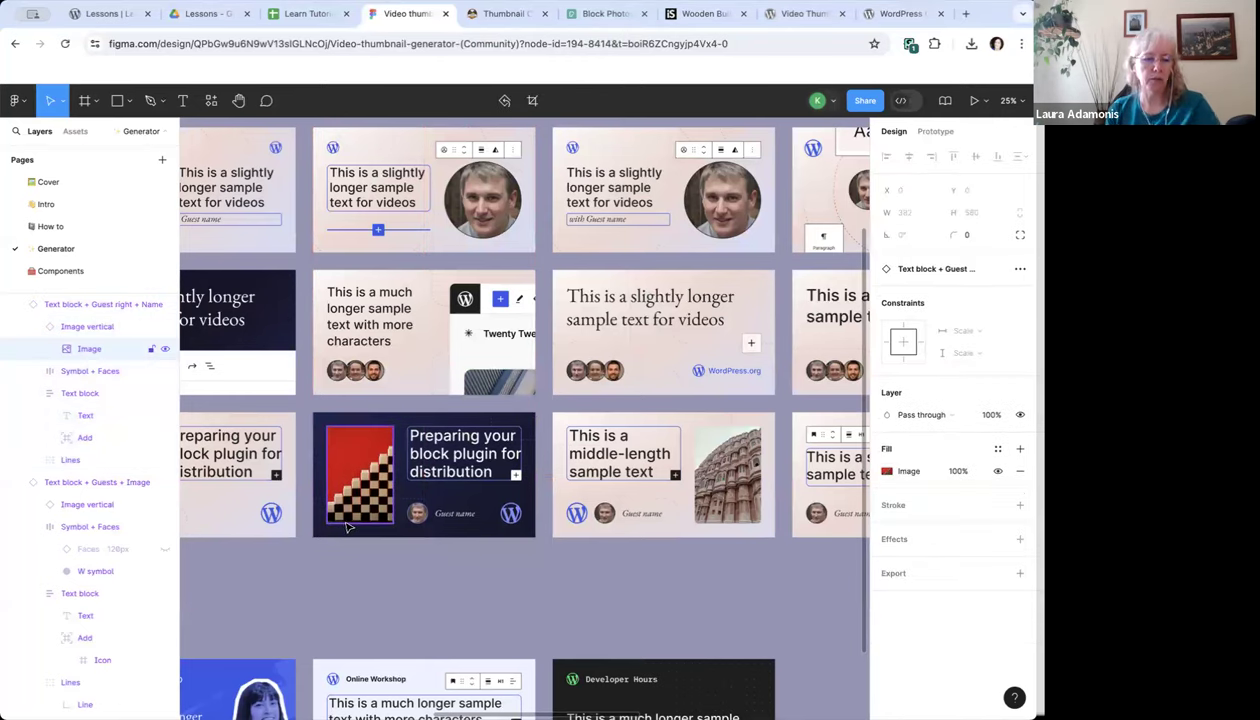
{"action": "left_click", "coordinate": [102, 327]}
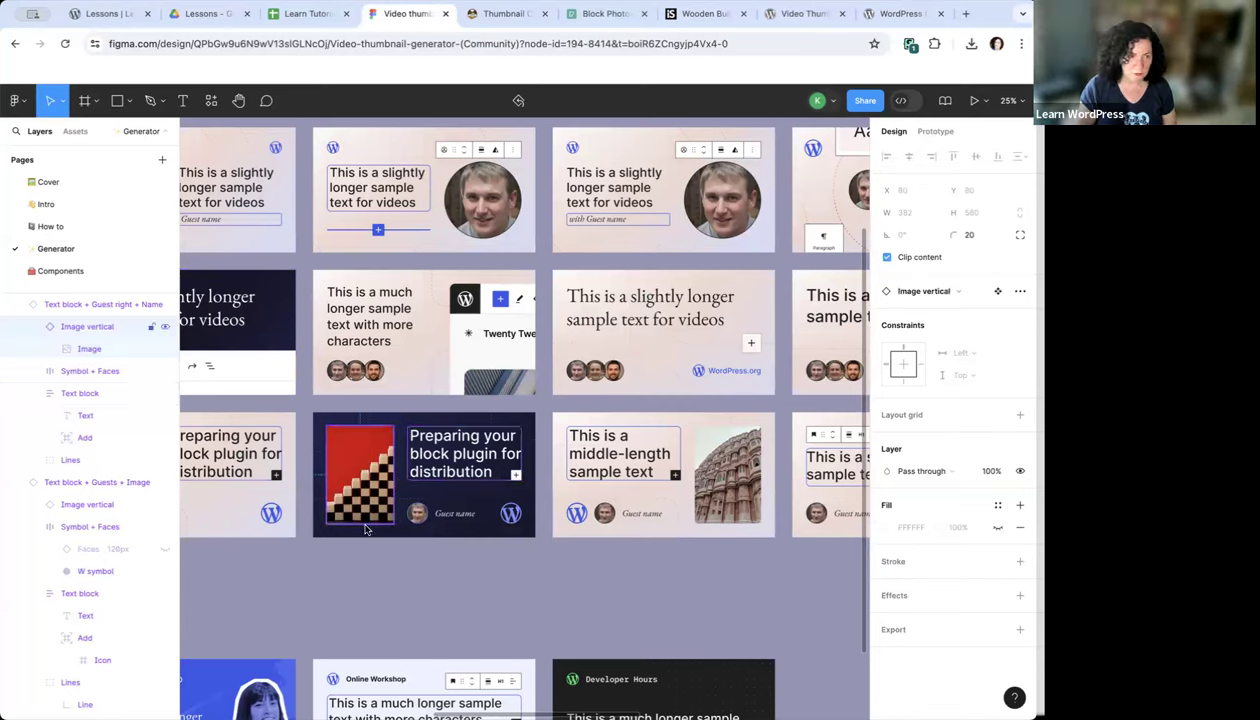
{"action": "left_click_drag", "start_coordinate": [362, 520], "coordinate": [366, 532]}
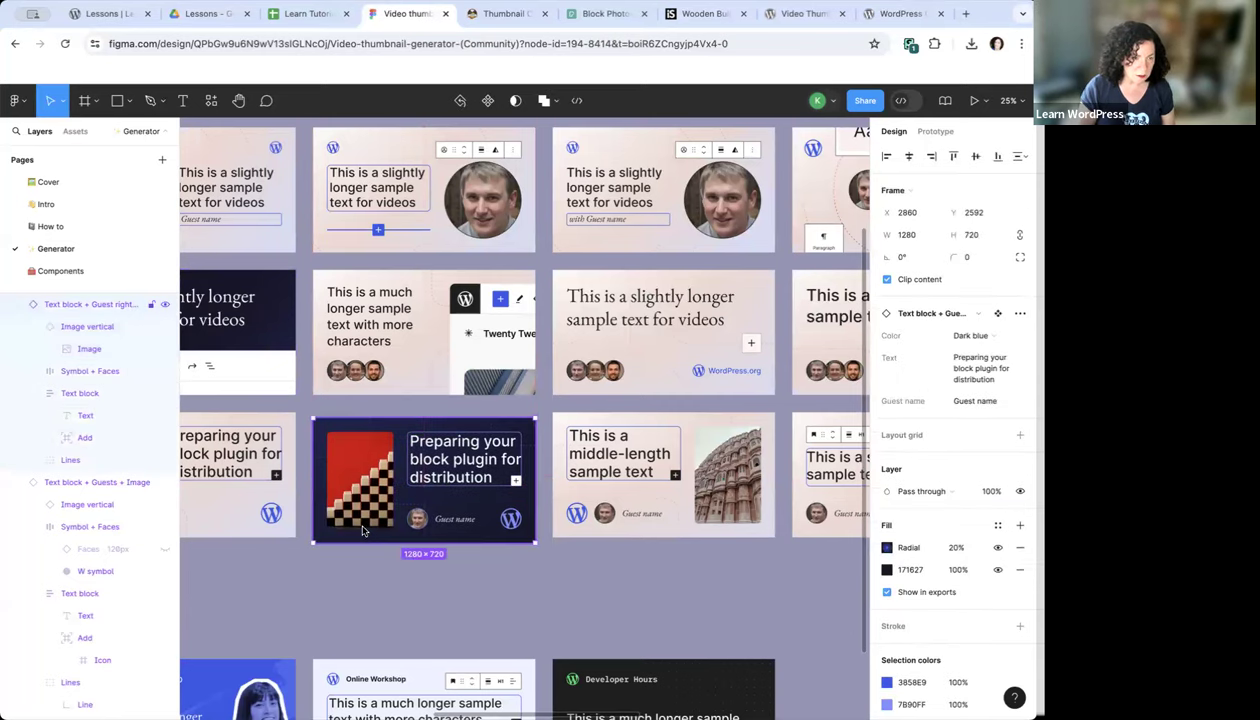
{"action": "key", "text": "ctrl+z"}
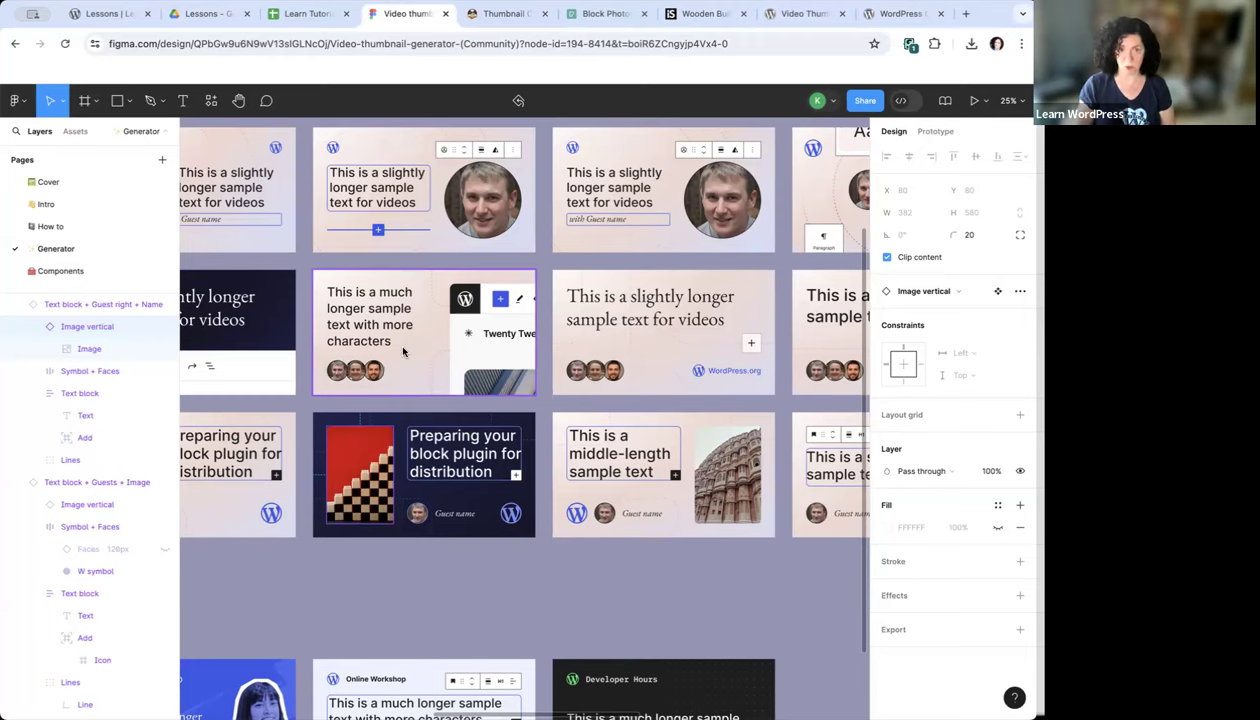
{"action": "scroll", "coordinate": [403, 351], "scroll_direction": "right", "scroll_amount": 2}
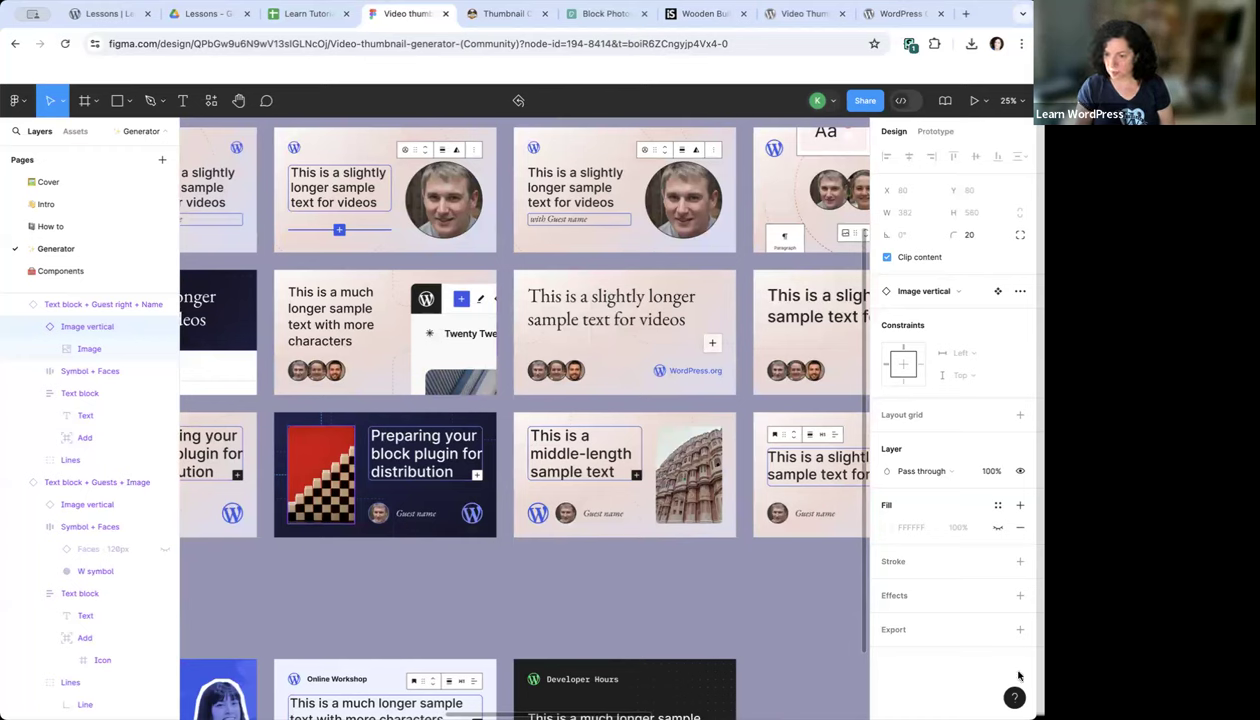
{"action": "left_click", "coordinate": [764, 624]}
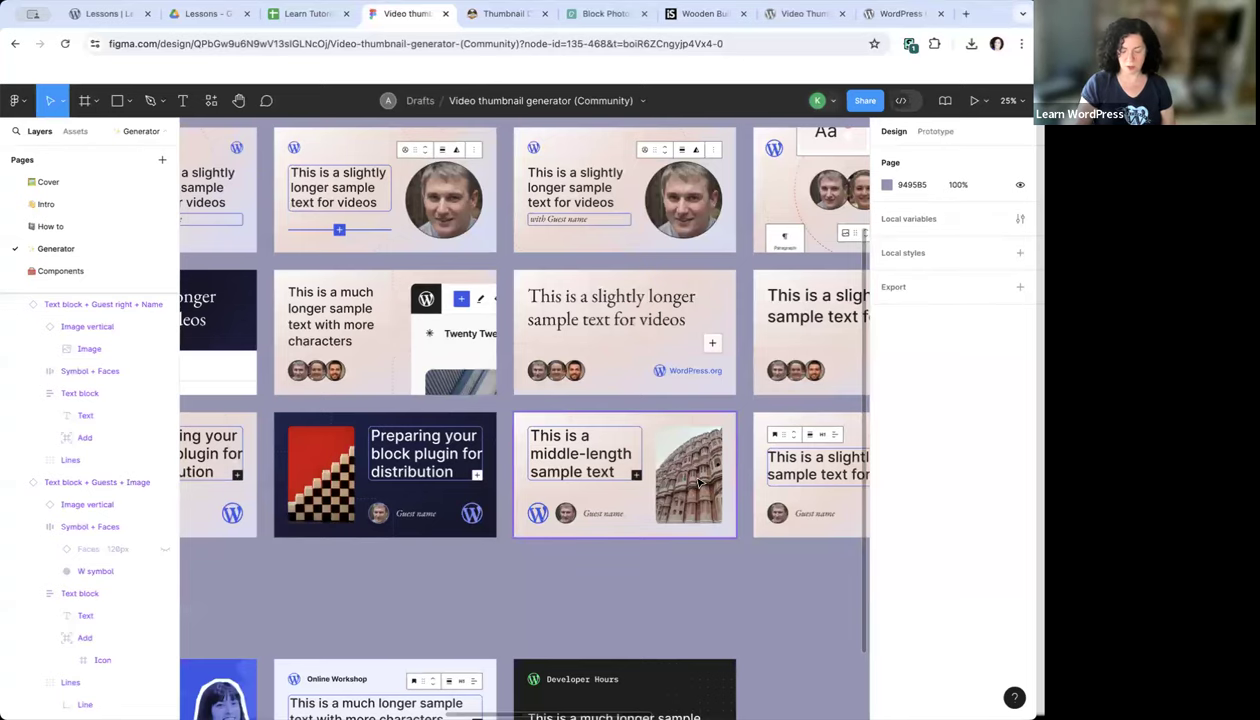
Zoom the canvas out, passing through 50%, to show more of the thumbnail grid
{"action": "scroll", "coordinate": [808, 230], "scroll_direction": "left", "scroll_amount": 3}
{"action": "scroll", "coordinate": [808, 230], "scroll_direction": "left", "scroll_amount": 10}
{"action": "scroll", "coordinate": [779, 239], "scroll_direction": "right", "scroll_amount": 7}
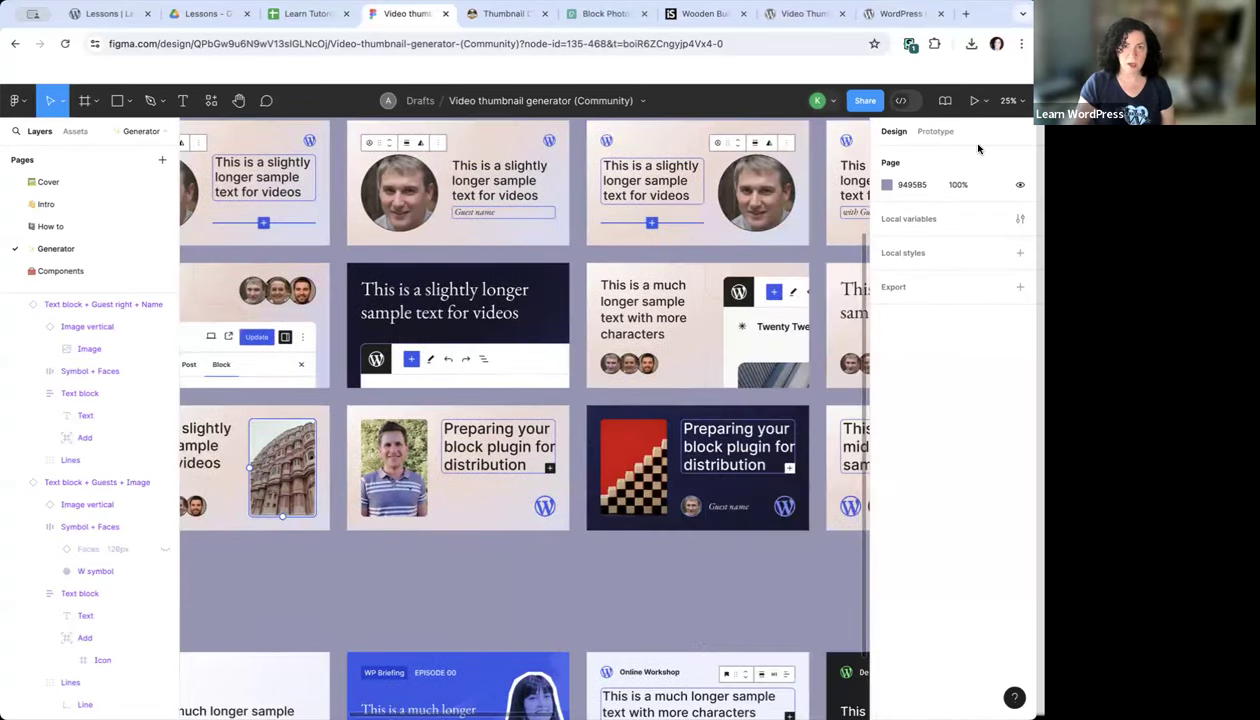
{"action": "left_click", "coordinate": [1010, 100]}
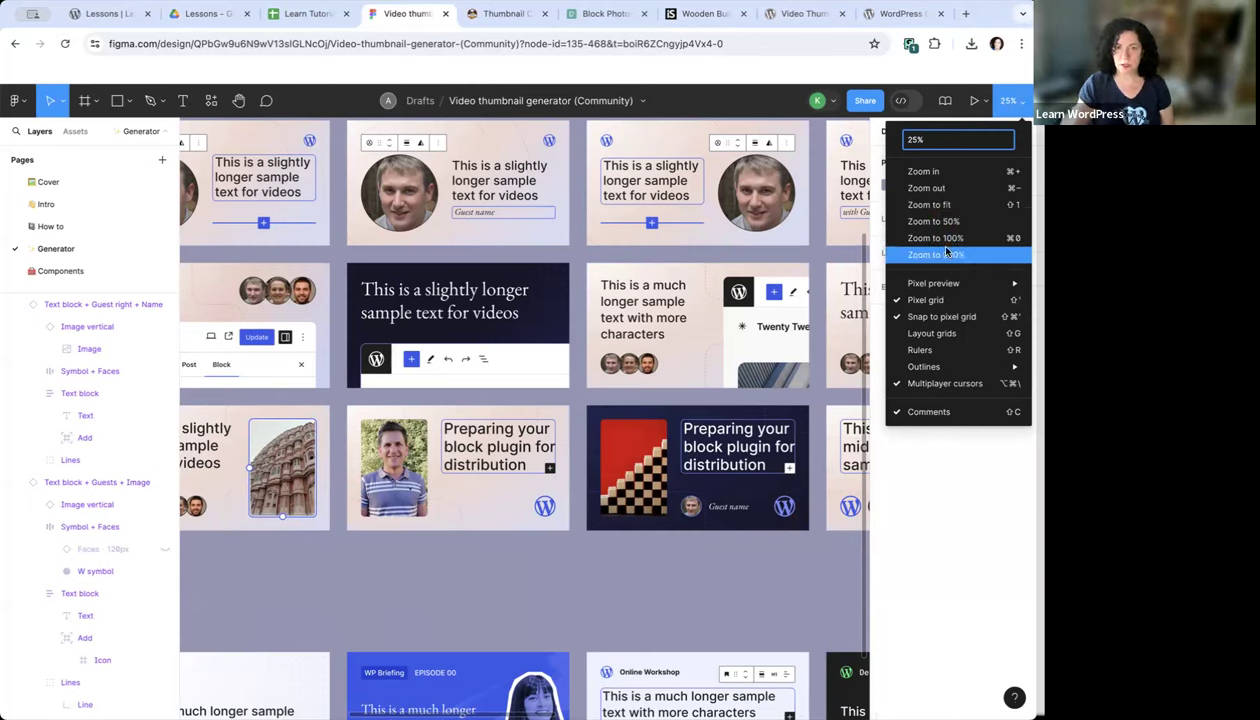
{"action": "left_click", "coordinate": [998, 108]}
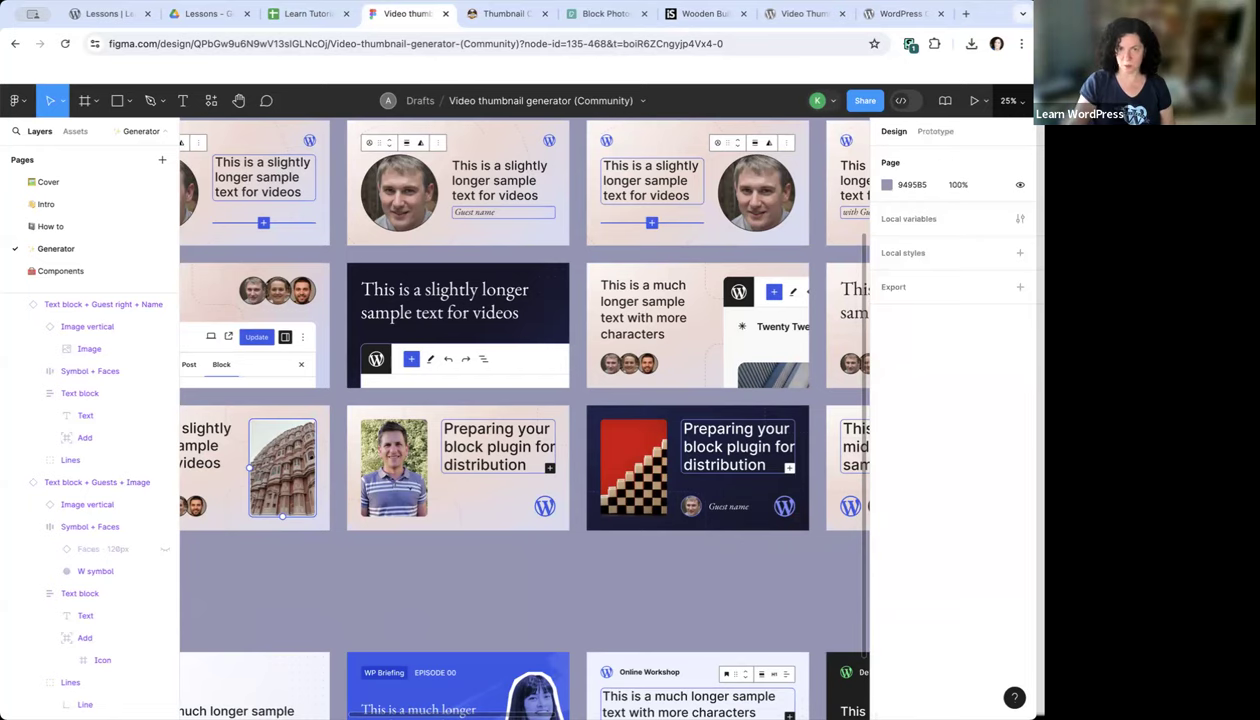
{"action": "left_click", "coordinate": [1008, 100]}
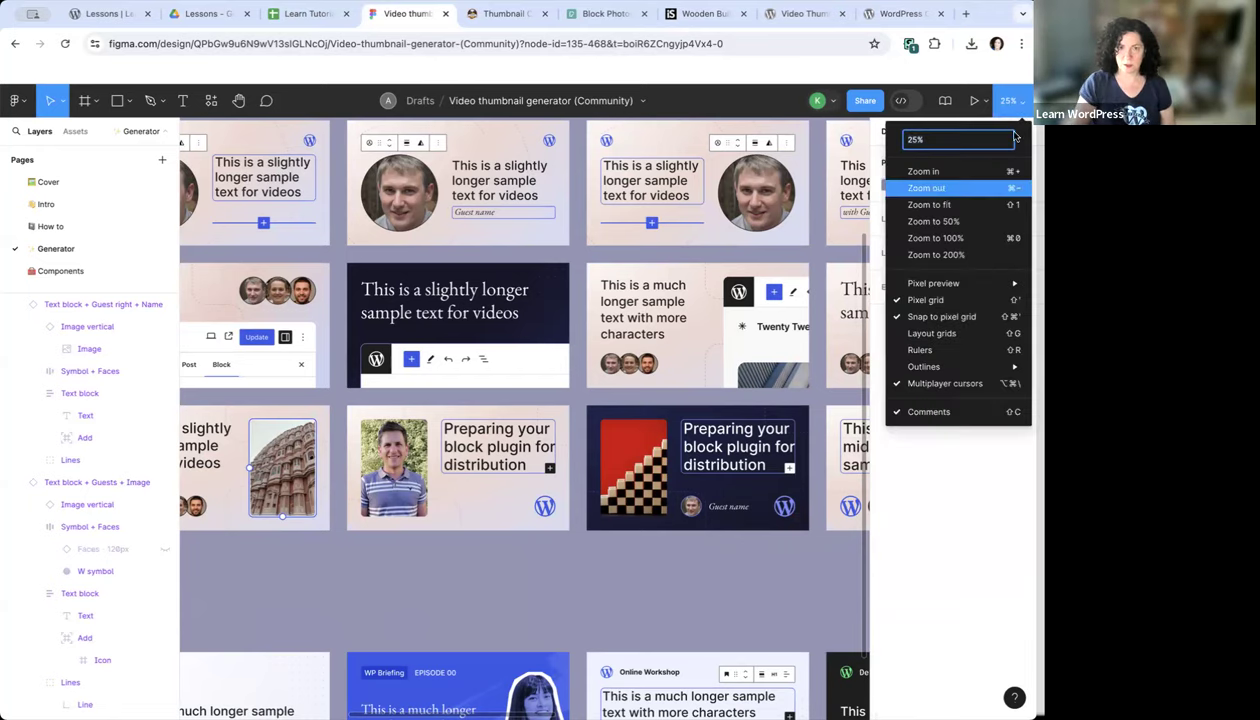
{"action": "left_click", "coordinate": [944, 206]}
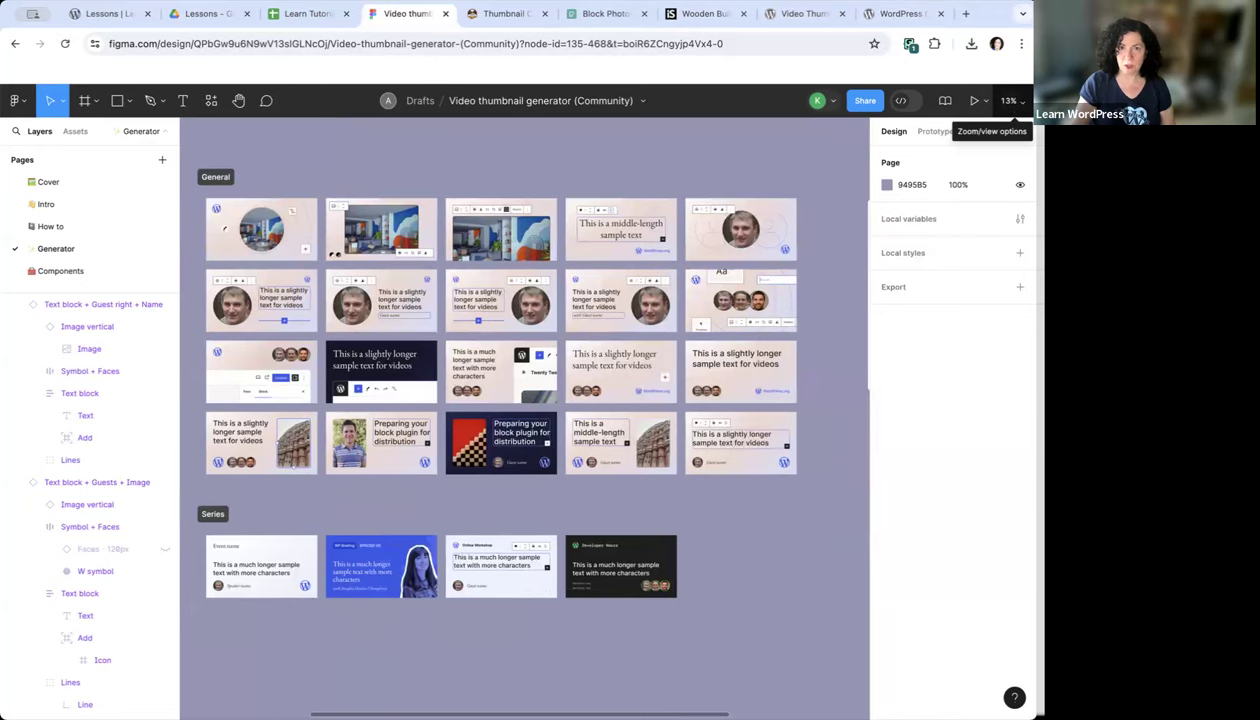
{"action": "left_click", "coordinate": [1012, 102]}
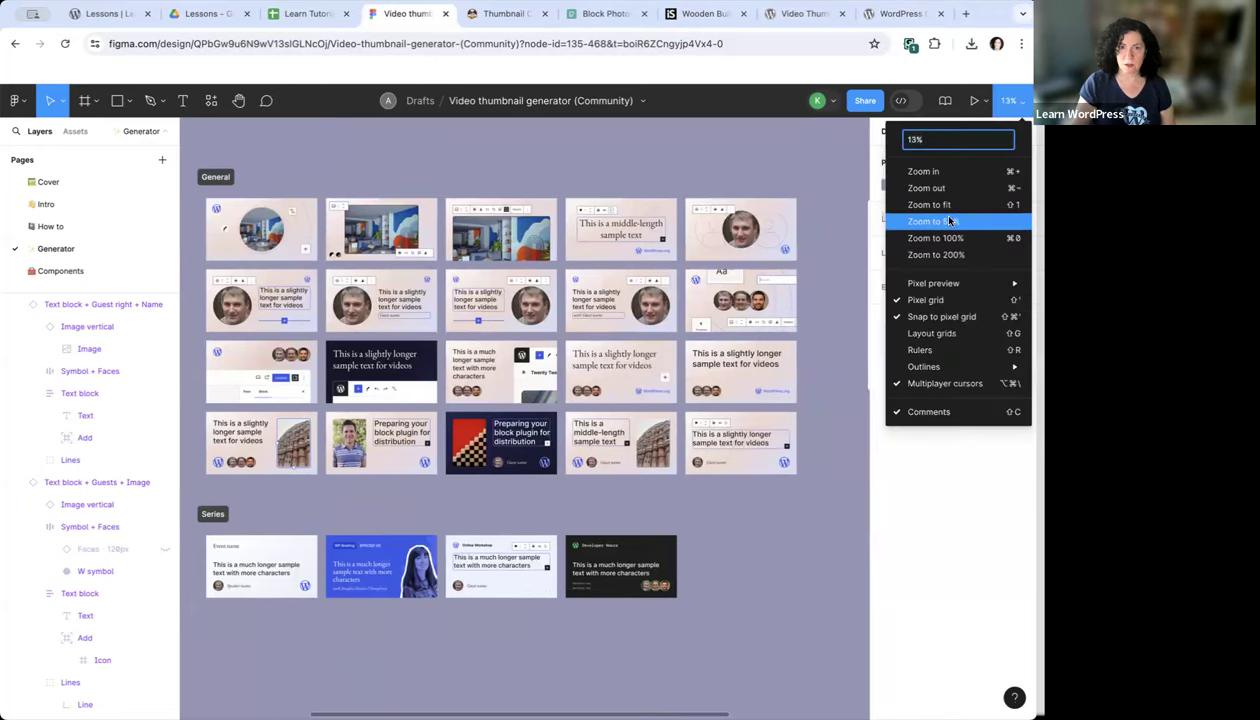
{"action": "left_click", "coordinate": [950, 220]}
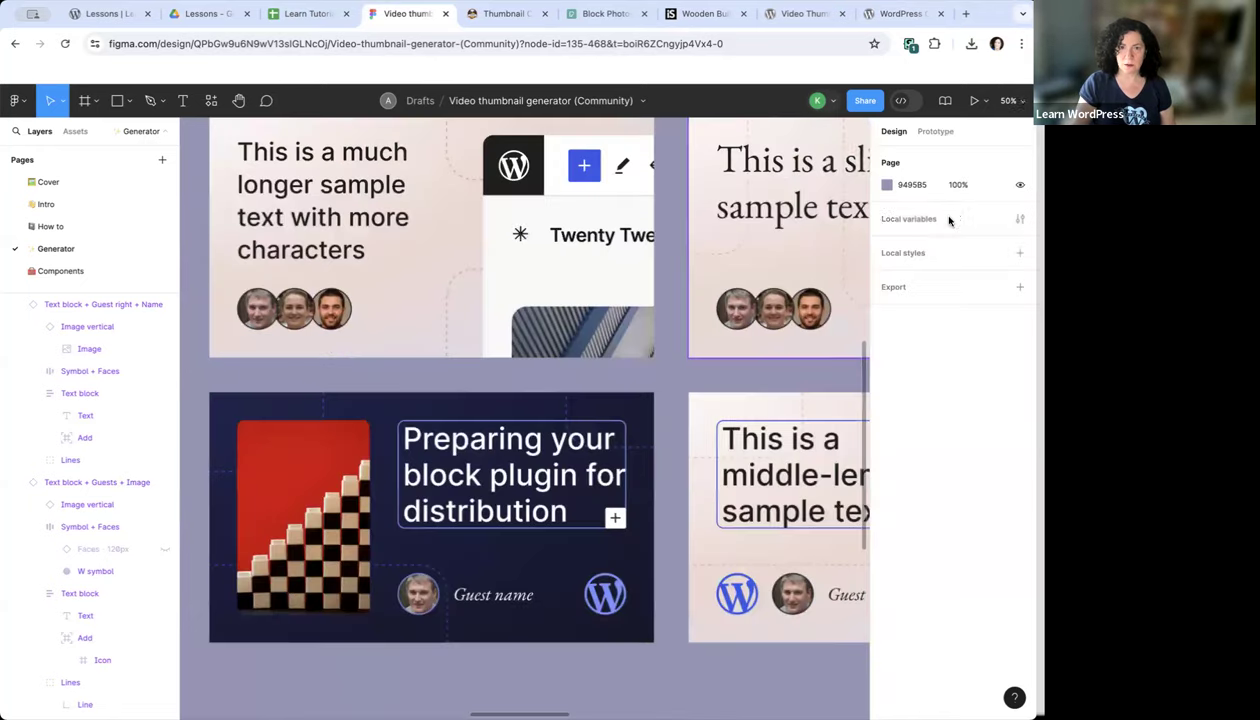
{"action": "left_click", "coordinate": [1019, 101]}
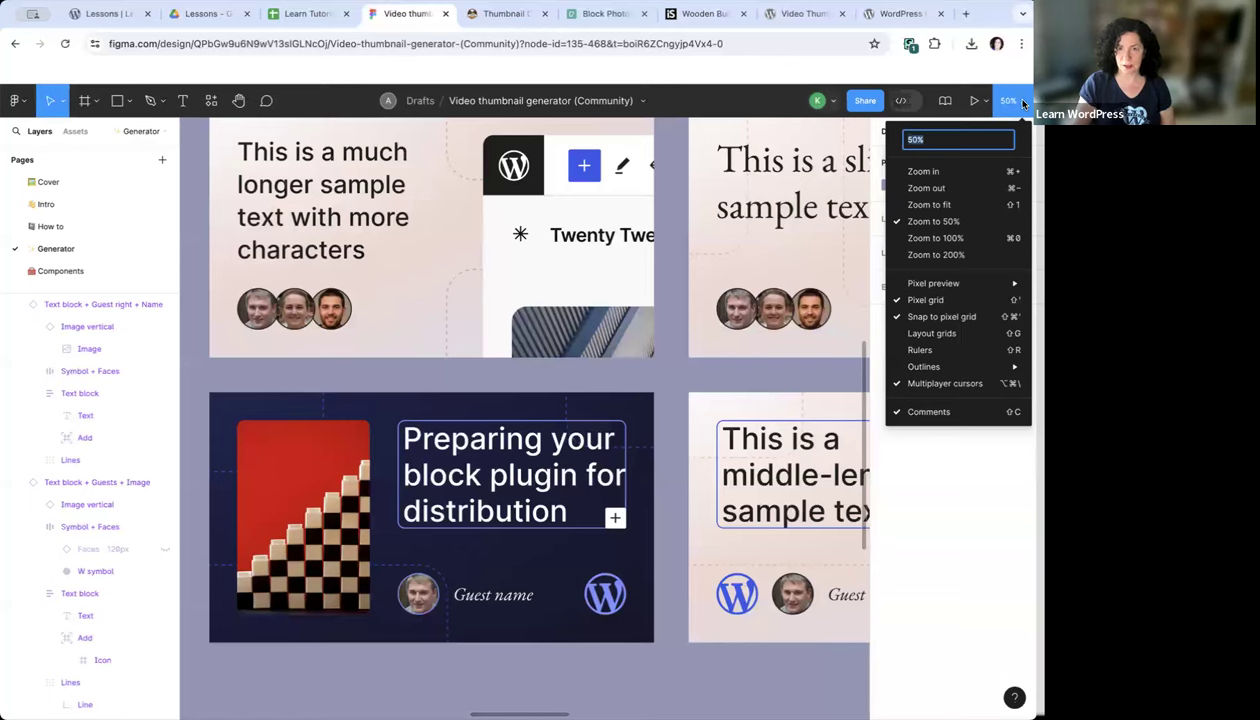
{"action": "left_click", "coordinate": [925, 188]}
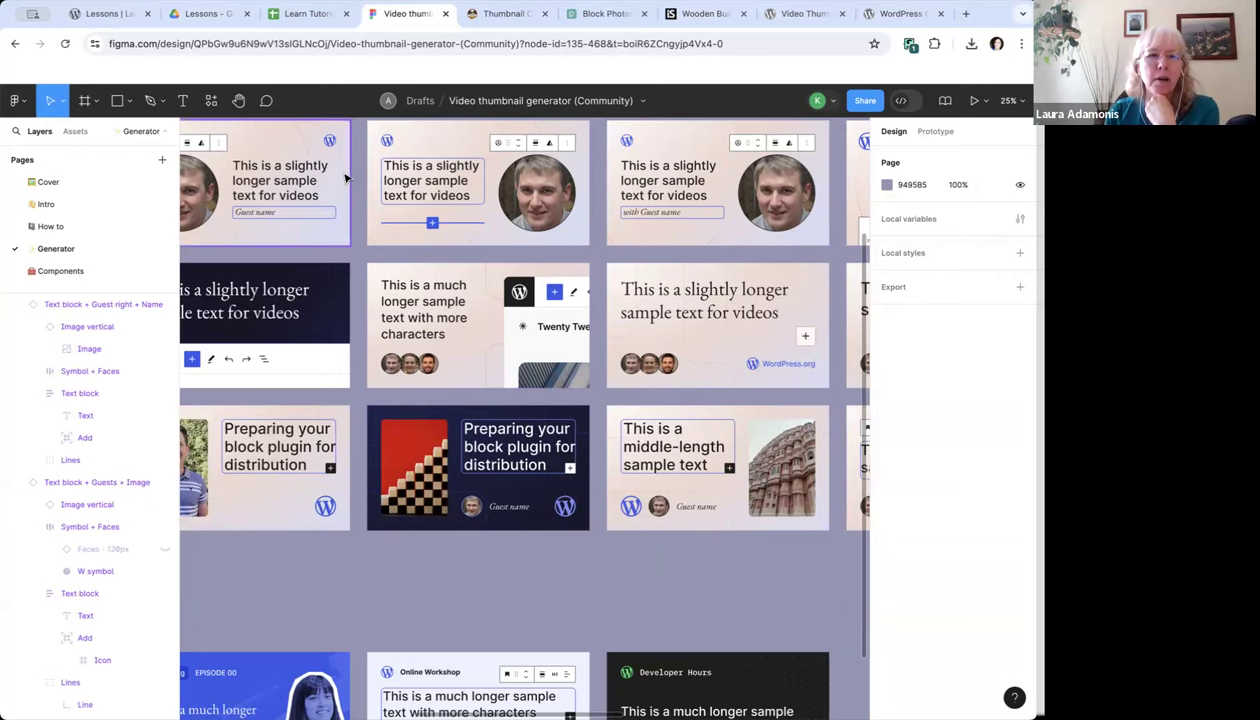
Pan across the thumbnail grid with the Hand tool
{"action": "left_click", "coordinate": [239, 101]}
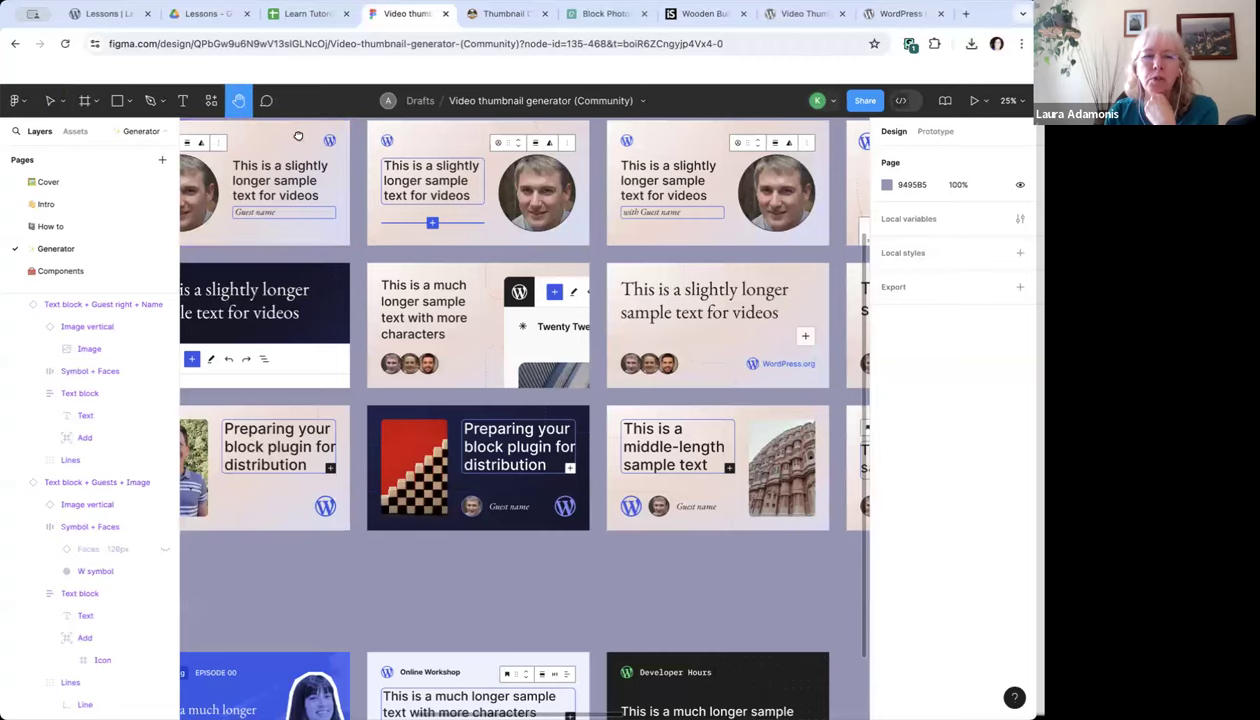
{"action": "left_click_drag", "start_coordinate": [270, 284], "coordinate": [390, 267]}
{"action": "scroll", "coordinate": [390, 267], "scroll_direction": "up", "scroll_amount": 3}
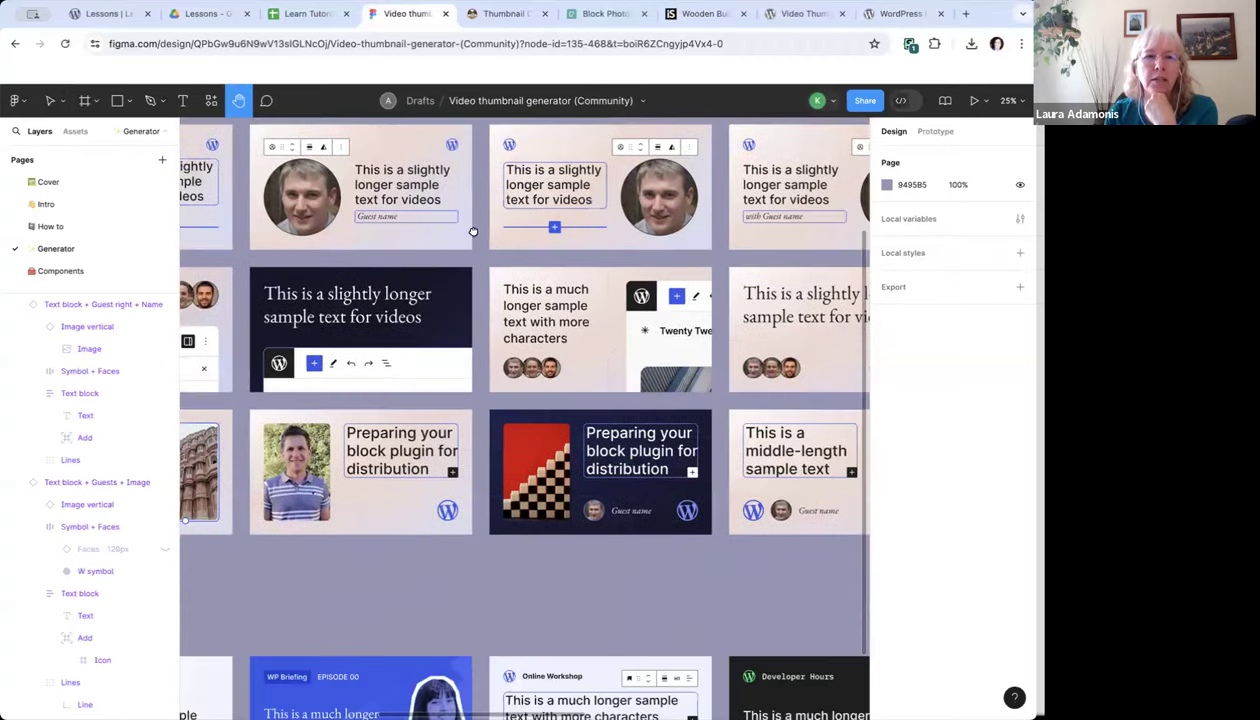
{"action": "scroll", "coordinate": [488, 254], "scroll_direction": "right", "scroll_amount": 2}
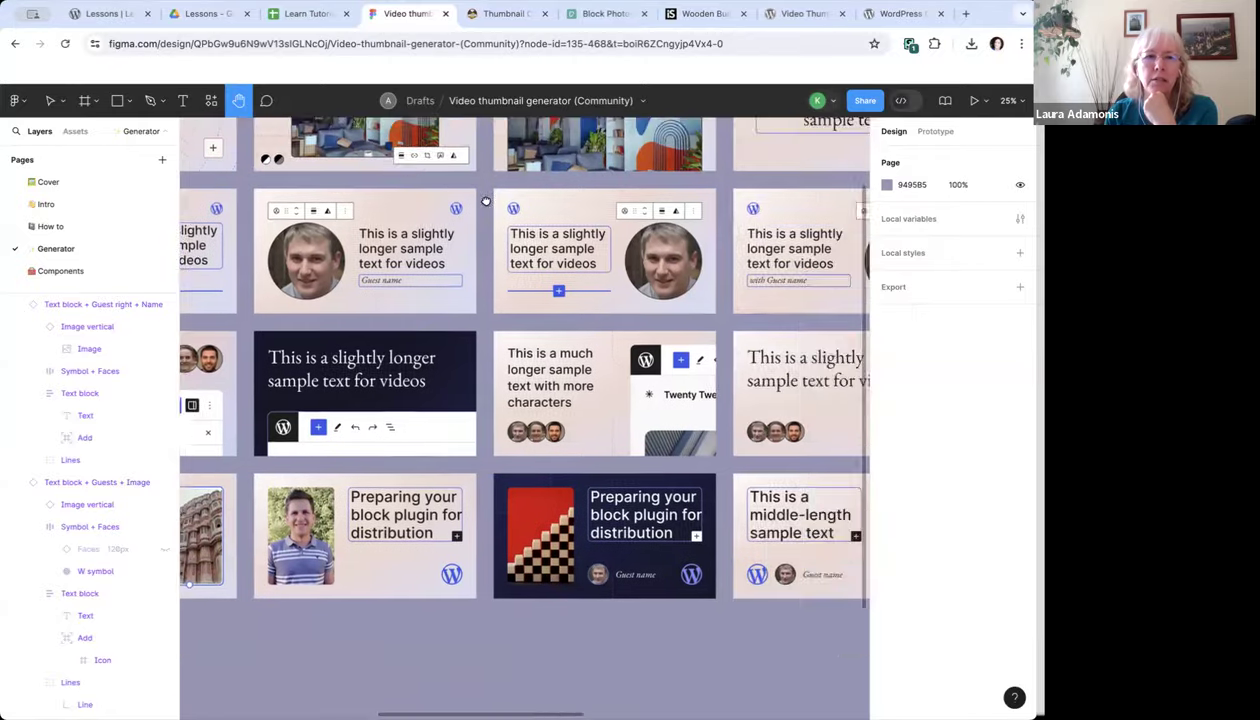
{"action": "scroll", "coordinate": [439, 159], "scroll_direction": "down", "scroll_amount": 3}
{"action": "scroll", "coordinate": [472, 138], "scroll_direction": "left", "scroll_amount": 5}
{"action": "scroll", "coordinate": [472, 138], "scroll_direction": "right", "scroll_amount": 4}
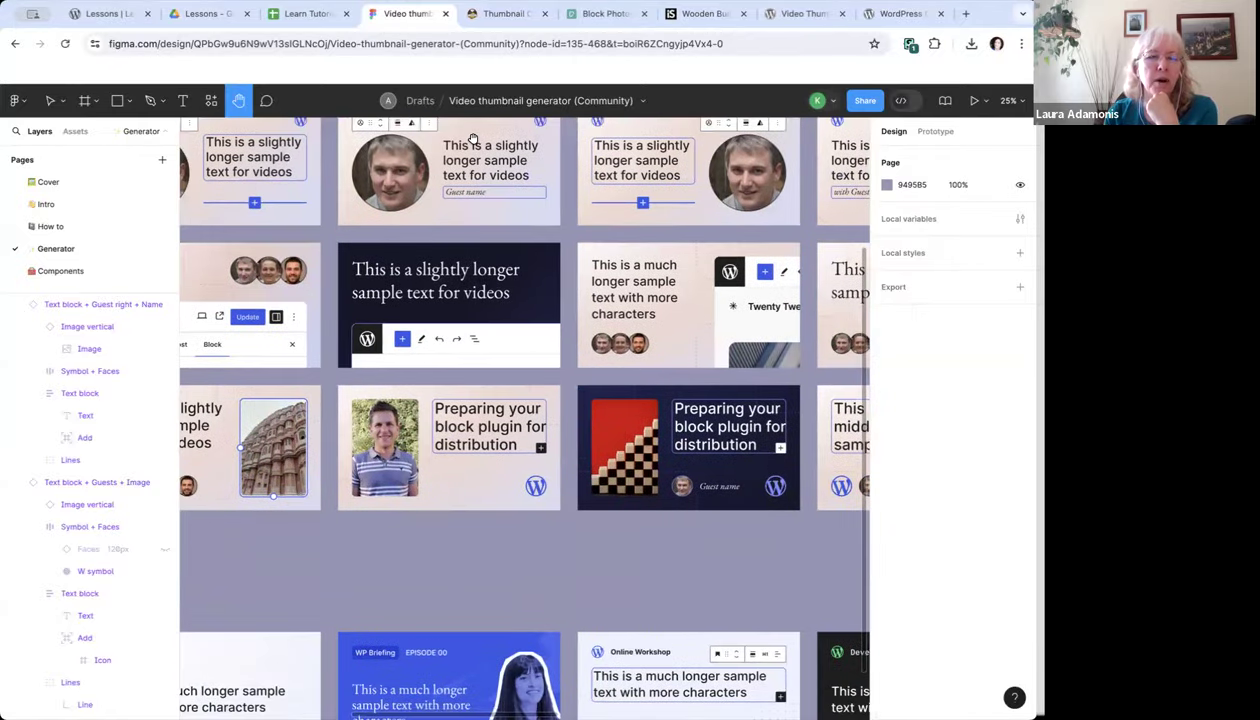
{"action": "scroll", "coordinate": [492, 219], "scroll_direction": "right", "scroll_amount": 4}
{"action": "scroll", "coordinate": [436, 298], "scroll_direction": "down", "scroll_amount": 2}
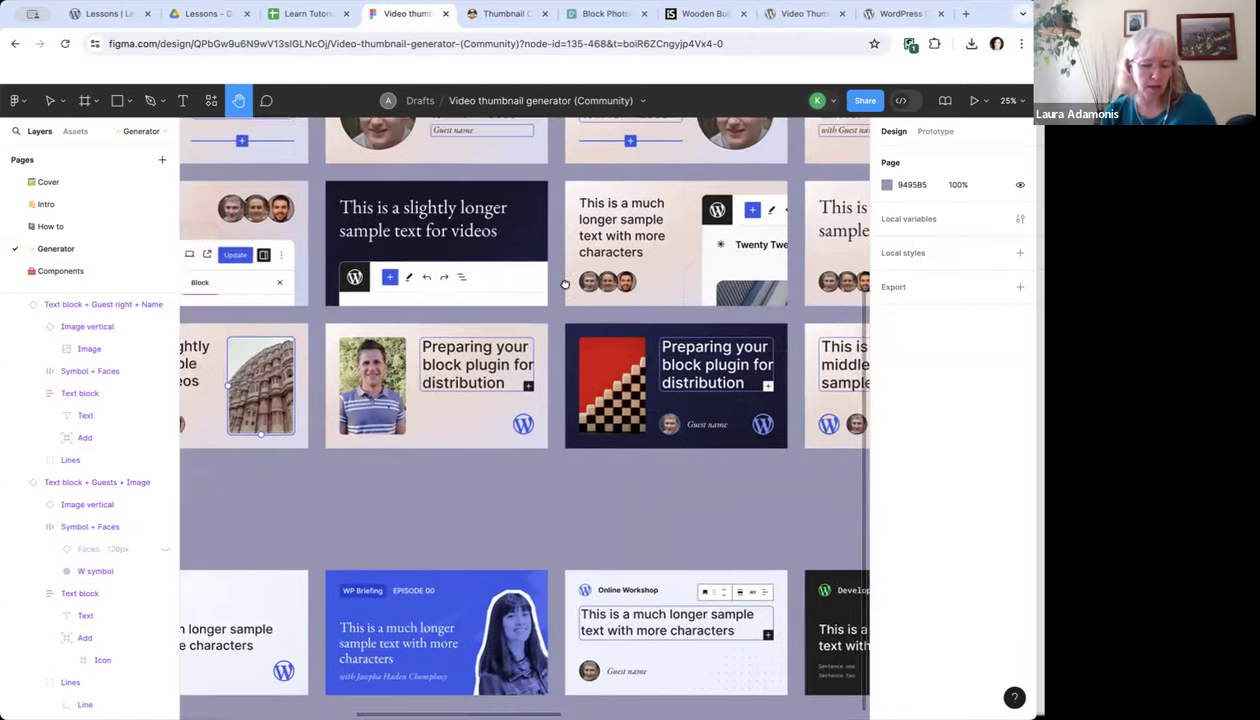
{"action": "scroll", "coordinate": [481, 295], "scroll_direction": "up", "scroll_amount": 3}
{"action": "scroll", "coordinate": [481, 295], "scroll_direction": "left", "scroll_amount": 4}
{"action": "scroll", "coordinate": [482, 296], "scroll_direction": "down", "scroll_amount": 3}
{"action": "scroll", "coordinate": [478, 250], "scroll_direction": "right", "scroll_amount": 2}
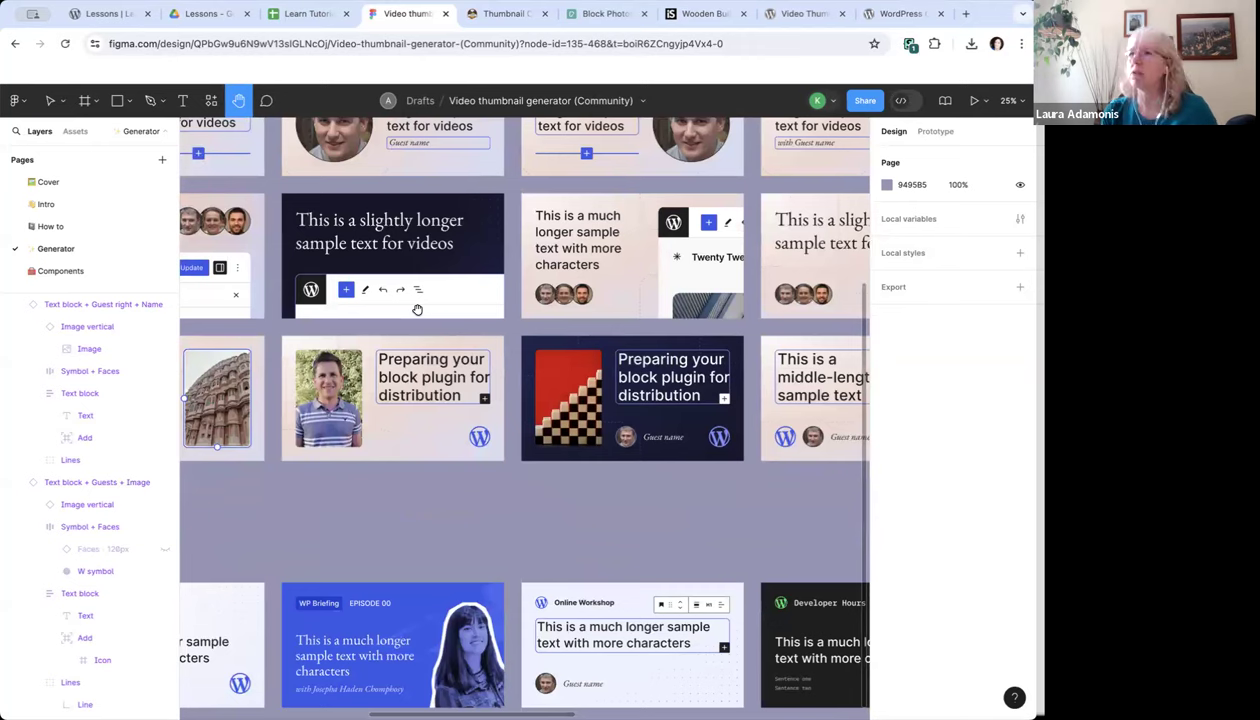
Return to the Move tool, pan the grid, and select the dark blue checkerboard-stairs thumbnail
{"action": "left_click", "coordinate": [54, 104]}
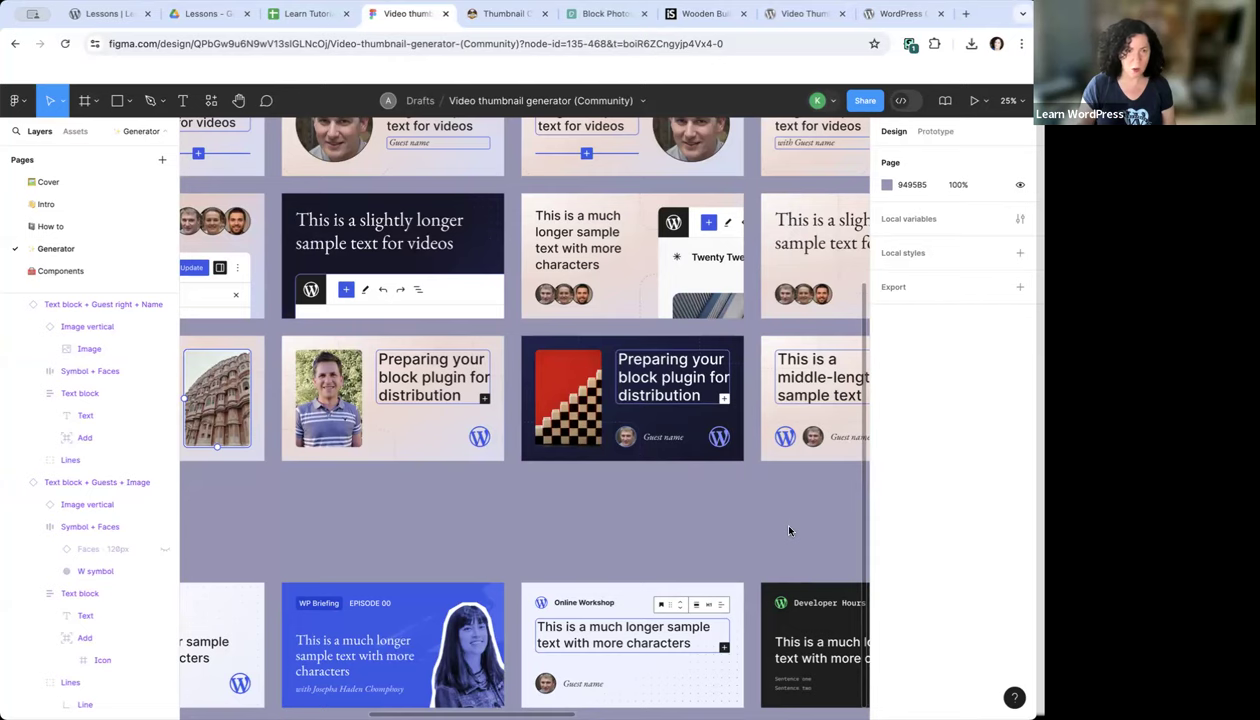
{"action": "scroll", "coordinate": [767, 535], "scroll_direction": "right", "scroll_amount": 1}
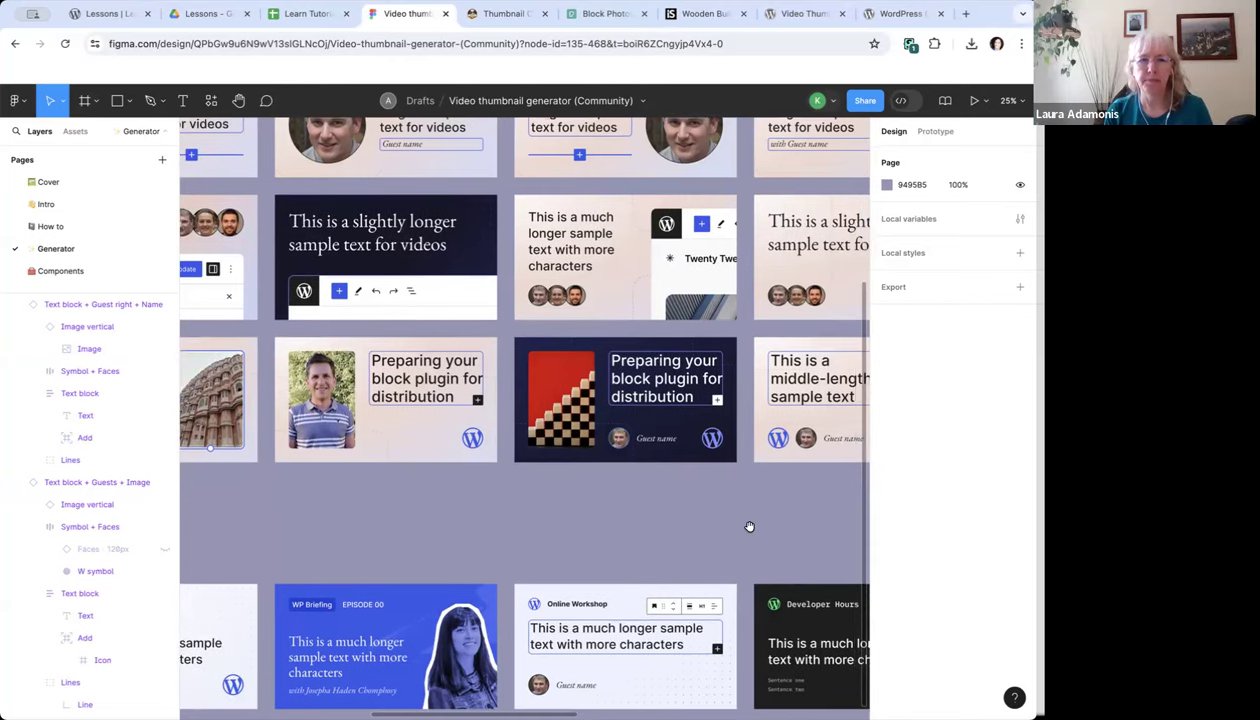
{"action": "scroll", "coordinate": [800, 506], "scroll_direction": "right", "scroll_amount": 5}
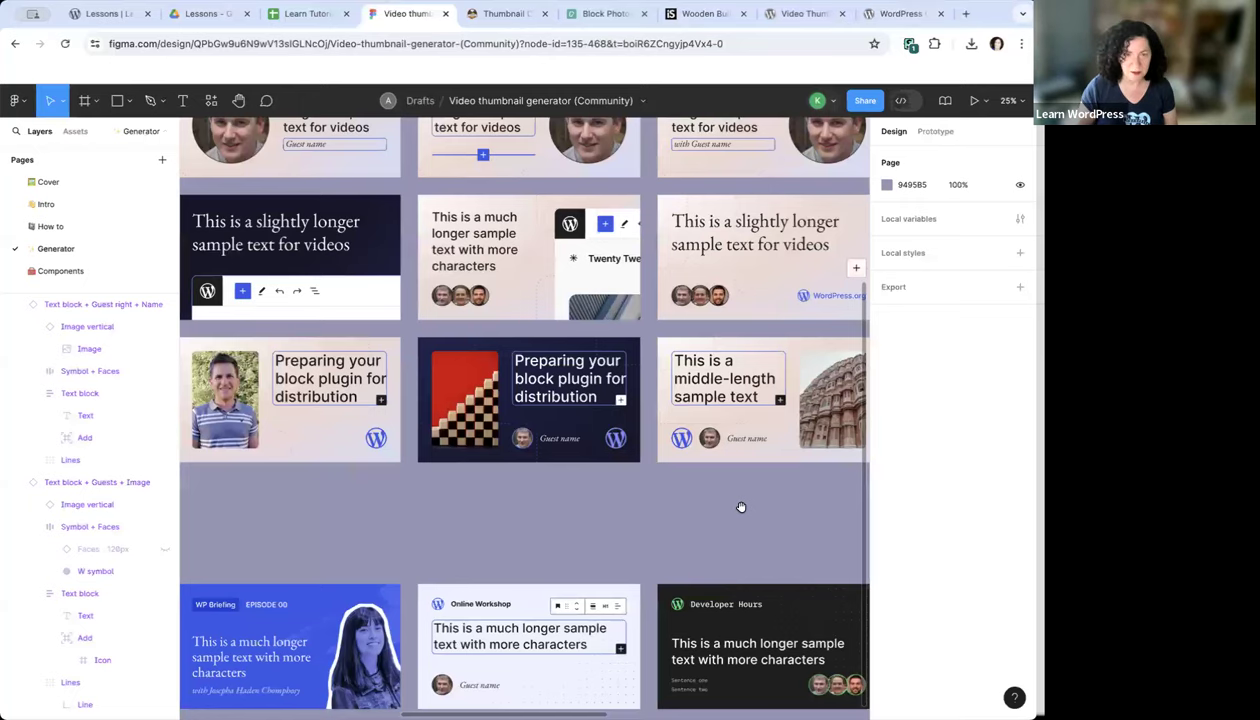
{"action": "scroll", "coordinate": [883, 517], "scroll_direction": "left", "scroll_amount": 7}
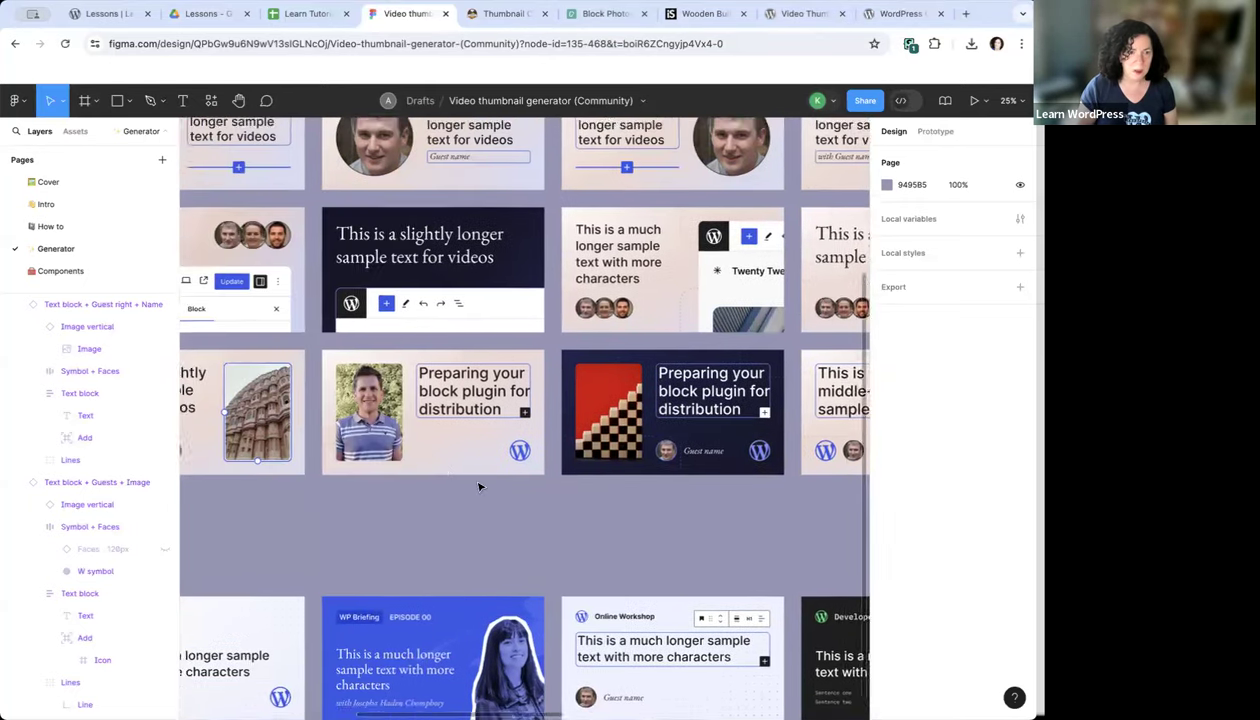
{"action": "scroll", "coordinate": [479, 487], "scroll_direction": "left", "scroll_amount": 1}
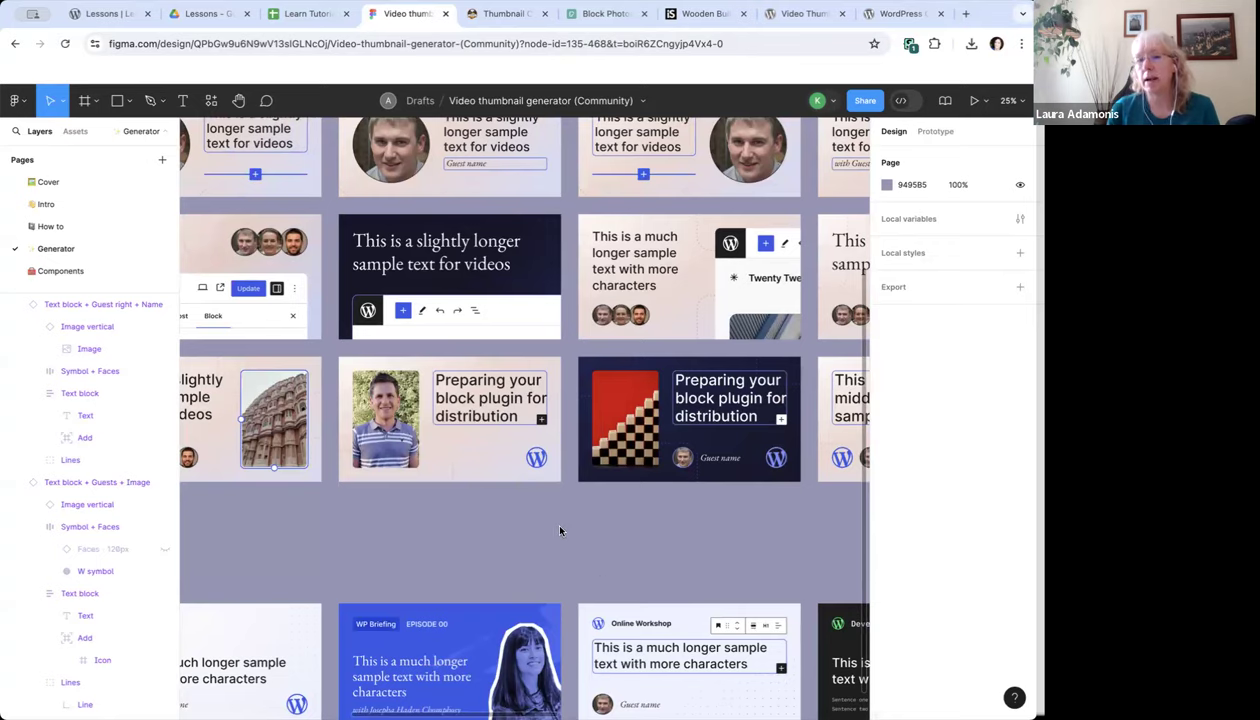
{"action": "scroll", "coordinate": [560, 531], "scroll_direction": "right", "scroll_amount": 4}
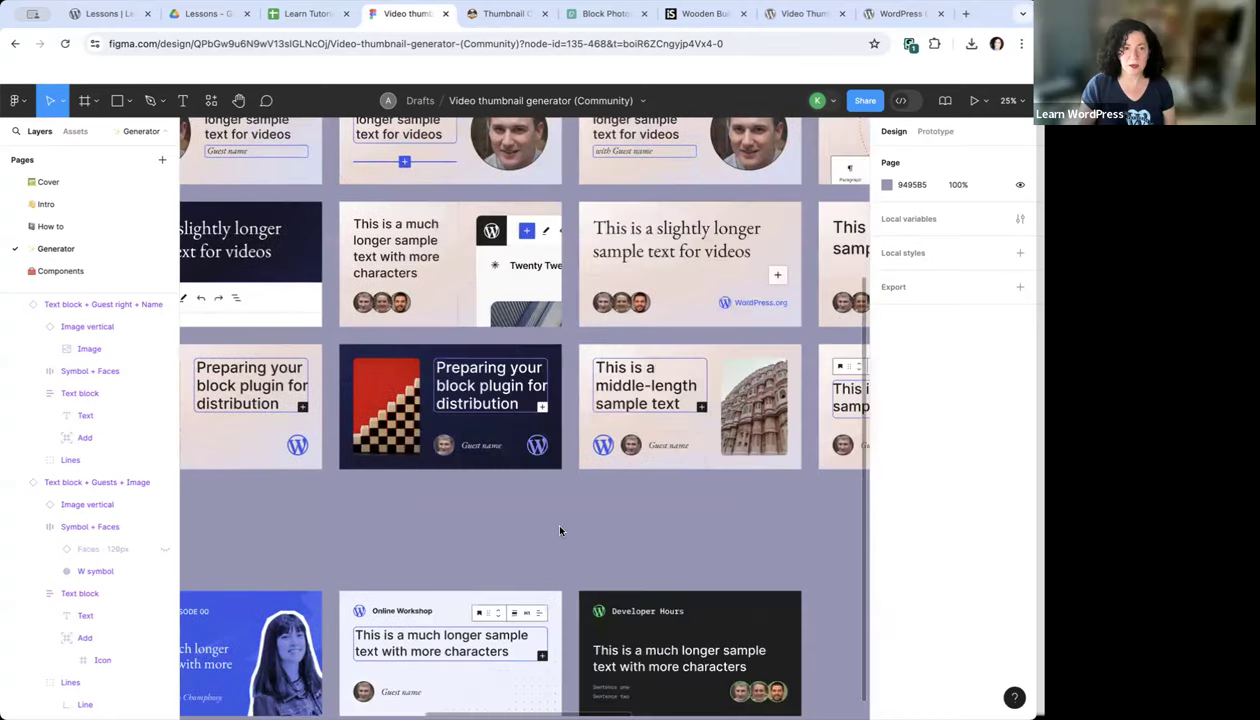
{"action": "scroll", "coordinate": [560, 531], "scroll_direction": "up", "scroll_amount": 3}
{"action": "scroll", "coordinate": [560, 531], "scroll_direction": "left", "scroll_amount": 5}
{"action": "scroll", "coordinate": [560, 531], "scroll_direction": "down", "scroll_amount": 6}
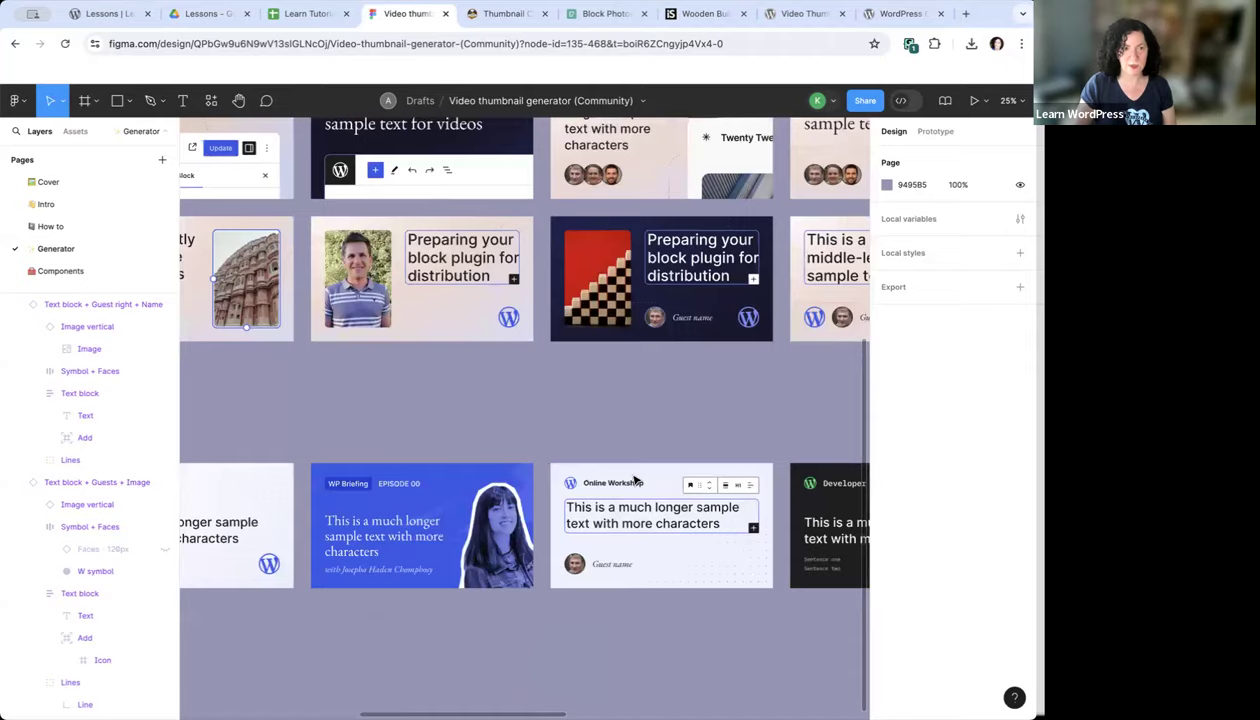
{"action": "scroll", "coordinate": [634, 481], "scroll_direction": "right", "scroll_amount": 5}
{"action": "scroll", "coordinate": [634, 481], "scroll_direction": "left", "scroll_amount": 5}
{"action": "scroll", "coordinate": [634, 481], "scroll_direction": "right", "scroll_amount": 3}
{"action": "scroll", "coordinate": [634, 481], "scroll_direction": "up", "scroll_amount": 1}
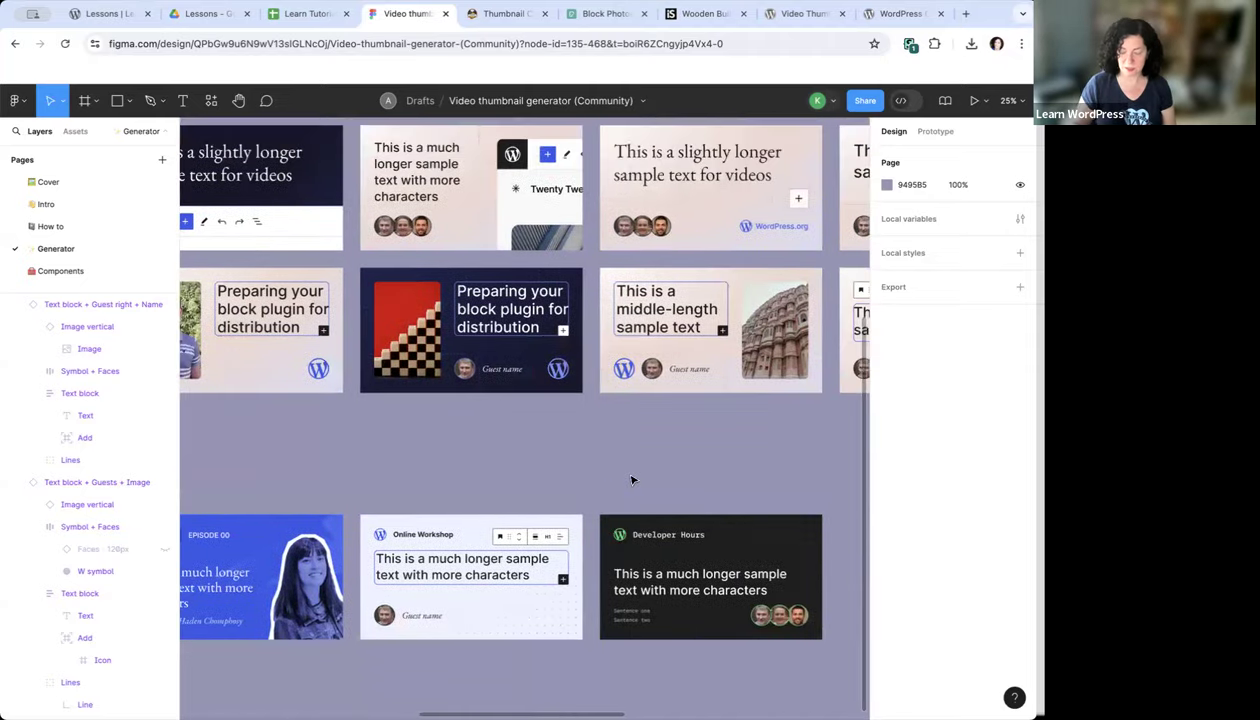
{"action": "scroll", "coordinate": [634, 481], "scroll_direction": "left", "scroll_amount": 2}
{"action": "scroll", "coordinate": [634, 481], "scroll_direction": "up", "scroll_amount": 1}
{"action": "scroll", "coordinate": [631, 480], "scroll_direction": "up", "scroll_amount": 1}
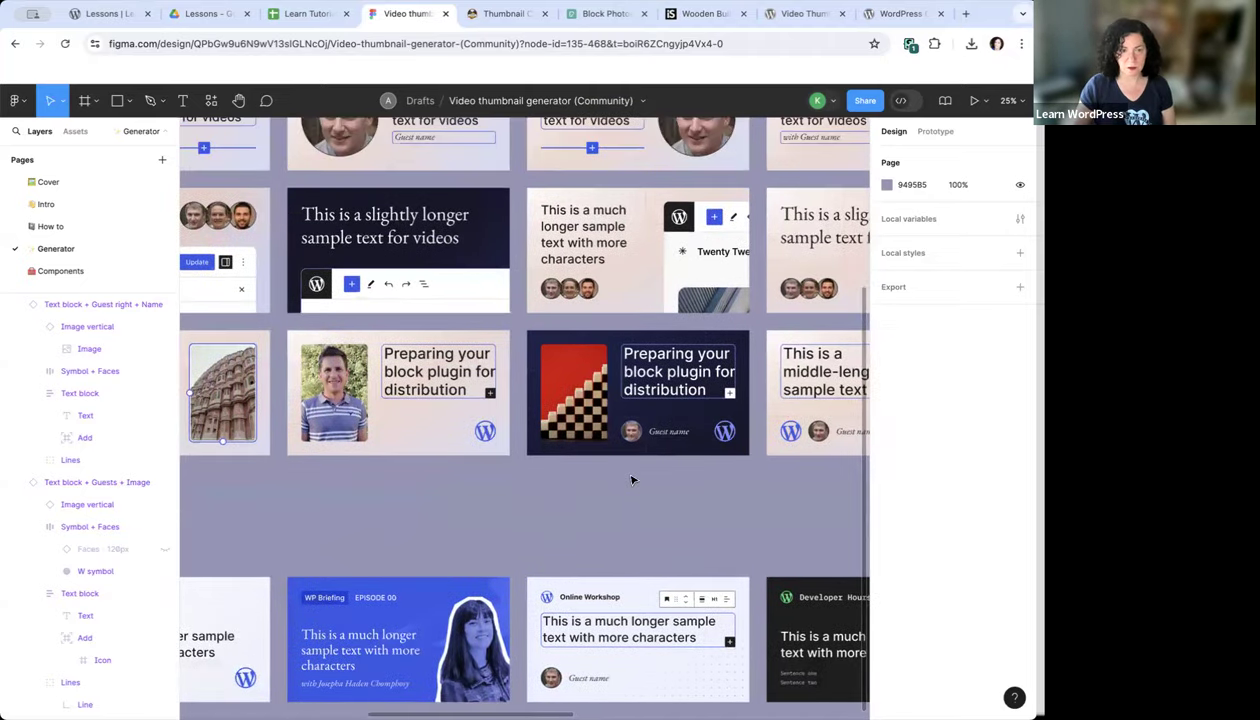
{"action": "scroll", "coordinate": [631, 480], "scroll_direction": "down", "scroll_amount": 1}
{"action": "scroll", "coordinate": [631, 480], "scroll_direction": "left", "scroll_amount": 5}
{"action": "scroll", "coordinate": [631, 480], "scroll_direction": "down", "scroll_amount": 4}
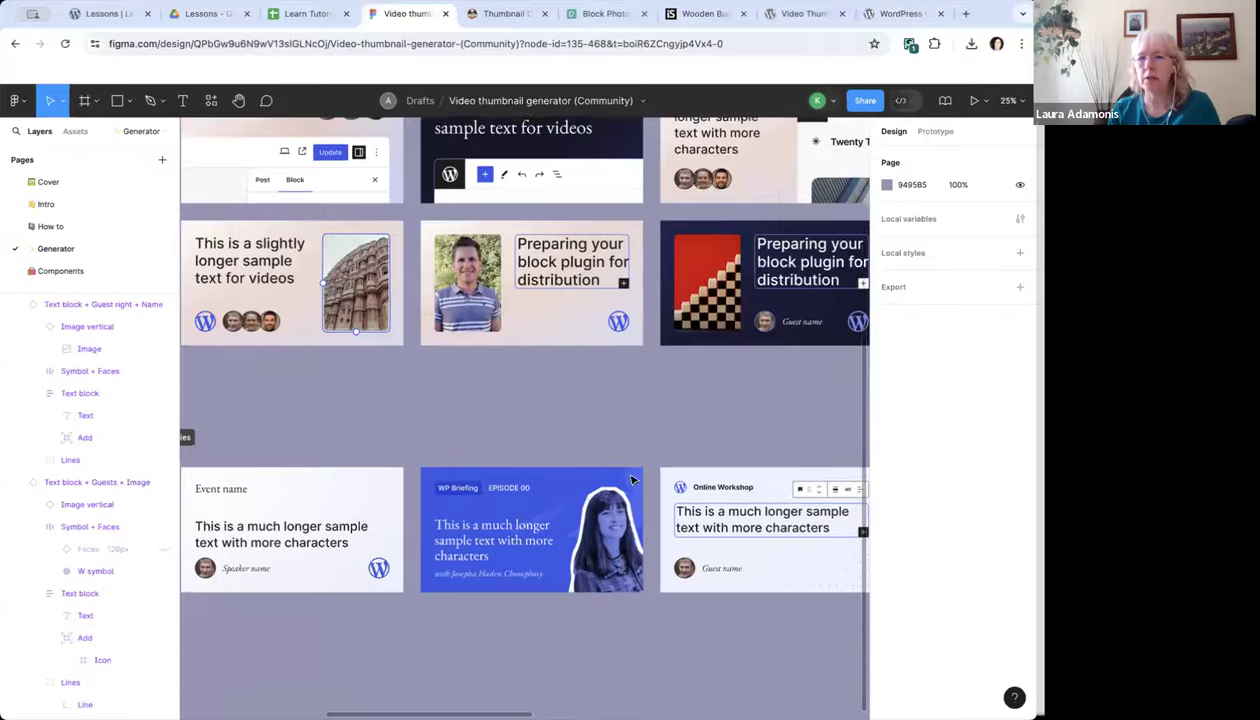
{"action": "scroll", "coordinate": [631, 480], "scroll_direction": "right", "scroll_amount": 6}
{"action": "scroll", "coordinate": [631, 480], "scroll_direction": "down", "scroll_amount": 2}
{"action": "scroll", "coordinate": [631, 480], "scroll_direction": "up", "scroll_amount": 8}
{"action": "scroll", "coordinate": [631, 480], "scroll_direction": "left", "scroll_amount": 1}
{"action": "scroll", "coordinate": [631, 480], "scroll_direction": "down", "scroll_amount": 9}
{"action": "scroll", "coordinate": [631, 480], "scroll_direction": "left", "scroll_amount": 1}
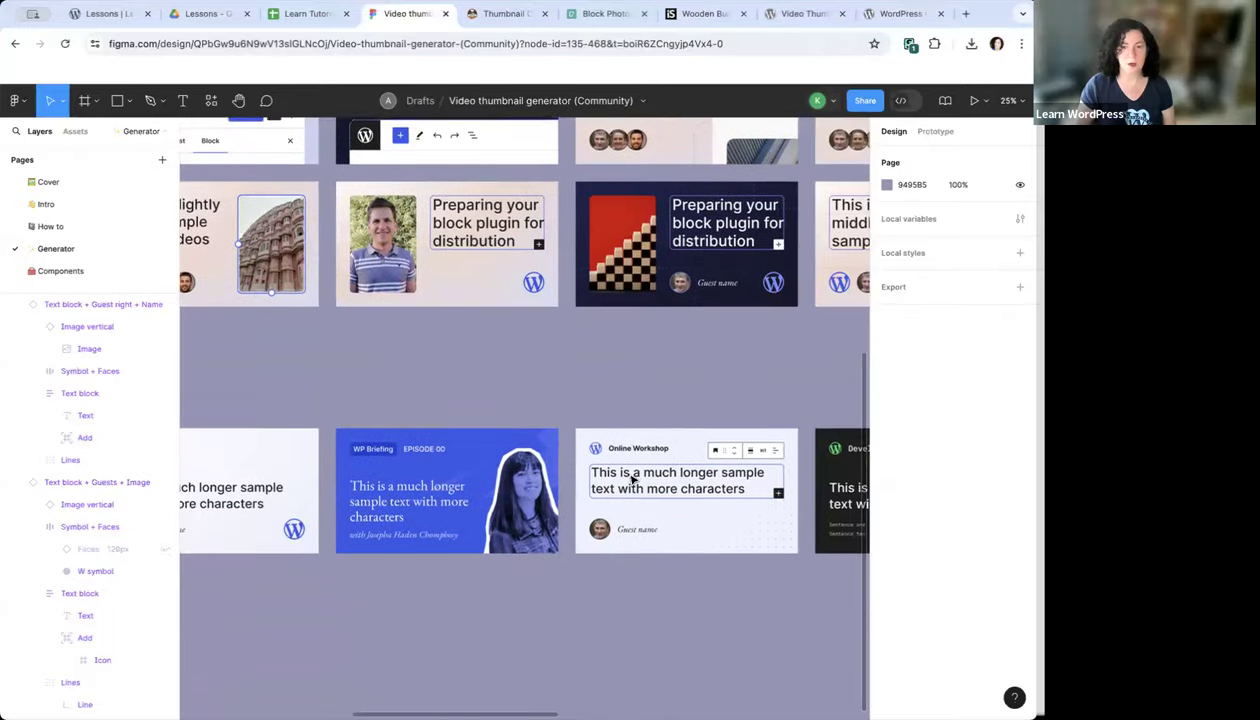
{"action": "scroll", "coordinate": [631, 480], "scroll_direction": "up", "scroll_amount": 6}
{"action": "scroll", "coordinate": [631, 480], "scroll_direction": "left", "scroll_amount": 5}
{"action": "scroll", "coordinate": [631, 480], "scroll_direction": "right", "scroll_amount": 5}
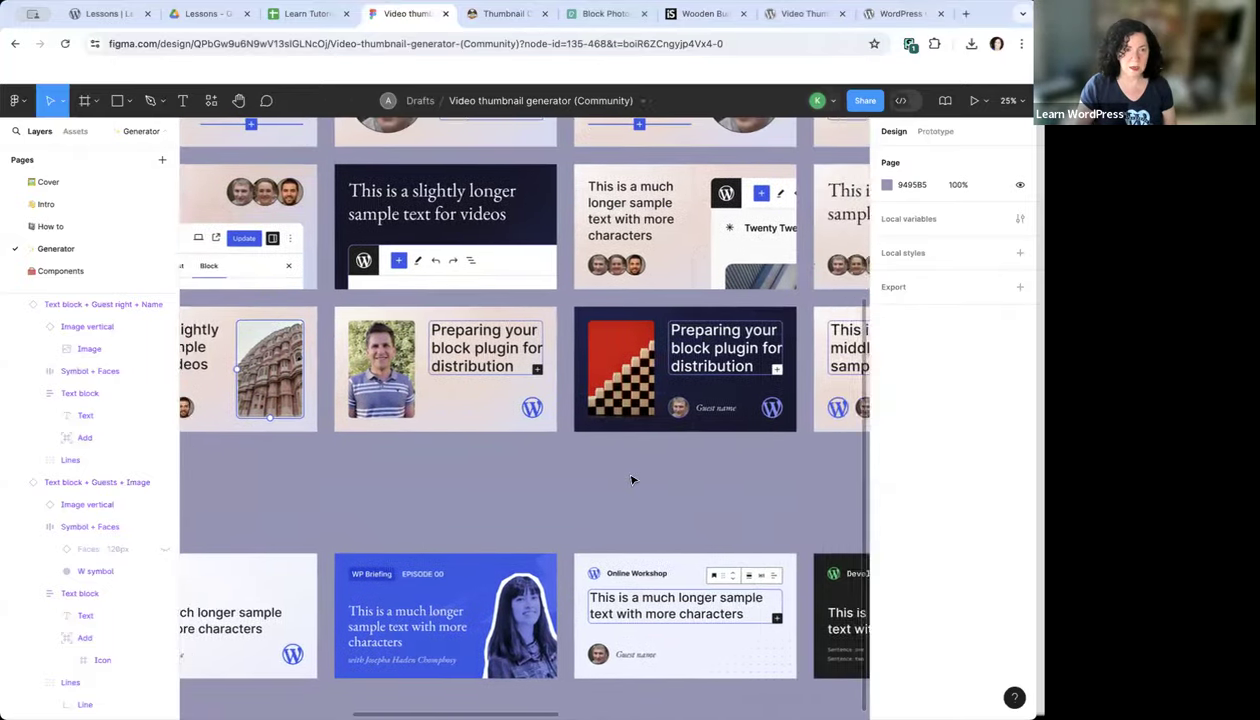
{"action": "scroll", "coordinate": [631, 480], "scroll_direction": "up", "scroll_amount": 2}
{"action": "scroll", "coordinate": [631, 480], "scroll_direction": "right", "scroll_amount": 6}
{"action": "scroll", "coordinate": [631, 480], "scroll_direction": "left", "scroll_amount": 4}
{"action": "scroll", "coordinate": [631, 480], "scroll_direction": "up", "scroll_amount": 3}
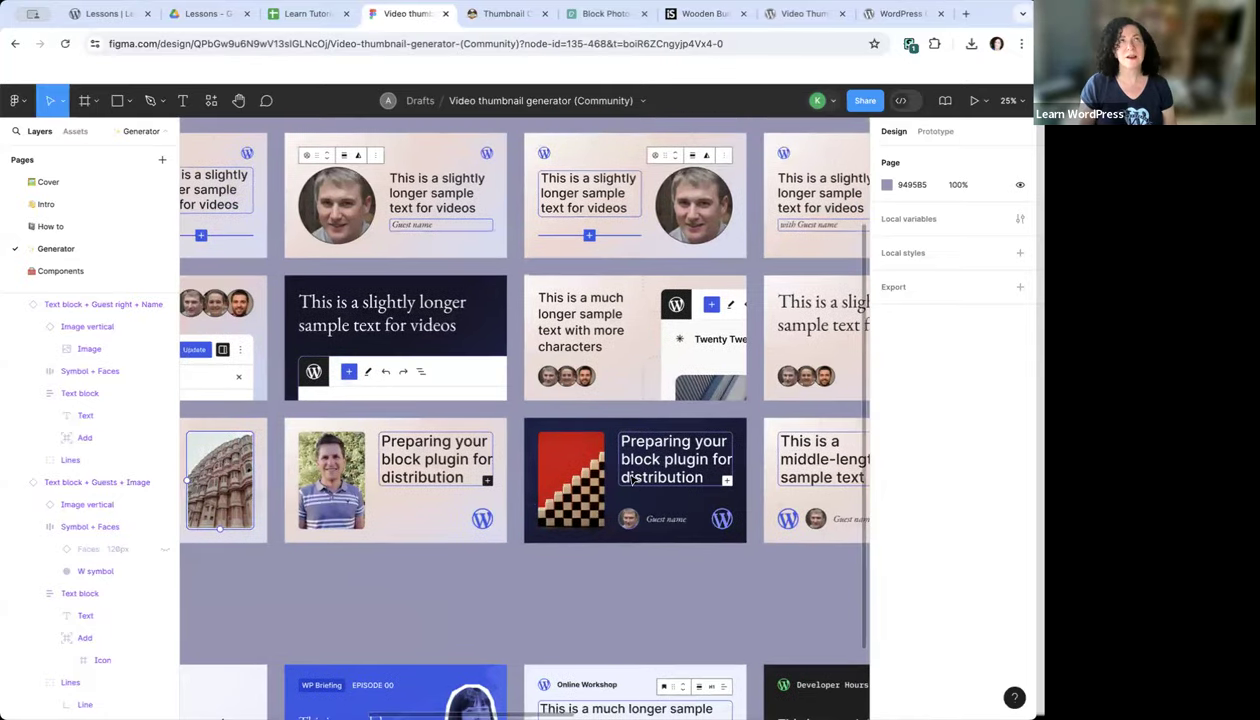
{"action": "scroll", "coordinate": [631, 480], "scroll_direction": "right", "scroll_amount": 5}
{"action": "scroll", "coordinate": [631, 480], "scroll_direction": "down", "scroll_amount": 1}
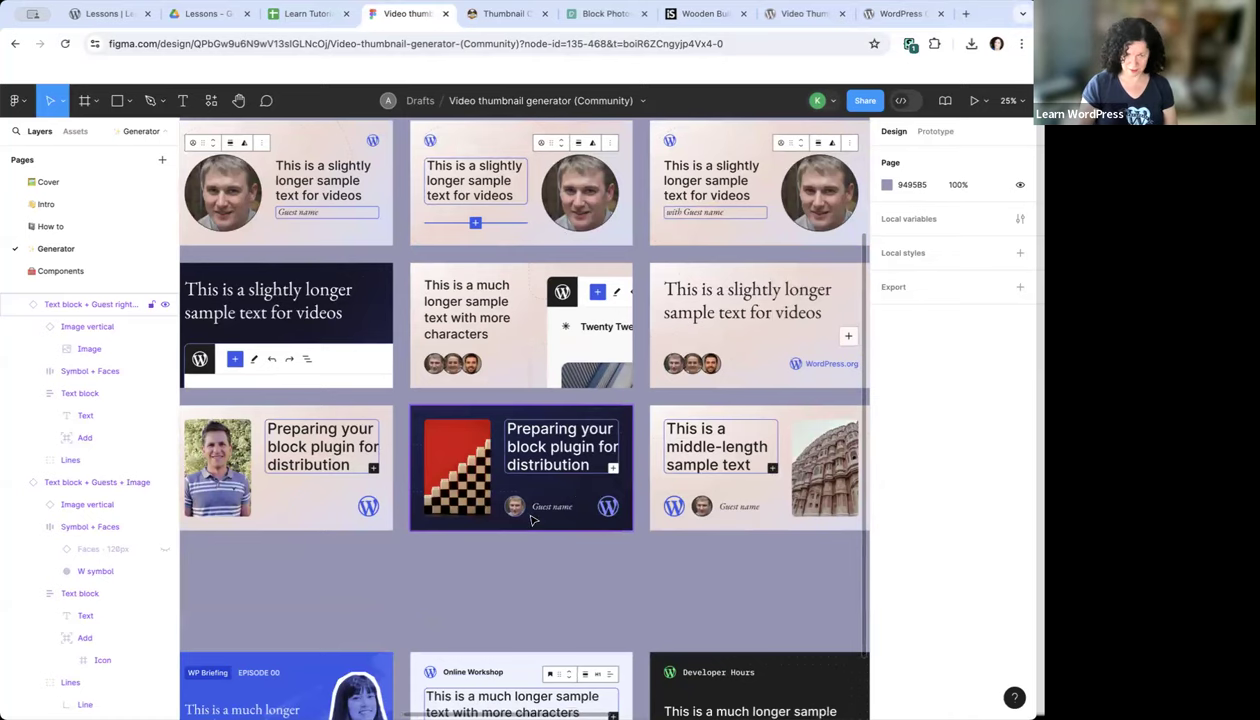
{"action": "scroll", "coordinate": [542, 529], "scroll_direction": "up", "scroll_amount": 3}
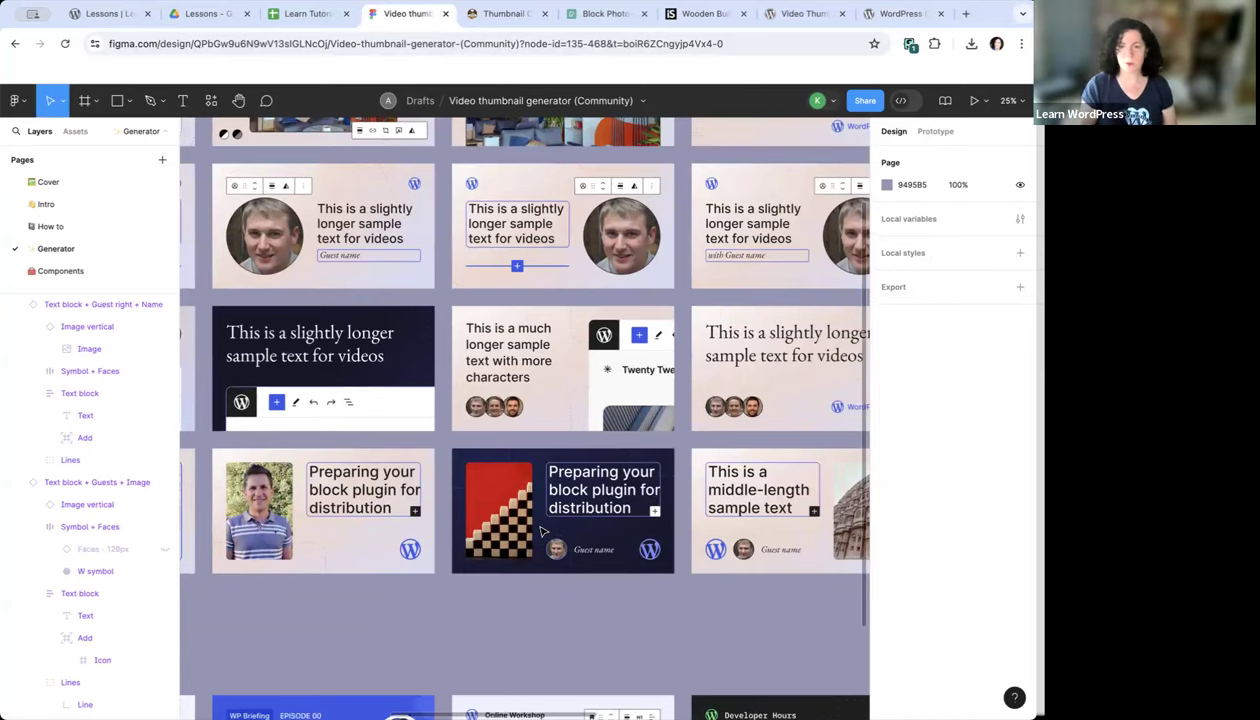
{"action": "scroll", "coordinate": [541, 531], "scroll_direction": "right", "scroll_amount": 1}
{"action": "scroll", "coordinate": [541, 531], "scroll_direction": "down", "scroll_amount": 1}
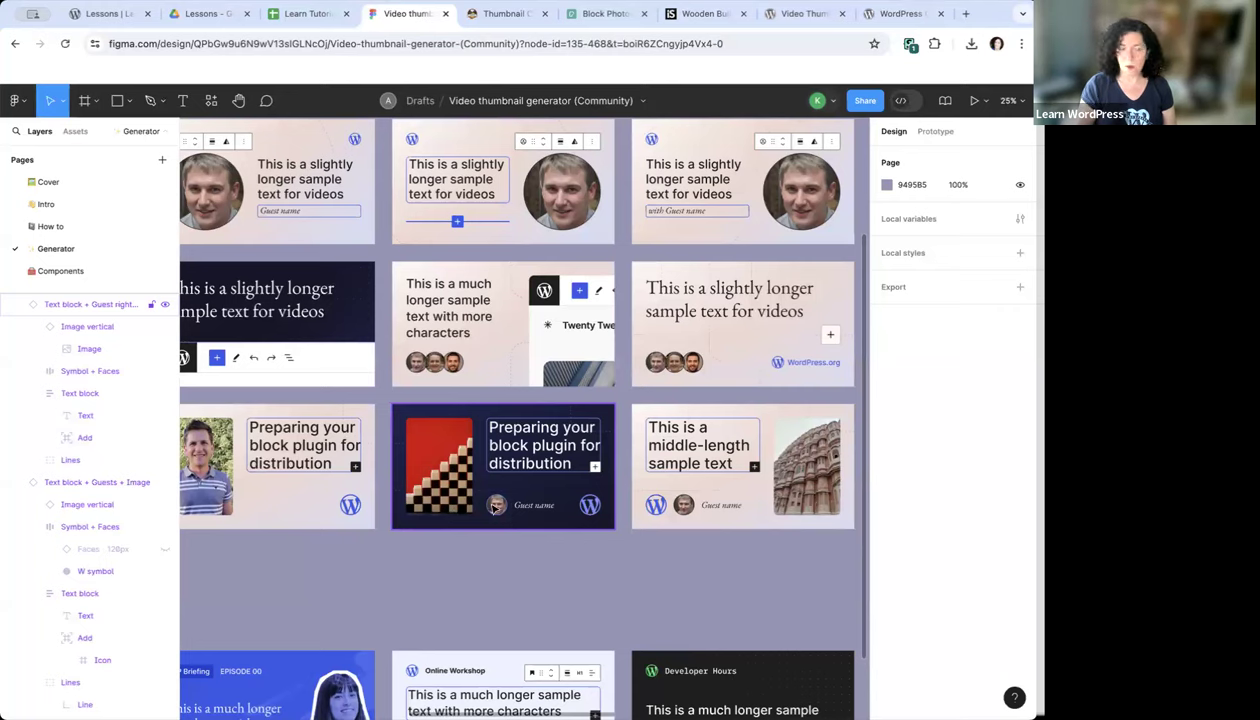
{"action": "left_click", "coordinate": [494, 507]}
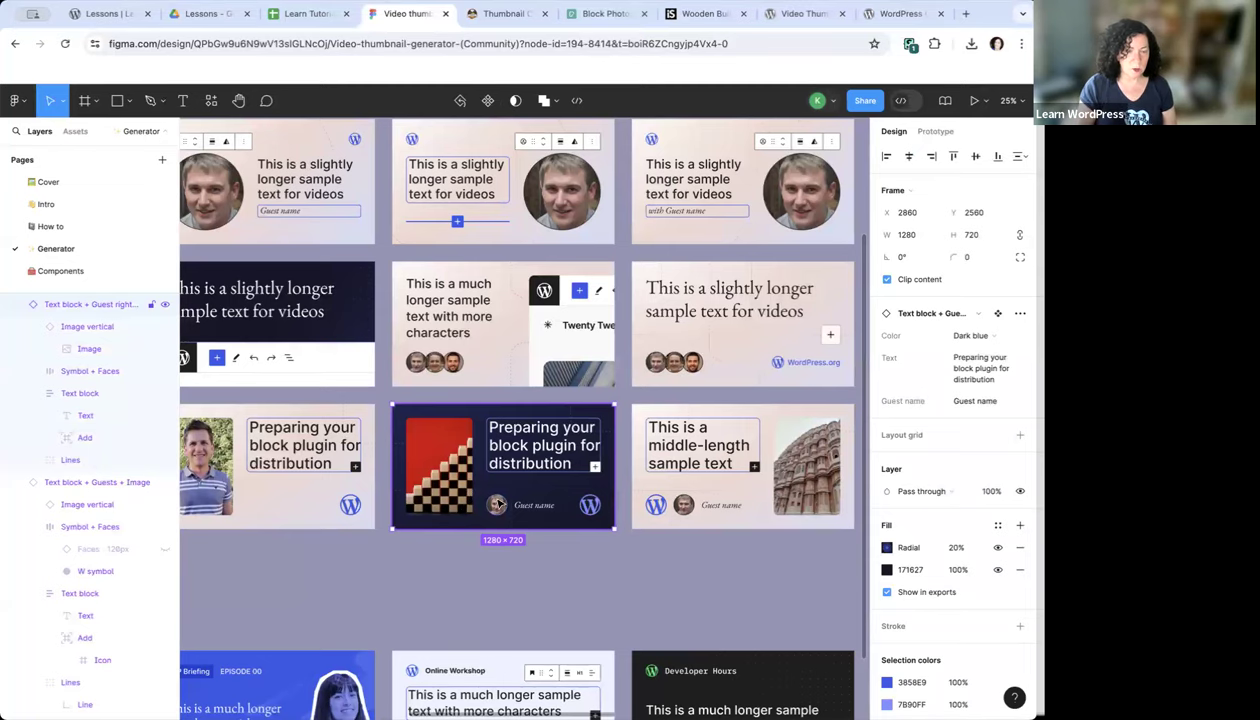
Expand Symbol + Faces and W symbol, then select the Speaker layer with the guest name
{"action": "scroll", "coordinate": [491, 507], "scroll_direction": "right", "scroll_amount": 1}
{"action": "scroll", "coordinate": [491, 507], "scroll_direction": "right", "scroll_amount": 3}
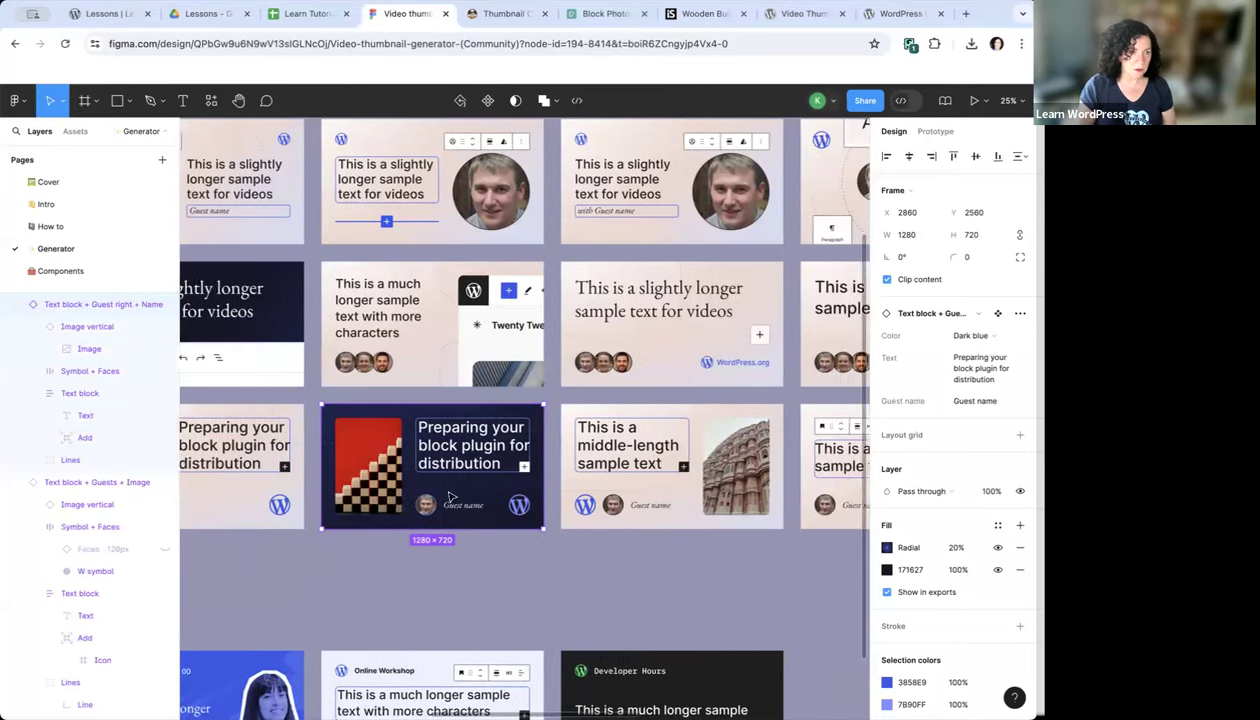
{"action": "left_click", "coordinate": [35, 371]}
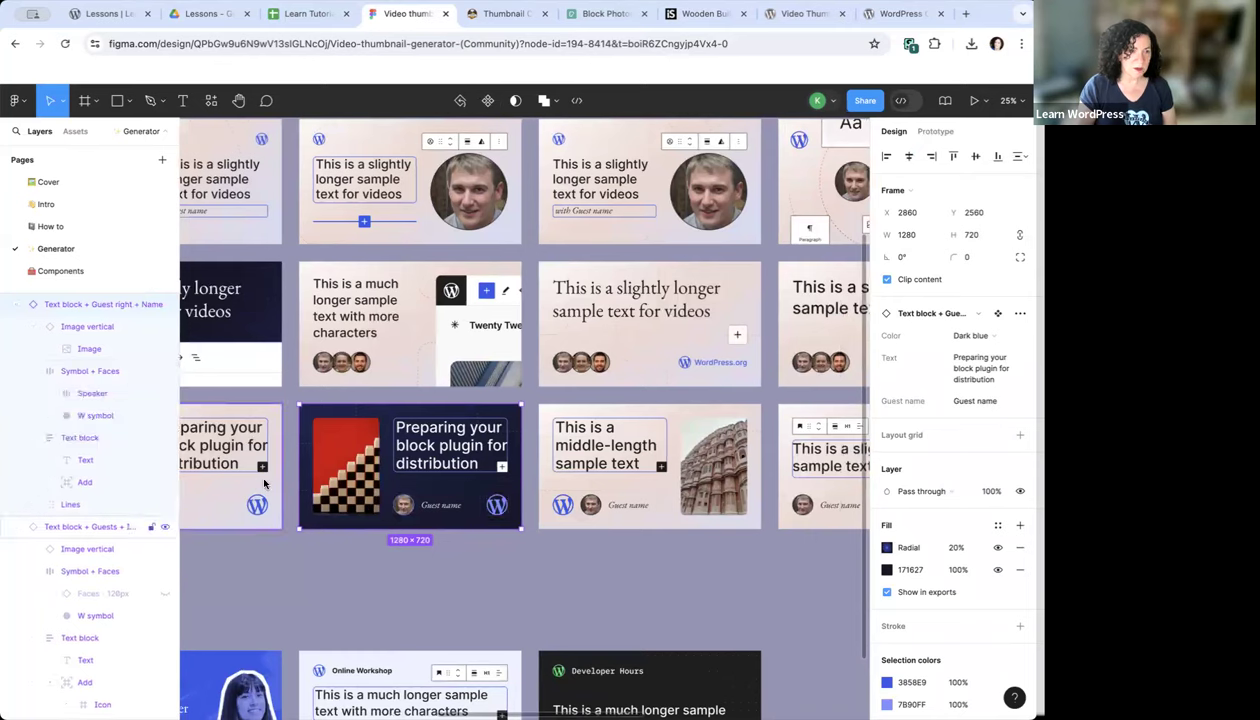
{"action": "left_click", "coordinate": [51, 415]}
{"action": "left_click", "coordinate": [73, 394]}
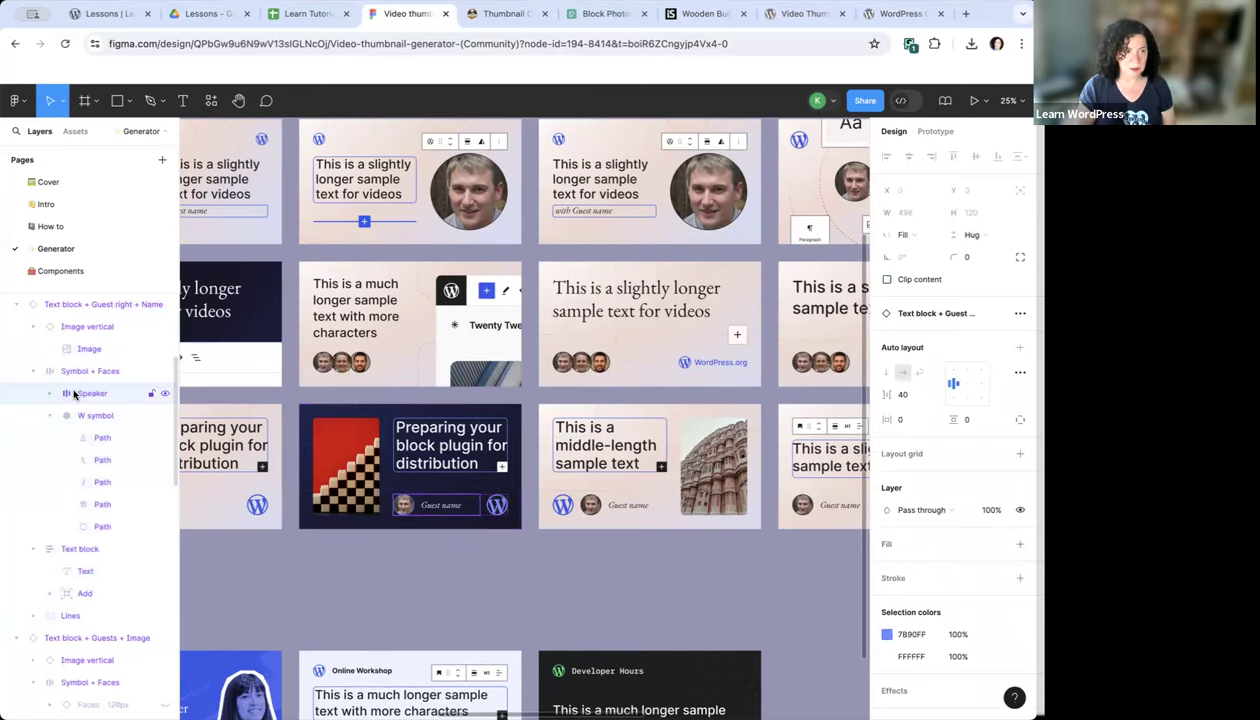
{"action": "left_click", "coordinate": [165, 396]}
{"action": "left_click", "coordinate": [165, 396]}
{"action": "left_click", "coordinate": [165, 396]}
{"action": "left_click", "coordinate": [165, 396]}
{"action": "left_click", "coordinate": [165, 396]}
{"action": "left_click", "coordinate": [165, 396]}
{"action": "key", "text": "ctrl+equal"}
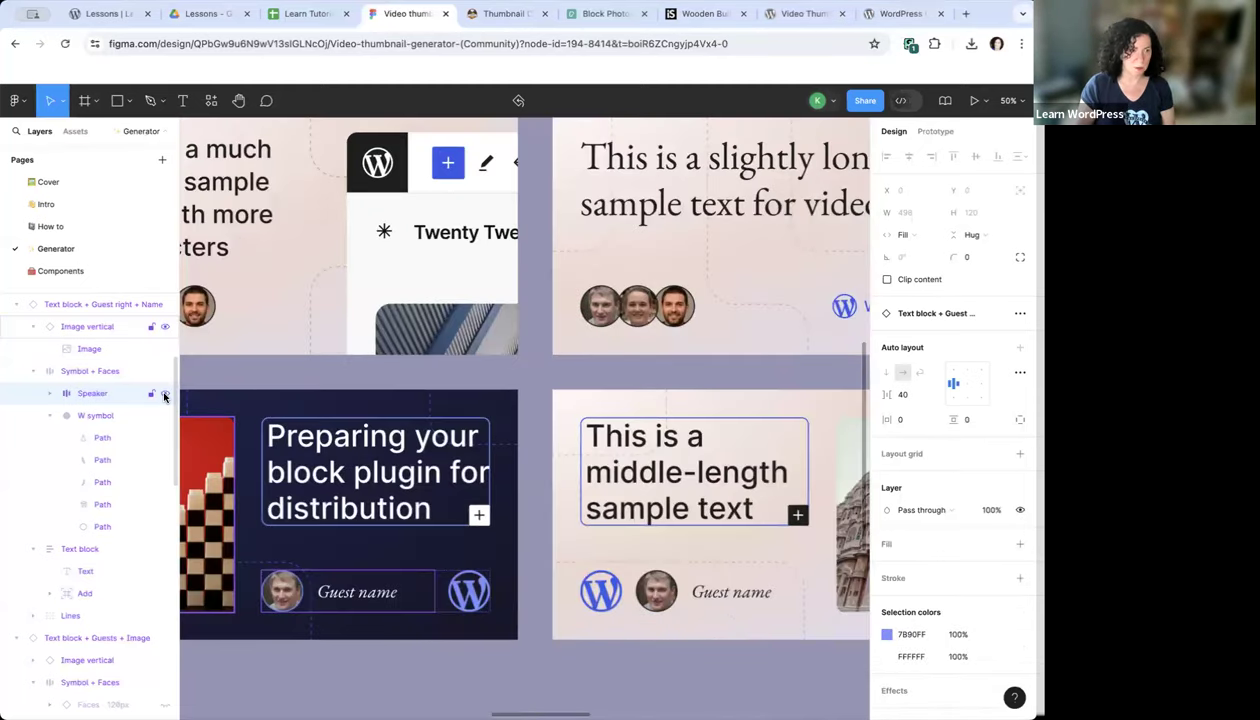
{"action": "left_click", "coordinate": [165, 396]}
{"action": "left_click", "coordinate": [165, 396]}
{"action": "left_click", "coordinate": [165, 396]}
{"action": "left_click", "coordinate": [165, 396]}
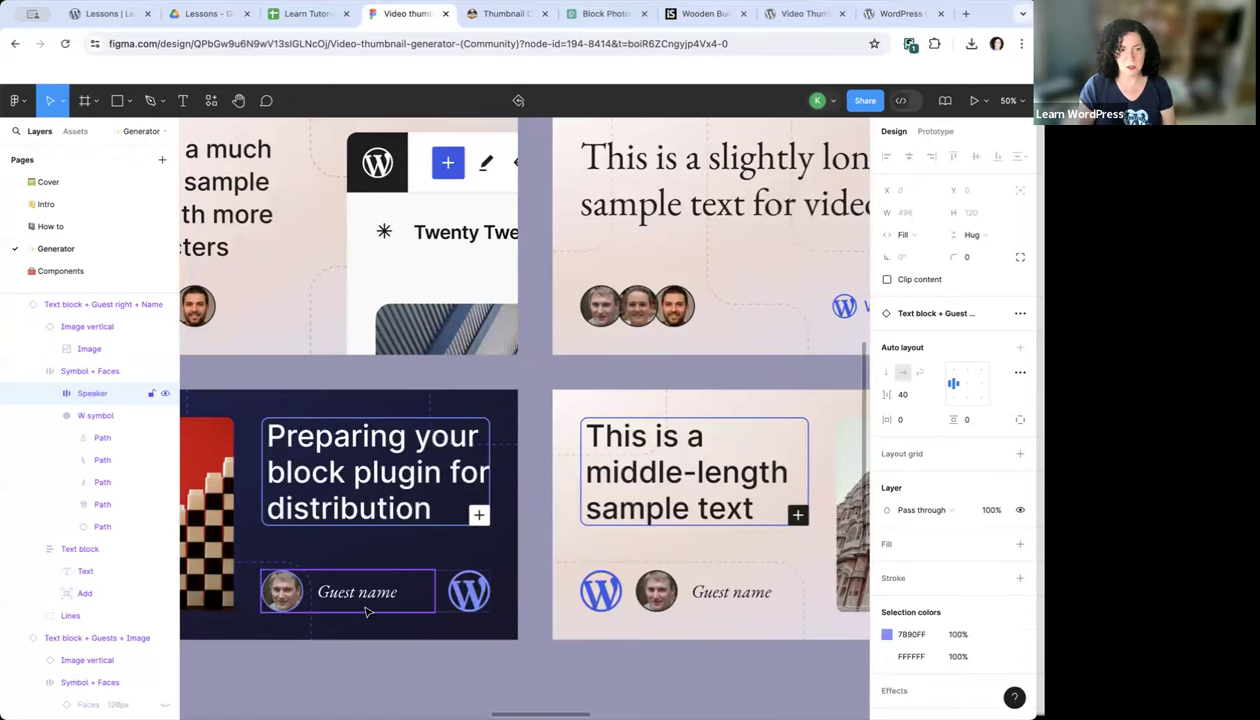
{"action": "scroll", "coordinate": [480, 598], "scroll_direction": "right", "scroll_amount": 3}
{"action": "scroll", "coordinate": [484, 600], "scroll_direction": "right", "scroll_amount": 3}
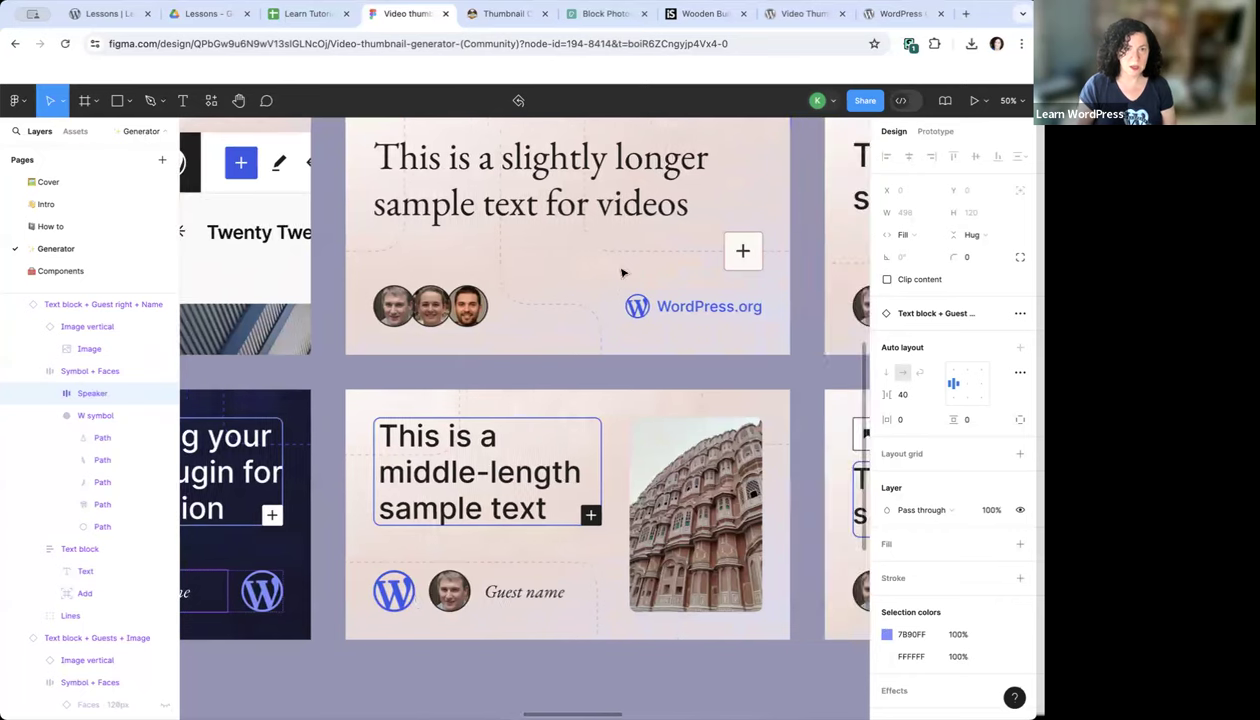
{"action": "scroll", "coordinate": [693, 316], "scroll_direction": "up", "scroll_amount": 1}
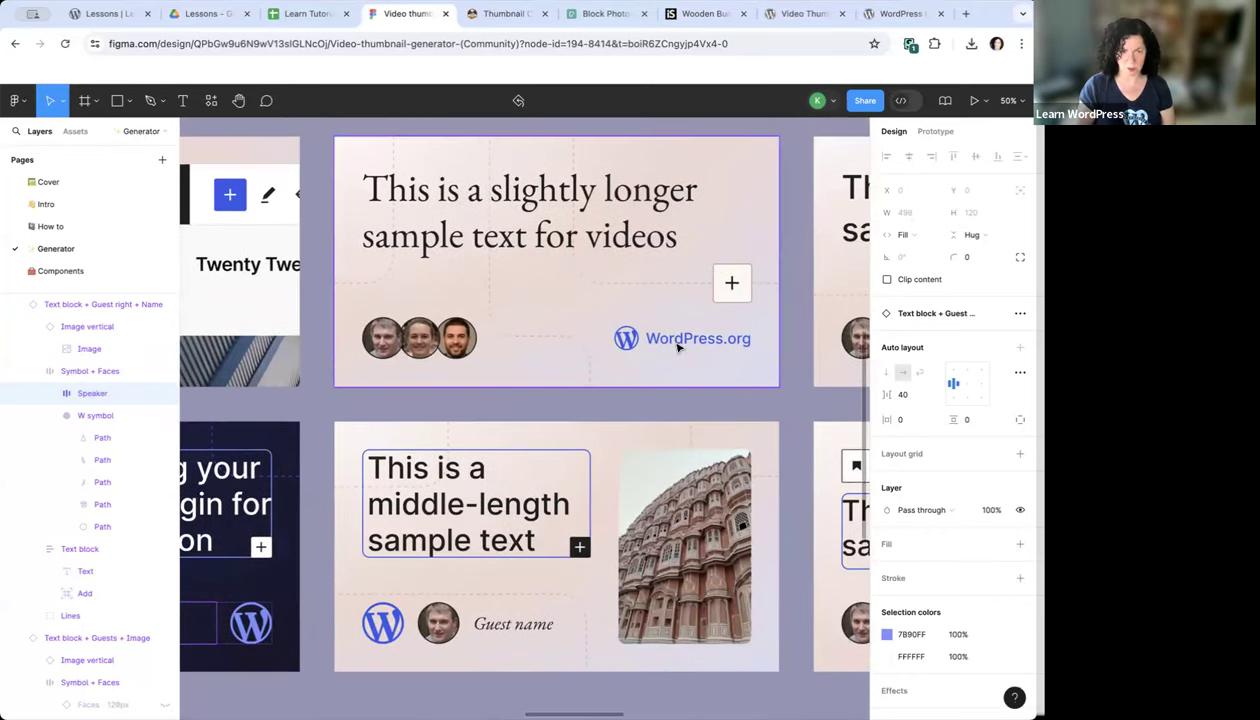
{"action": "scroll", "coordinate": [428, 365], "scroll_direction": "right", "scroll_amount": 1}
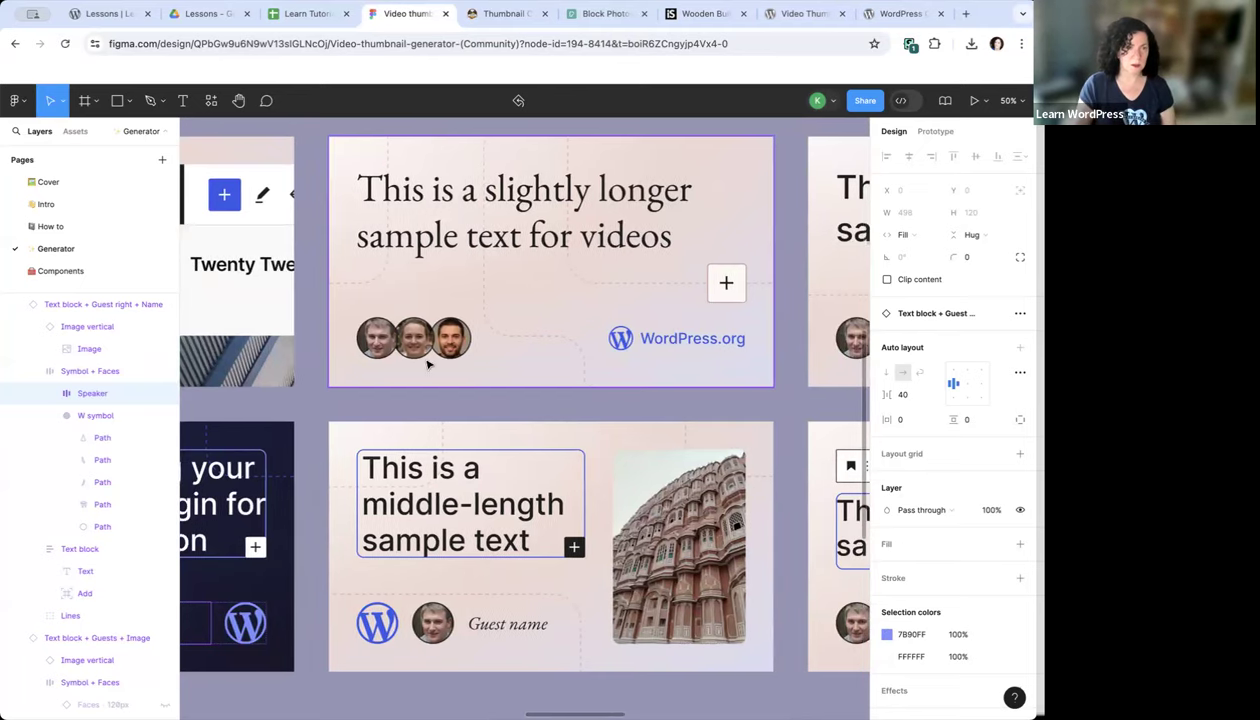
{"action": "left_click", "coordinate": [428, 365]}
{"action": "left_click", "coordinate": [19, 518]}
{"action": "left_click", "coordinate": [35, 561]}
{"action": "scroll", "coordinate": [146, 560], "scroll_direction": "down", "scroll_amount": 2}
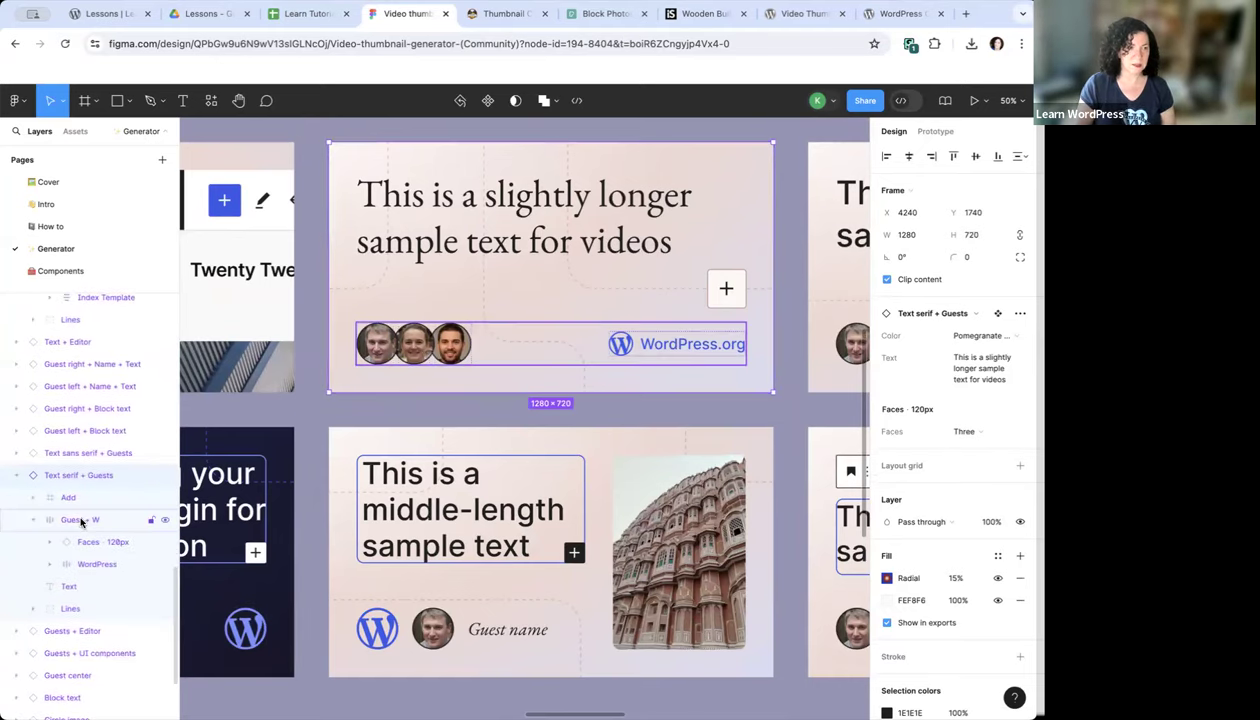
{"action": "left_click", "coordinate": [165, 520]}
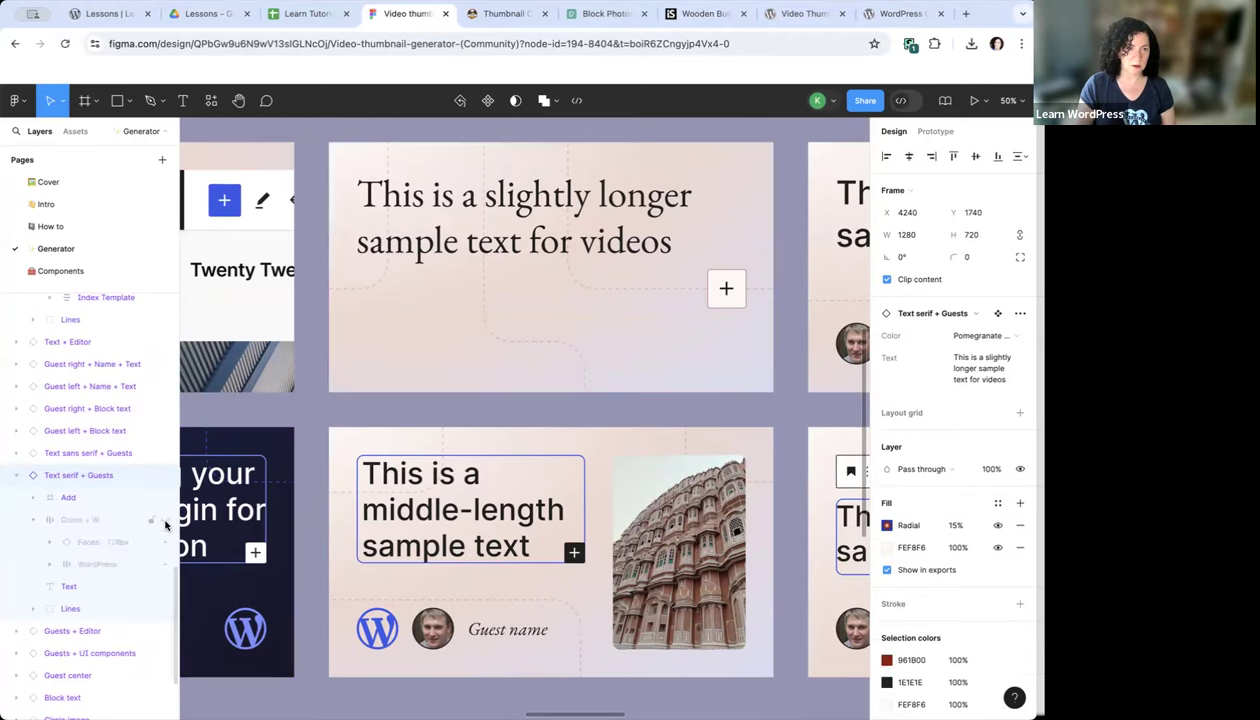
{"action": "left_click", "coordinate": [165, 520]}
{"action": "left_click", "coordinate": [165, 520]}
{"action": "left_click", "coordinate": [165, 520]}
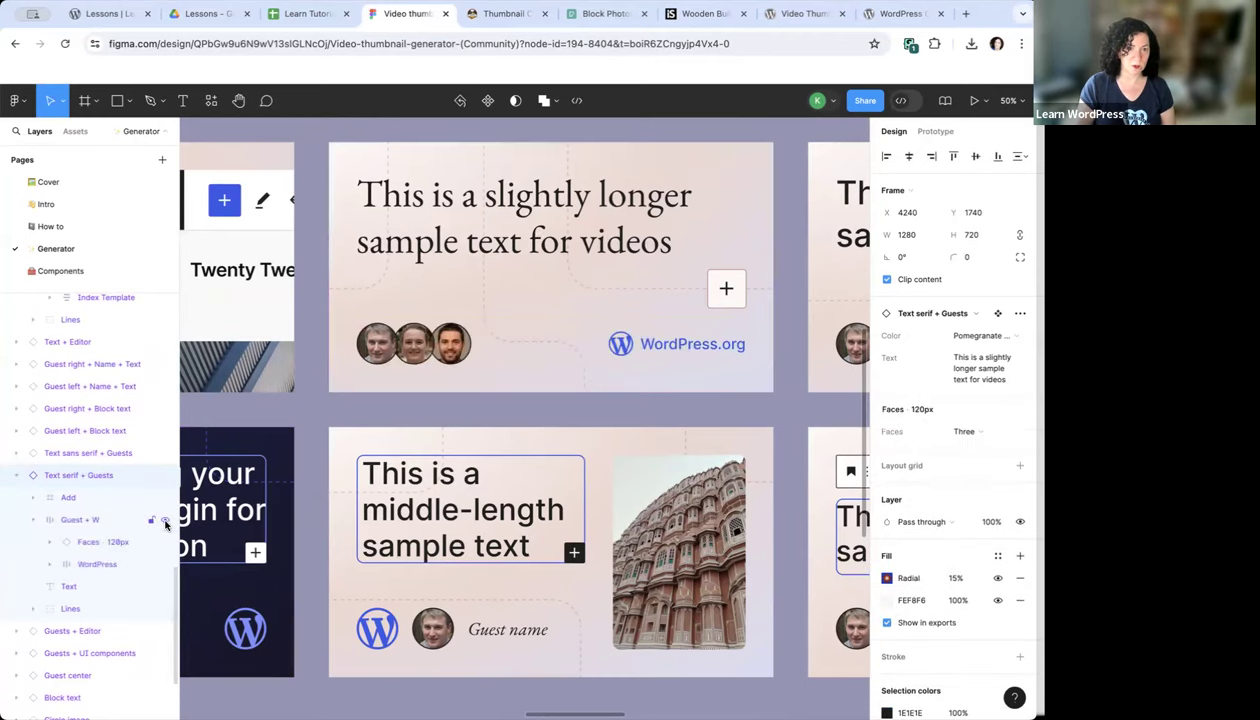
{"action": "left_click", "coordinate": [165, 520]}
{"action": "left_click", "coordinate": [165, 520]}
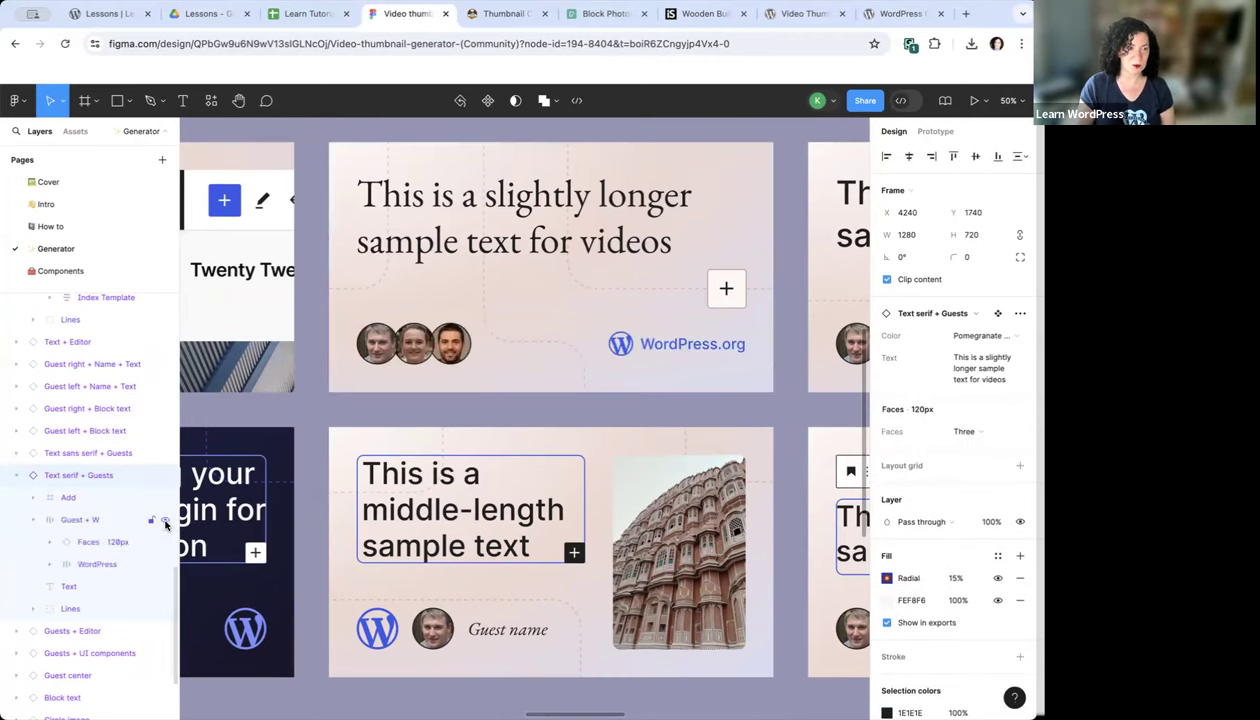
{"action": "left_click", "coordinate": [100, 541]}
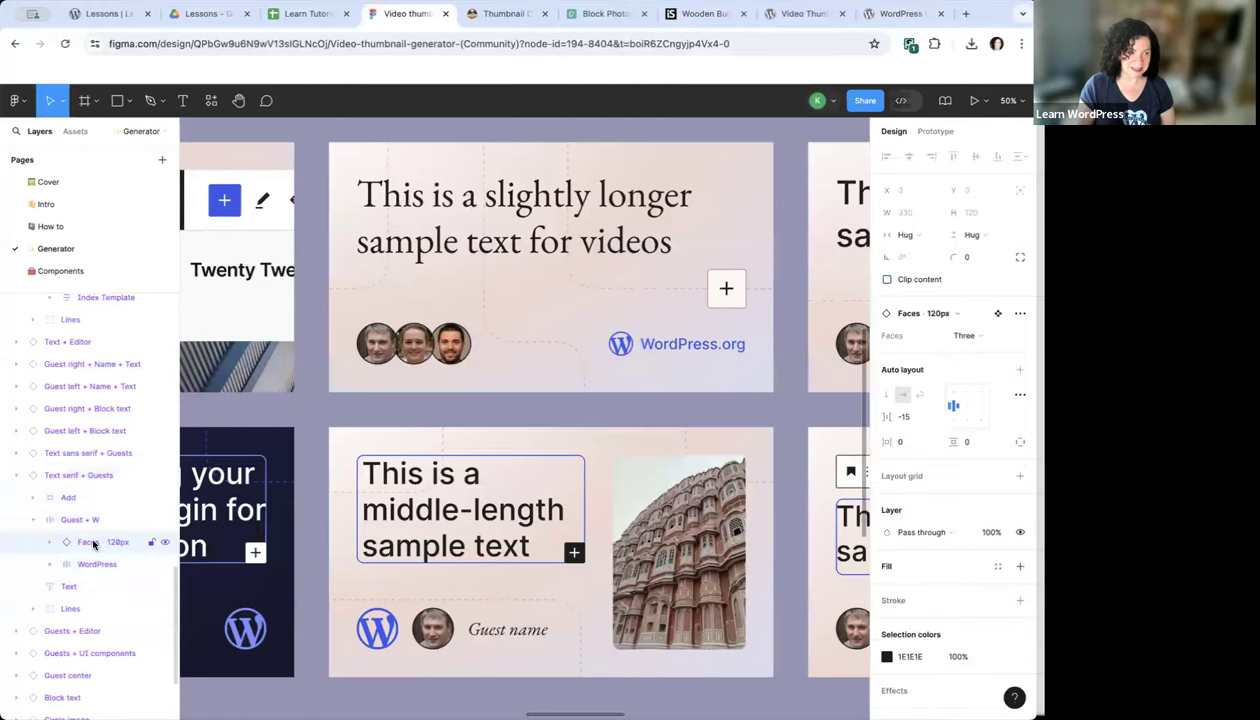
{"action": "left_click", "coordinate": [152, 541]}
{"action": "left_click", "coordinate": [152, 541]}
{"action": "left_click", "coordinate": [152, 541]}
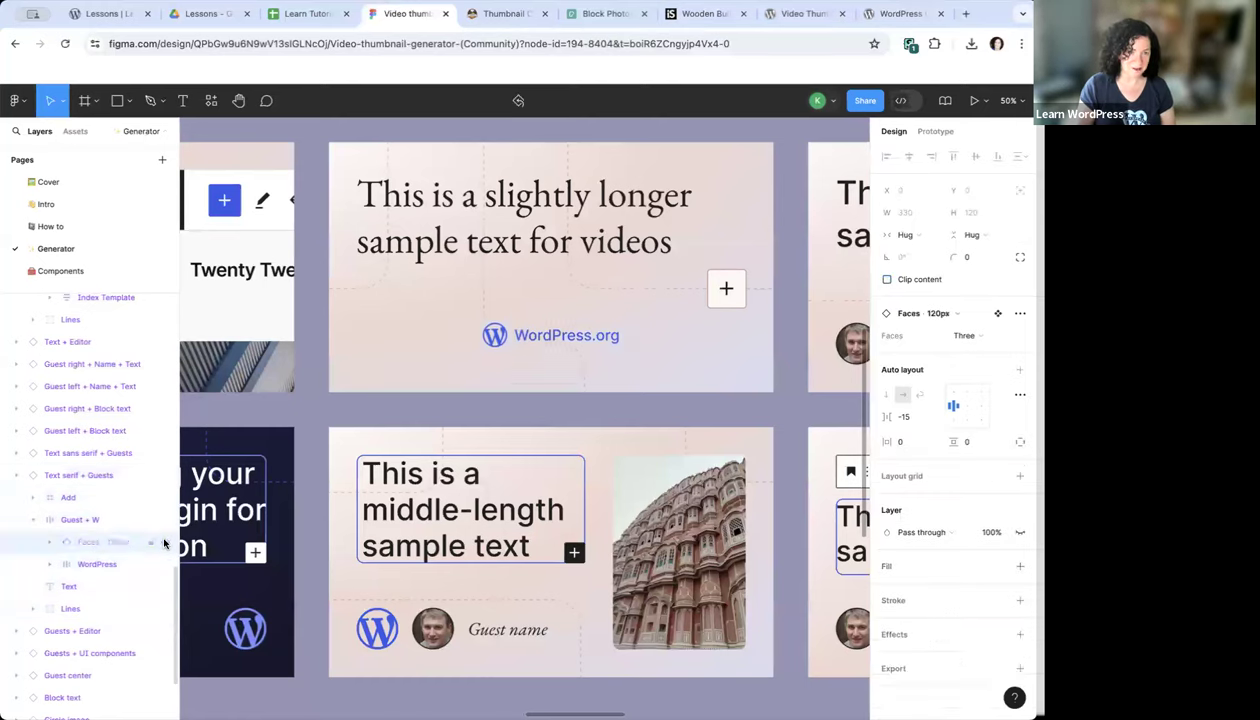
{"action": "left_click", "coordinate": [165, 542]}
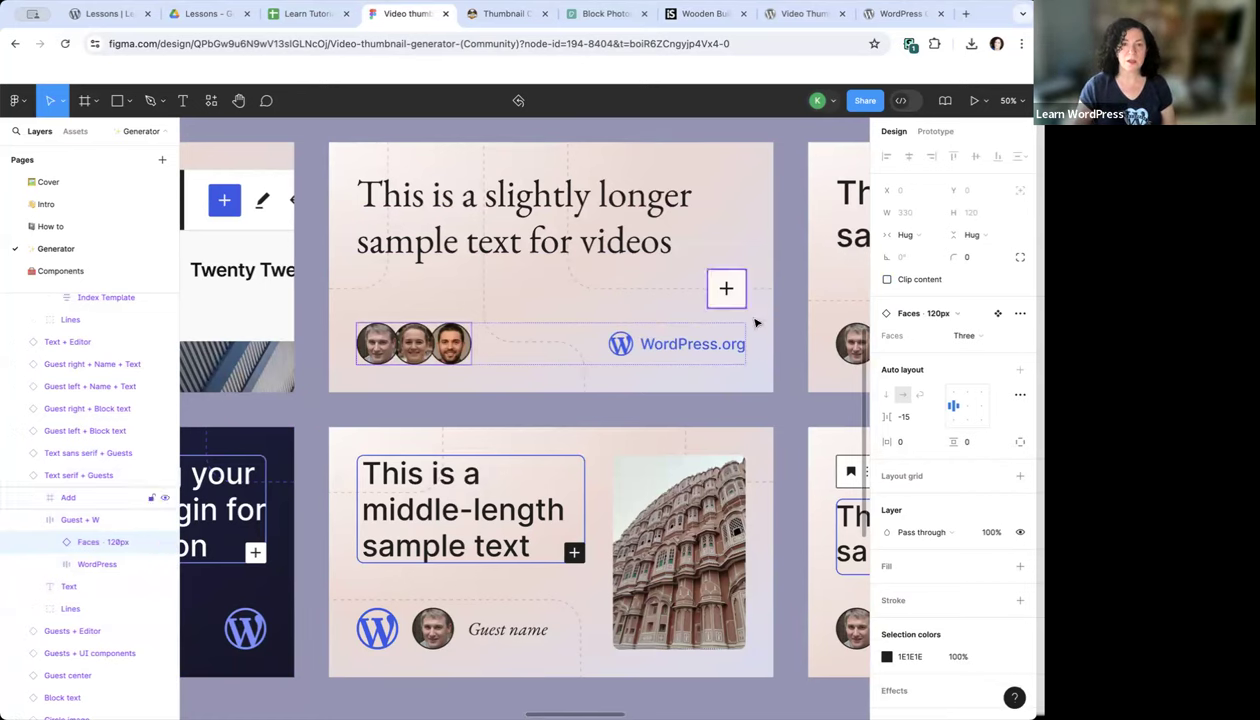
{"action": "scroll", "coordinate": [934, 599], "scroll_direction": "down", "scroll_amount": 2}
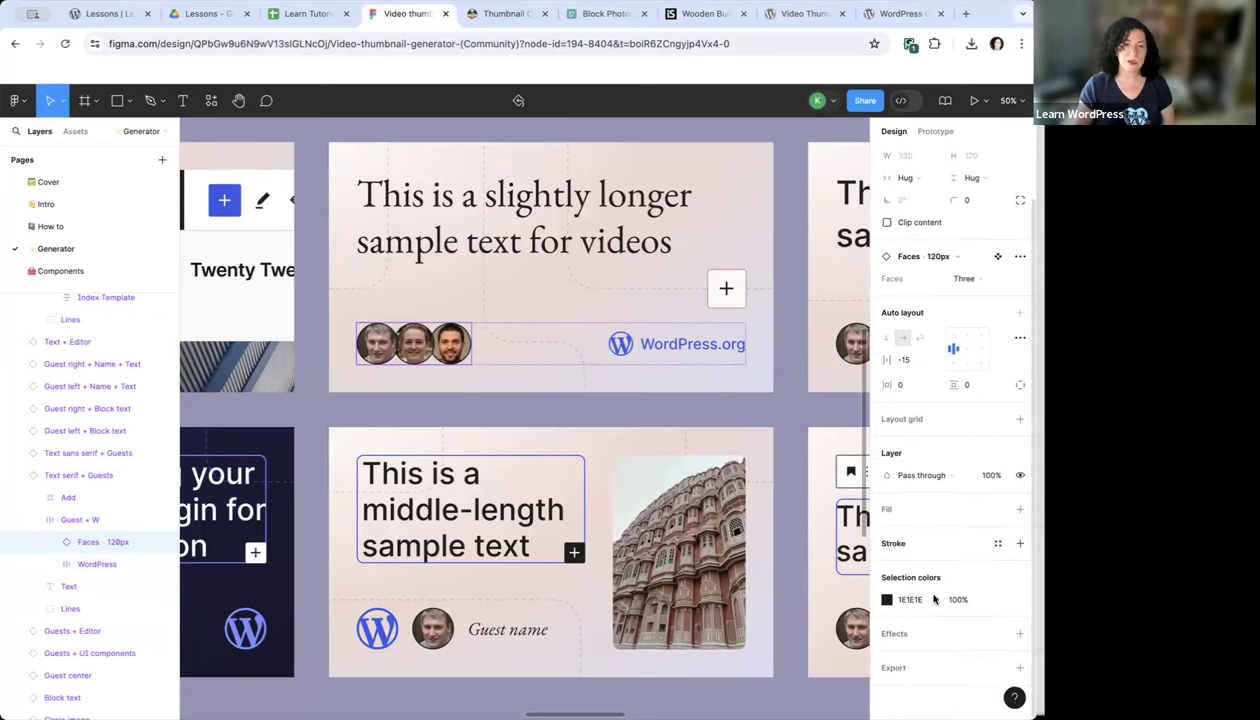
Hide the Speaker layer to remove the guest name from the dark block plugin thumbnail
{"action": "left_click", "coordinate": [100, 475]}
{"action": "scroll", "coordinate": [973, 599], "scroll_direction": "down", "scroll_amount": 5}
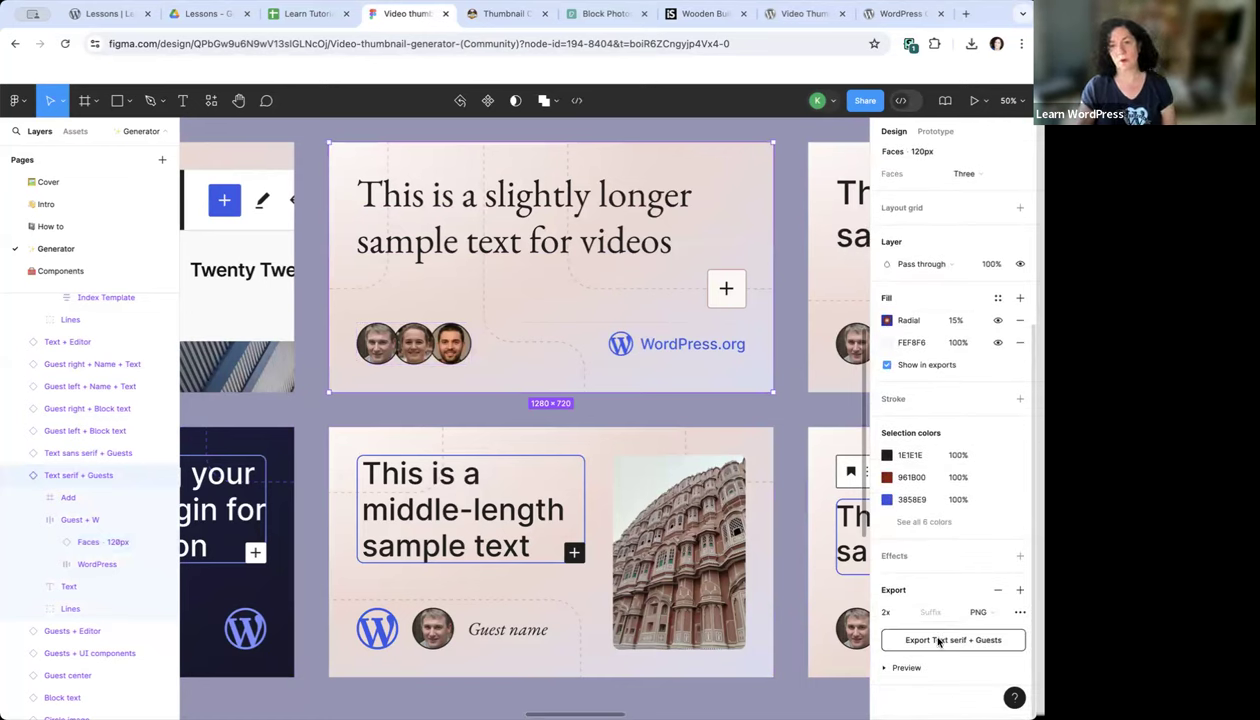
{"action": "double_click", "coordinate": [408, 503]}
{"action": "scroll", "coordinate": [330, 505], "scroll_direction": "left", "scroll_amount": 5}
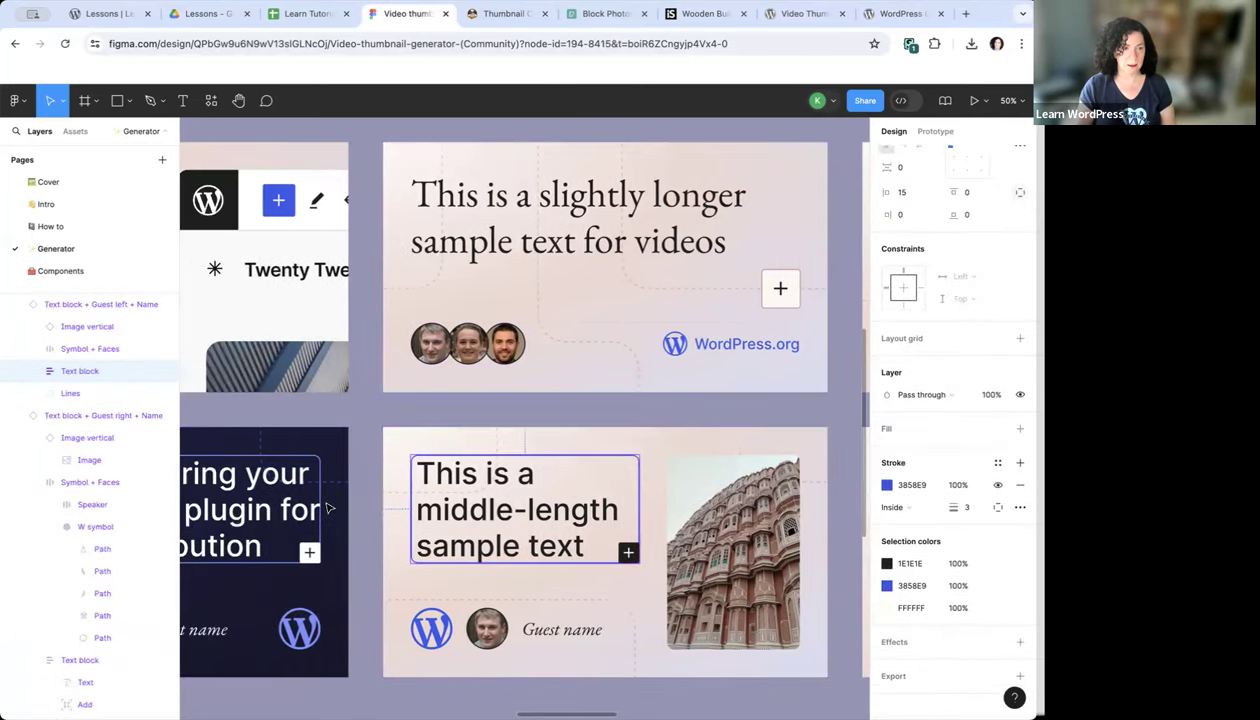
{"action": "scroll", "coordinate": [330, 505], "scroll_direction": "left", "scroll_amount": 3}
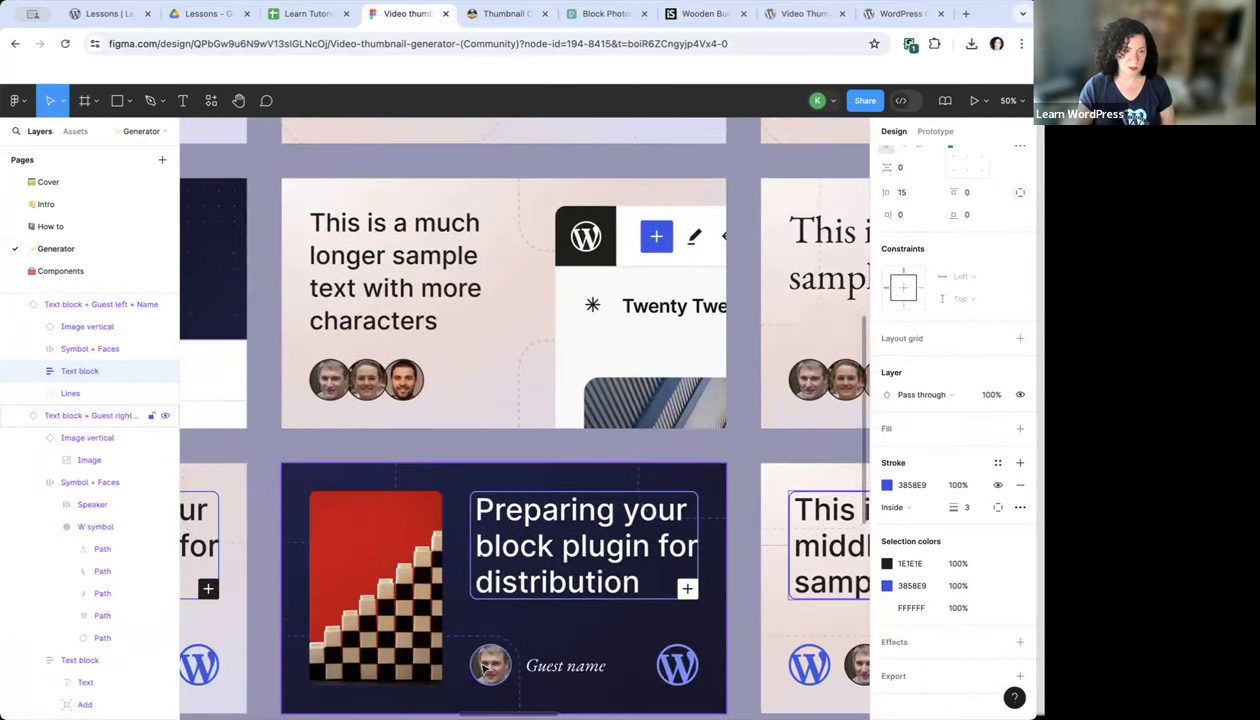
{"action": "left_click", "coordinate": [527, 650]}
{"action": "scroll", "coordinate": [527, 650], "scroll_direction": "up", "scroll_amount": 2}
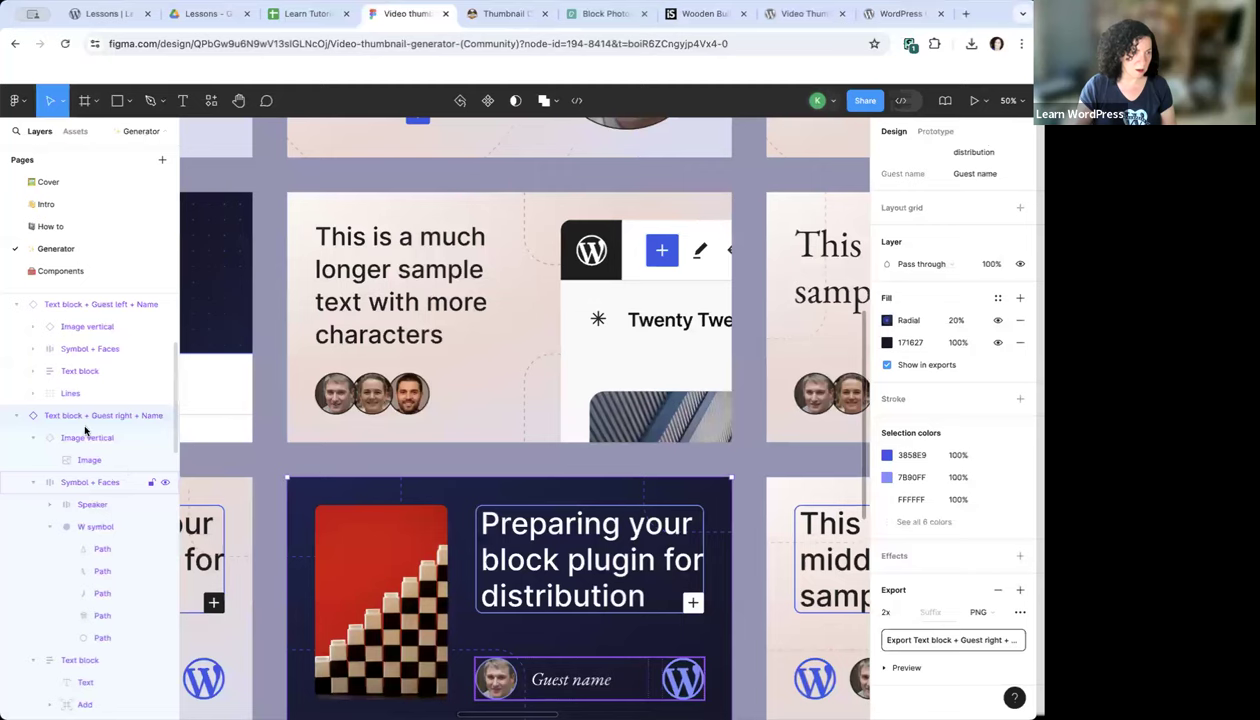
{"action": "left_click", "coordinate": [79, 504]}
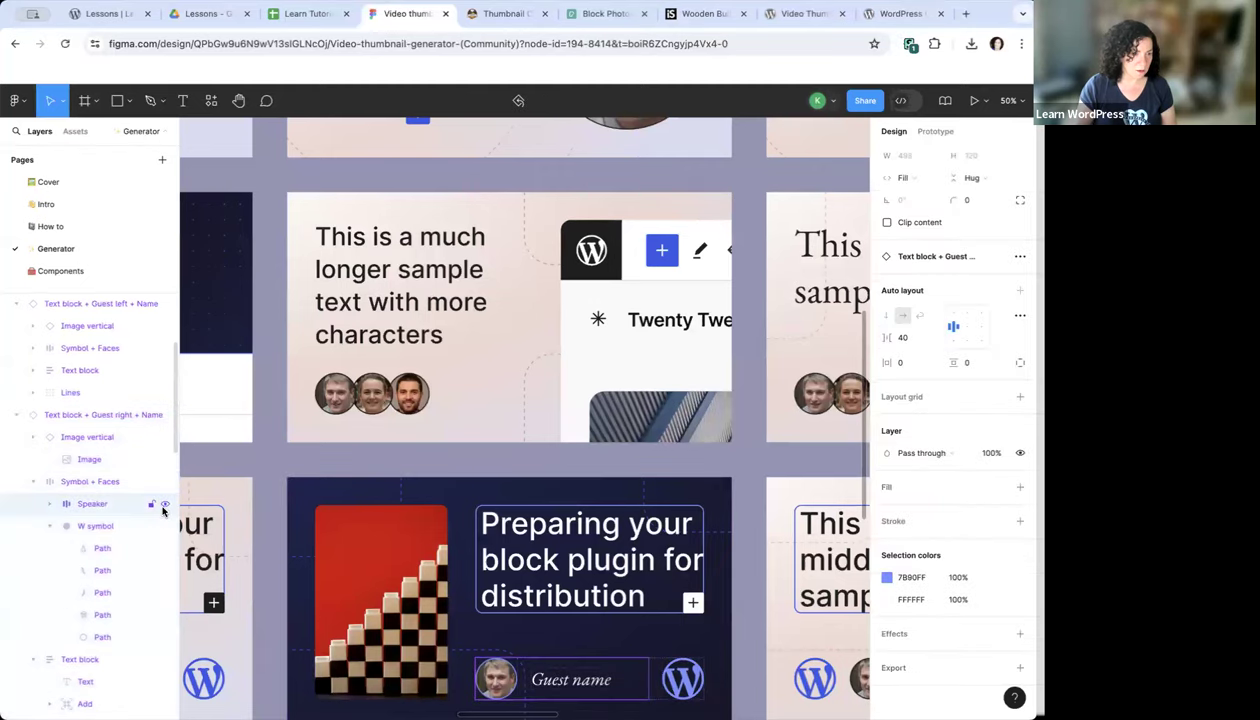
{"action": "left_click", "coordinate": [165, 504]}
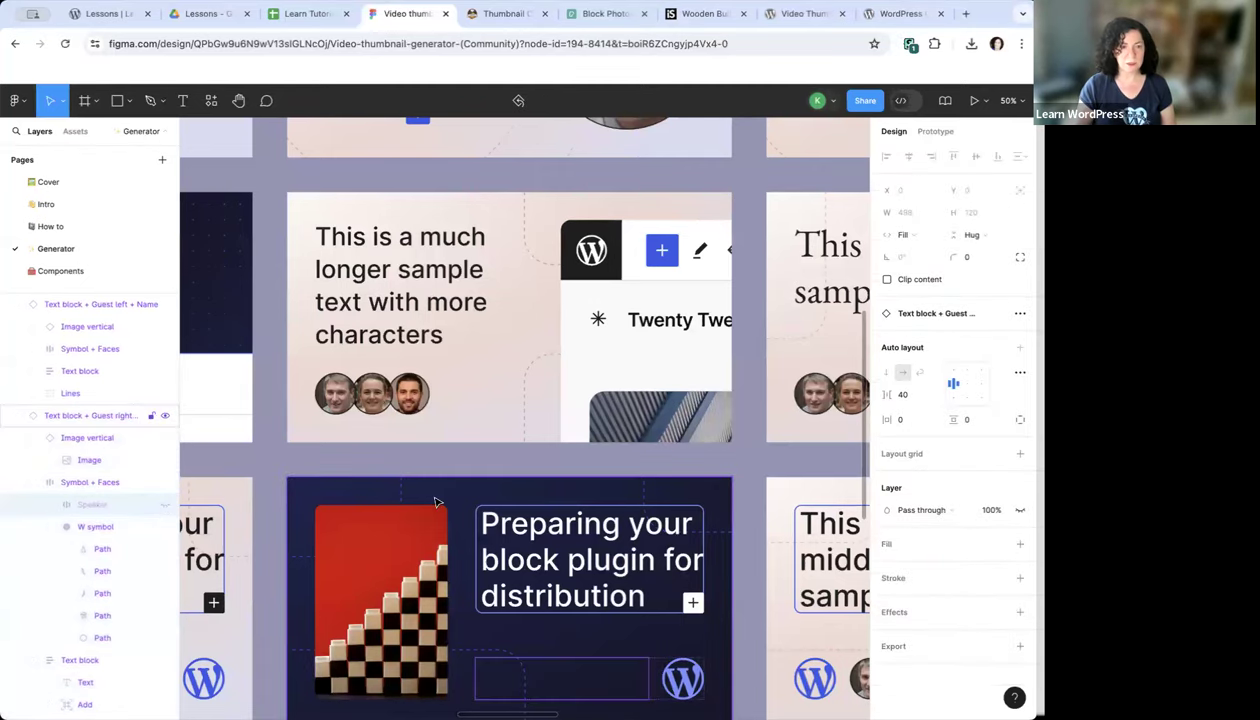
Export the dark thumbnail frame as a PNG and view it in Google Drive's Lessons folder
{"action": "left_click", "coordinate": [724, 521]}
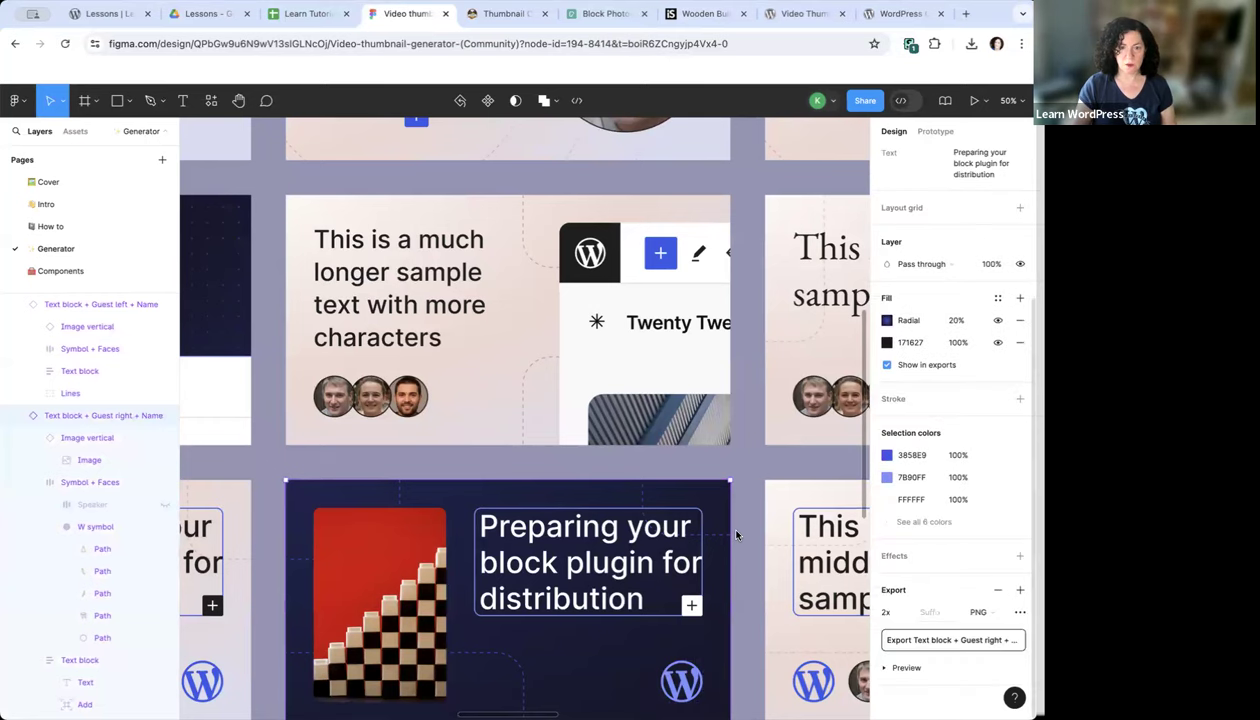
{"action": "left_click", "coordinate": [925, 646]}
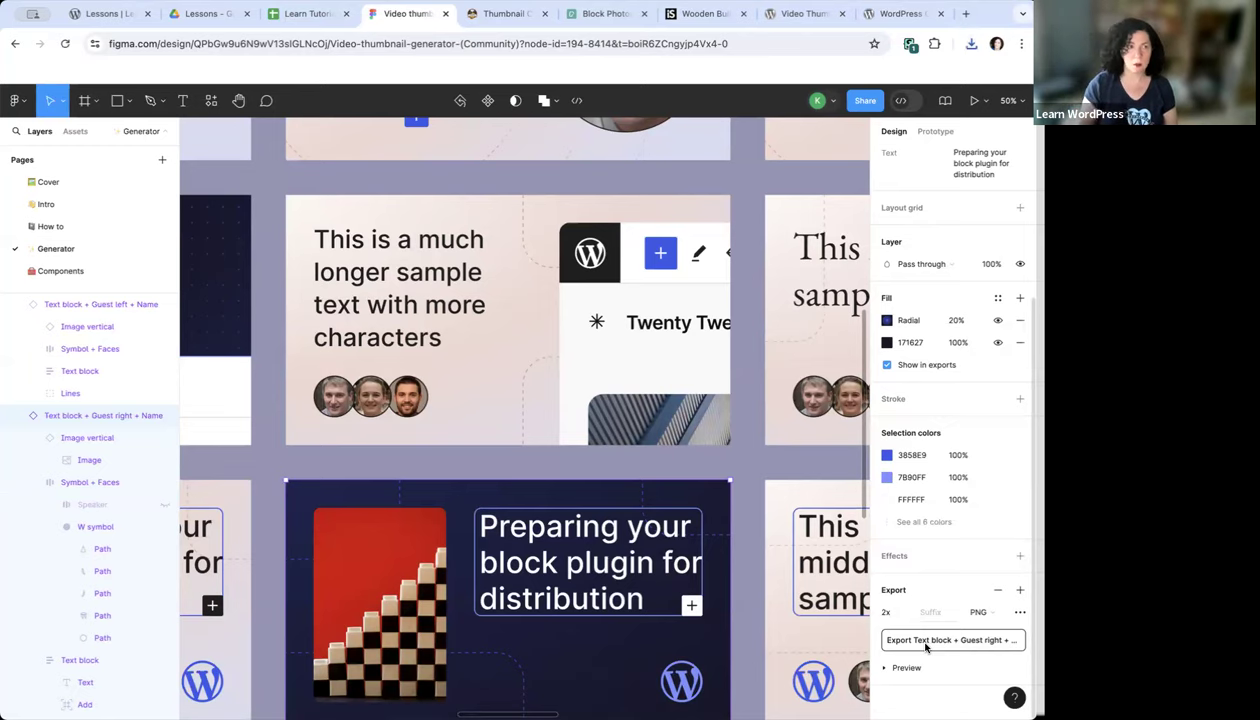
{"action": "left_click", "coordinate": [205, 13]}
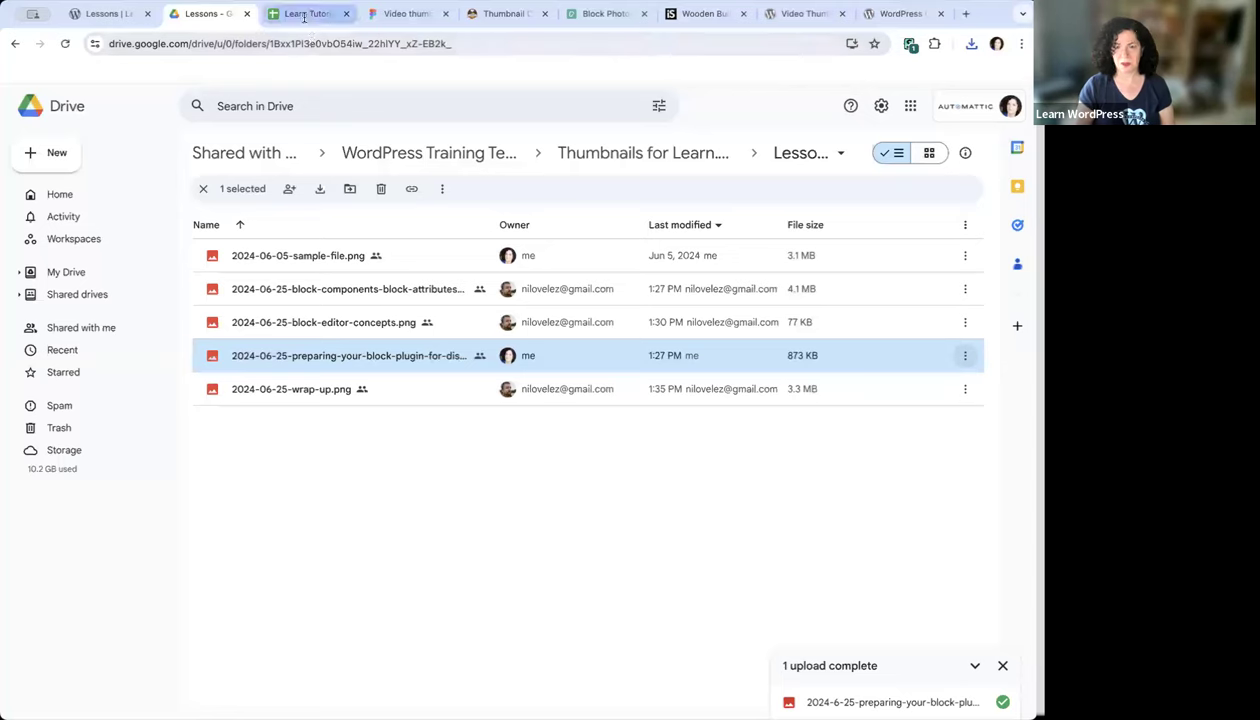
Go back to Figma and pan to the dark block-plugin thumbnail, now without its guest name
{"action": "left_click", "coordinate": [403, 14]}
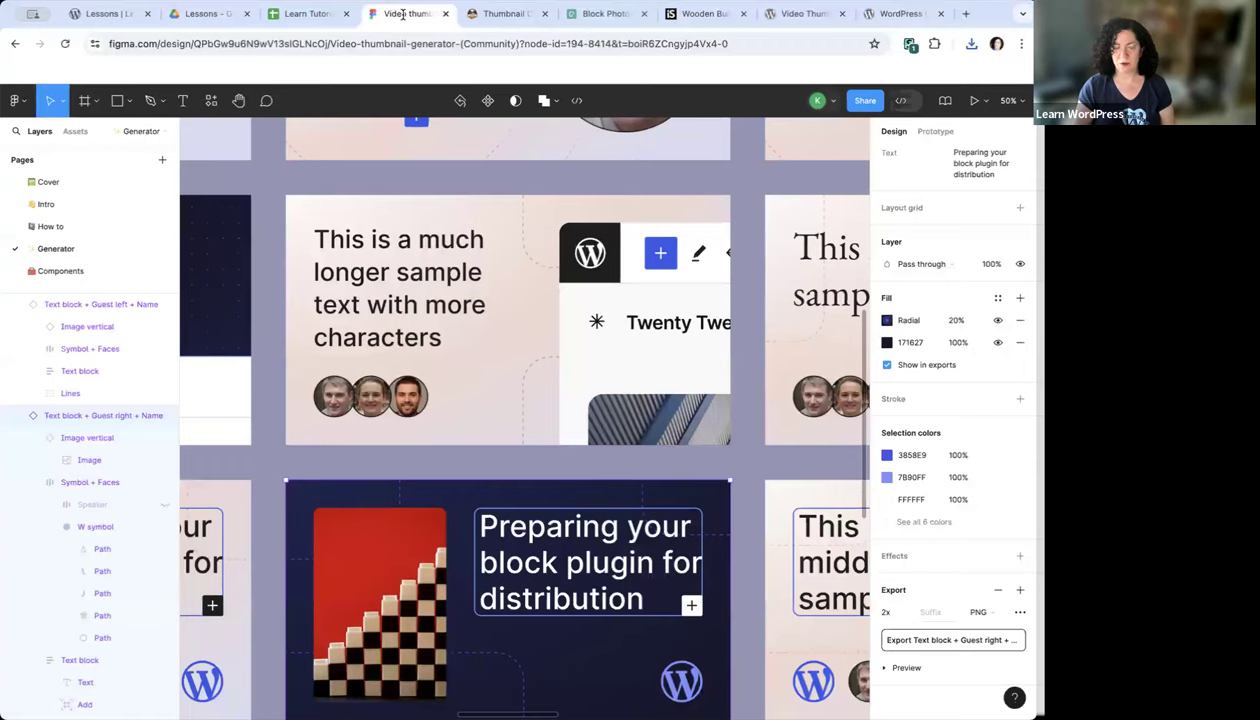
{"action": "scroll", "coordinate": [587, 408], "scroll_direction": "down", "scroll_amount": 3}
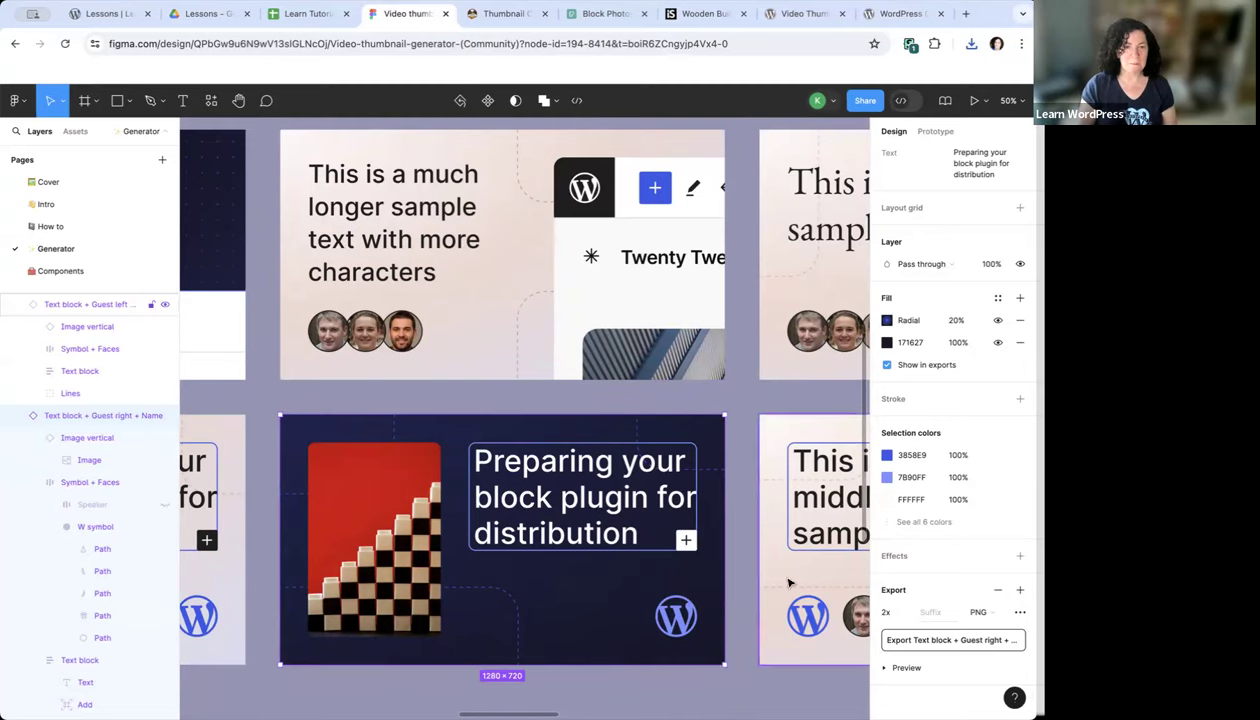
{"action": "scroll", "coordinate": [786, 583], "scroll_direction": "right", "scroll_amount": 5}
{"action": "scroll", "coordinate": [786, 583], "scroll_direction": "right", "scroll_amount": 10}
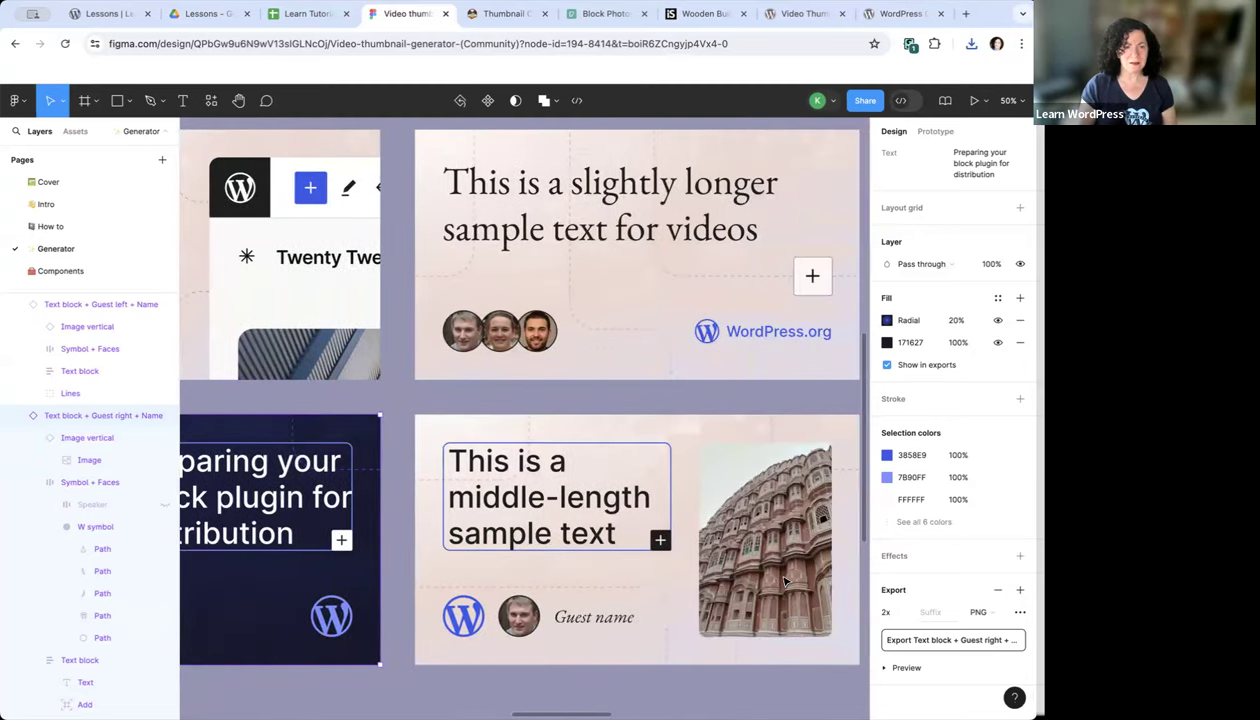
{"action": "scroll", "coordinate": [786, 583], "scroll_direction": "left", "scroll_amount": 5}
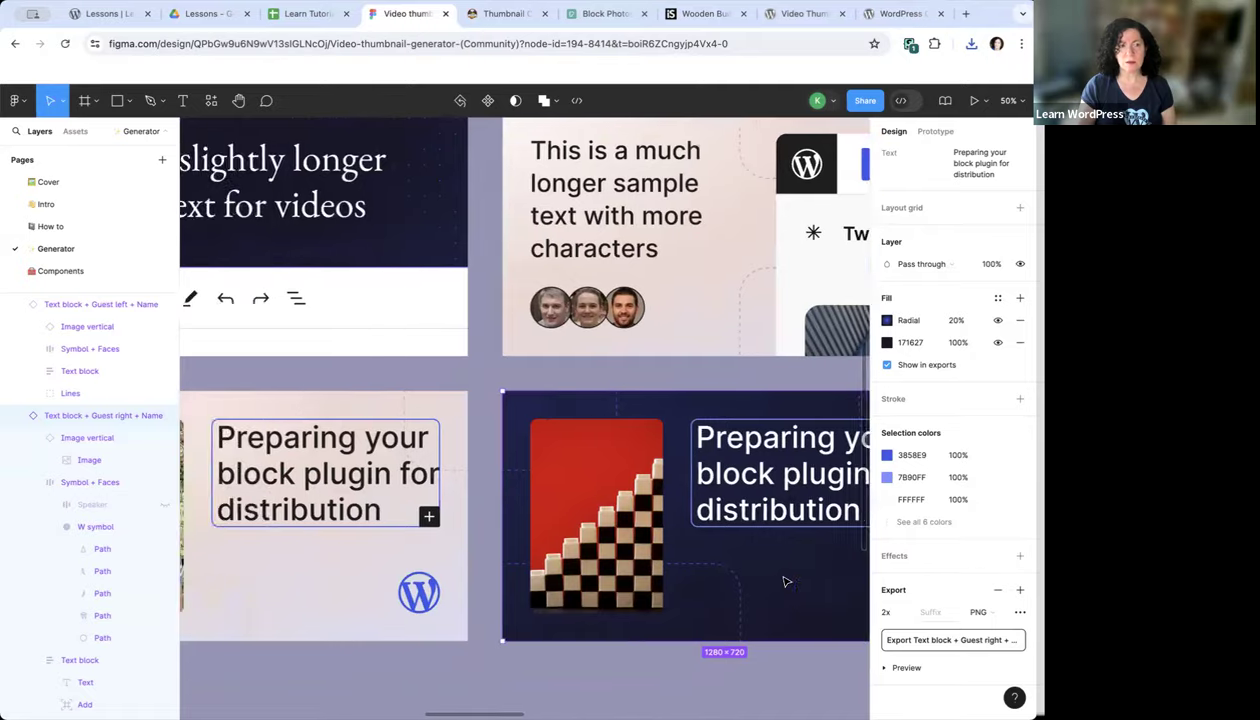
Look through the lesson tracking spreadsheet, then bring up the Lessons thumbnails folder in Drive
{"action": "left_click", "coordinate": [305, 14]}
{"action": "scroll", "coordinate": [188, 497], "scroll_direction": "down", "scroll_amount": 20}
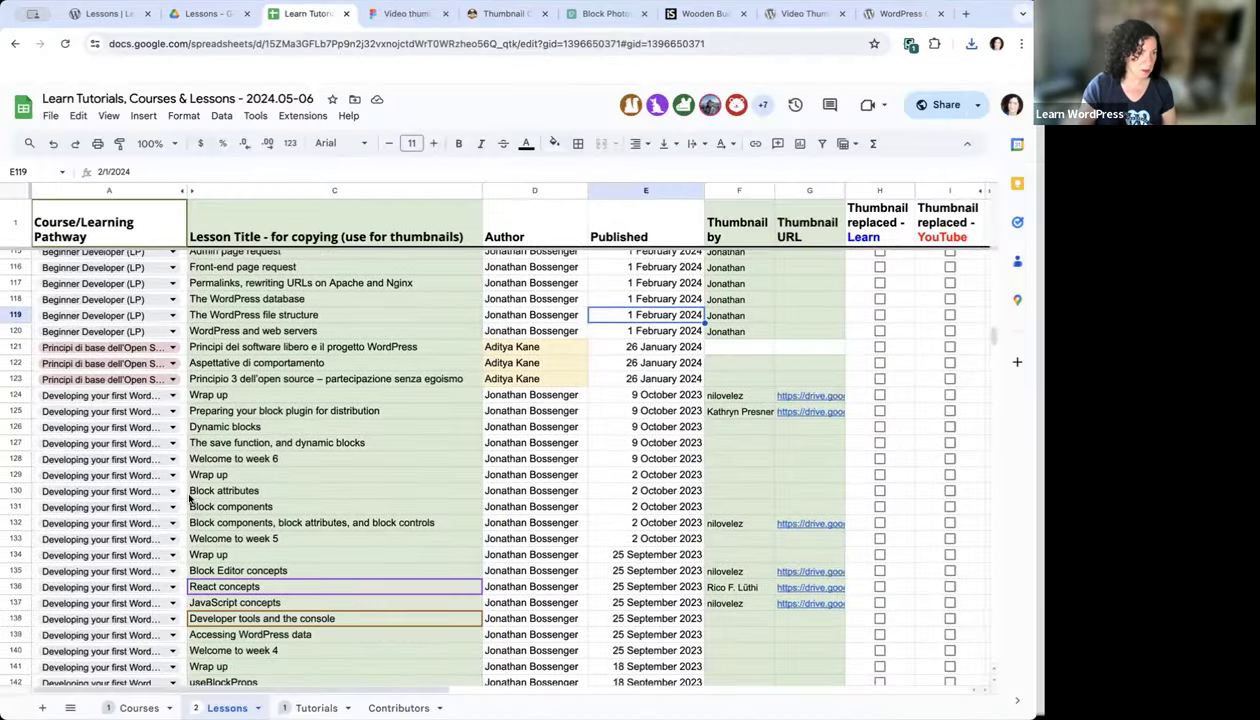
{"action": "scroll", "coordinate": [188, 497], "scroll_direction": "down", "scroll_amount": 20}
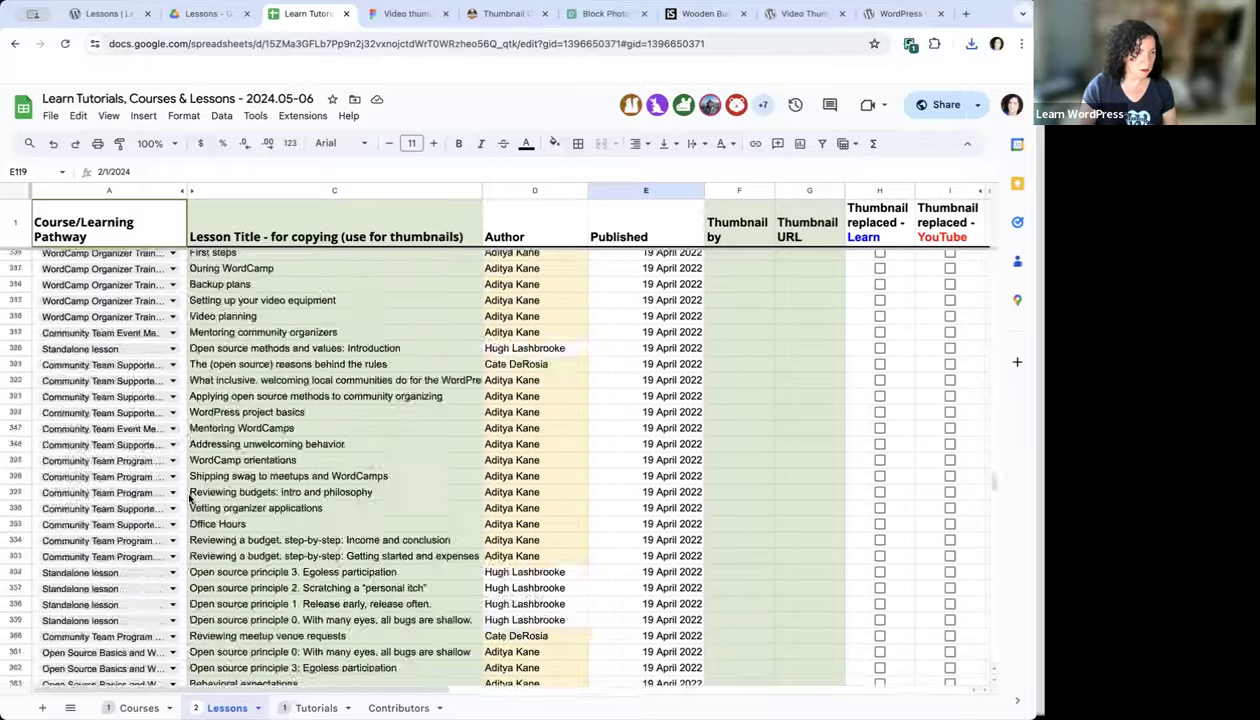
{"action": "scroll", "coordinate": [188, 497], "scroll_direction": "down", "scroll_amount": 20}
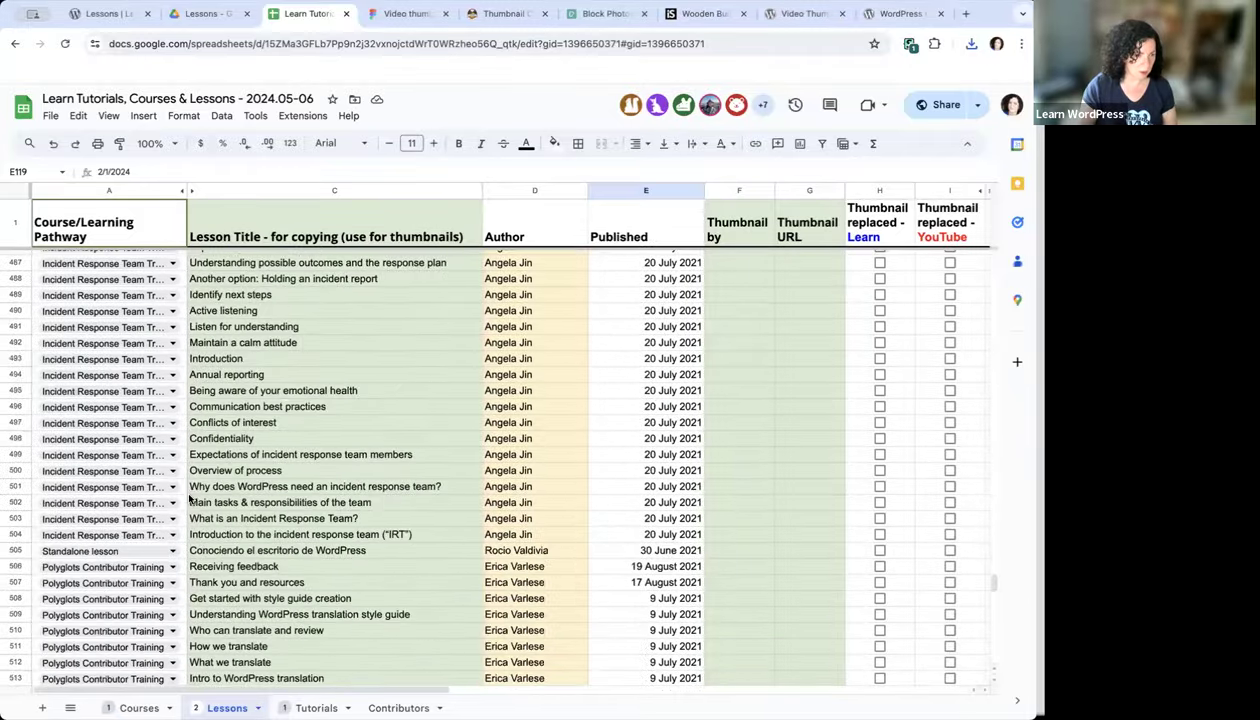
{"action": "scroll", "coordinate": [188, 497], "scroll_direction": "down", "scroll_amount": 1}
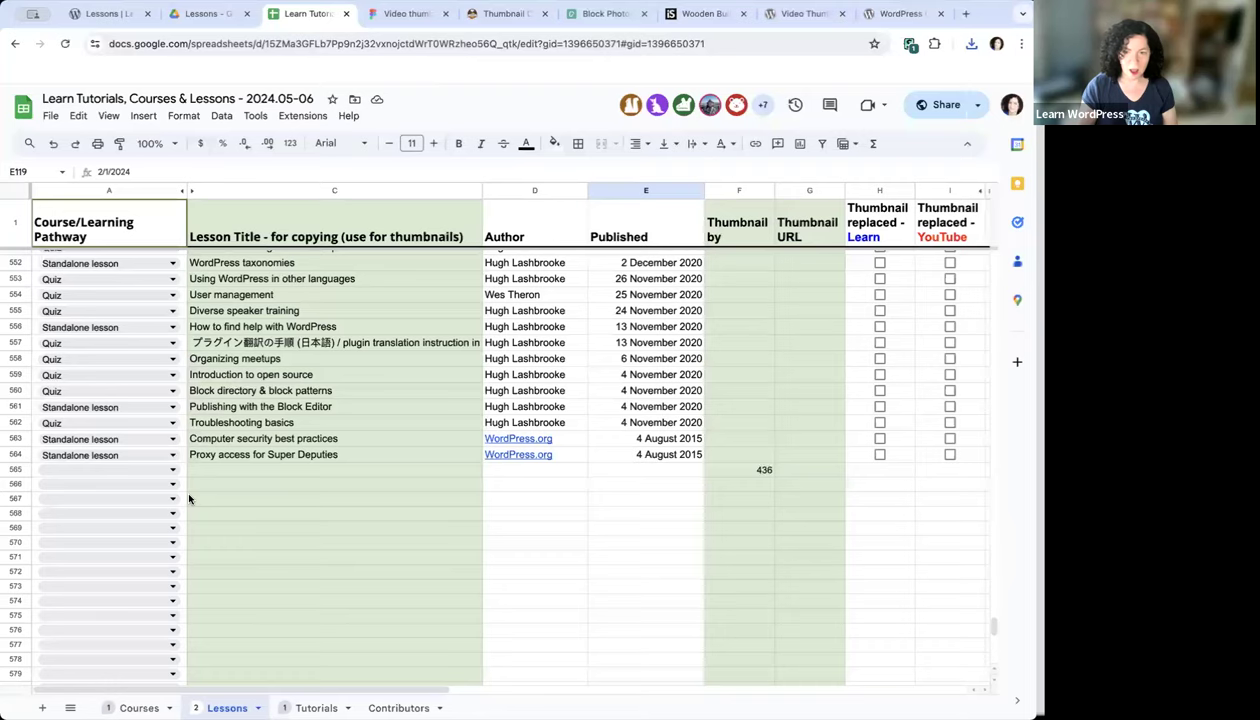
{"action": "scroll", "coordinate": [188, 497], "scroll_direction": "up", "scroll_amount": 5}
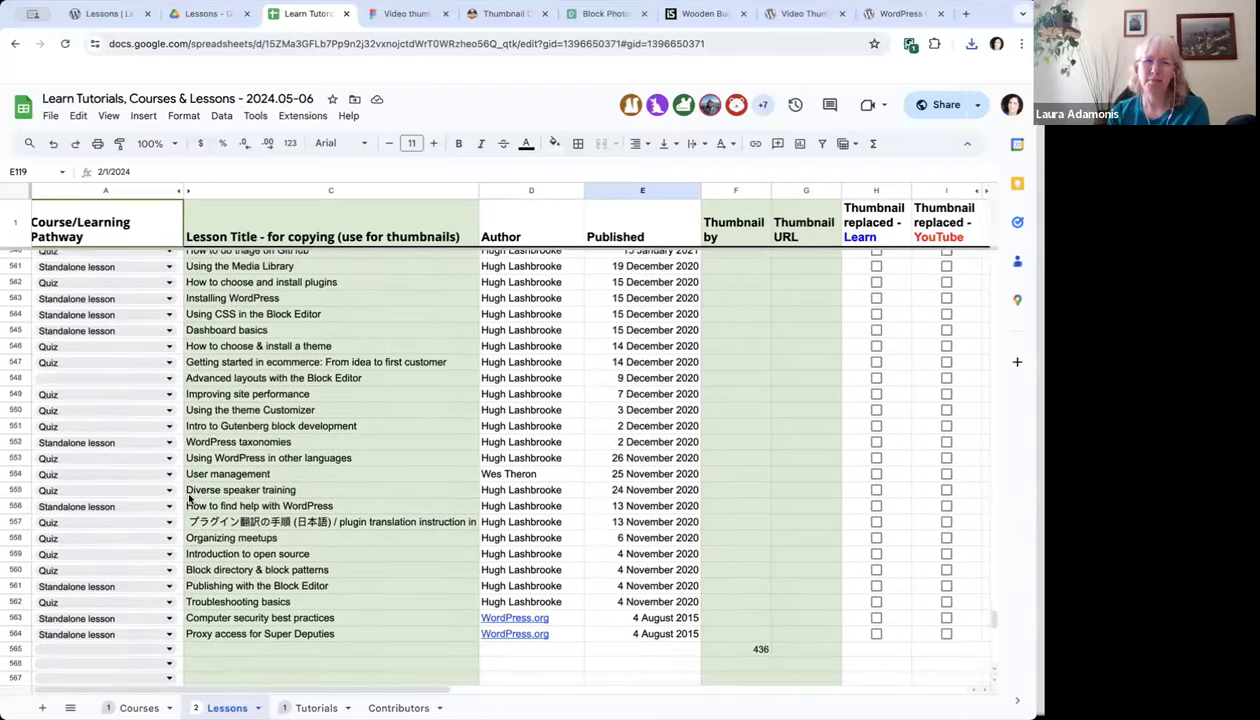
{"action": "scroll", "coordinate": [188, 497], "scroll_direction": "down", "scroll_amount": 3}
{"action": "scroll", "coordinate": [188, 497], "scroll_direction": "up", "scroll_amount": 10}
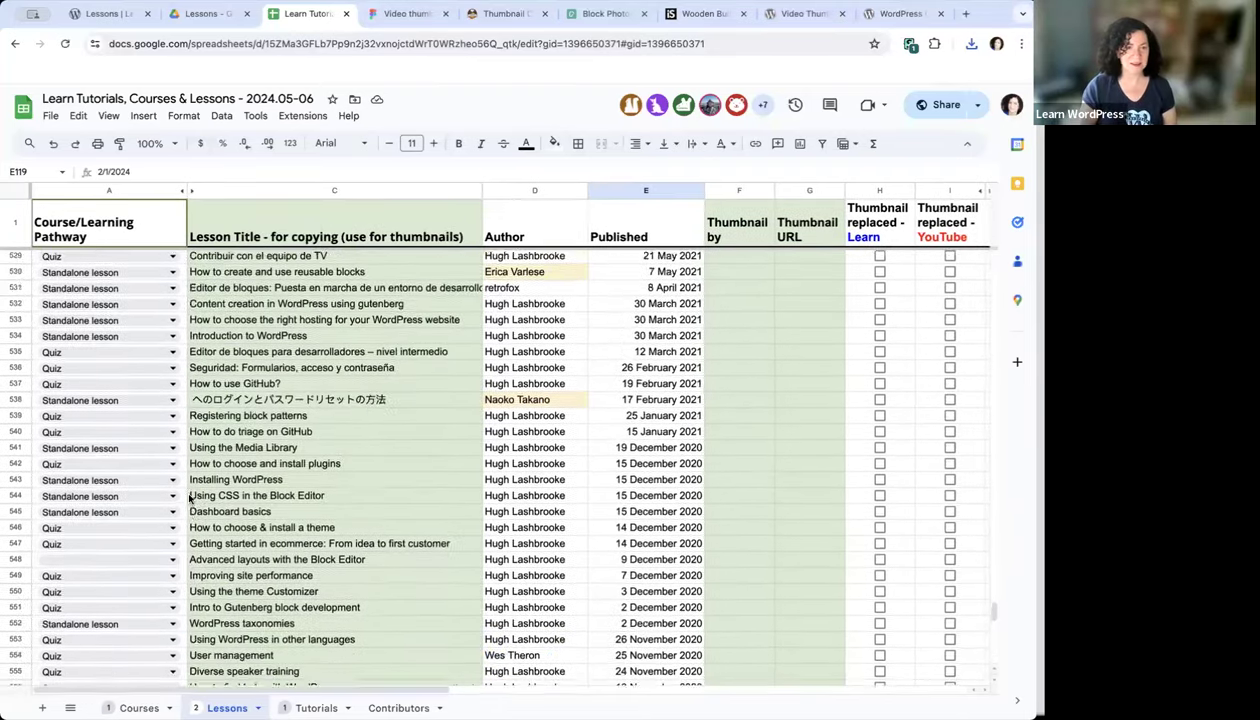
{"action": "scroll", "coordinate": [188, 497], "scroll_direction": "up", "scroll_amount": 20}
{"action": "scroll", "coordinate": [444, 402], "scroll_direction": "down", "scroll_amount": 6}
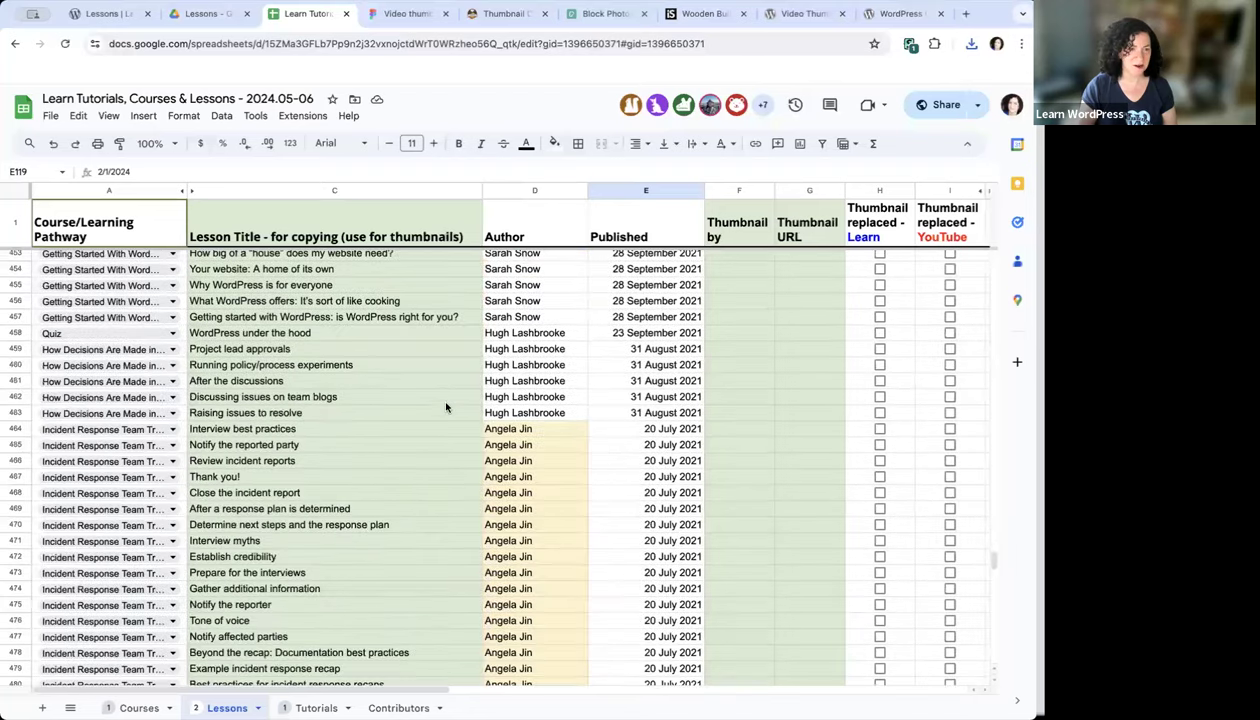
{"action": "scroll", "coordinate": [518, 390], "scroll_direction": "down", "scroll_amount": 2}
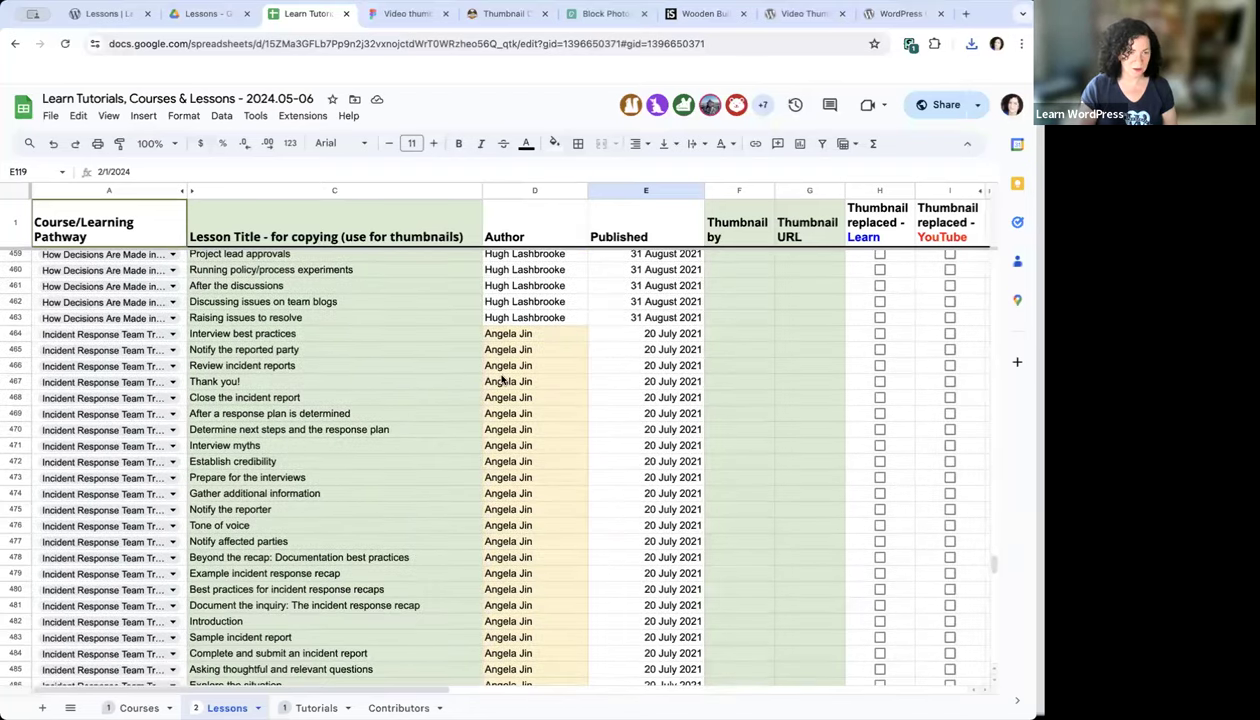
{"action": "scroll", "coordinate": [503, 380], "scroll_direction": "up", "scroll_amount": 20}
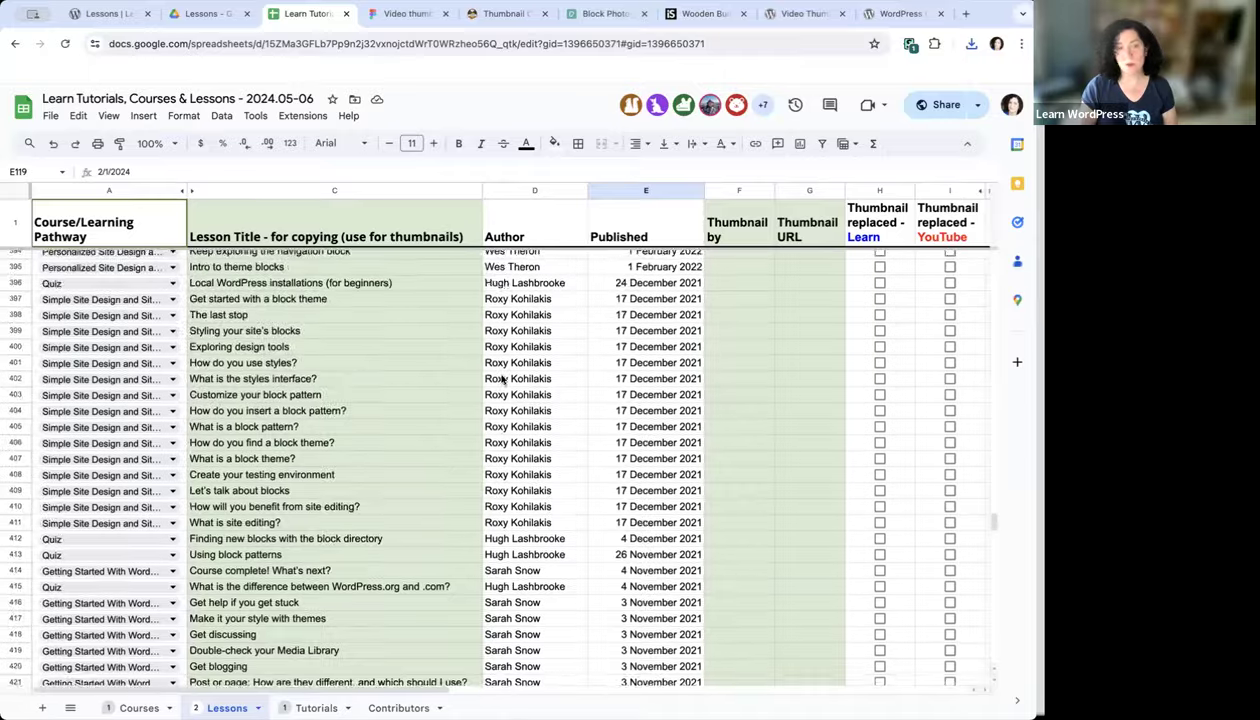
{"action": "scroll", "coordinate": [503, 380], "scroll_direction": "up", "scroll_amount": 20}
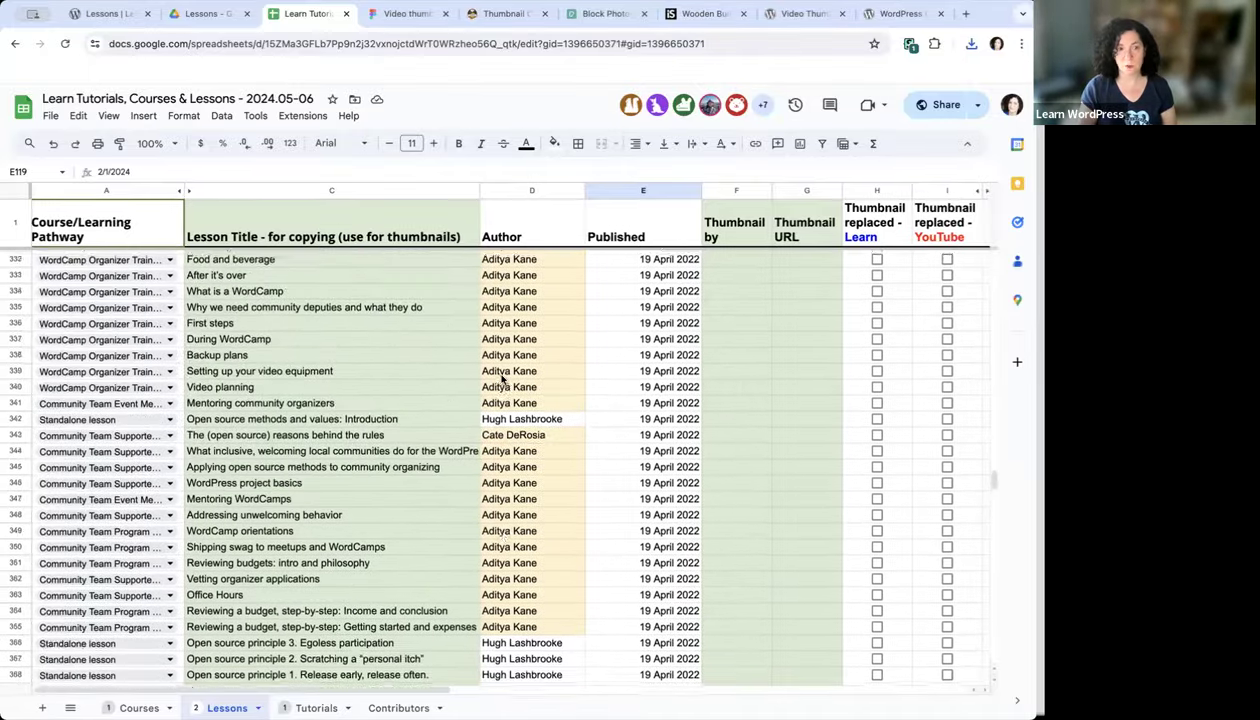
{"action": "scroll", "coordinate": [503, 378], "scroll_direction": "up", "scroll_amount": 11}
{"action": "scroll", "coordinate": [503, 378], "scroll_direction": "up", "scroll_amount": 15}
{"action": "scroll", "coordinate": [503, 378], "scroll_direction": "up", "scroll_amount": 20}
{"action": "scroll", "coordinate": [503, 378], "scroll_direction": "up", "scroll_amount": 2}
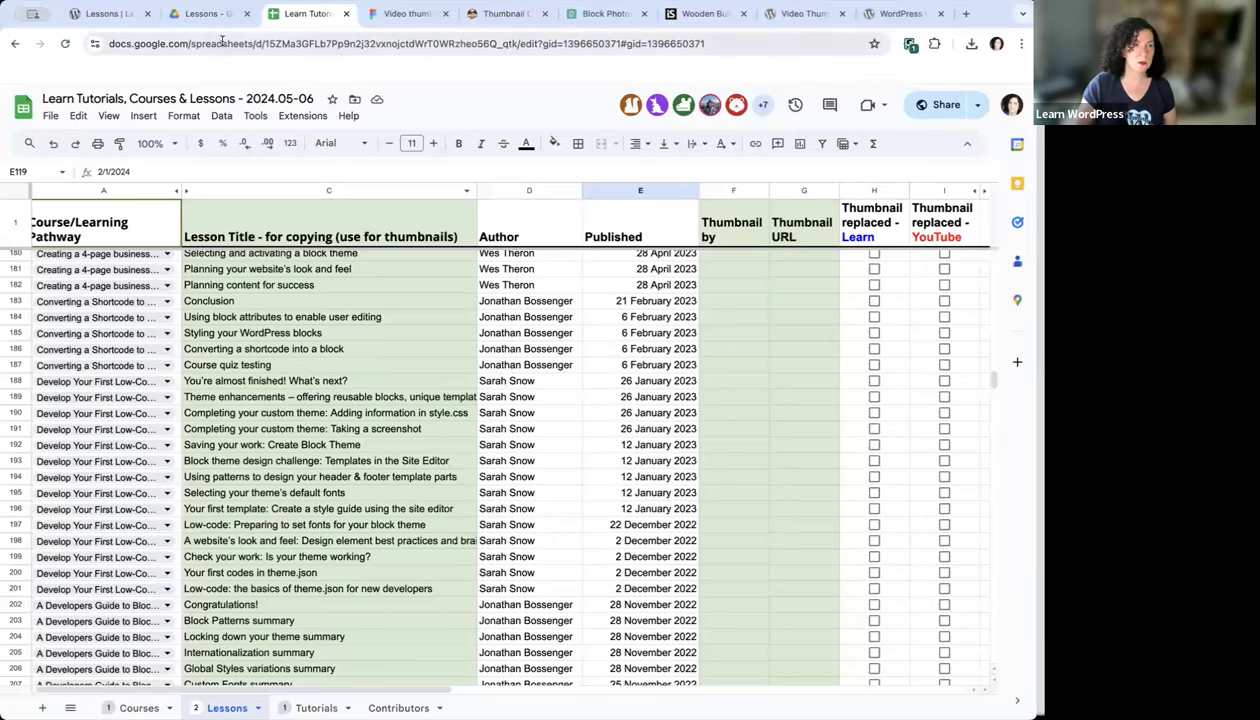
{"action": "left_click", "coordinate": [207, 14]}
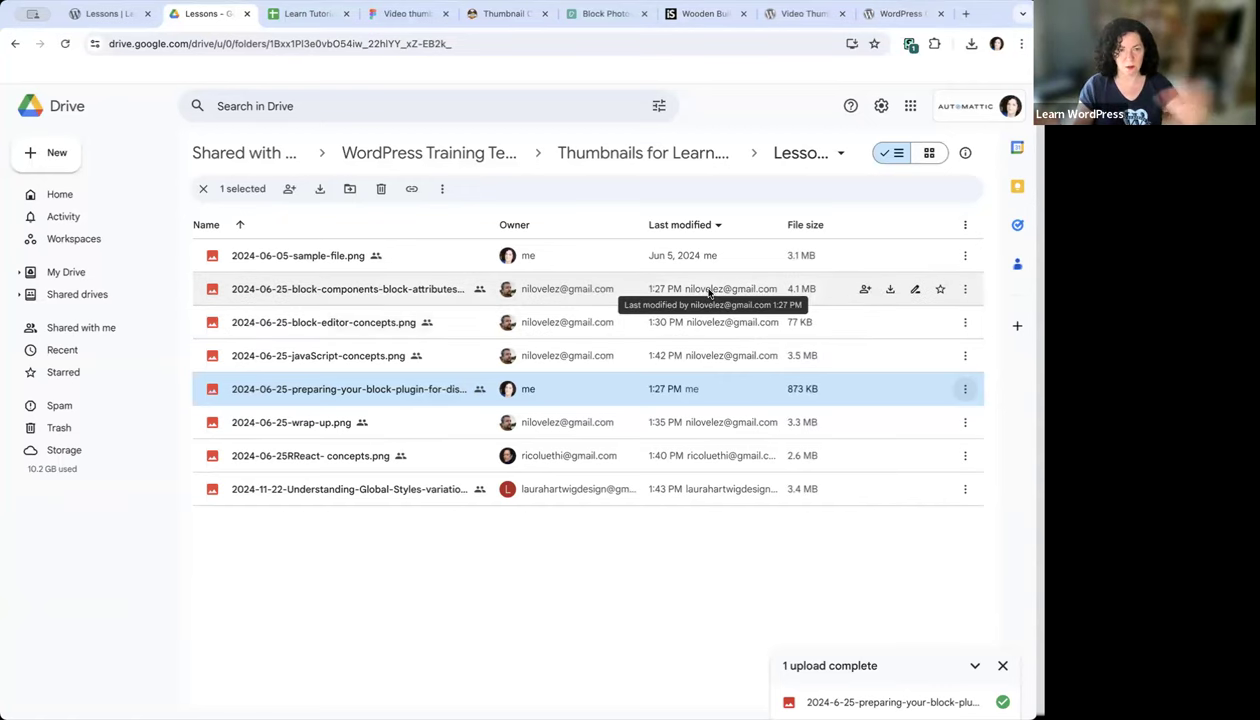
Return to the Learn Tutorials spreadsheet's Lessons sheet and scroll up near row 116
{"action": "left_click", "coordinate": [305, 15]}
{"action": "scroll", "coordinate": [723, 389], "scroll_direction": "left", "scroll_amount": 2}
{"action": "scroll", "coordinate": [723, 389], "scroll_direction": "right", "scroll_amount": 3}
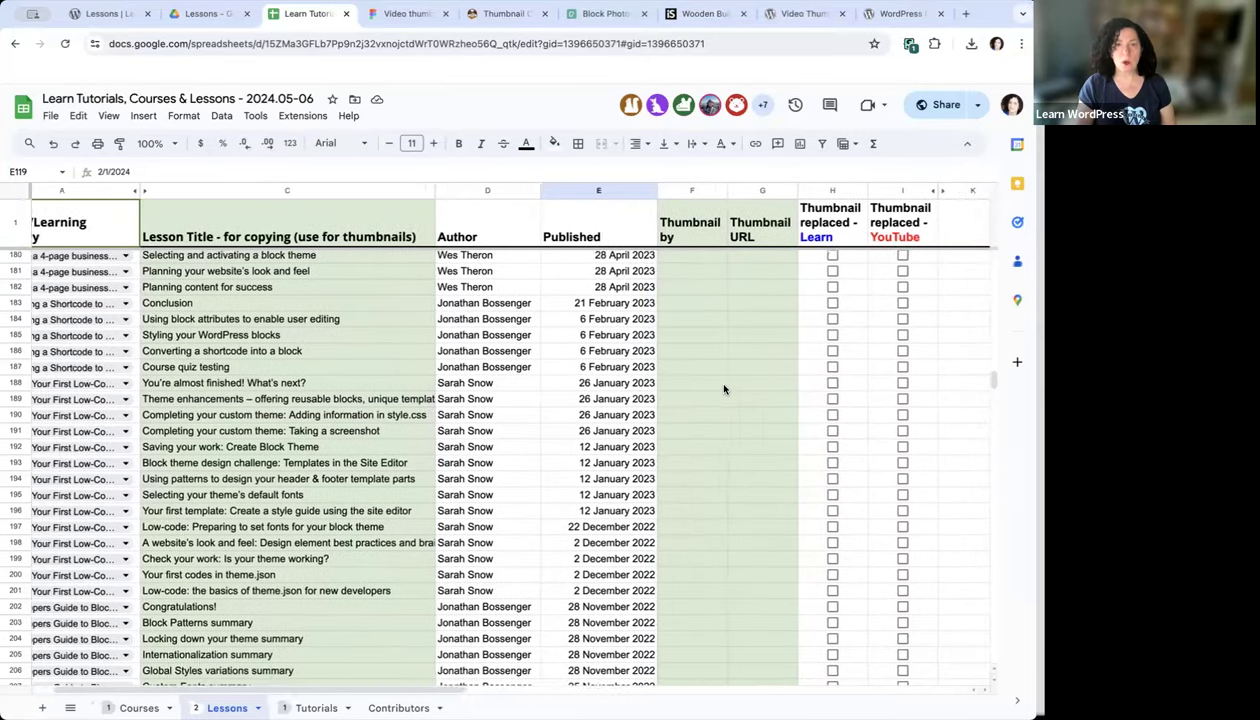
{"action": "scroll", "coordinate": [724, 389], "scroll_direction": "up", "scroll_amount": 10}
{"action": "scroll", "coordinate": [724, 389], "scroll_direction": "right", "scroll_amount": 1}
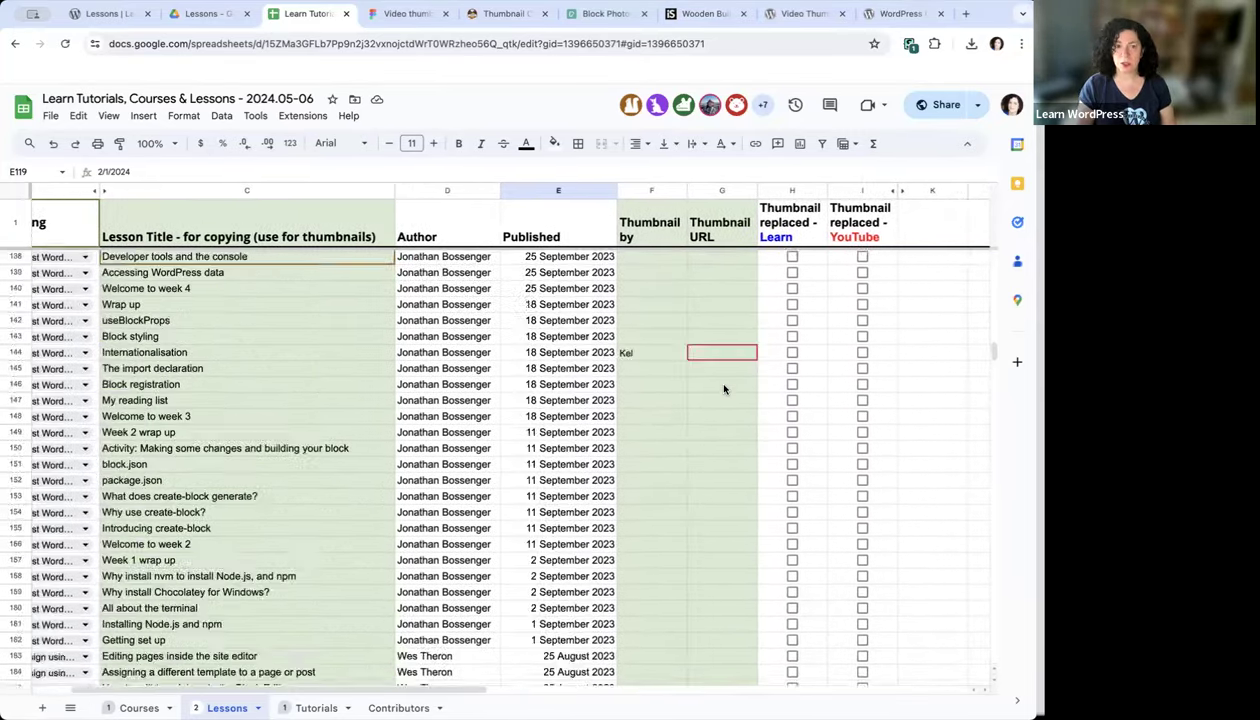
{"action": "scroll", "coordinate": [724, 389], "scroll_direction": "up", "scroll_amount": 5}
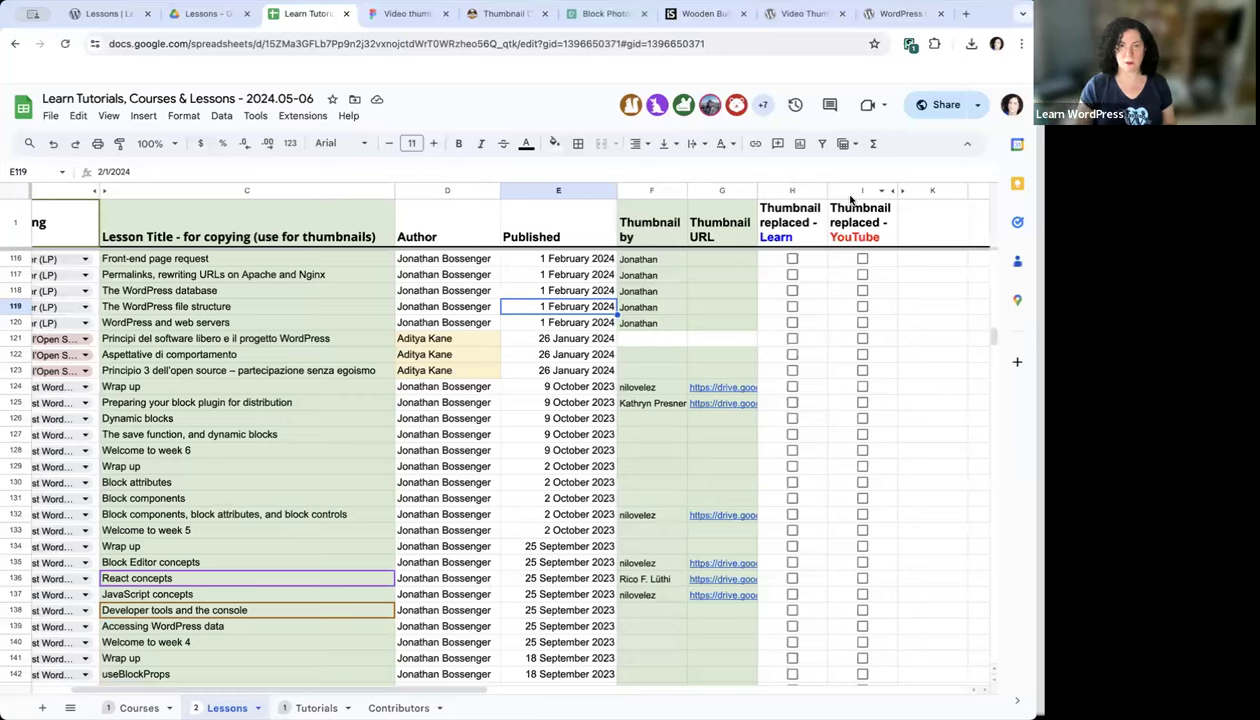
{"action": "left_click", "coordinate": [898, 190]}
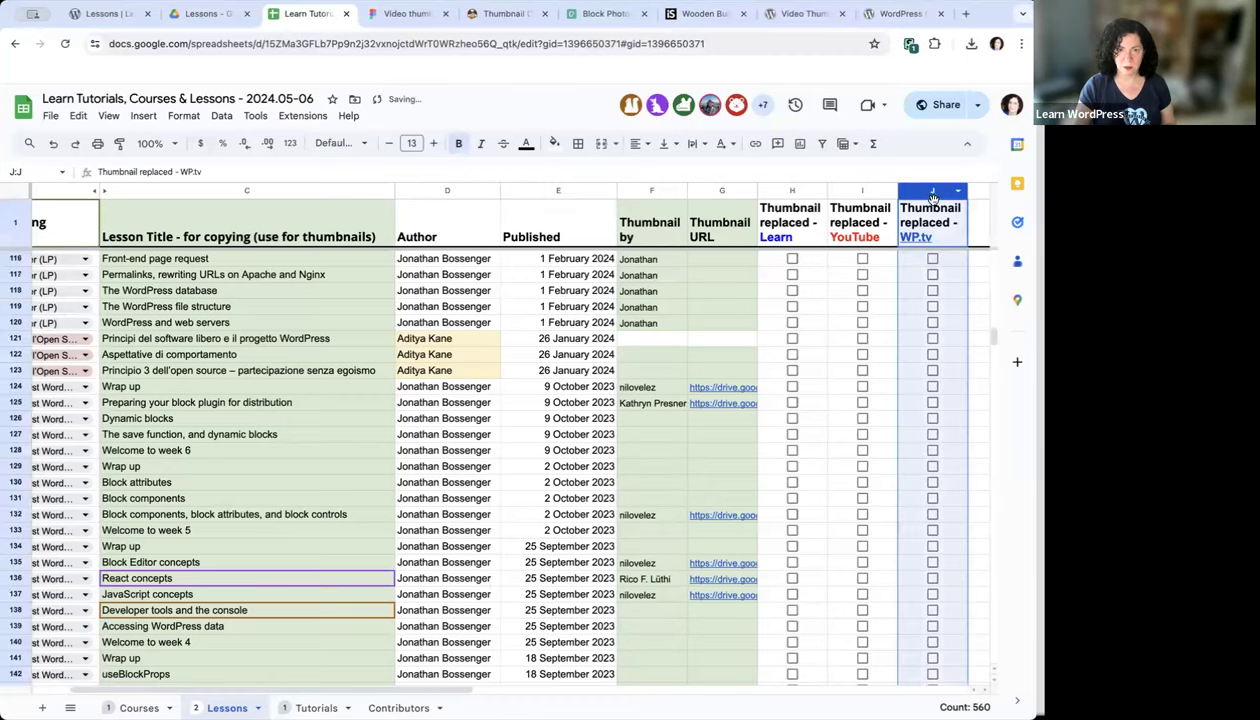
{"action": "right_click", "coordinate": [934, 190]}
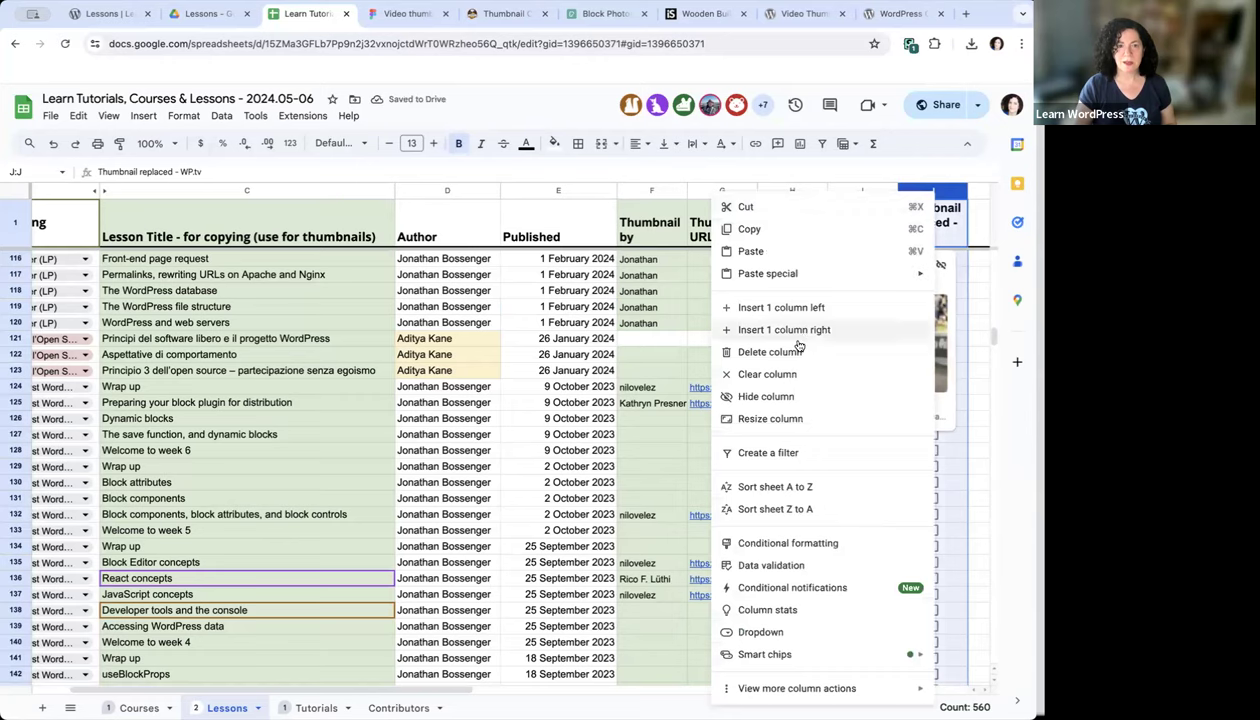
{"action": "left_click", "coordinate": [766, 396]}
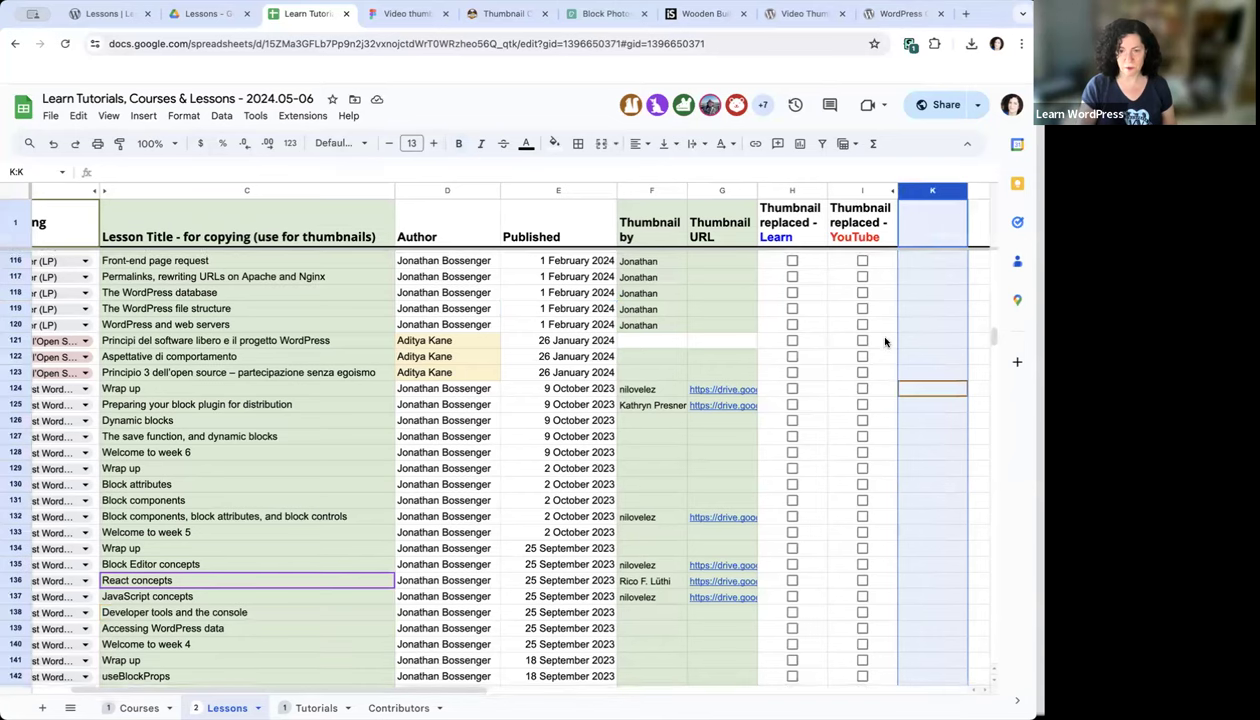
{"action": "scroll", "coordinate": [884, 342], "scroll_direction": "up", "scroll_amount": 1}
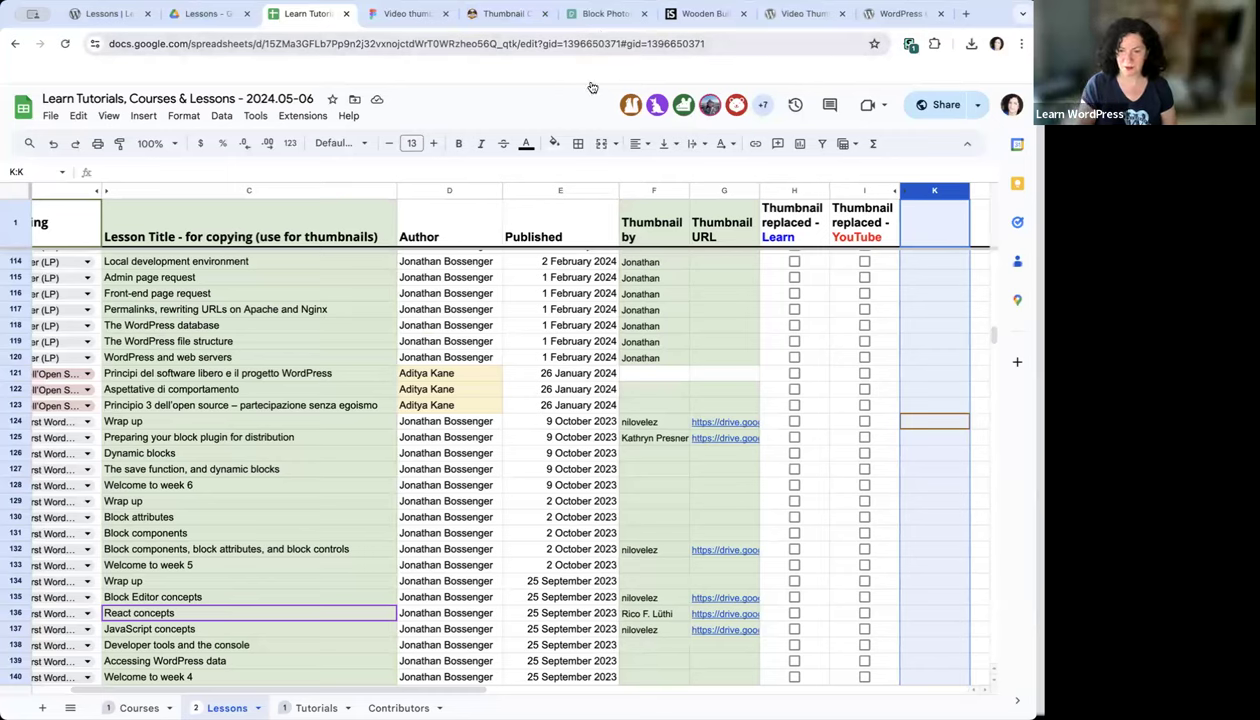
{"action": "scroll", "coordinate": [680, 392], "scroll_direction": "up", "scroll_amount": 20}
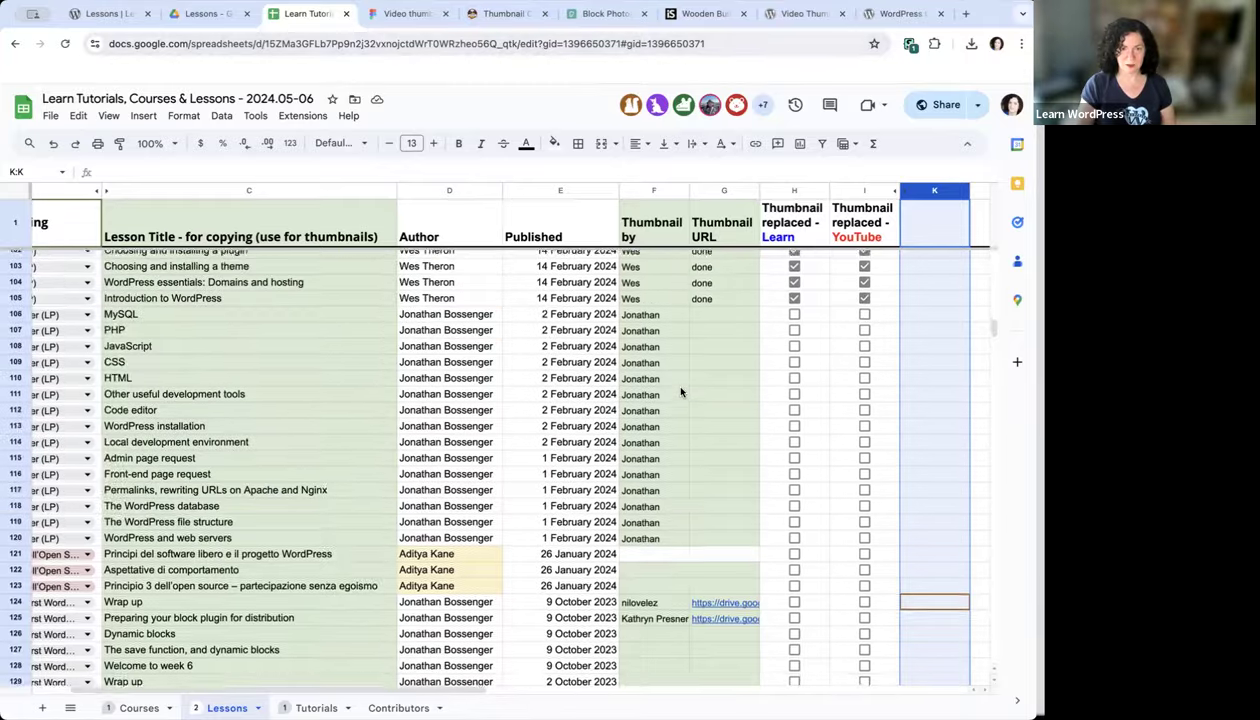
{"action": "scroll", "coordinate": [680, 392], "scroll_direction": "up", "scroll_amount": 4}
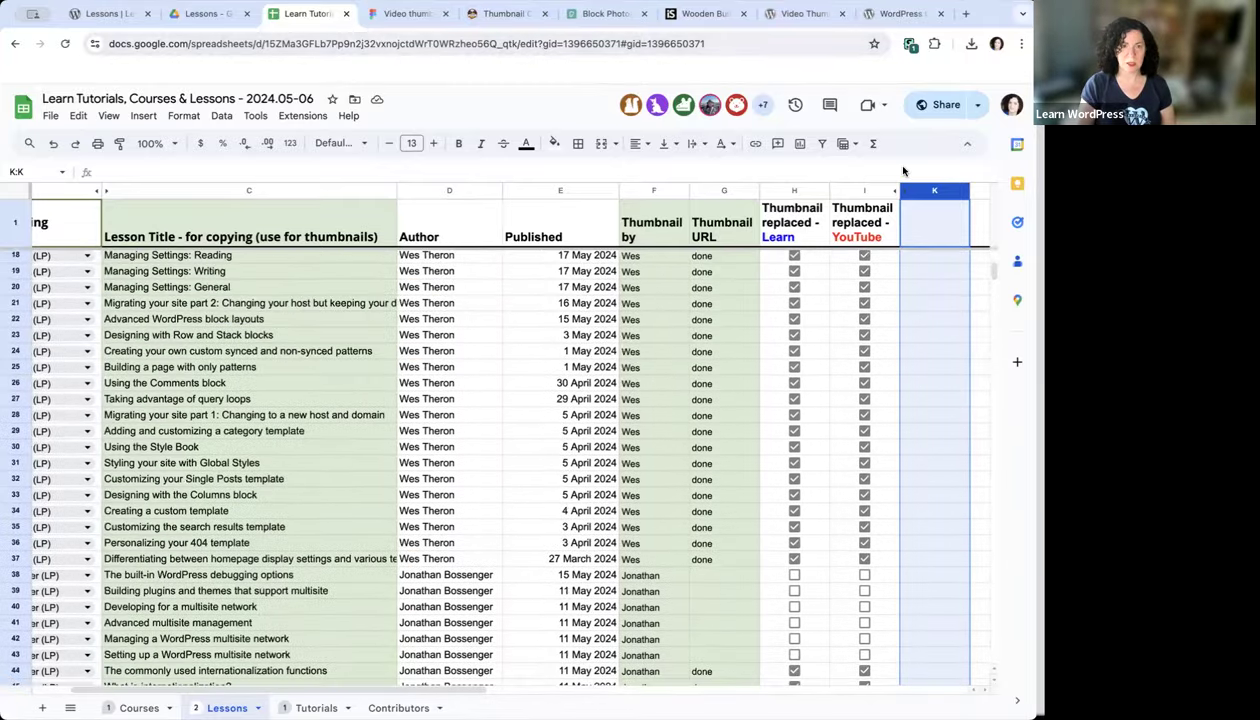
{"action": "scroll", "coordinate": [800, 295], "scroll_direction": "down", "scroll_amount": 2}
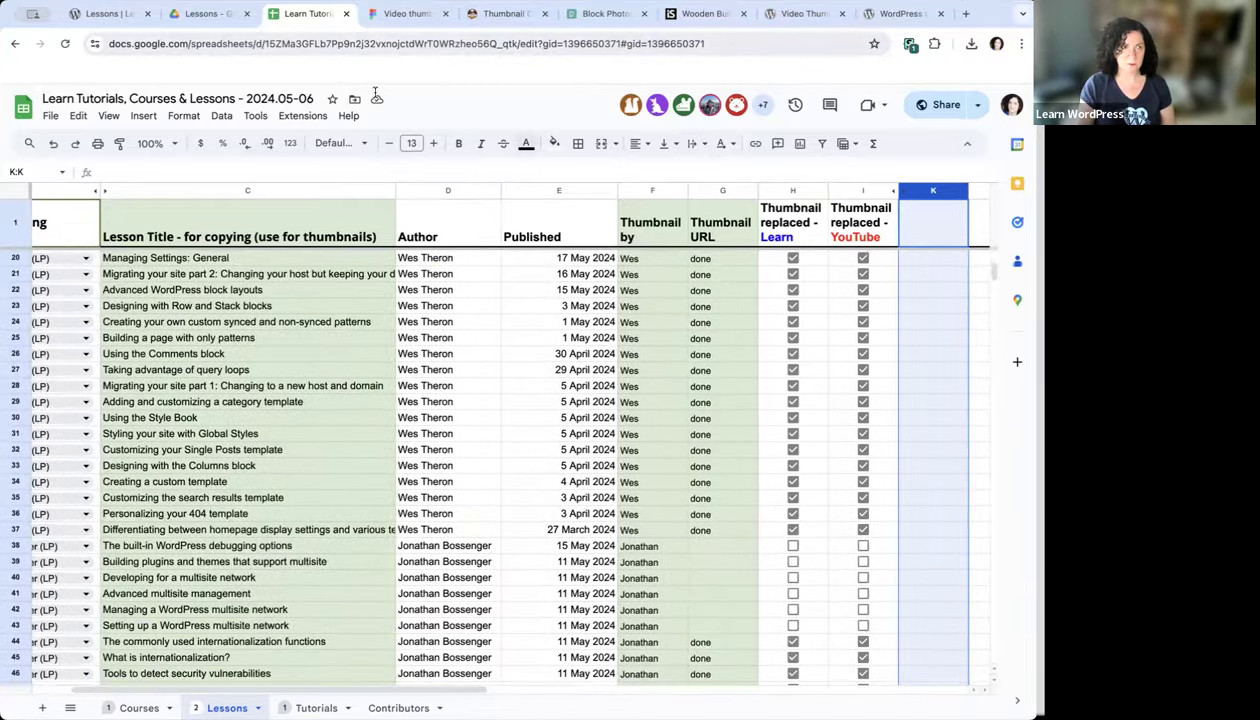
{"action": "scroll", "coordinate": [822, 305], "scroll_direction": "down", "scroll_amount": 13}
{"action": "scroll", "coordinate": [822, 305], "scroll_direction": "left", "scroll_amount": 1}
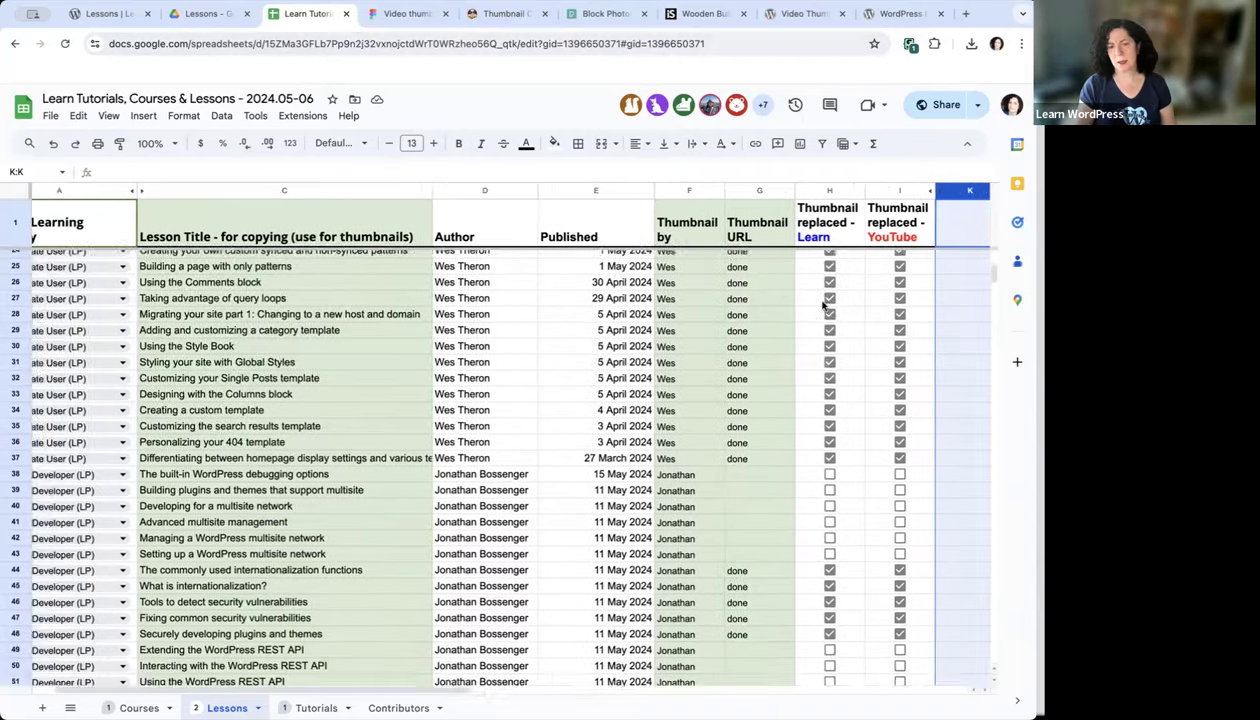
{"action": "scroll", "coordinate": [822, 305], "scroll_direction": "down", "scroll_amount": 3}
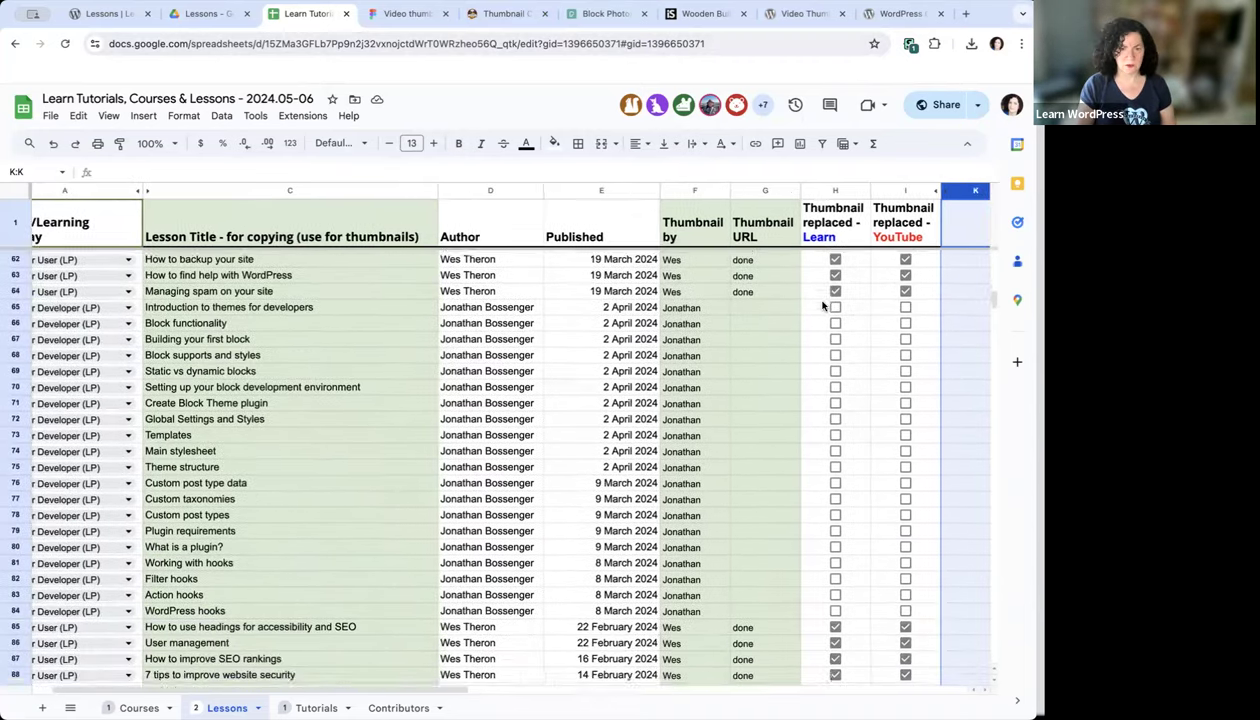
{"action": "scroll", "coordinate": [822, 305], "scroll_direction": "right", "scroll_amount": 1}
{"action": "scroll", "coordinate": [822, 305], "scroll_direction": "down", "scroll_amount": 8}
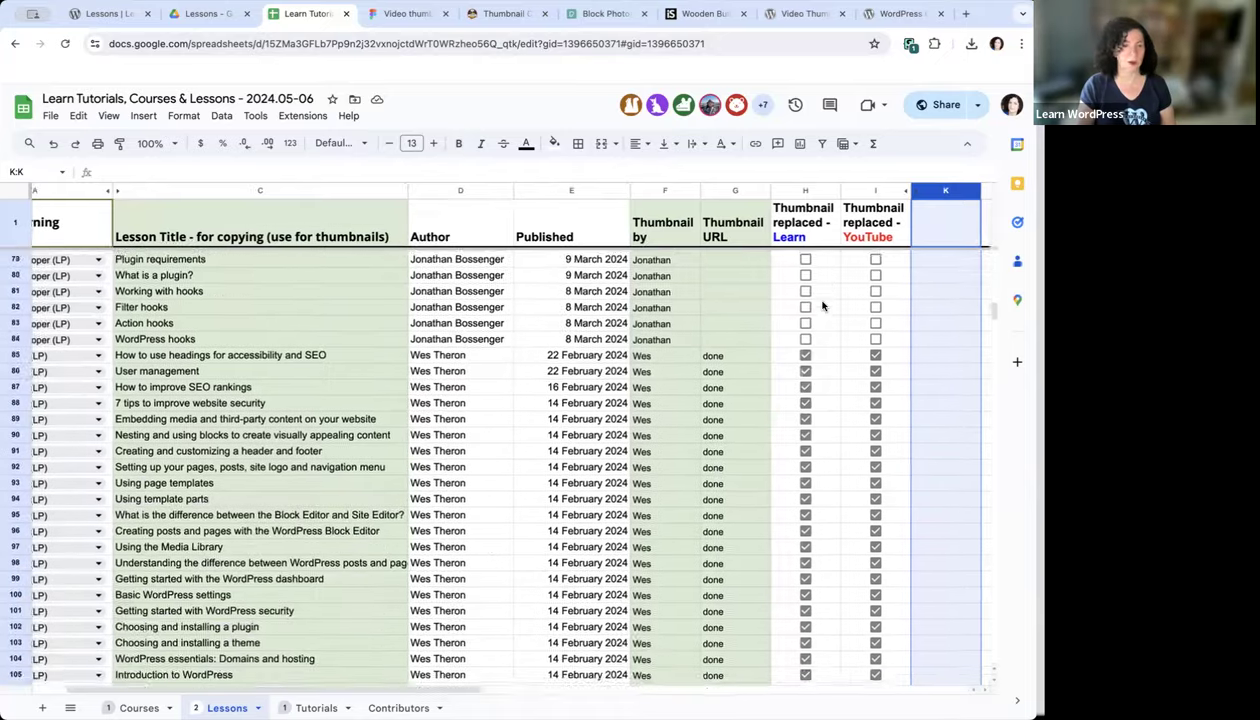
{"action": "scroll", "coordinate": [822, 305], "scroll_direction": "left", "scroll_amount": 1}
{"action": "scroll", "coordinate": [822, 305], "scroll_direction": "down", "scroll_amount": 10}
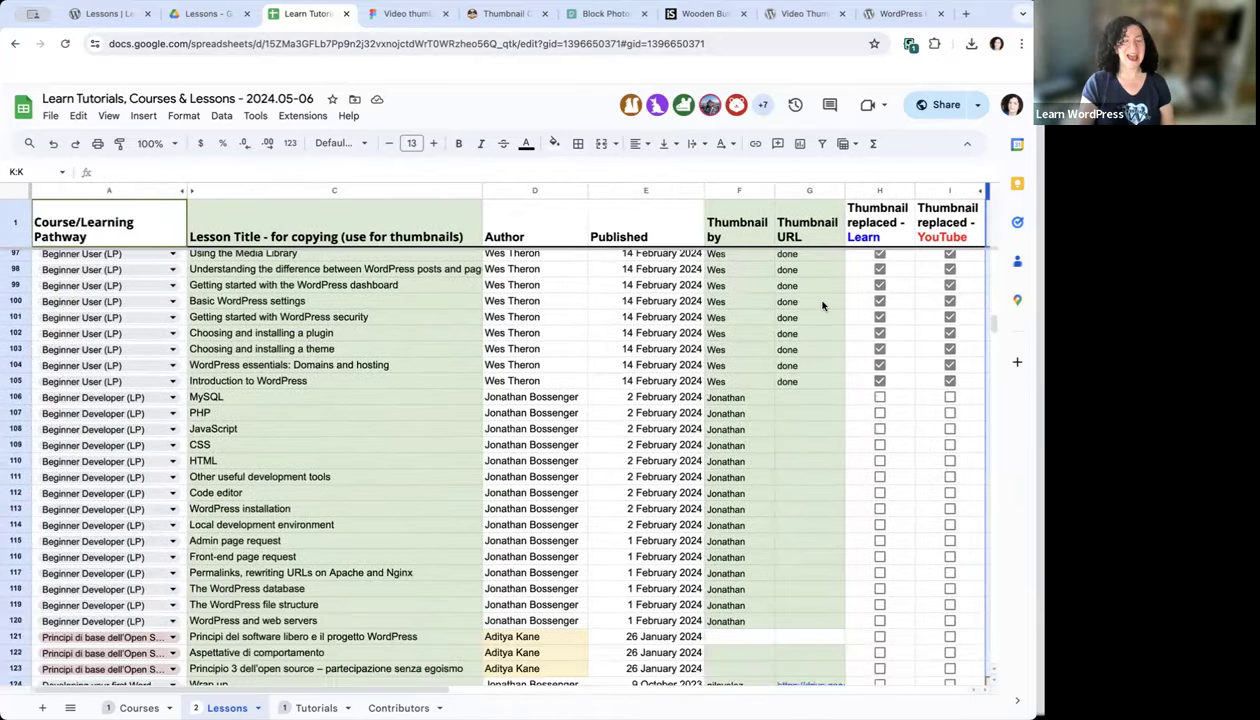
{"action": "scroll", "coordinate": [822, 305], "scroll_direction": "down", "scroll_amount": 6}
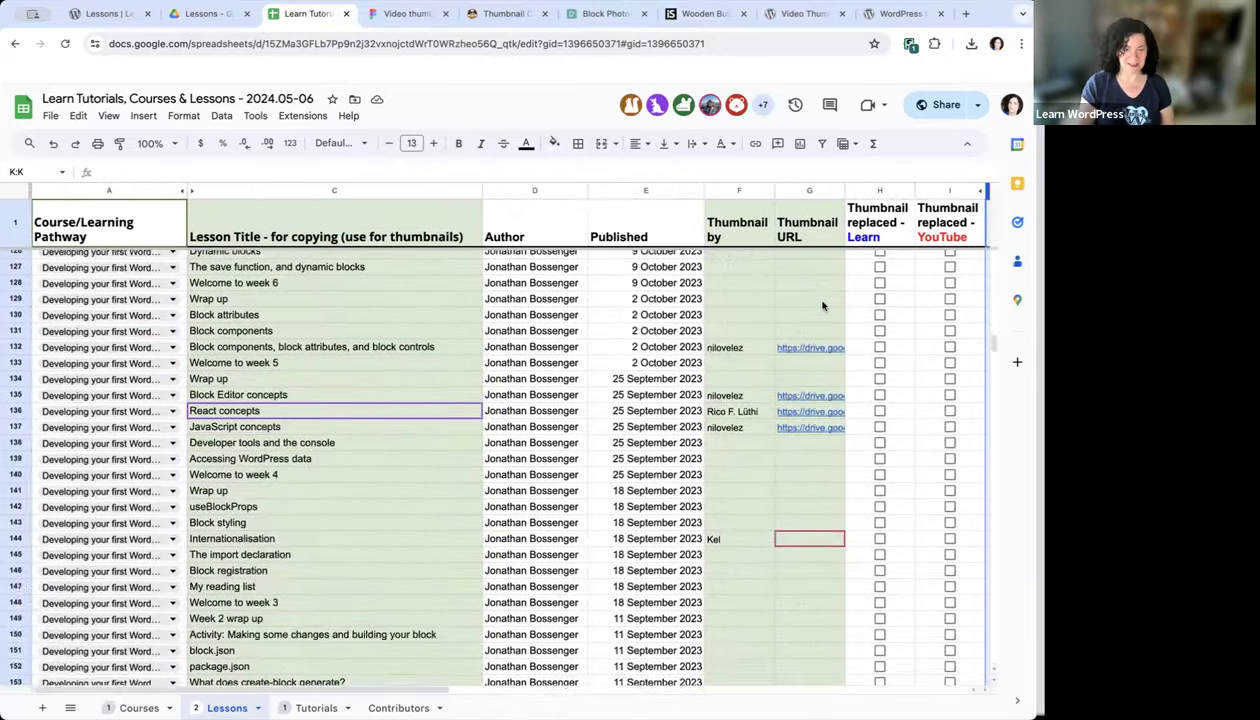
{"action": "scroll", "coordinate": [822, 305], "scroll_direction": "up", "scroll_amount": 10}
{"action": "scroll", "coordinate": [822, 305], "scroll_direction": "up", "scroll_amount": 20}
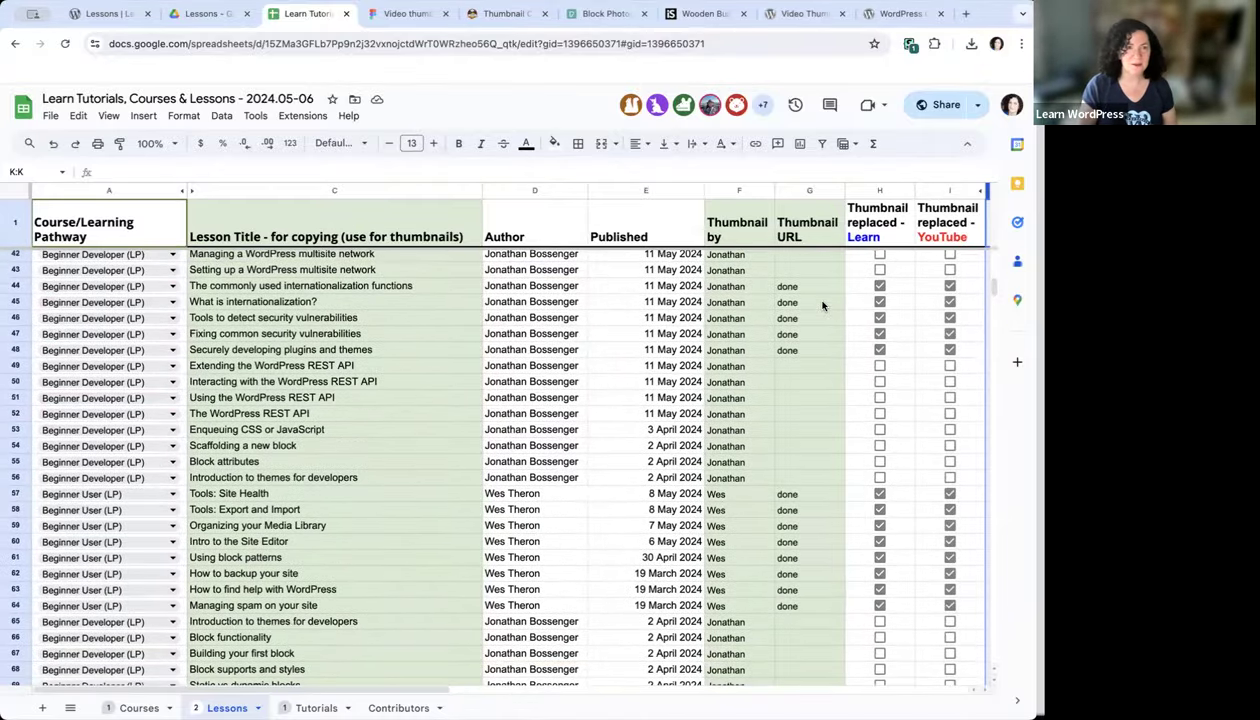
{"action": "scroll", "coordinate": [800, 260], "scroll_direction": "right", "scroll_amount": 1}
{"action": "left_click", "coordinate": [217, 20]}
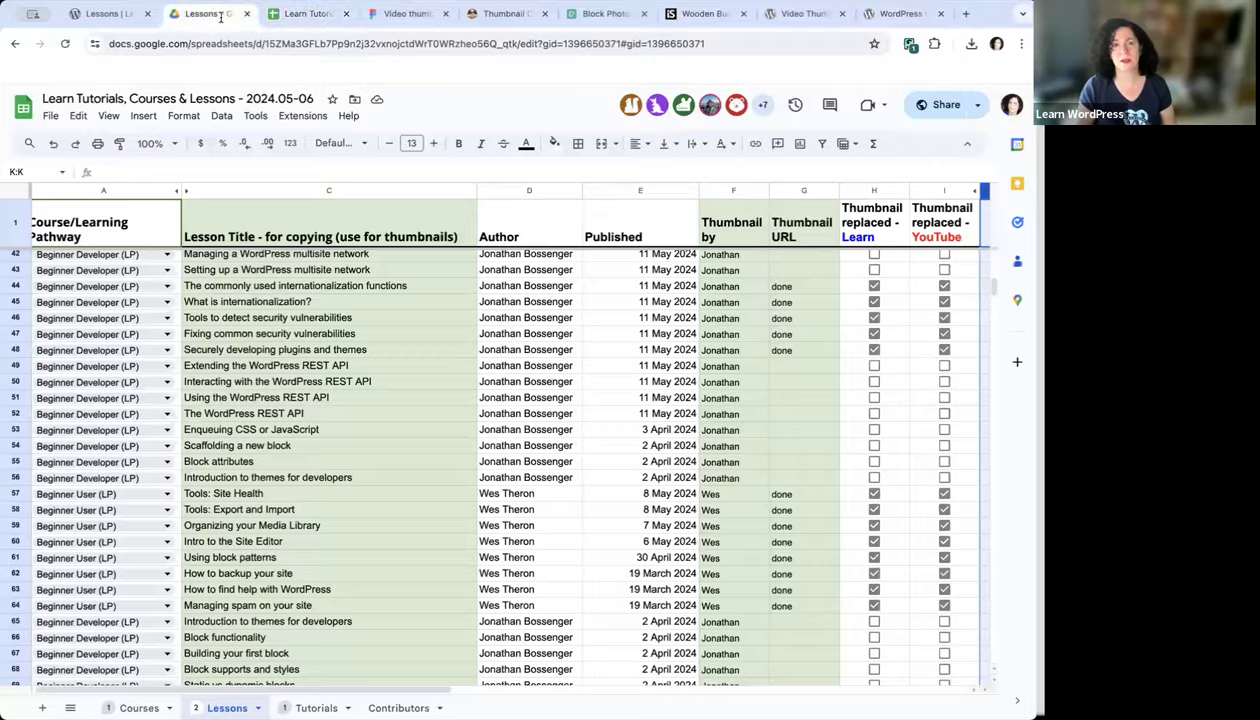
{"action": "left_click", "coordinate": [304, 14]}
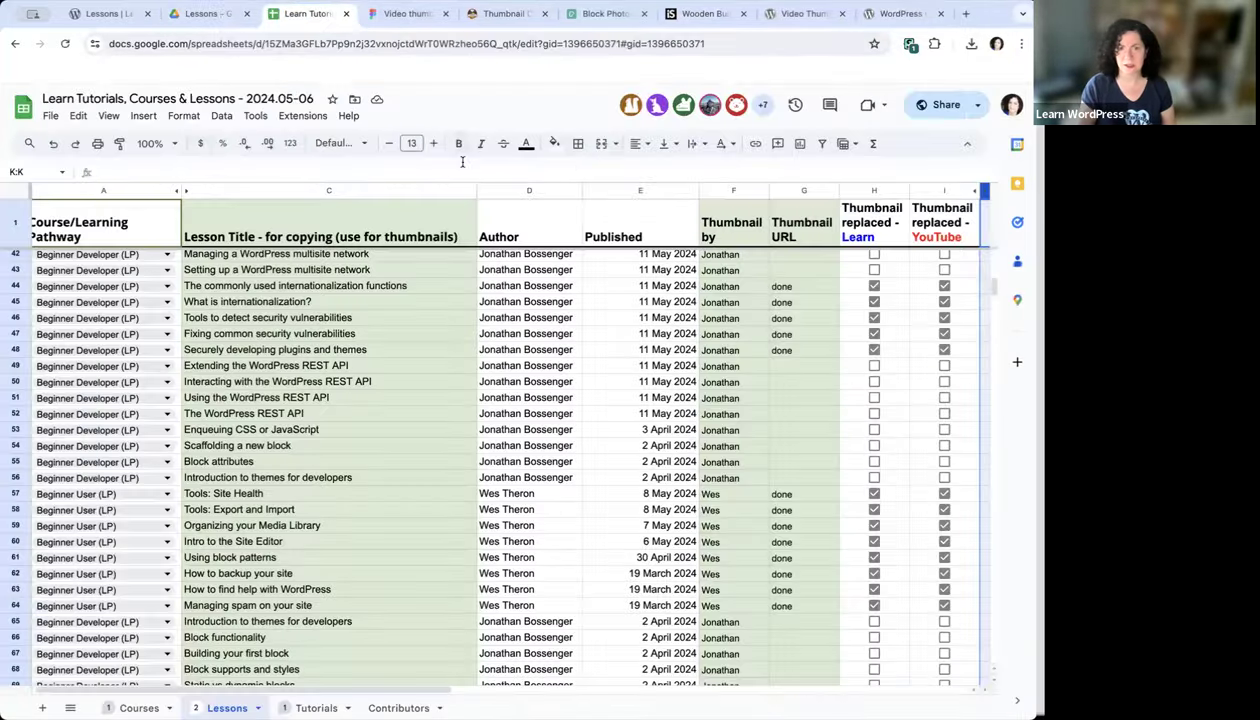
{"action": "scroll", "coordinate": [553, 240], "scroll_direction": "down", "scroll_amount": 20}
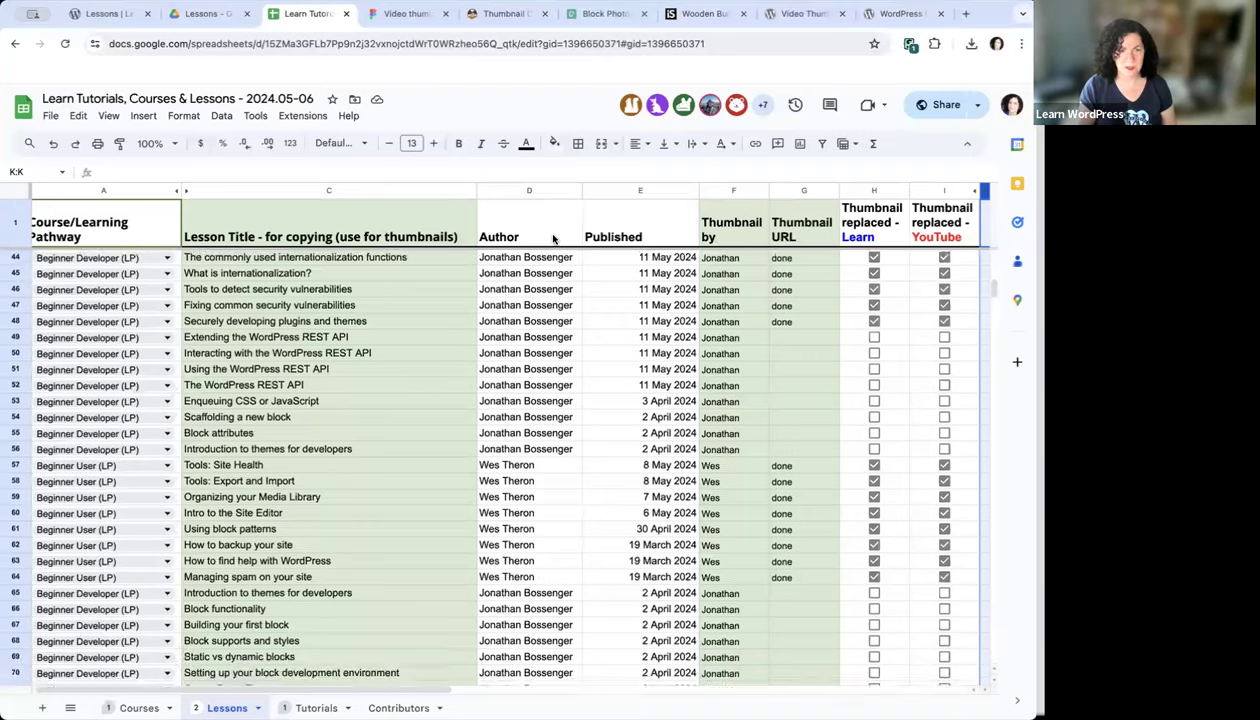
{"action": "scroll", "coordinate": [557, 262], "scroll_direction": "down", "scroll_amount": 7}
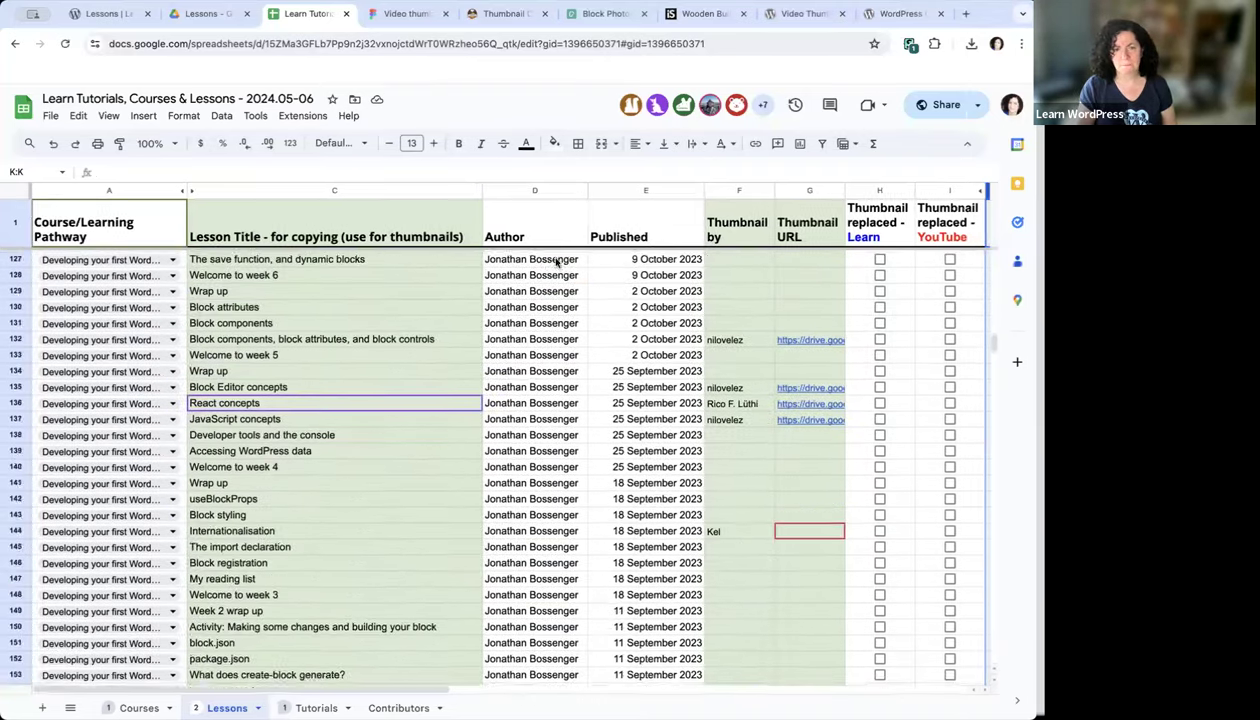
{"action": "scroll", "coordinate": [520, 275], "scroll_direction": "up", "scroll_amount": 1}
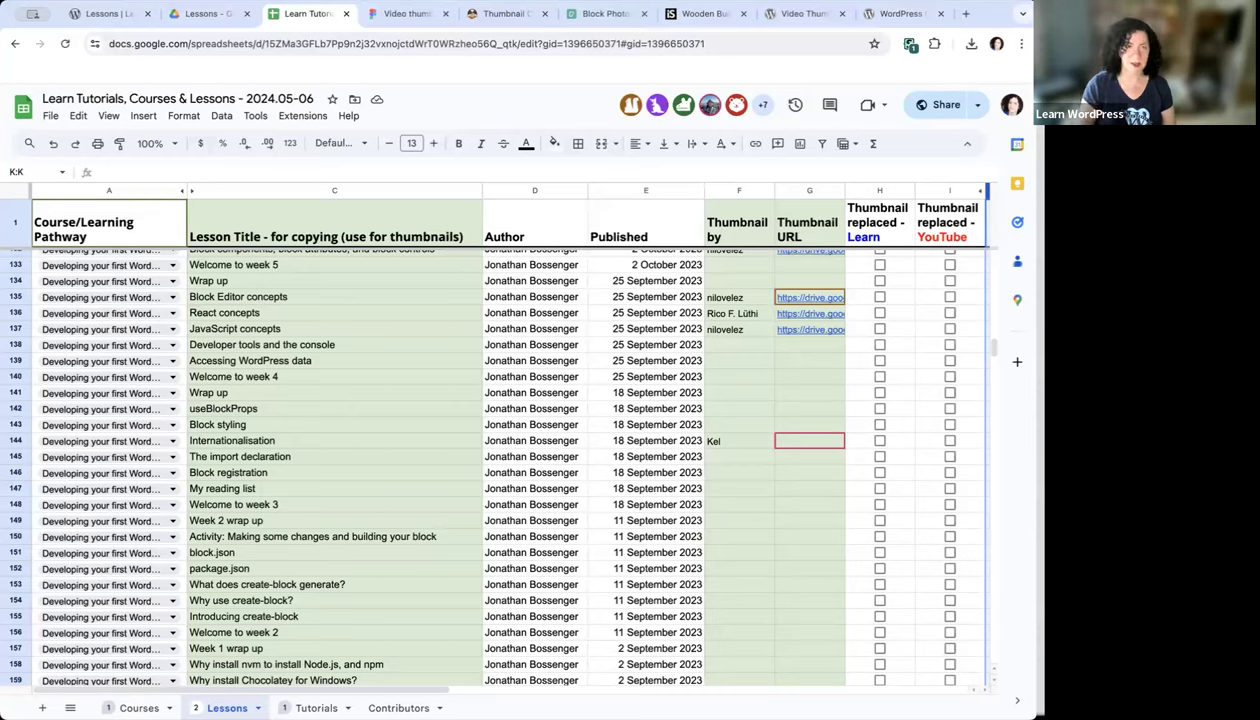
Read through the Thumbnail Creation Project post, then switch to the Learn Tutorials spreadsheet
{"action": "left_click", "coordinate": [511, 22]}
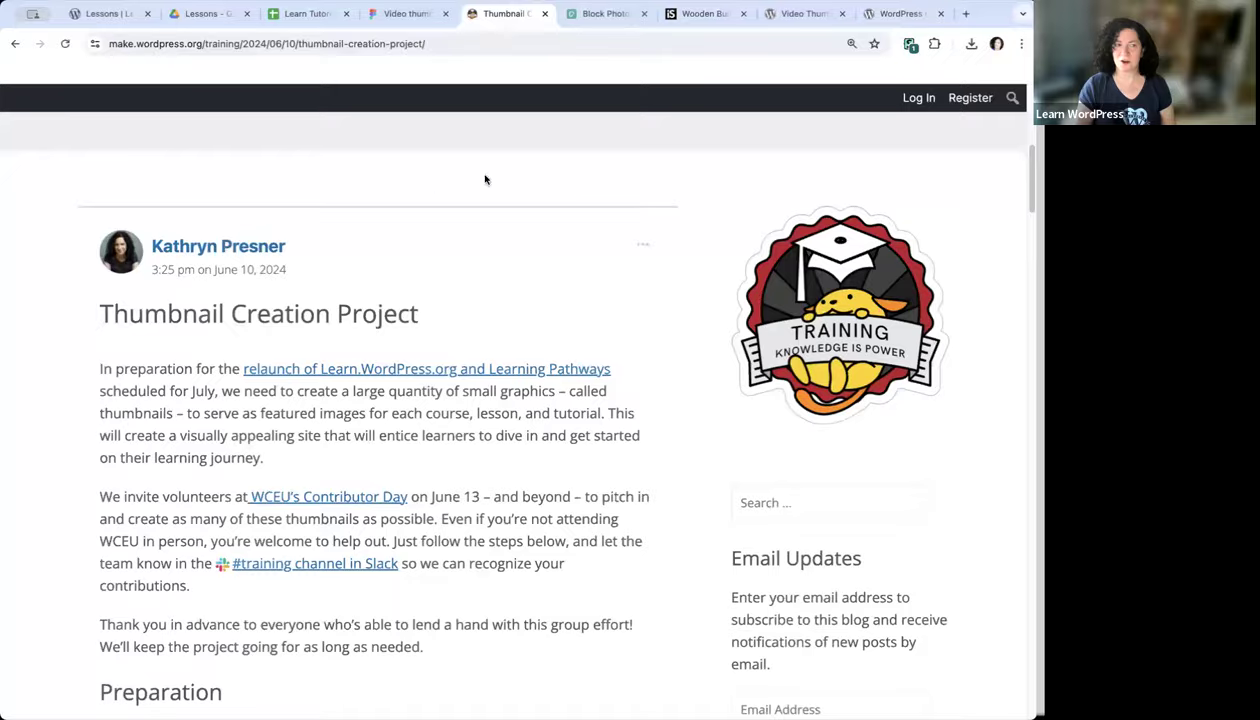
{"action": "scroll", "coordinate": [436, 195], "scroll_direction": "down", "scroll_amount": 5}
{"action": "scroll", "coordinate": [436, 193], "scroll_direction": "down", "scroll_amount": 6}
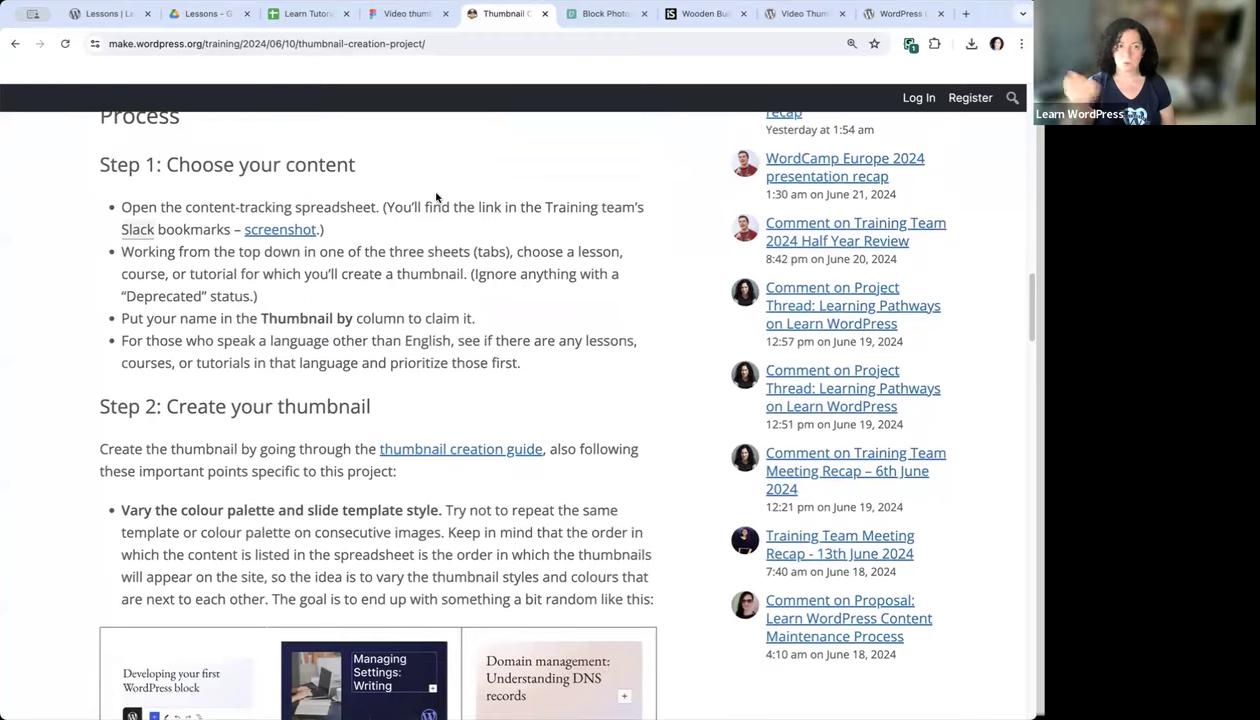
{"action": "scroll", "coordinate": [436, 197], "scroll_direction": "down", "scroll_amount": 3}
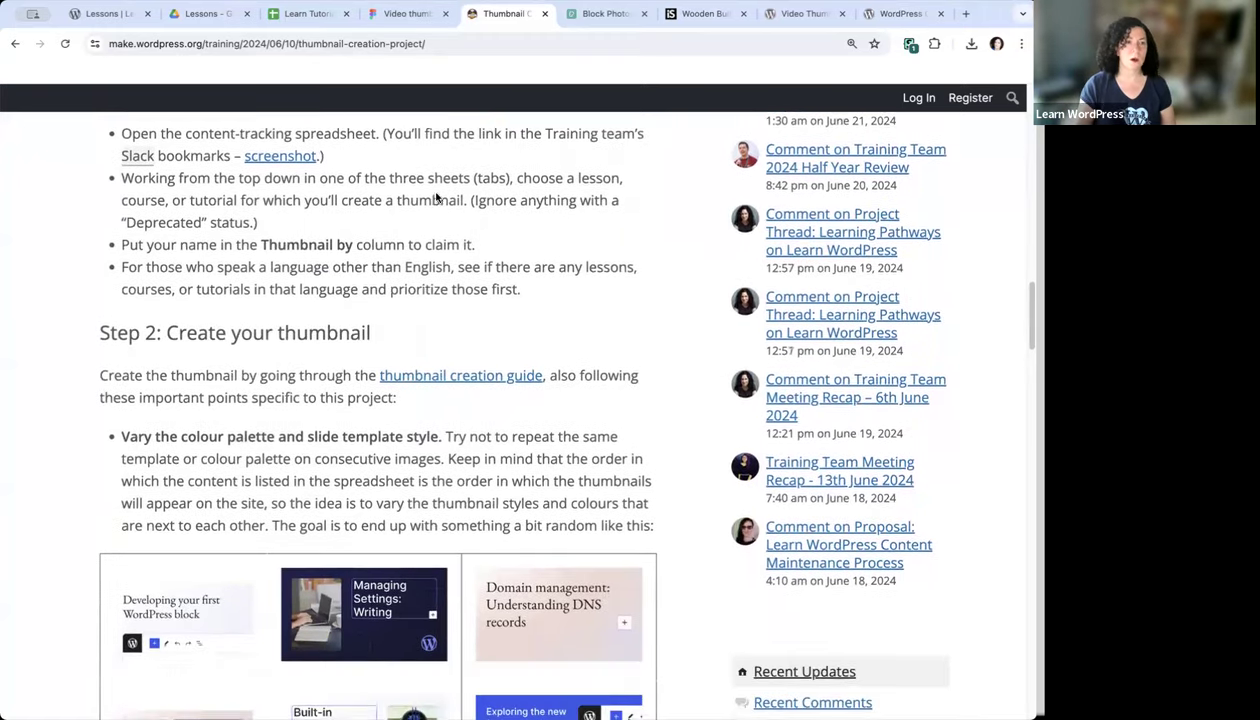
{"action": "scroll", "coordinate": [436, 195], "scroll_direction": "down", "scroll_amount": 10}
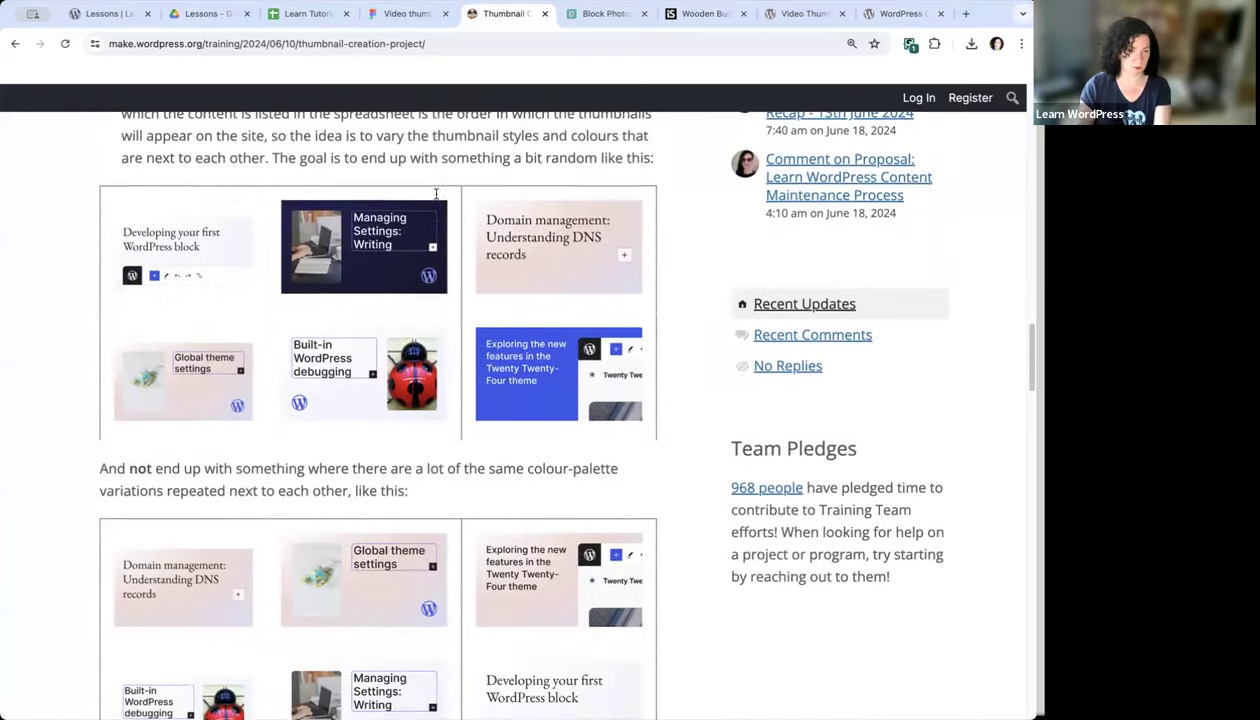
{"action": "scroll", "coordinate": [436, 197], "scroll_direction": "down", "scroll_amount": 10}
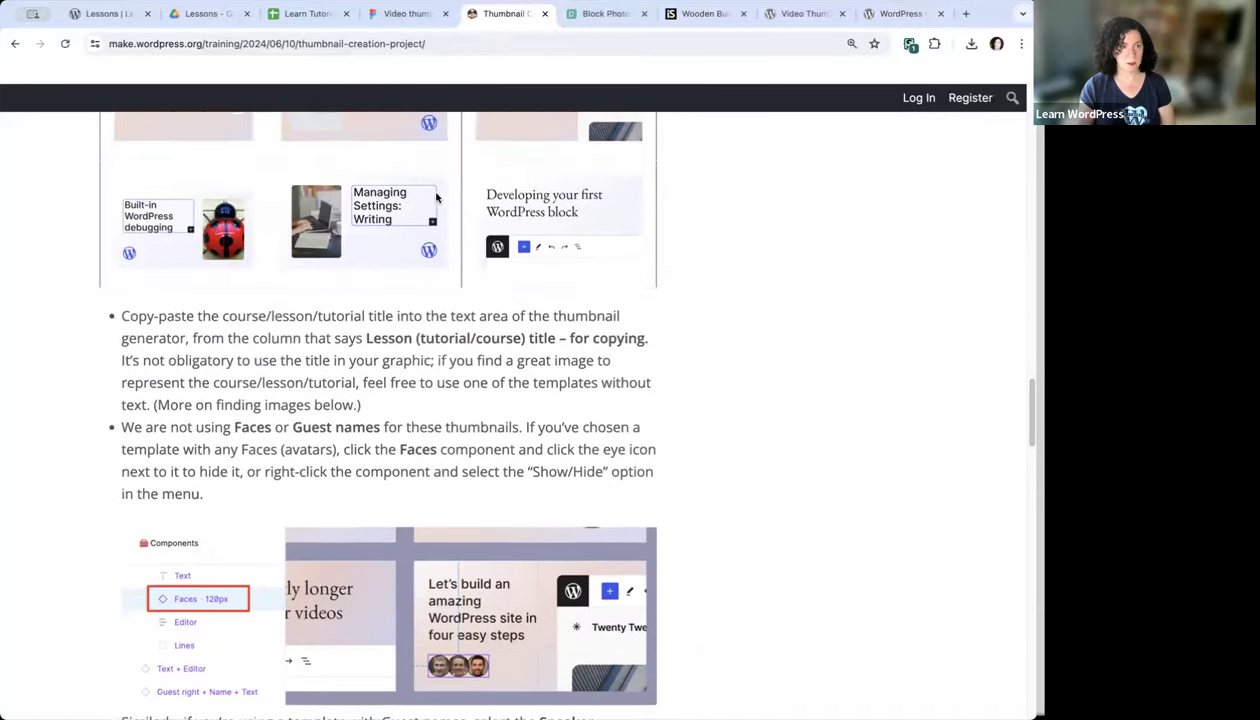
{"action": "scroll", "coordinate": [436, 197], "scroll_direction": "down", "scroll_amount": 8}
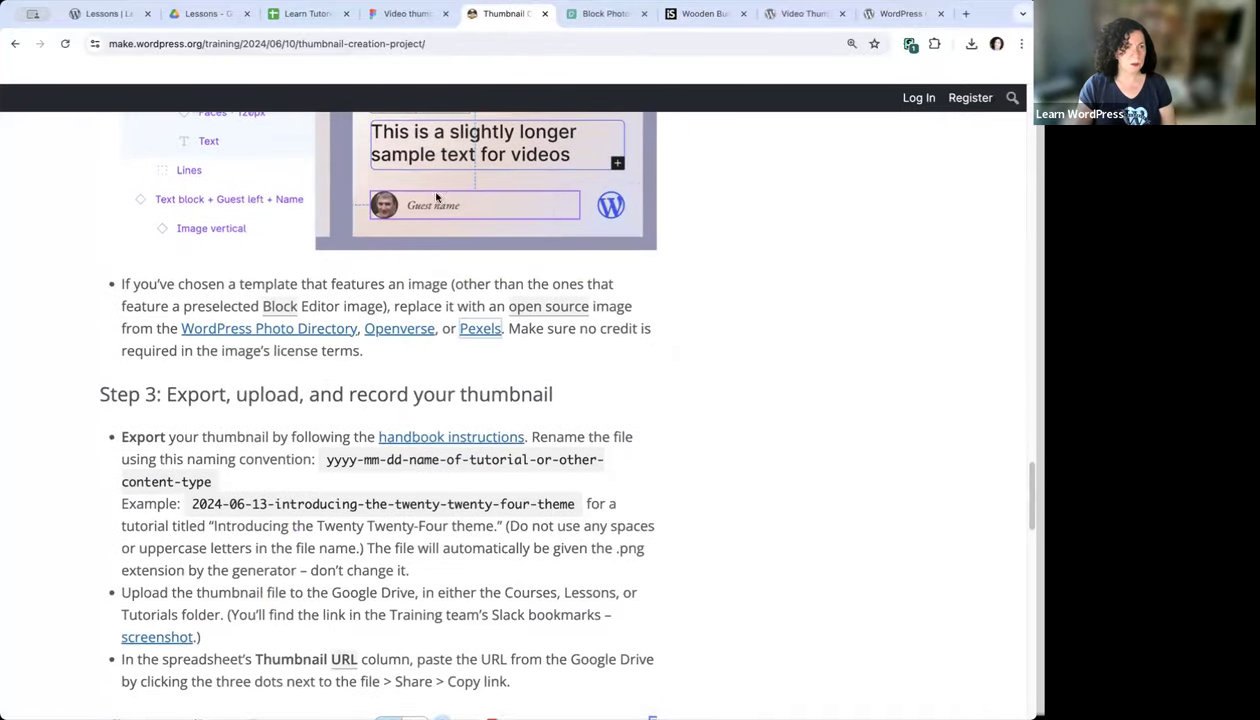
{"action": "scroll", "coordinate": [436, 197], "scroll_direction": "down", "scroll_amount": 4}
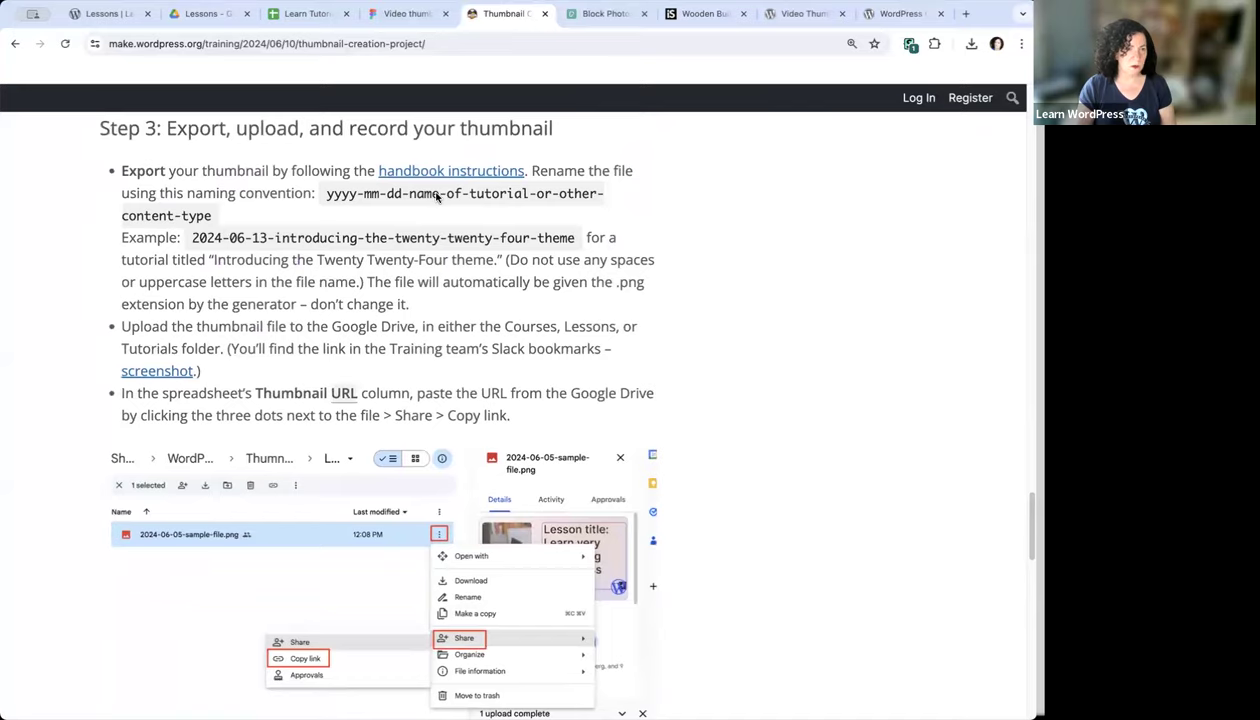
{"action": "scroll", "coordinate": [436, 197], "scroll_direction": "down", "scroll_amount": 6}
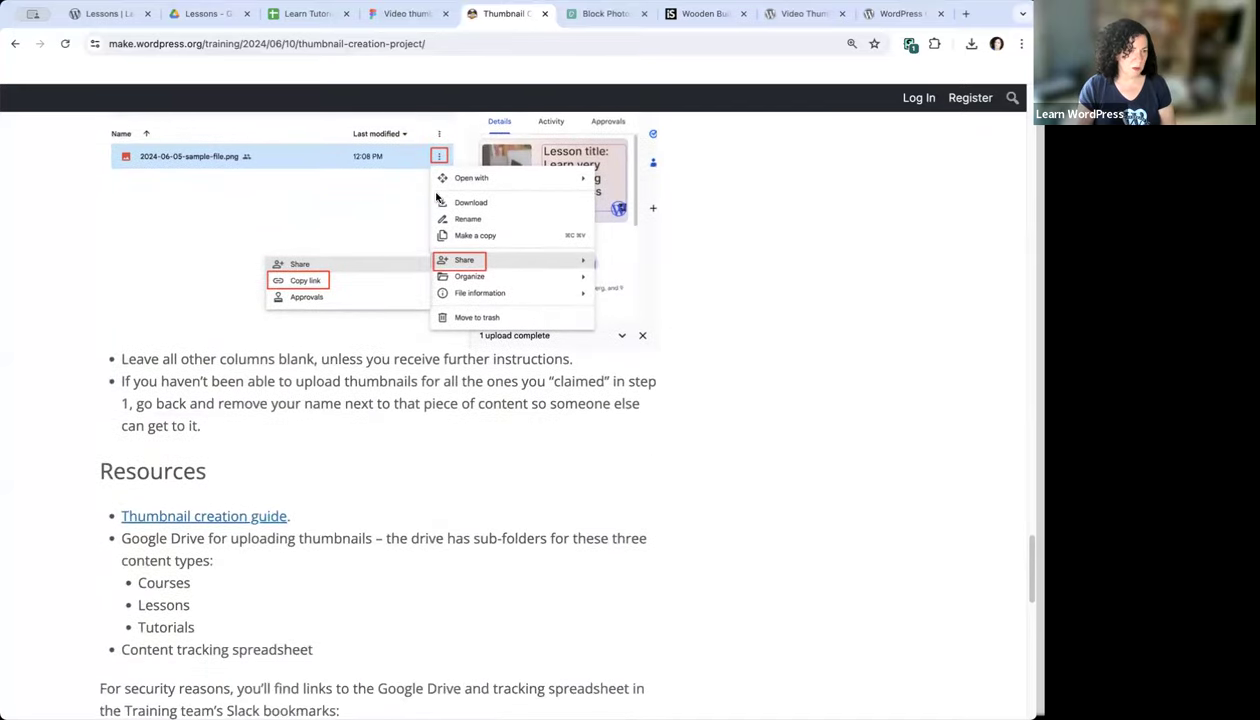
{"action": "scroll", "coordinate": [436, 197], "scroll_direction": "down", "scroll_amount": 6}
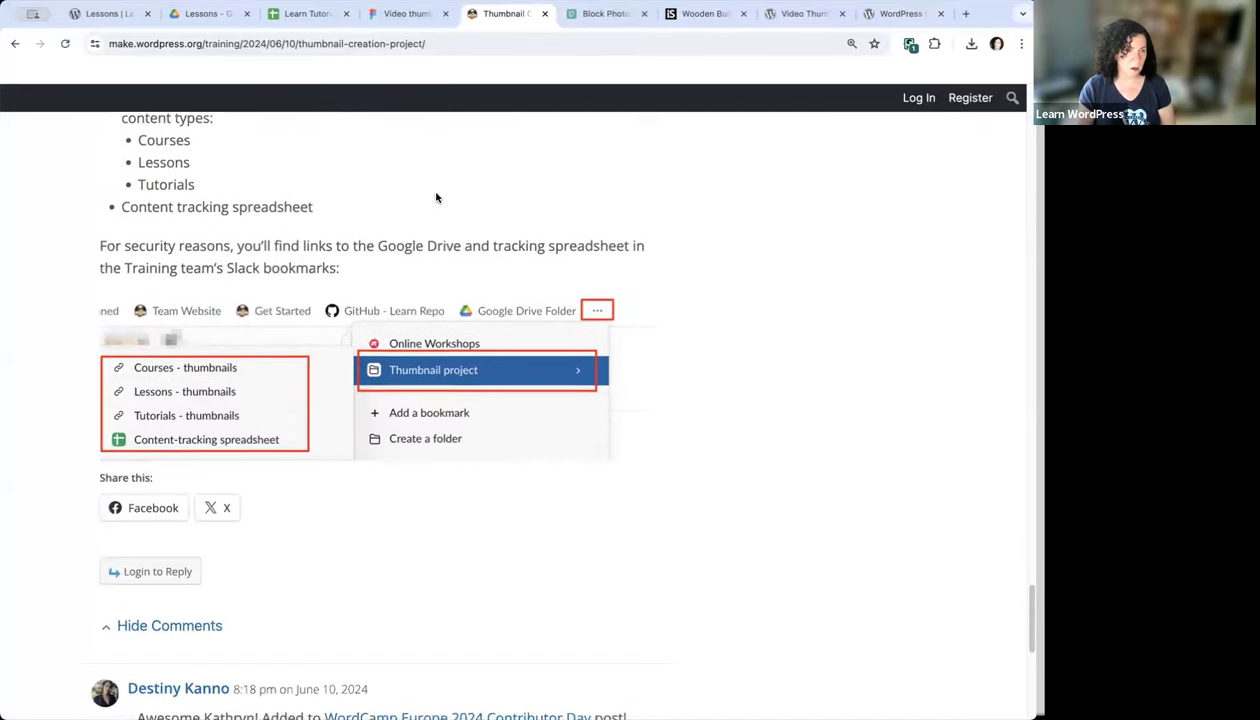
{"action": "scroll", "coordinate": [436, 197], "scroll_direction": "up", "scroll_amount": 20}
{"action": "scroll", "coordinate": [436, 197], "scroll_direction": "up", "scroll_amount": 20}
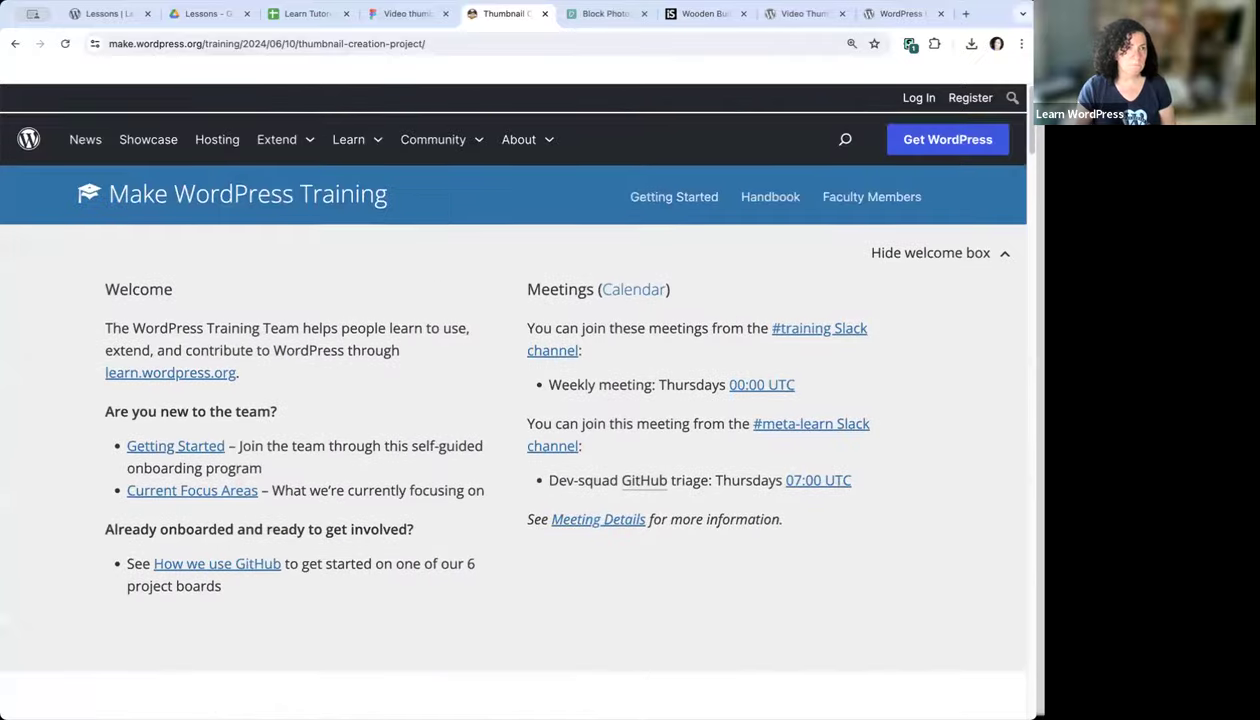
{"action": "key", "text": "ctrl+3"}
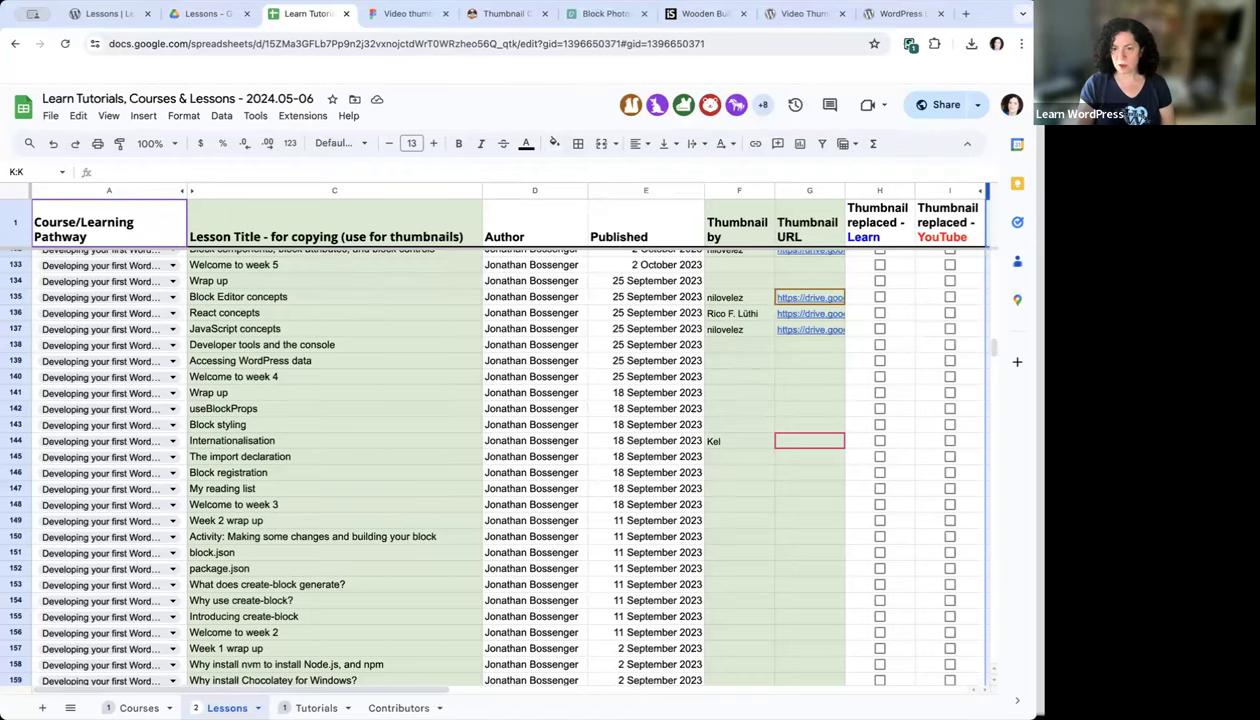
Load the Learn WordPress Lessons page with the new-theme parameter set to 1
{"action": "left_click", "coordinate": [119, 17]}
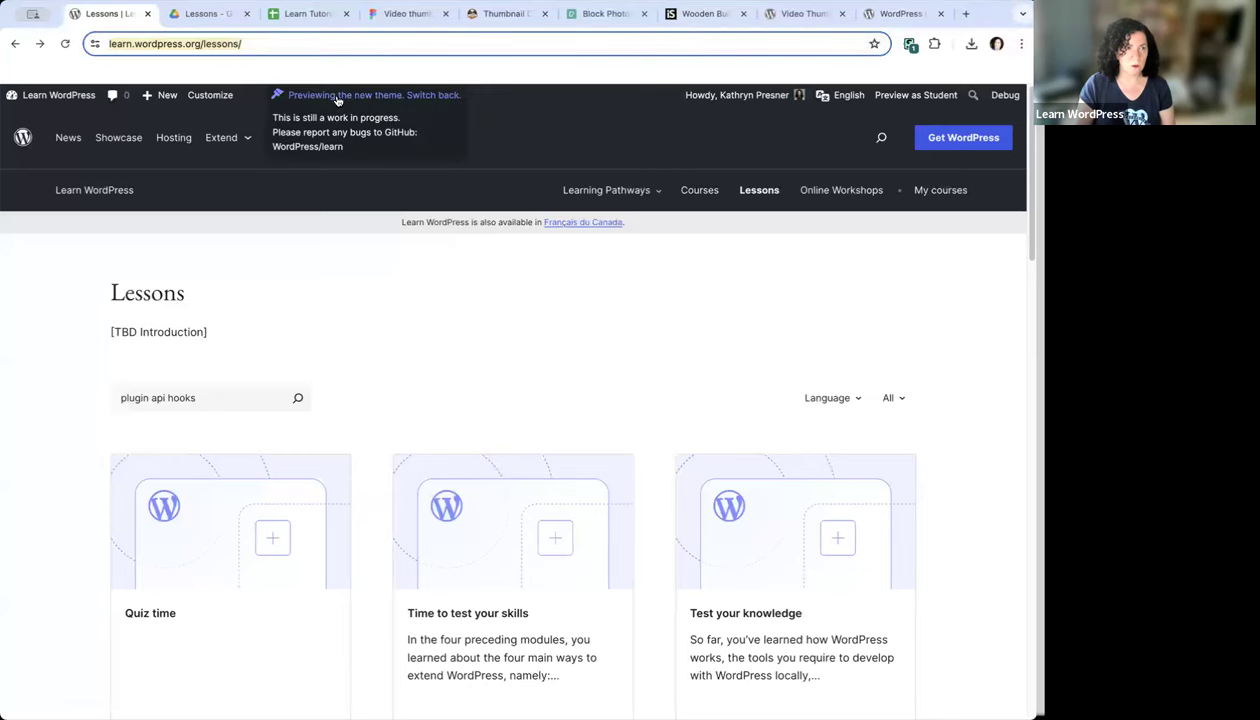
{"action": "left_click", "coordinate": [292, 94]}
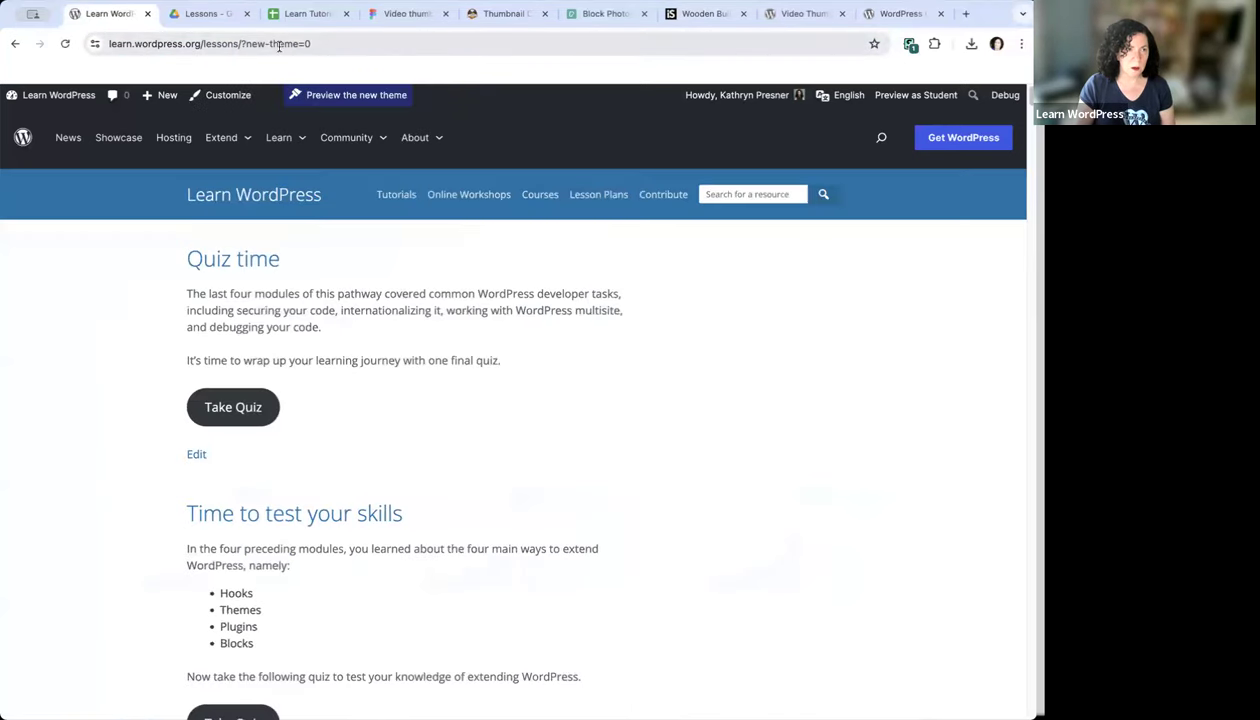
{"action": "left_click", "coordinate": [318, 43]}
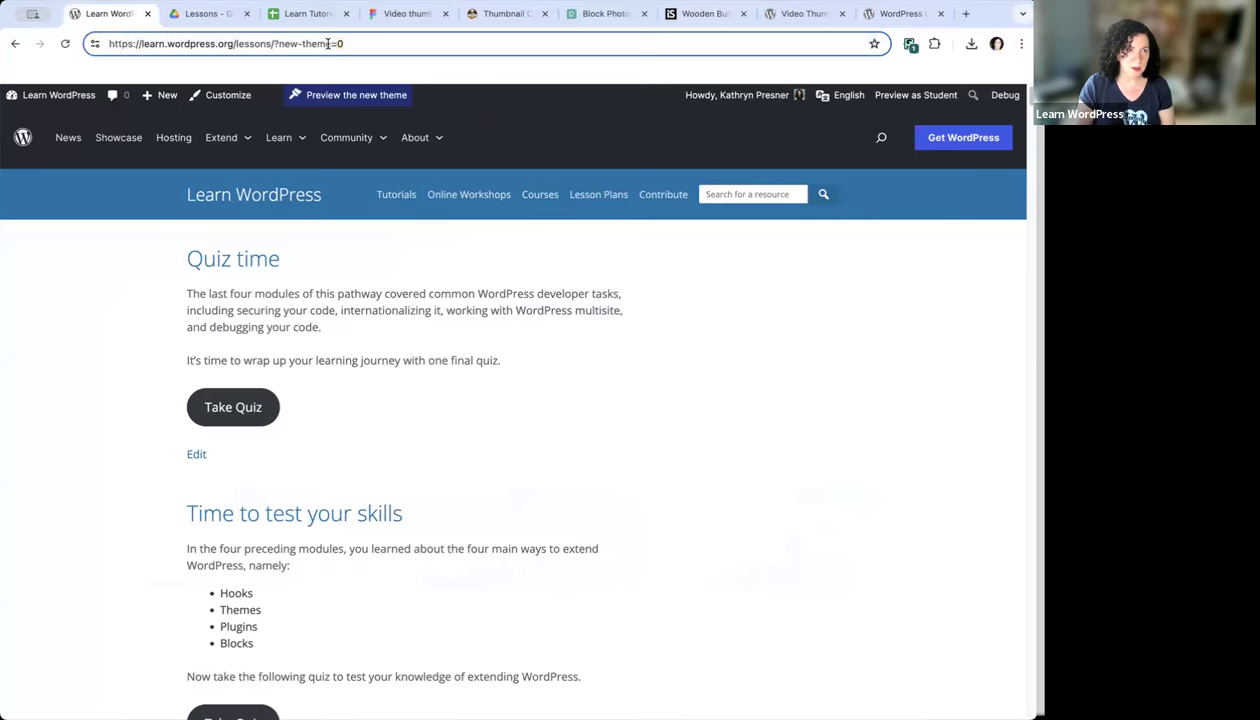
{"action": "key", "text": "BackSpace"}
{"action": "type", "text": "1"}
{"action": "key", "text": "Return"}
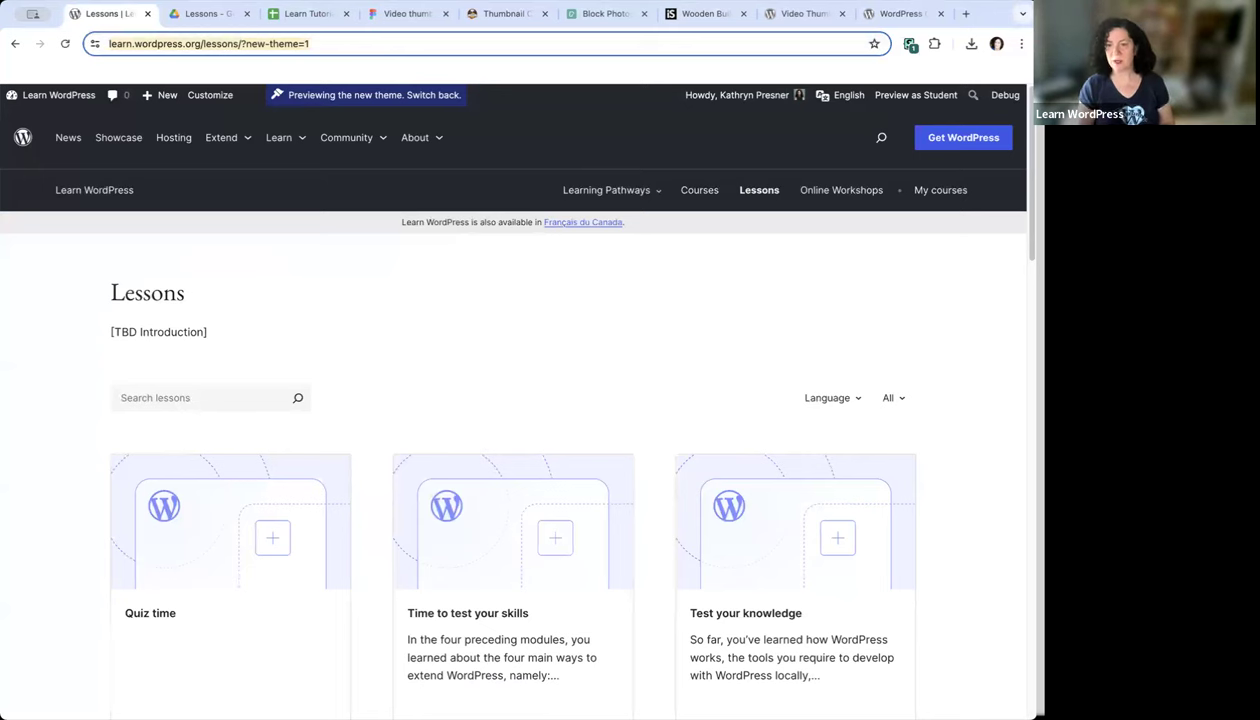
Reload the Lessons page in the old theme with new-theme set to 0
{"action": "left_click", "coordinate": [465, 400]}
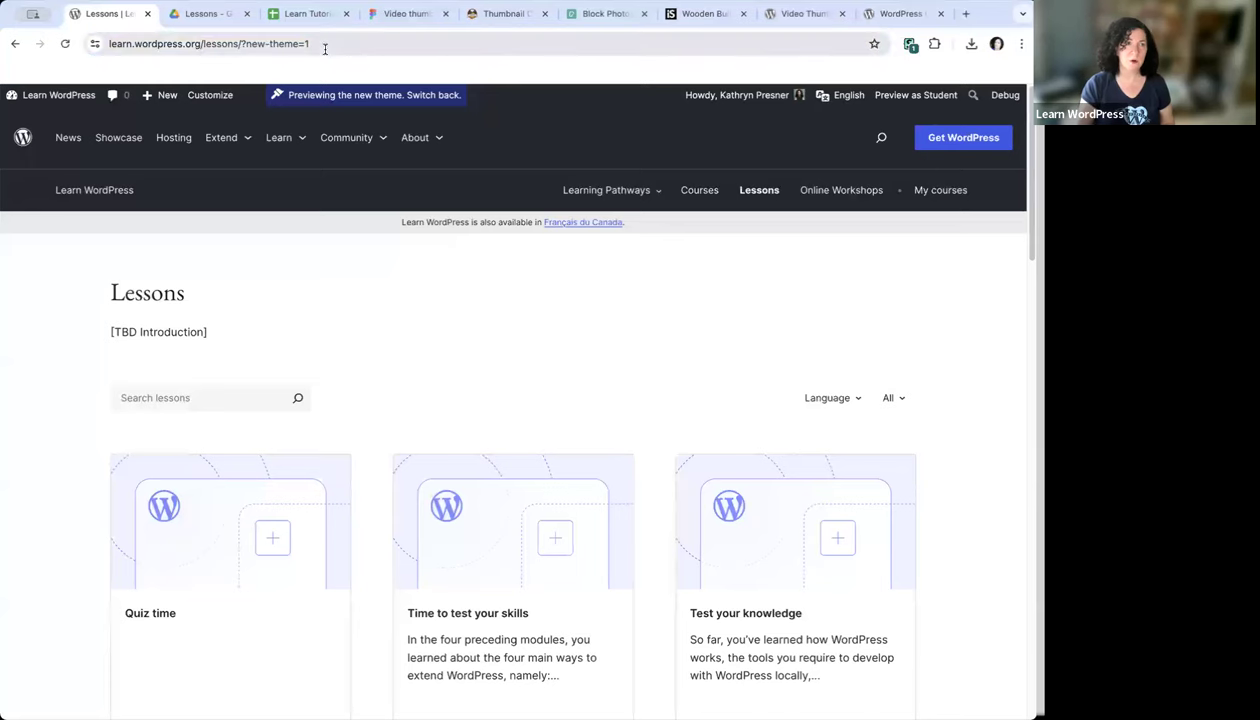
{"action": "left_click", "coordinate": [327, 43]}
{"action": "key", "text": "BackSpace"}
{"action": "type", "text": "0"}
{"action": "key", "text": "Return"}
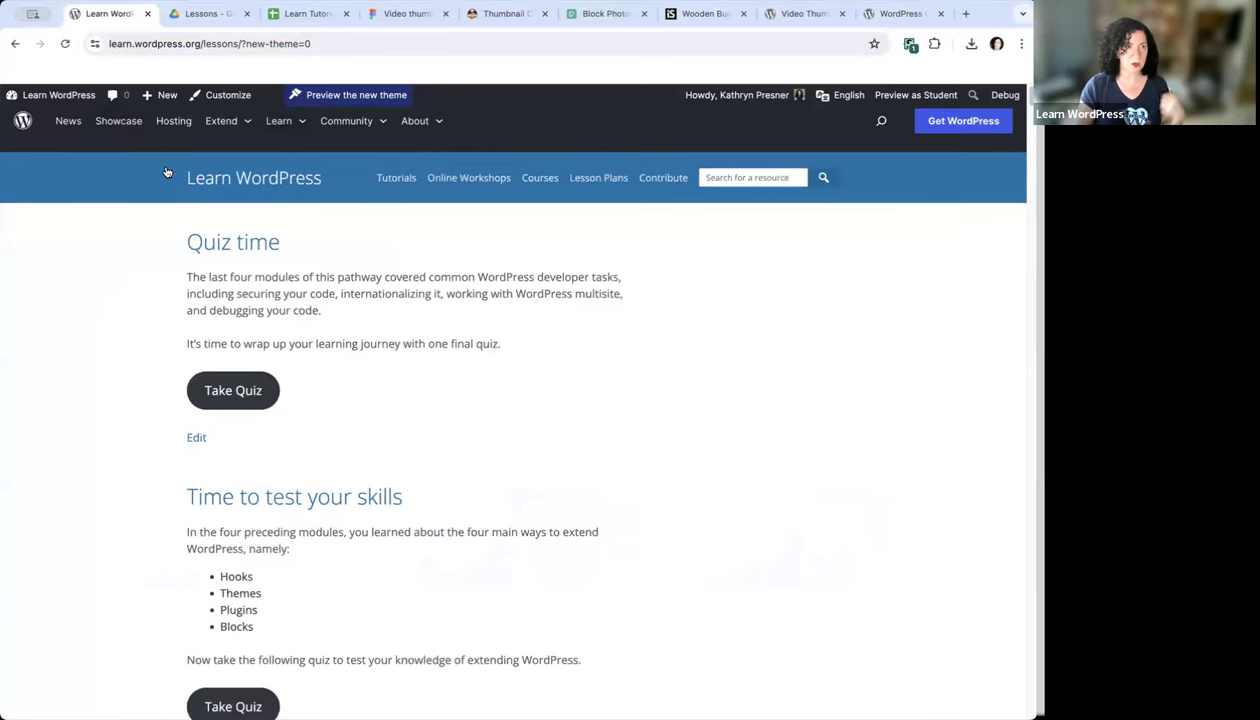
Open the Learn WordPress home page with ?new-theme=1 appended to preview the new theme
{"action": "left_click", "coordinate": [231, 176]}
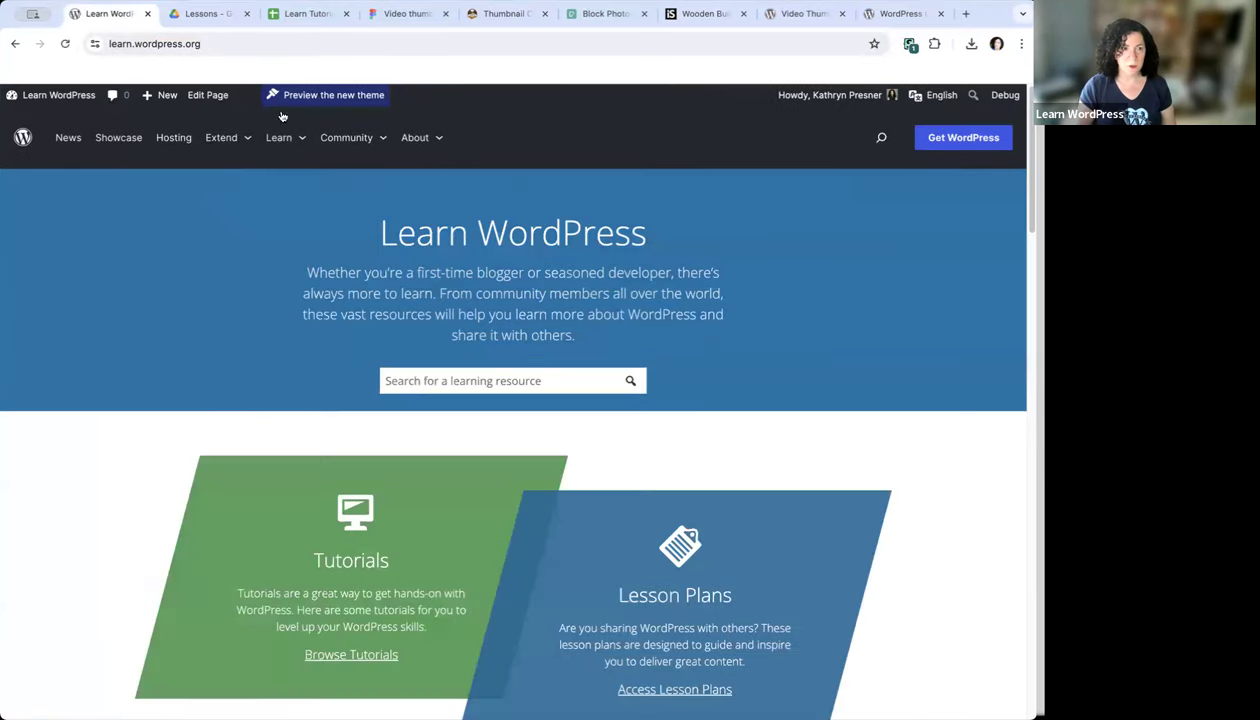
{"action": "left_click", "coordinate": [238, 44]}
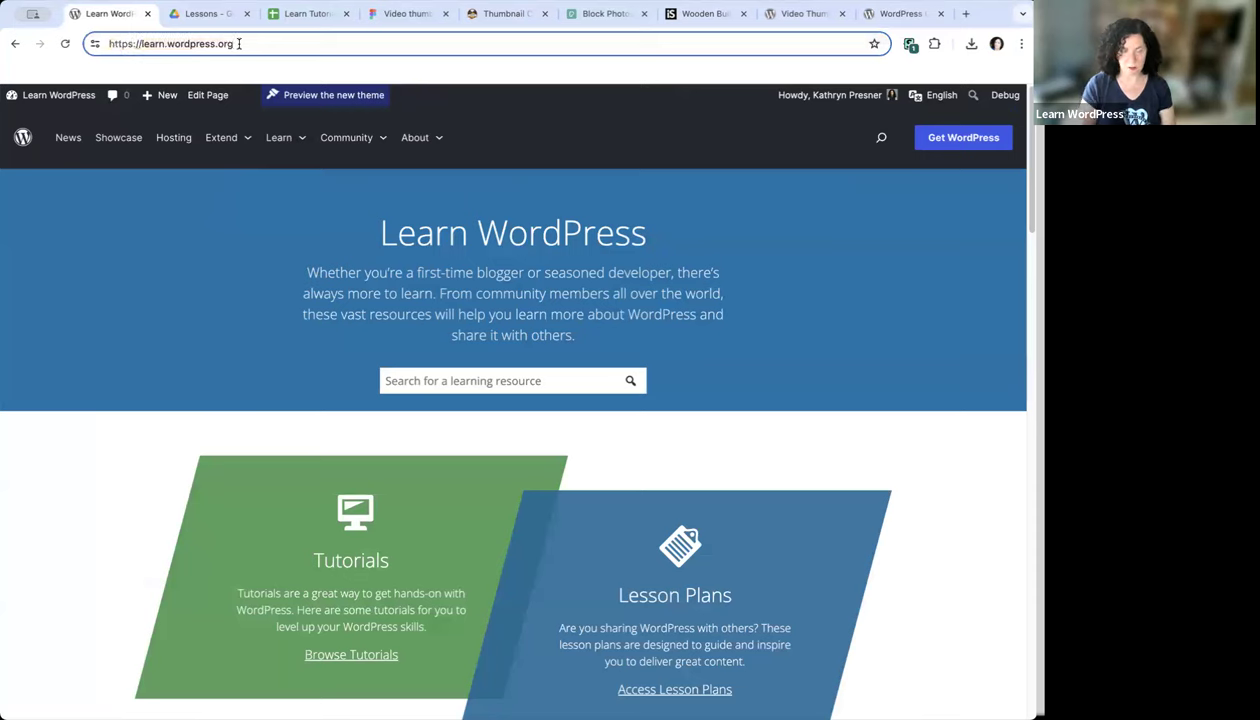
{"action": "type", "text": "?"}
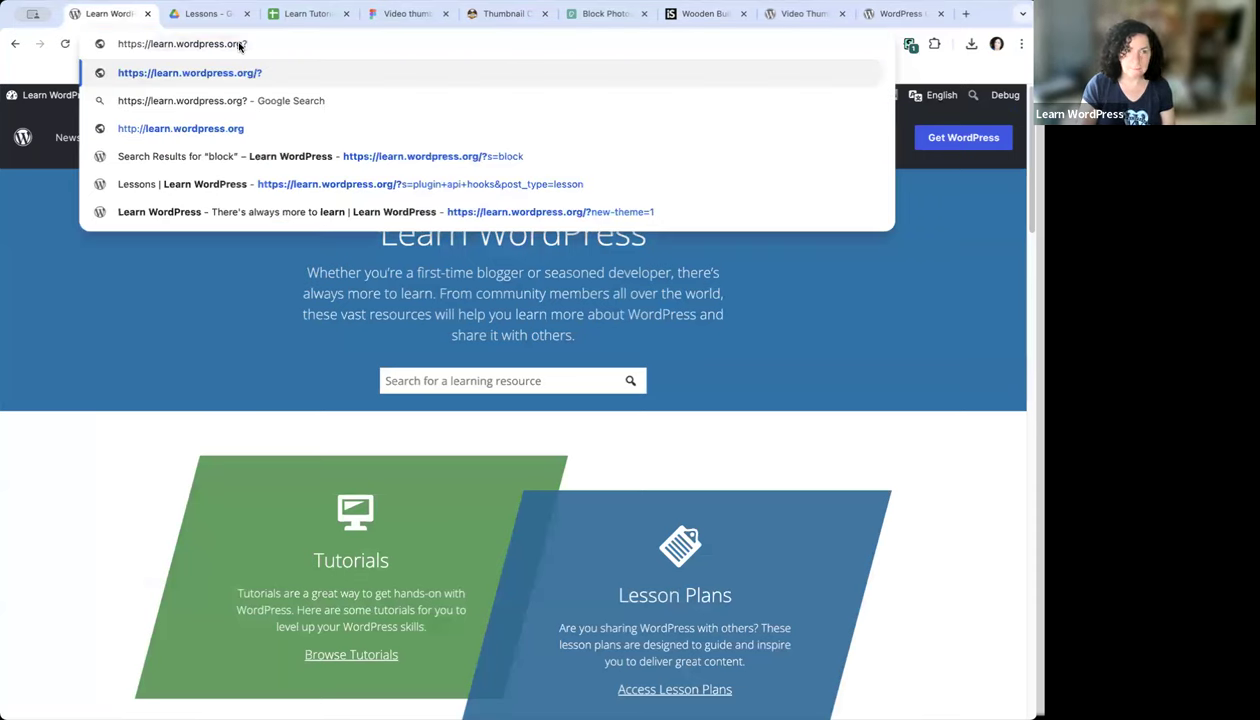
{"action": "type", "text": "new-theme="}
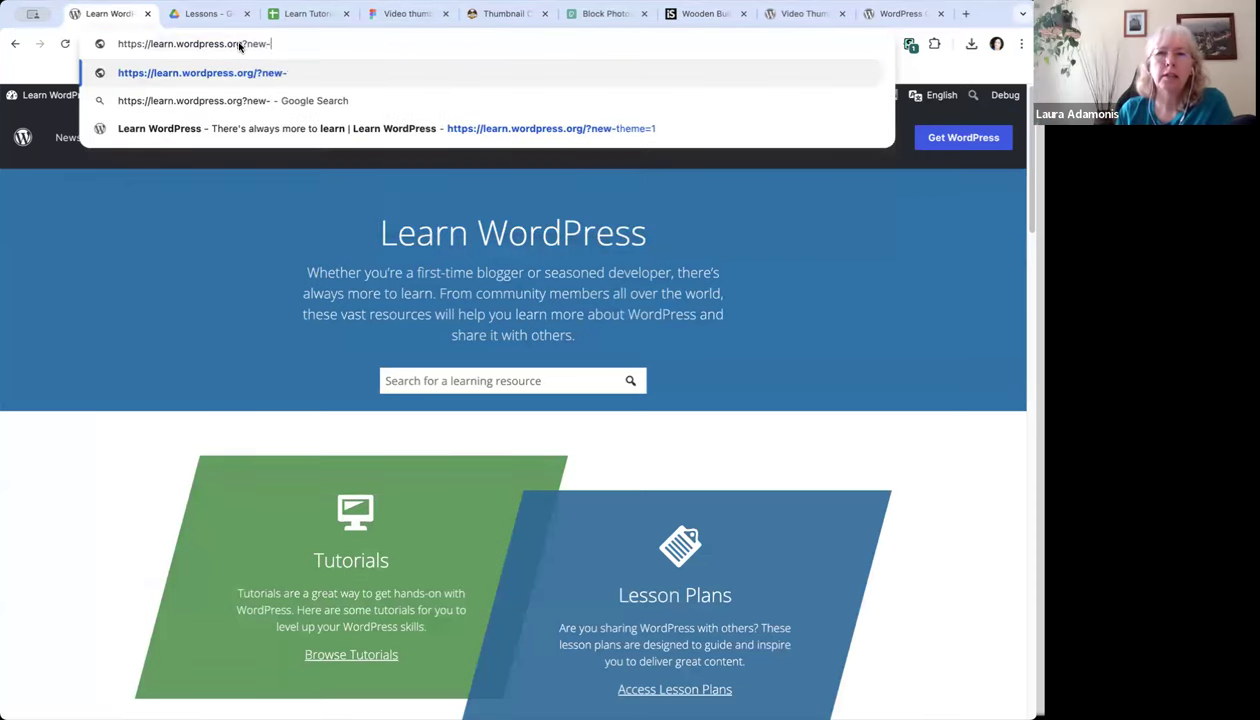
{"action": "type", "text": "1"}
{"action": "key", "text": "Return"}
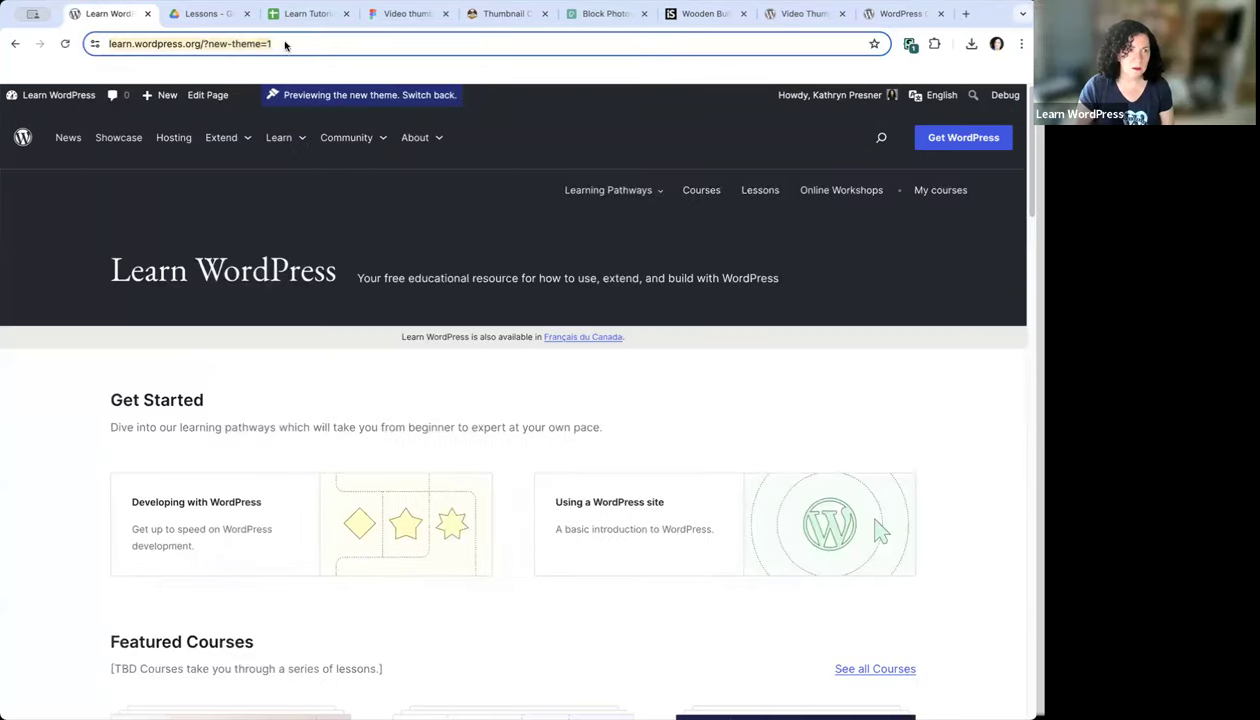
Look over the new-theme home page, then return to the Thumbnail Creation Project post
{"action": "left_click", "coordinate": [594, 390]}
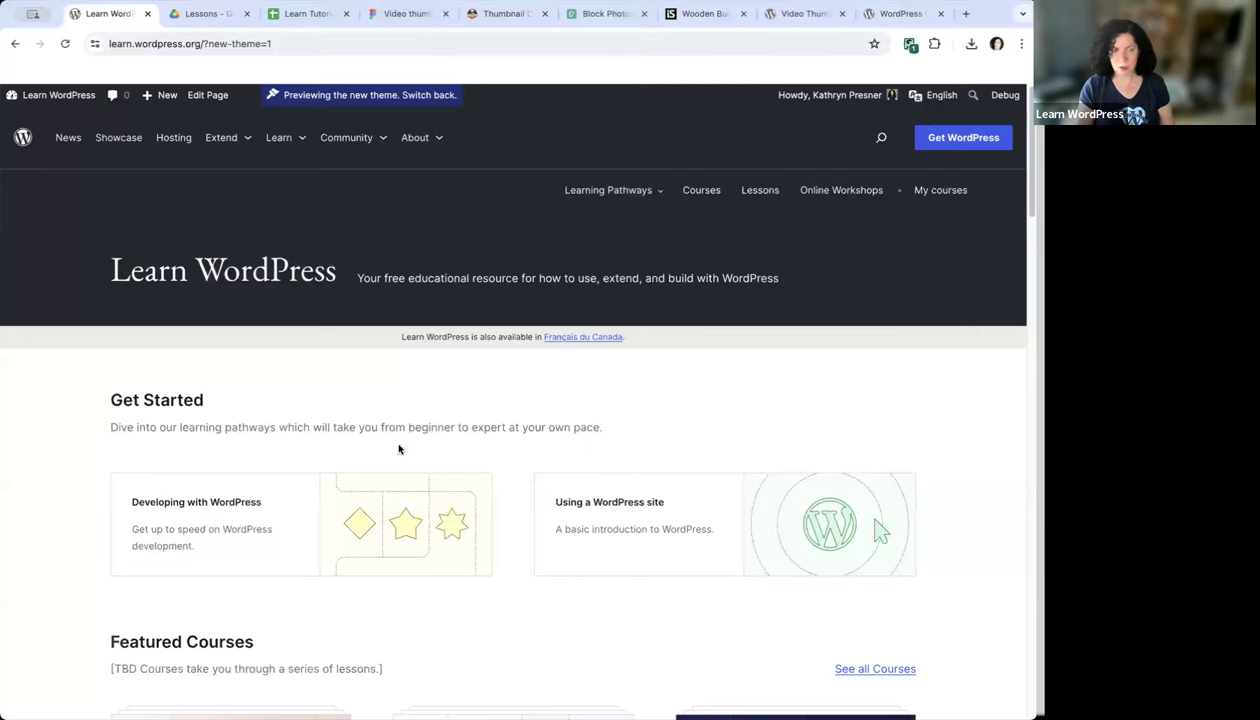
{"action": "scroll", "coordinate": [388, 440], "scroll_direction": "down", "scroll_amount": 1}
{"action": "scroll", "coordinate": [388, 438], "scroll_direction": "up", "scroll_amount": 1}
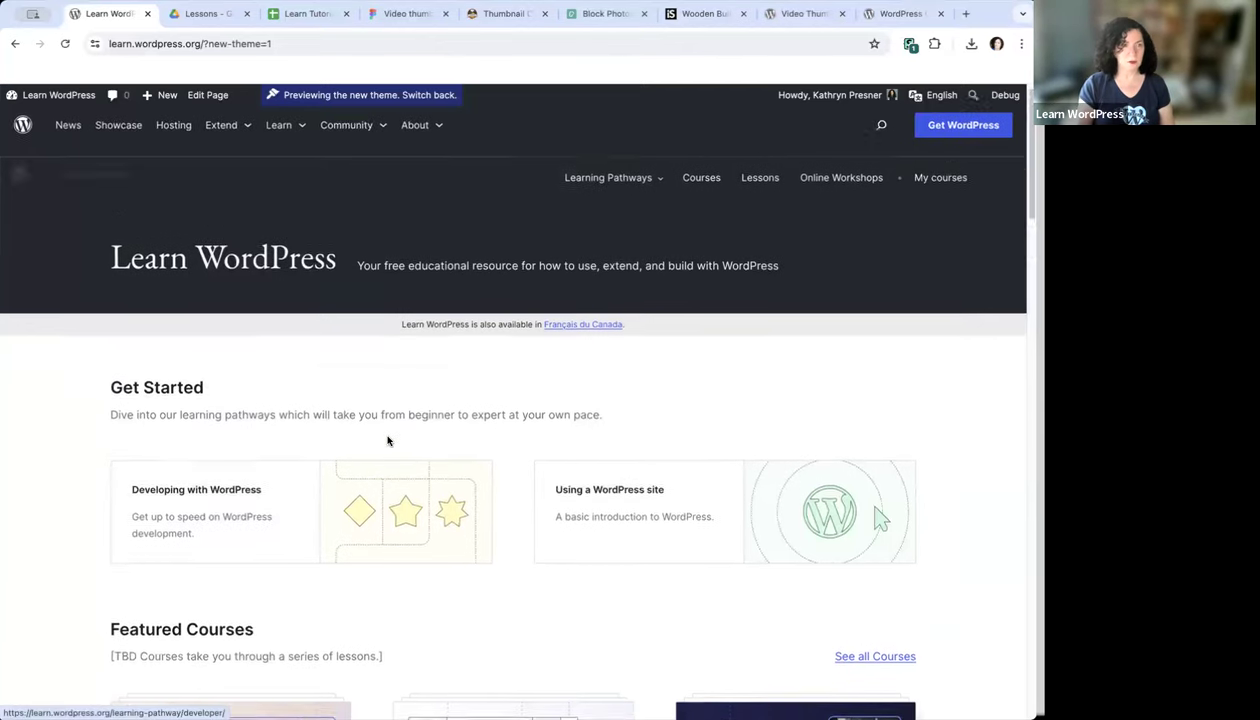
{"action": "mouse_move", "coordinate": [334, 98]}
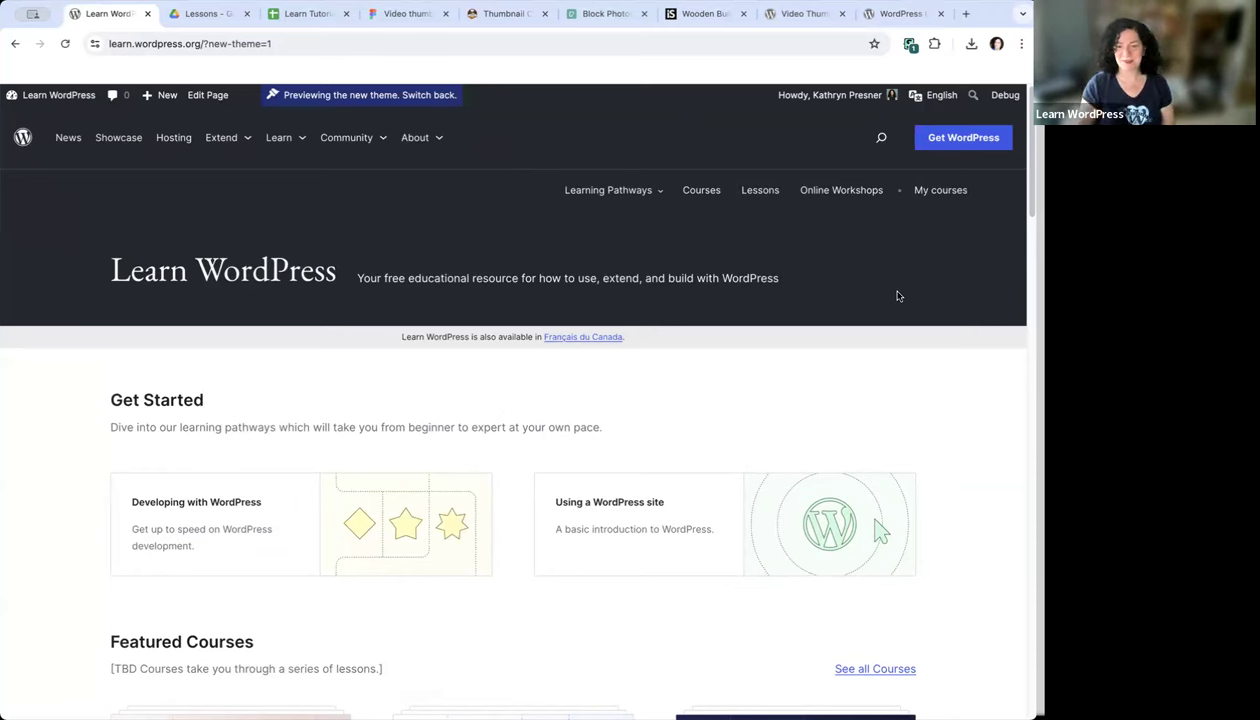
{"action": "left_click", "coordinate": [504, 16]}
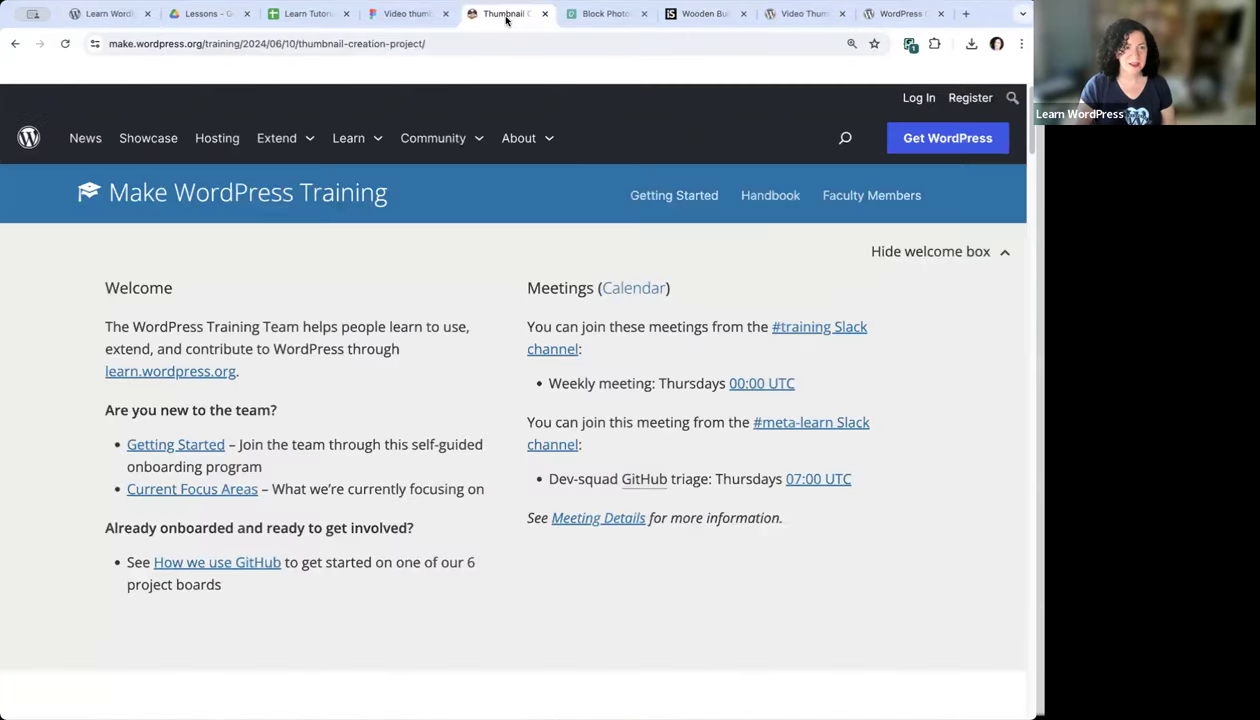
In the Video thumbnail Figma file, select the thumbnail with the portrait and lesson title
{"action": "left_click", "coordinate": [405, 16]}
{"action": "scroll", "coordinate": [430, 470], "scroll_direction": "left", "scroll_amount": 3}
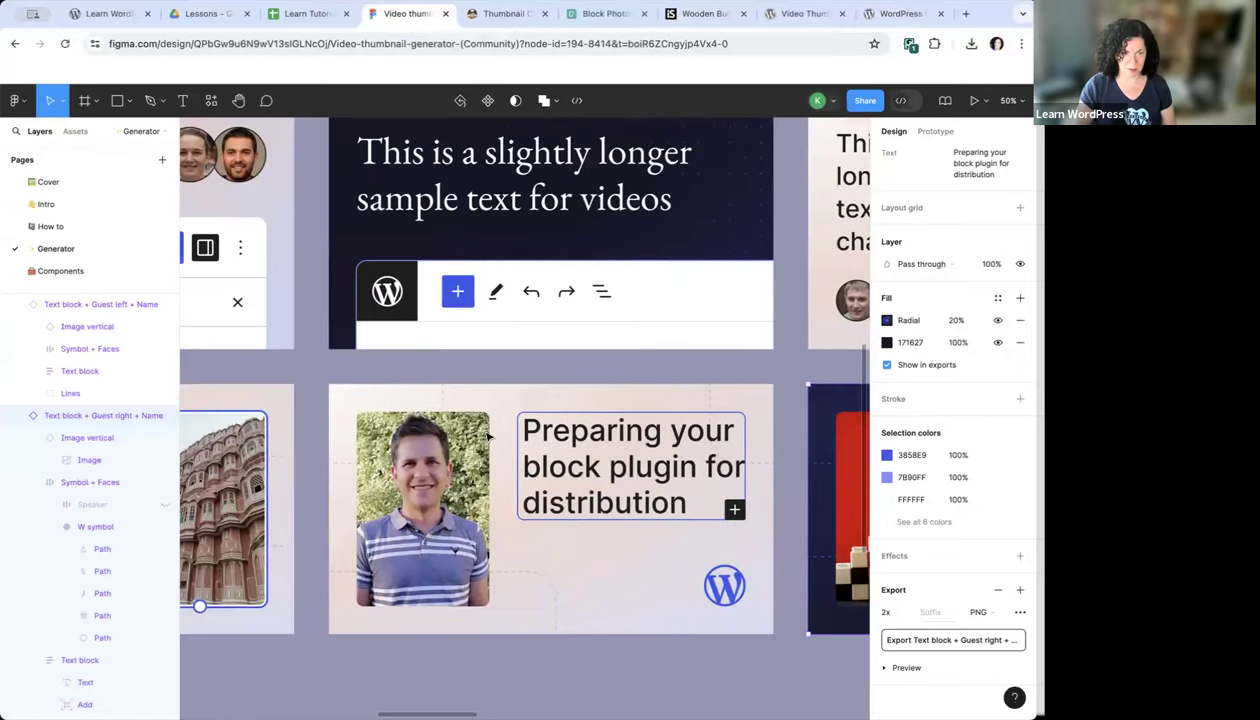
{"action": "left_click", "coordinate": [430, 470]}
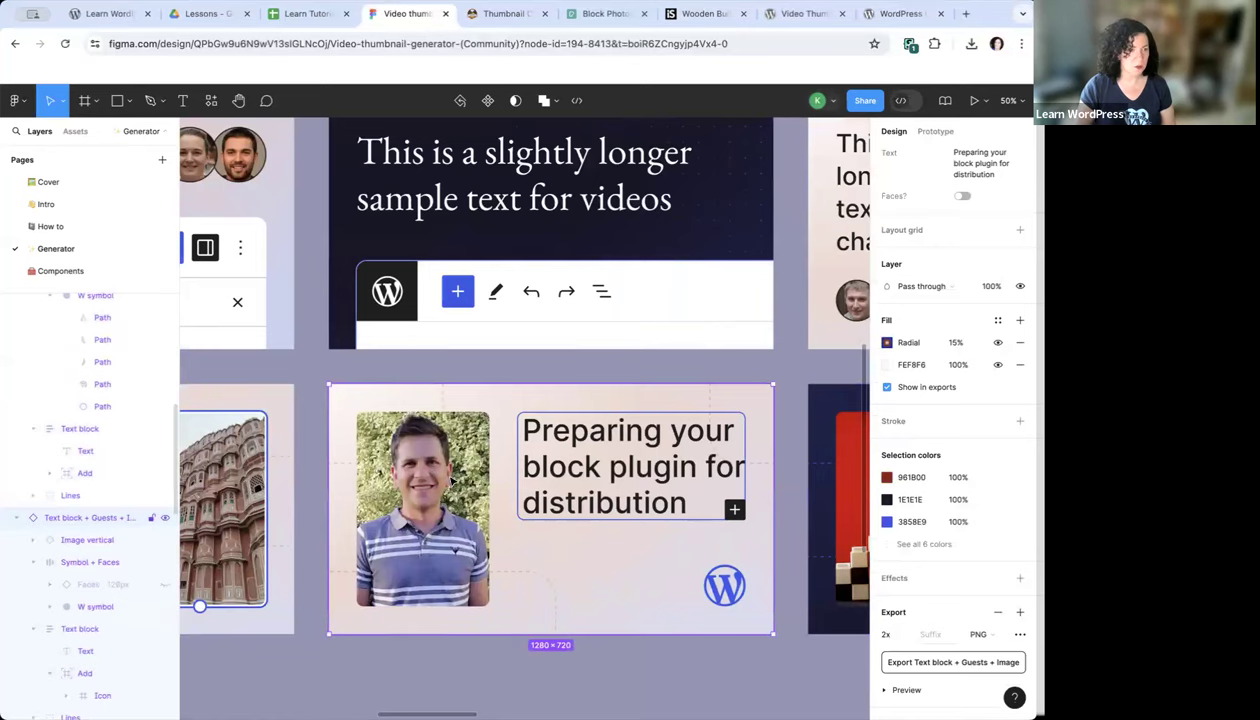
{"action": "scroll", "coordinate": [152, 513], "scroll_direction": "down", "scroll_amount": 2}
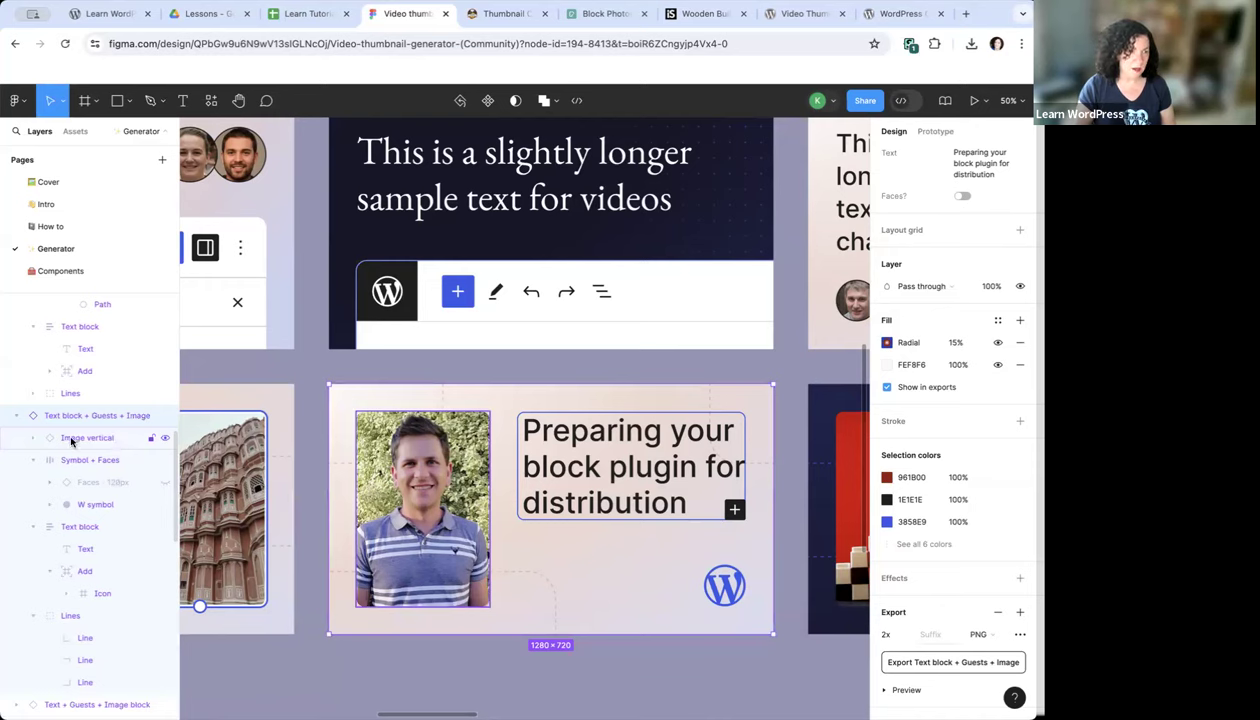
Expand Image vertical in the Layers panel and select the portrait Image layer
{"action": "left_click", "coordinate": [16, 419]}
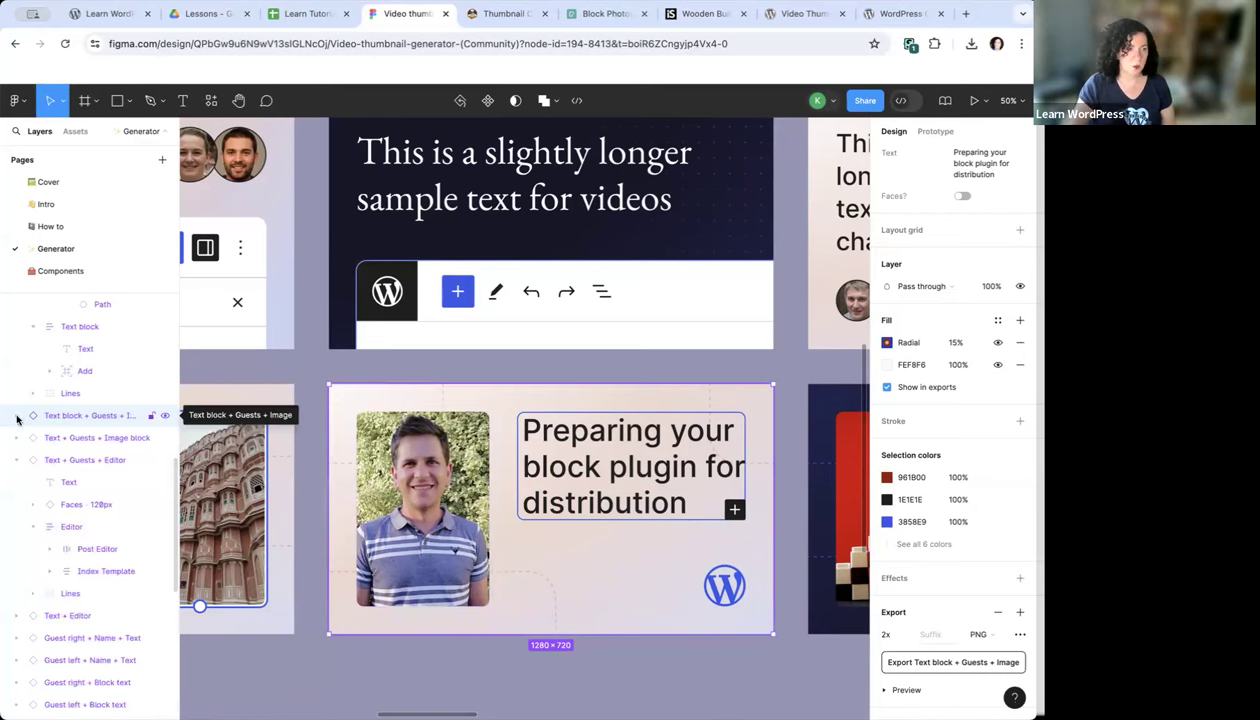
{"action": "left_click", "coordinate": [18, 415]}
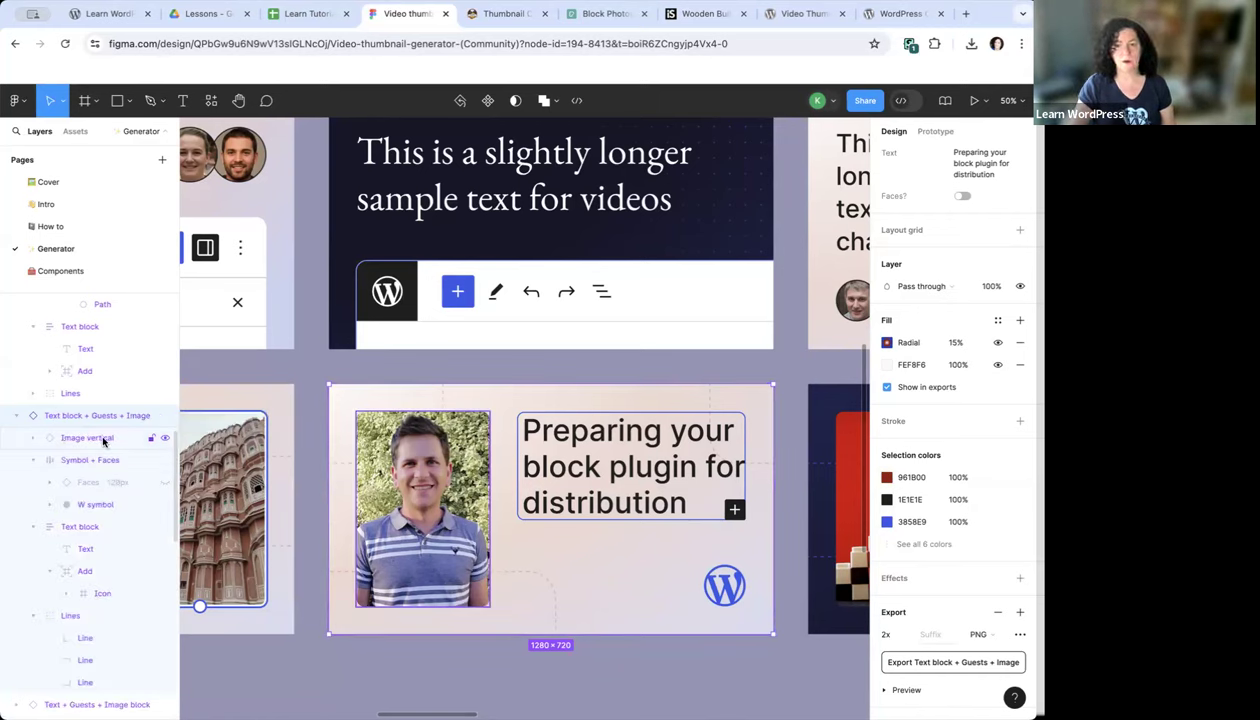
{"action": "left_click", "coordinate": [34, 441]}
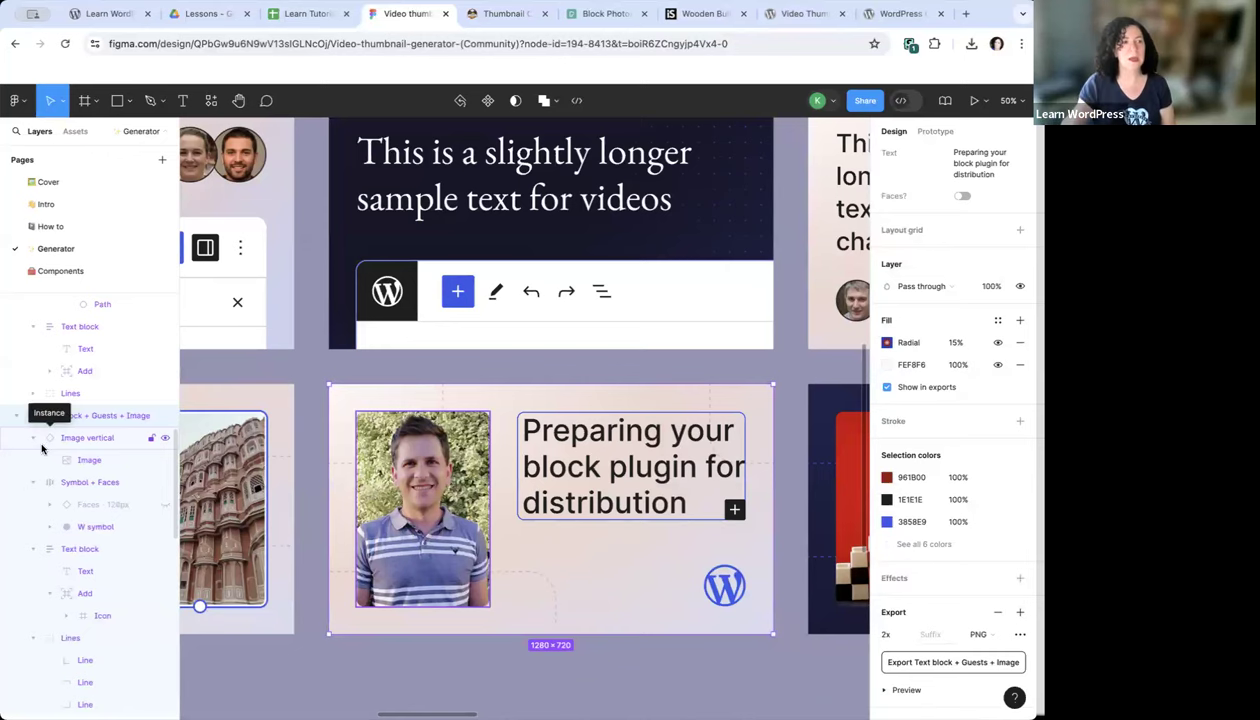
{"action": "left_click", "coordinate": [66, 464]}
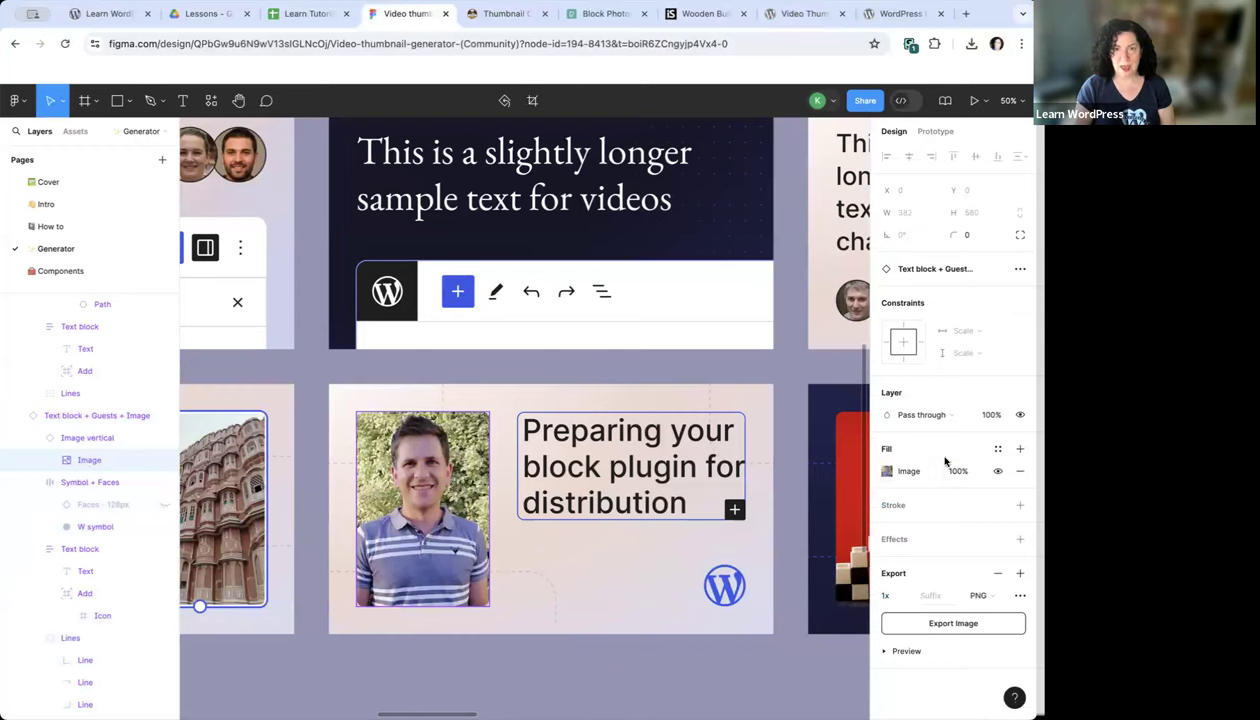
Swap the portrait's image fill for the red checkerboard-stairs photo
{"action": "left_click", "coordinate": [887, 472]}
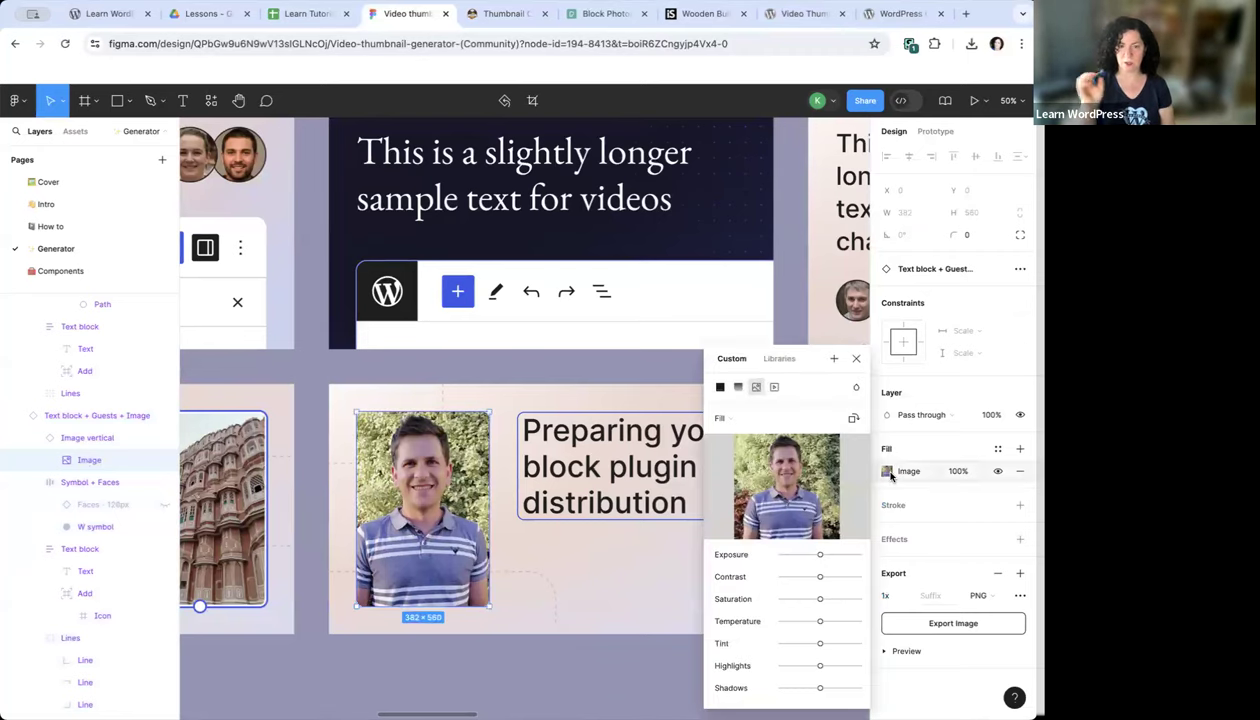
{"action": "mouse_move", "coordinate": [772, 482]}
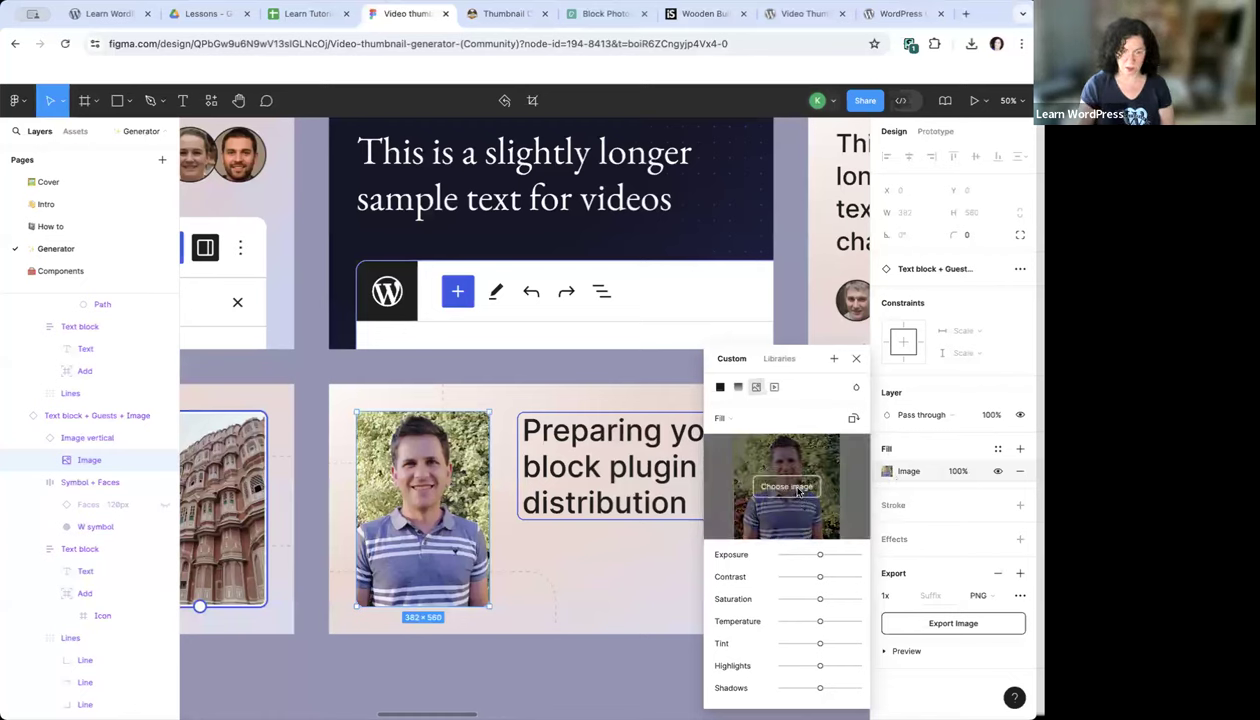
{"action": "left_click", "coordinate": [798, 488]}
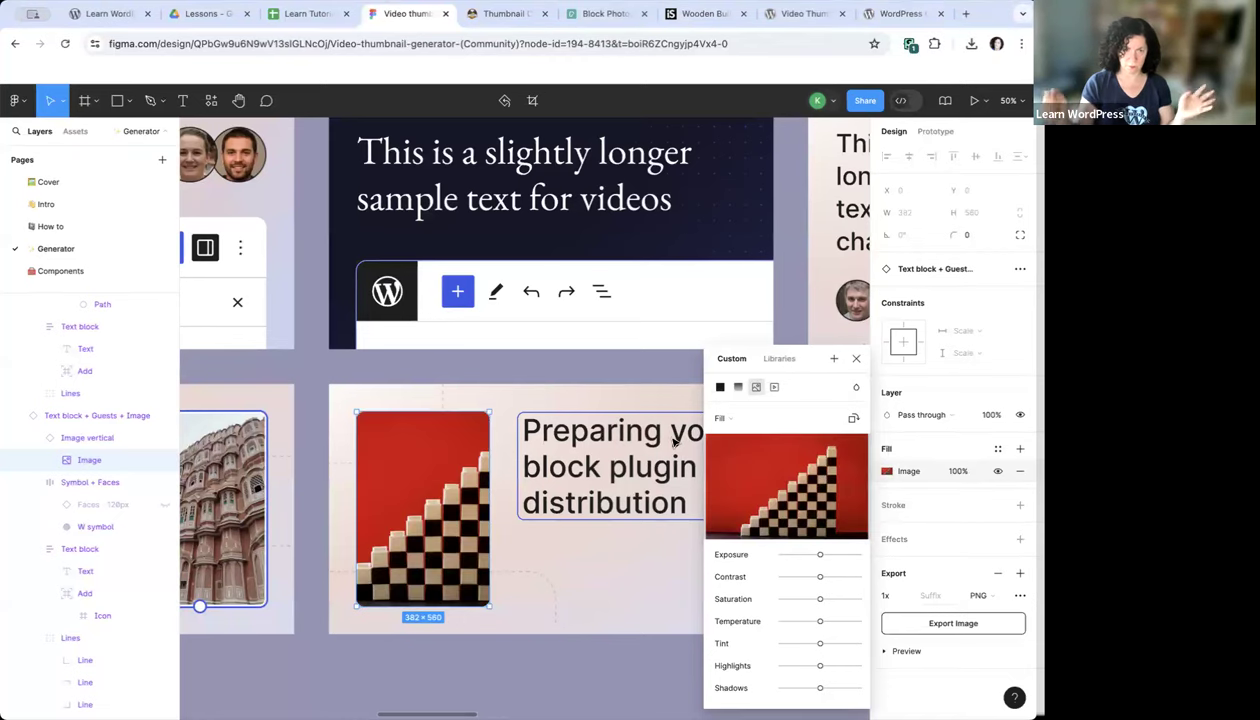
{"action": "scroll", "coordinate": [674, 441], "scroll_direction": "right", "scroll_amount": 3}
{"action": "left_click", "coordinate": [857, 359]}
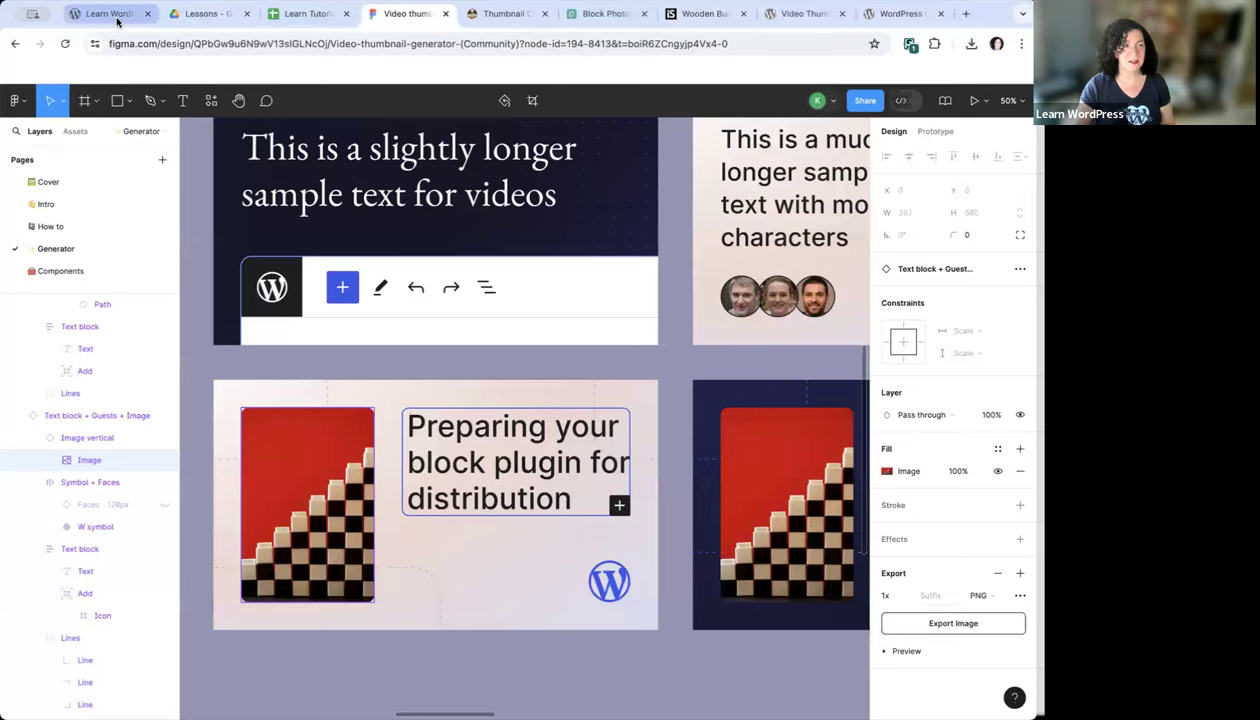
{"action": "scroll", "coordinate": [627, 288], "scroll_direction": "up", "scroll_amount": 1}
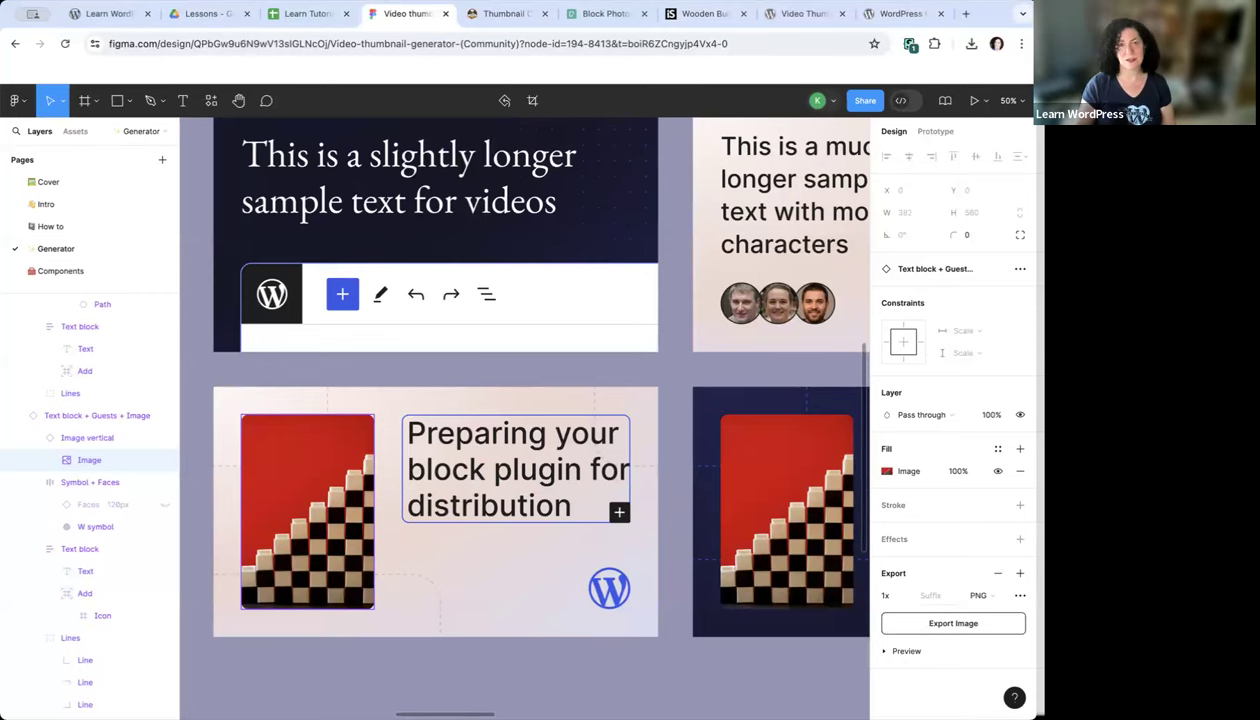
{"action": "scroll", "coordinate": [866, 313], "scroll_direction": "up", "scroll_amount": 1}
{"action": "scroll", "coordinate": [866, 313], "scroll_direction": "up", "scroll_amount": 1}
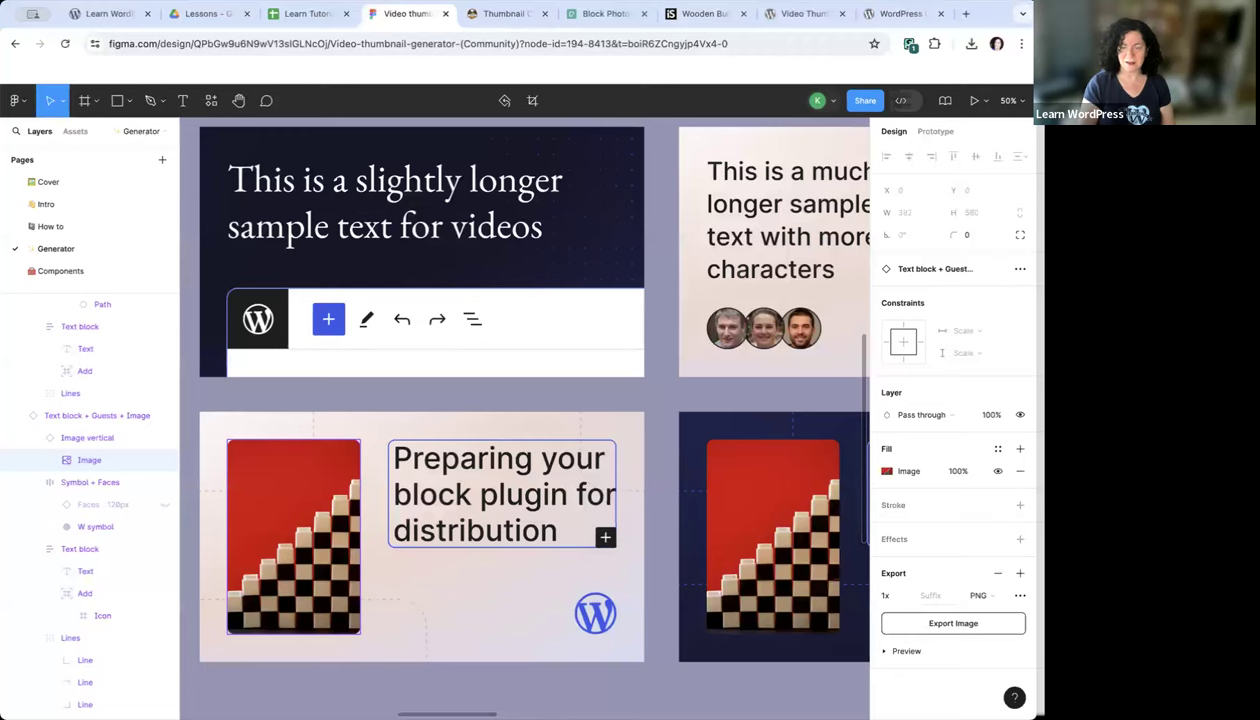
{"action": "left_click", "coordinate": [887, 471]}
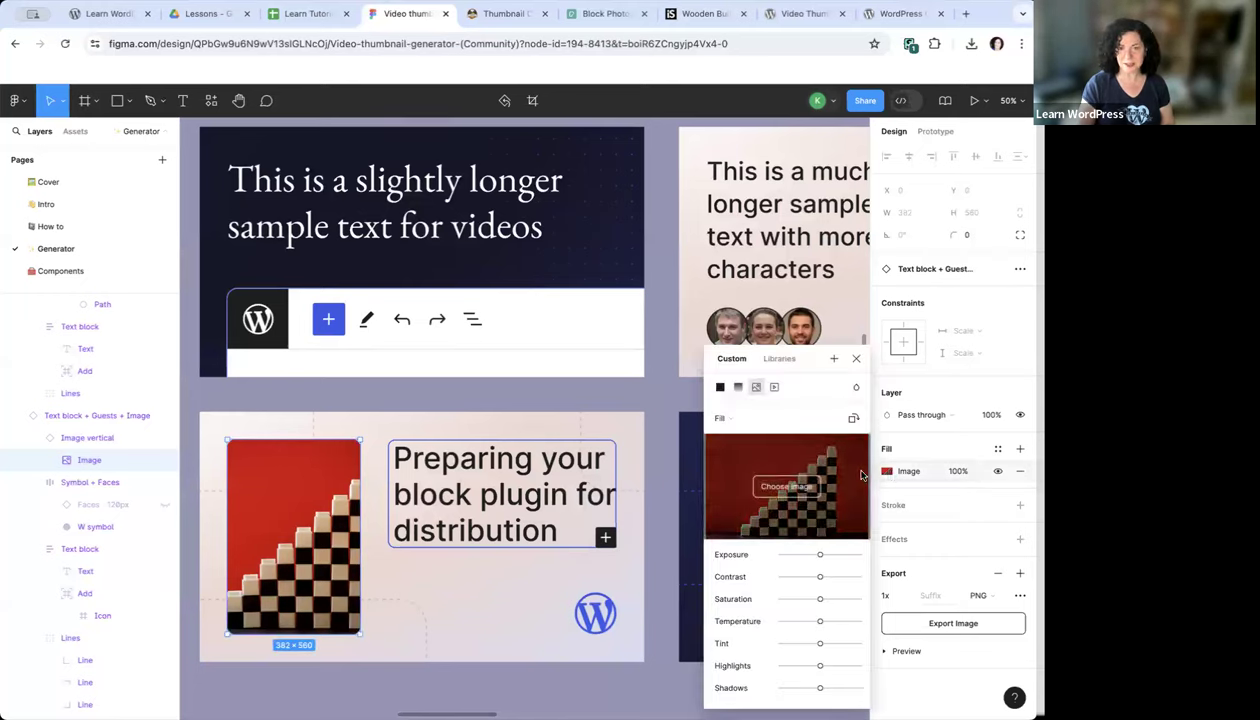
{"action": "left_click", "coordinate": [856, 359]}
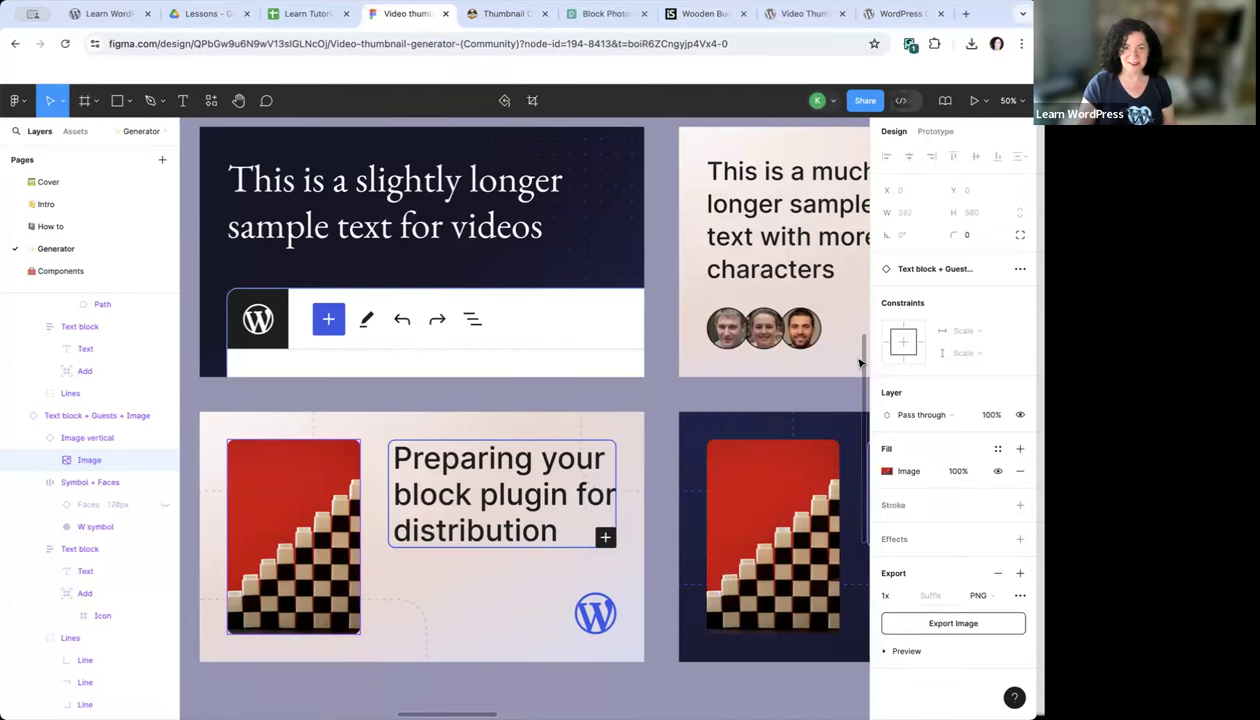